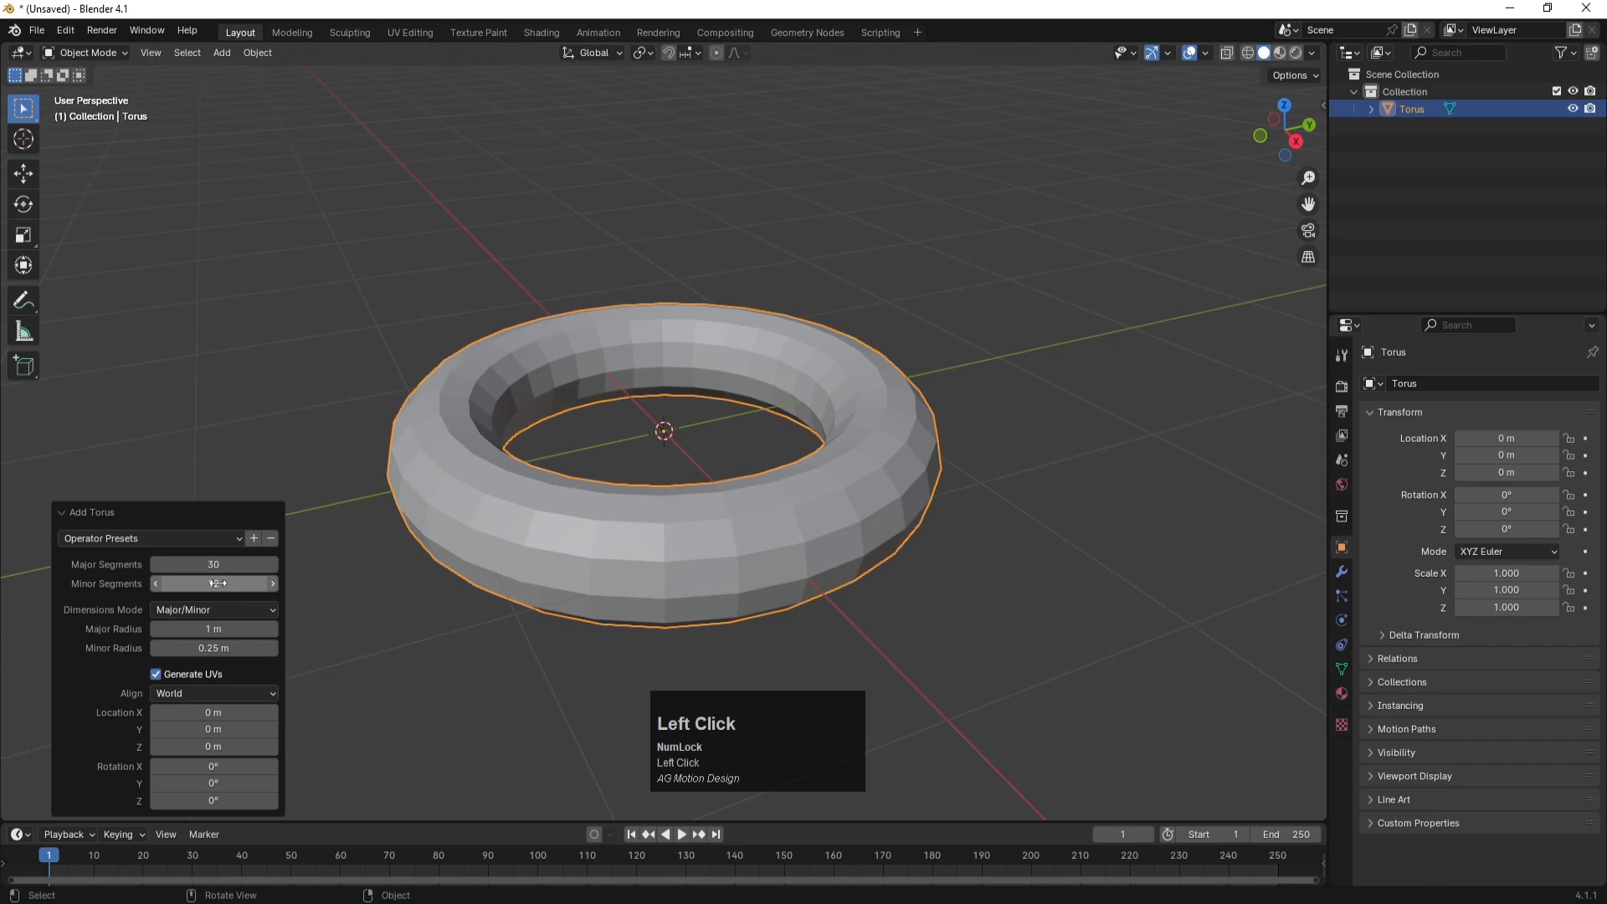
- Set the new torus to 10 minor segments and 25 major segments
drag(217, 583, 190, 584)
scroll(216, 584, down, 1)
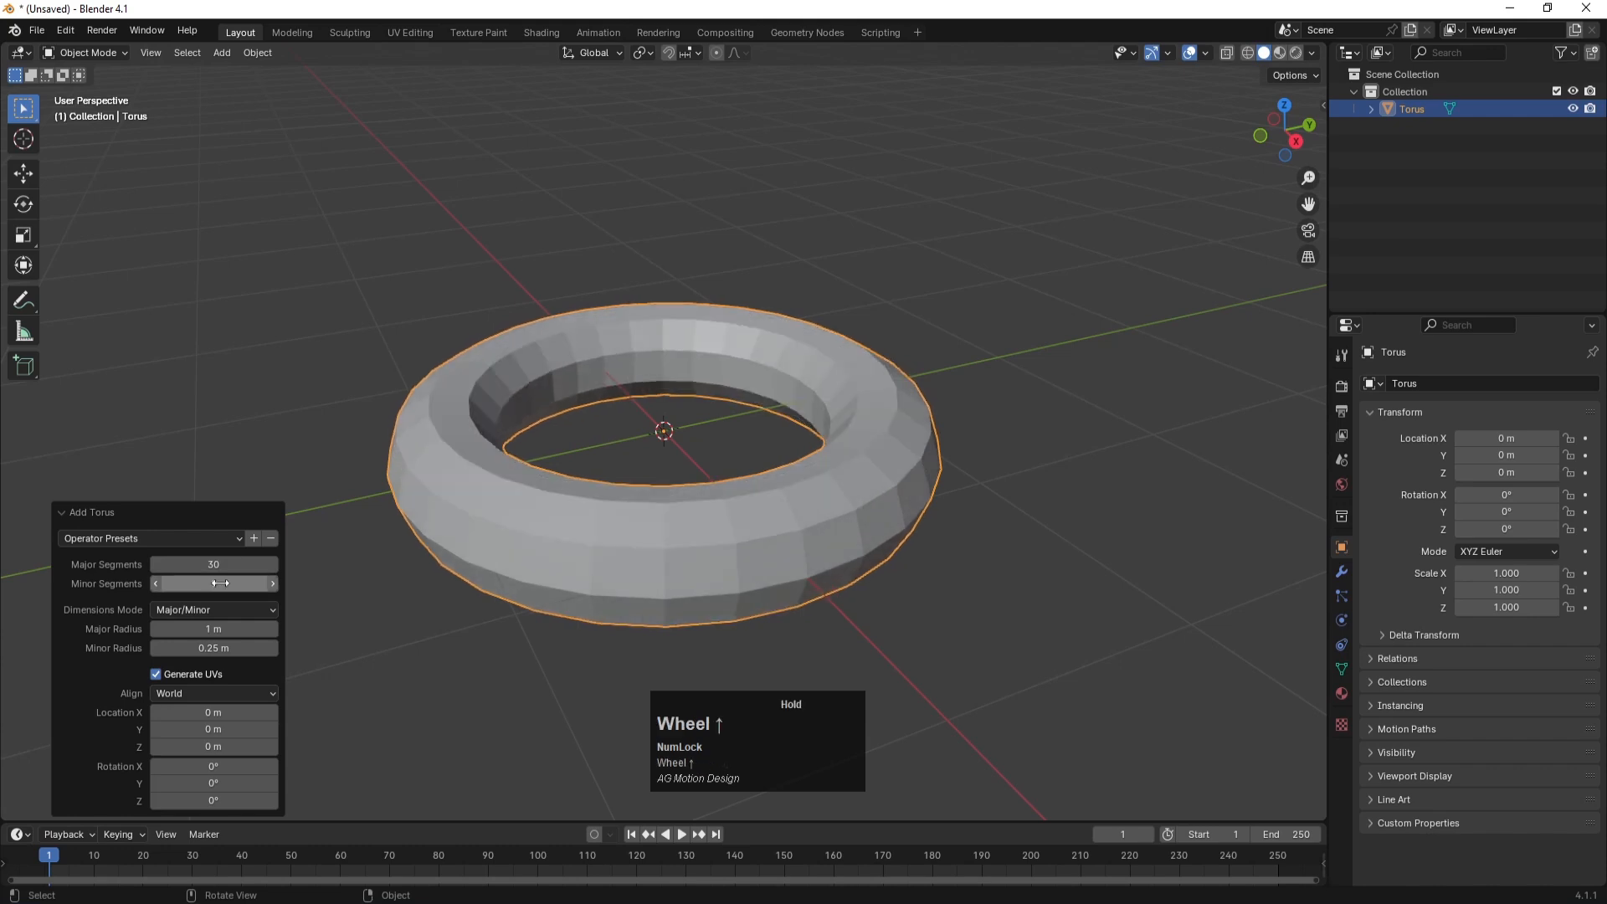
click(219, 584)
text(10)
key(Return)
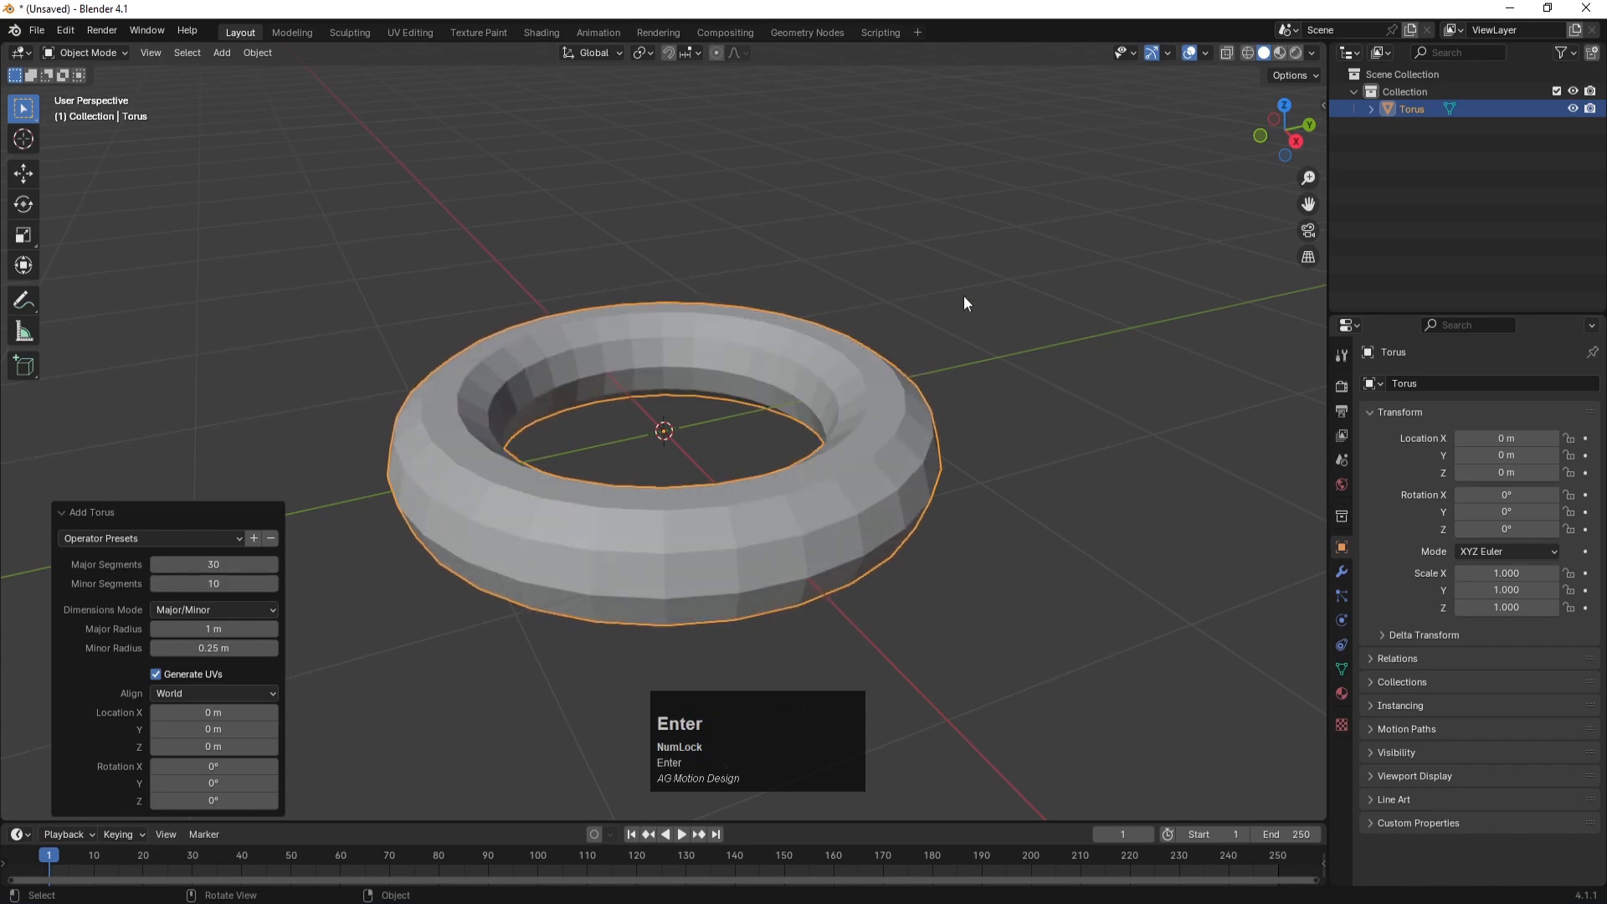
click(228, 564)
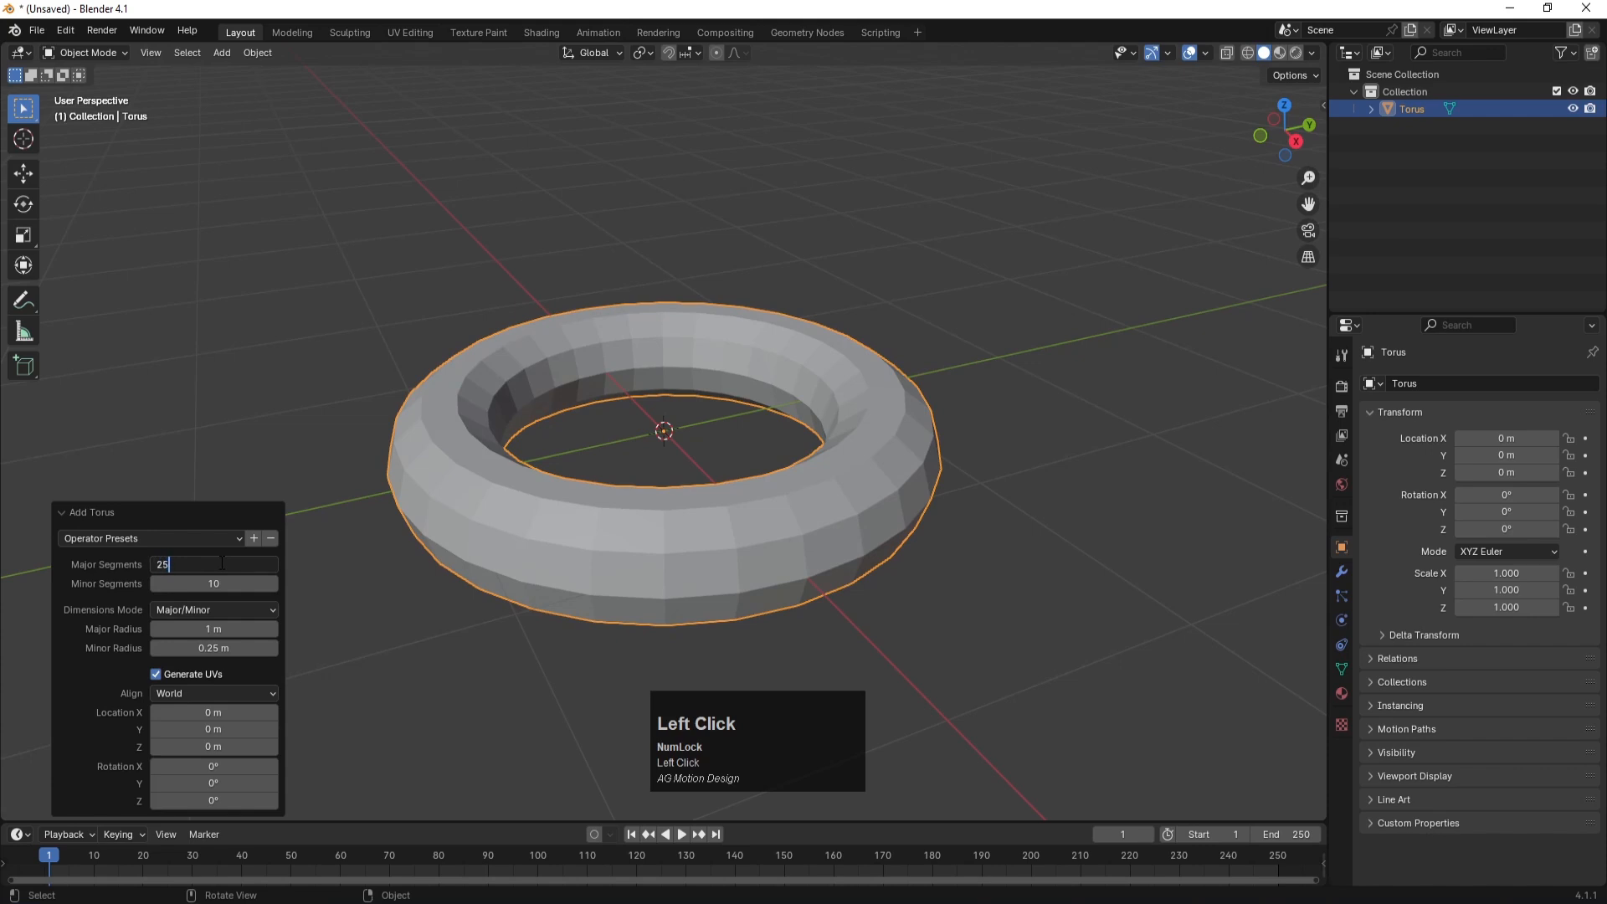
text(25)
key(Return)
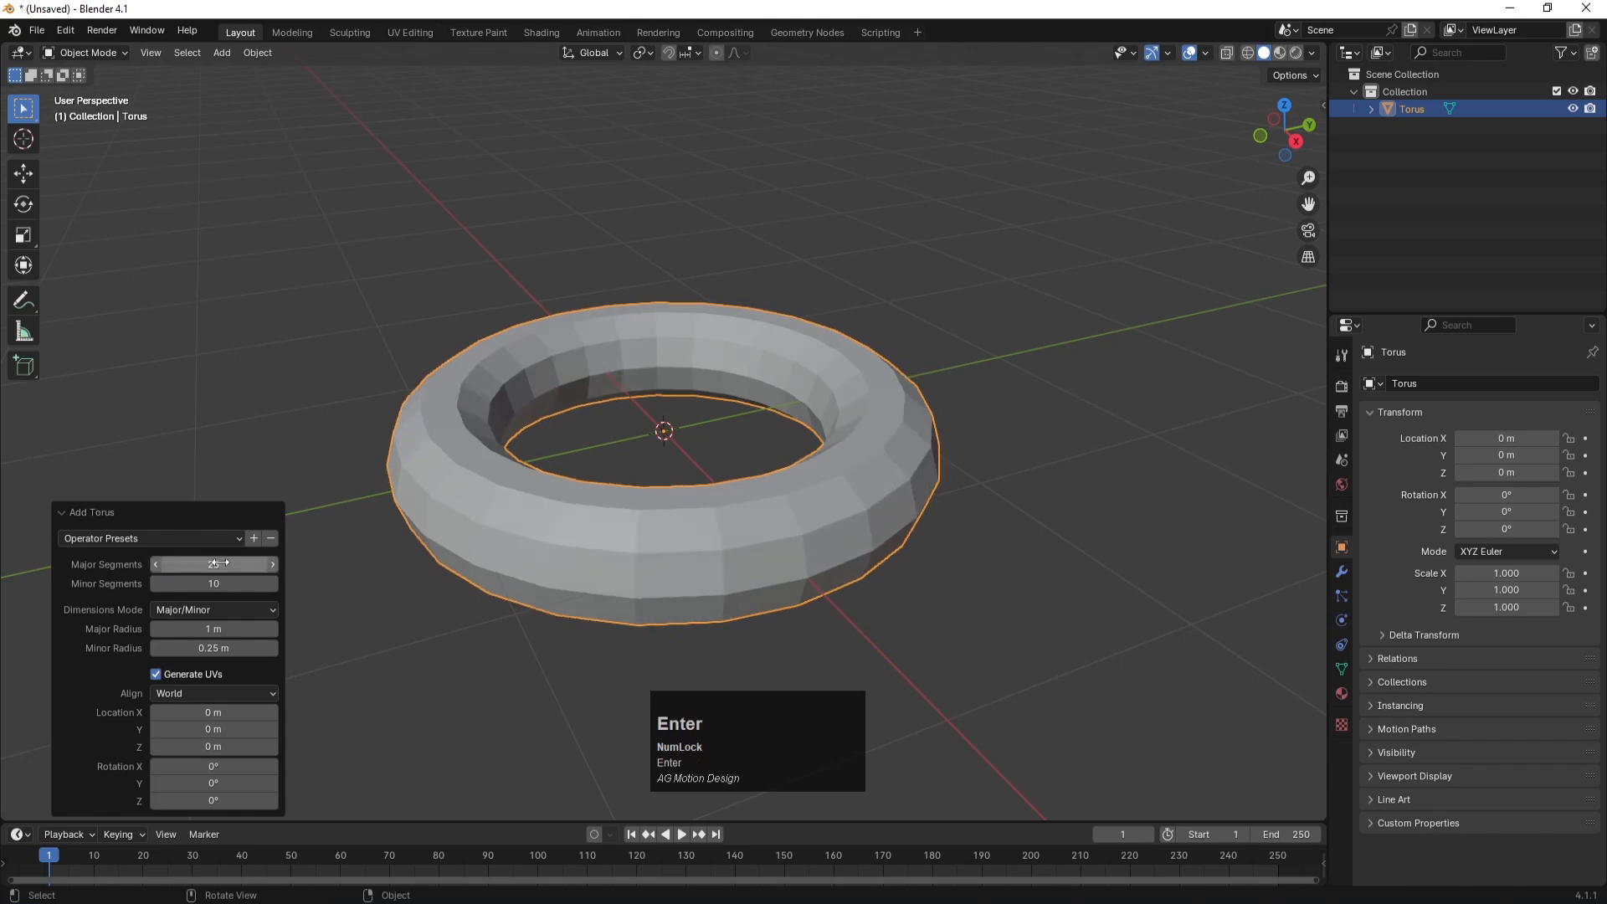
click(537, 697)
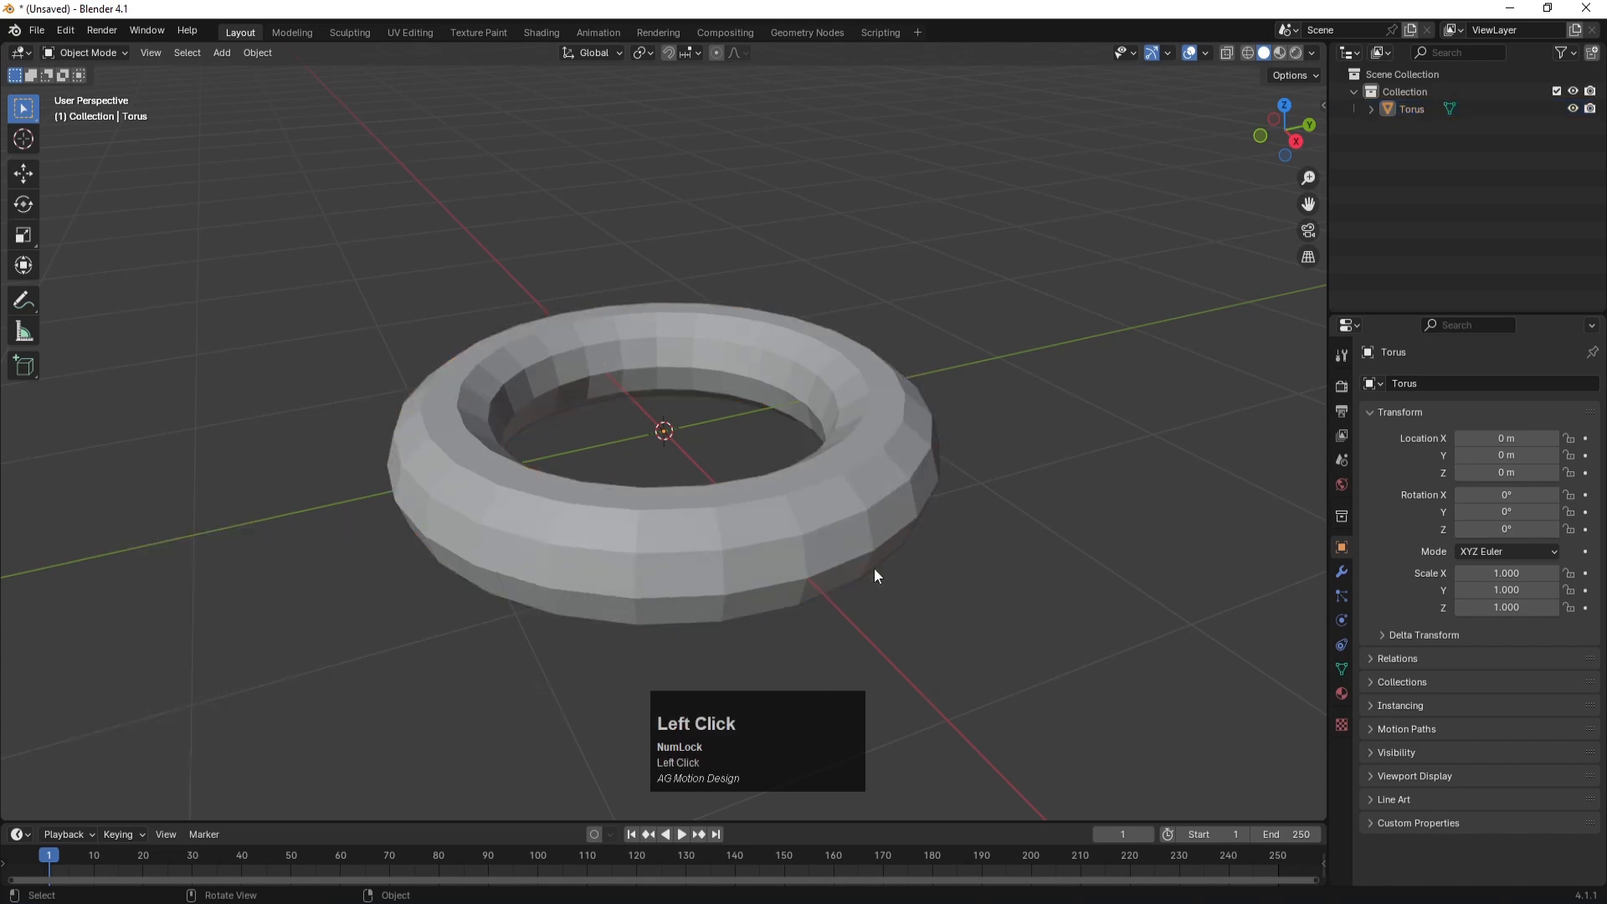
- Select the torus and add a Displace modifier to it
click(892, 474)
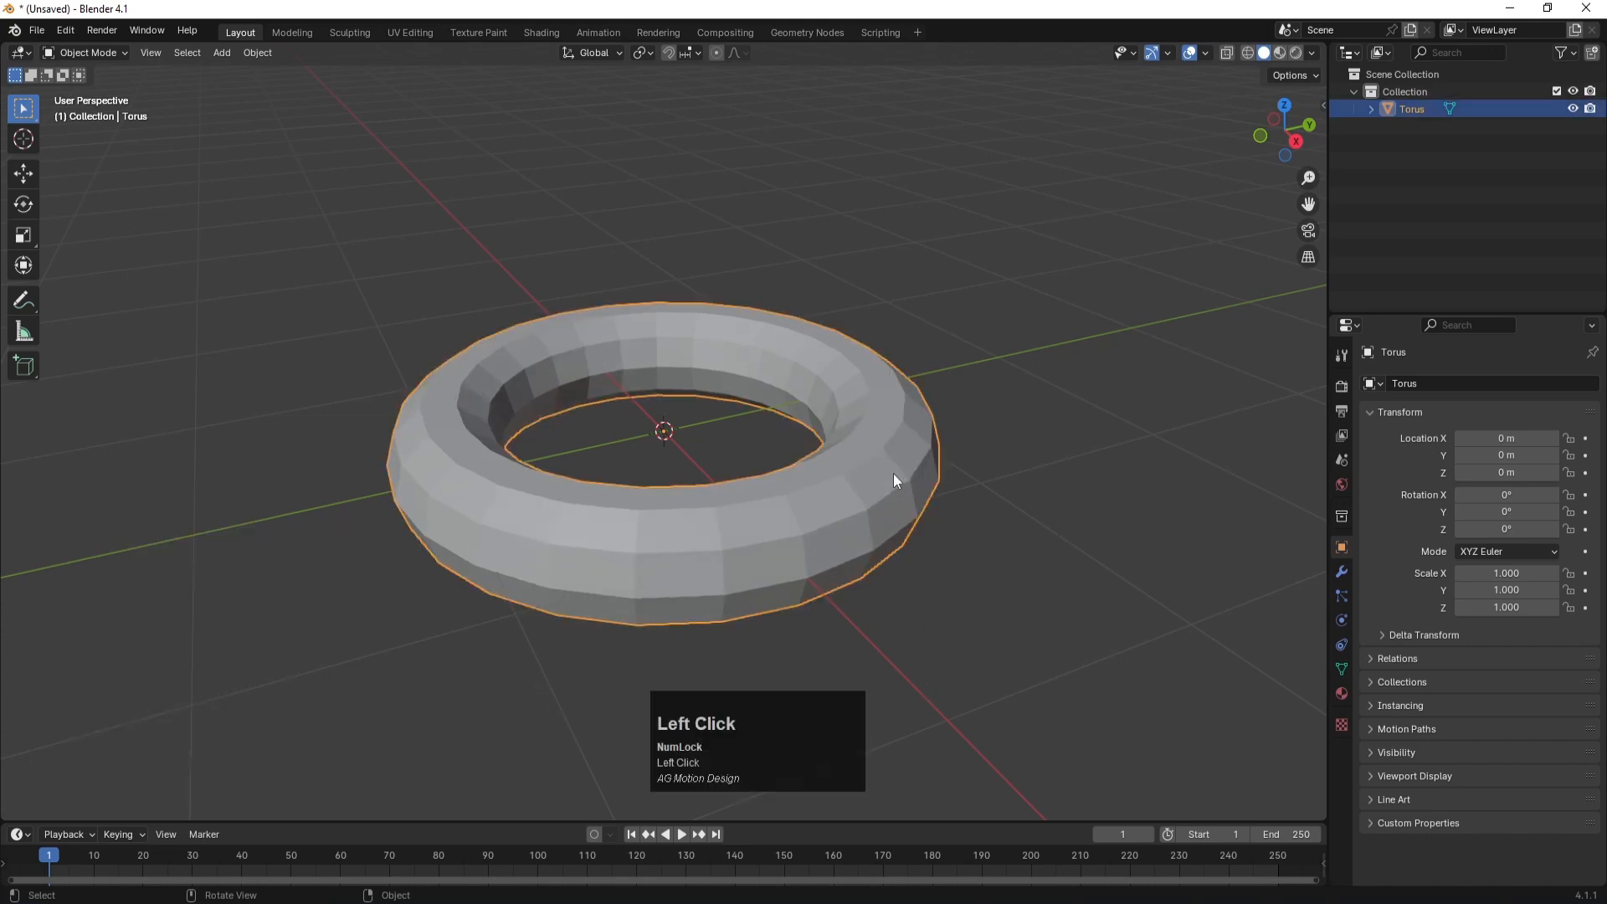
click(1341, 573)
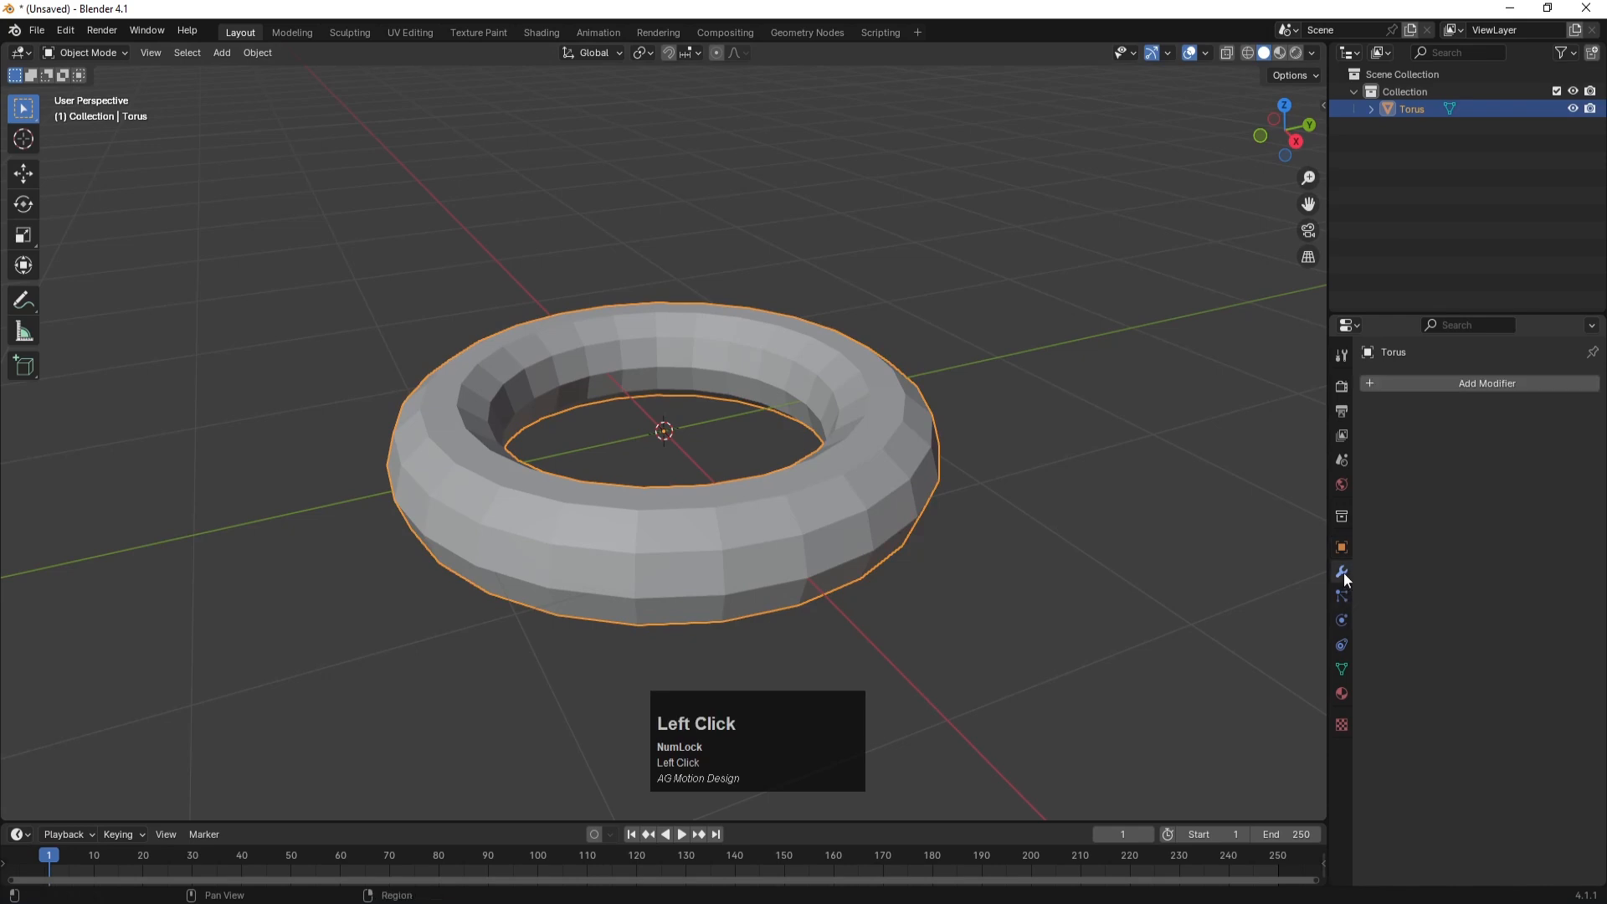
click(1456, 386)
click(1393, 387)
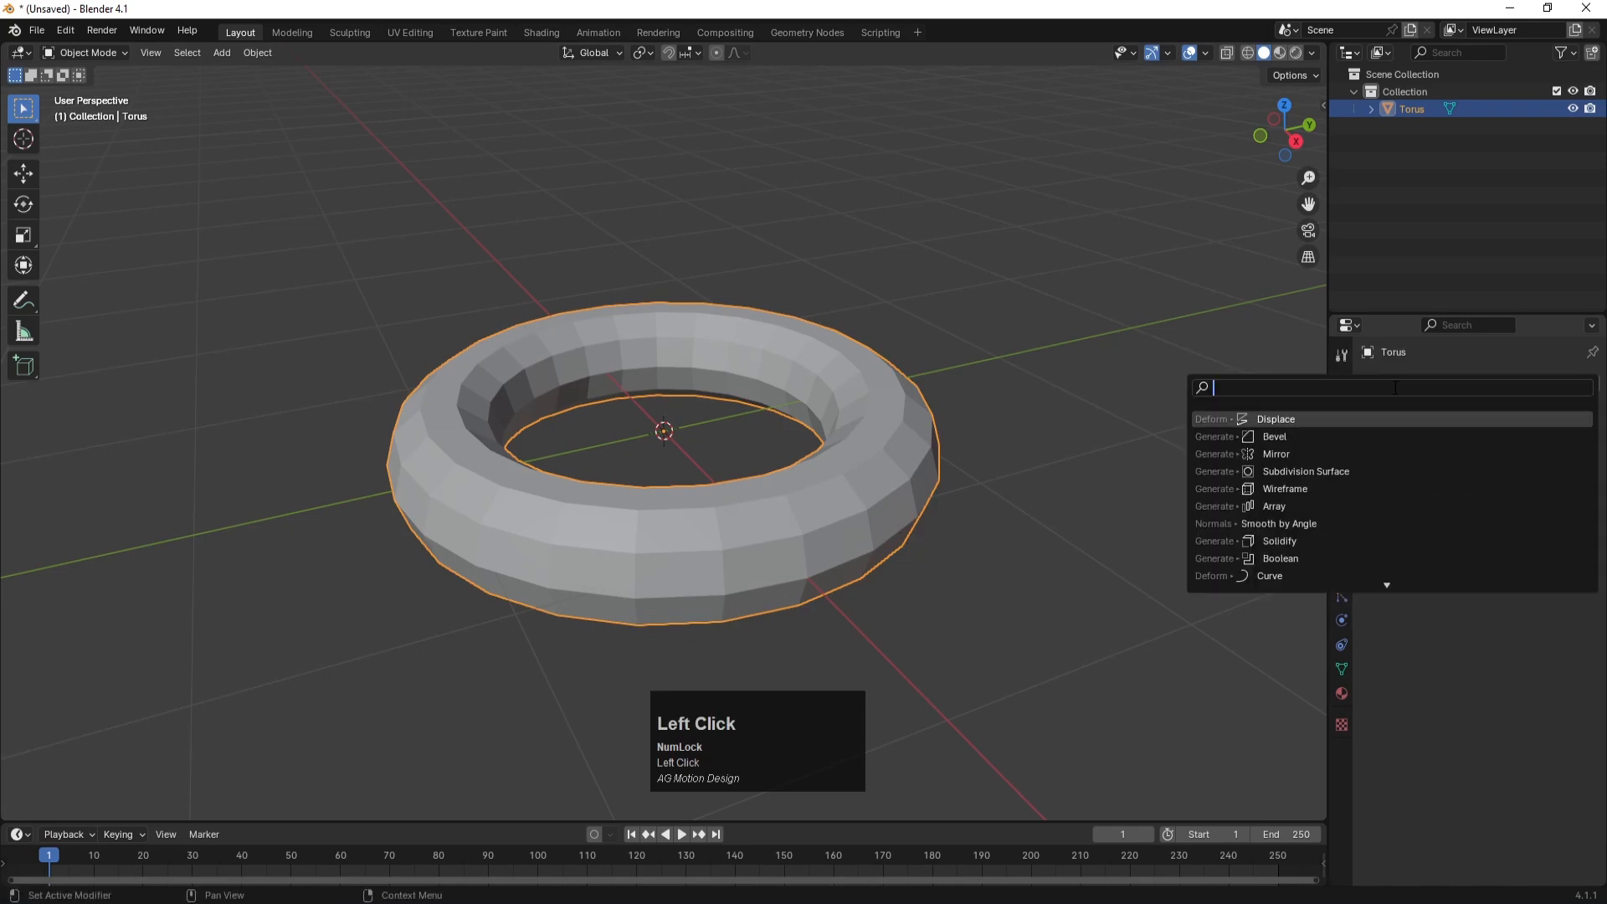
click(1297, 416)
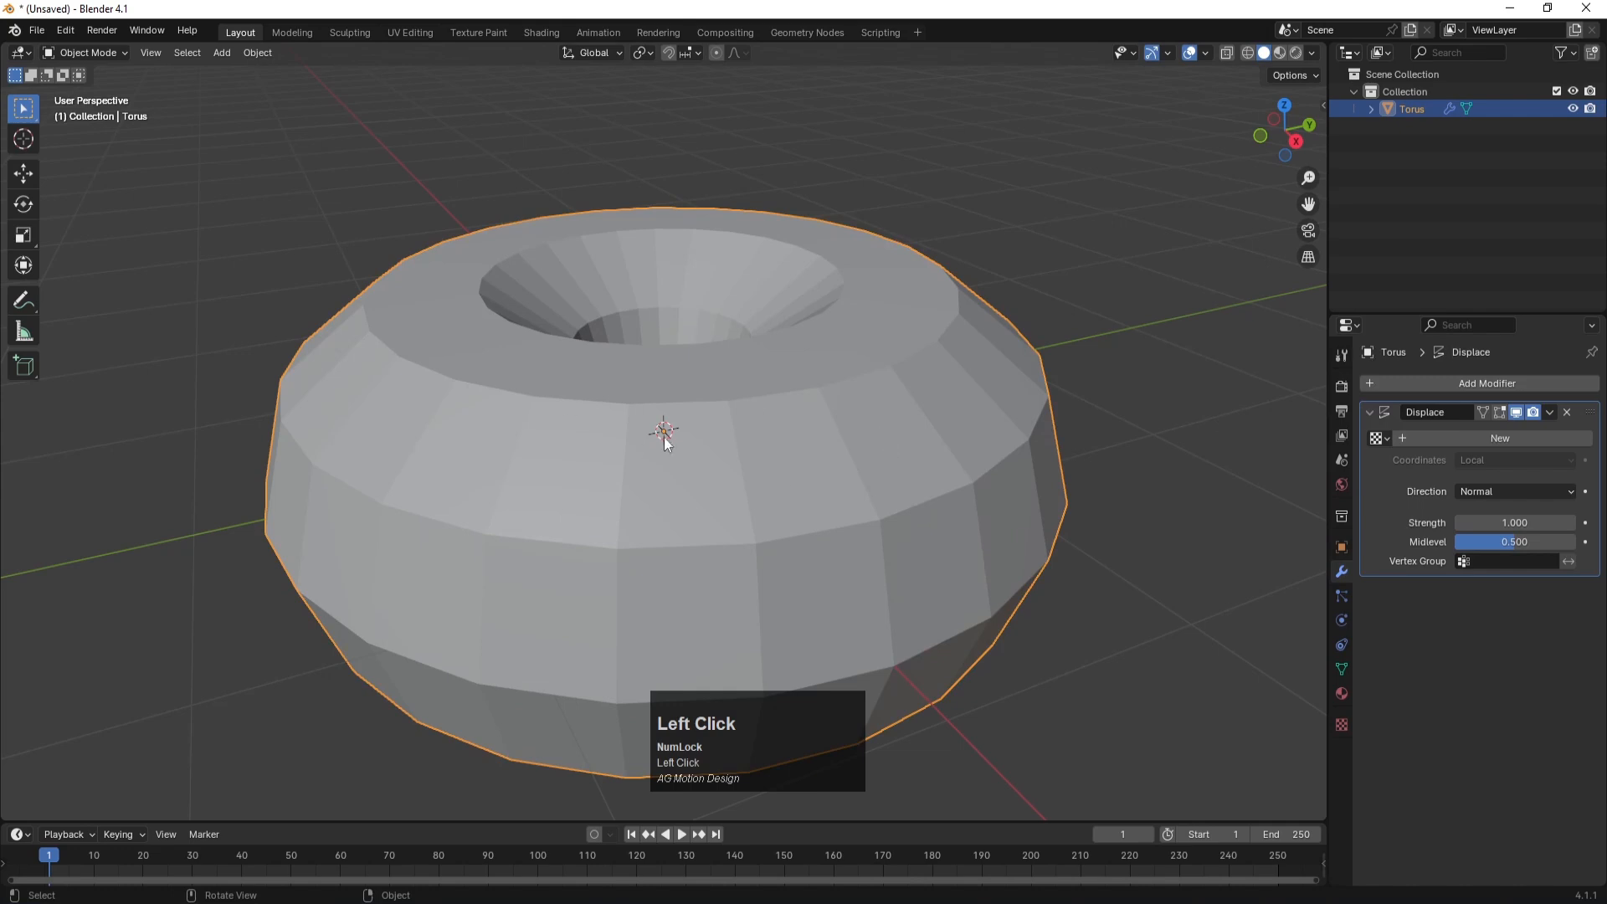
- Create a new texture for the Displace modifier and set its type to Clouds
click(1438, 433)
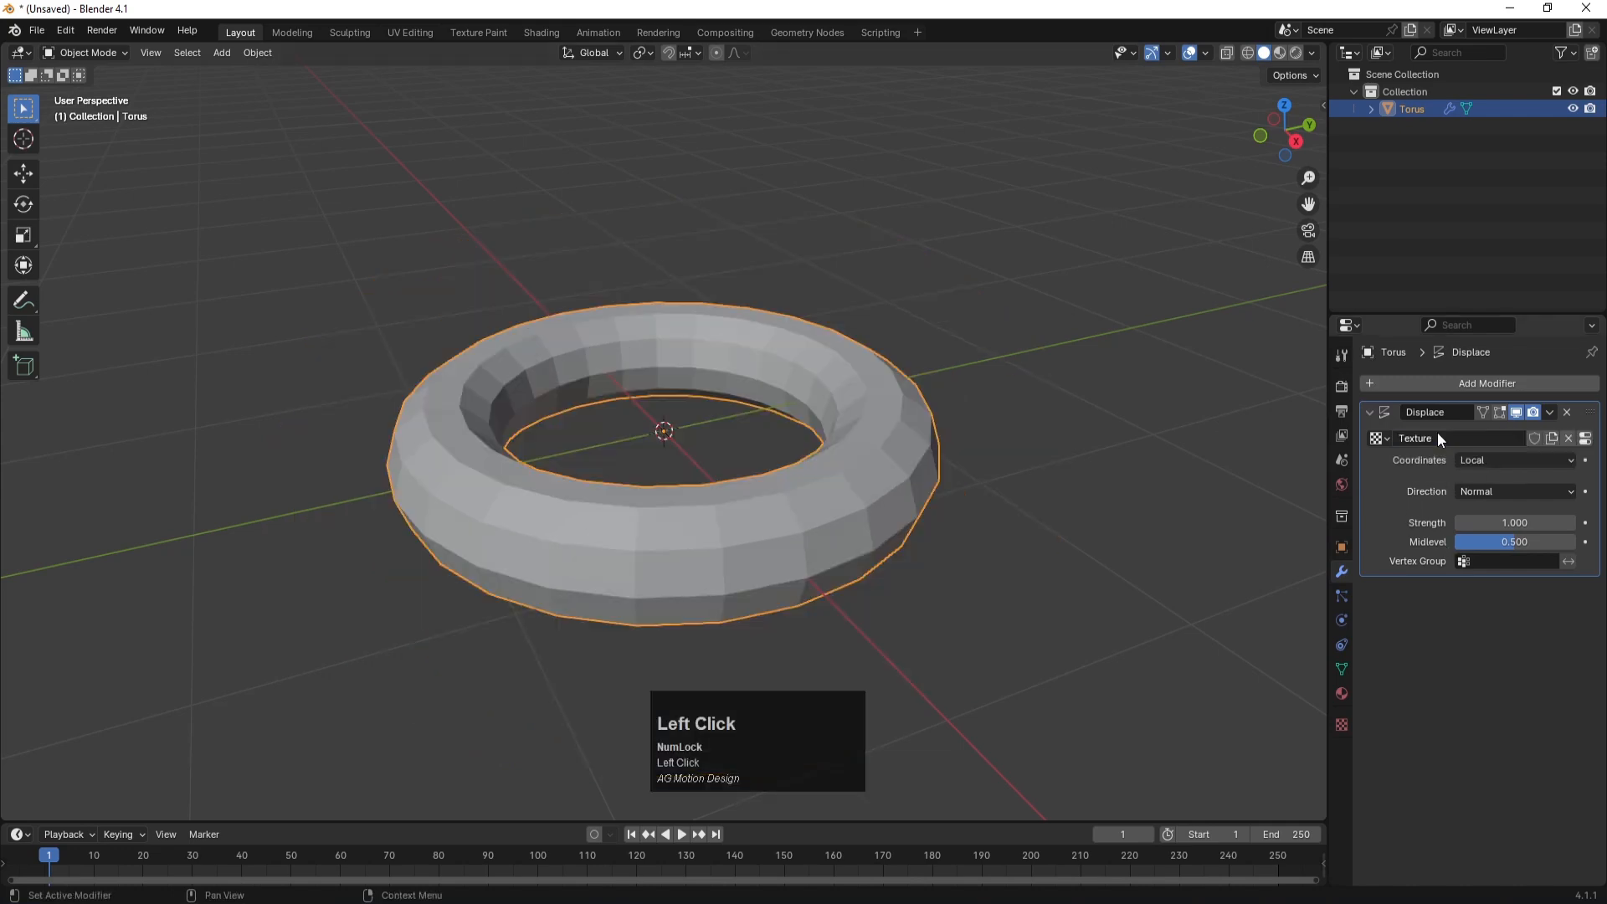
click(1583, 438)
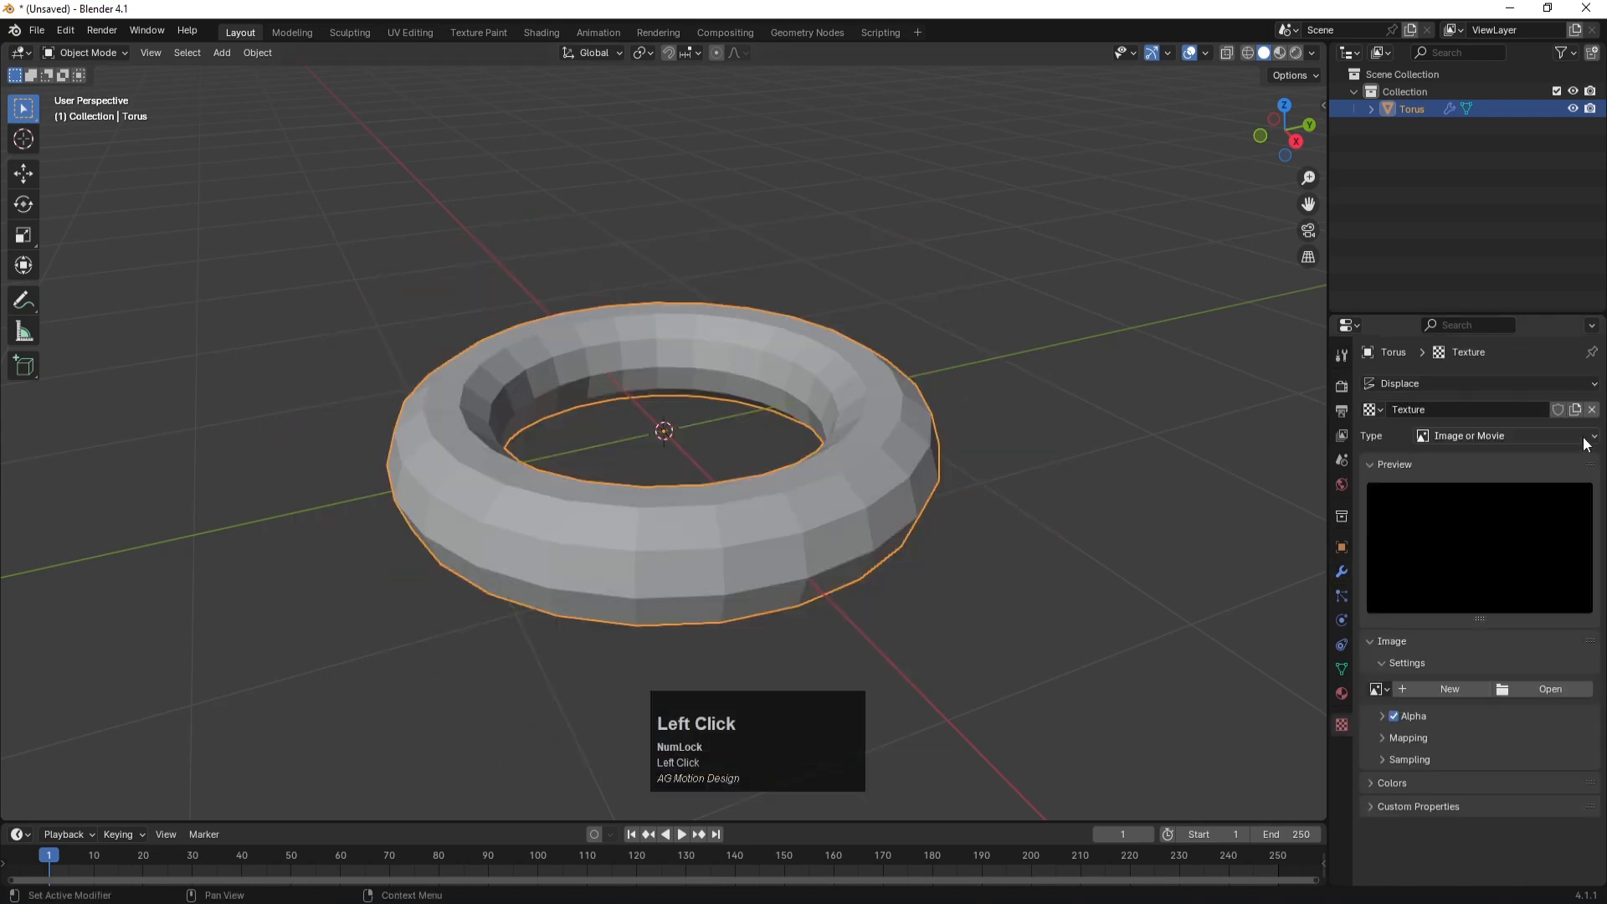
click(1453, 439)
click(1453, 492)
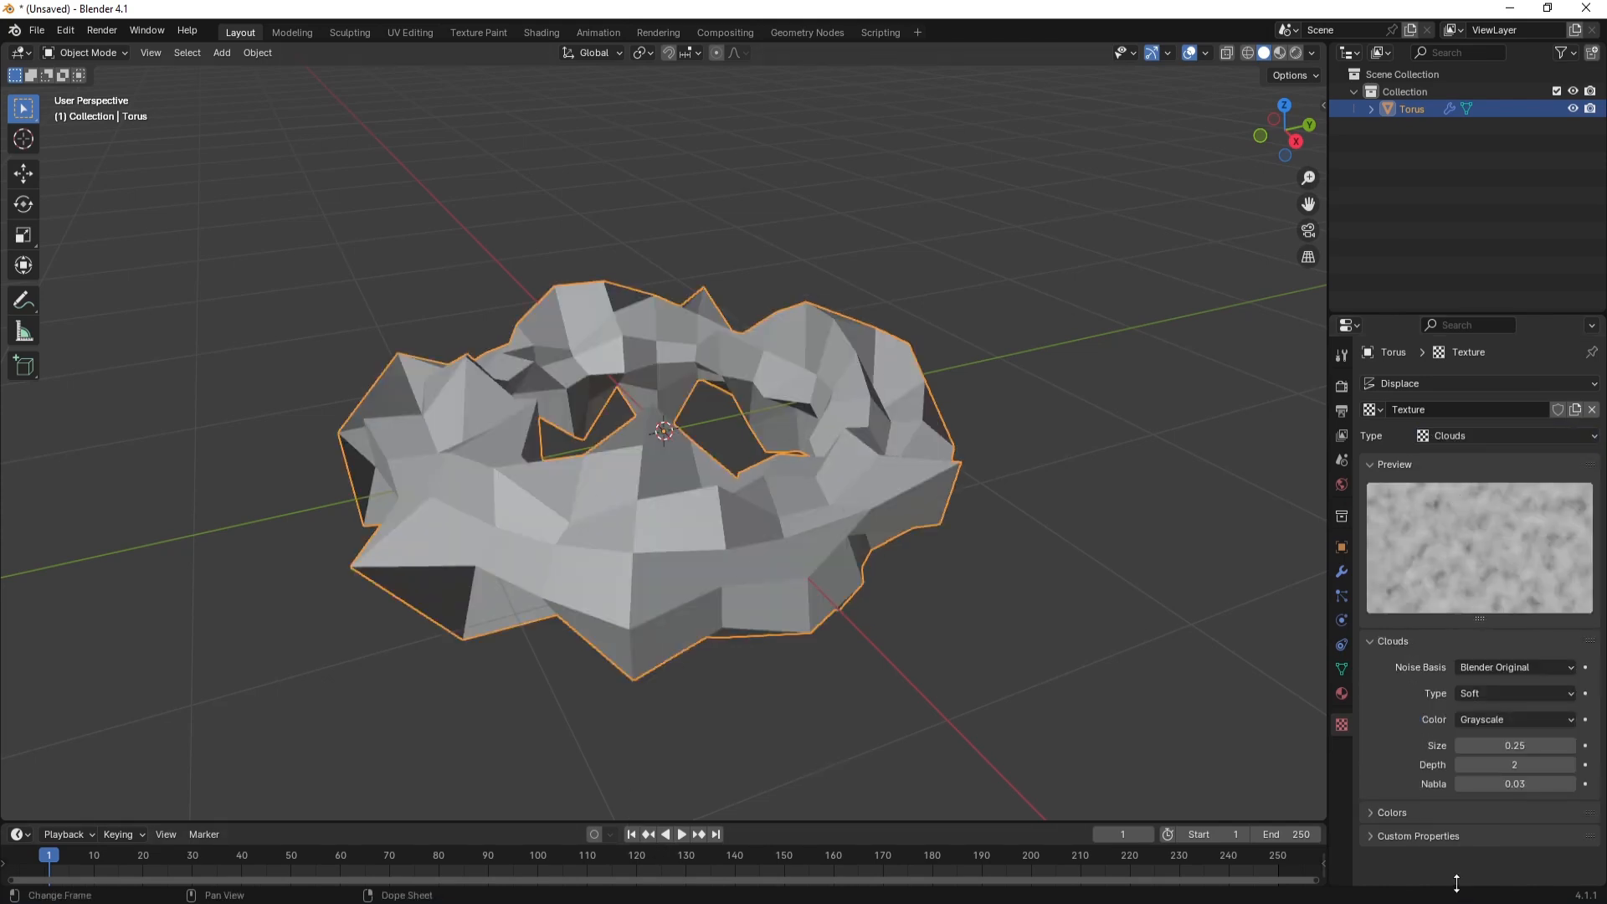
- Set the Clouds texture's noise size to 1
drag(1515, 745, 1525, 751)
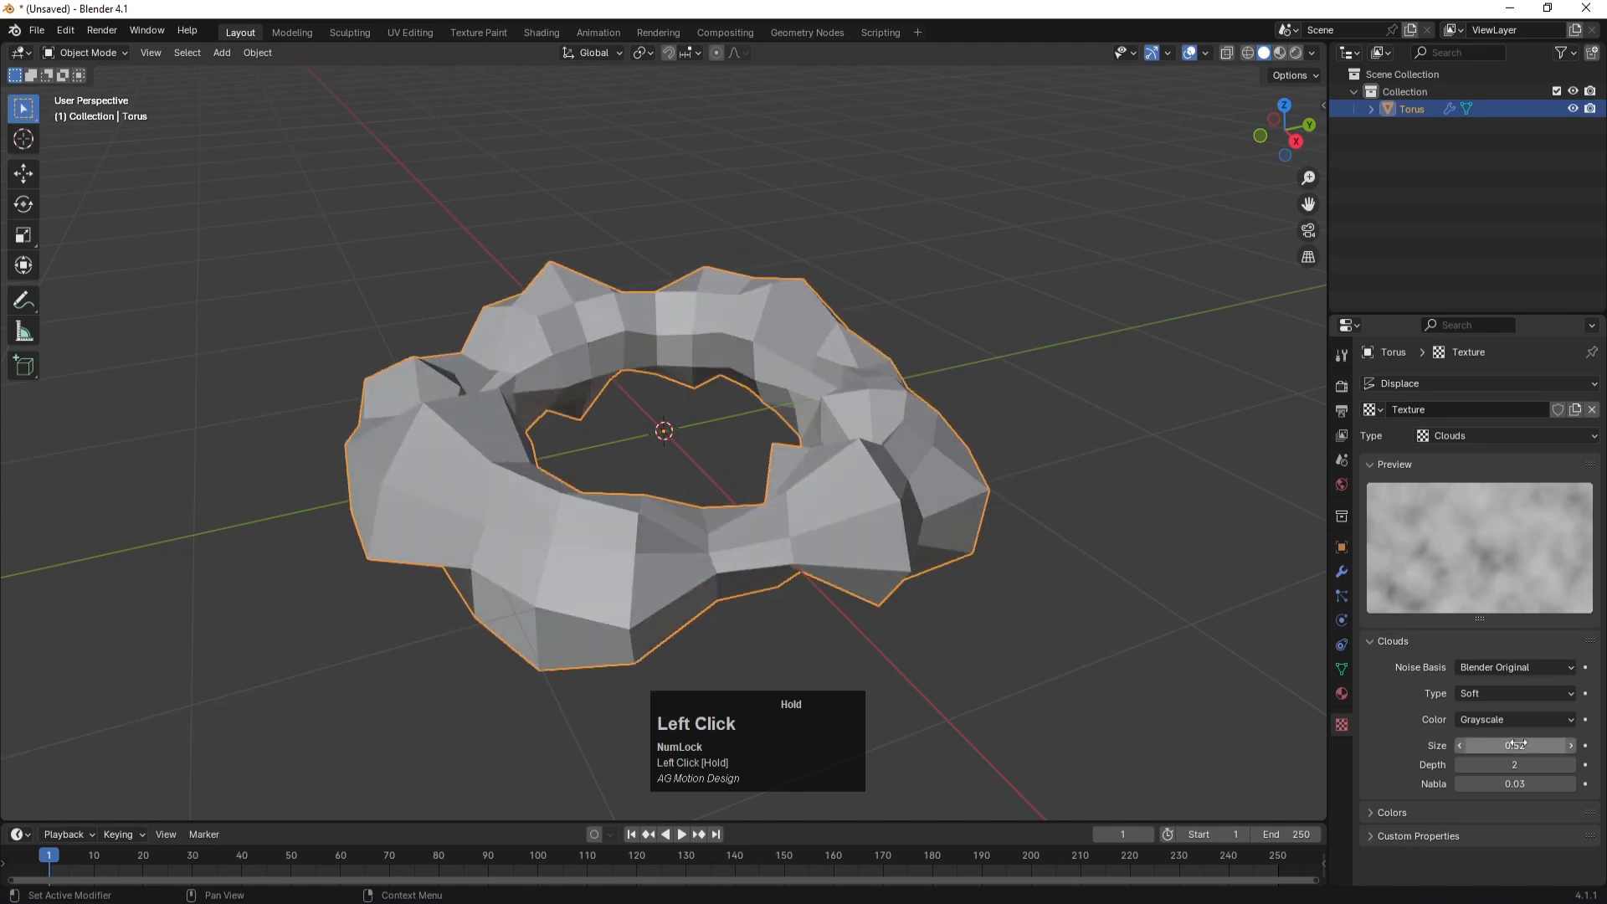
click(1525, 750)
text(1)
key(Return)
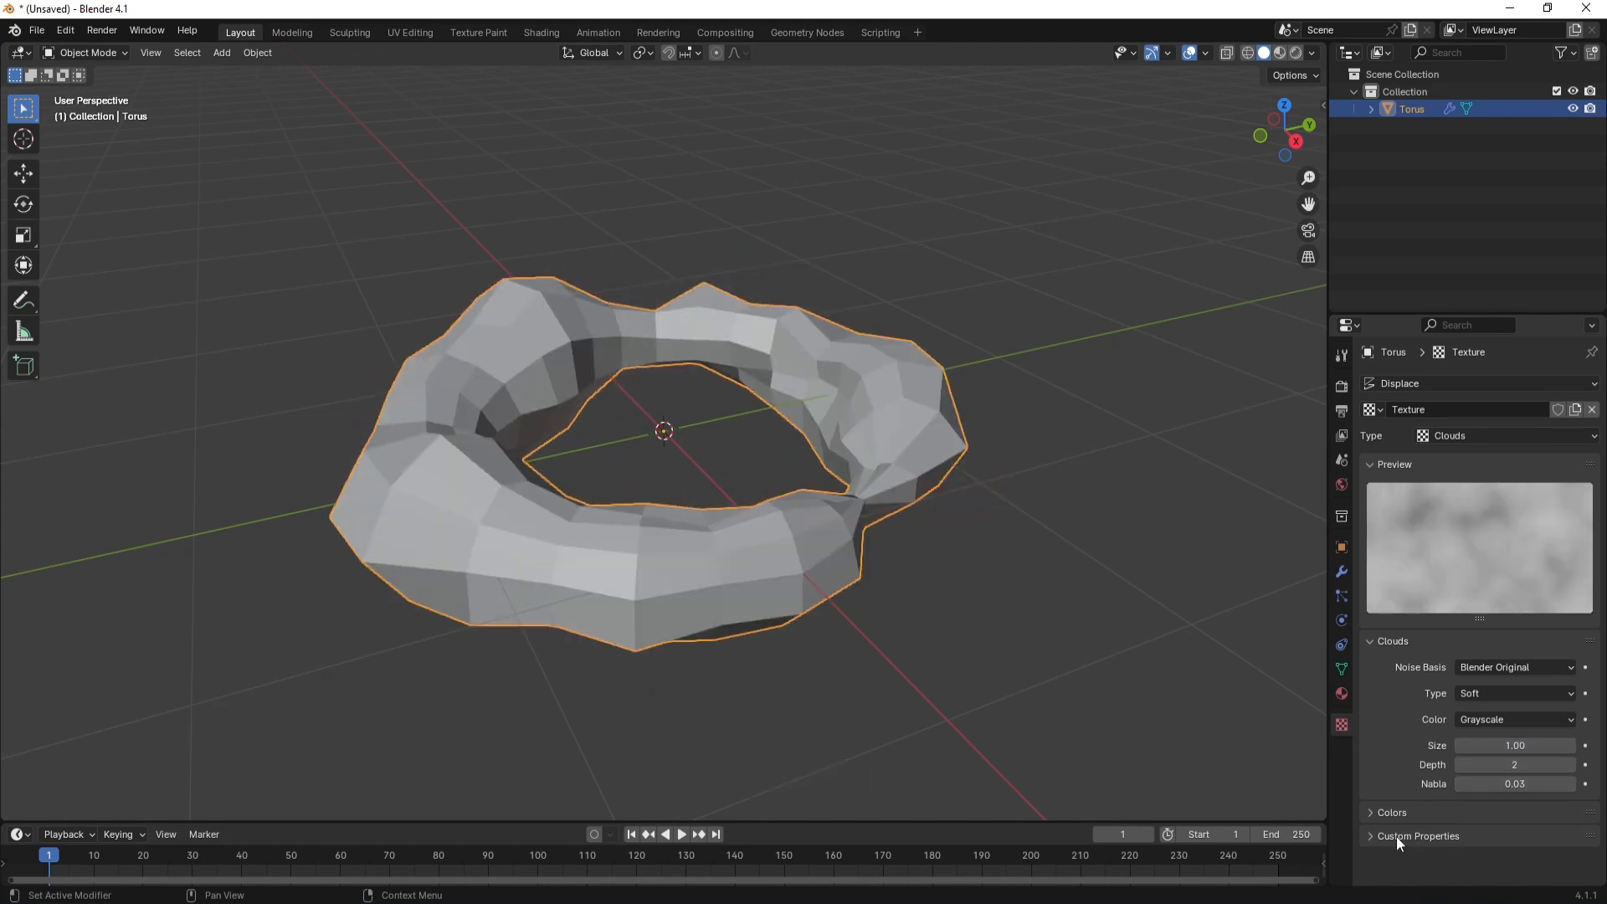
- Adjust the Clouds texture's colors to a brightness of 1.08 and a contrast of 1.5, and deselect the torus
click(1382, 813)
scroll(1393, 825, down, 2)
scroll(1393, 825, down, 2)
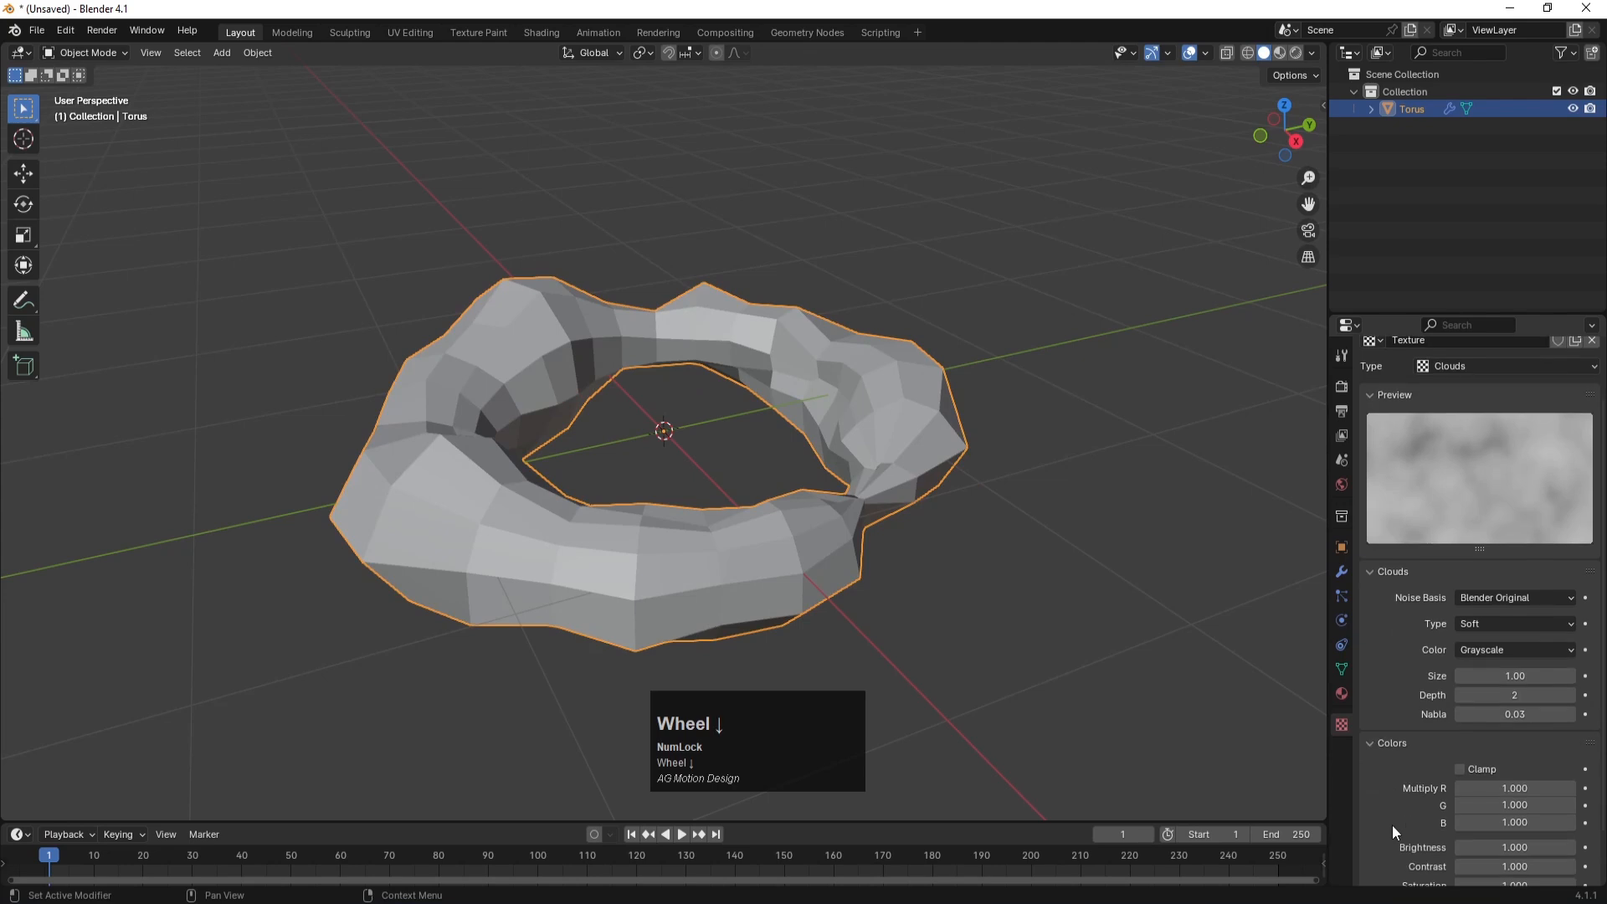
scroll(1400, 825, down, 1)
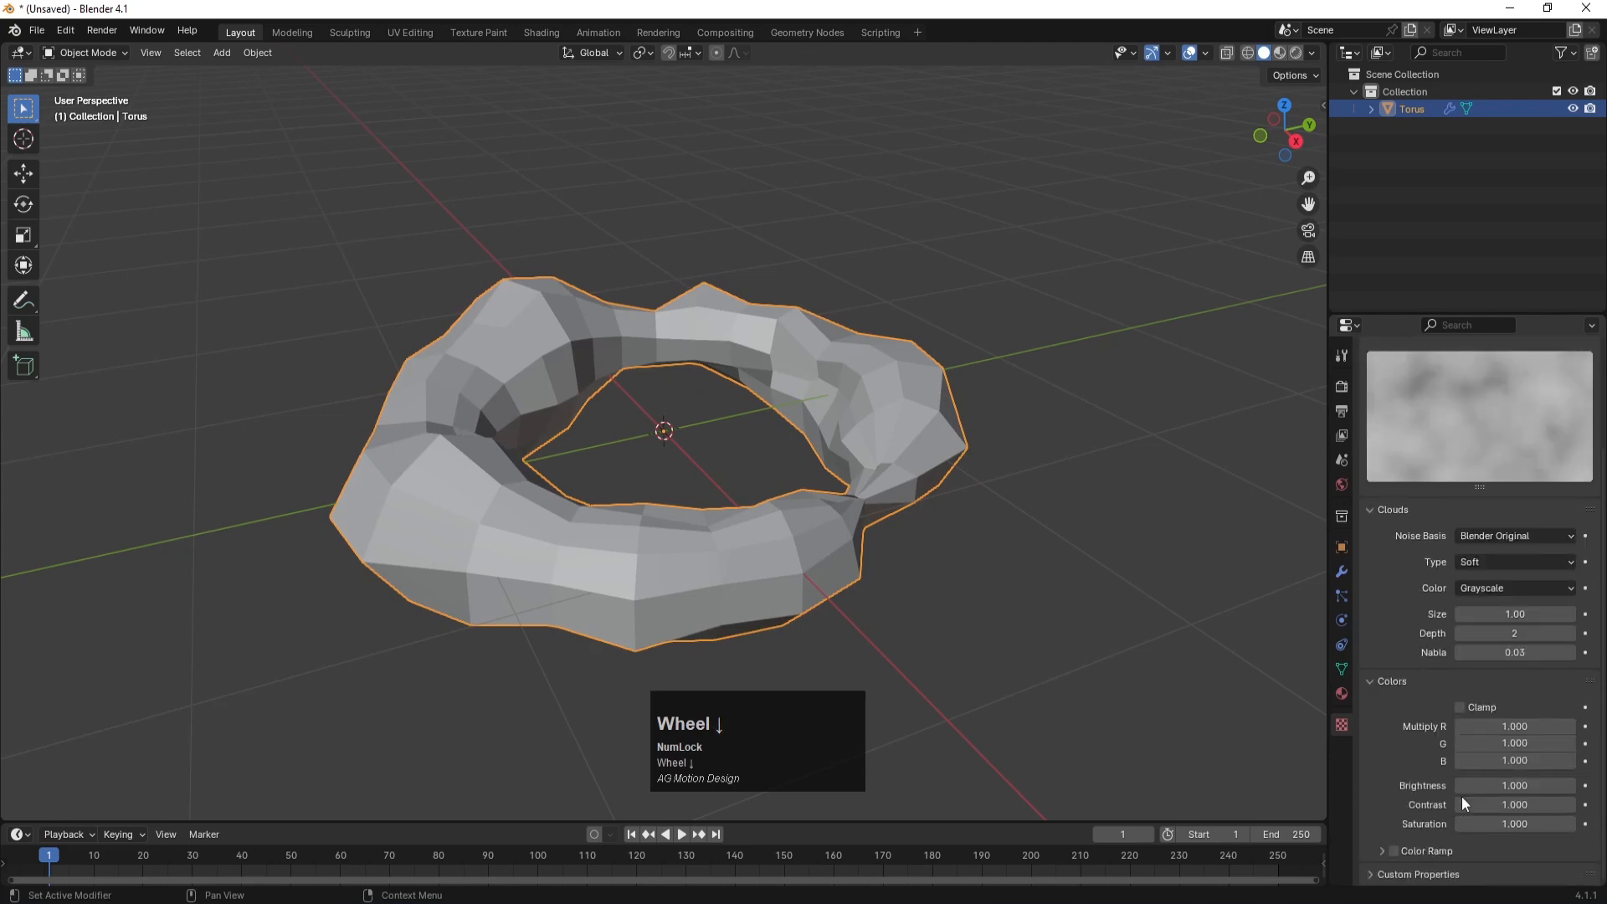
drag(1486, 786, 1513, 803)
click(1515, 804)
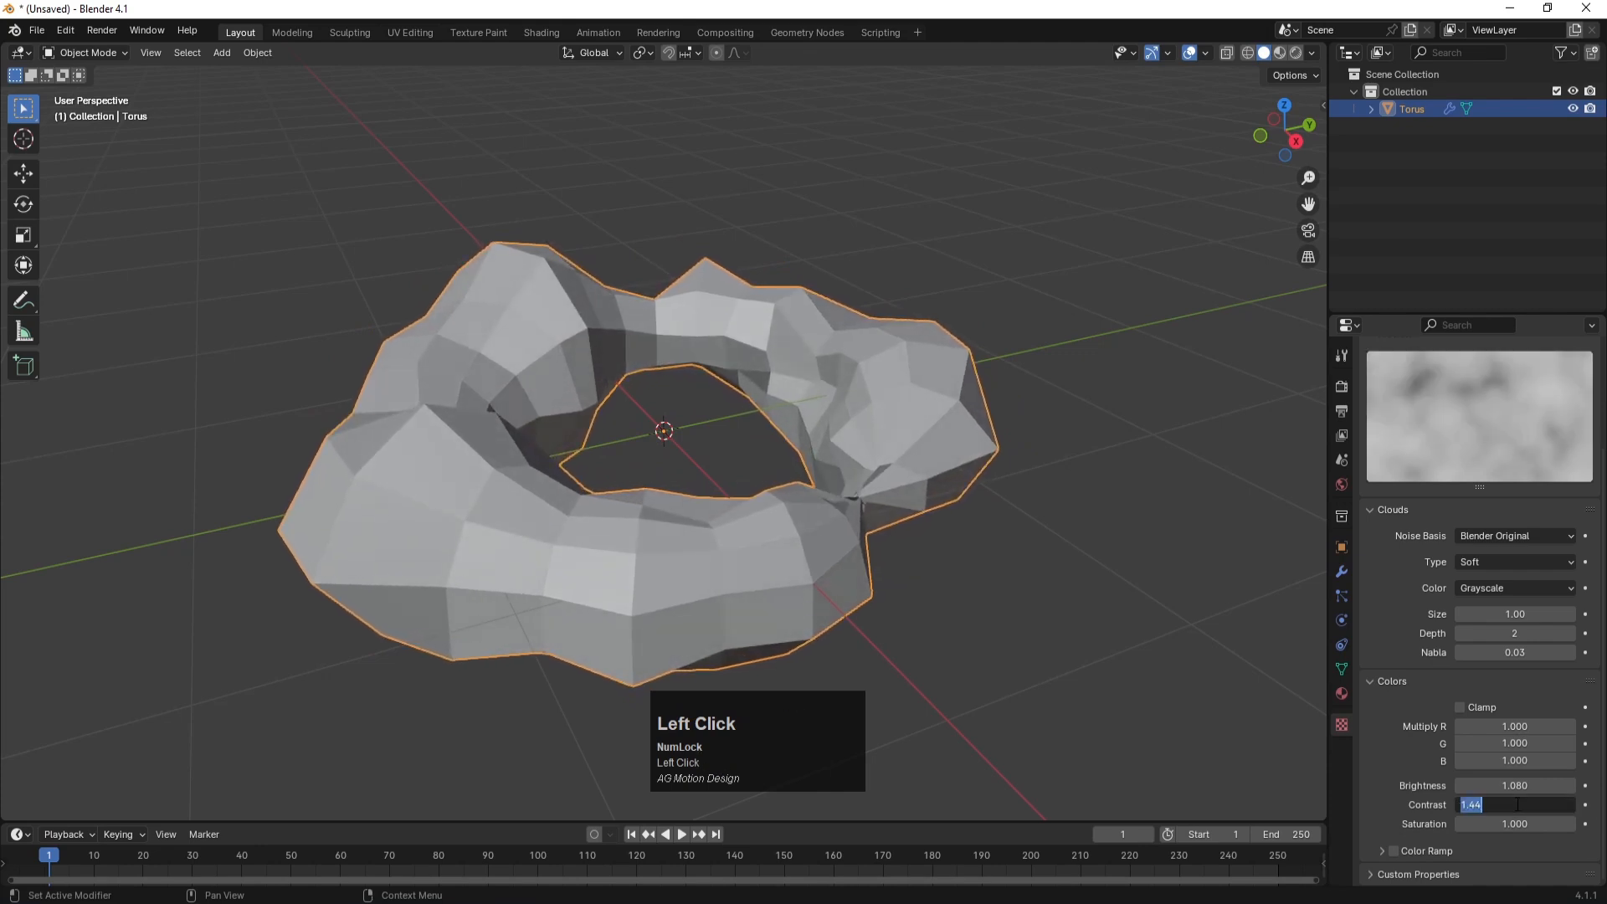
text(1.5)
key(Return)
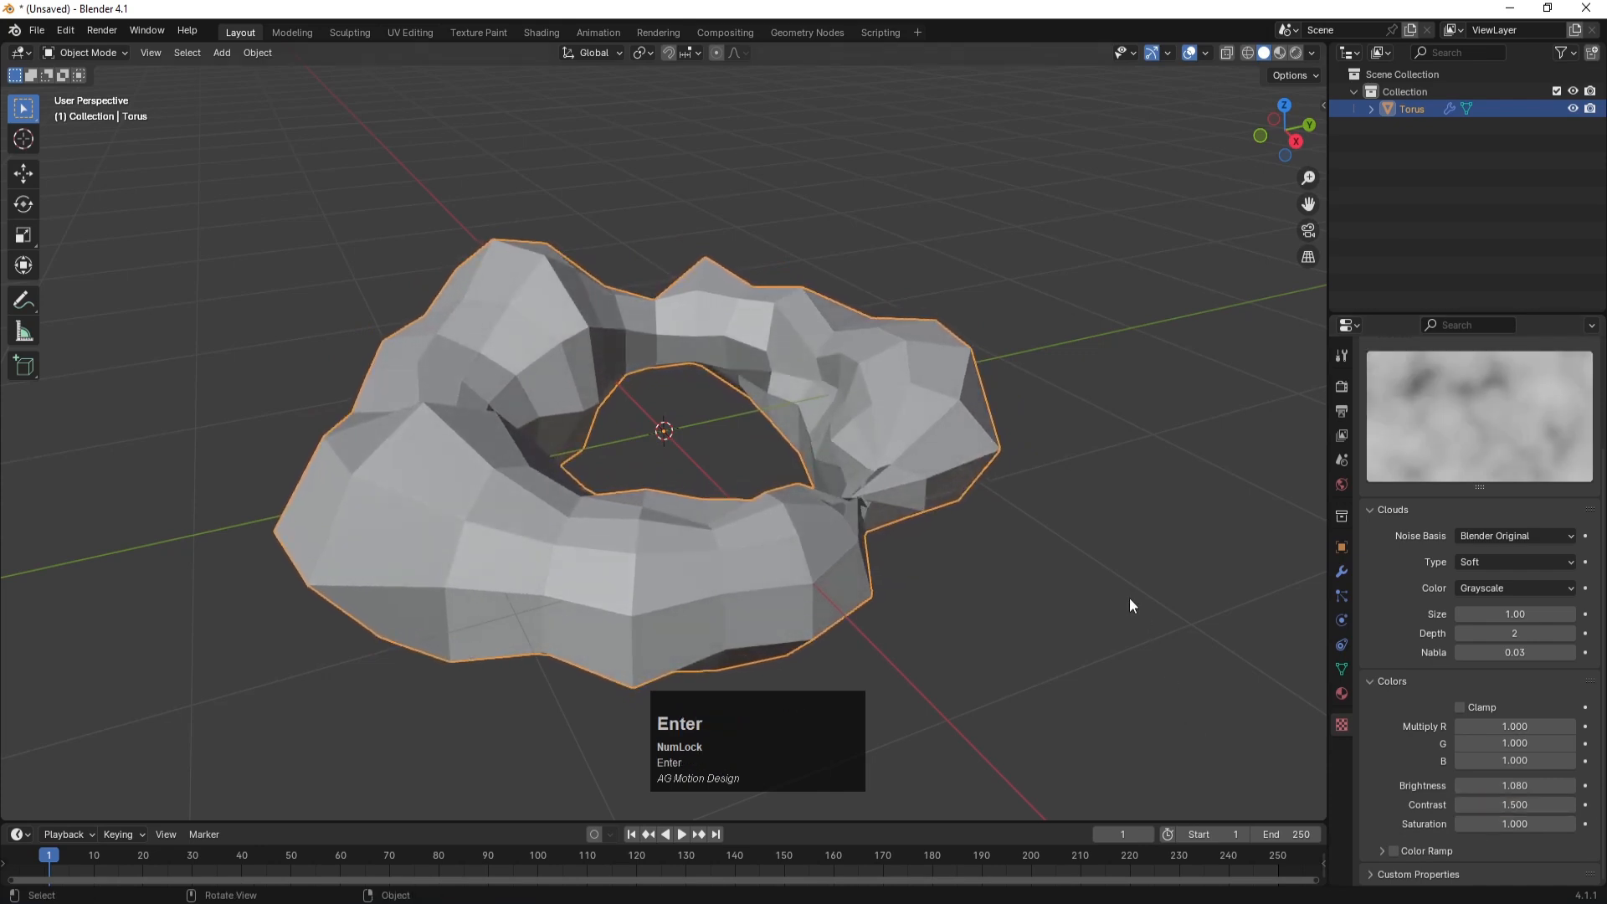
click(1189, 551)
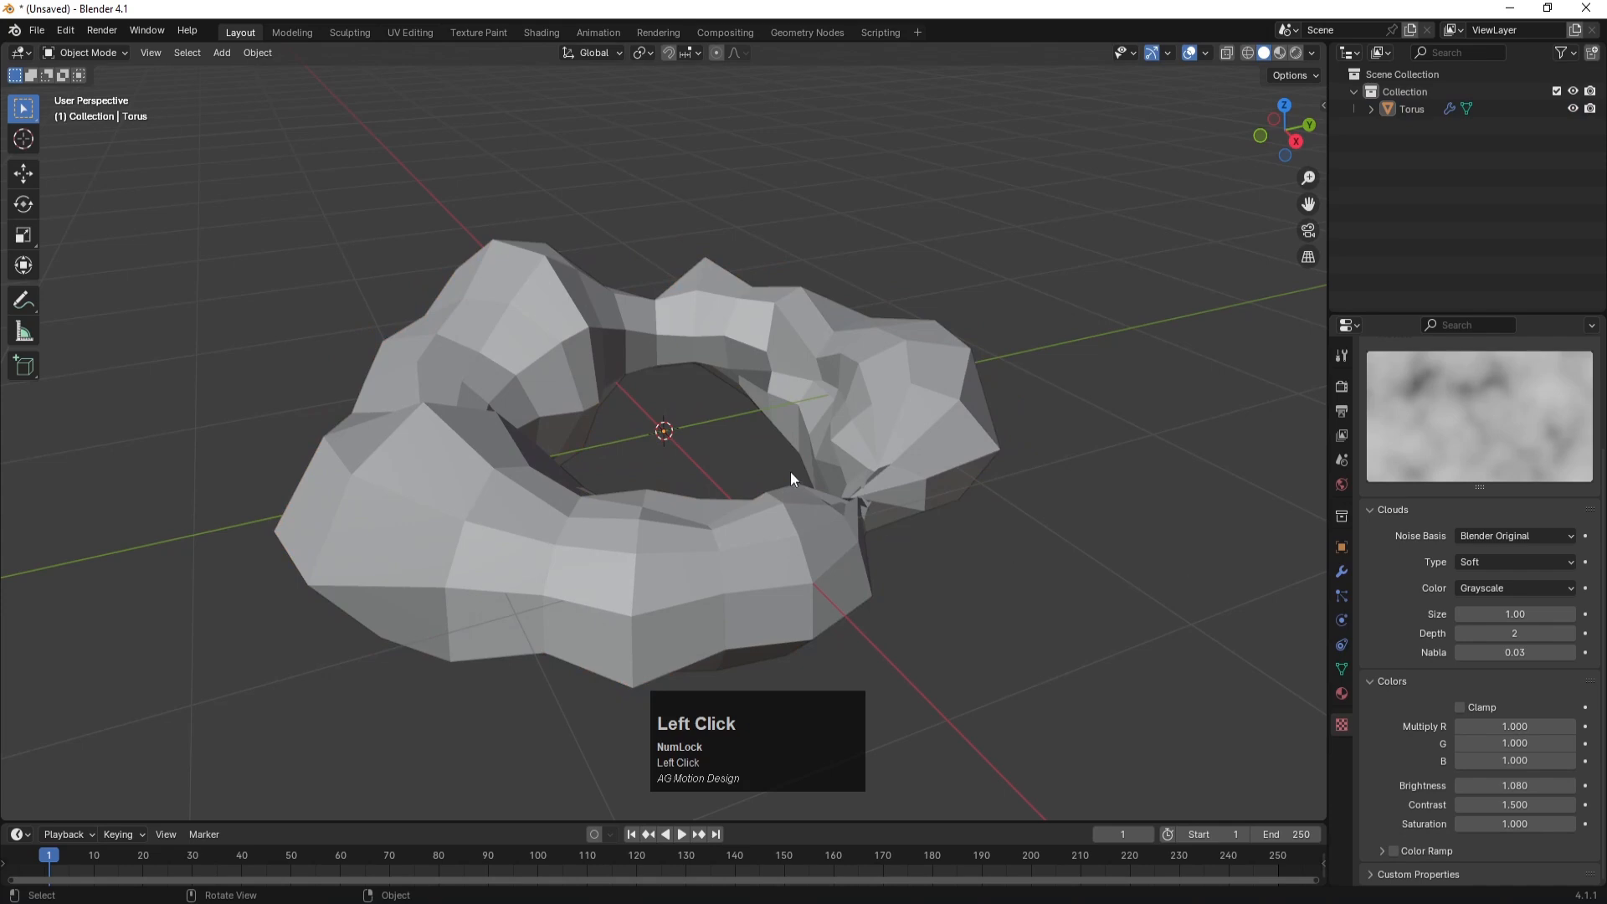
- Add a Bézier circle curve at the scene origin
key(shift+a)
mouse_move(768, 462)
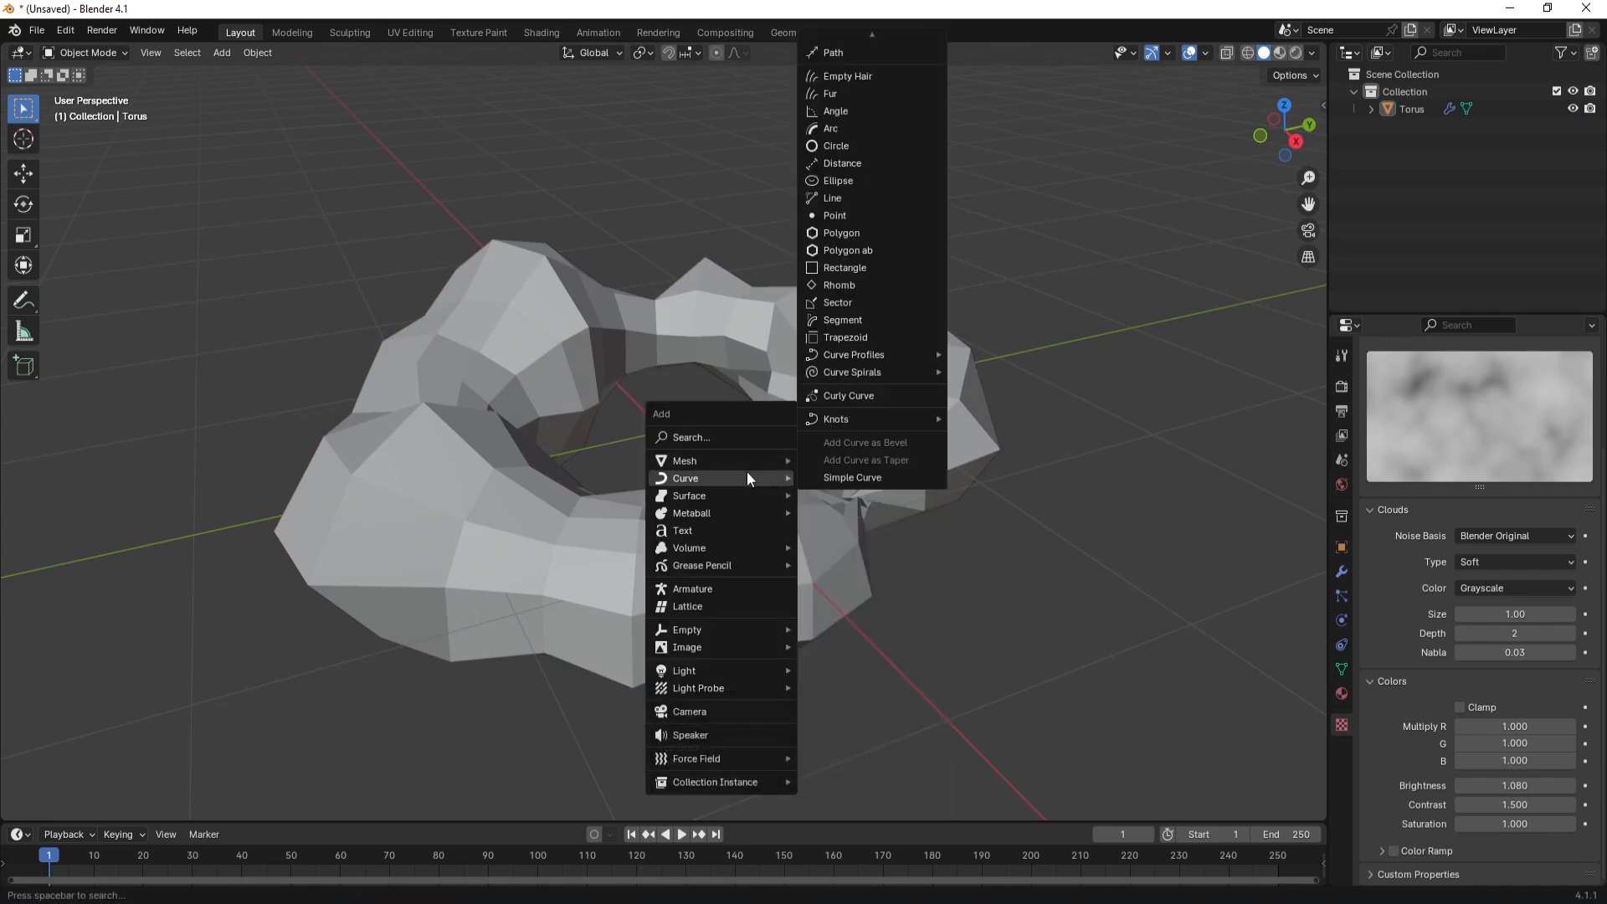
key(shift+a)
mouse_move(846, 579)
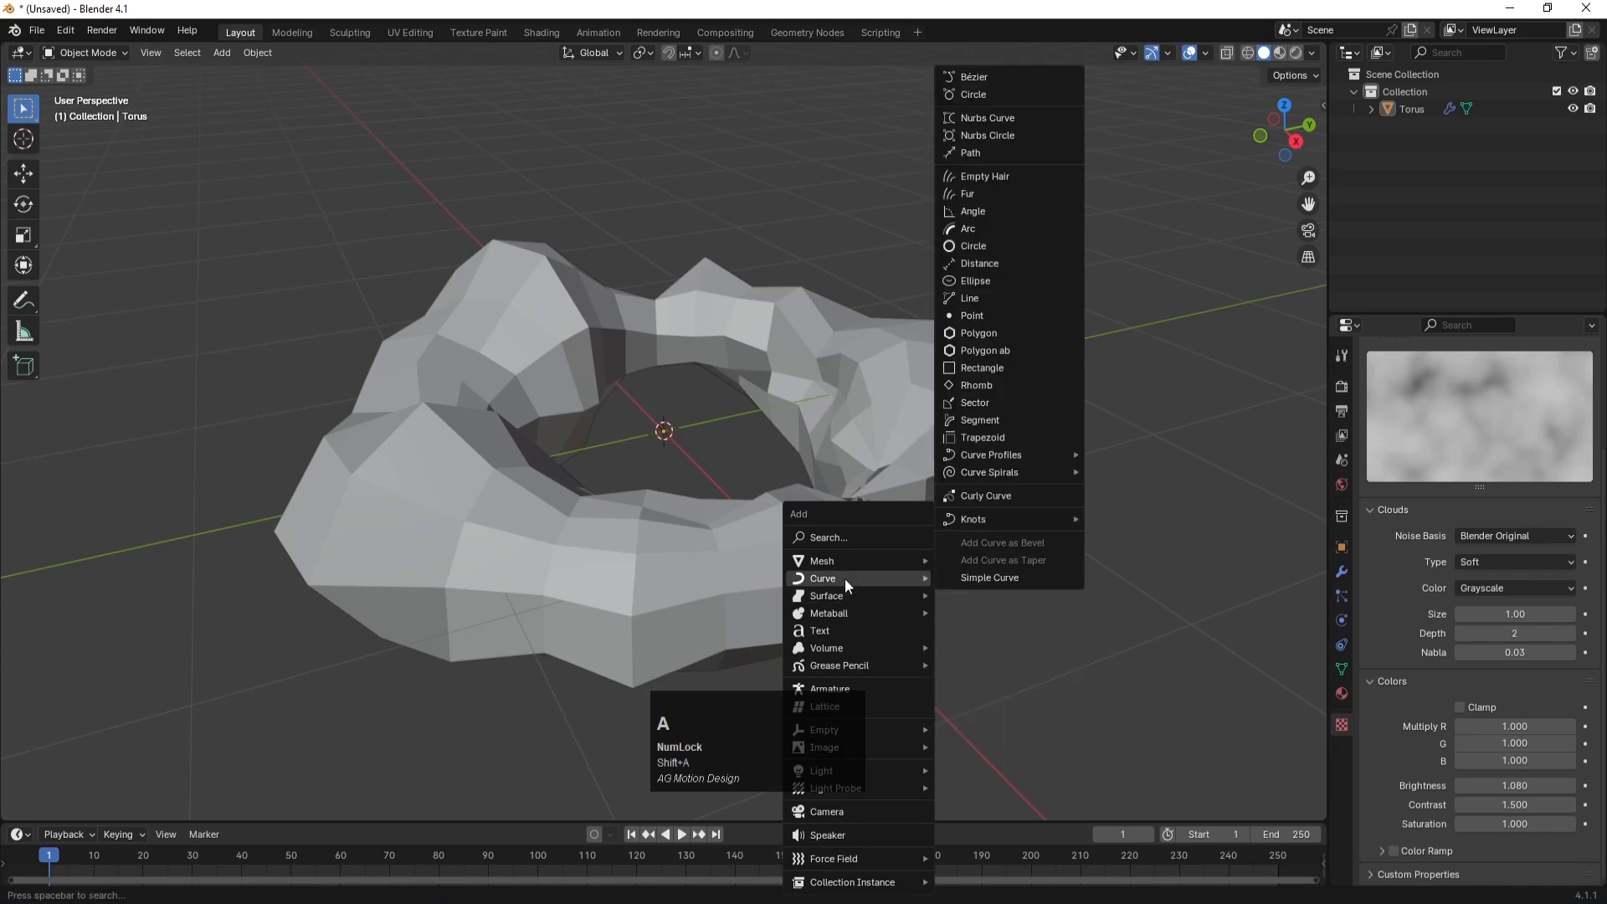
click(976, 95)
- Add a Plain Axes empty and rename it "move"
key(shift+a)
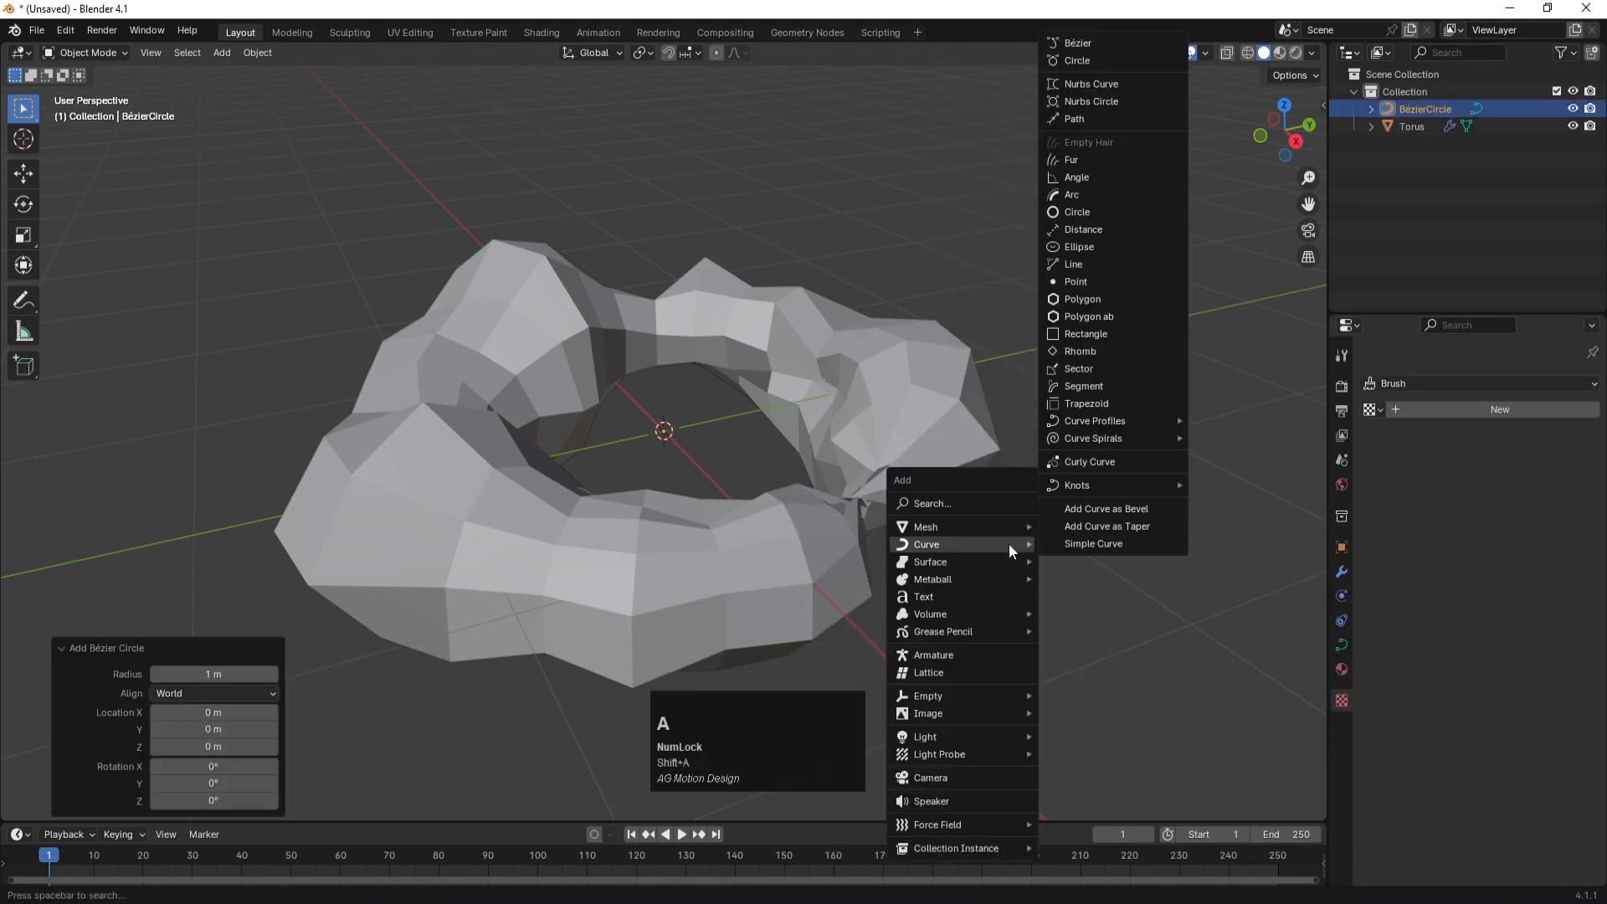
mouse_move(931, 696)
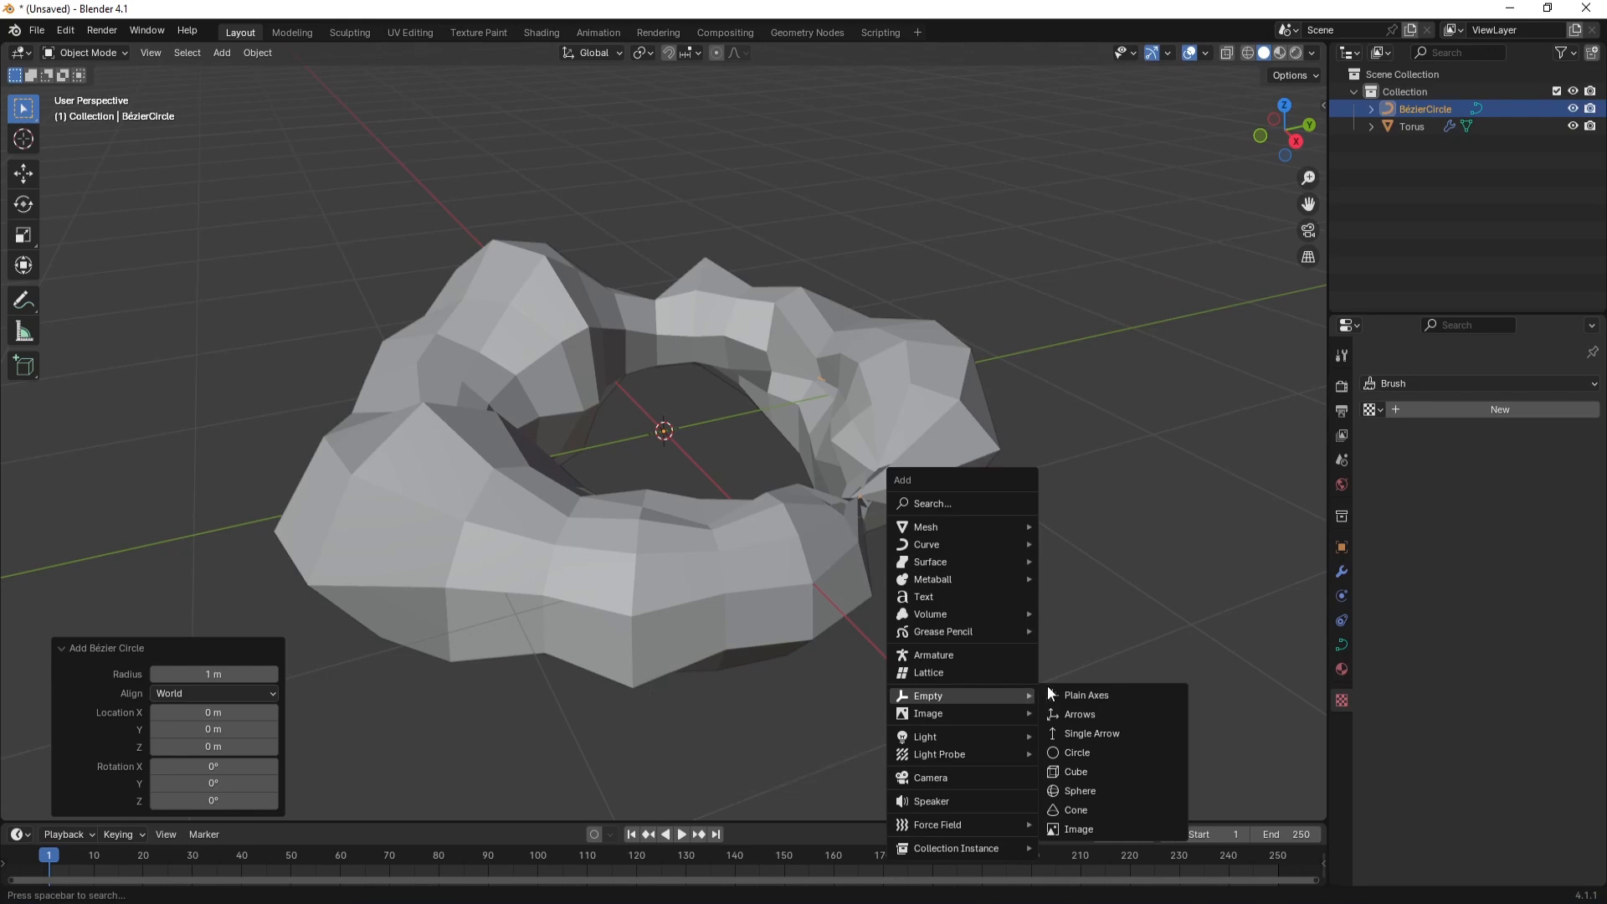
click(1075, 693)
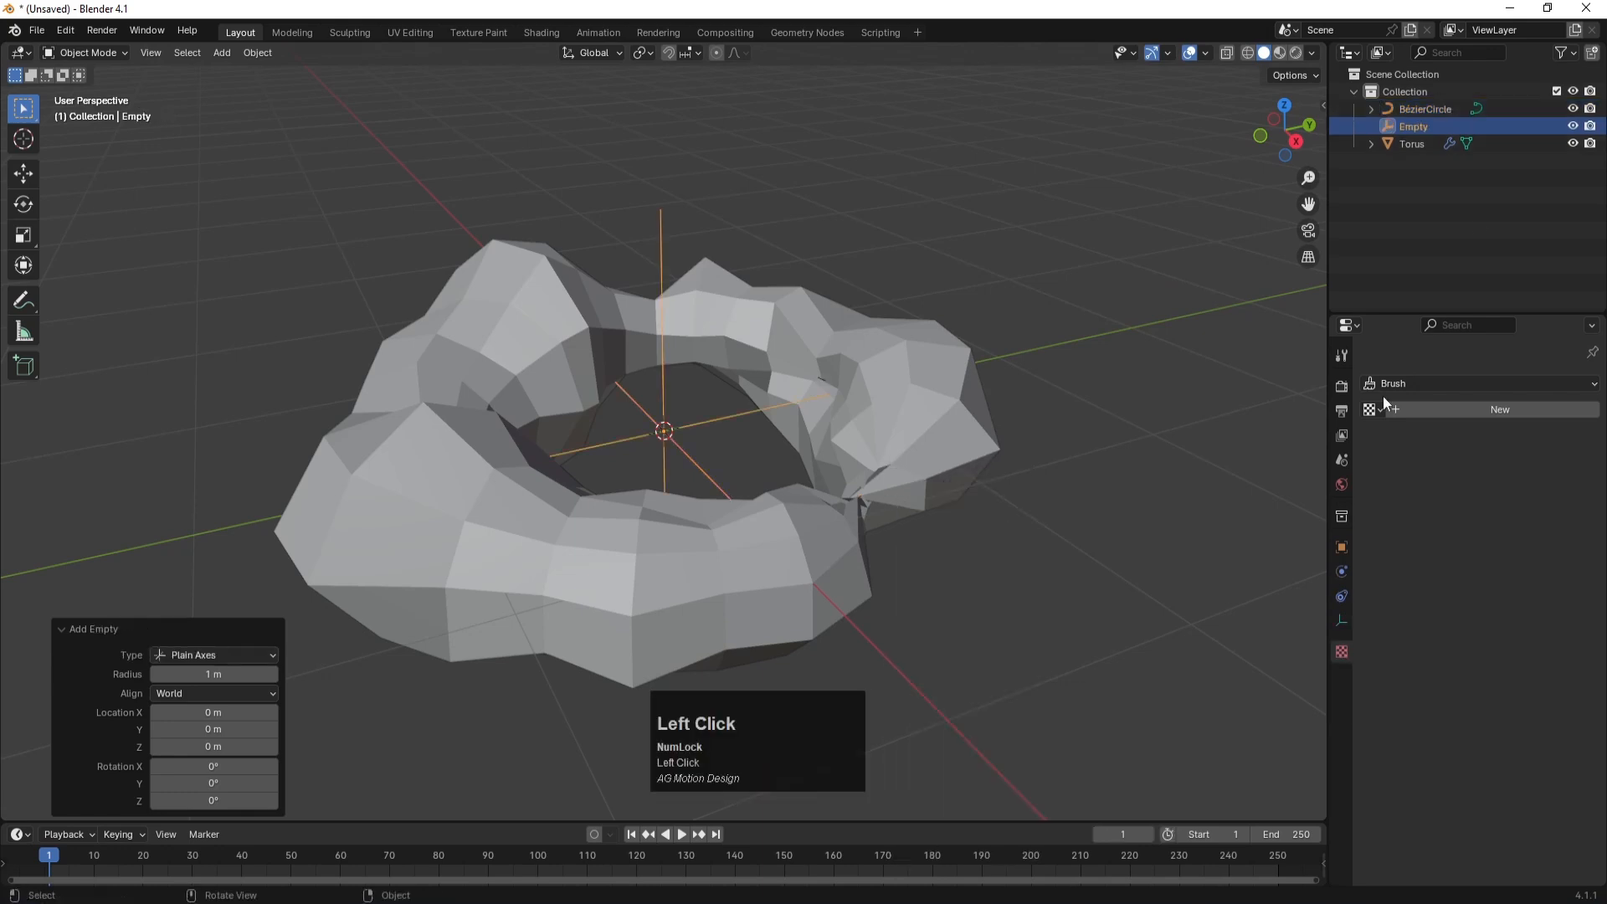
click(1411, 125)
double_click(1414, 128)
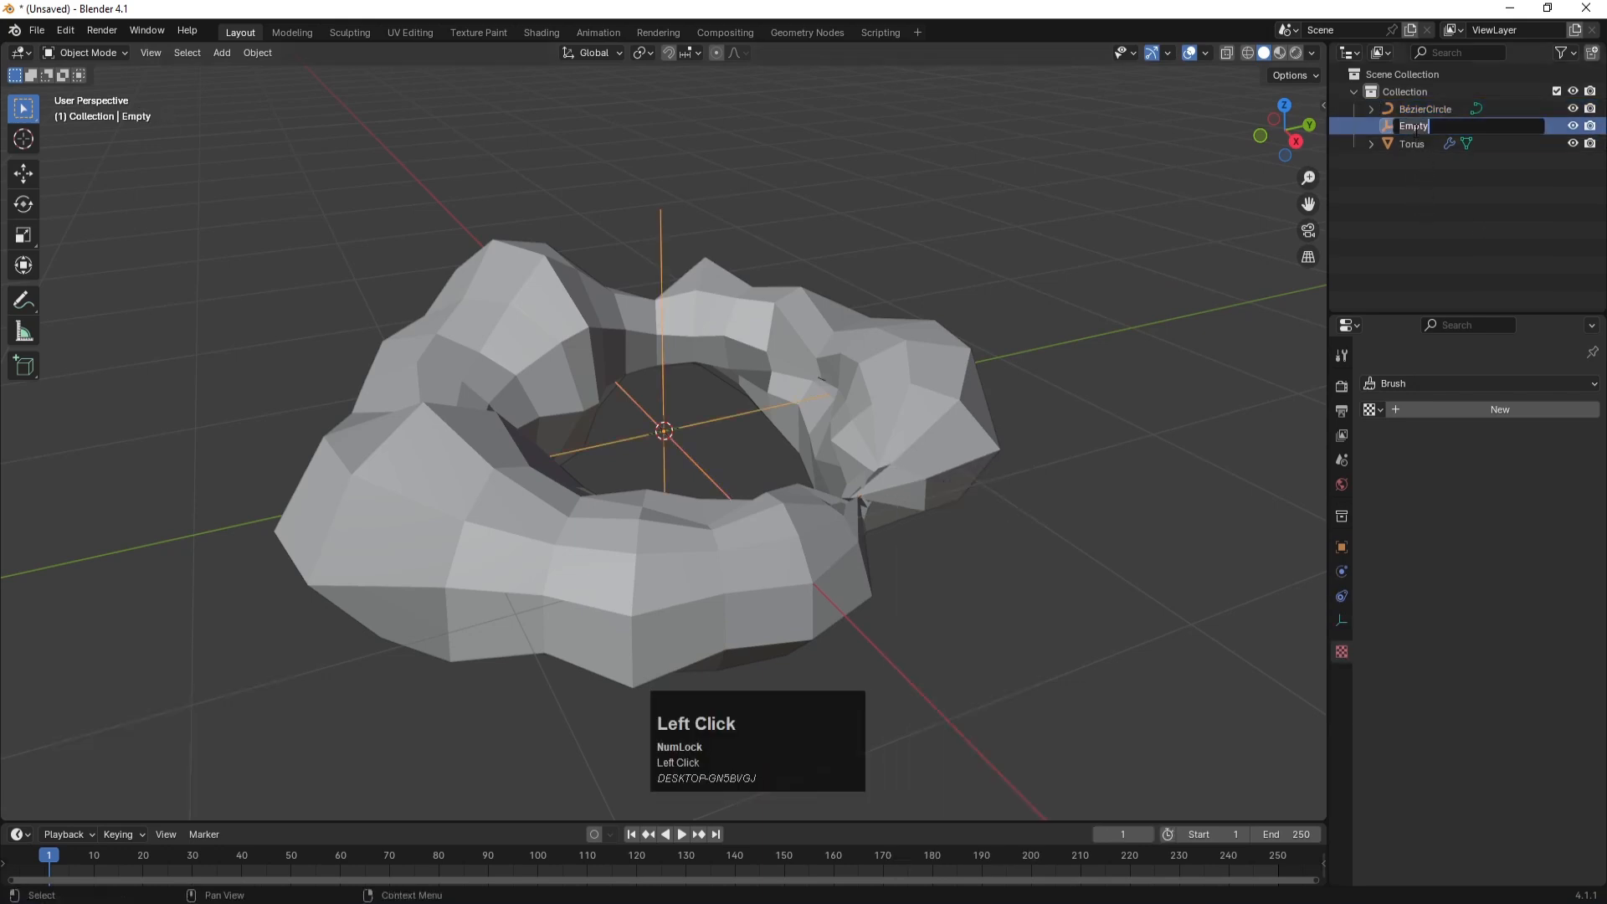
text(move)
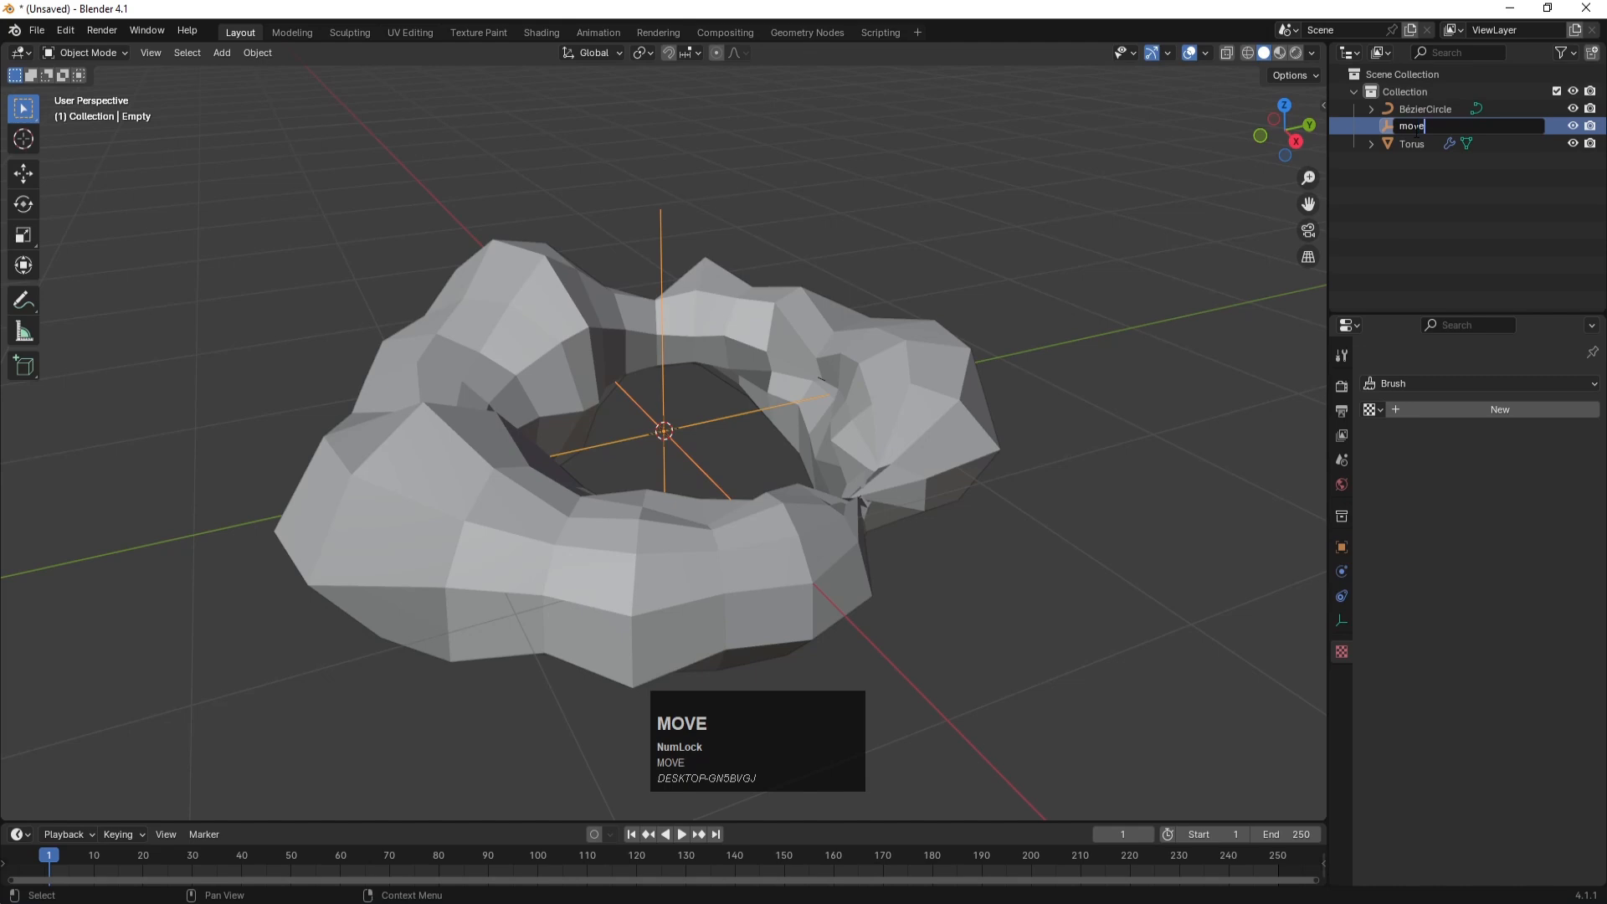
key(Return)
- Give the "move" empty a Follow Path constraint with BézierCircle as its target
click(1414, 129)
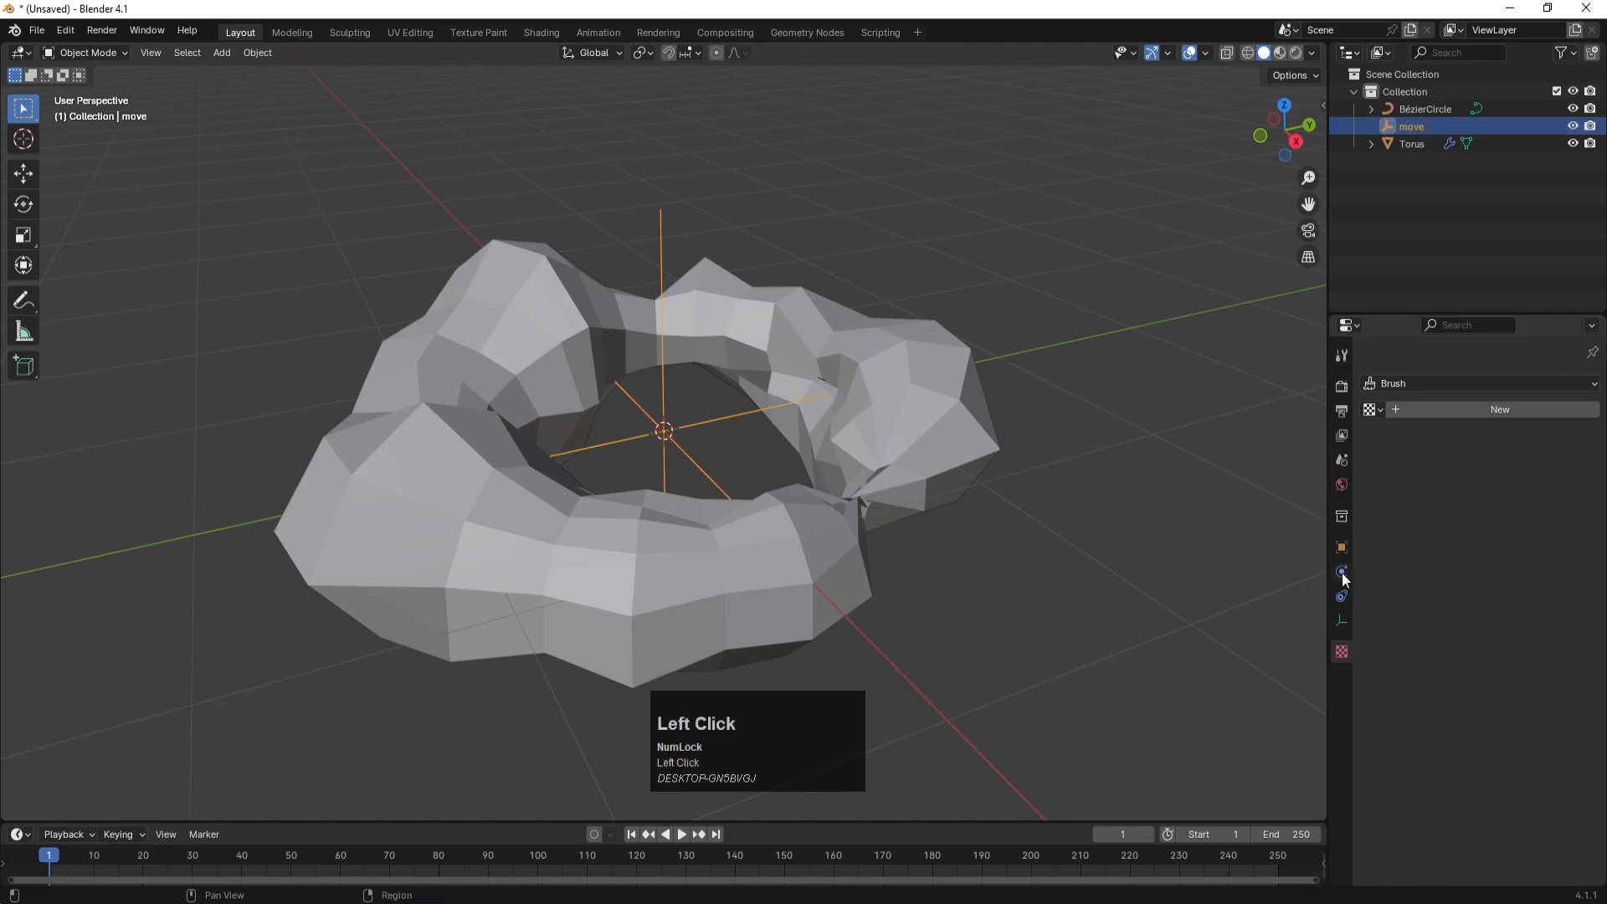
click(1337, 597)
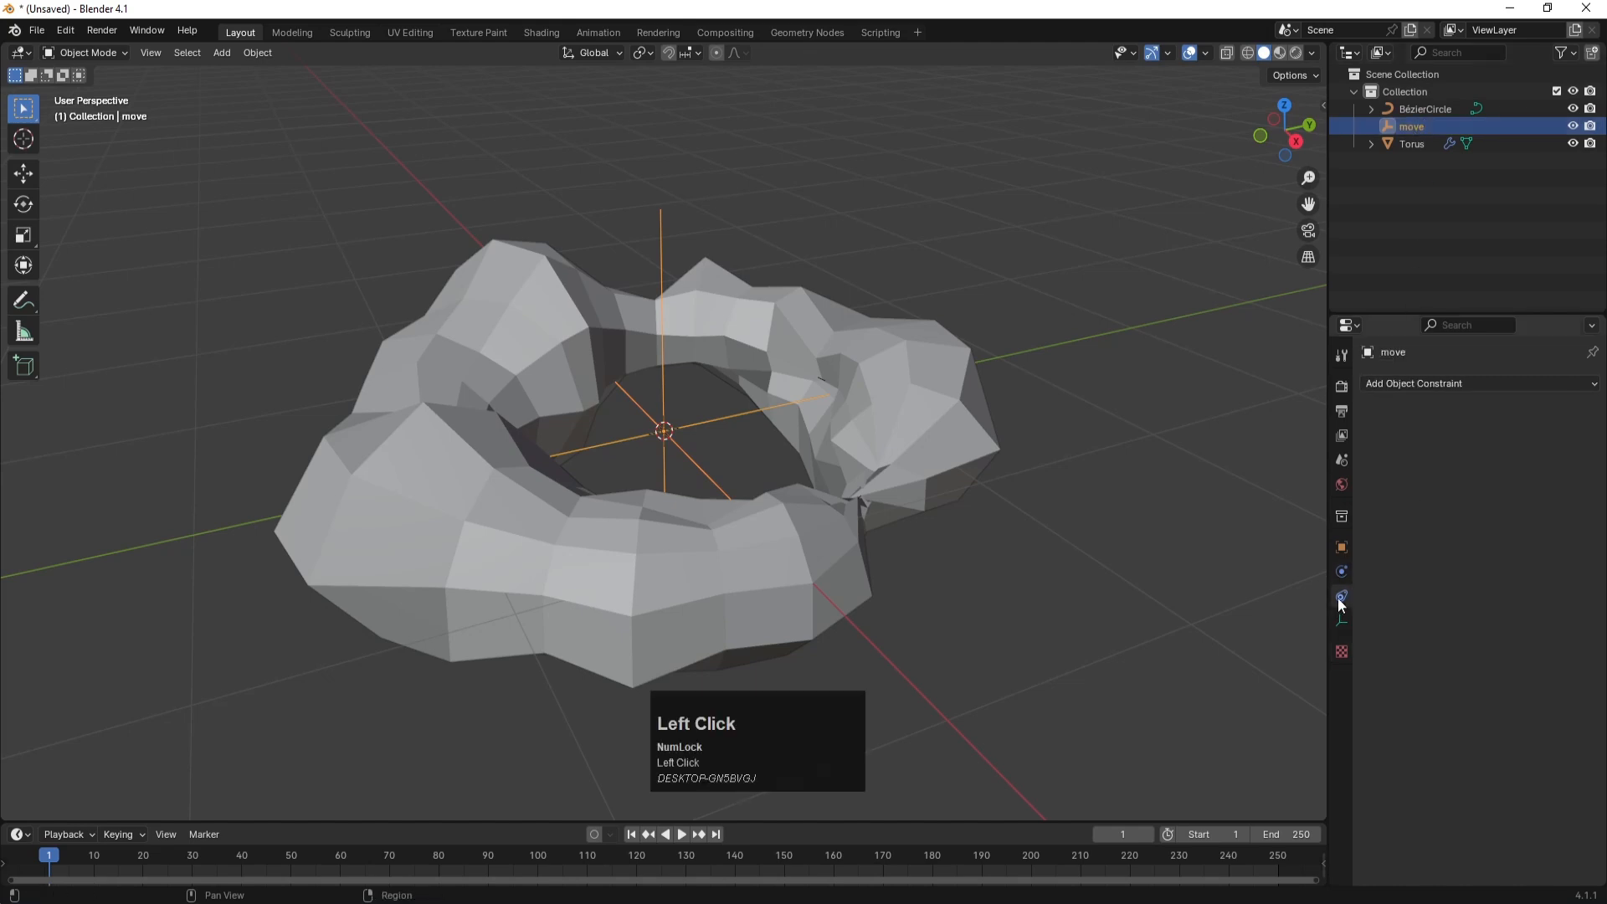
click(1486, 386)
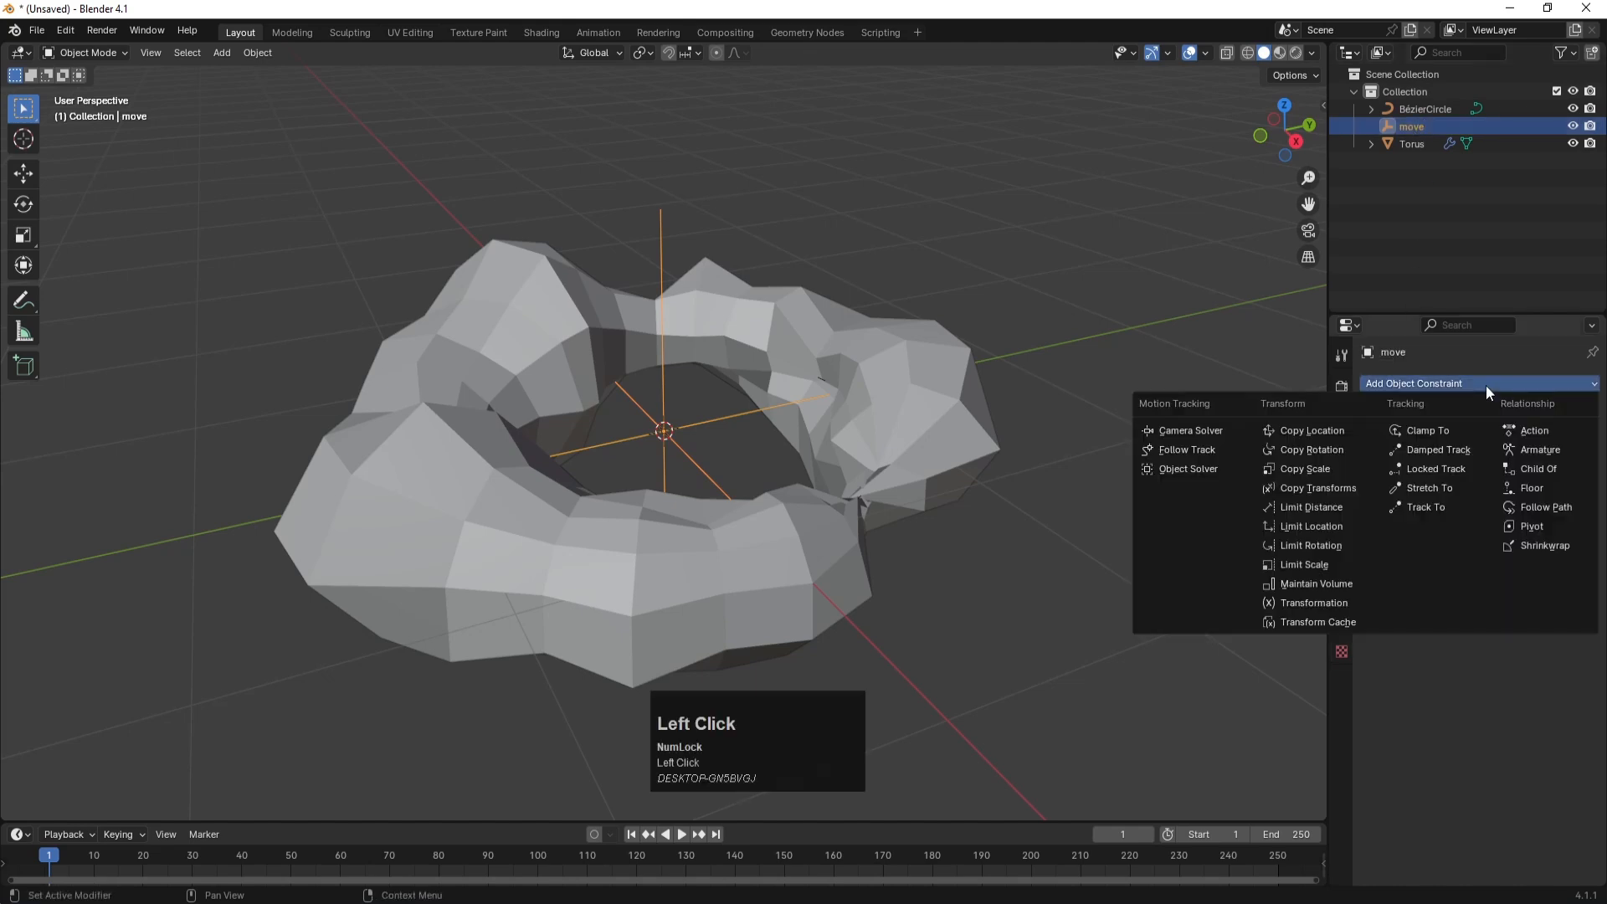
click(1547, 506)
click(1497, 437)
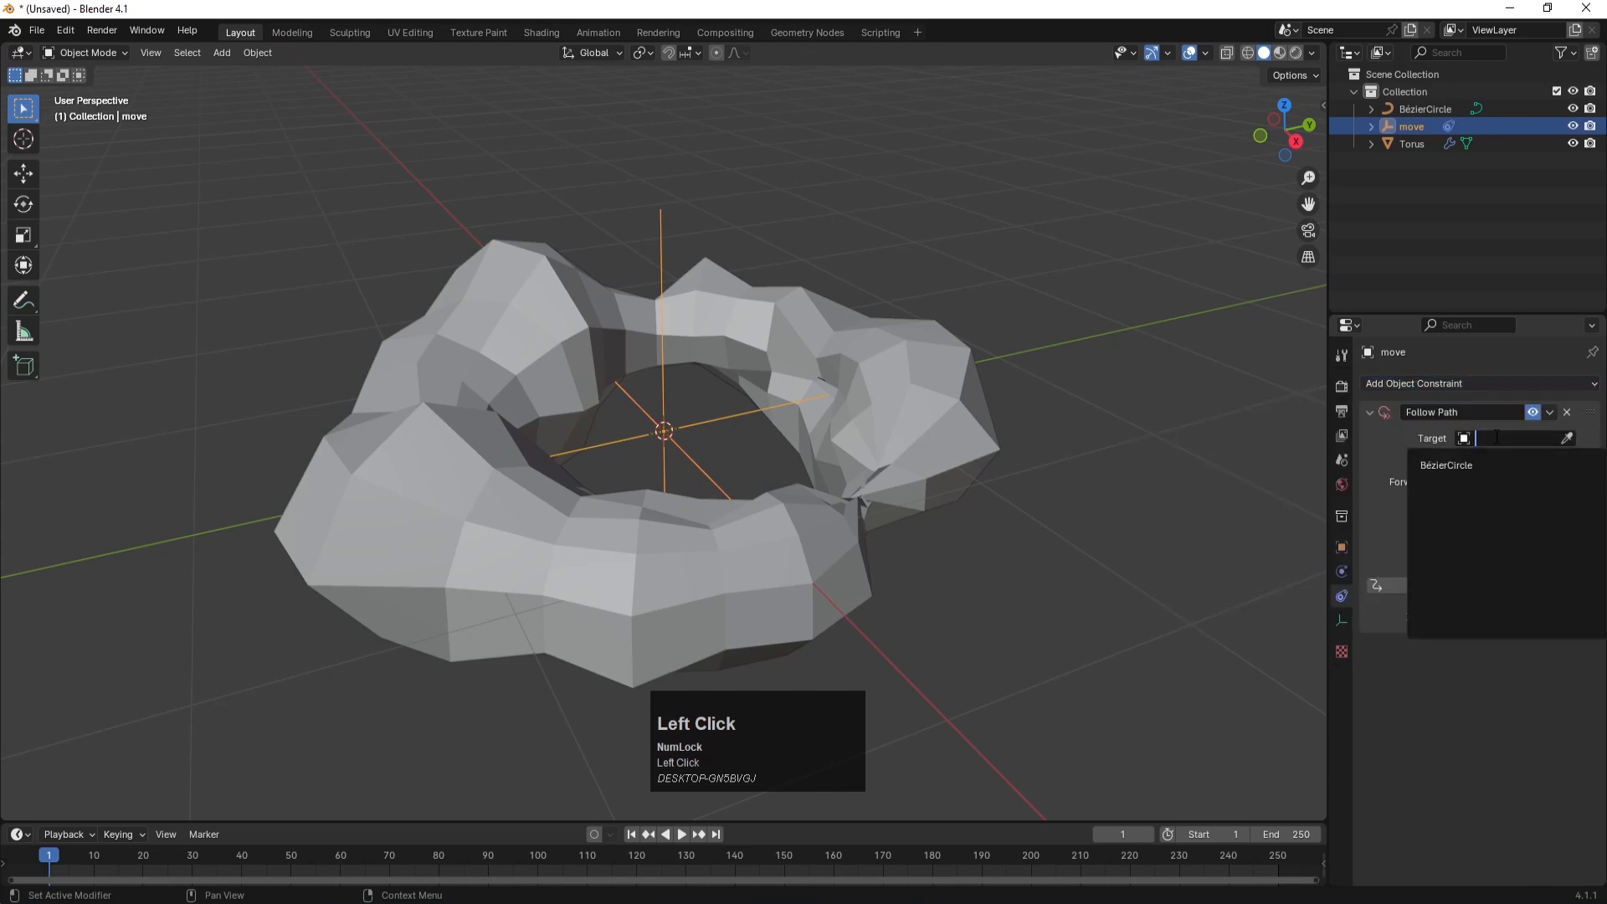
click(1461, 467)
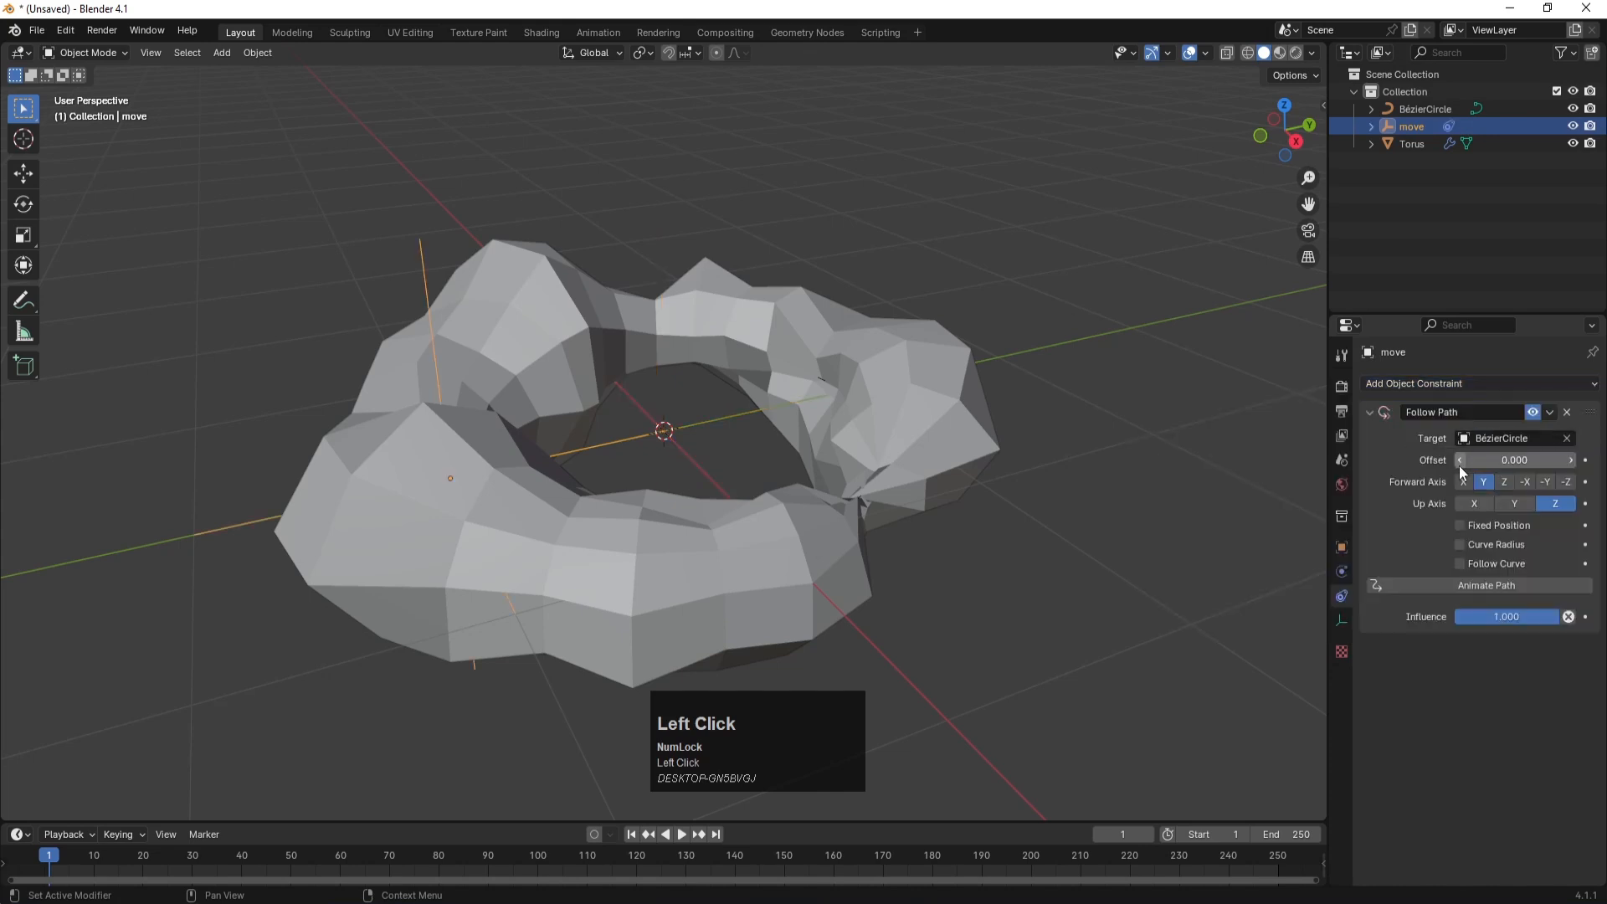
- Enlarge the timeline area and set the animation's start frame to 0
drag(447, 825, 446, 768)
click(1199, 784)
text(0)
key(Return)
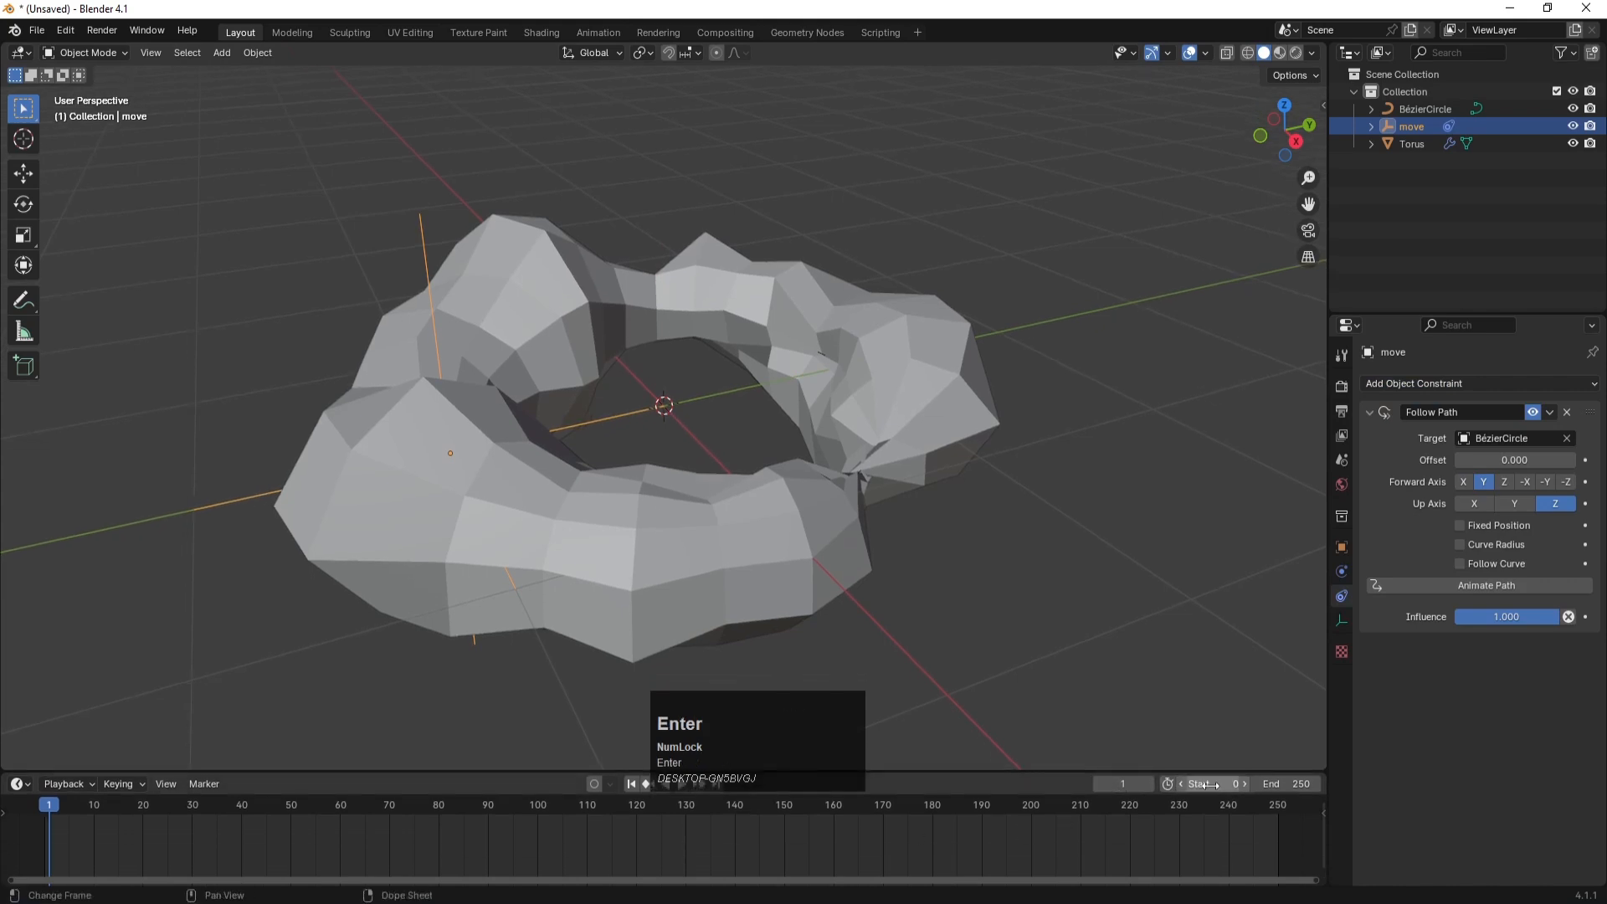
- Keyframe the "move" empty's Follow Path offset at 0 on frame 0 and at 100 on frame 180
click(23, 800)
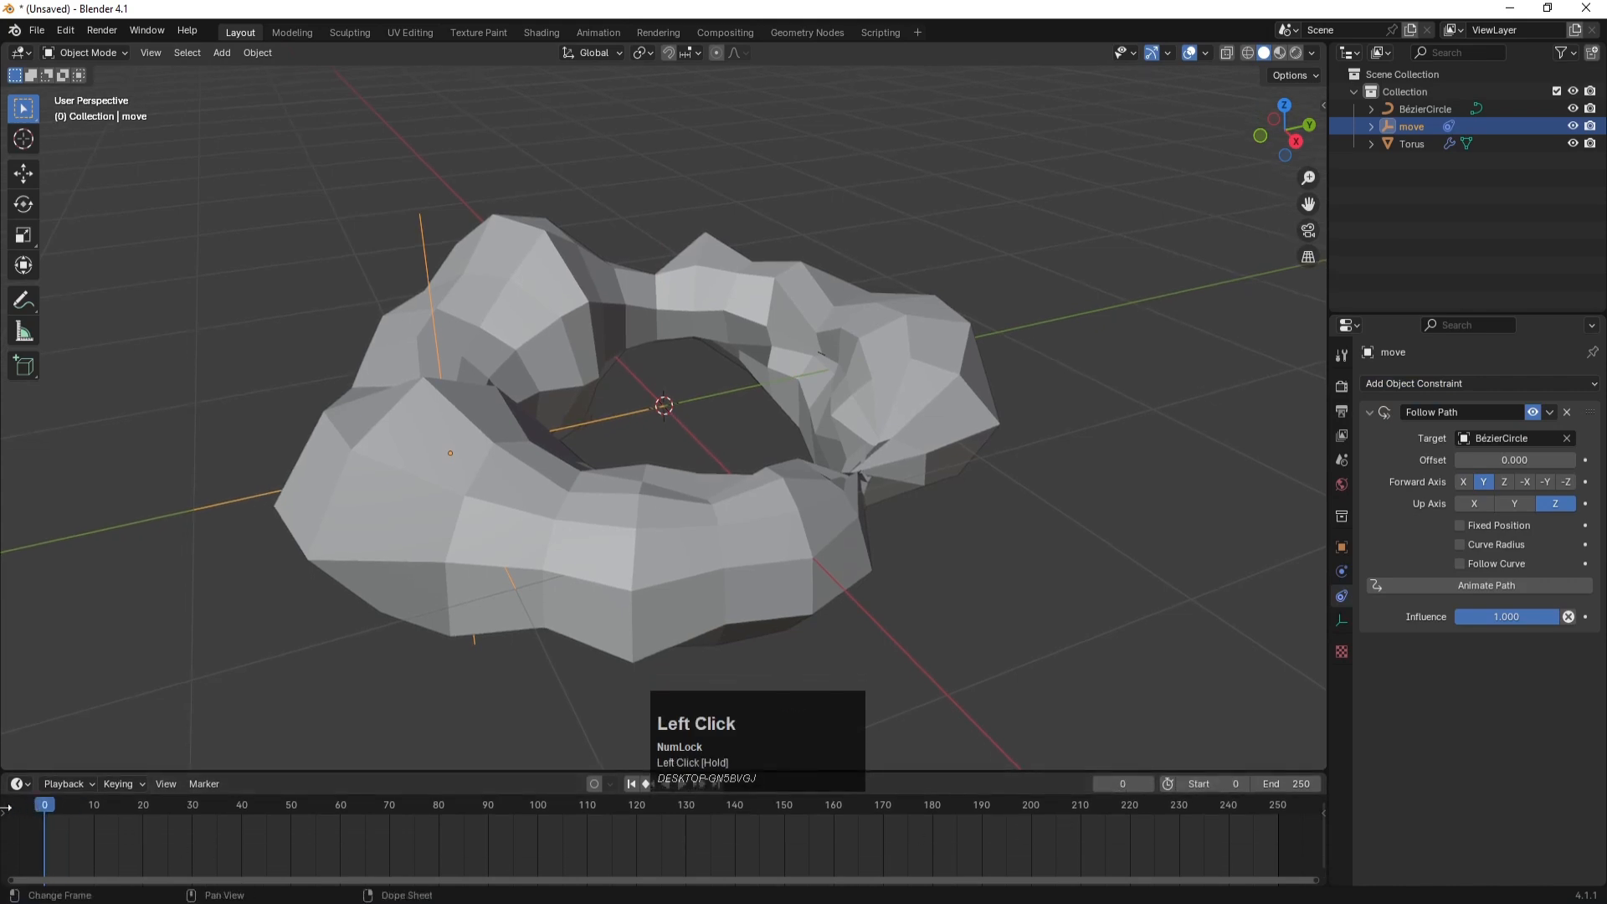
click(1585, 459)
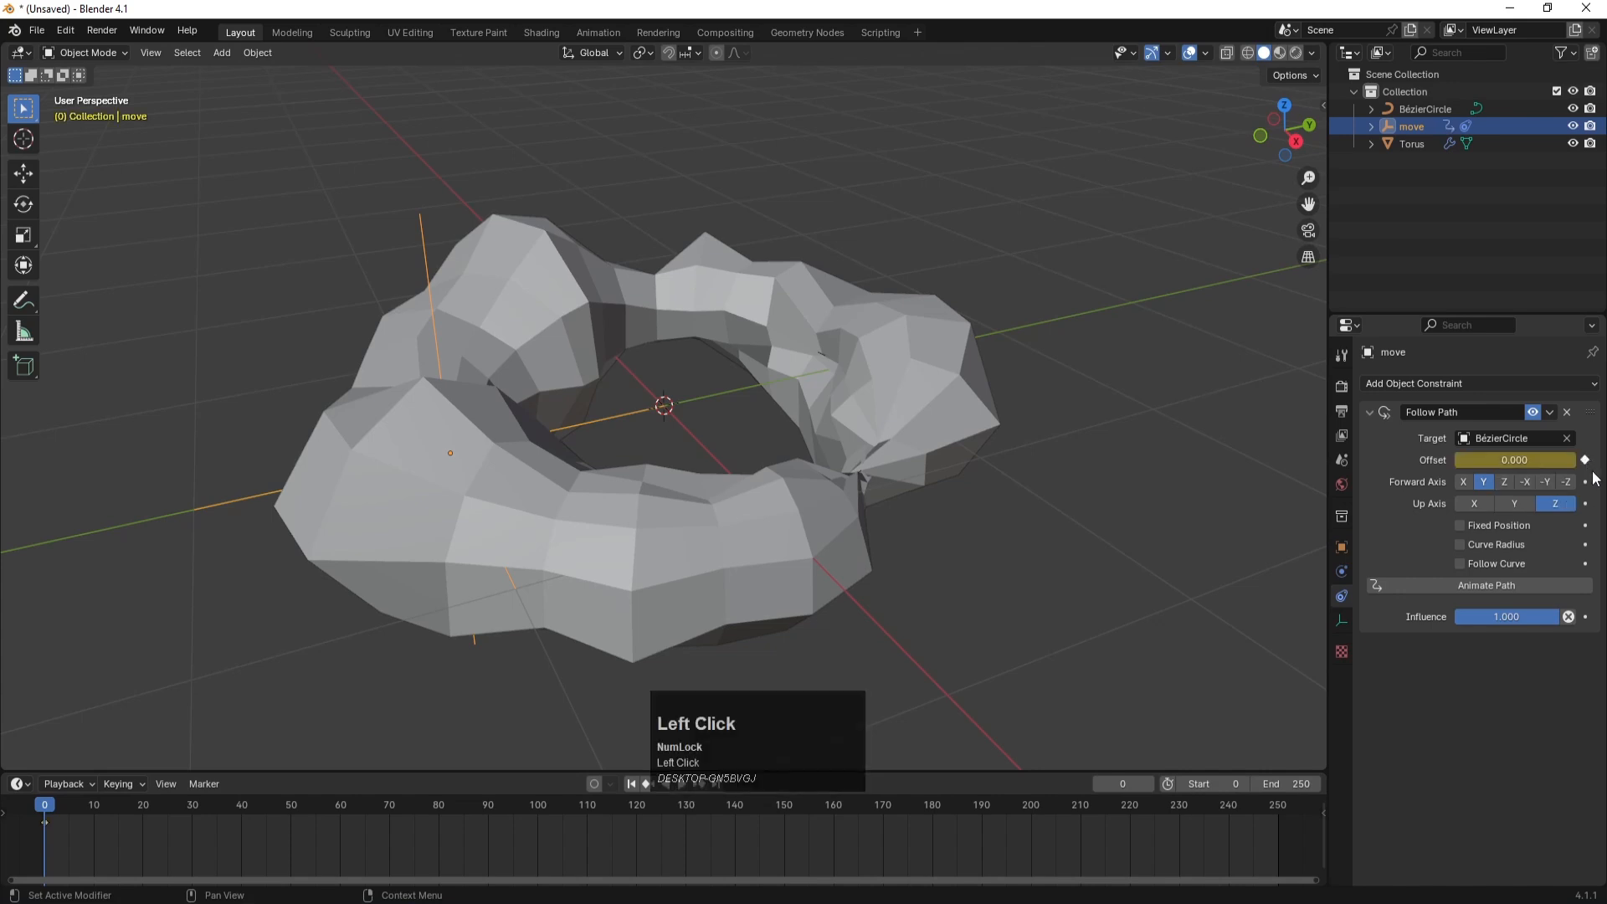
click(932, 807)
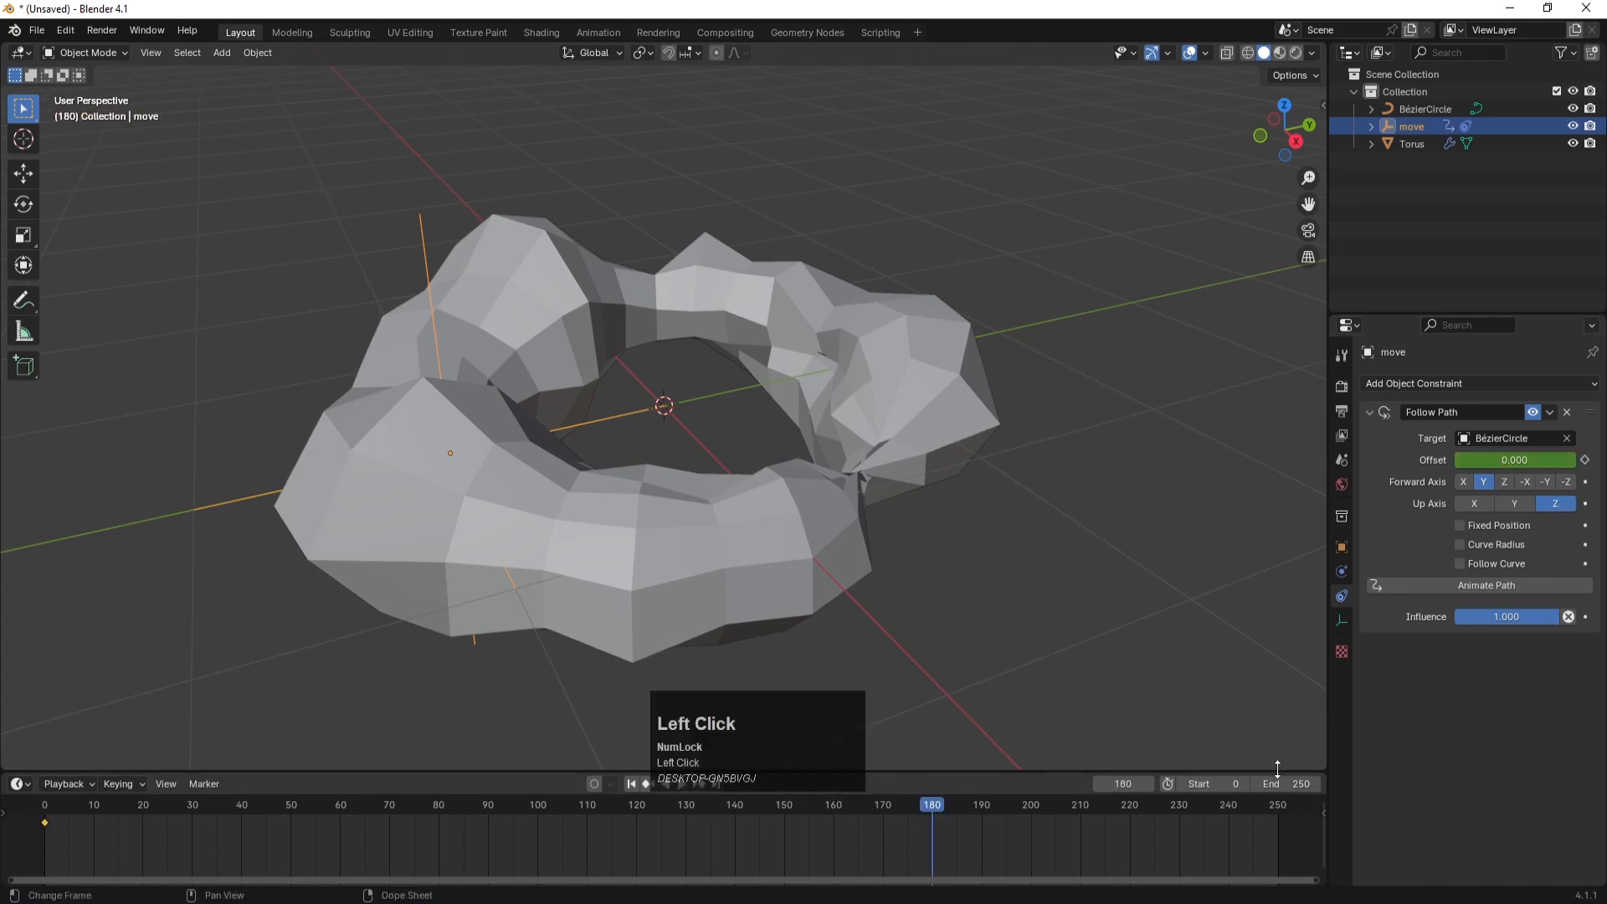
click(1541, 463)
key(Return)
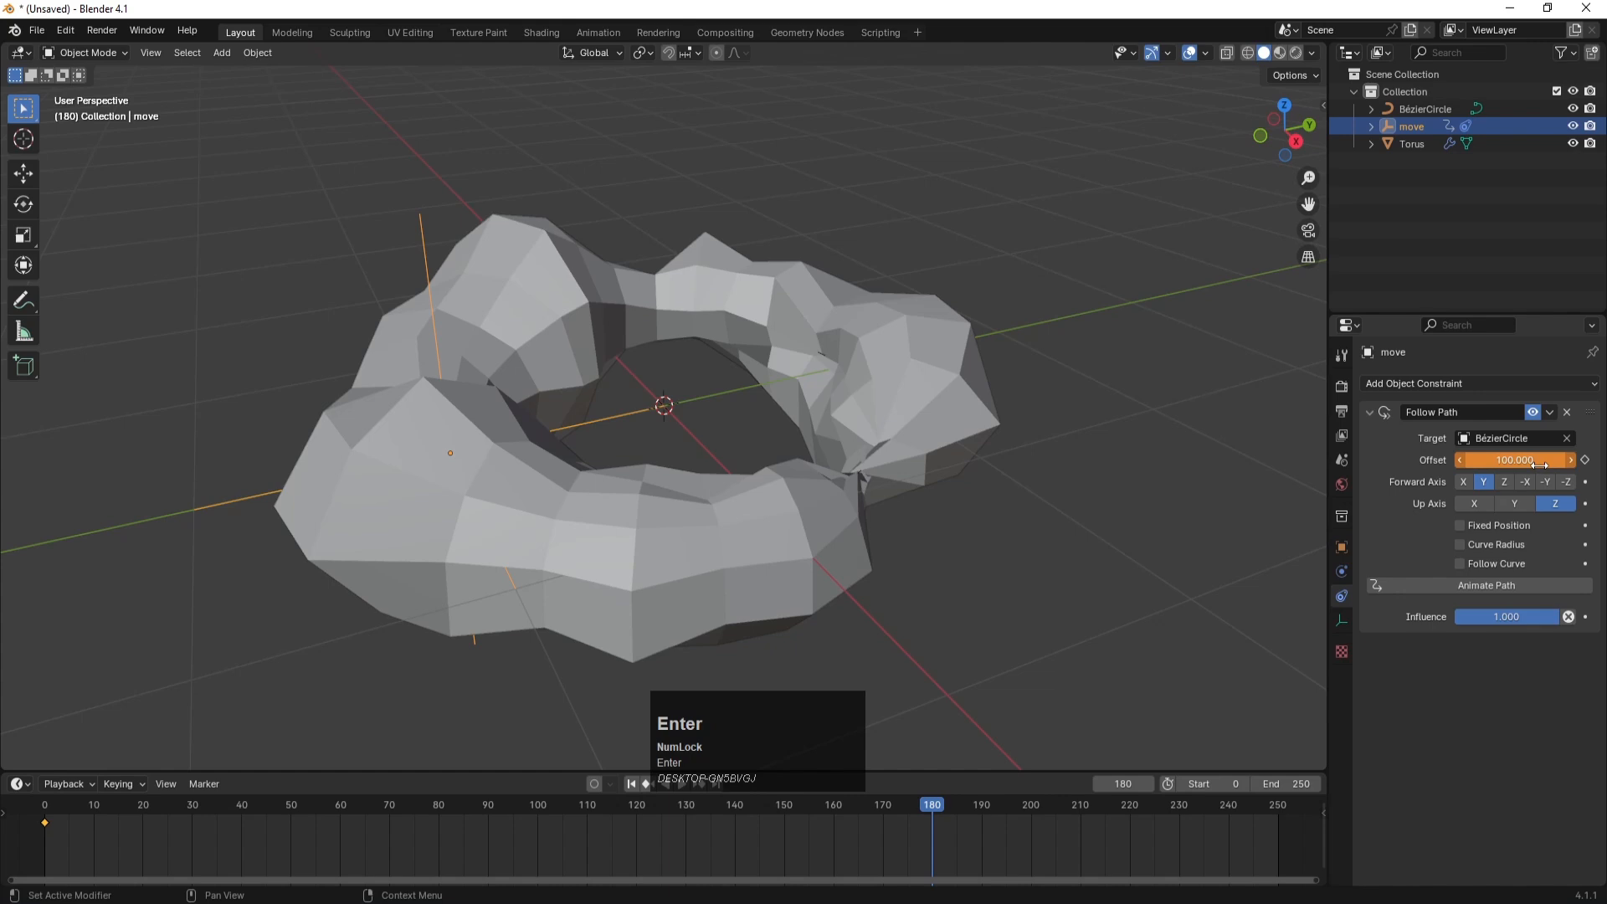
click(1585, 459)
- Set the animation's end frame to 180 and preview the empty's motion from frame 0
click(1294, 784)
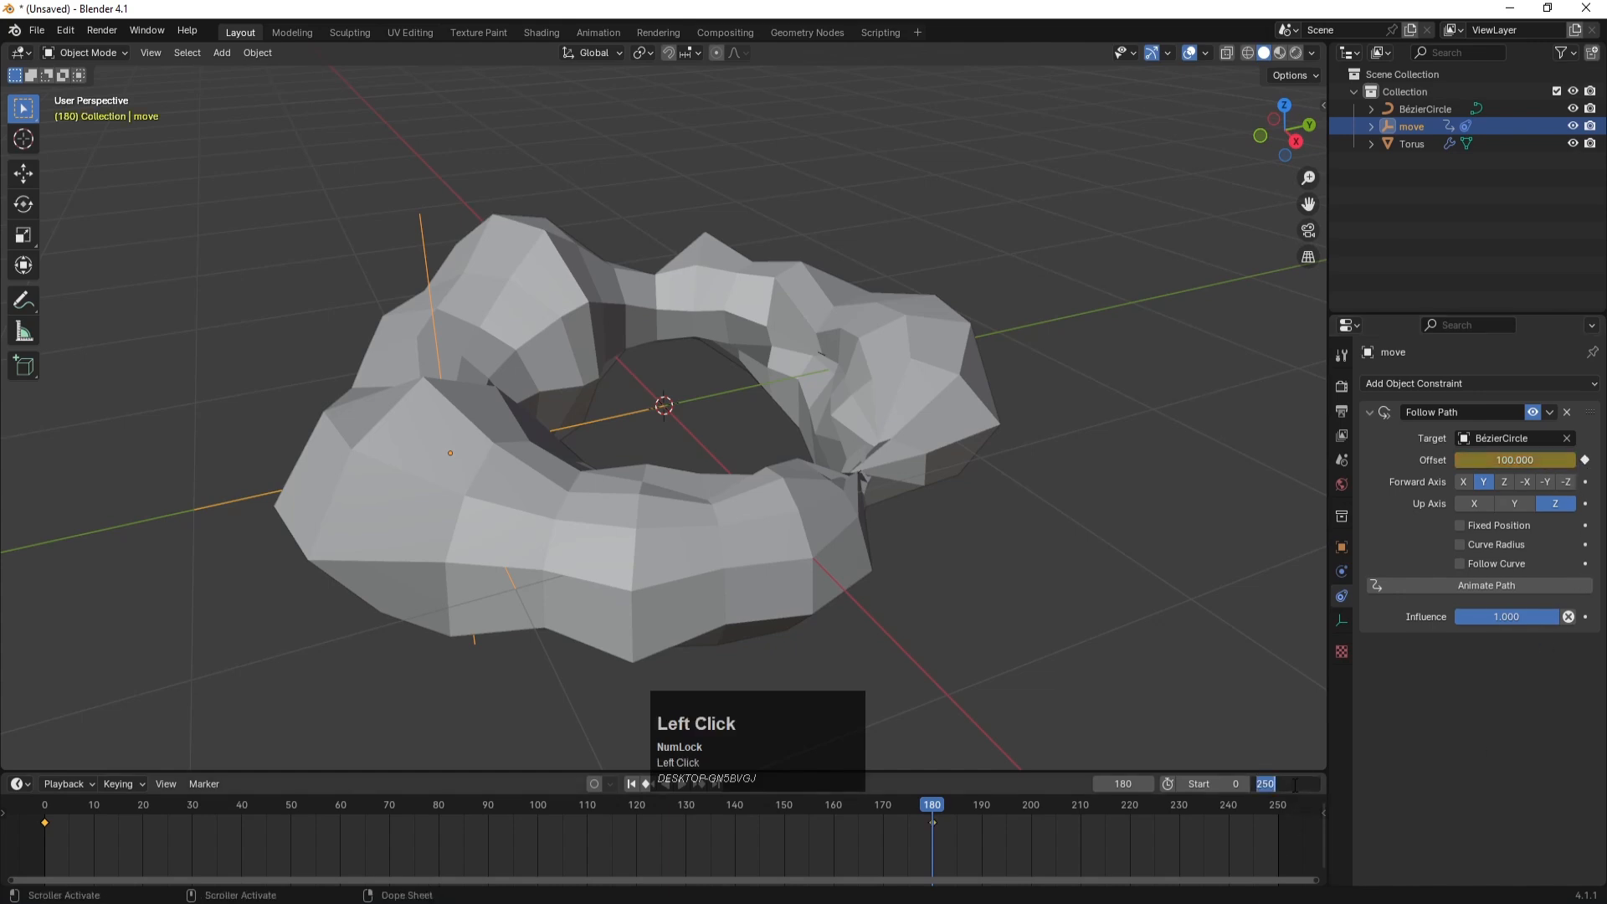
text(180)
key(Return)
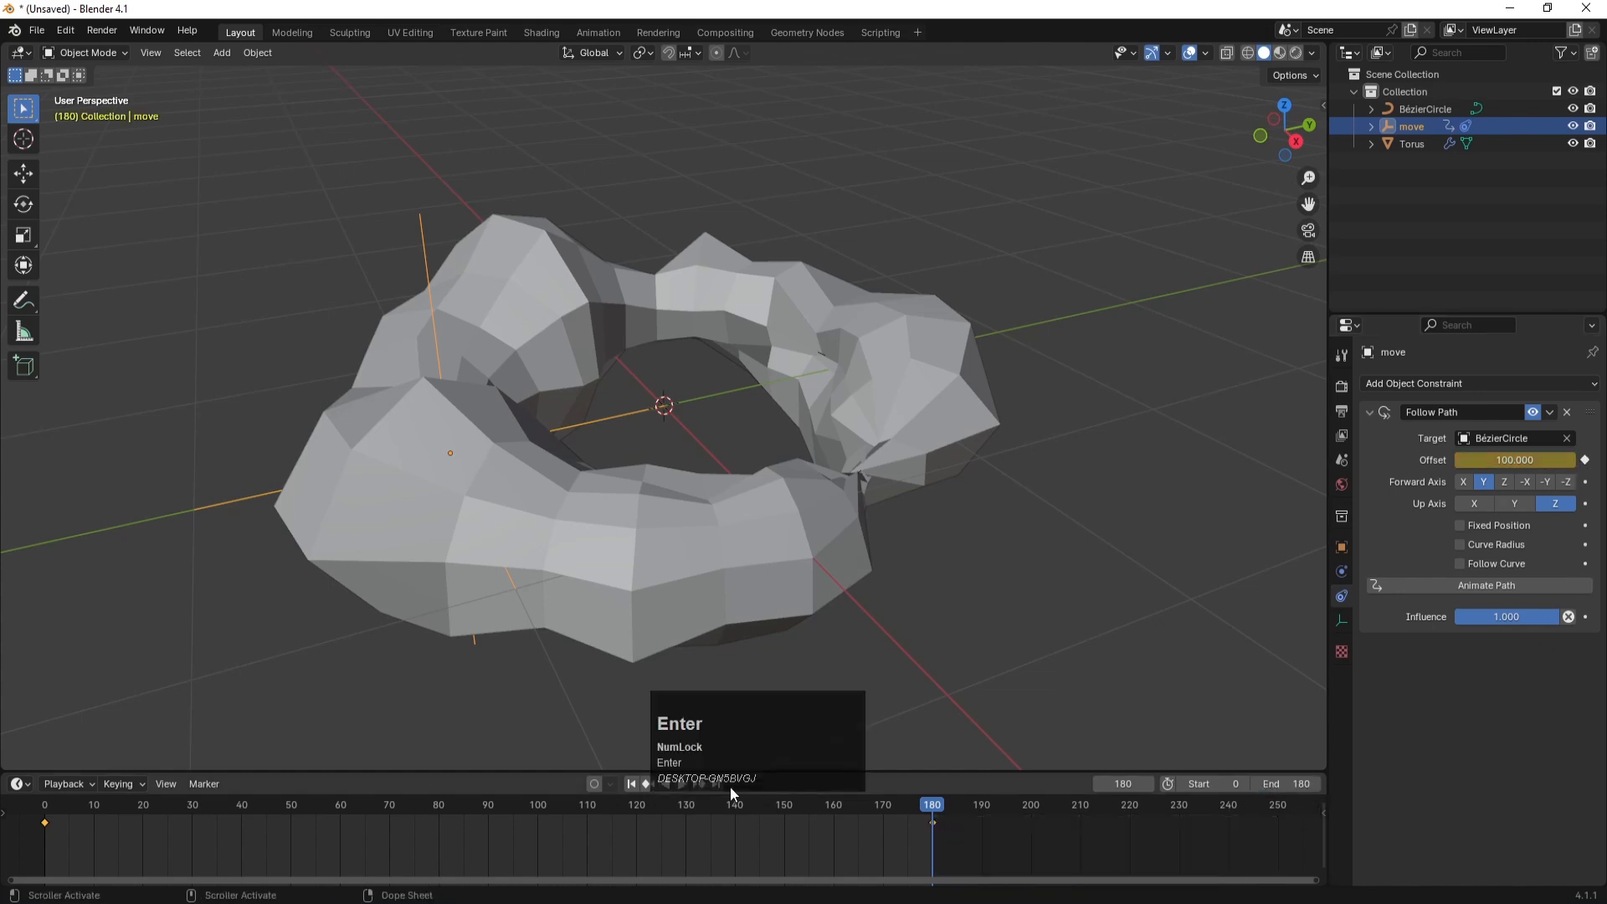
click(631, 784)
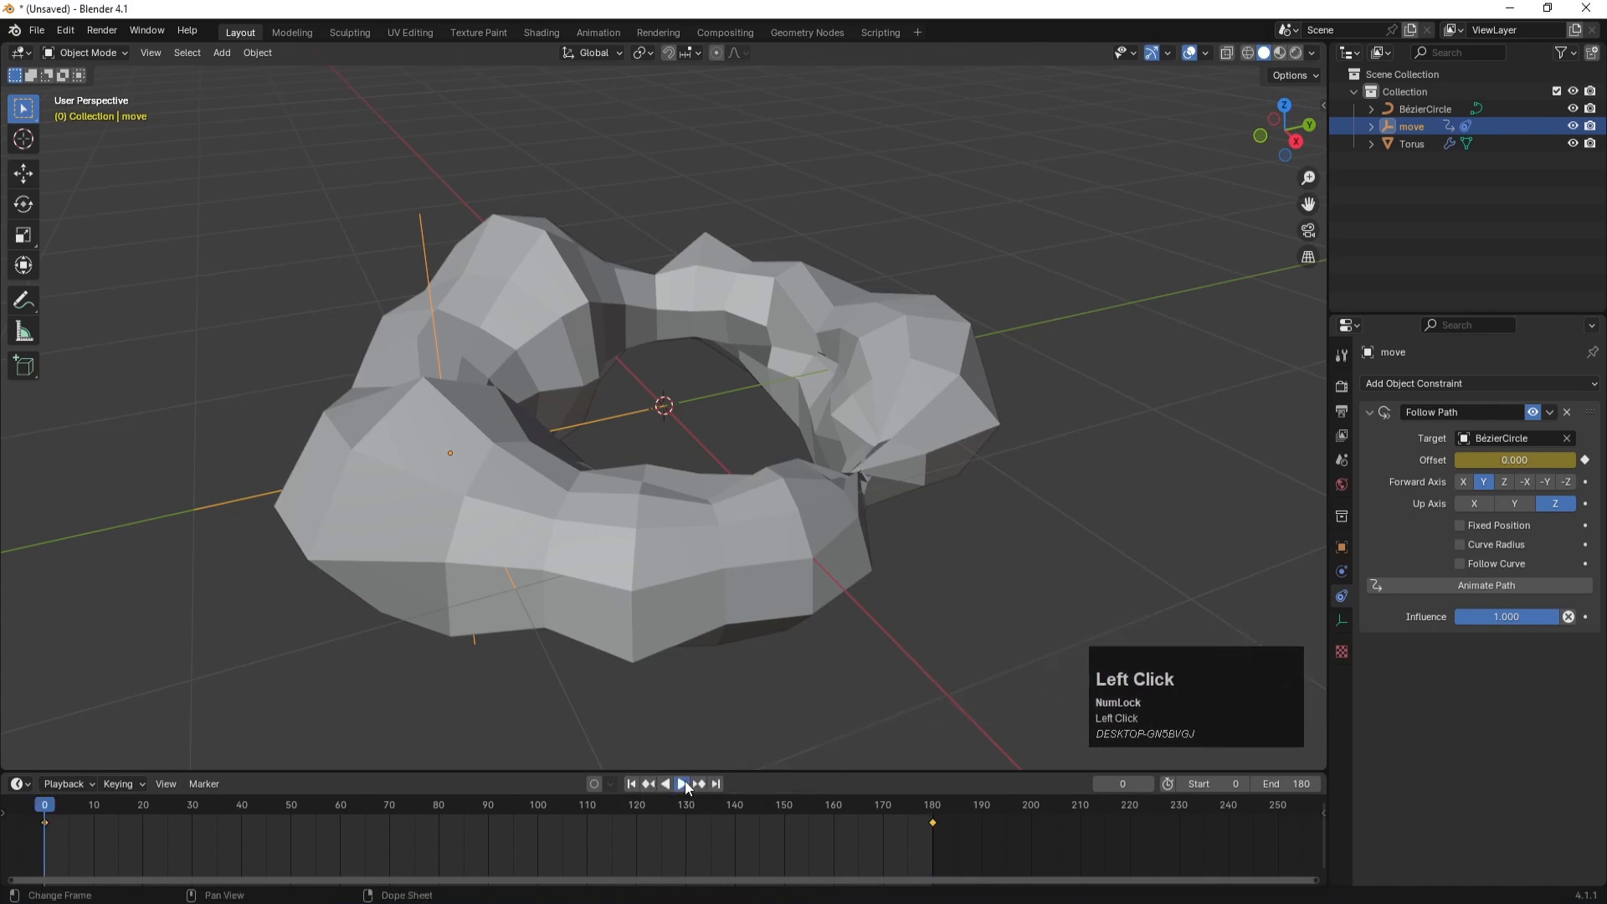
click(684, 784)
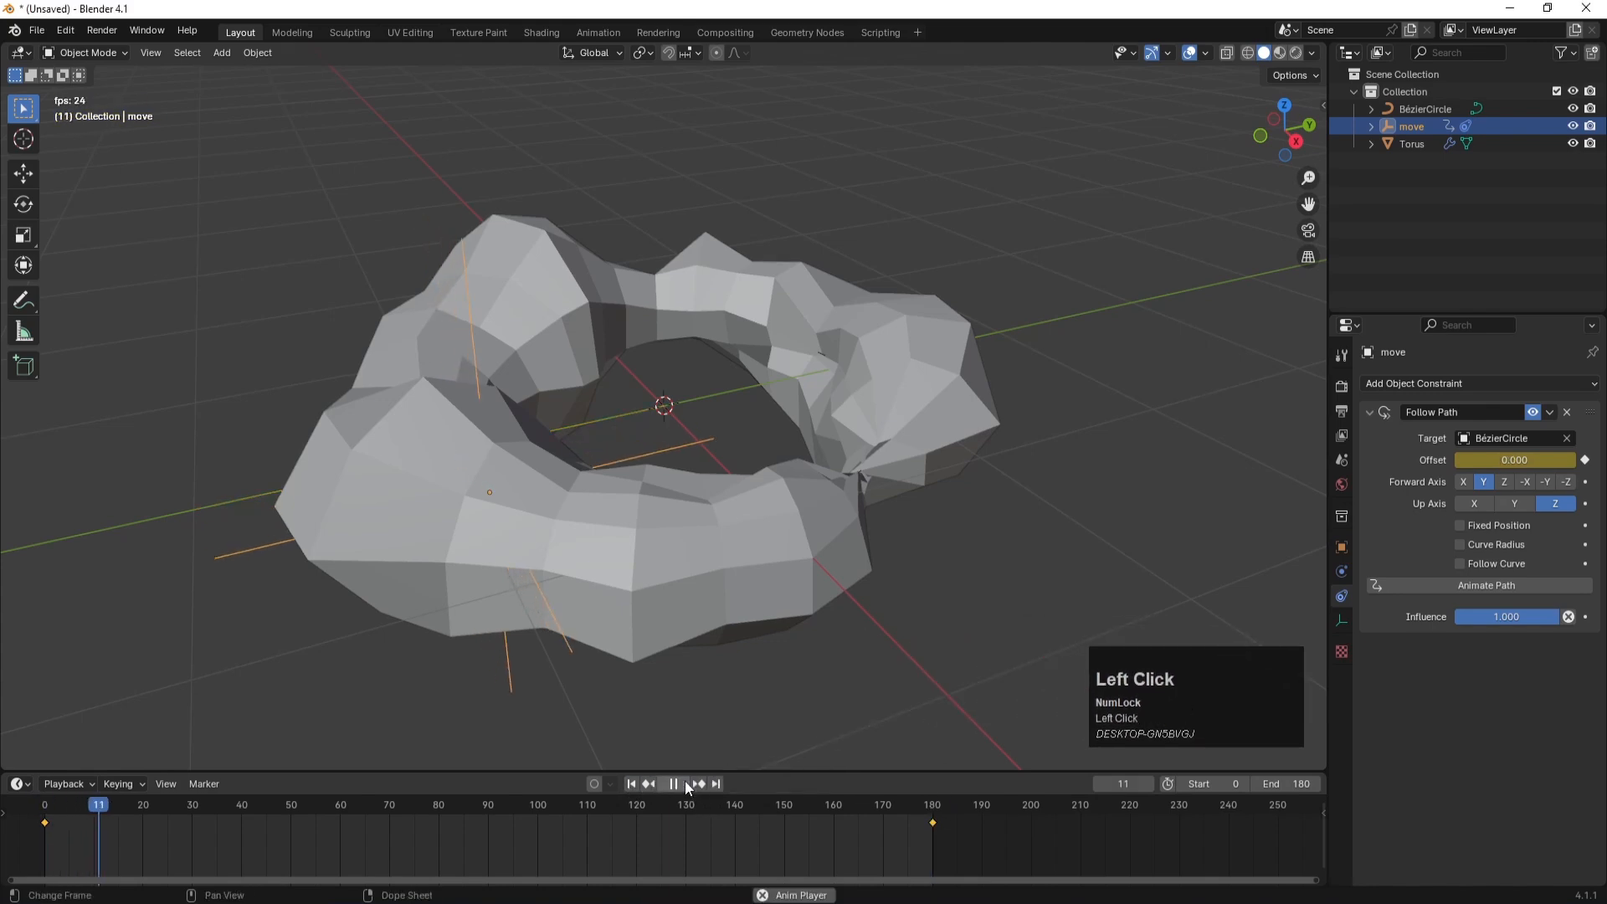
click(632, 785)
- Set the torus's Displace modifier to Object coordinates, using the "move" empty as the object
click(937, 409)
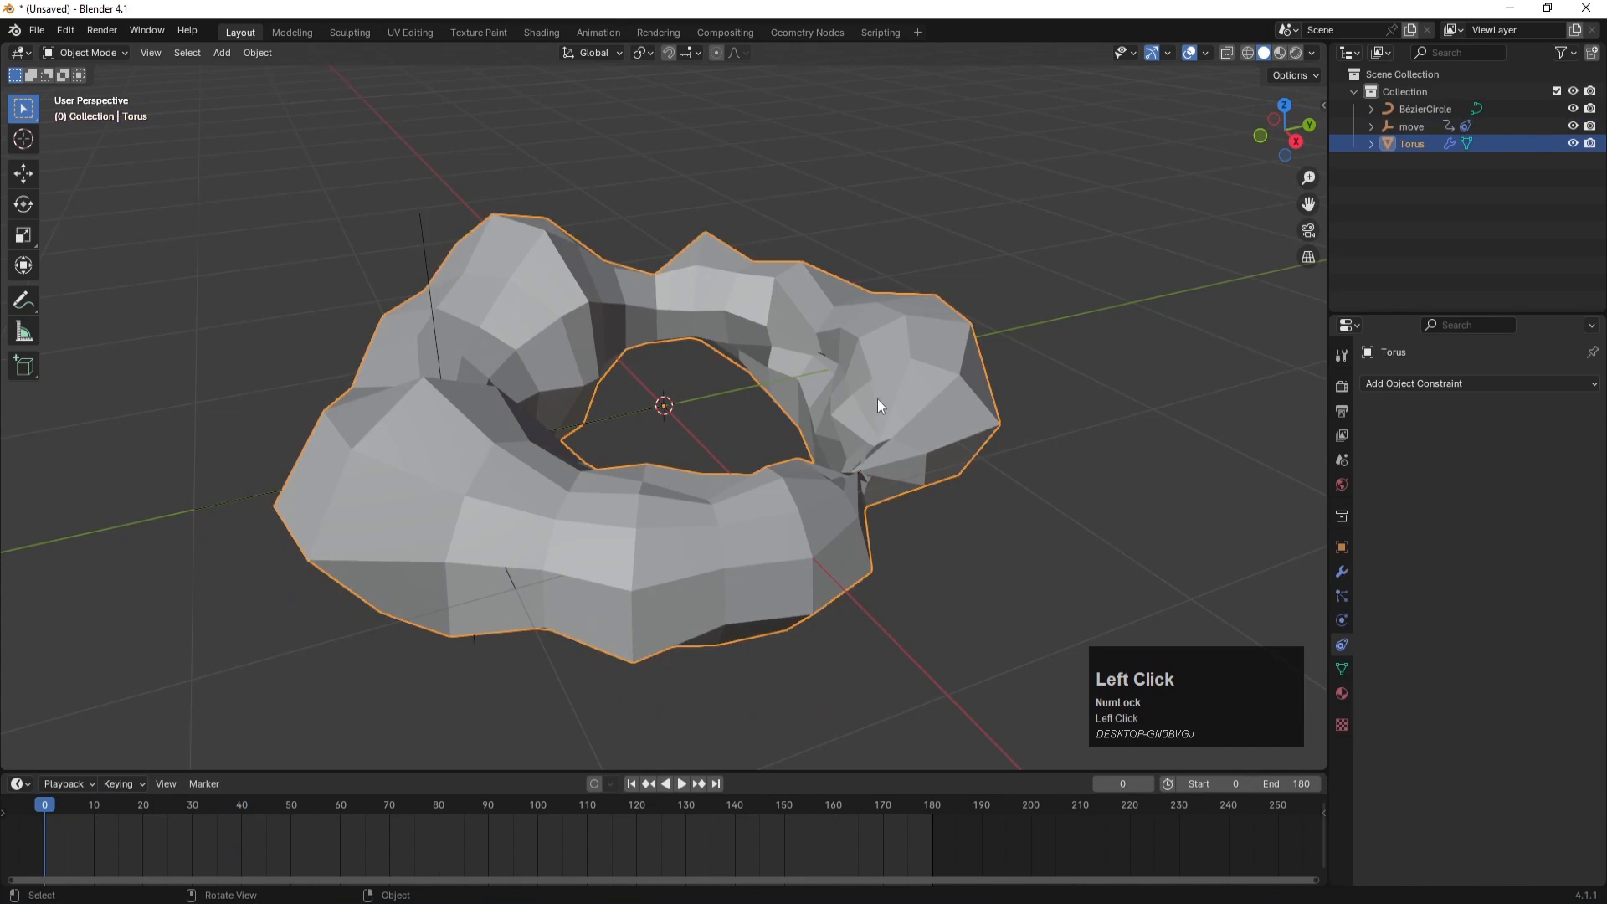
click(1345, 571)
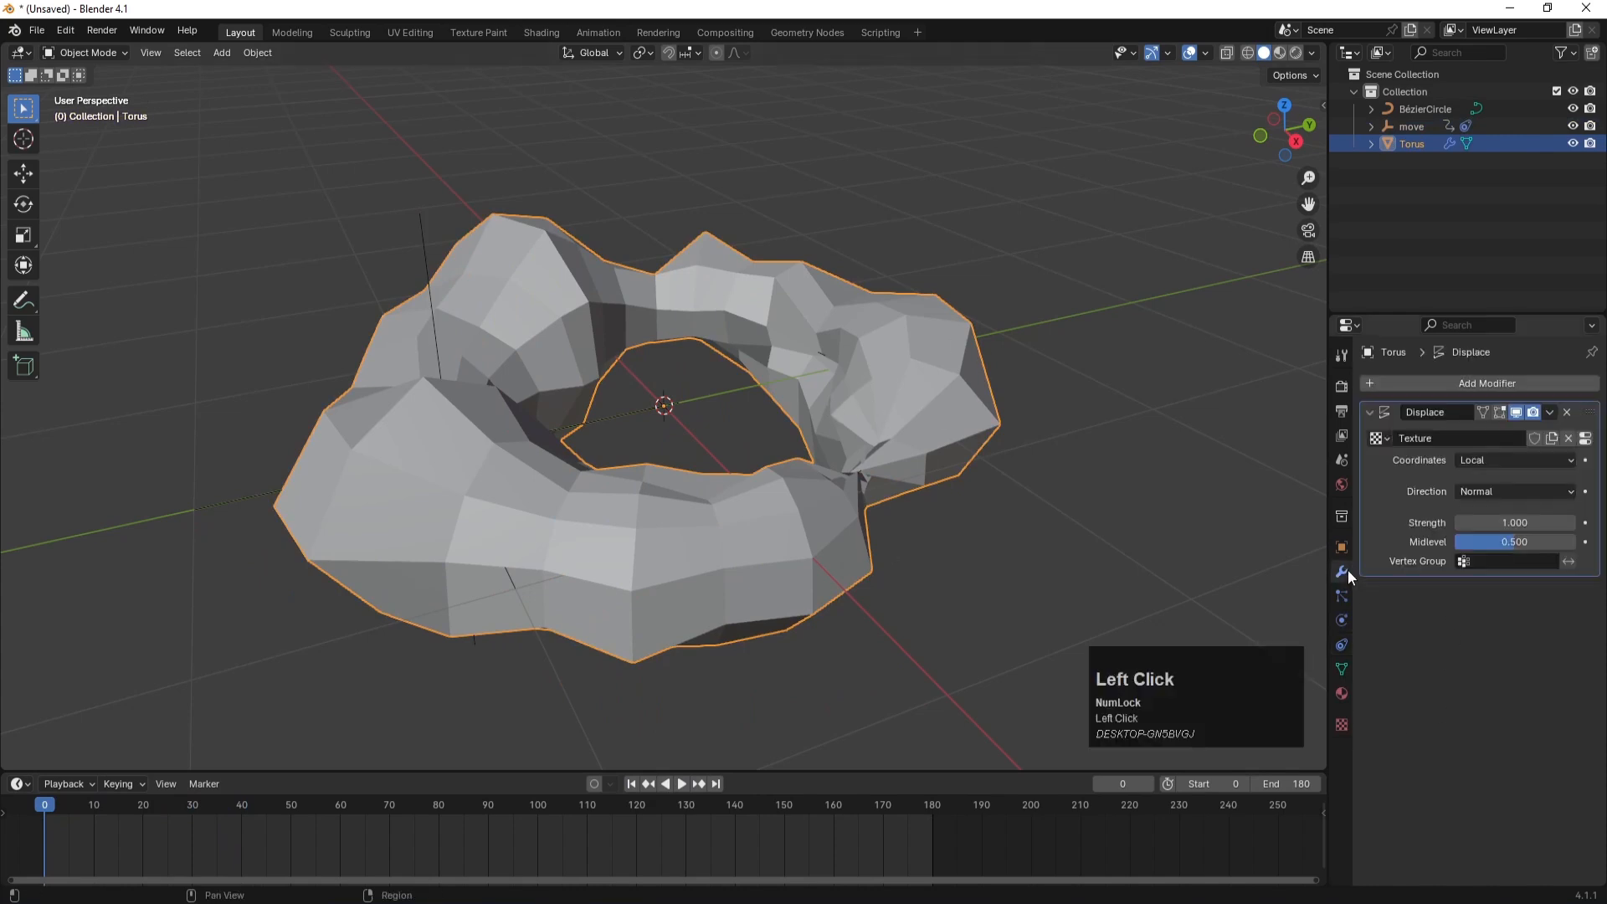
click(1473, 466)
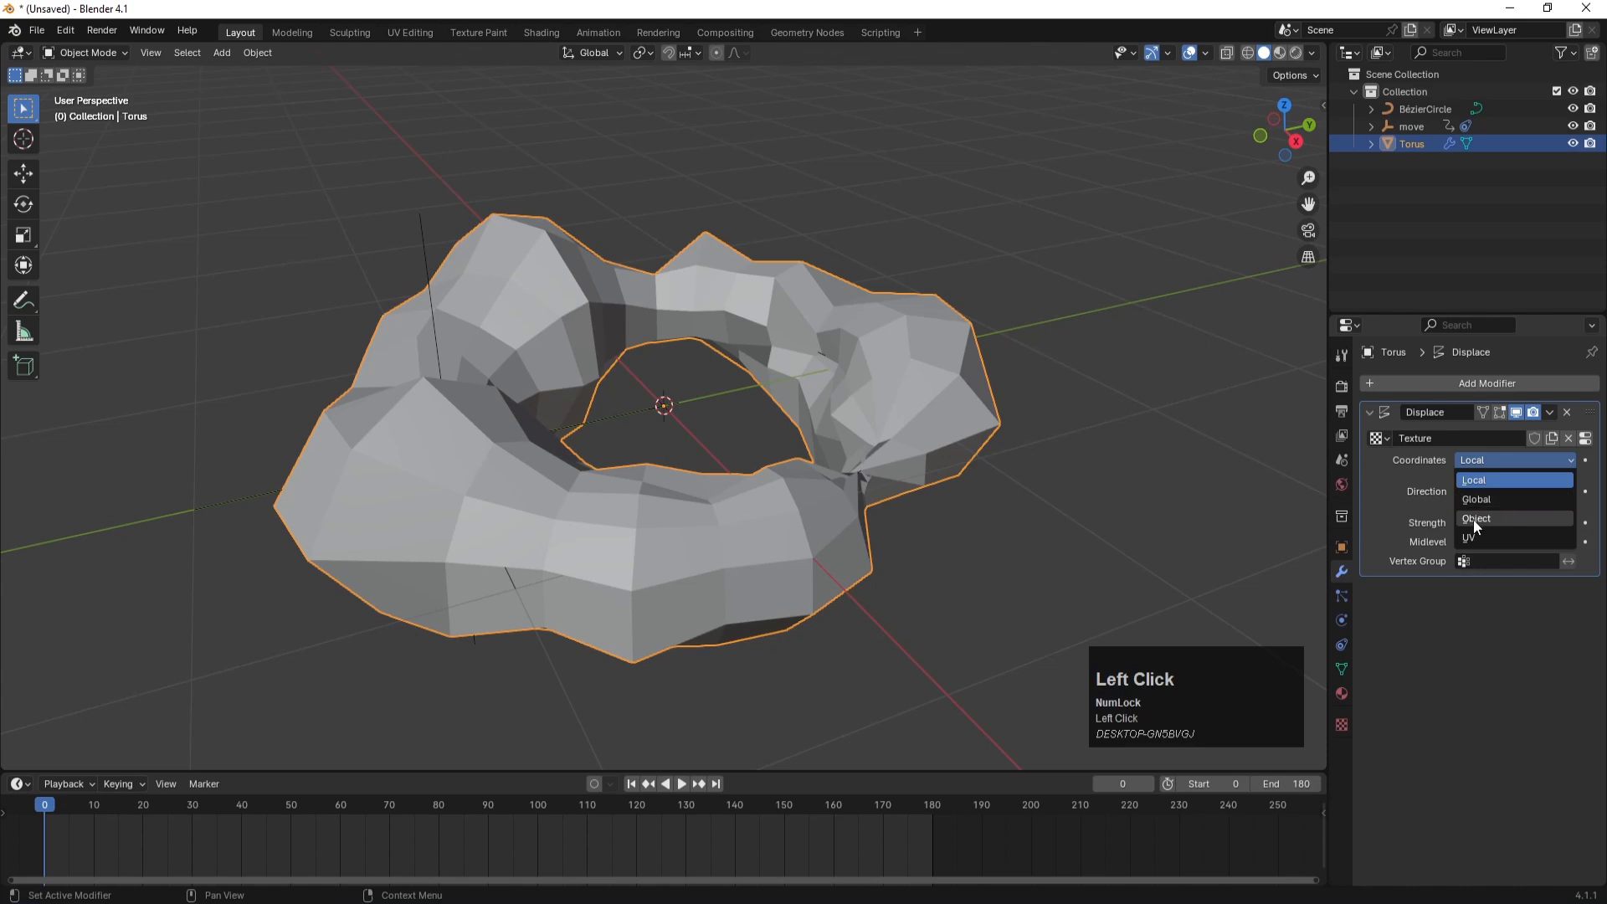
click(1476, 518)
click(1493, 477)
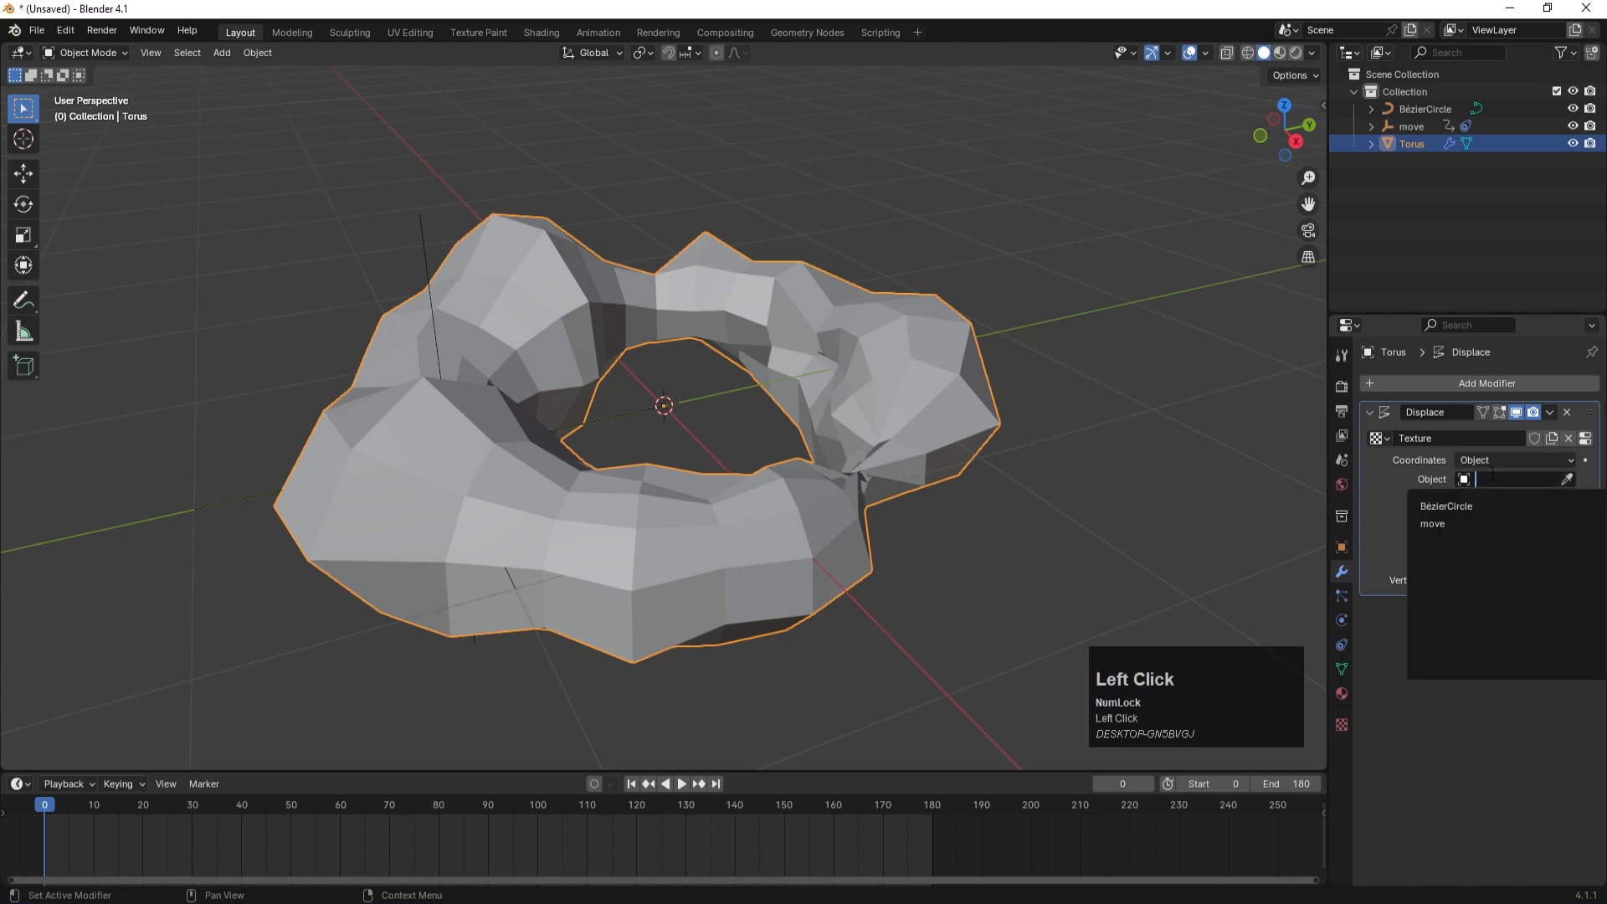
click(1453, 526)
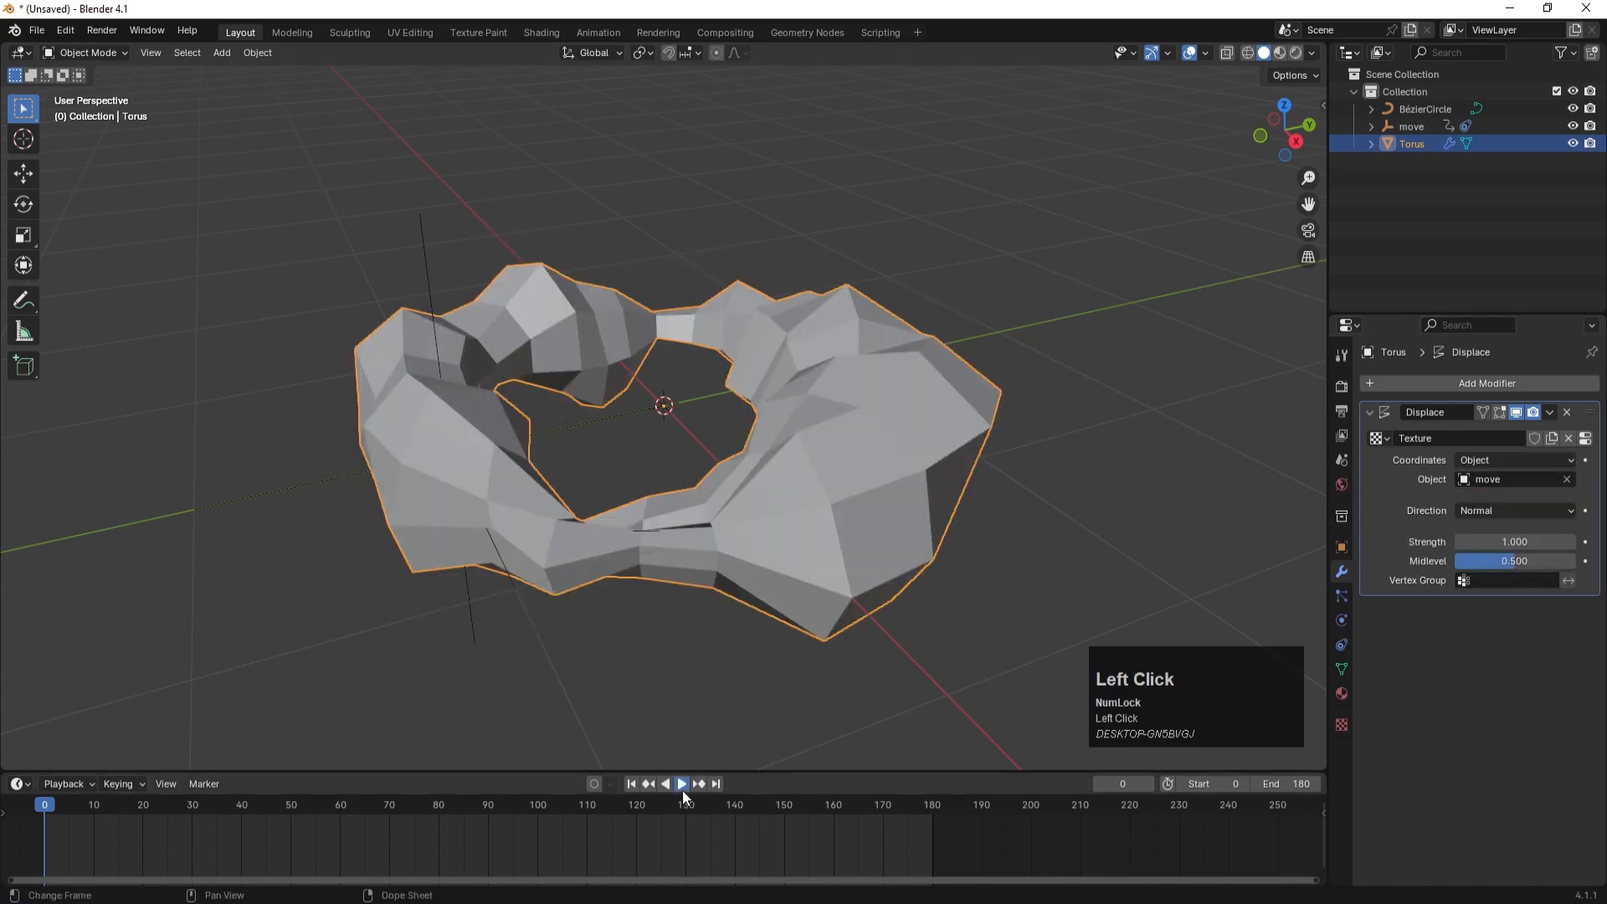
- Play the animation to check the torus's moving displacement, return to frame 0 and clear the selection
click(681, 785)
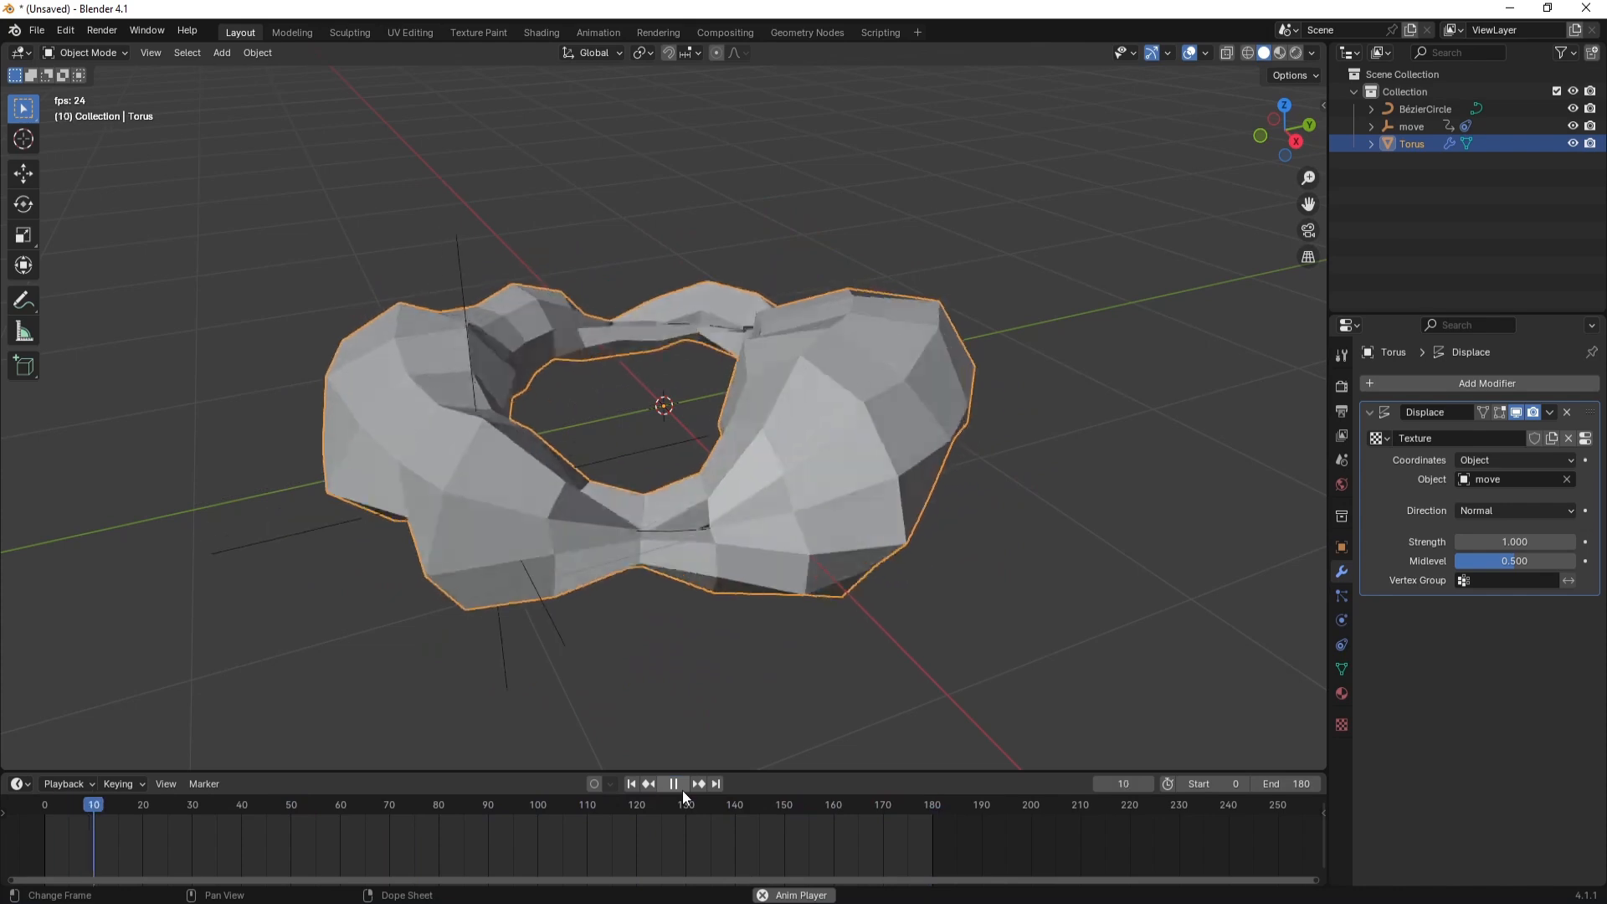
click(680, 788)
click(631, 784)
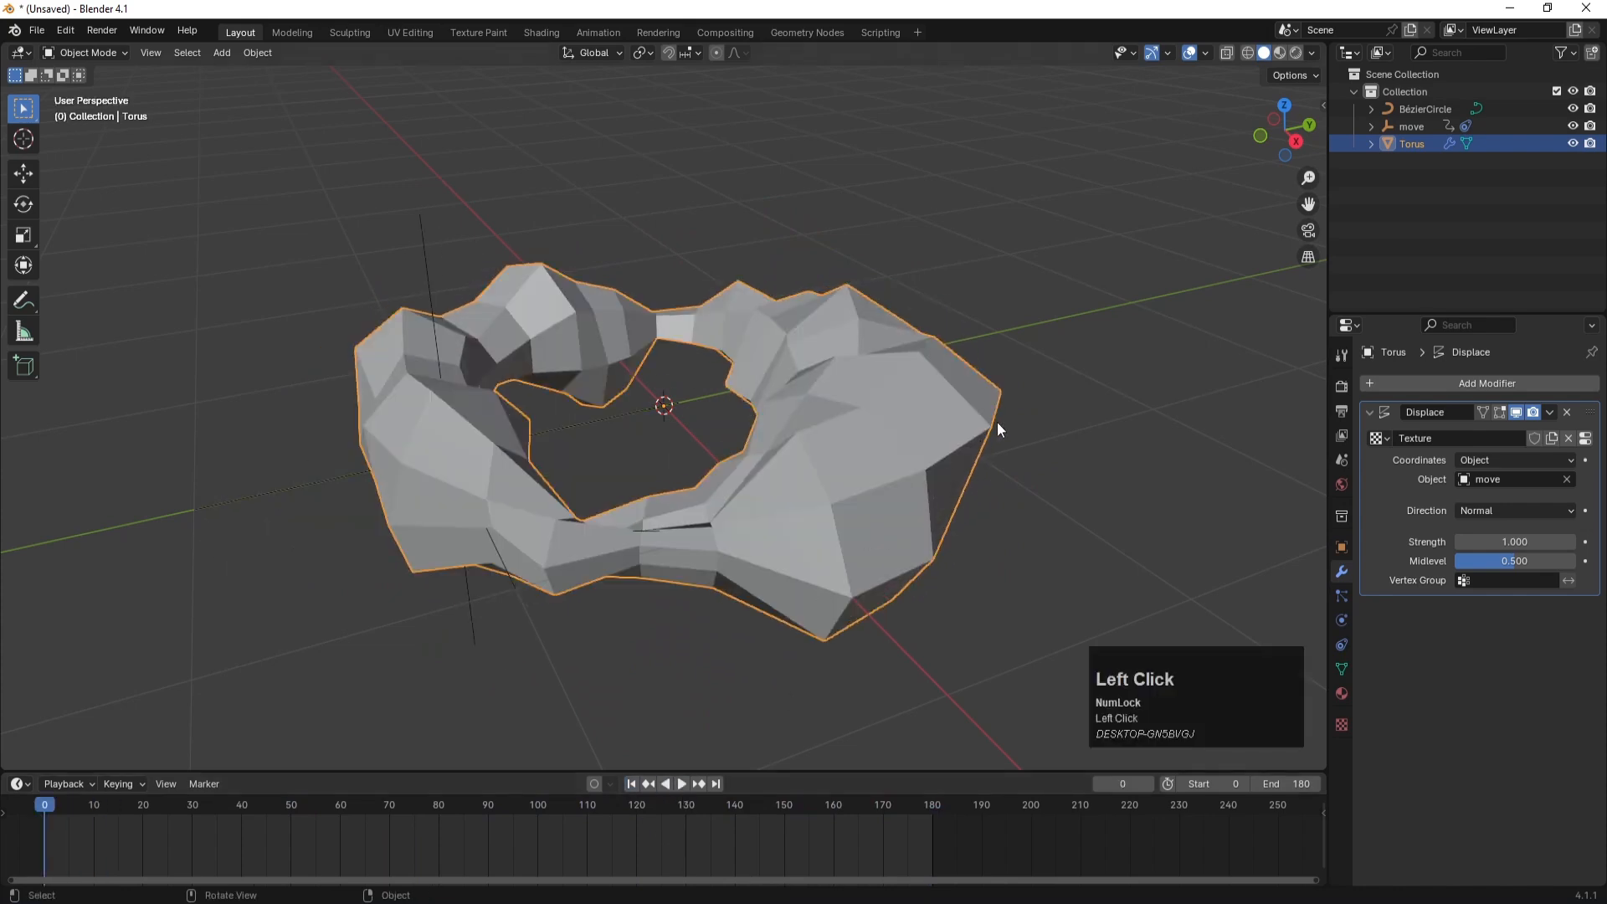
click(1062, 347)
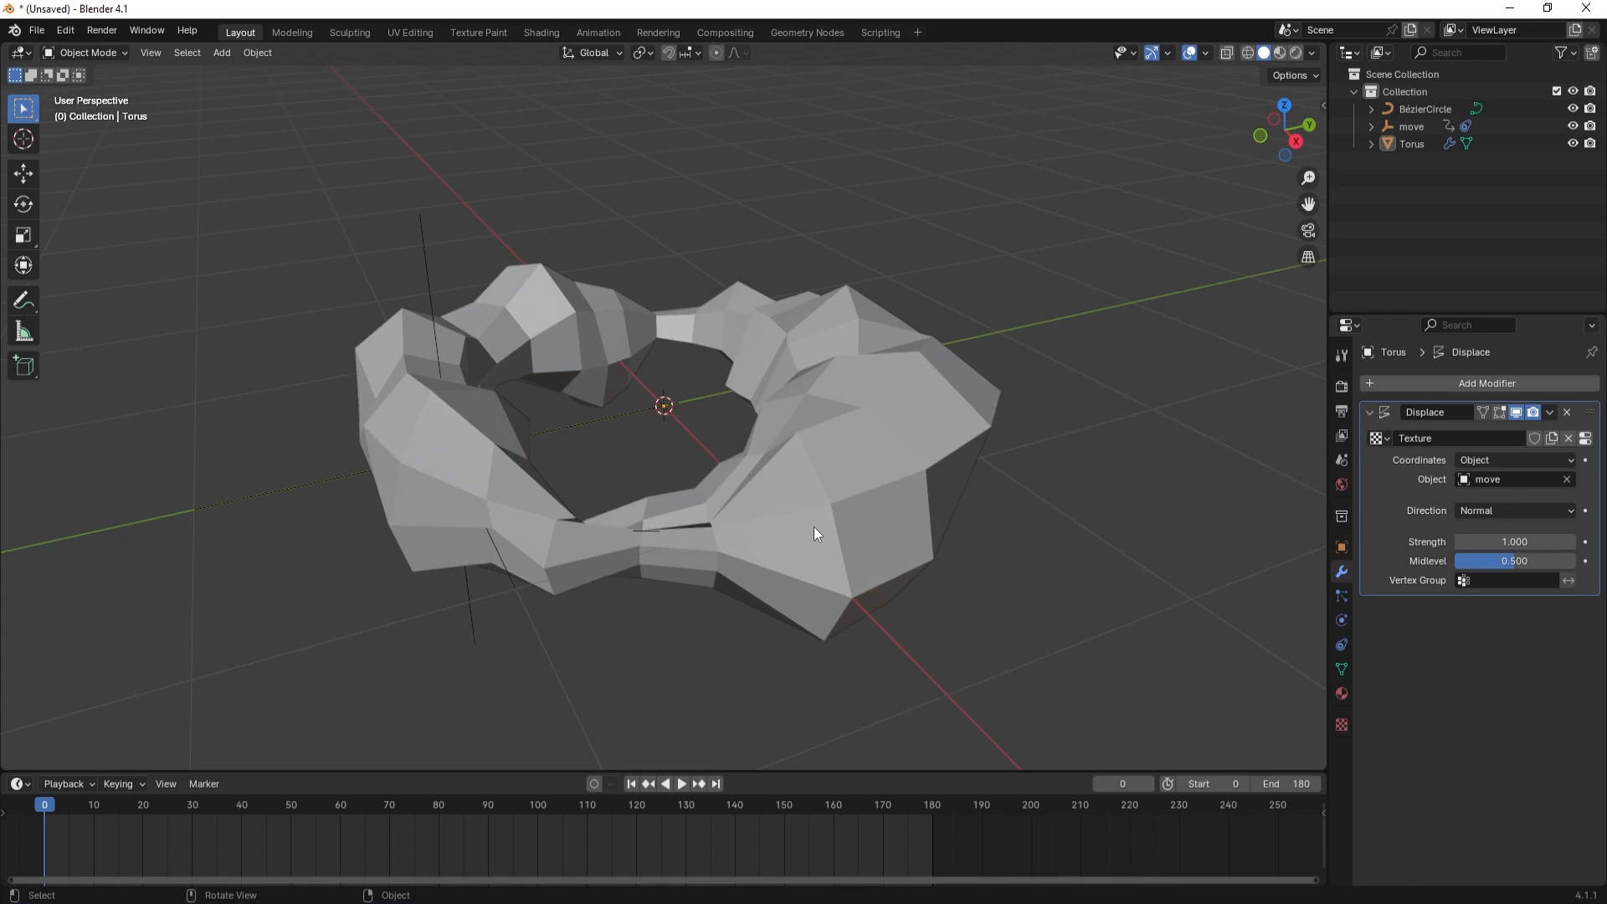
- Add a camera at the scene origin and look through it
key(shift+a)
mouse_move(762, 366)
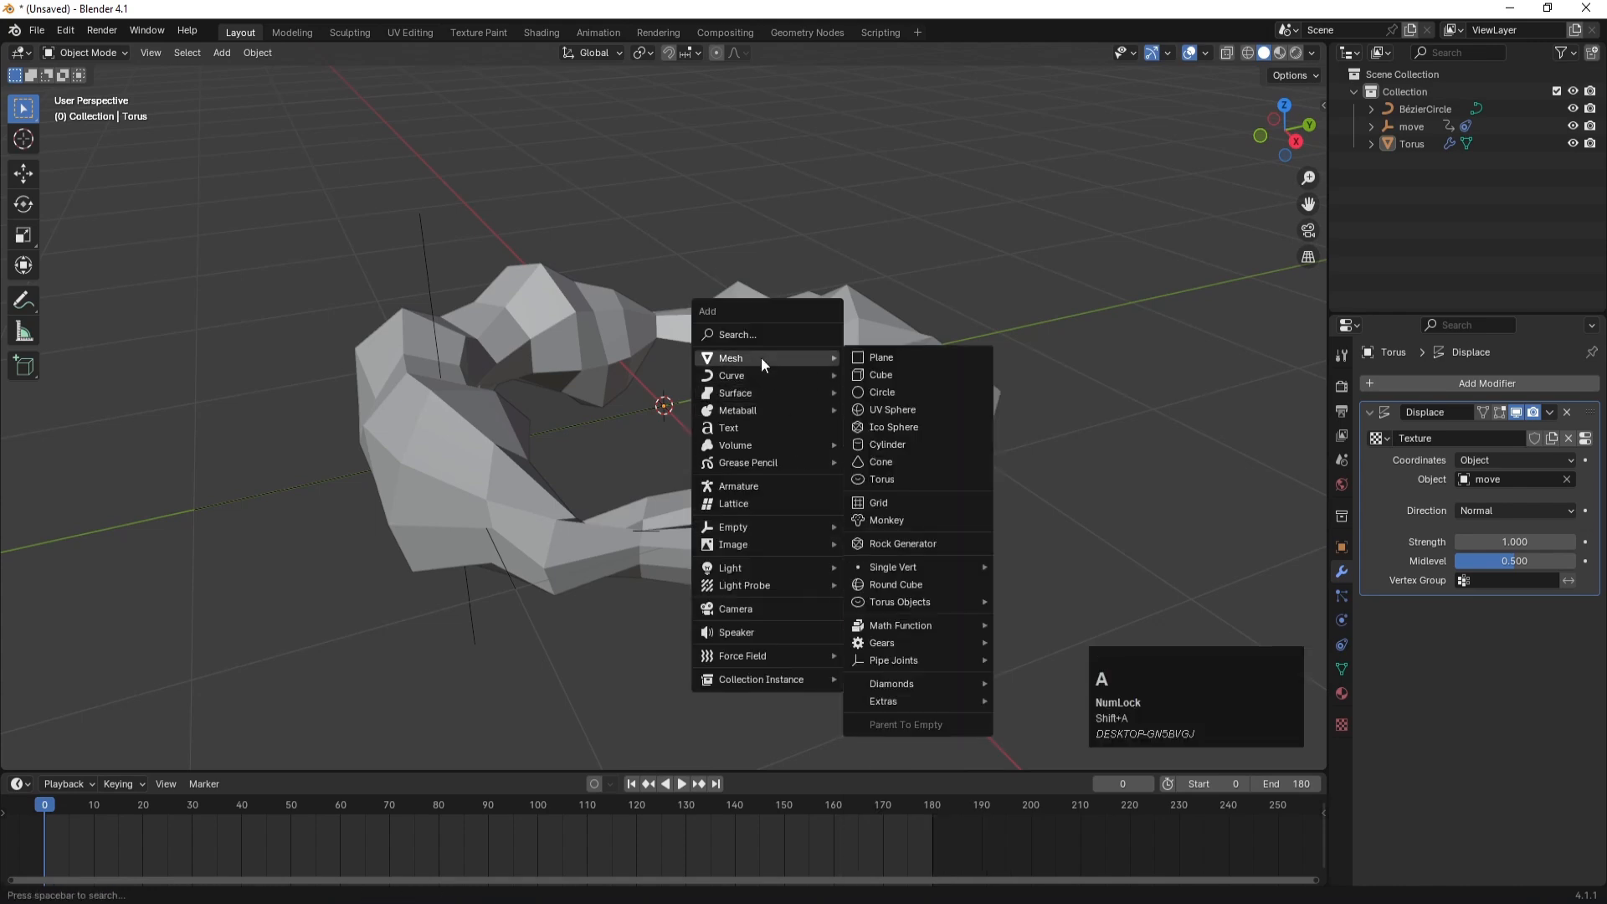
click(750, 611)
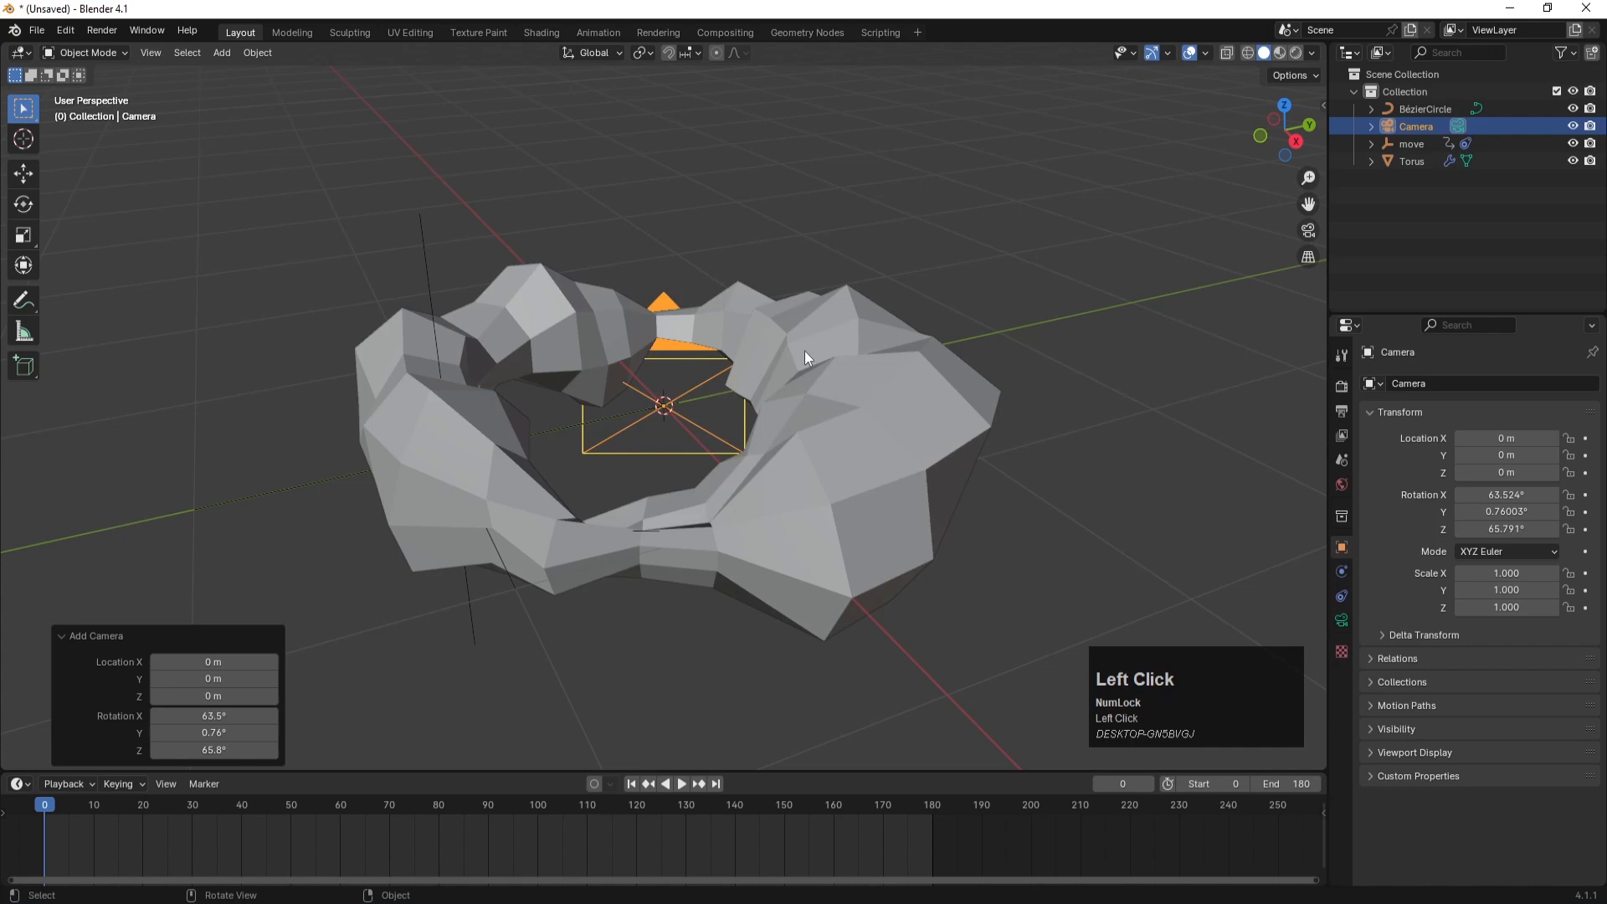
key(KP_0)
scroll(619, 504, down, 4)
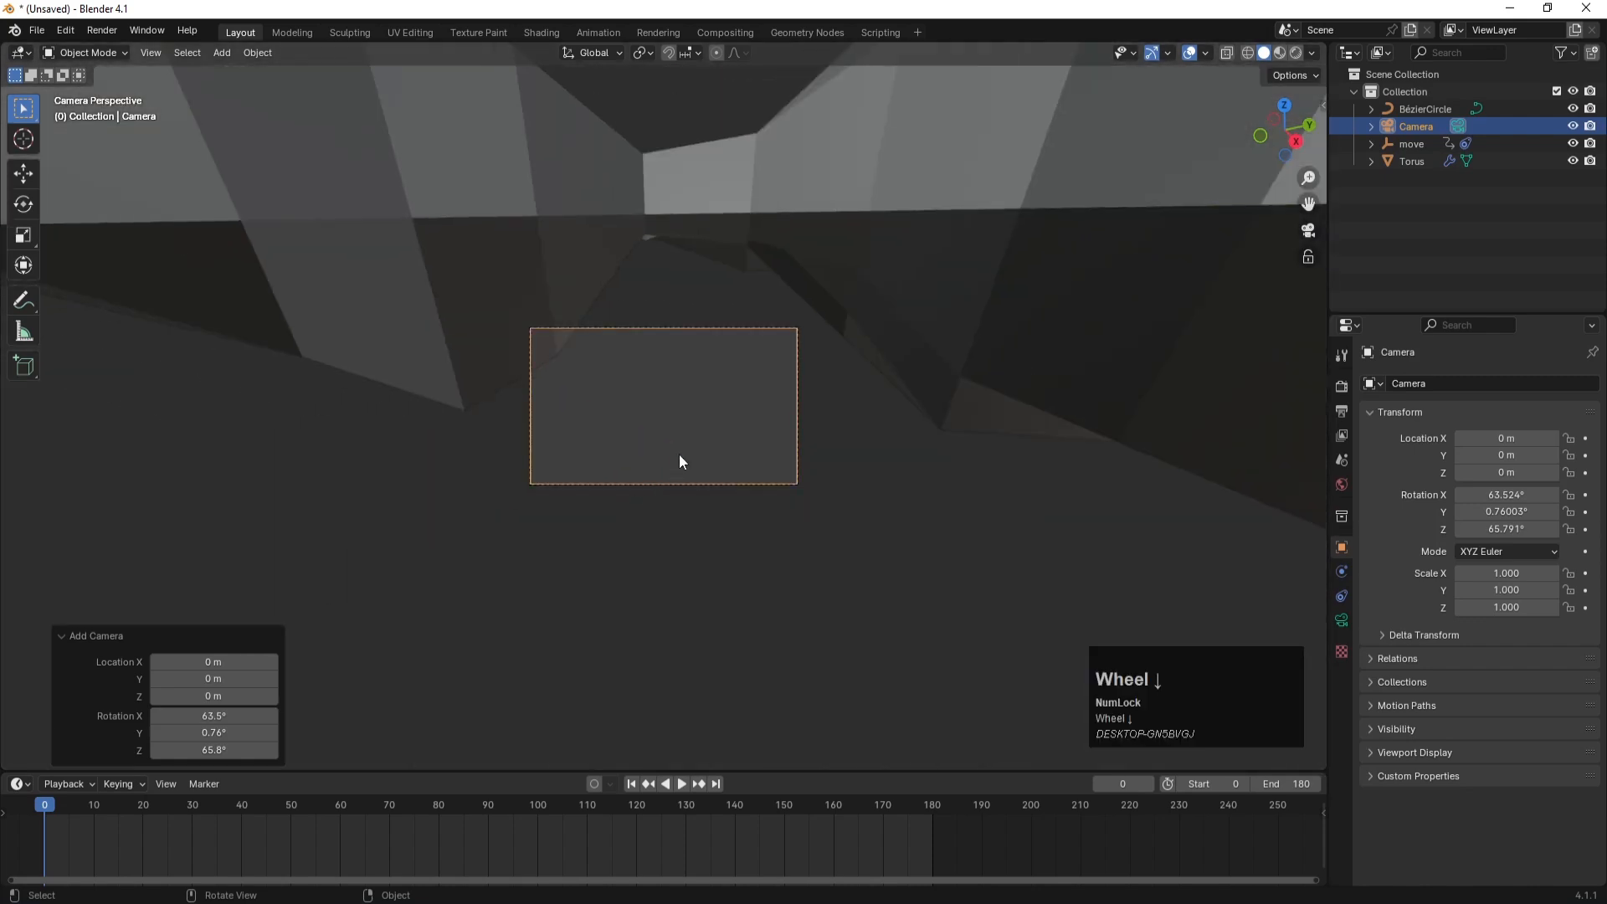
scroll(680, 461, up, 6)
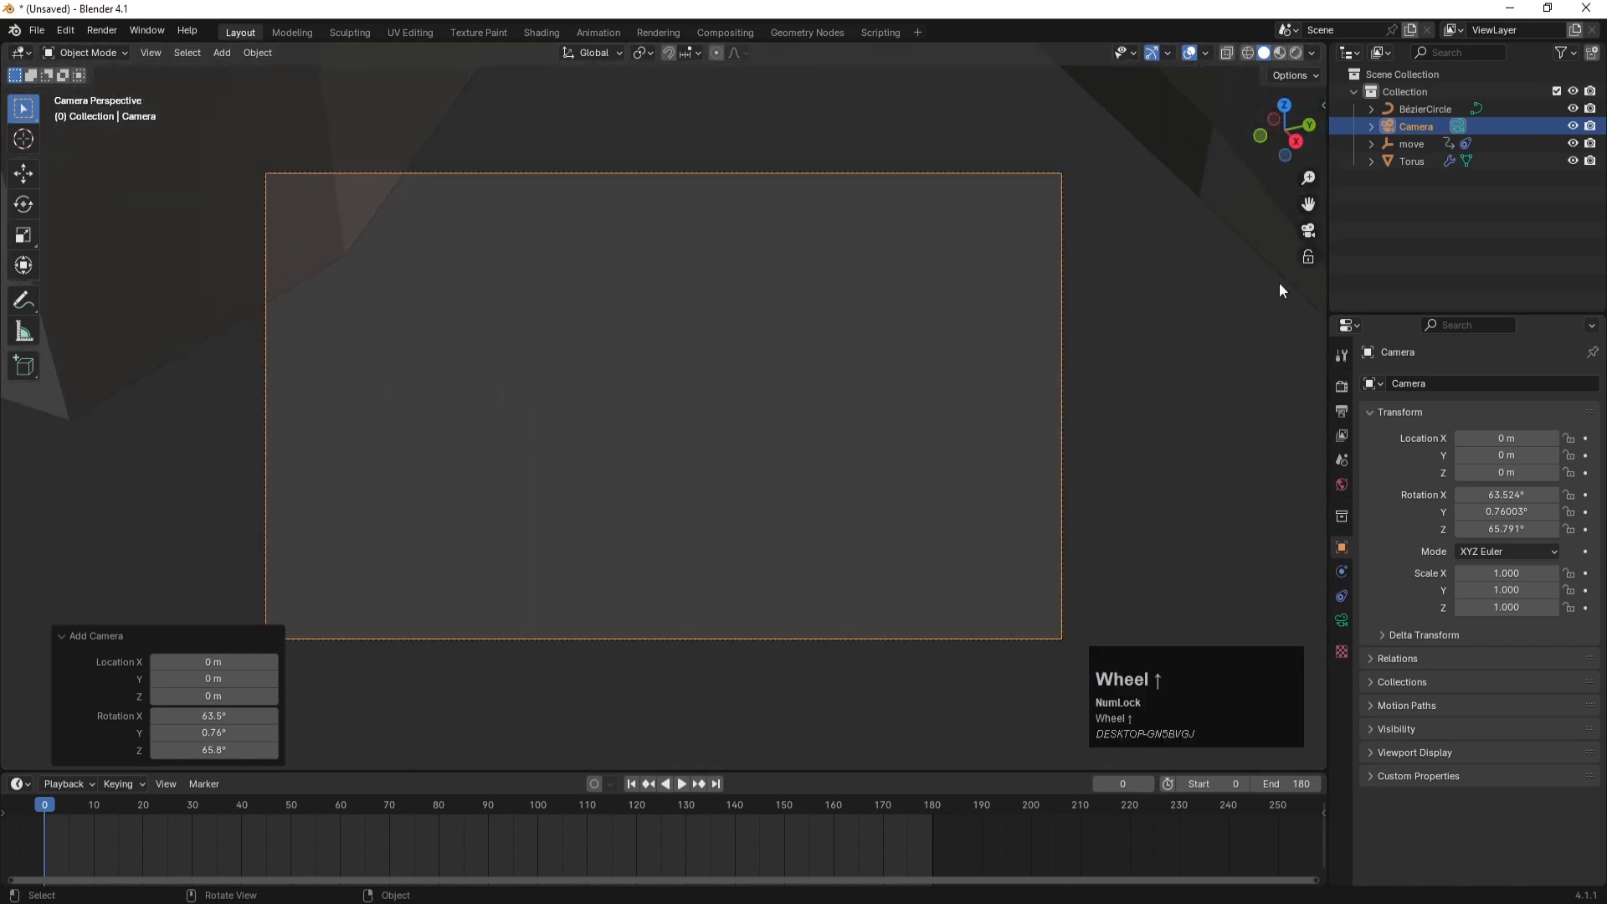
- Lock the camera to the view and pull it back until the whole torus fits inside the frame
key(n)
click(1315, 191)
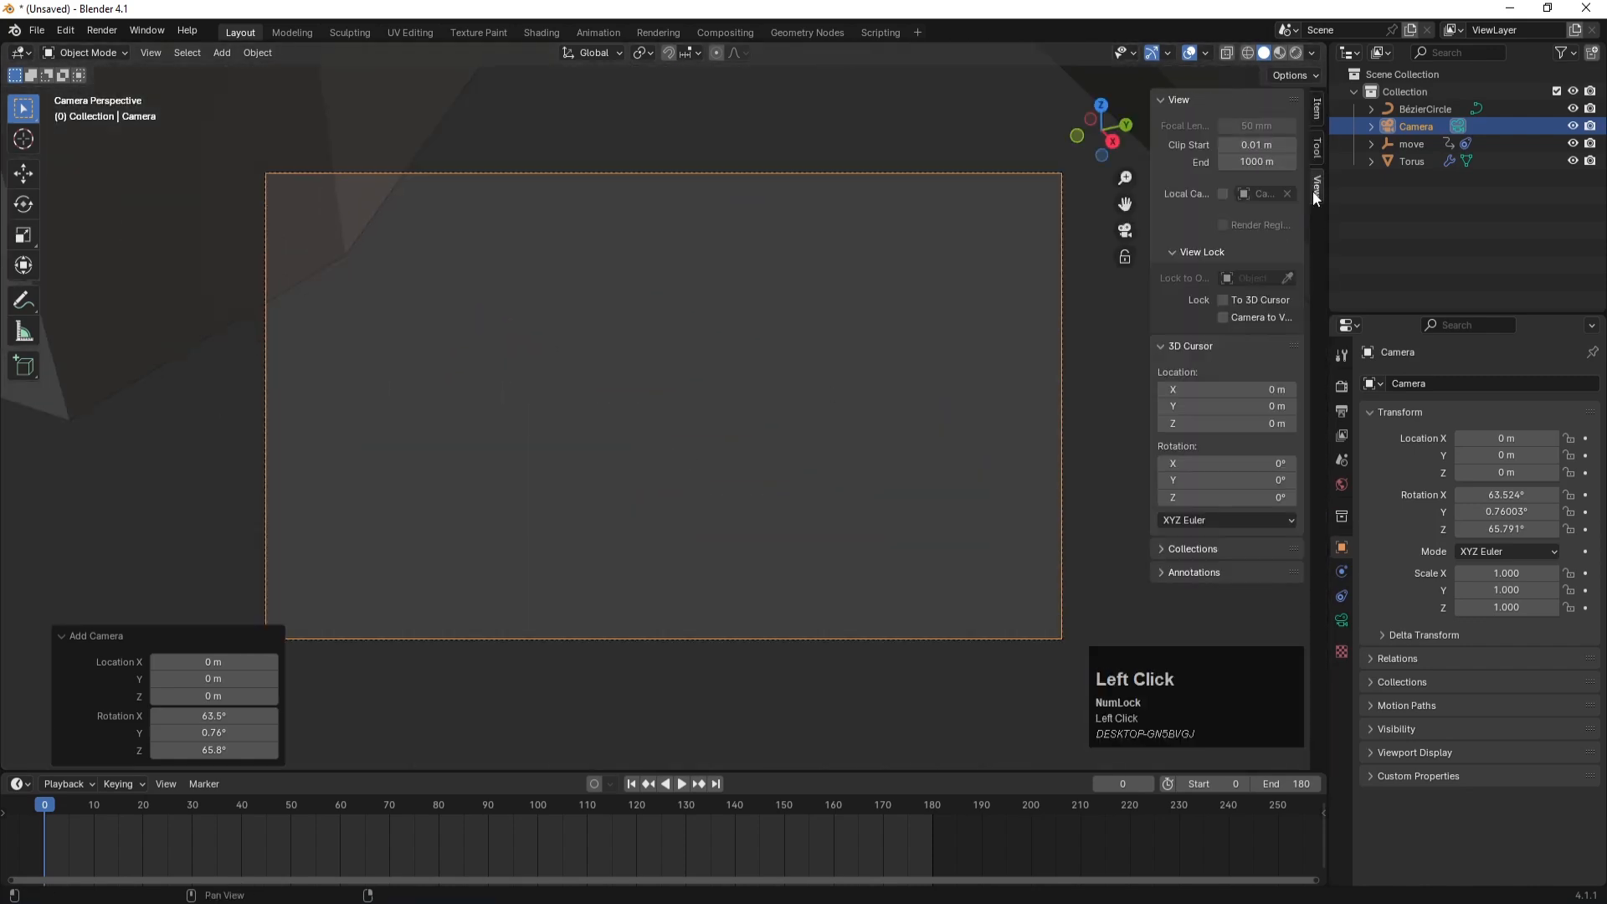
click(1224, 318)
scroll(656, 367, down, 5)
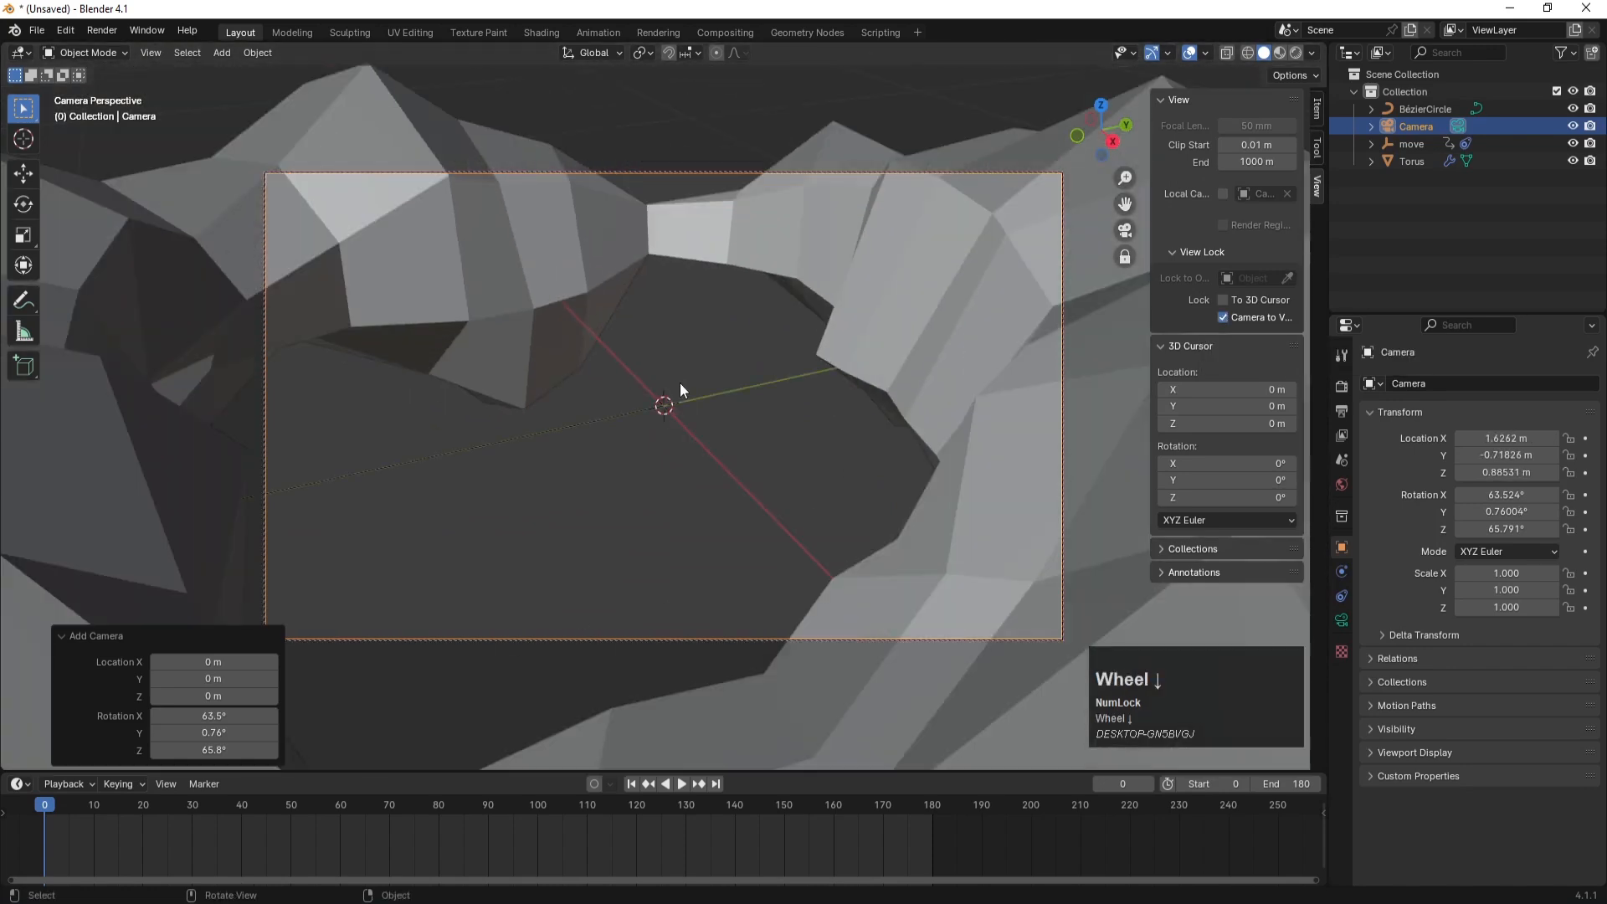
scroll(679, 389, down, 5)
click(800, 387)
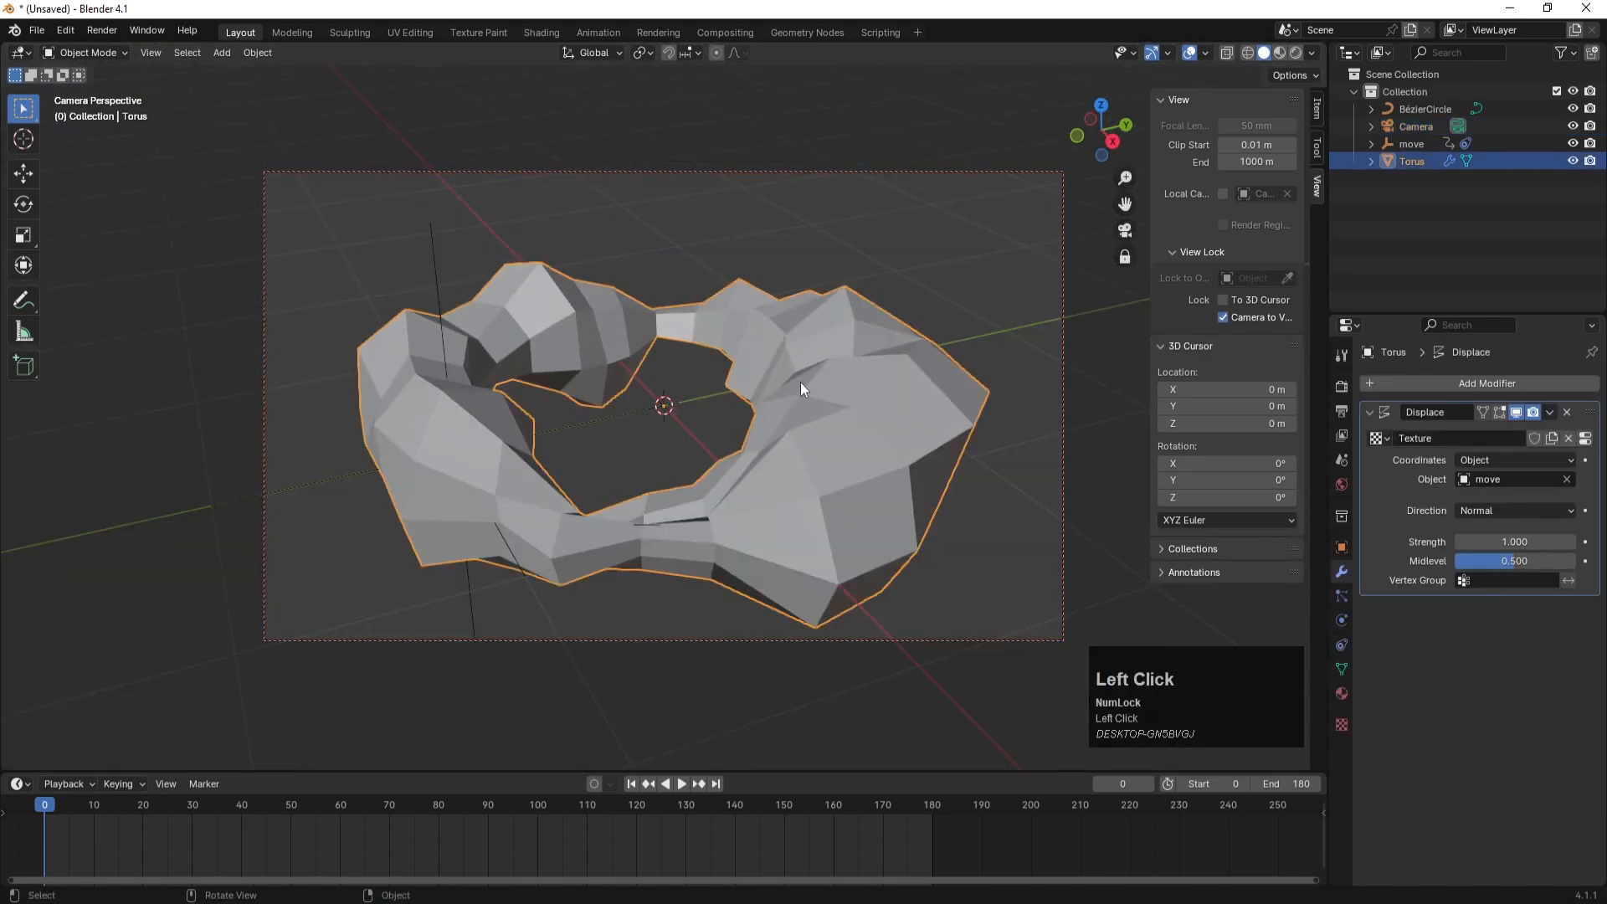
scroll(801, 383, down, 4)
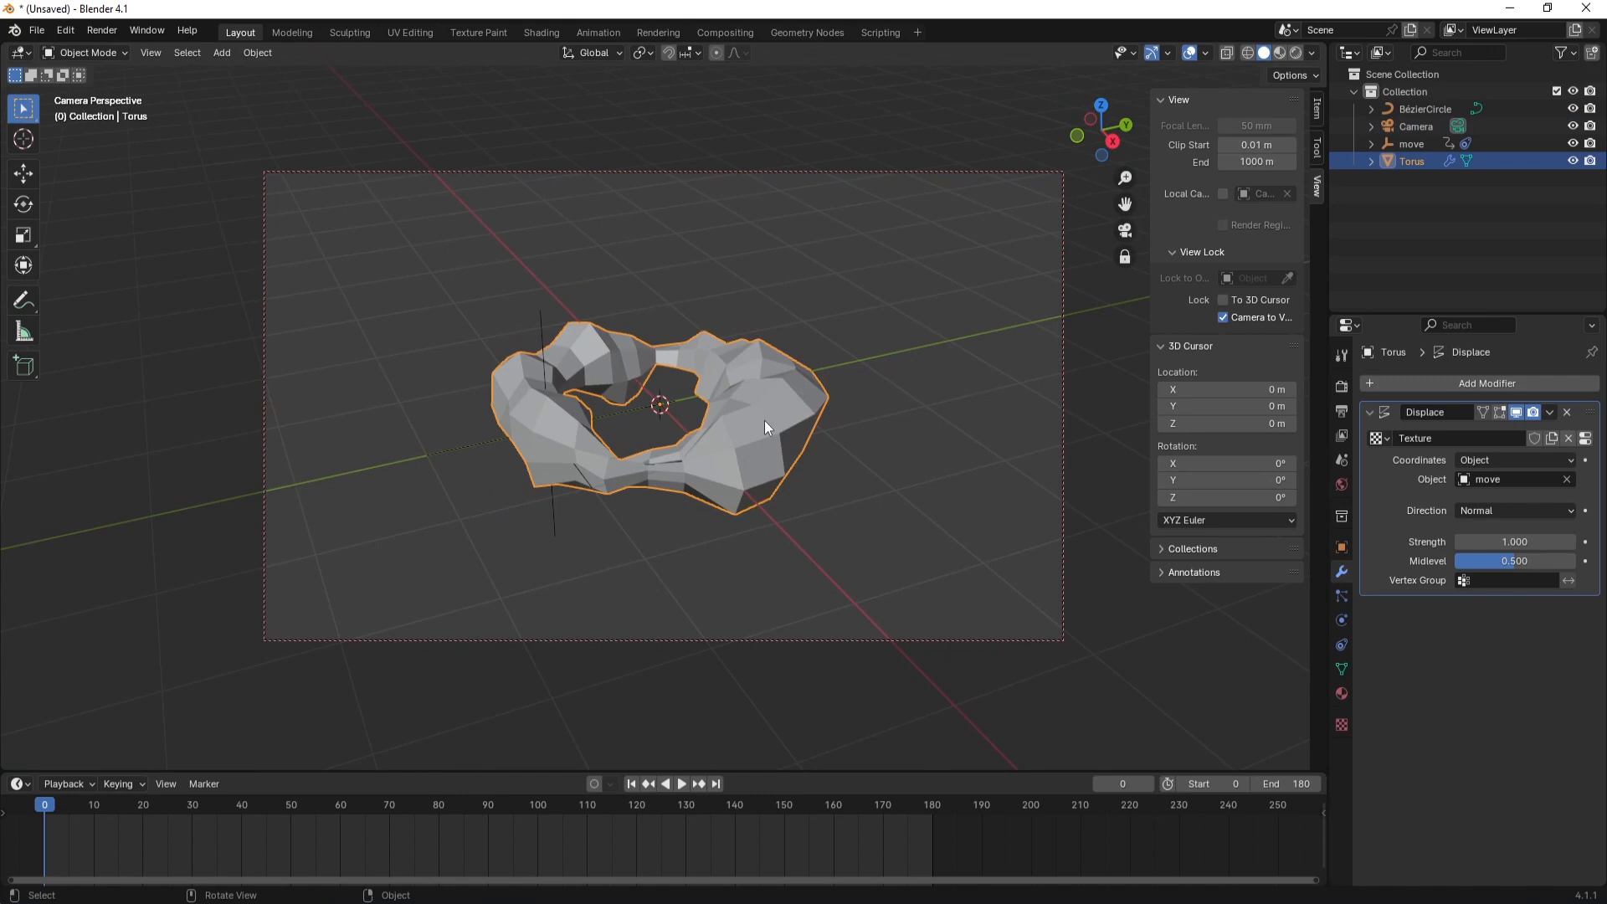
- Set the torus's Y rotation to 90° so that it stands upright
click(858, 516)
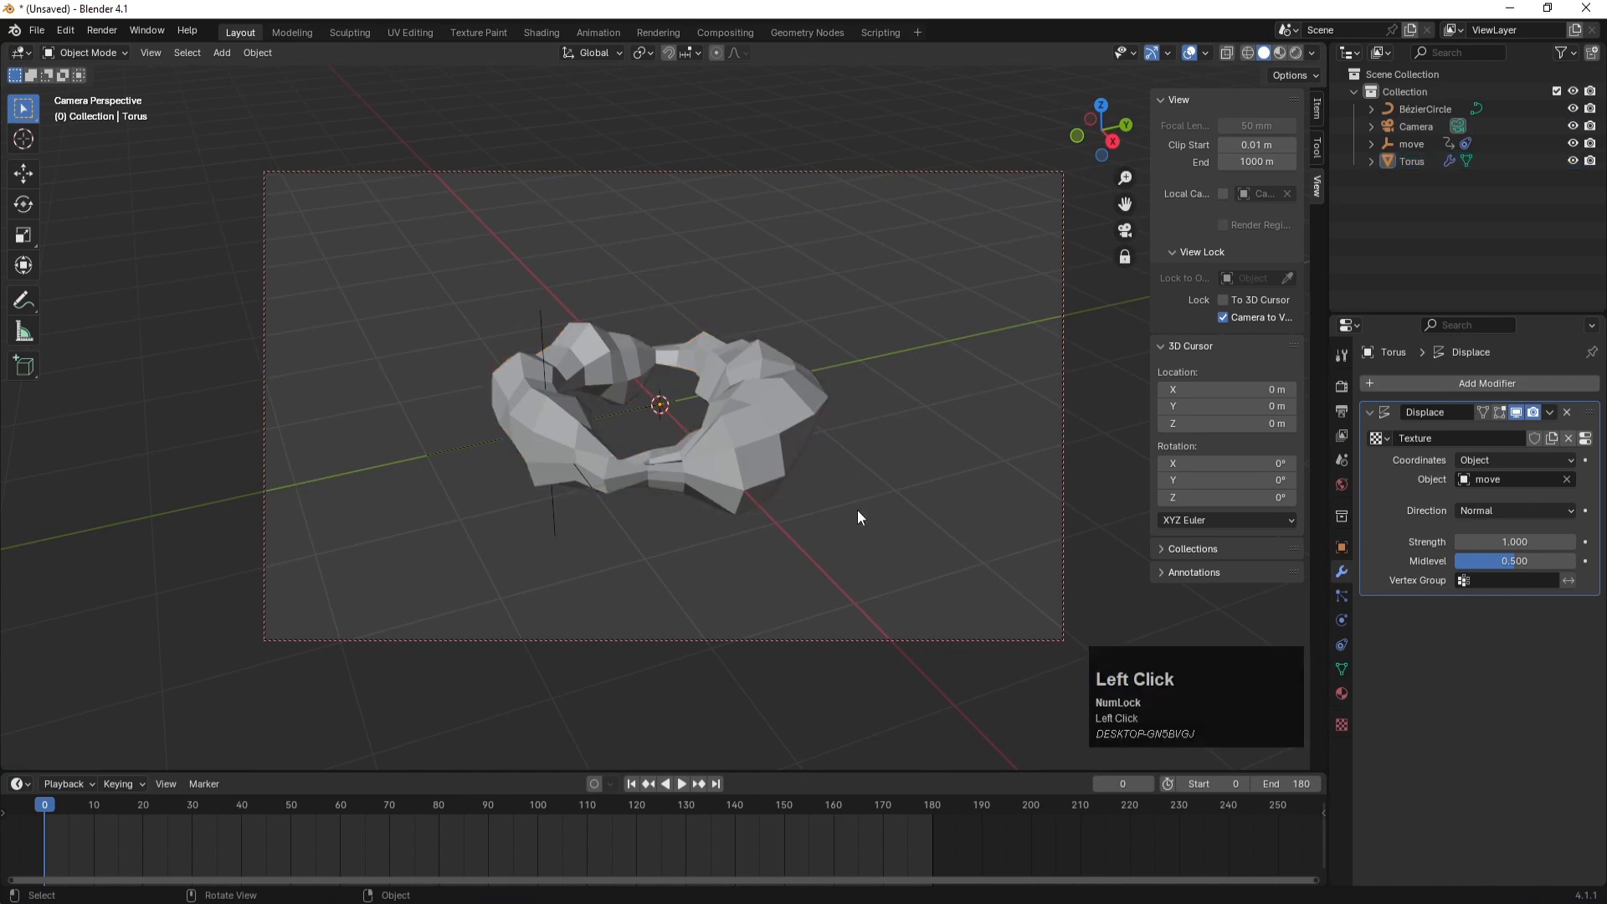
click(775, 365)
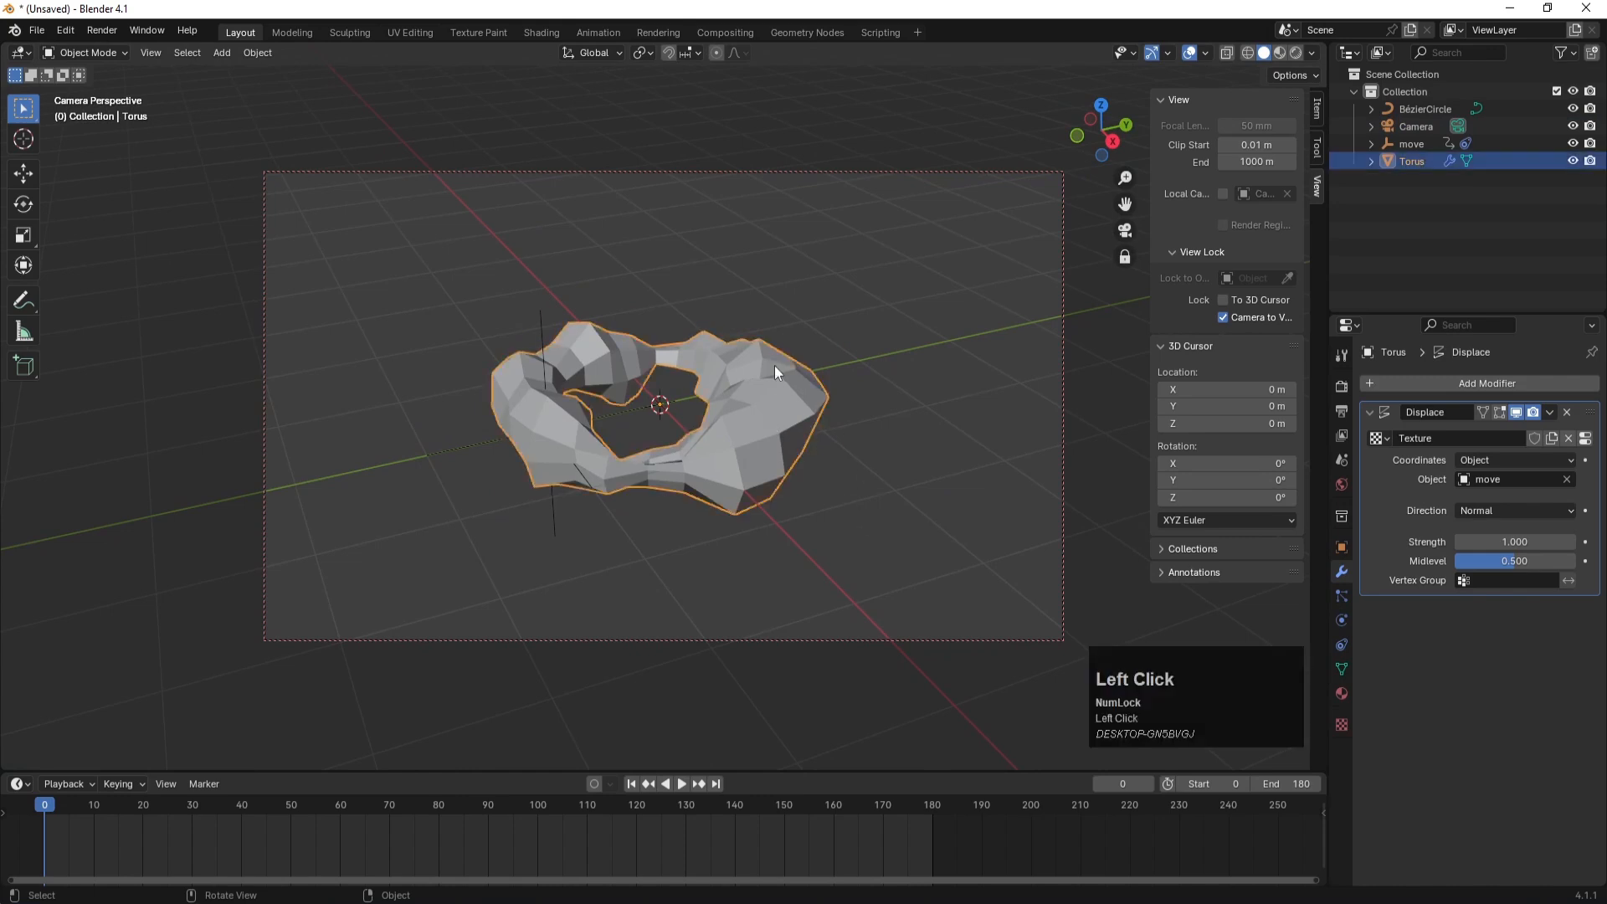
click(1342, 547)
drag(1499, 511, 1557, 511)
click(1507, 512)
key(Return)
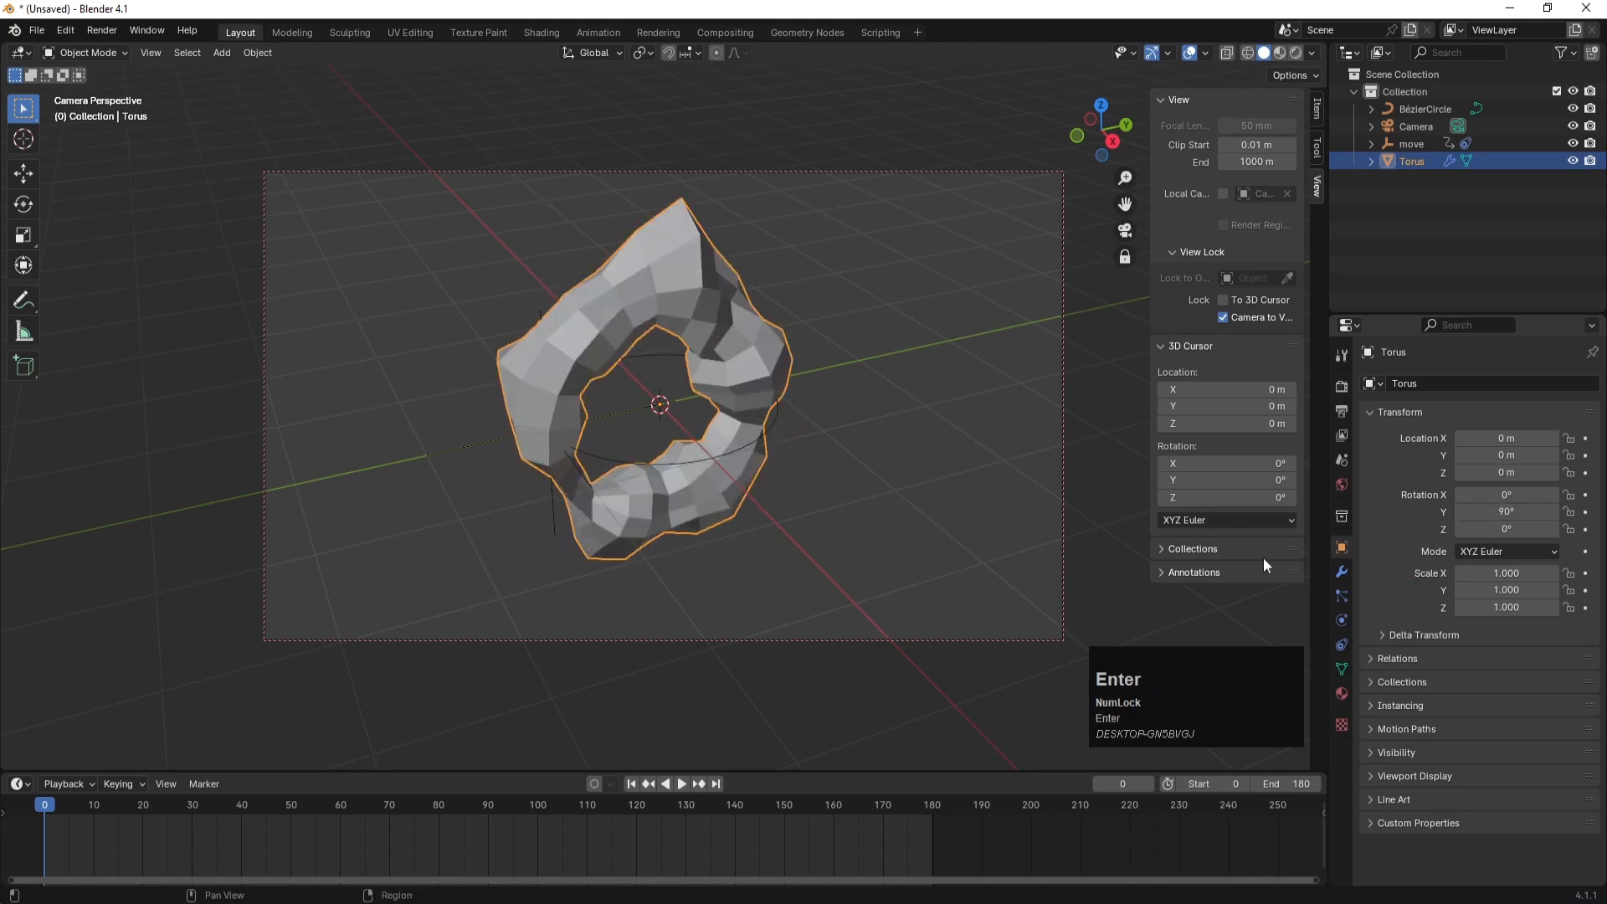
- Play the animation briefly to check the upright torus's displacement, stop it and deselect the torus
click(685, 783)
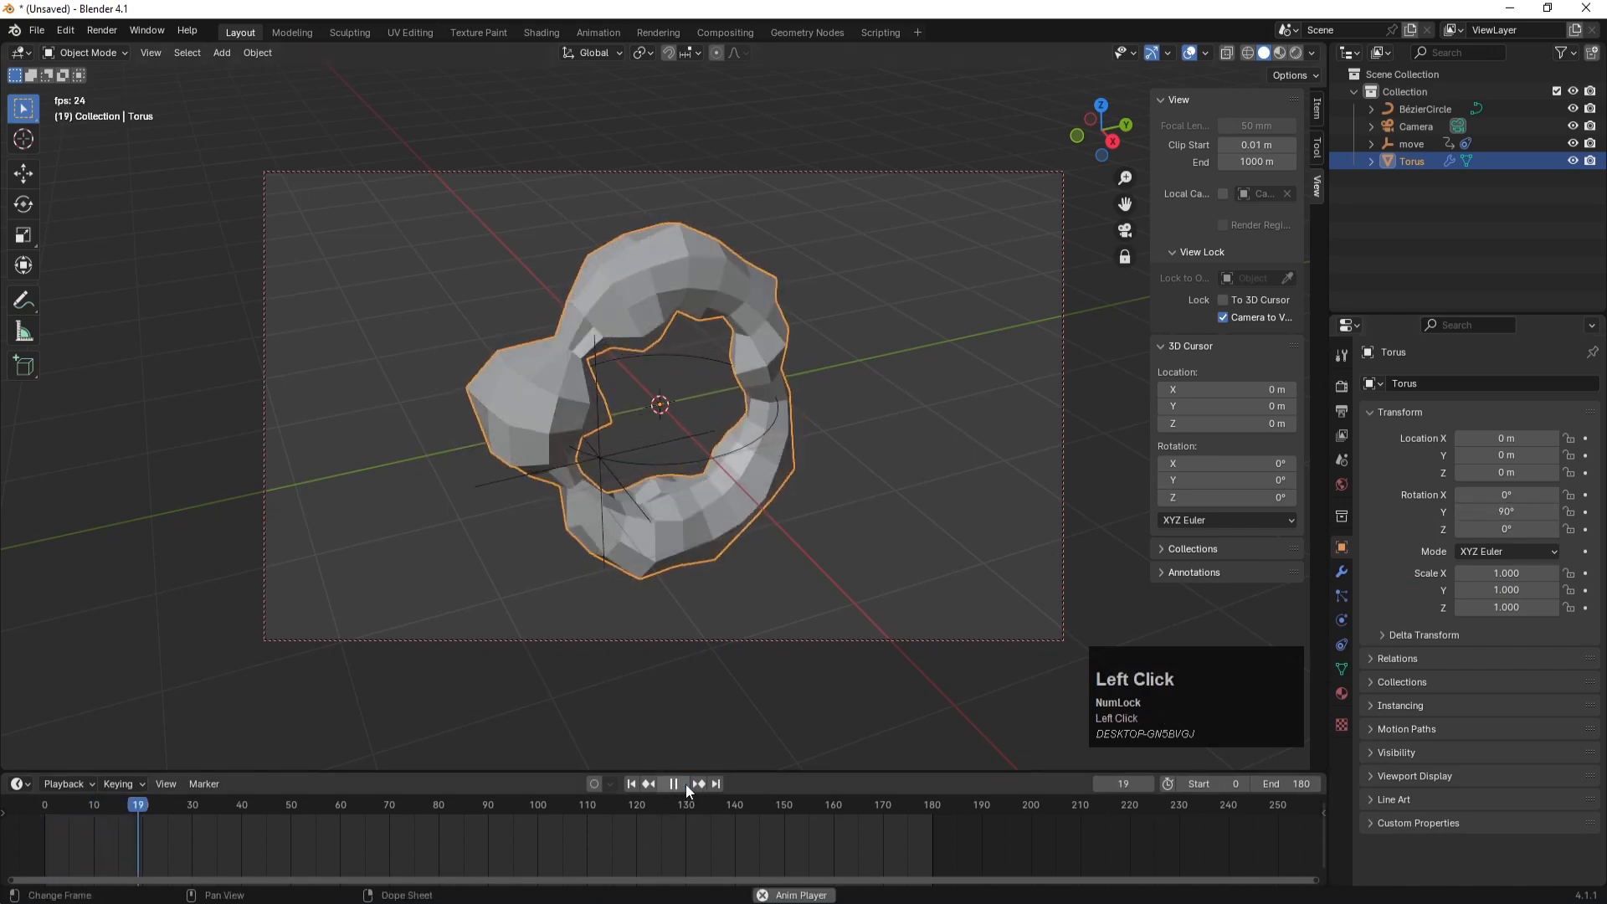
click(685, 783)
click(880, 420)
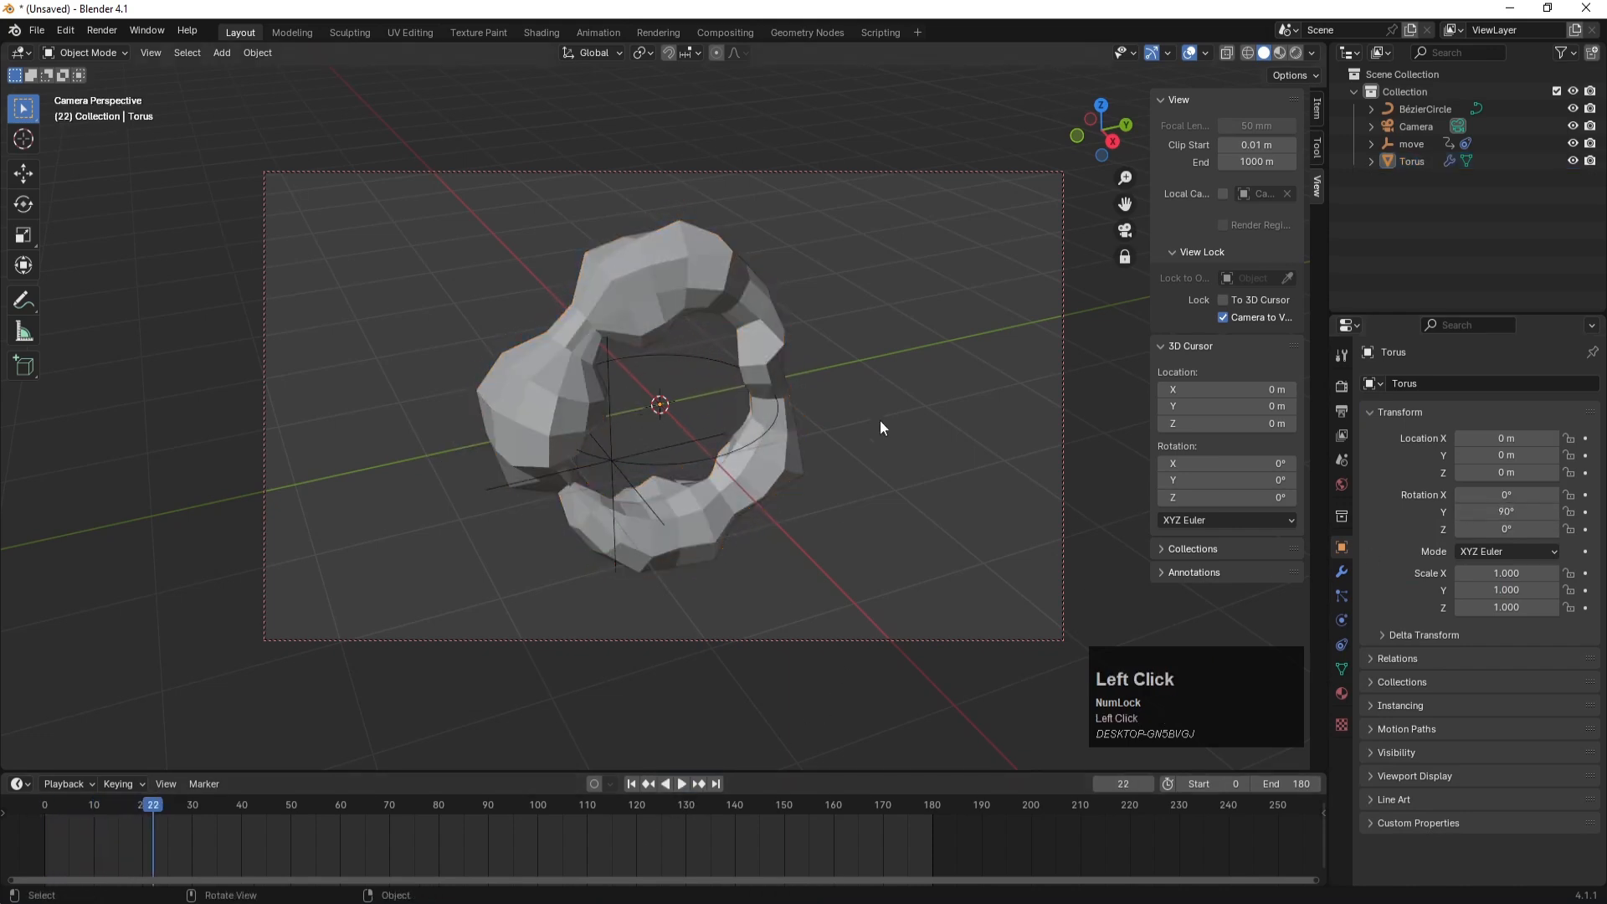
- Select the camera and set its X, Y and Z rotation to 0°
click(1419, 126)
click(1505, 495)
text(0)
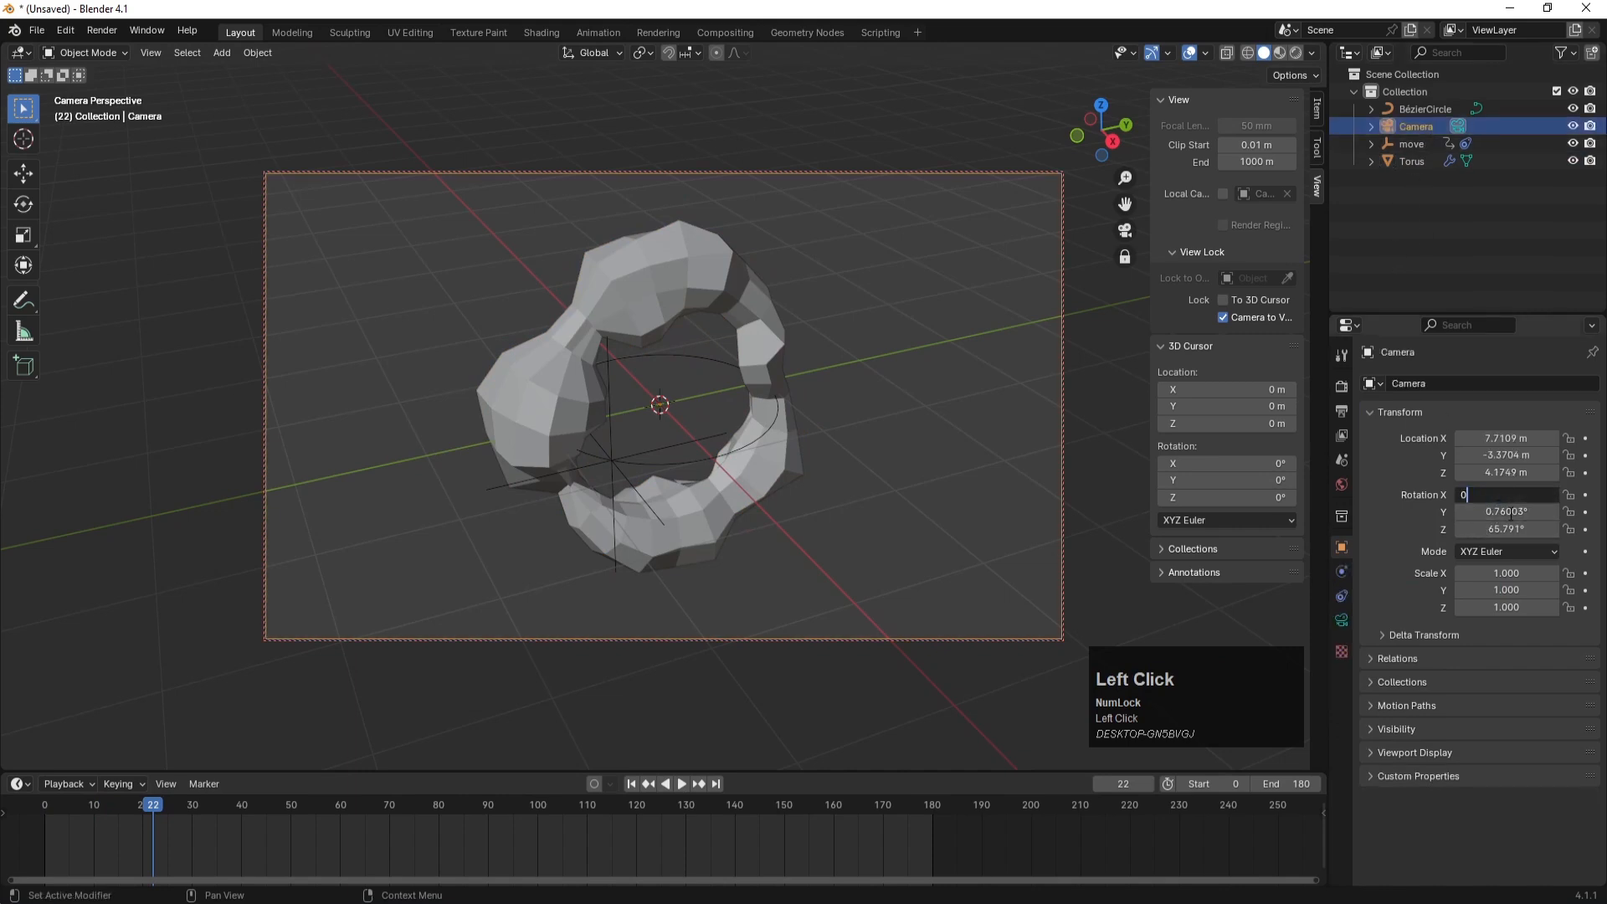
key(Return)
click(1507, 511)
text(0)
key(Return)
click(1506, 528)
text(0)
key(Return)
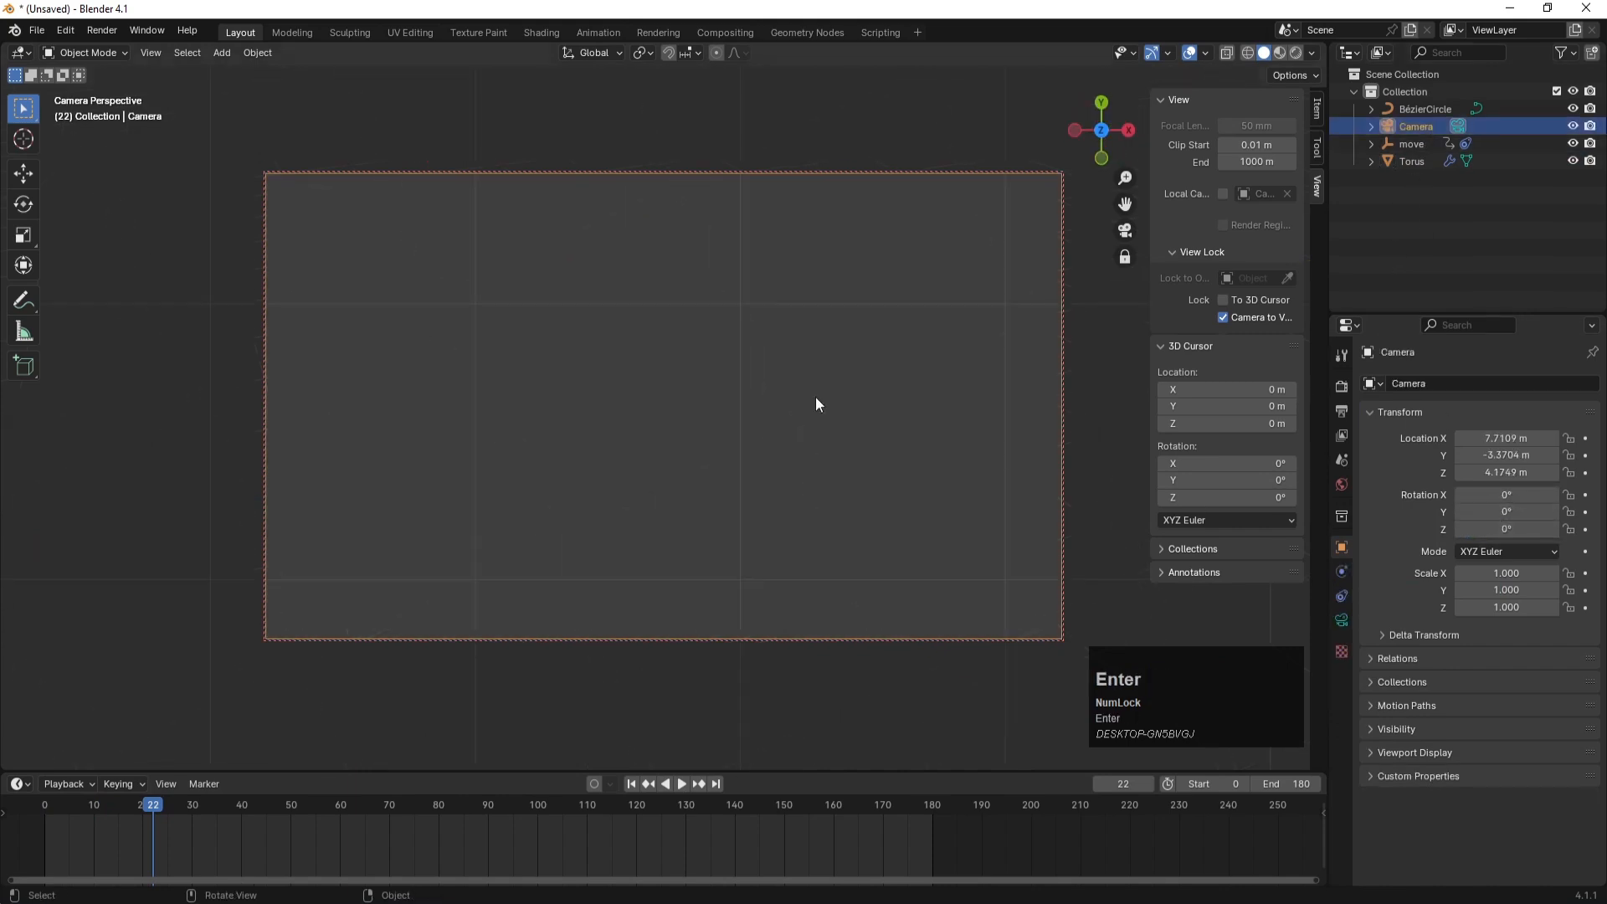
- Leave the camera view for the front view and set the camera's Y and Z location to 0 m
key(KP_0)
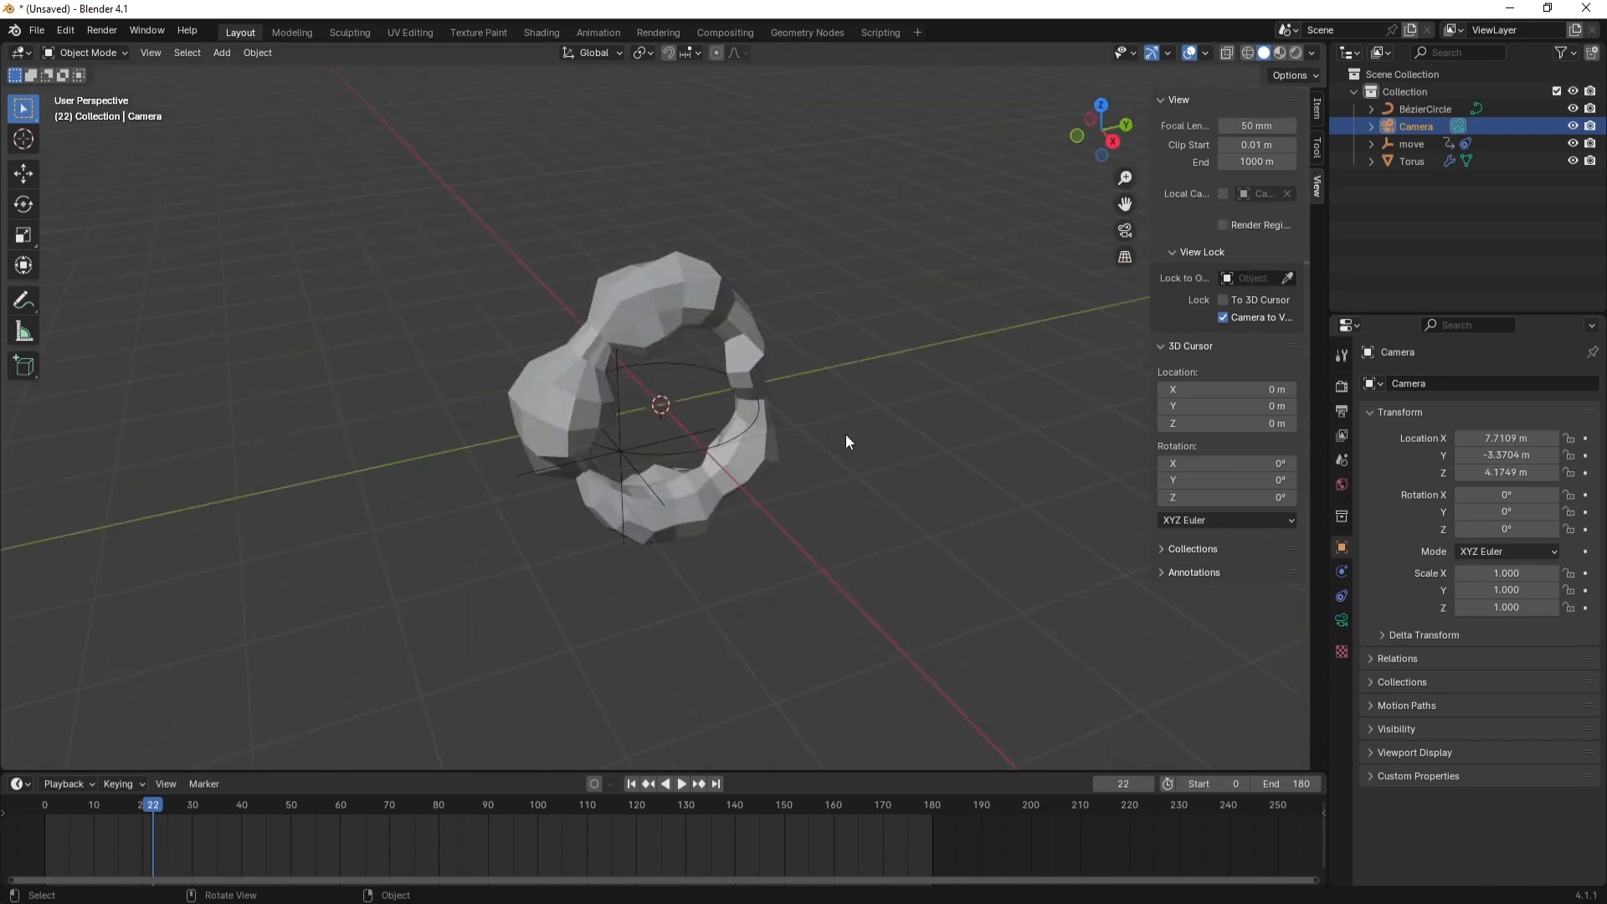
scroll(799, 471, down, 3)
key(KP_1)
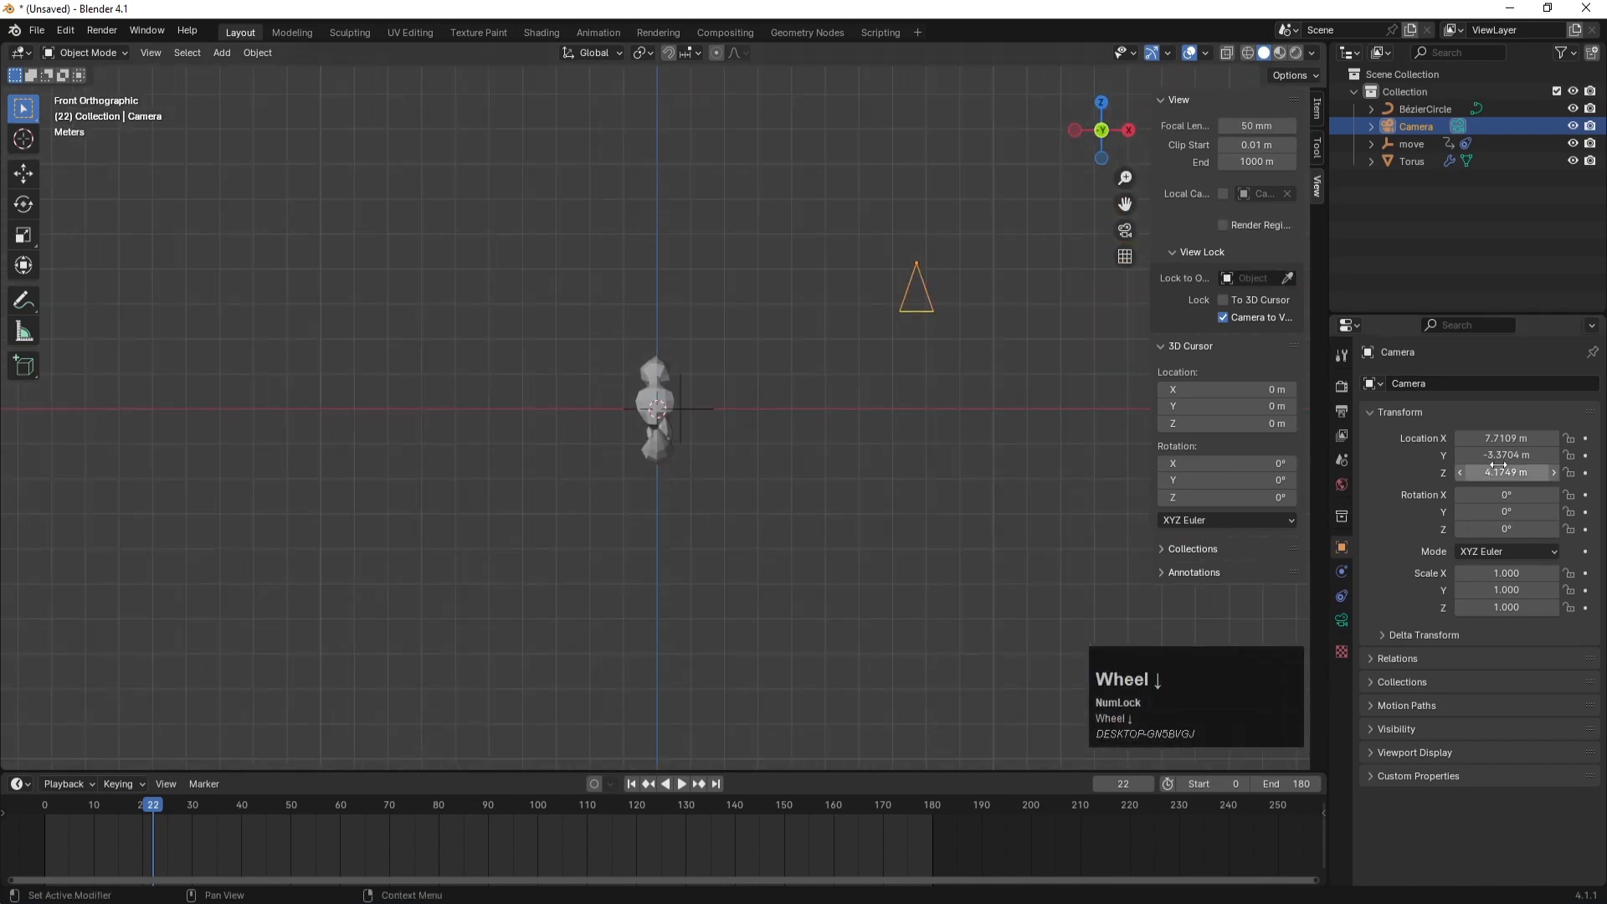
mouse_move(1502, 454)
mouse_down()
mouse_move(1535, 455)
mouse_move(1510, 455)
mouse_up()
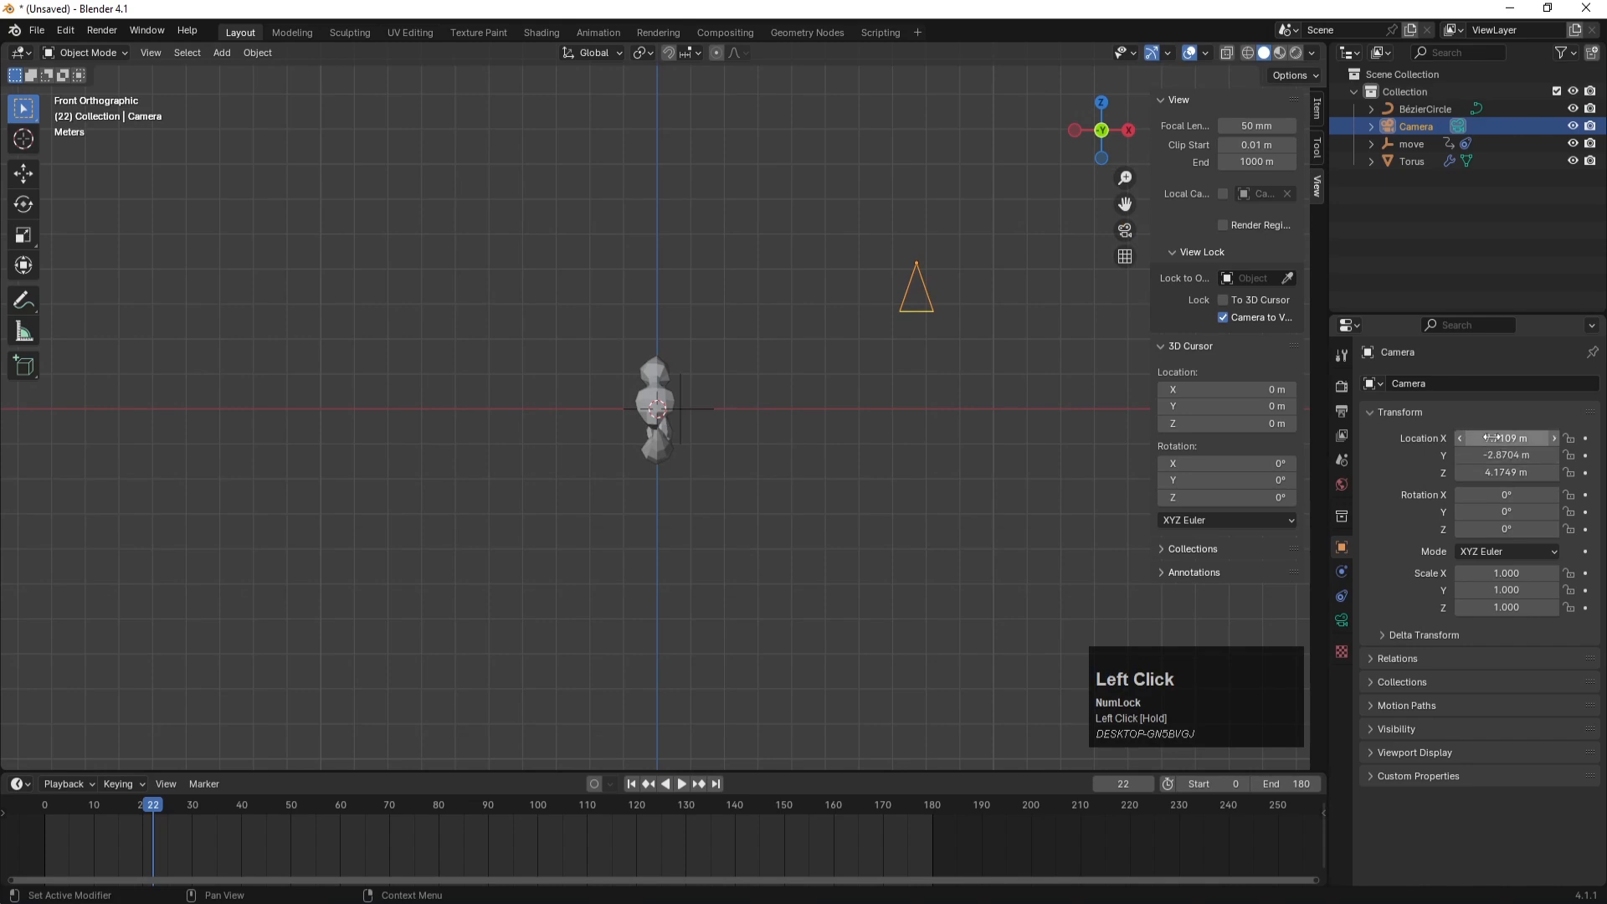
click(1511, 457)
text(0)
key(Return)
click(1506, 472)
text(0)
key(Return)
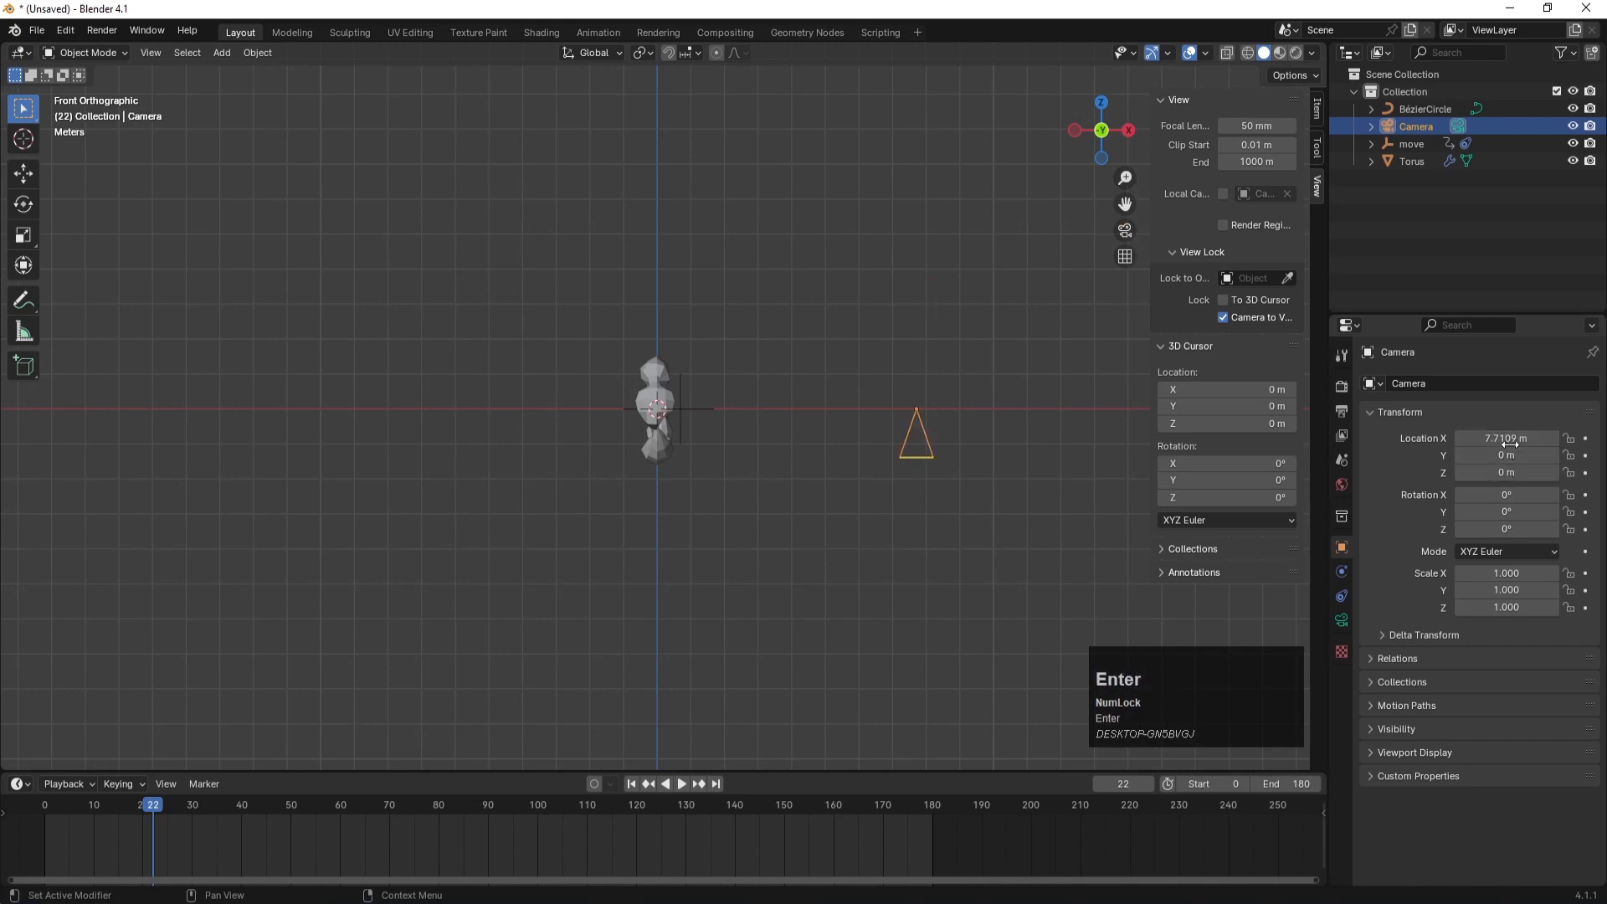
- Set the camera's X location to 0 m and move it out along the X axis by about 10.4 m
click(1505, 438)
text(0)
key(Return)
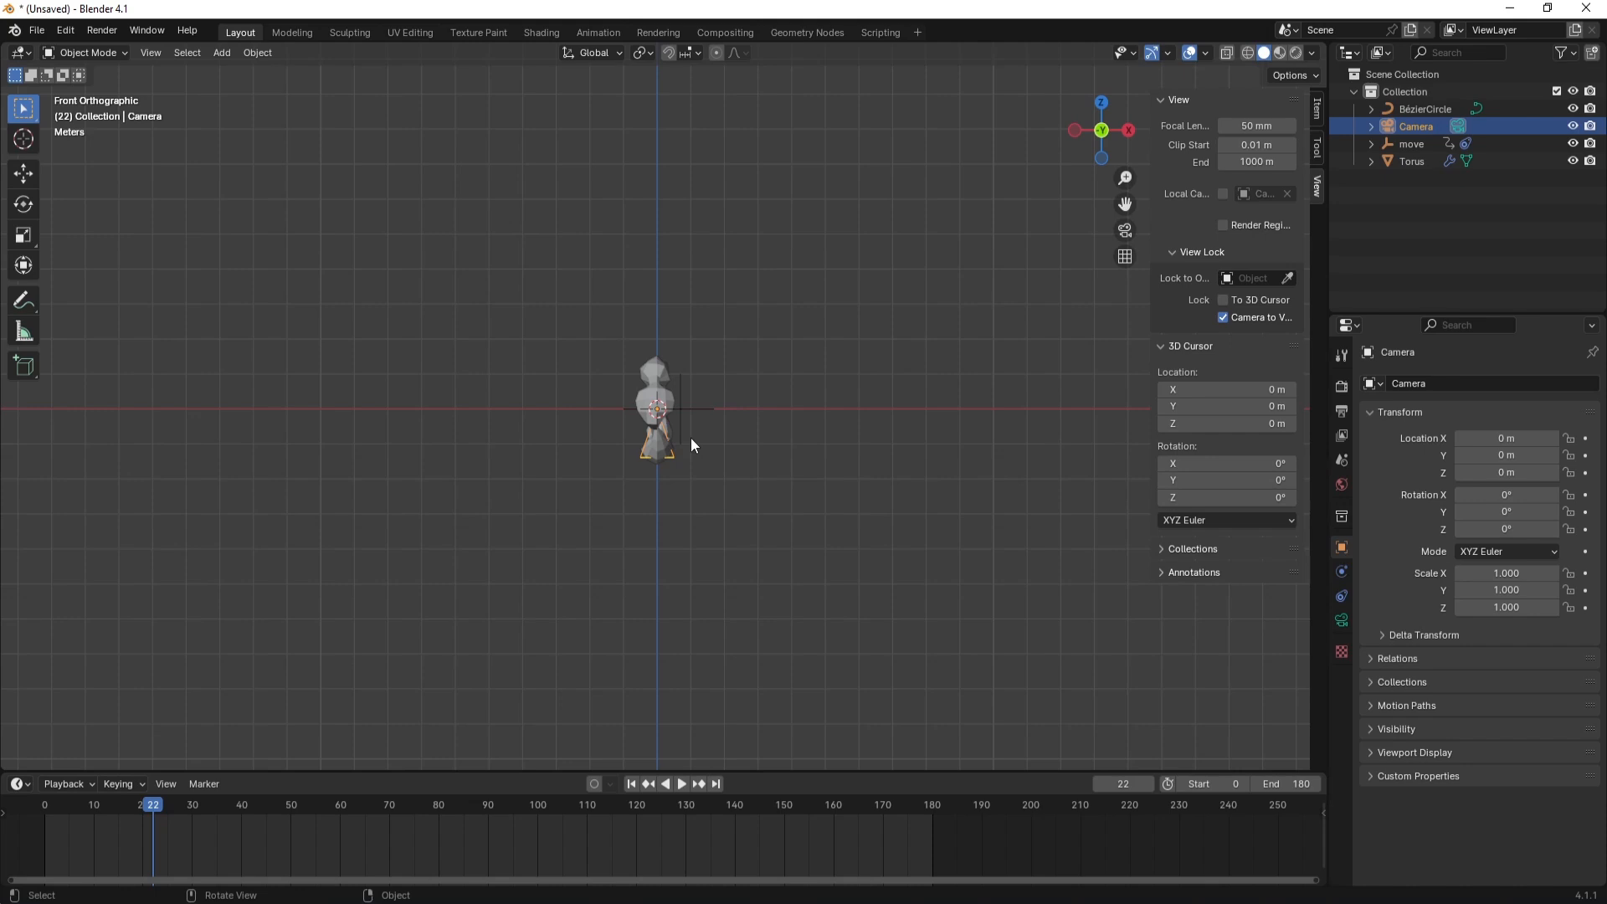
key(g)
key(x)
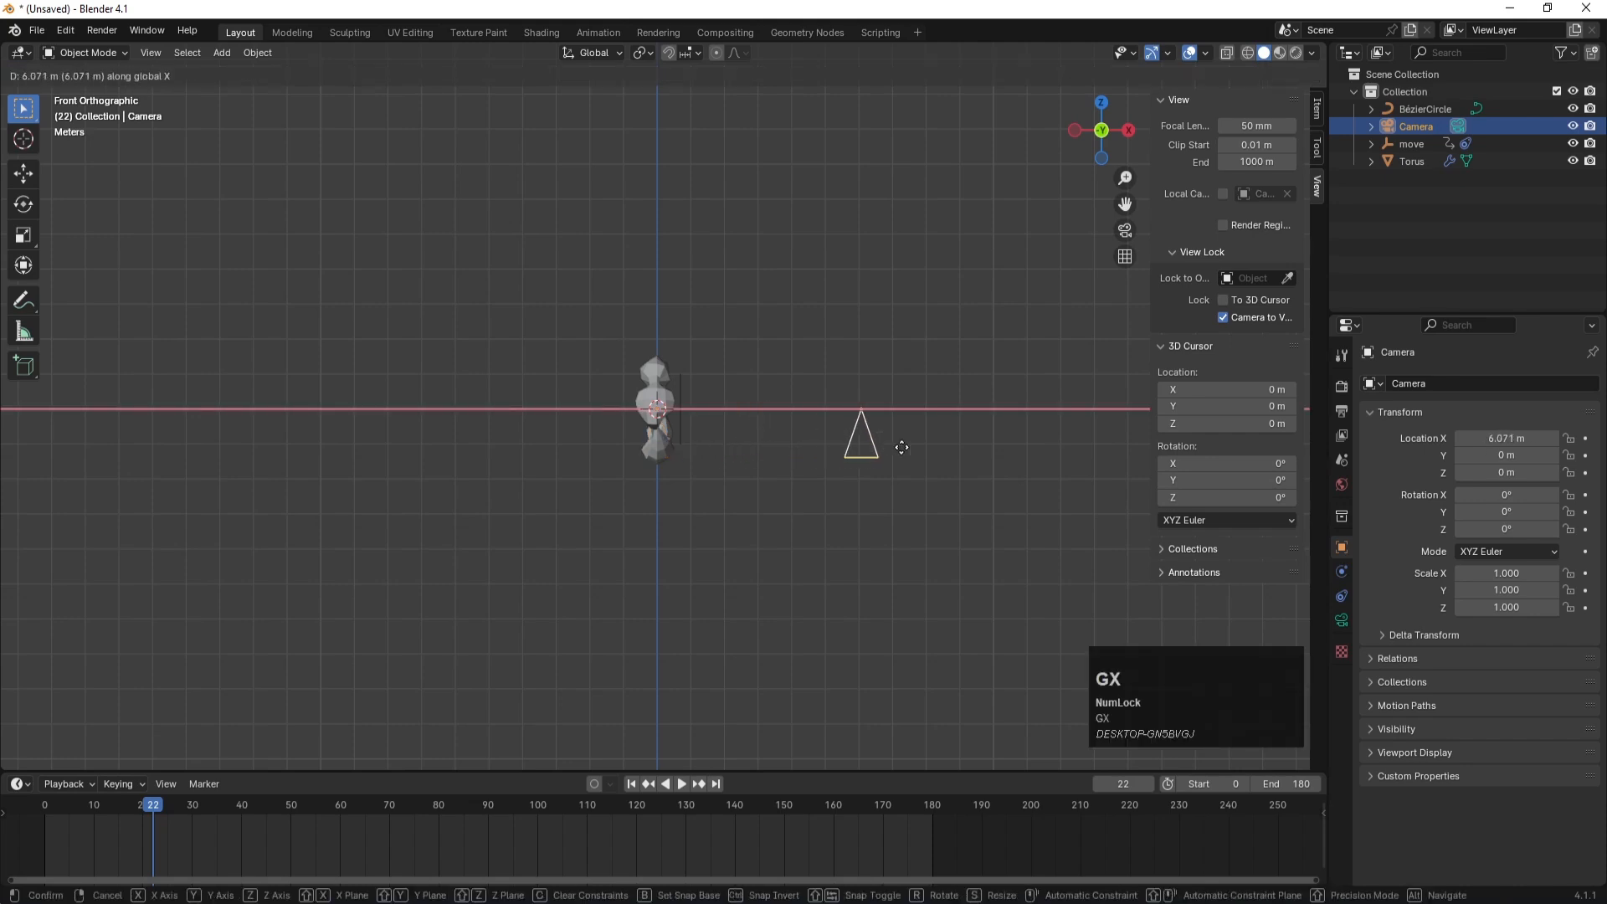
click(1041, 461)
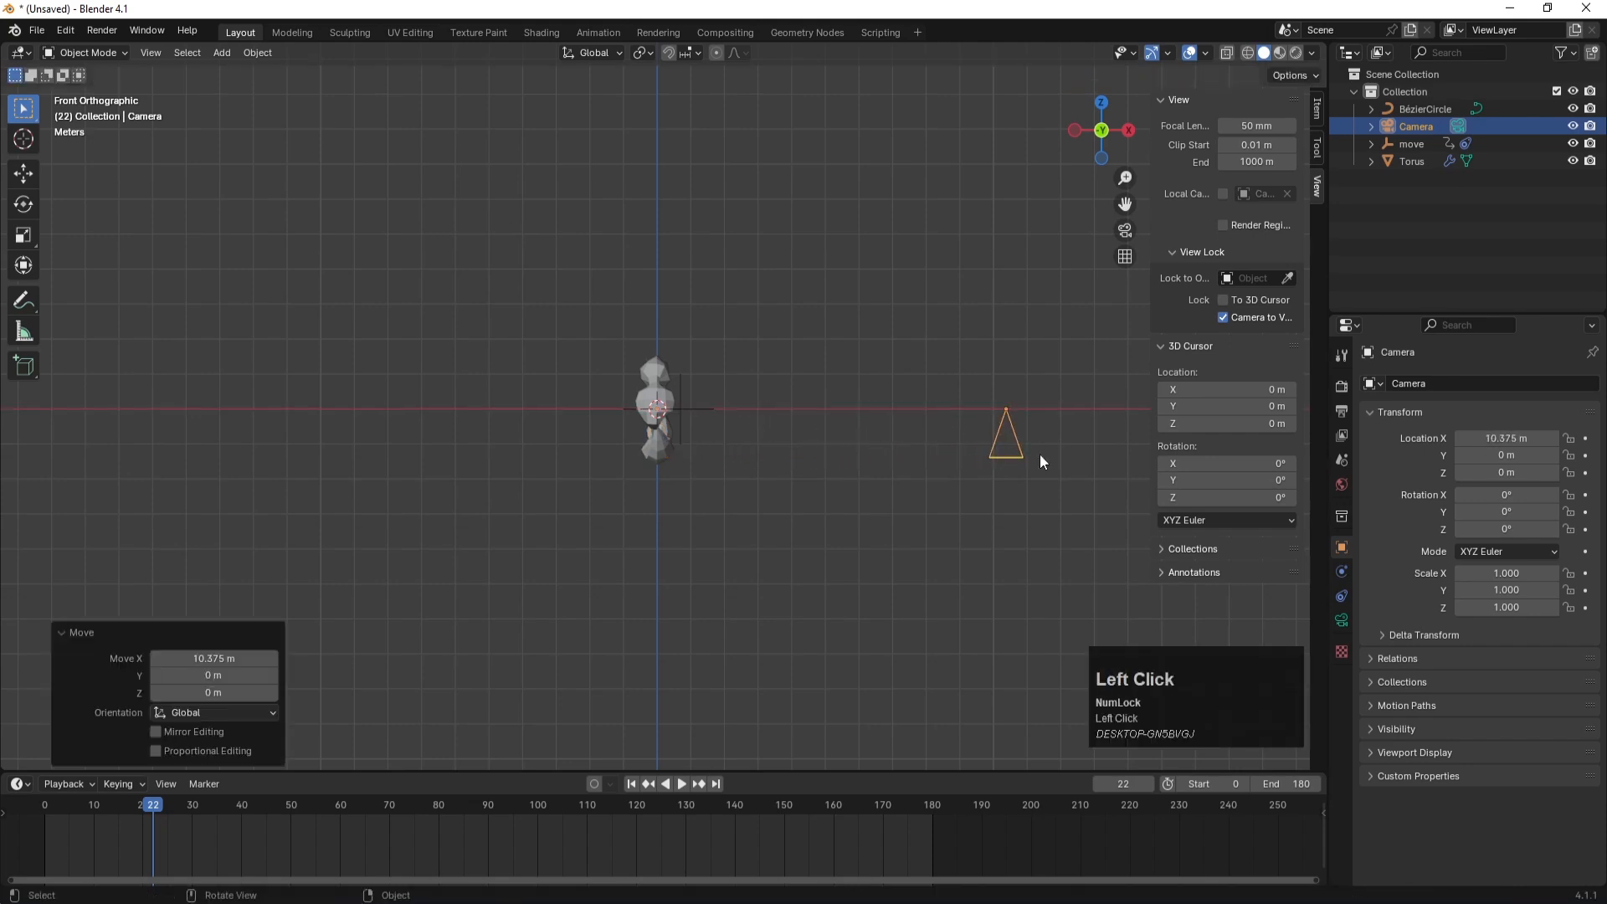
- Turn the camera toward the torus with rotation X 0°, Y 90° and Z 0°, and check the framing through the camera
key(r)
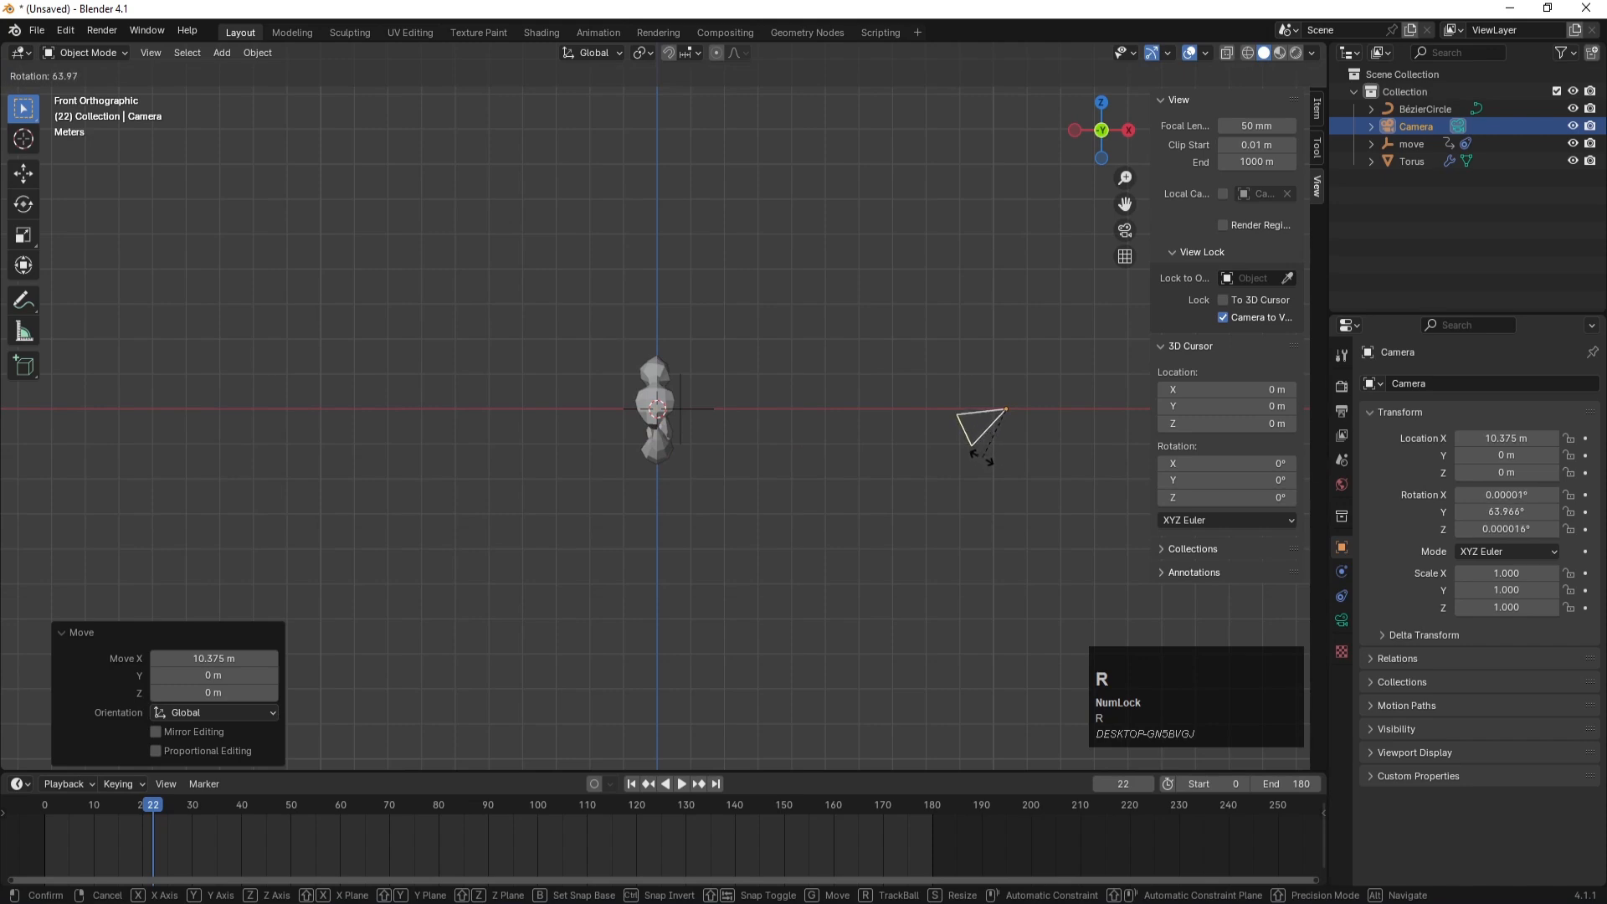
click(963, 442)
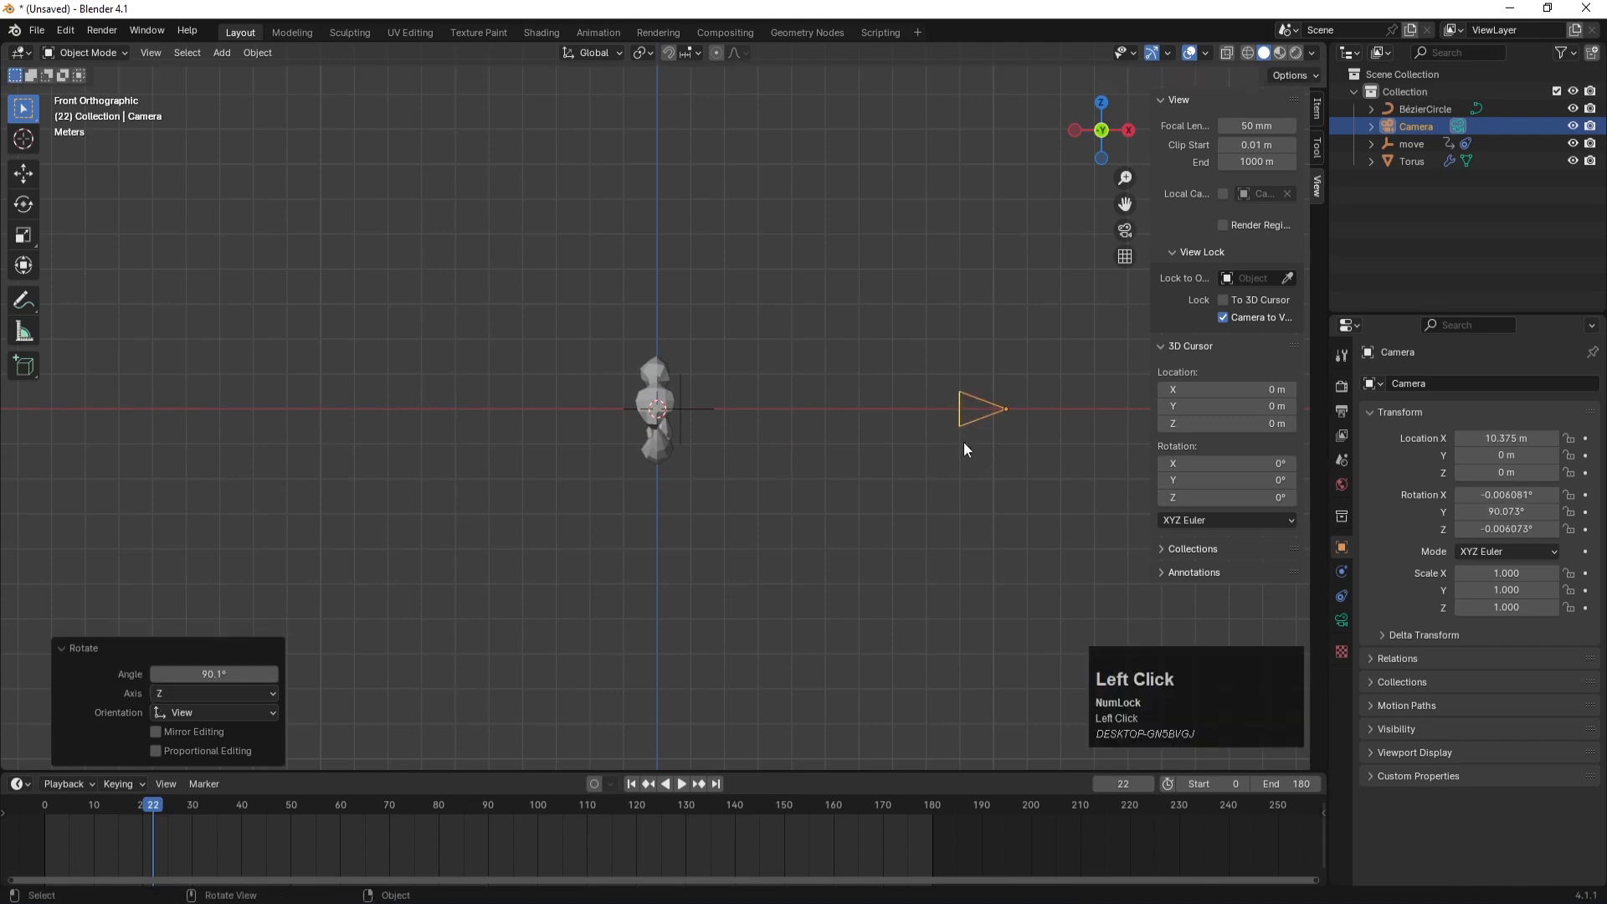
click(1543, 495)
text(0)
key(Return)
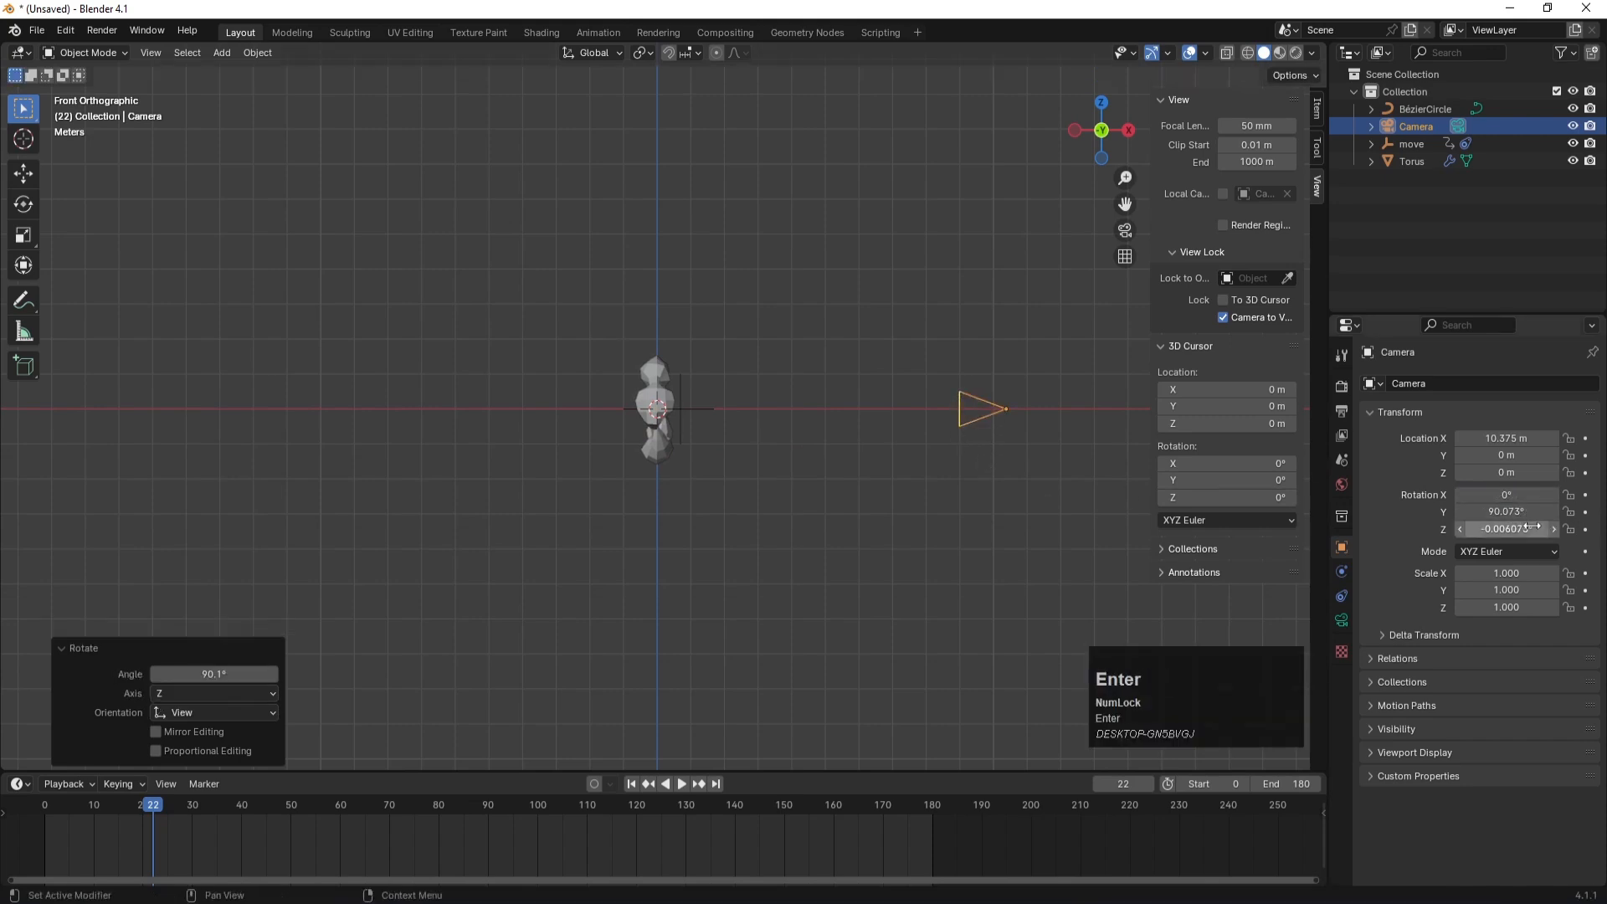
click(1524, 512)
text(90)
key(Return)
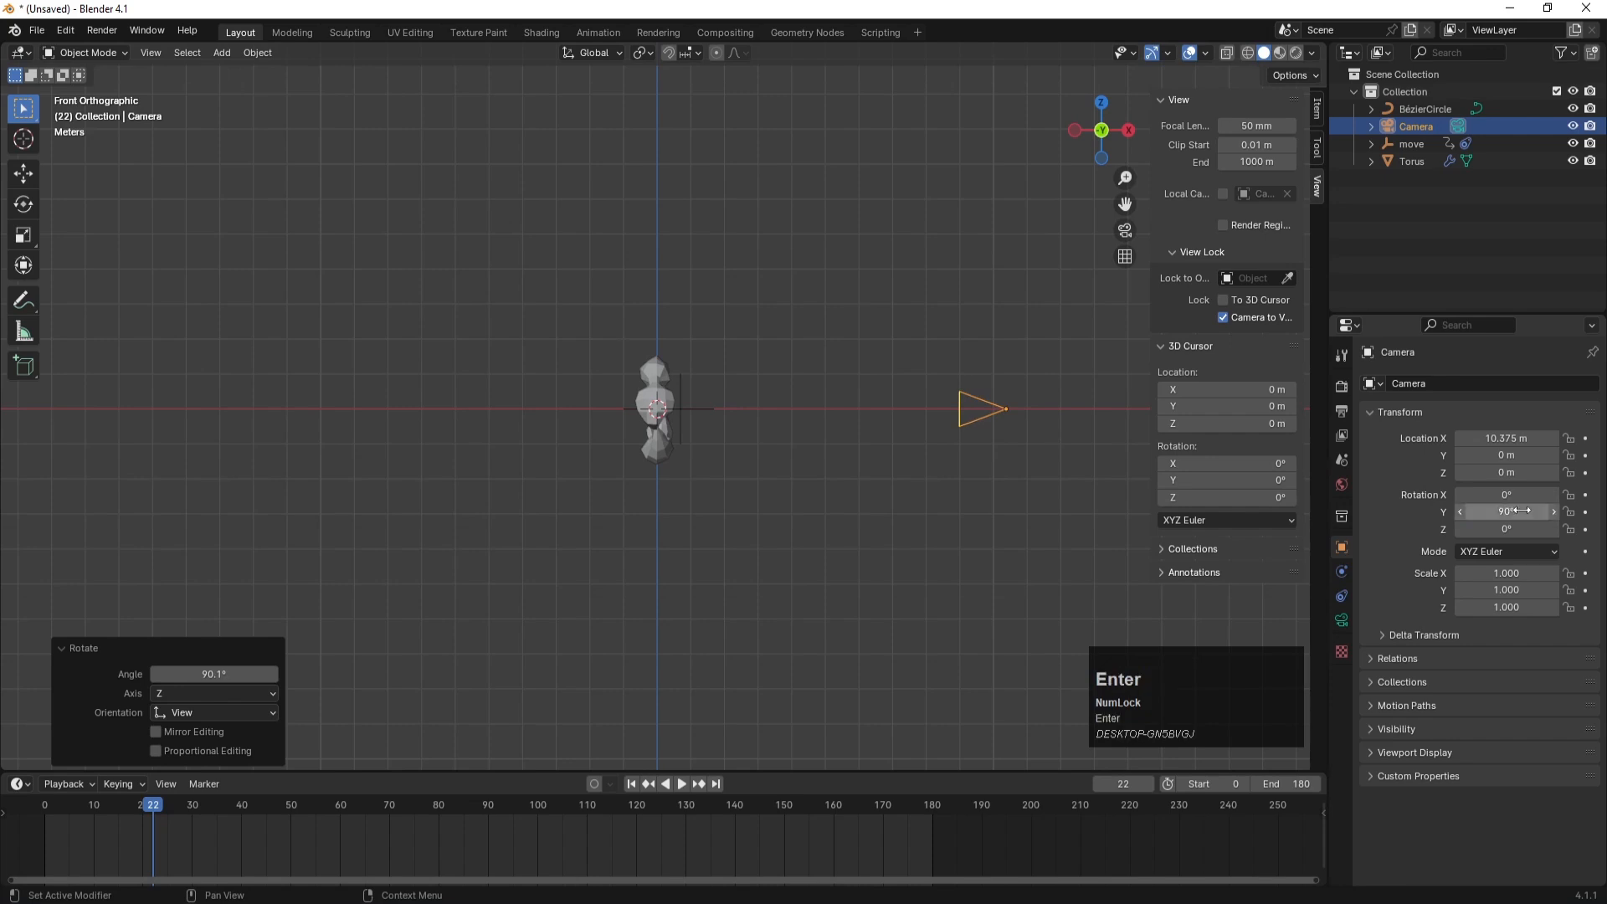
key(KP_0)
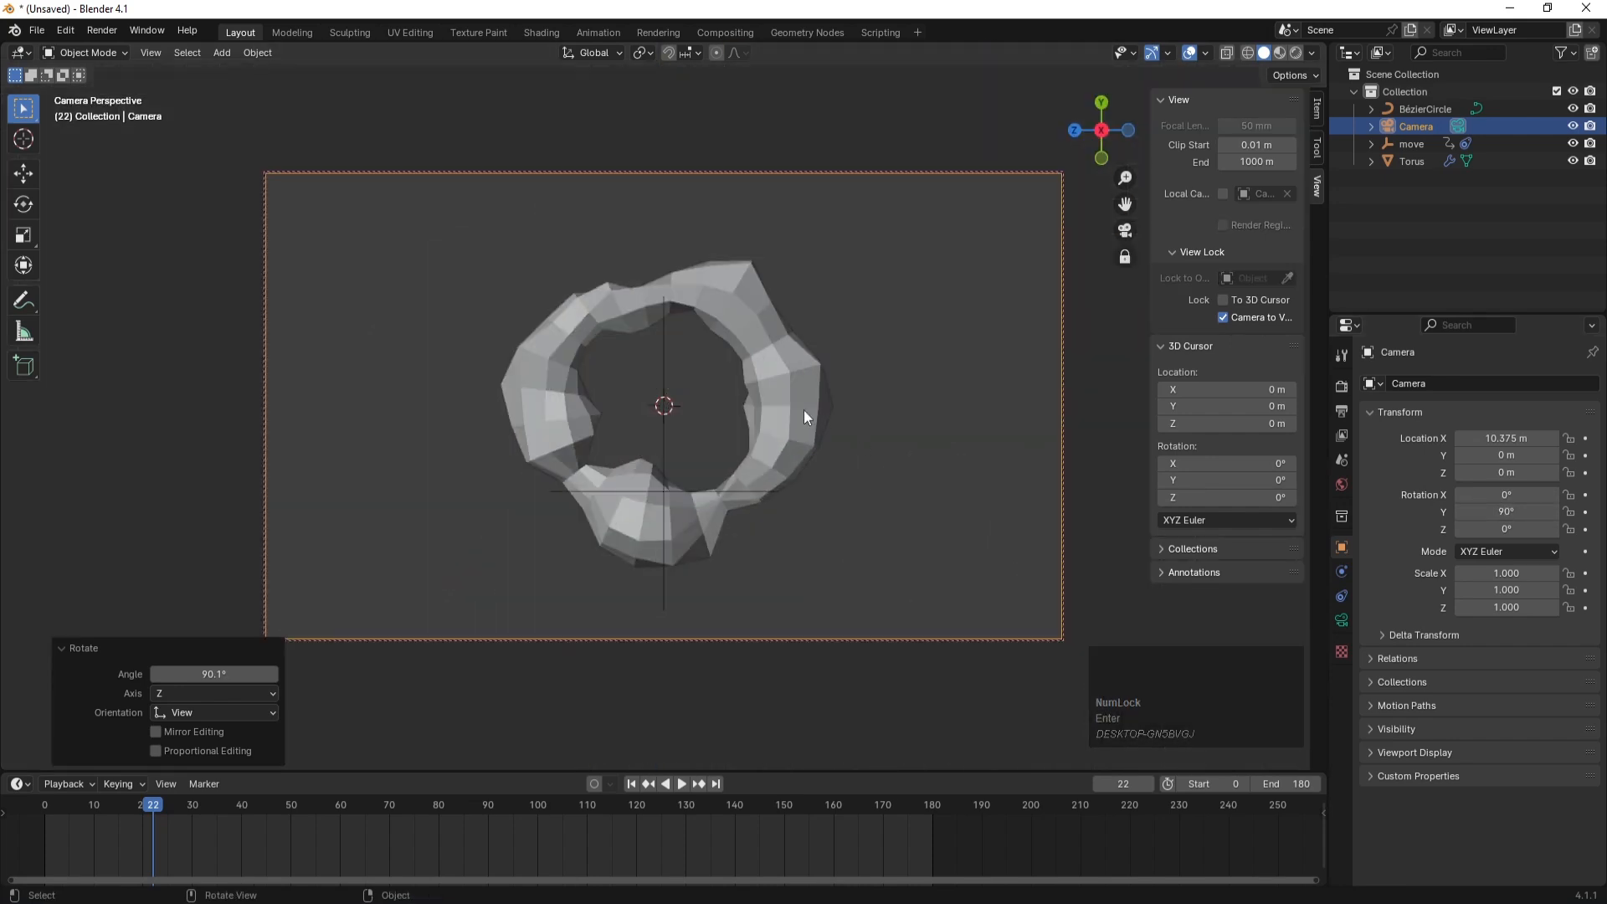
key(KP_1)
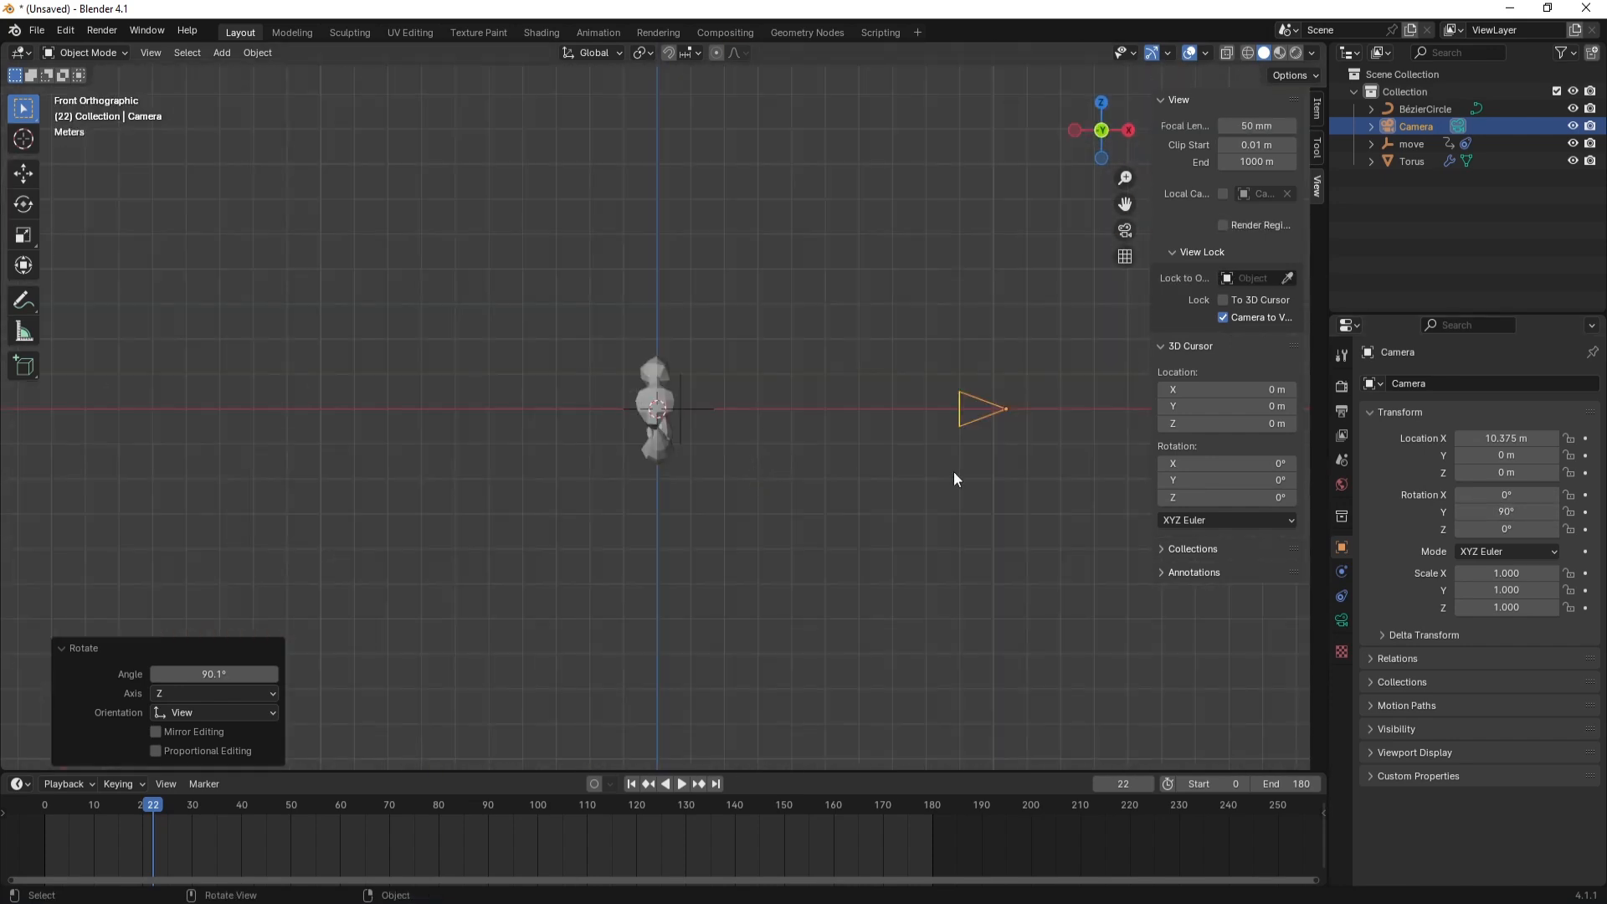
- Try a 23° X rotation on the camera, and set its X and Y rotation to 0°
middle_drag(847, 494, 922, 510)
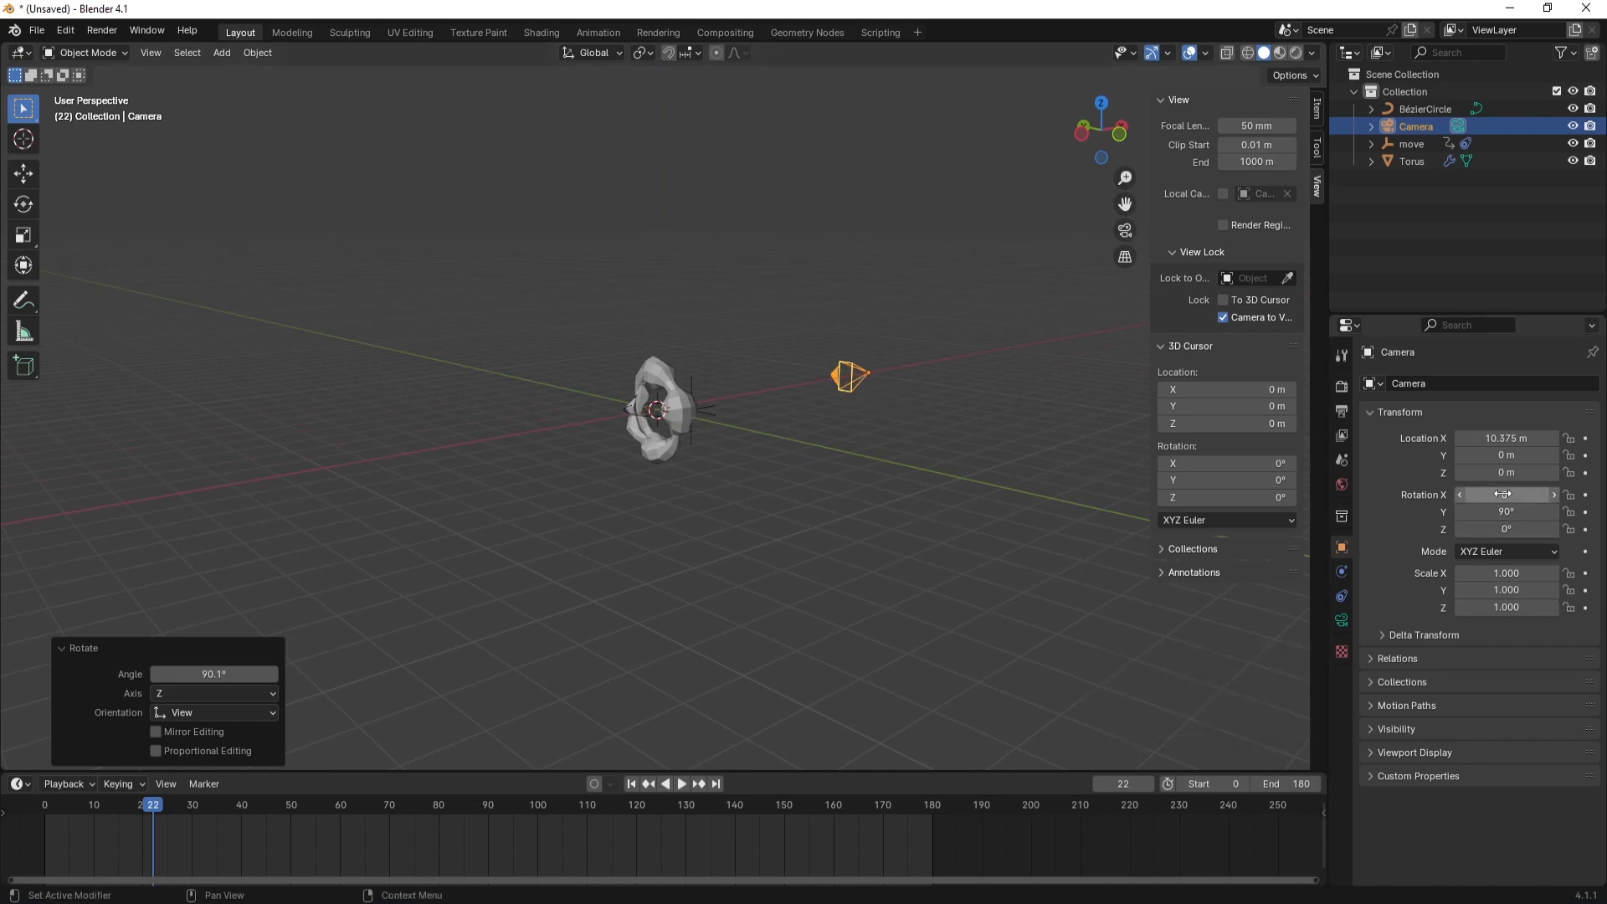
drag(1478, 495, 1486, 494)
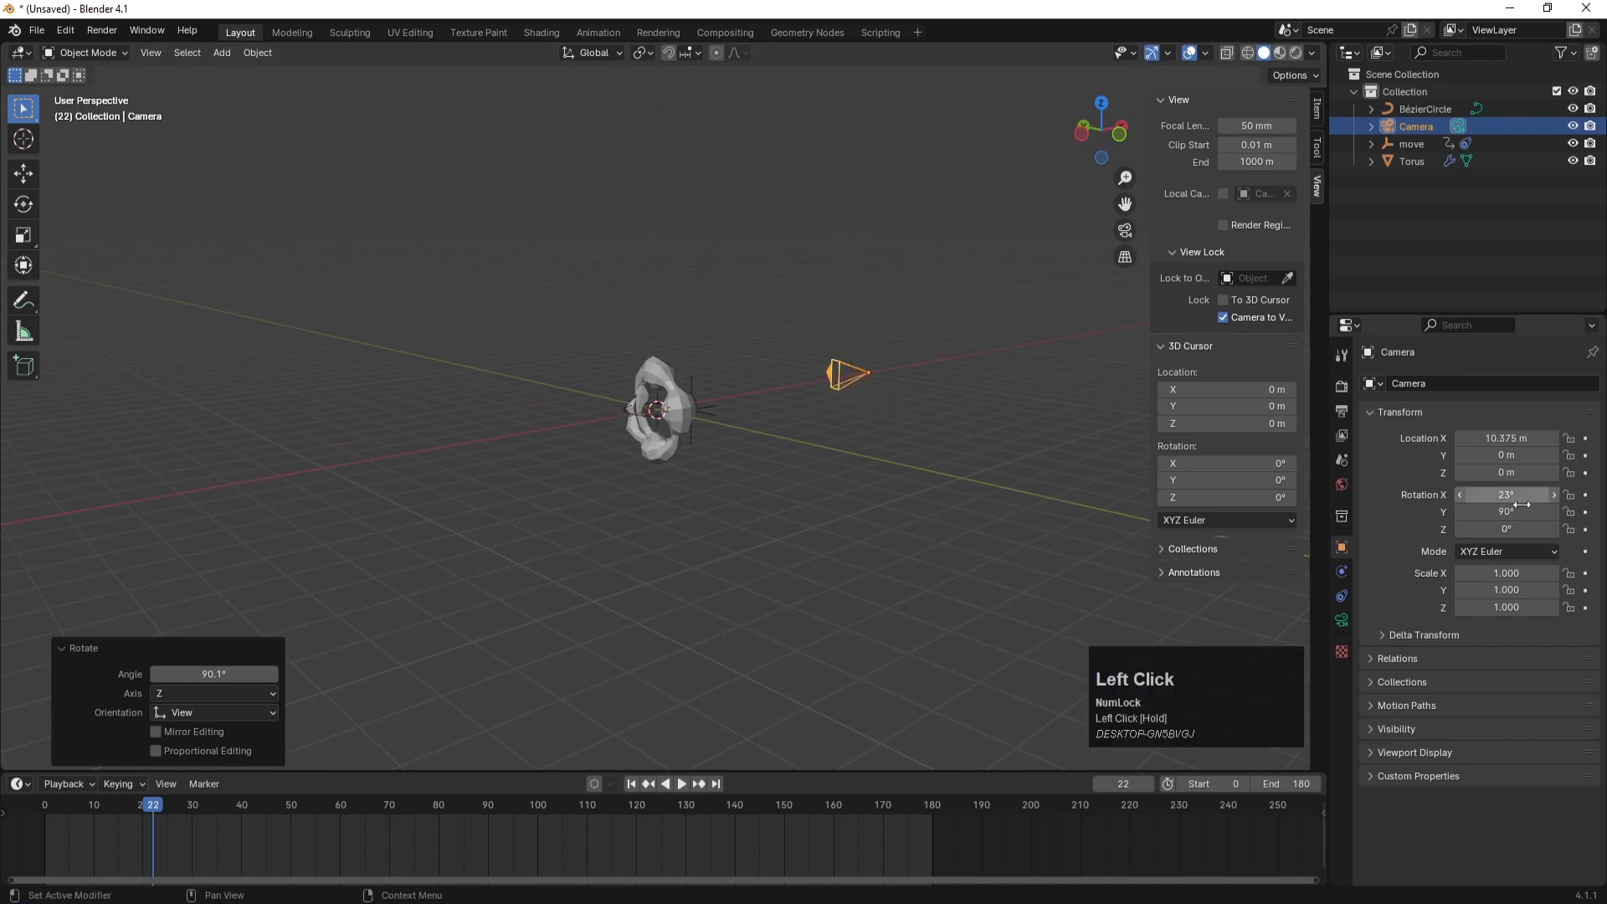
click(1507, 511)
text(0)
key(Return)
click(1507, 495)
text(0)
key(Return)
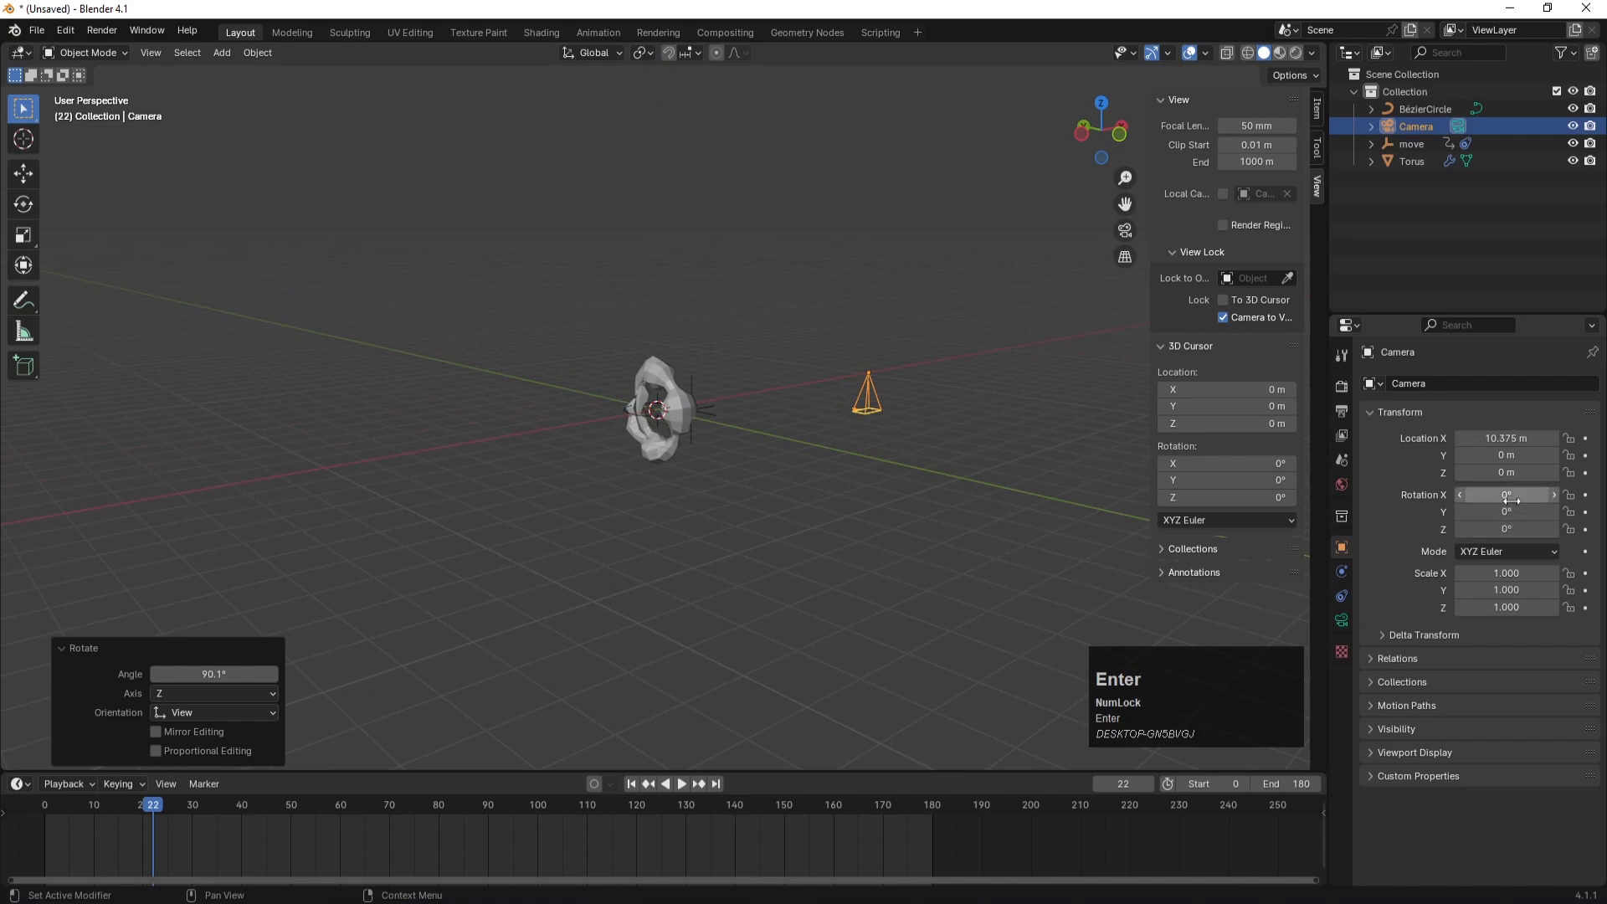
- Set the camera's X and Z rotation to 90° so that it faces the upright torus, and look through the camera
click(1508, 495)
key(Return)
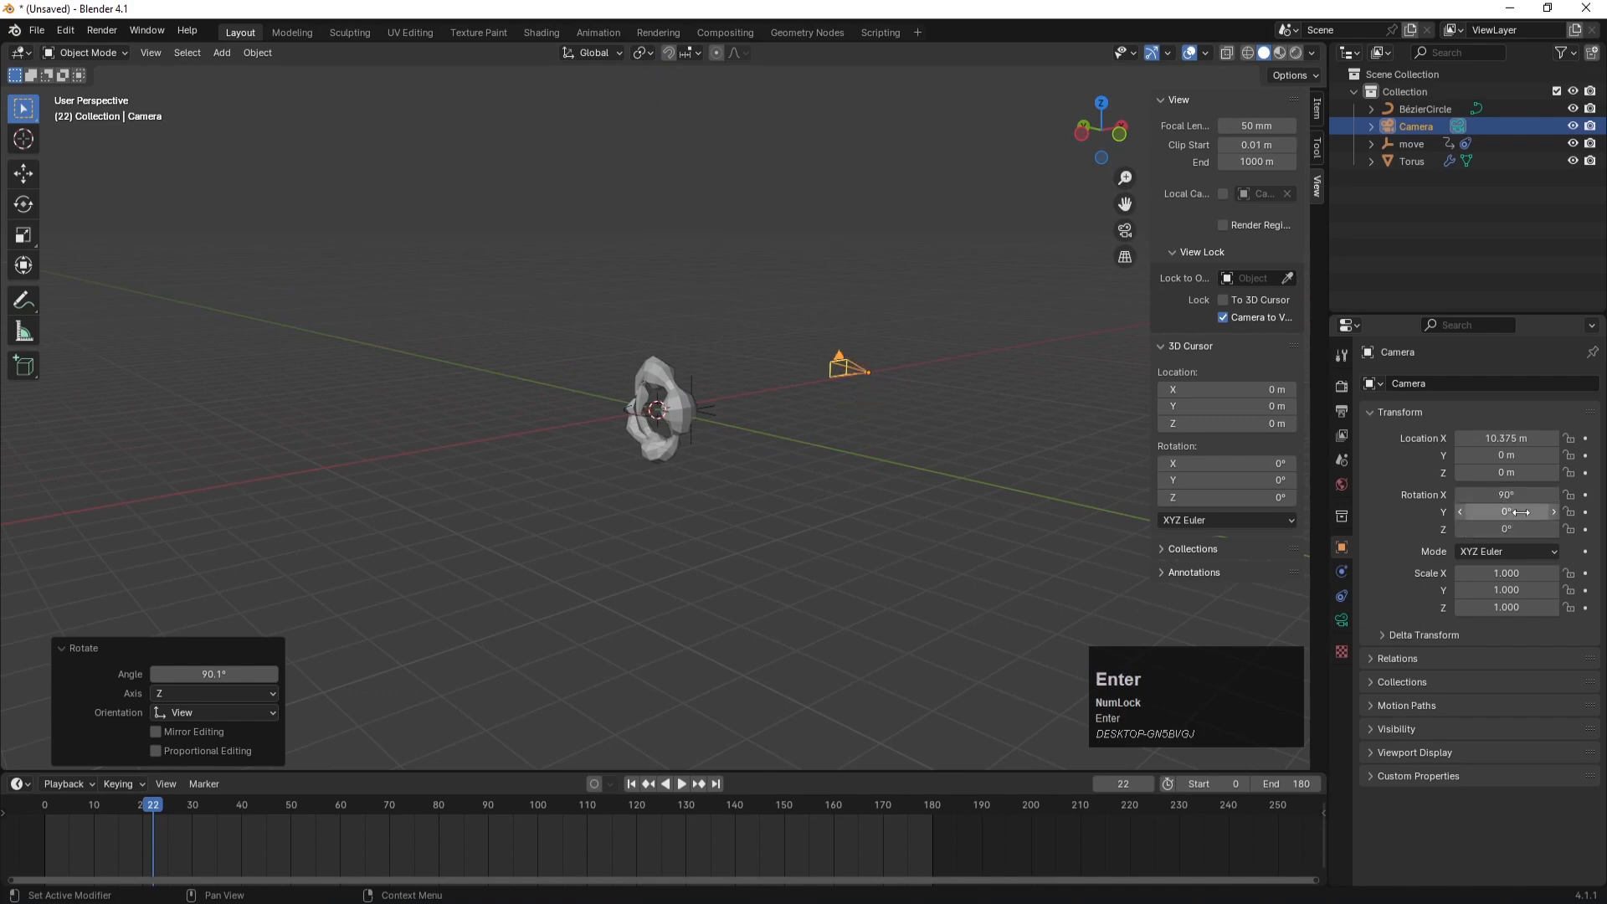
drag(1513, 529, 1473, 529)
click(1517, 529)
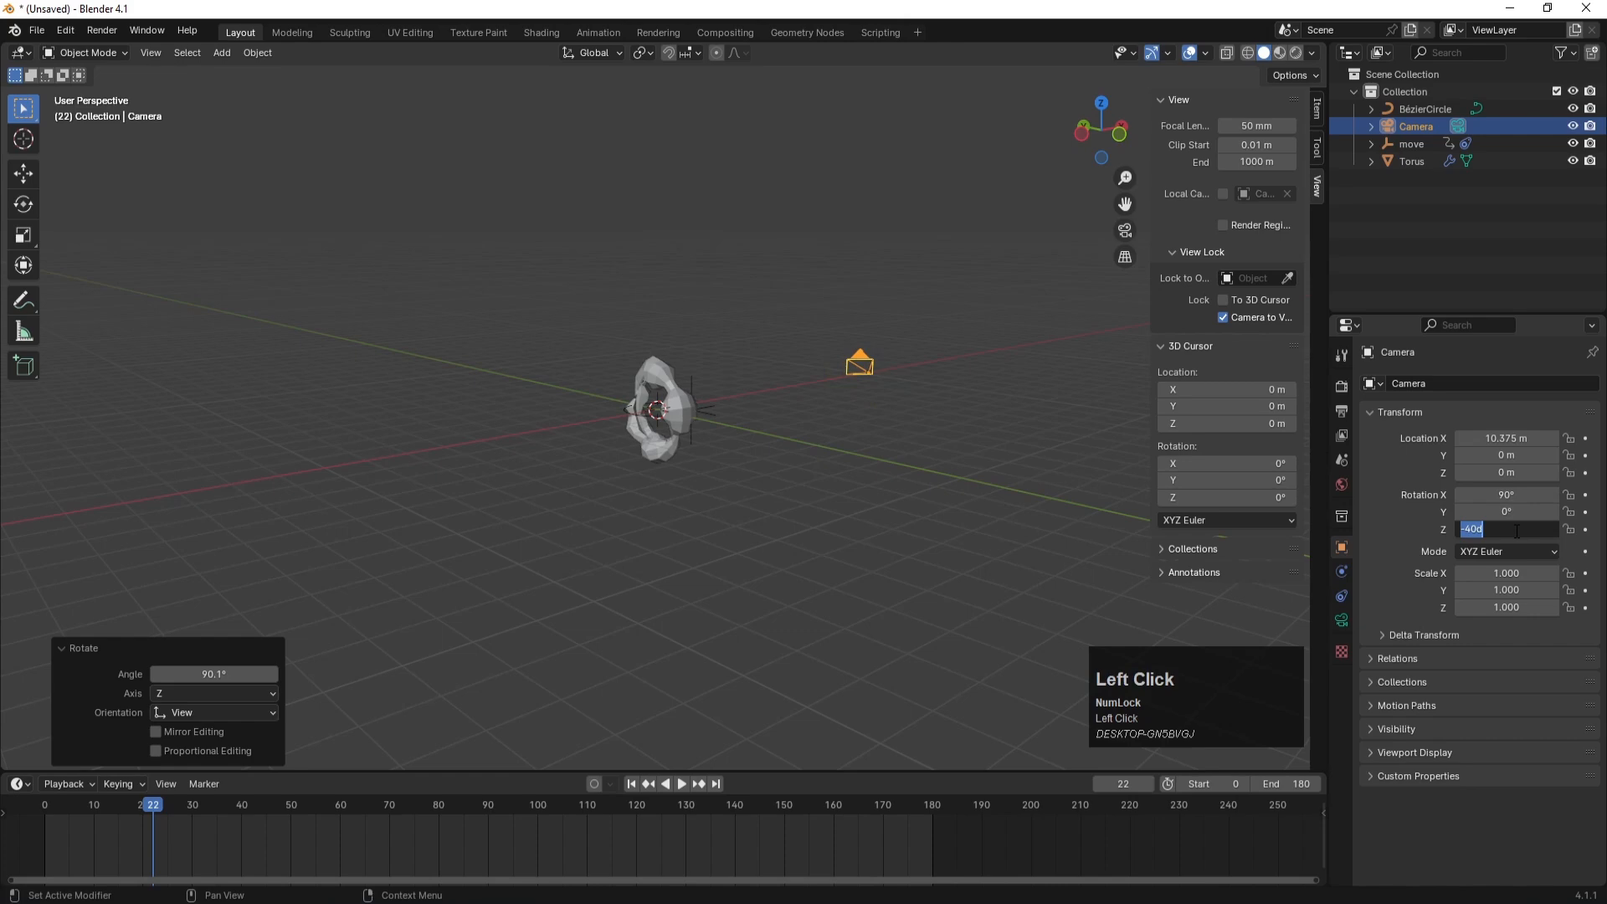
text(90)
key(Return)
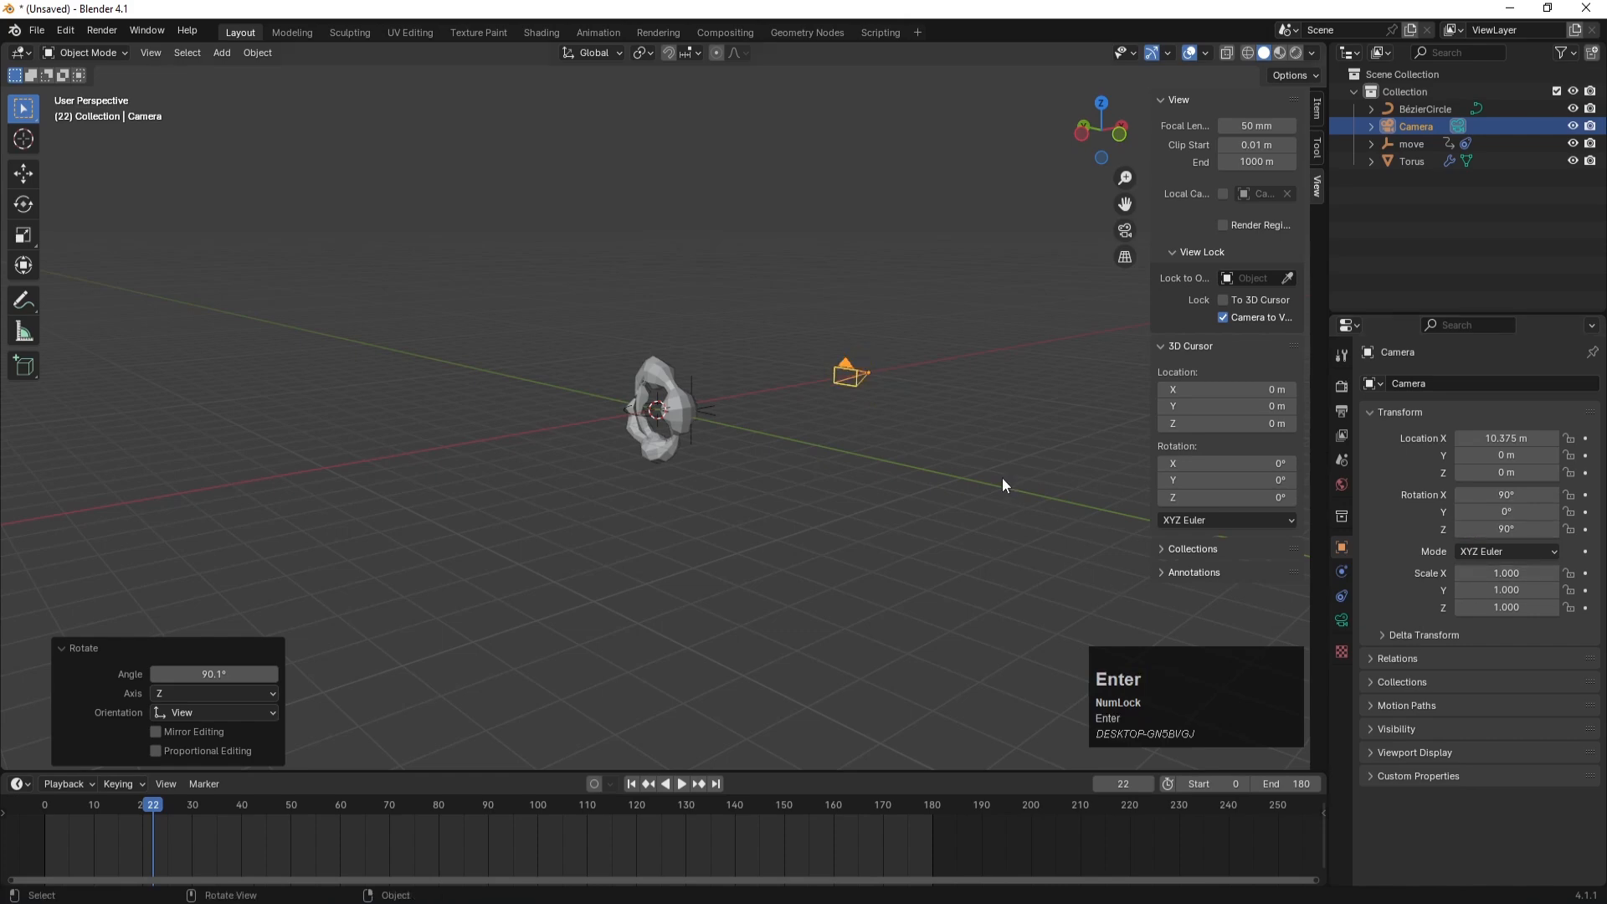
middle_drag(1002, 477, 771, 455)
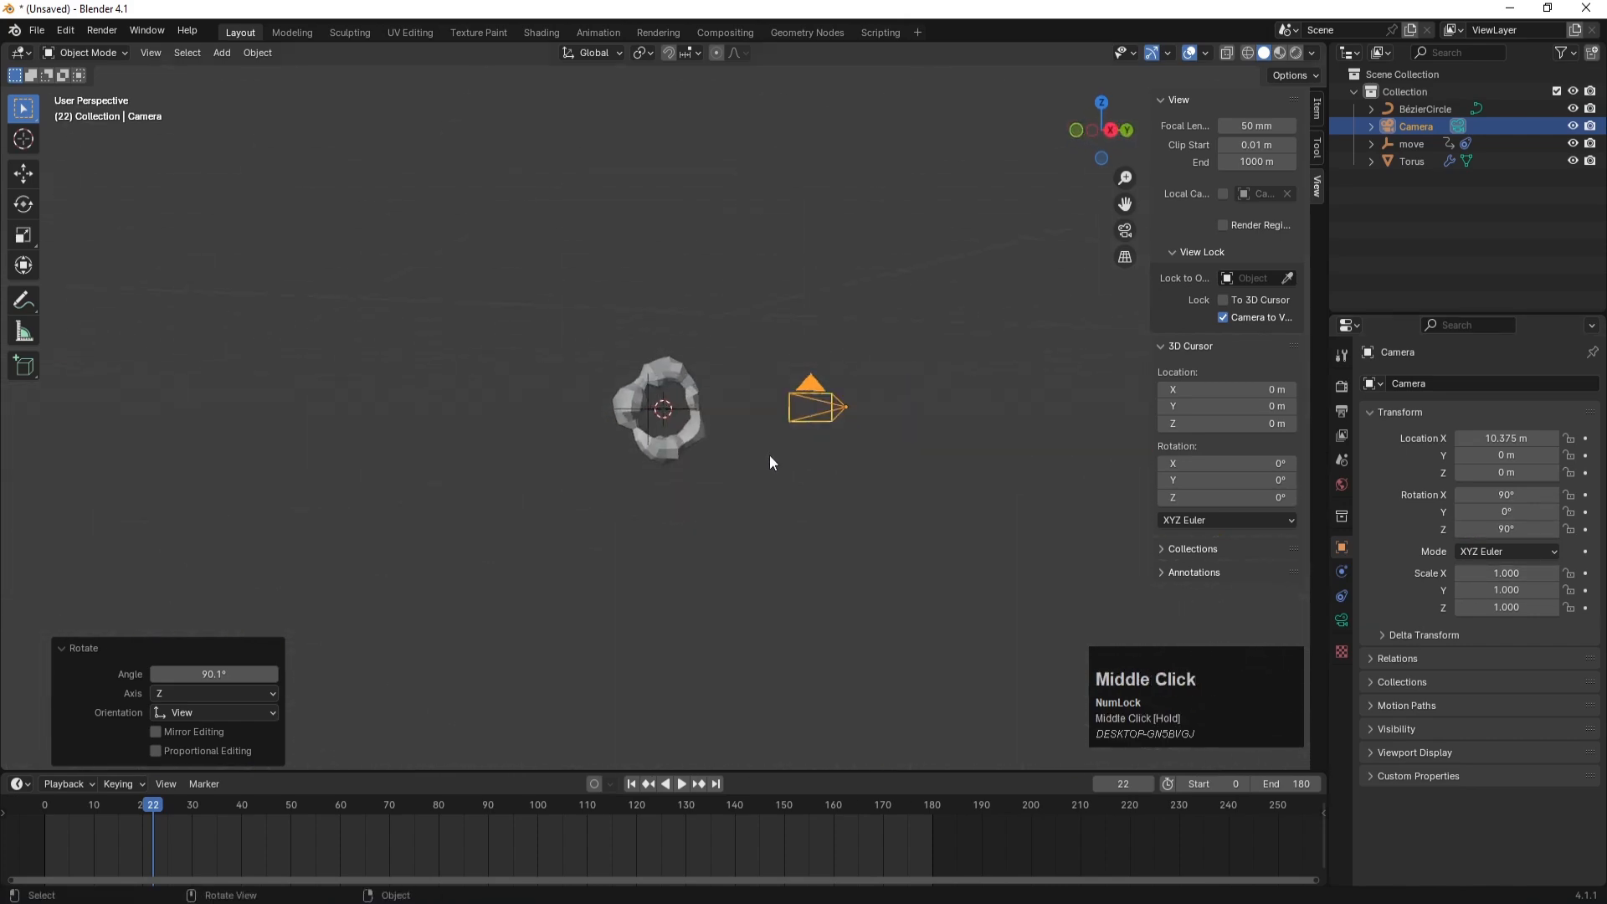
key(KP_0)
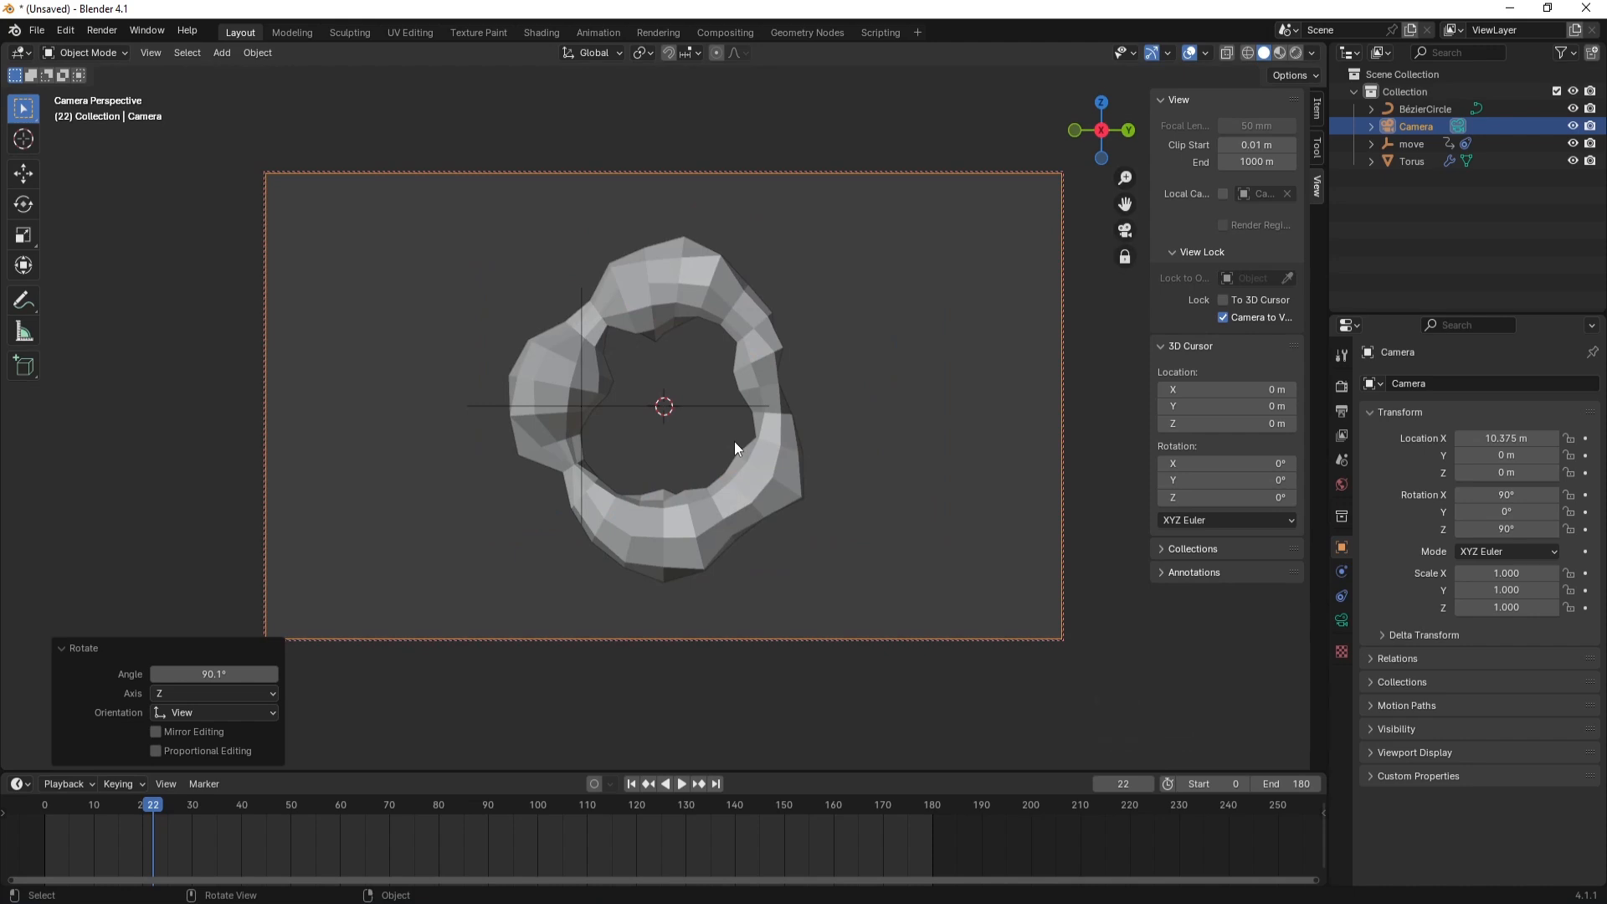
- Set the camera's X location to 10 m
click(1519, 437)
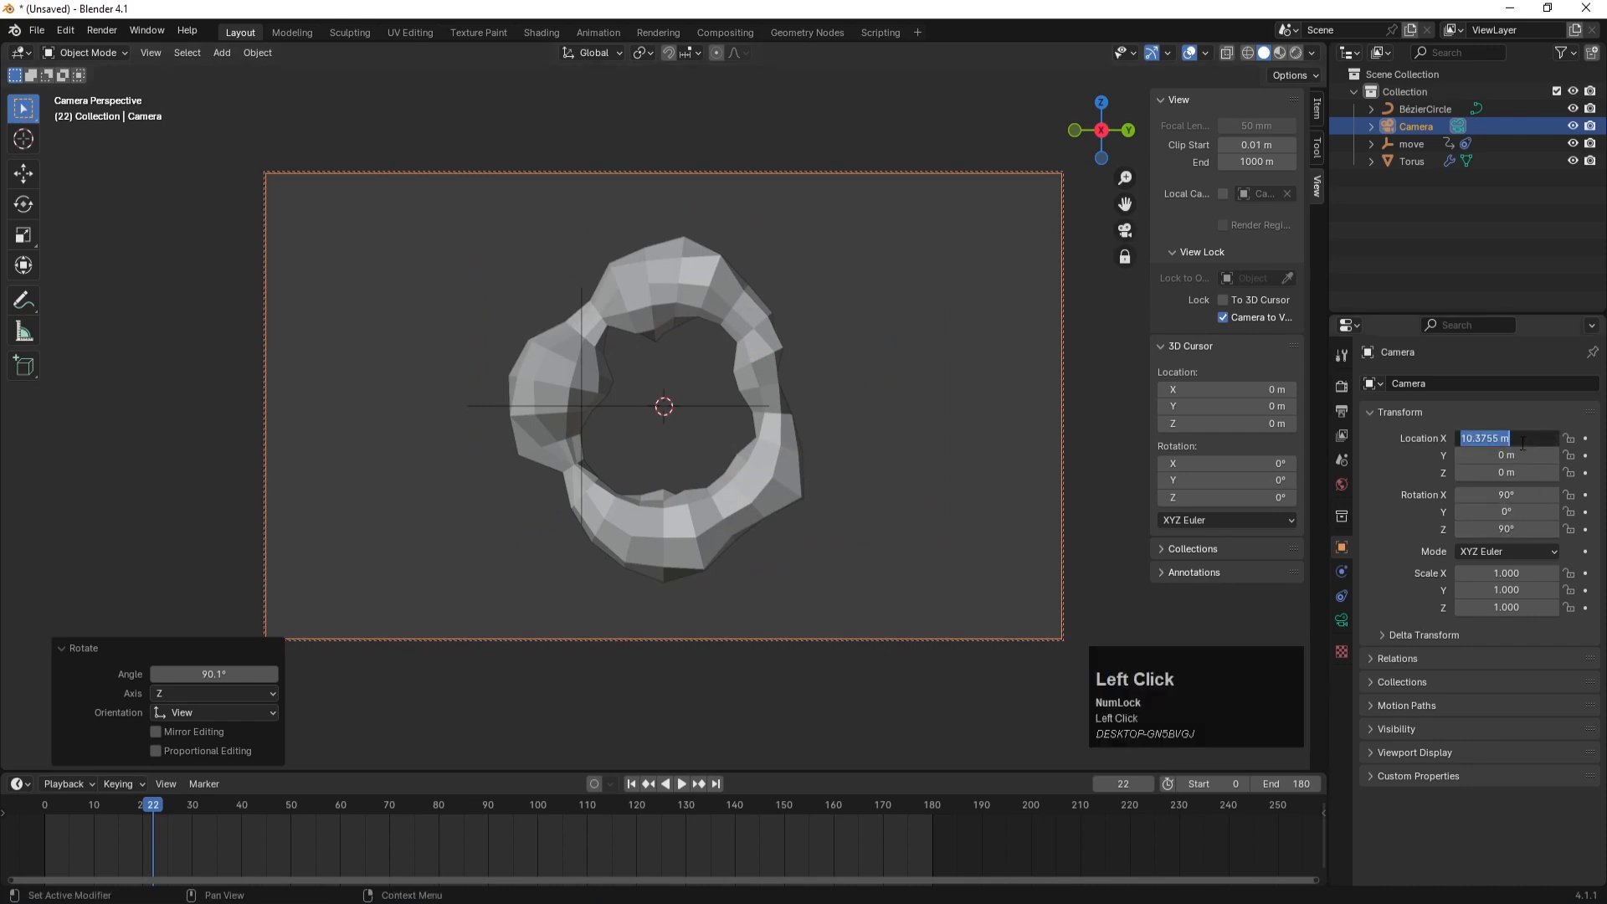
text(10)
key(Return)
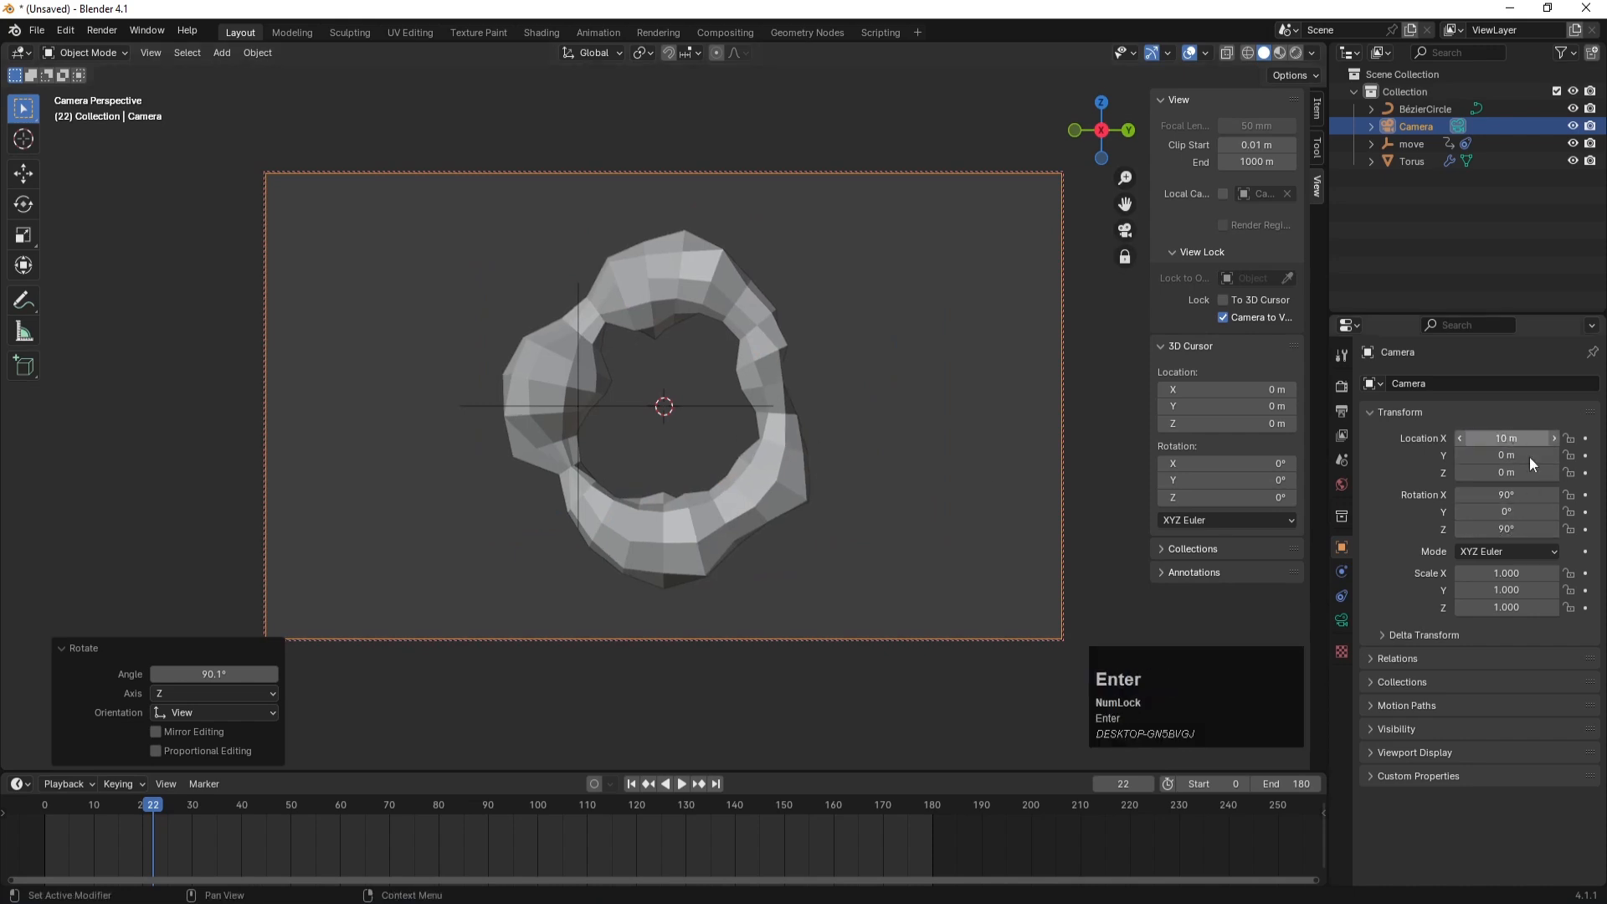
- Play the animation briefly through the camera, stop it, return to frame 0 and select the torus
click(924, 420)
click(677, 785)
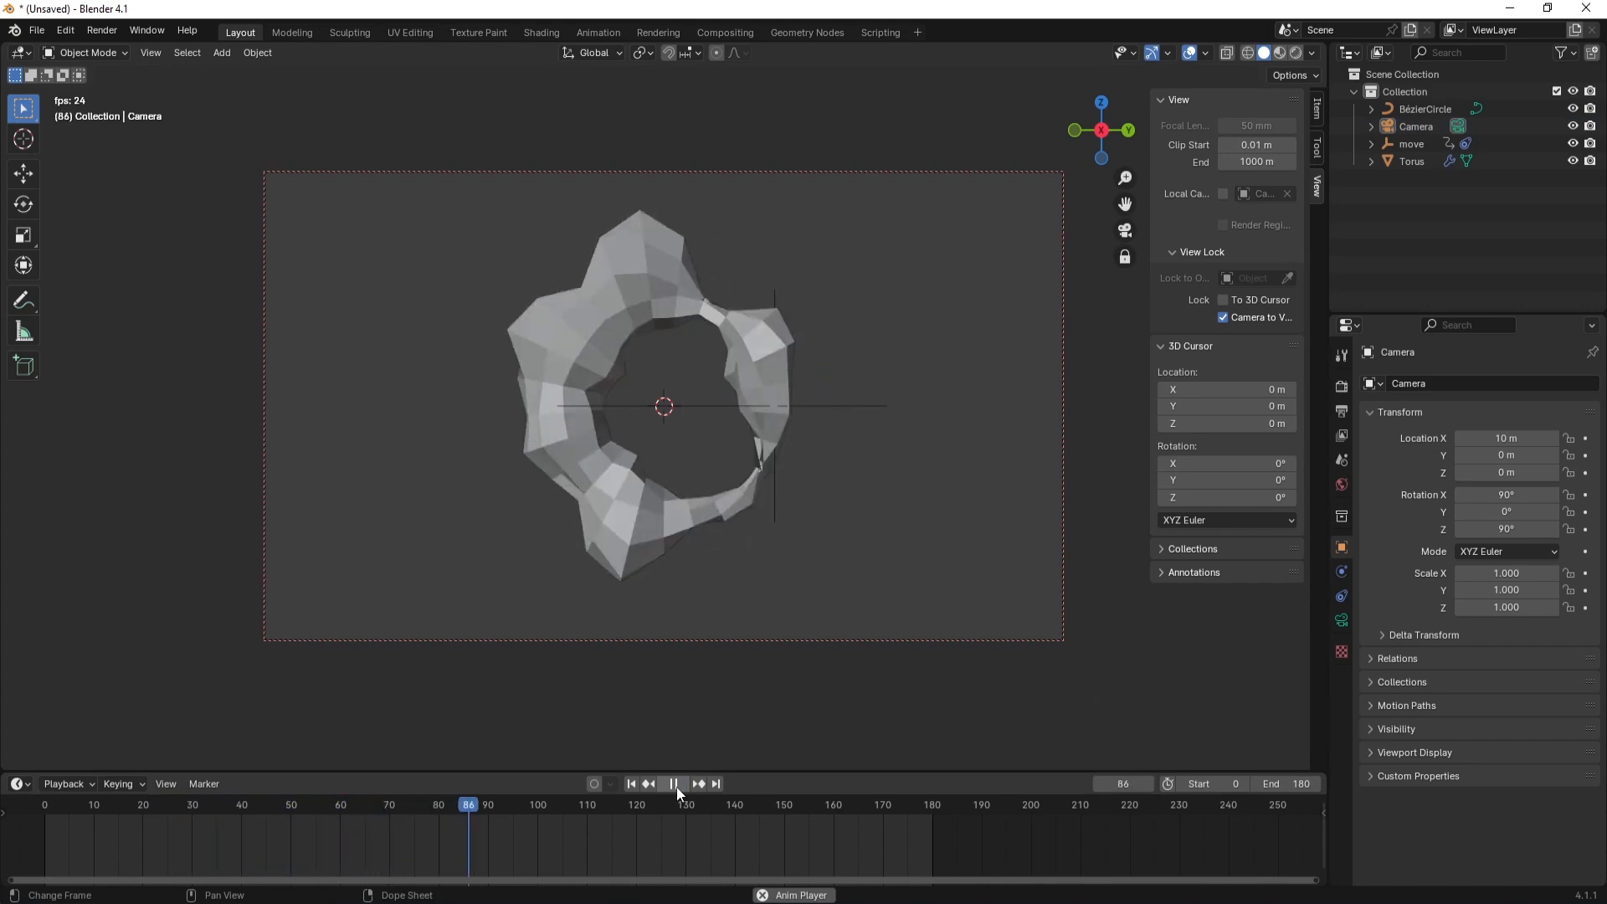
key(Num_Lock)
click(674, 785)
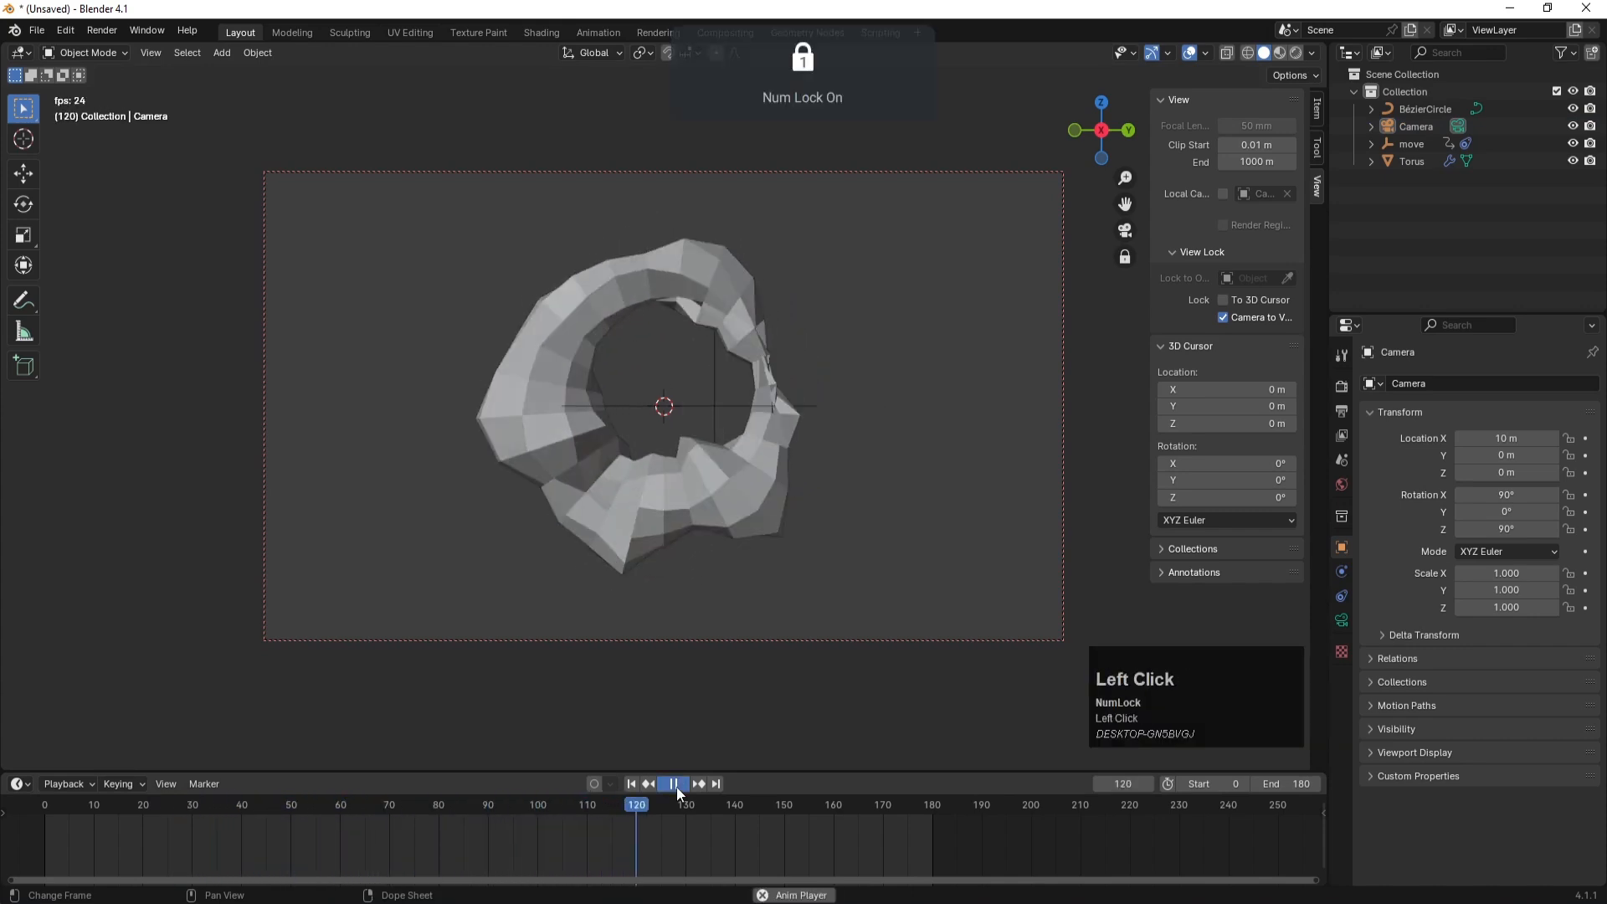
click(631, 783)
click(735, 525)
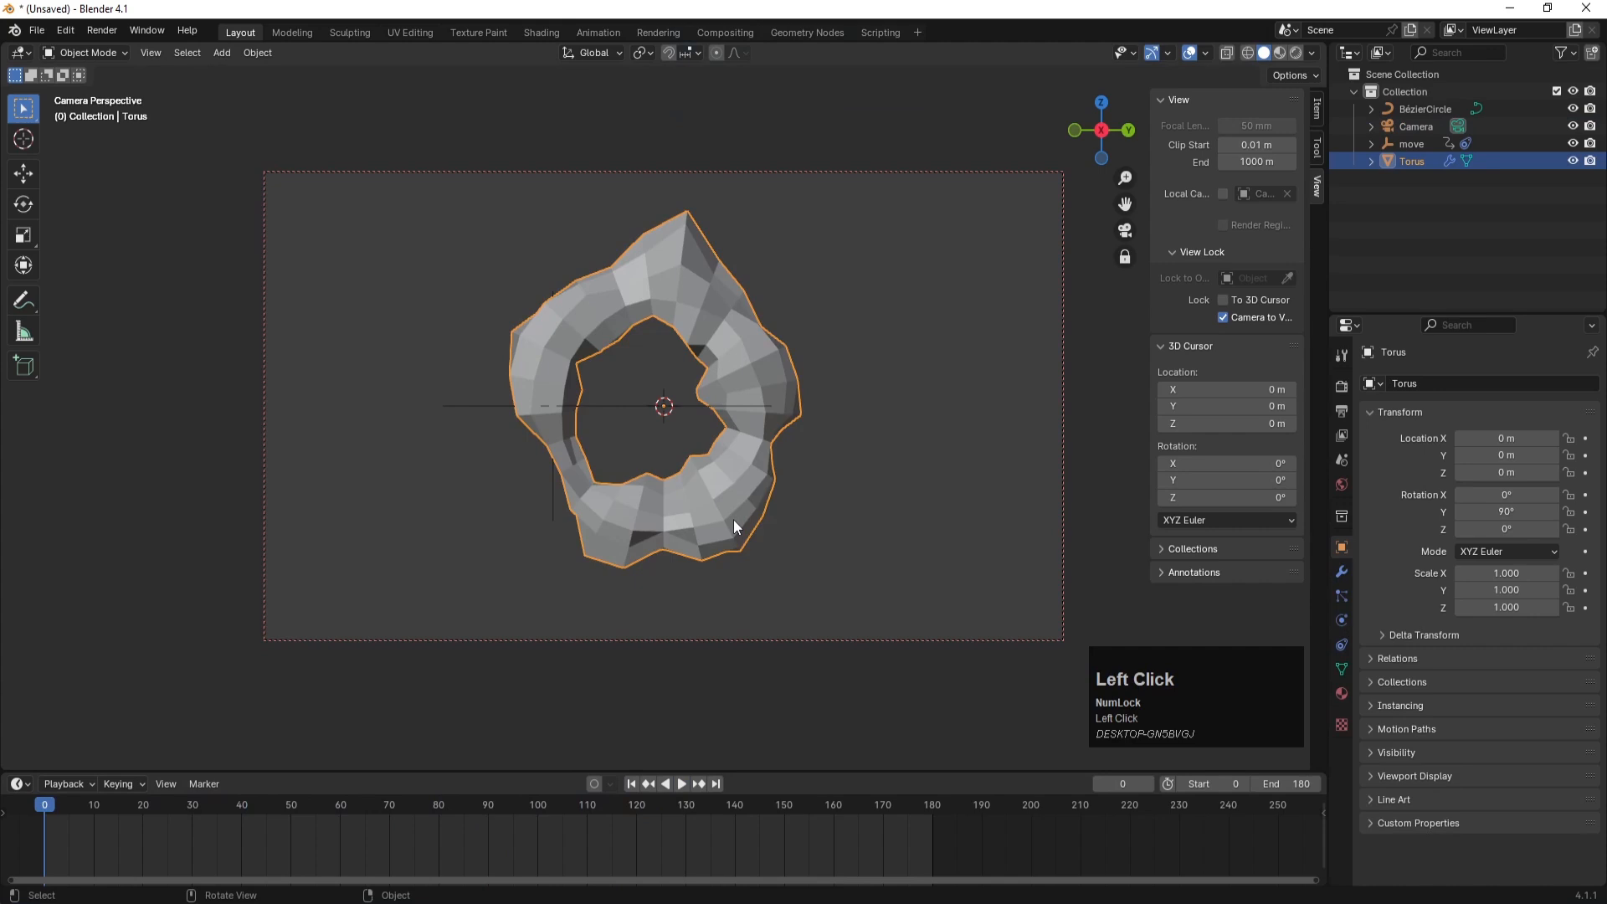
- Try other Y and Z rotations on the torus, and set Z to 0° and Y to 90°
drag(1540, 529, 1489, 511)
click(1507, 529)
text(0)
key(Return)
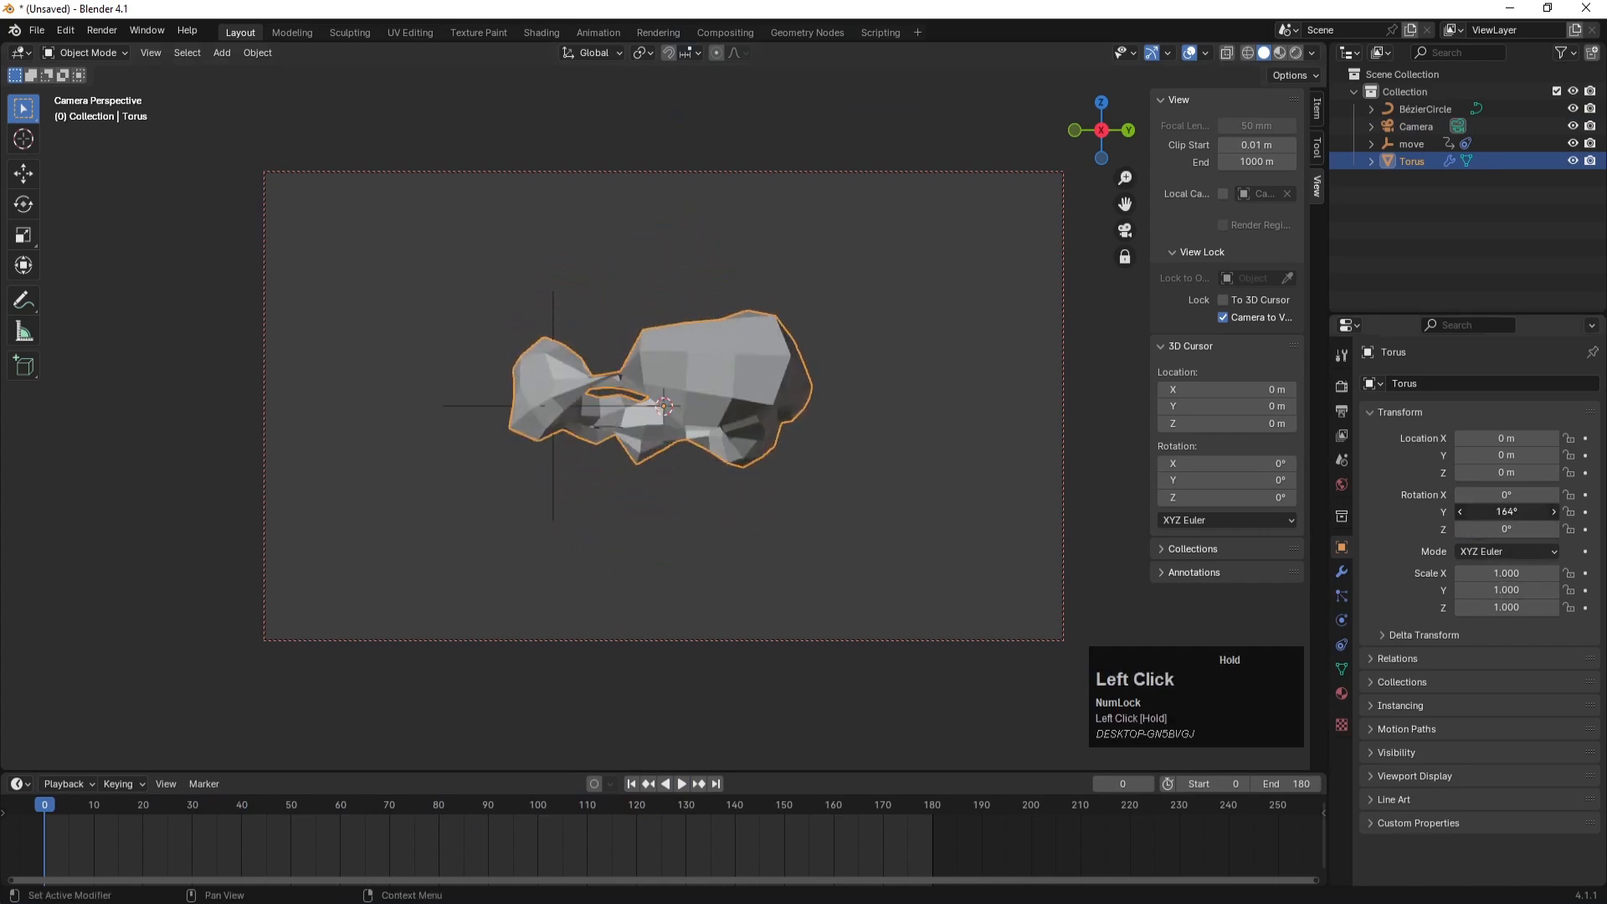
click(1506, 511)
text(0)
key(Return)
click(1512, 509)
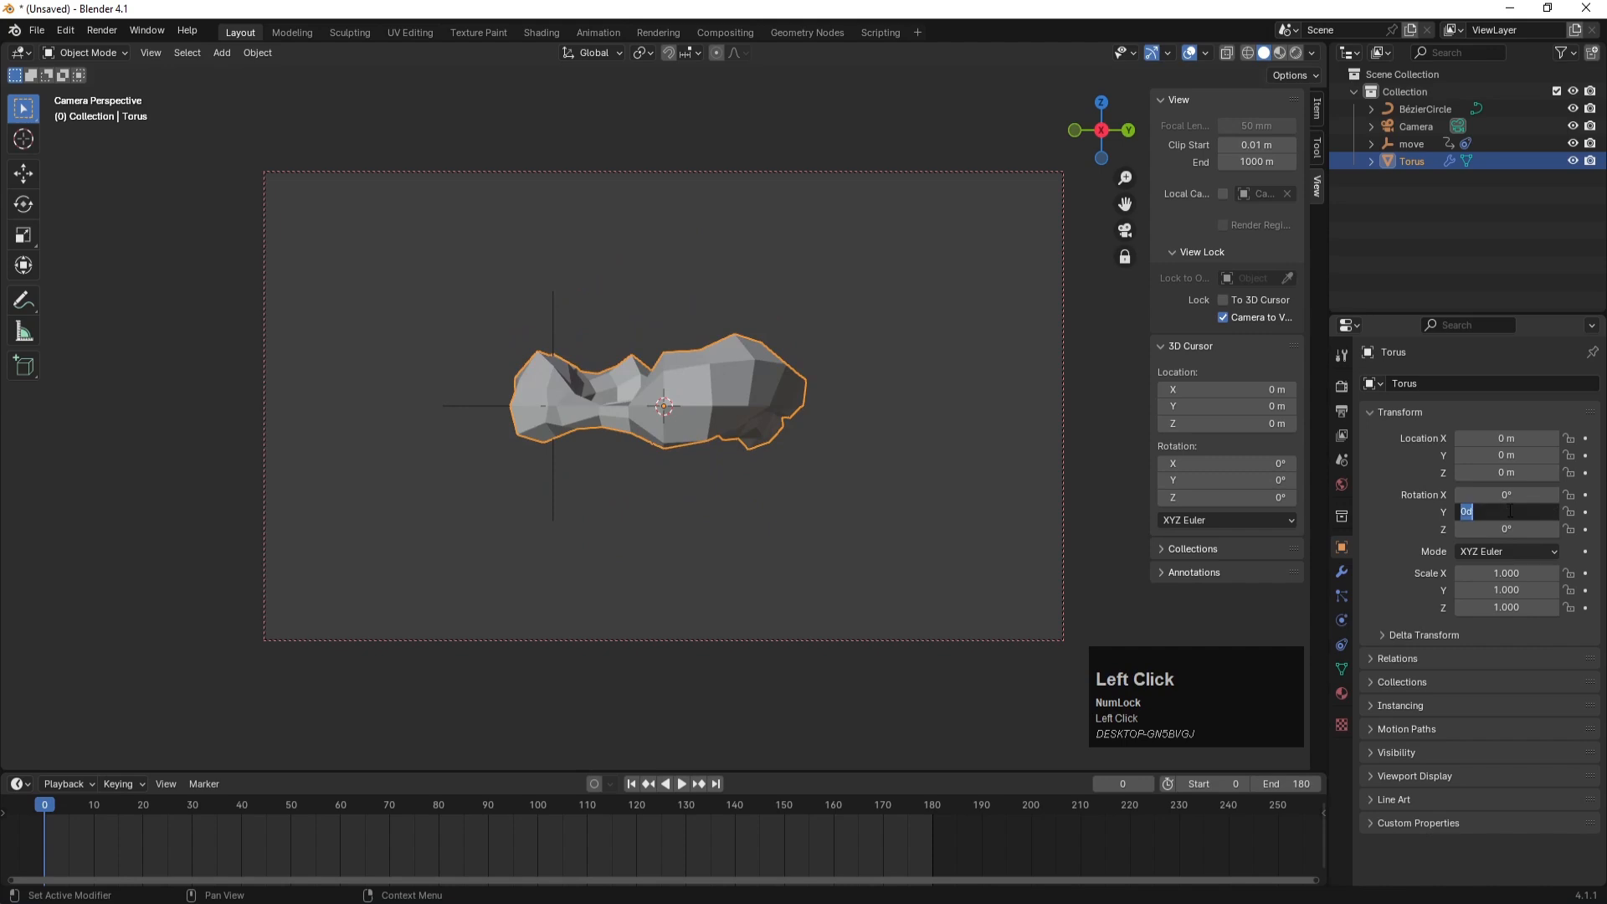
text(90)
key(Return)
- Try a 50° X rotation on the torus and set it to 0°
drag(1507, 494, 1504, 501)
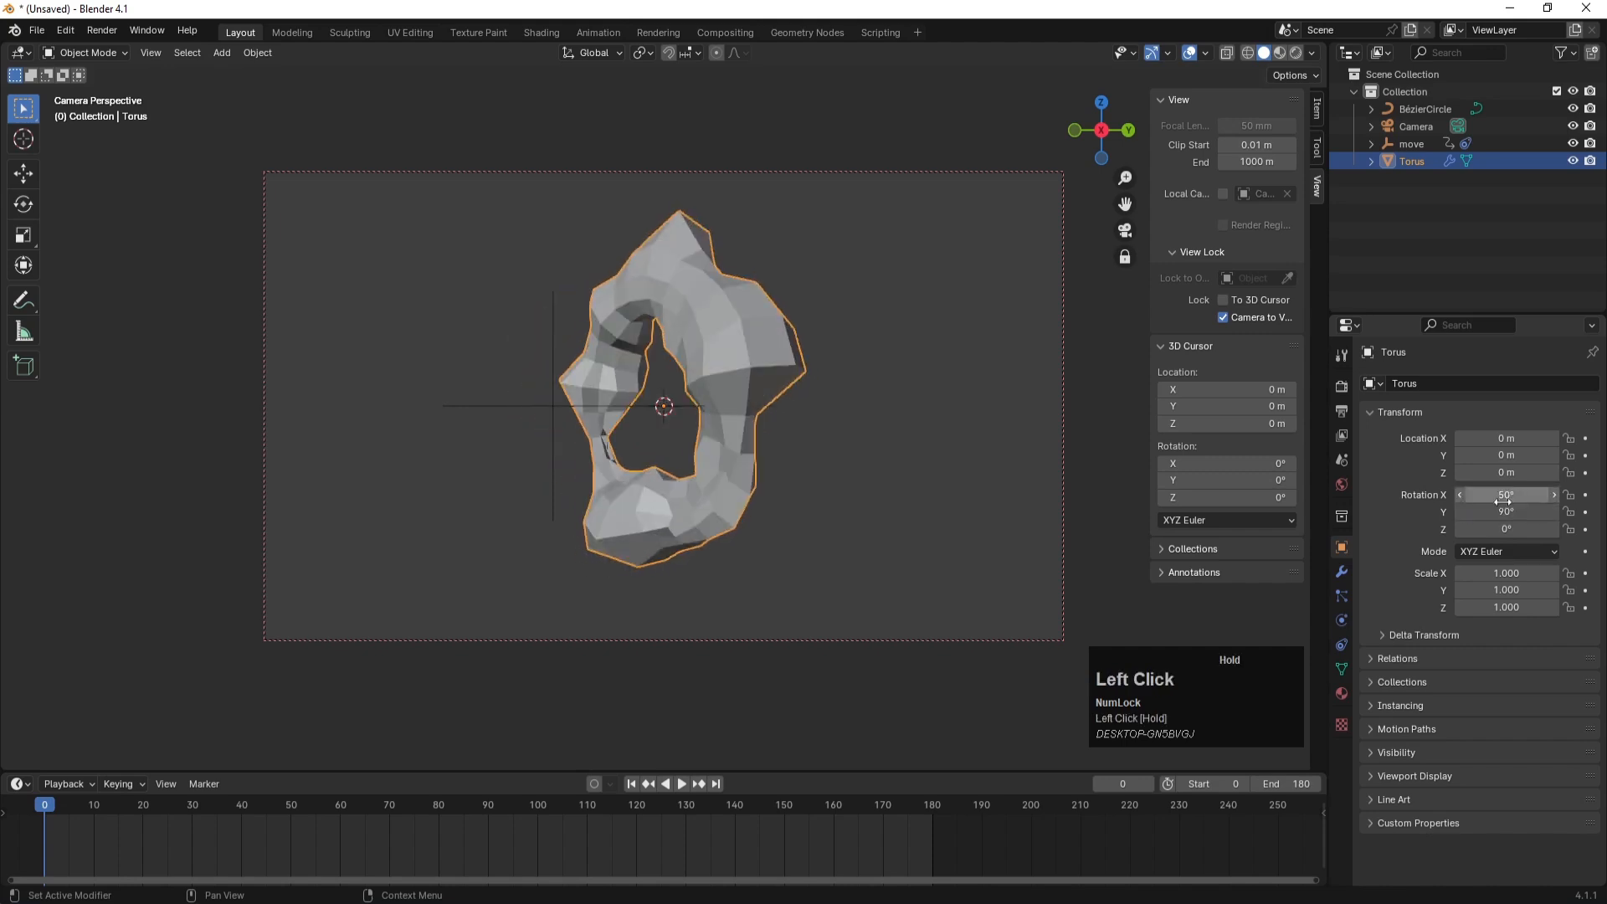
click(1507, 495)
key(Return)
click(1512, 494)
text(0)
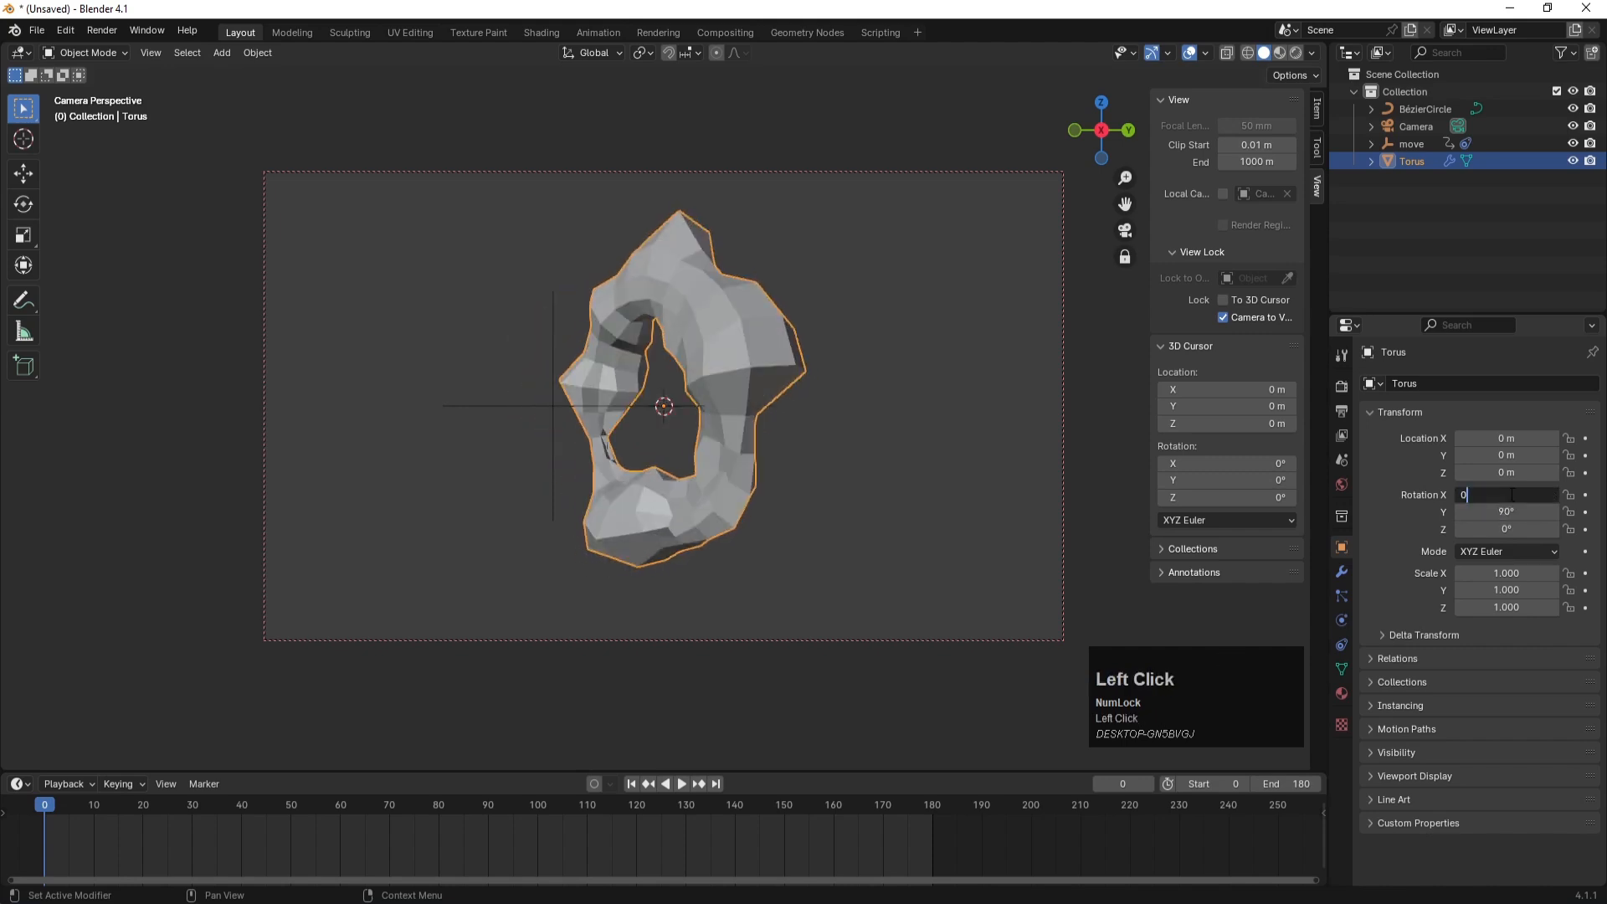
key(Return)
- Set the torus's Y rotation to 0°, try turning it about X and Z, and reset both to 0°
click(1510, 512)
text(0)
key(Return)
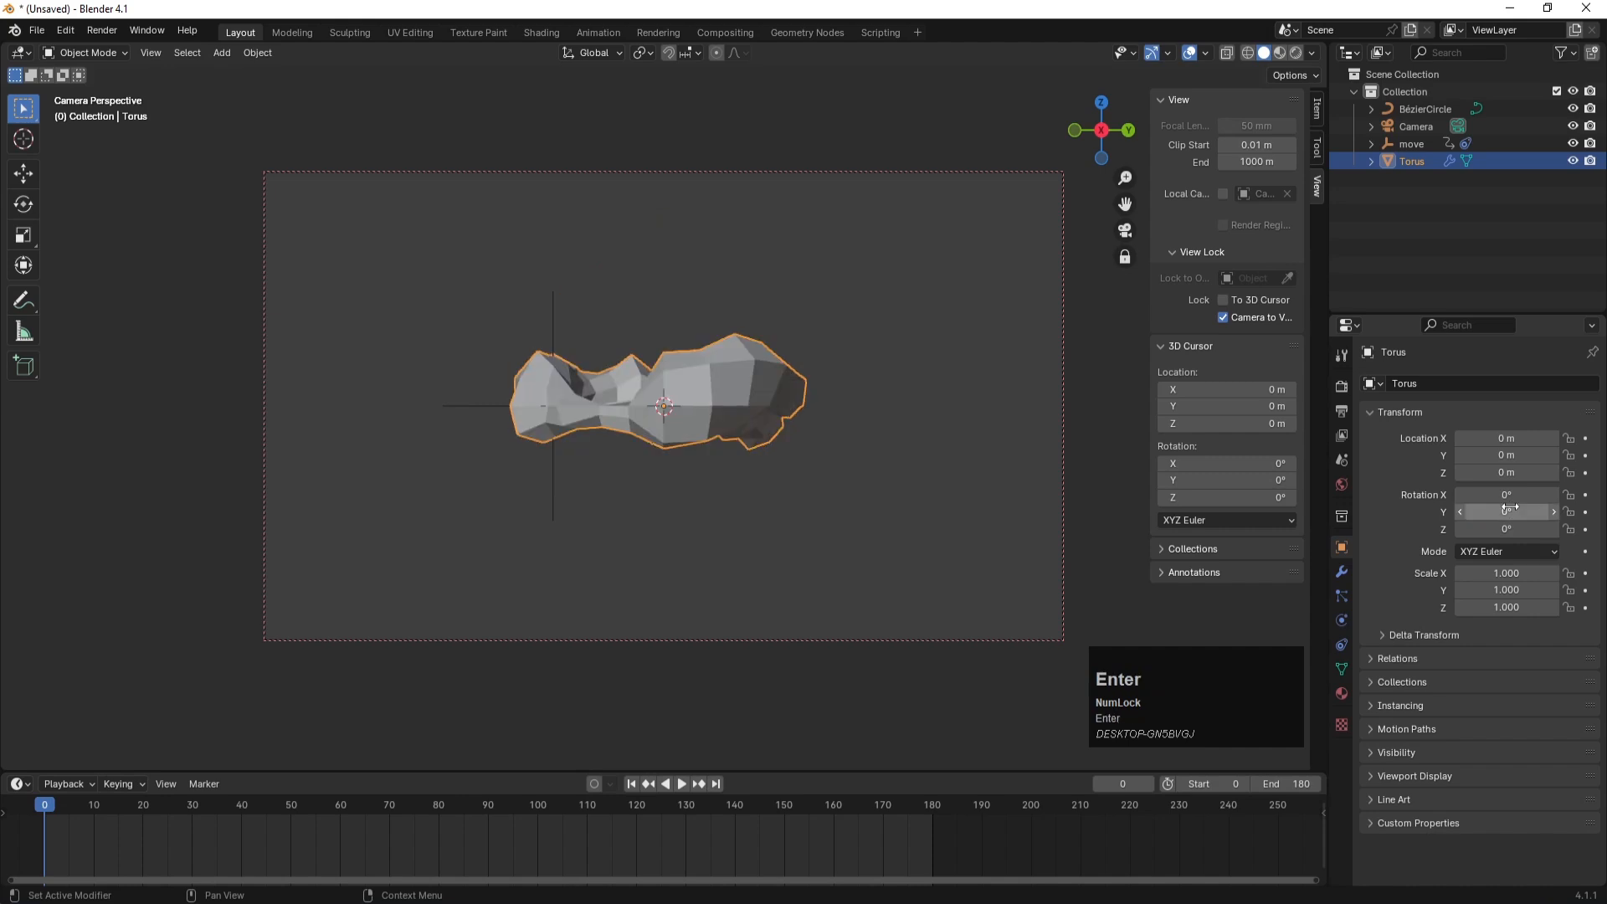
drag(1511, 495, 1555, 529)
click(1514, 495)
text(0)
key(Return)
click(1513, 531)
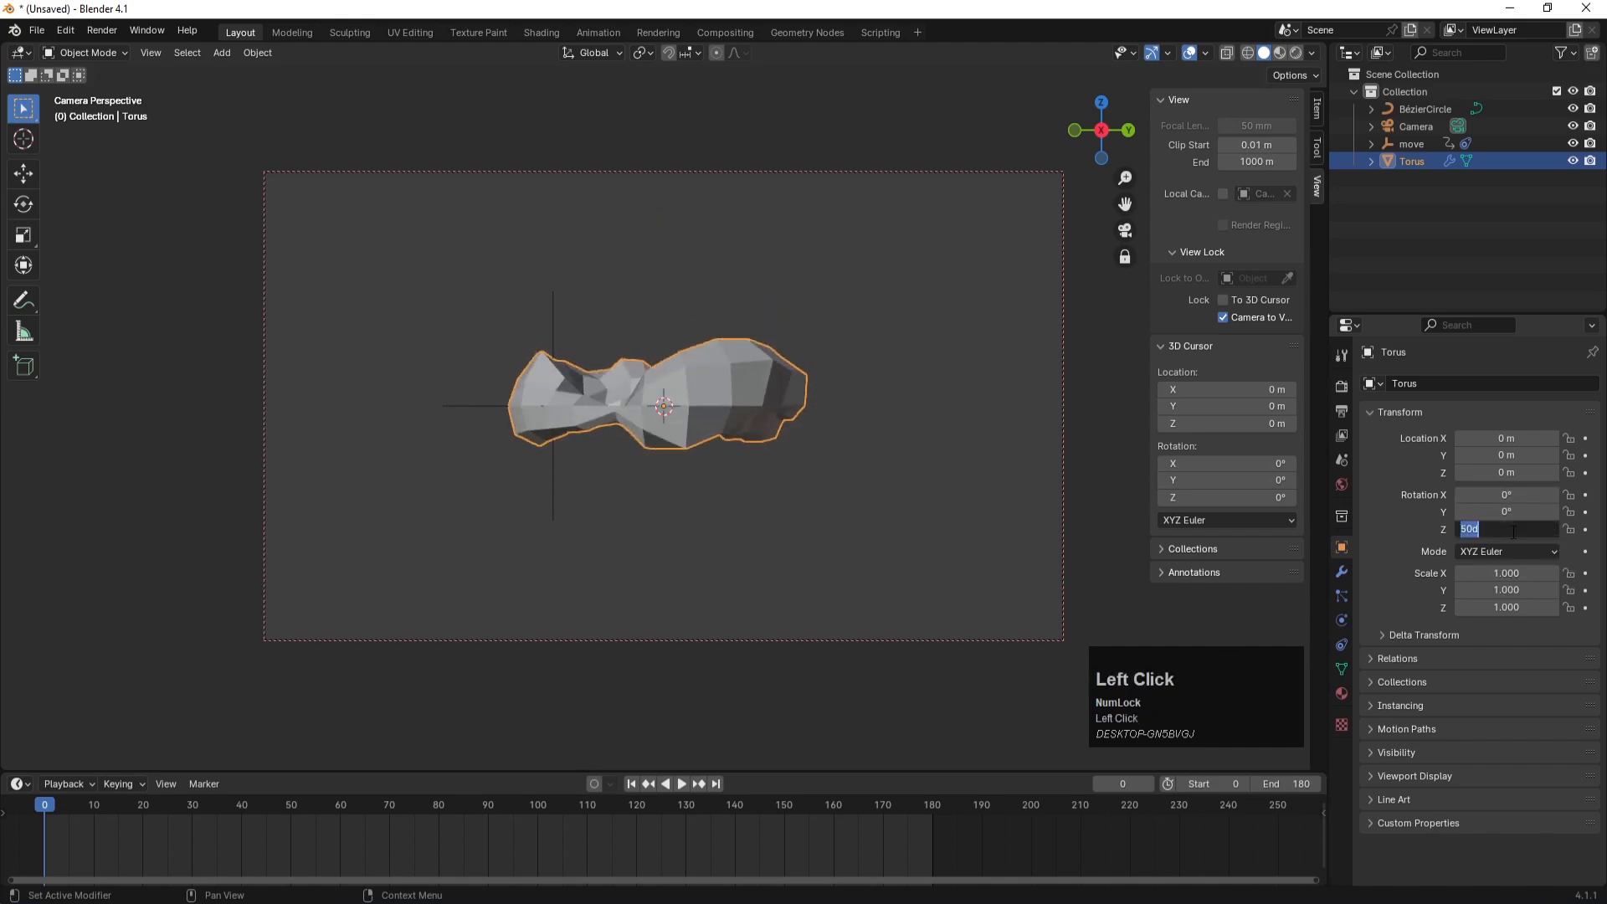
text(0)
key(Return)
- Set the torus's Y rotation to 90° to stand it upright again
click(1509, 510)
text(9)
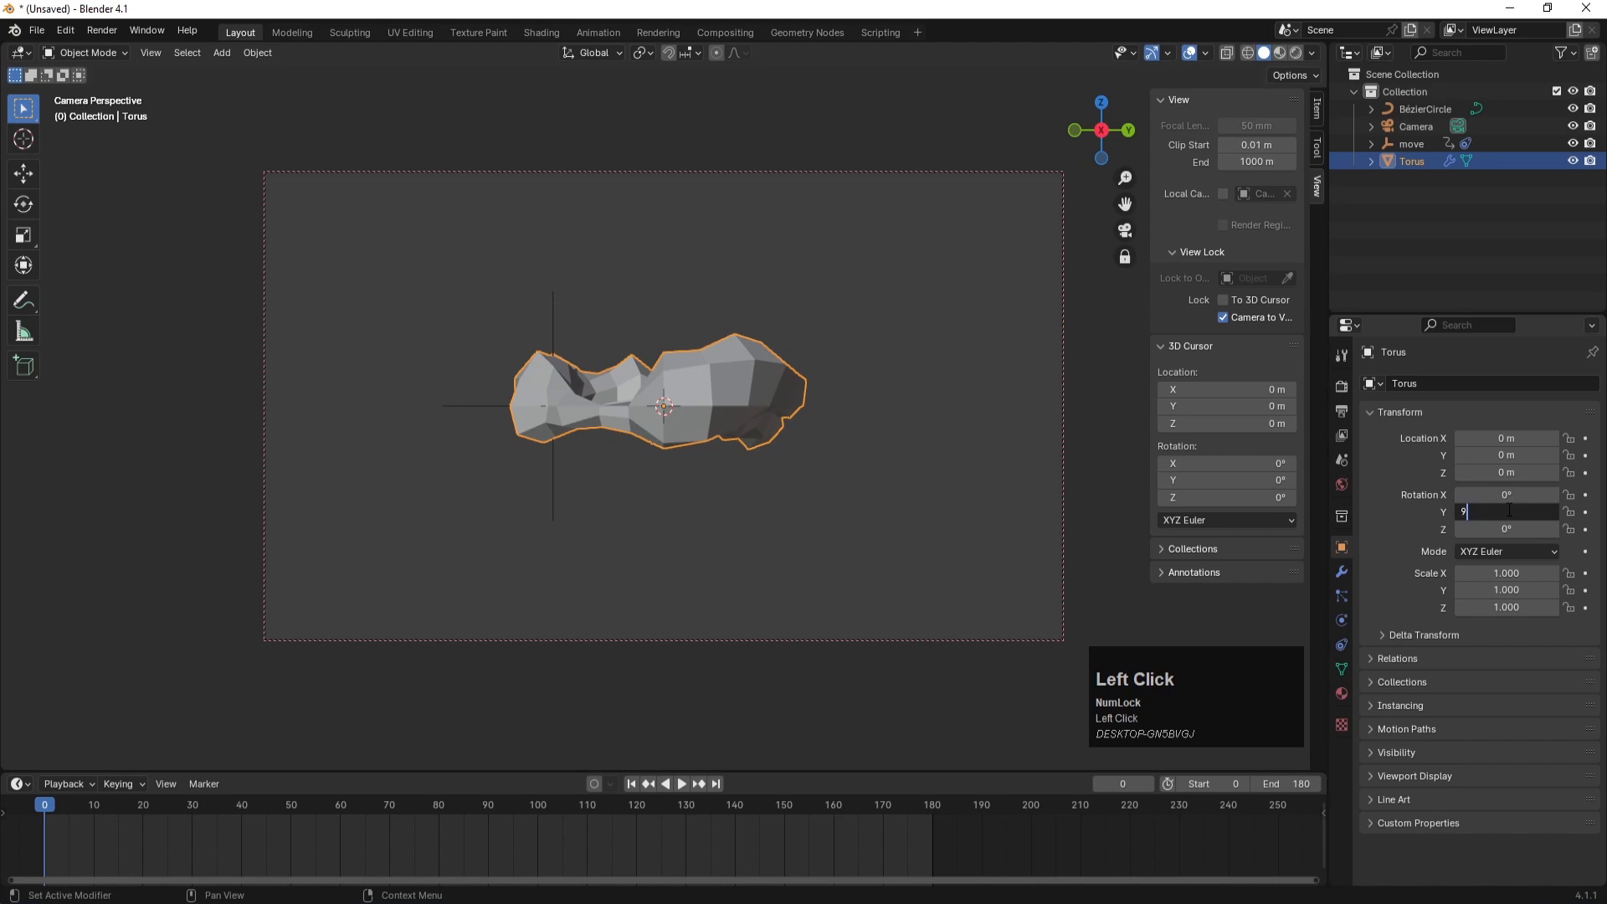
text(0)
key(Return)
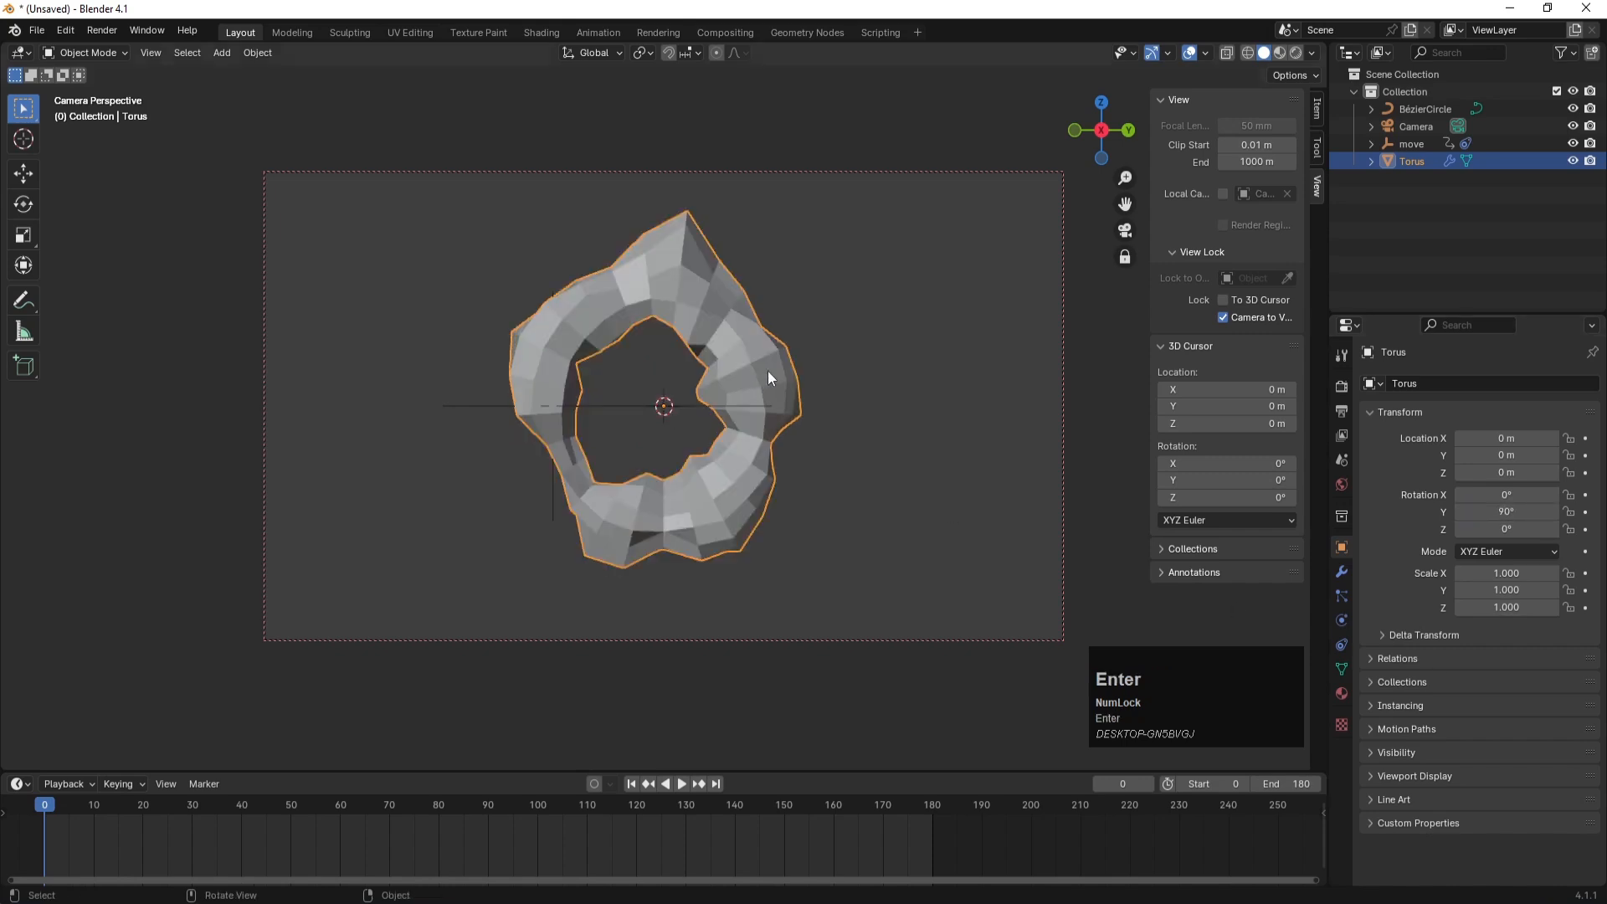
- Rotate the torus about the camera's viewing axis by about 44°, and set its Y rotation to 0°
key(r)
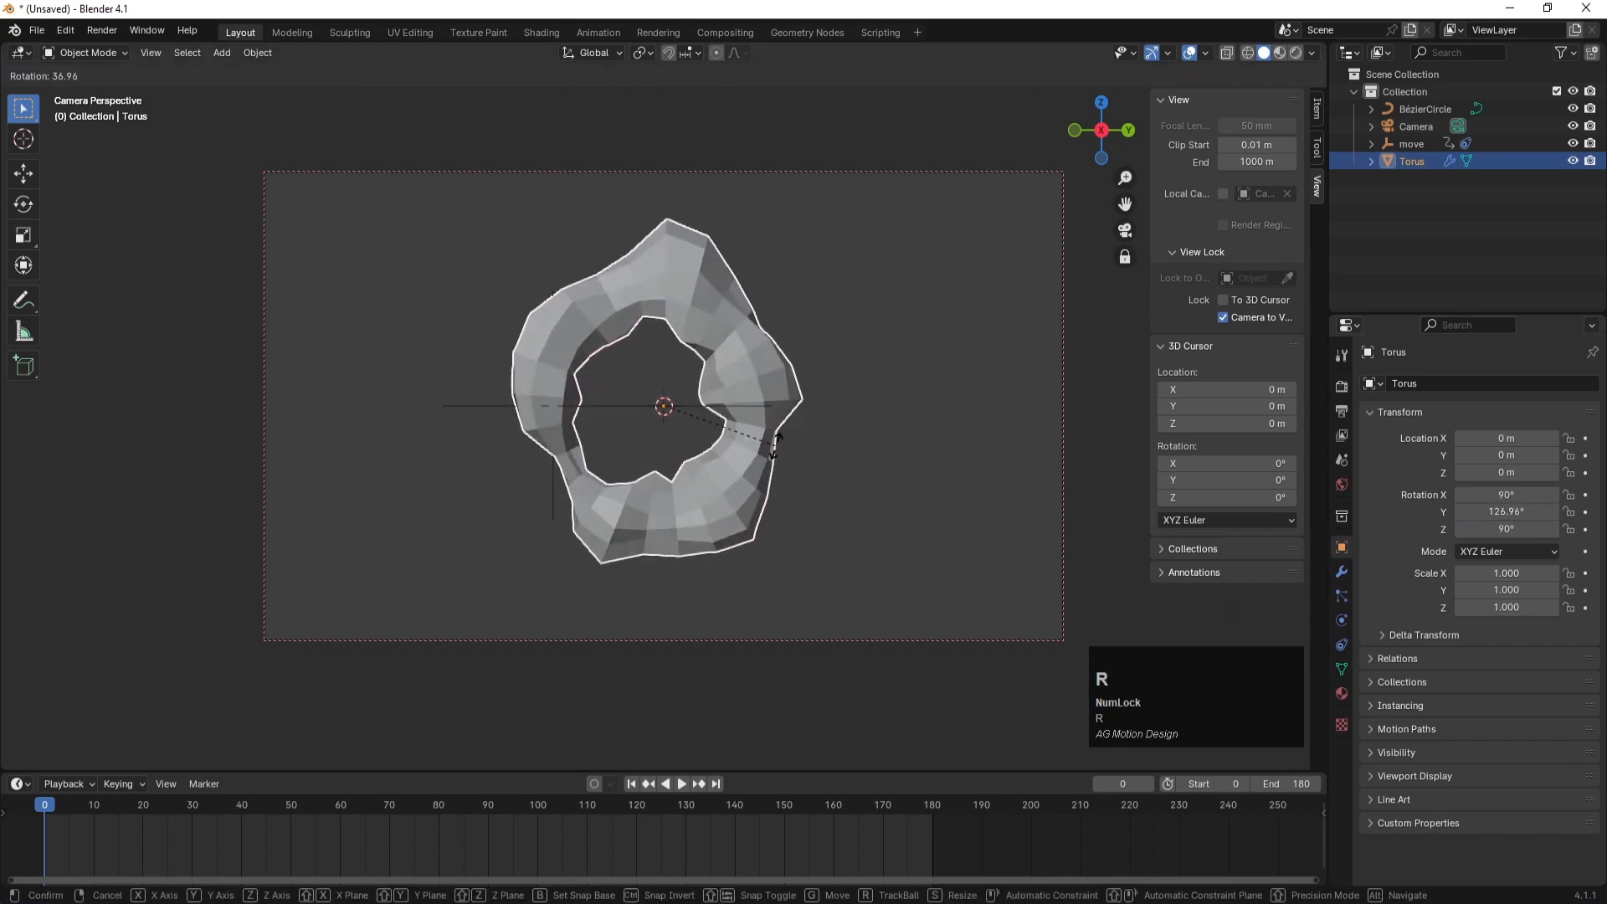
click(1086, 554)
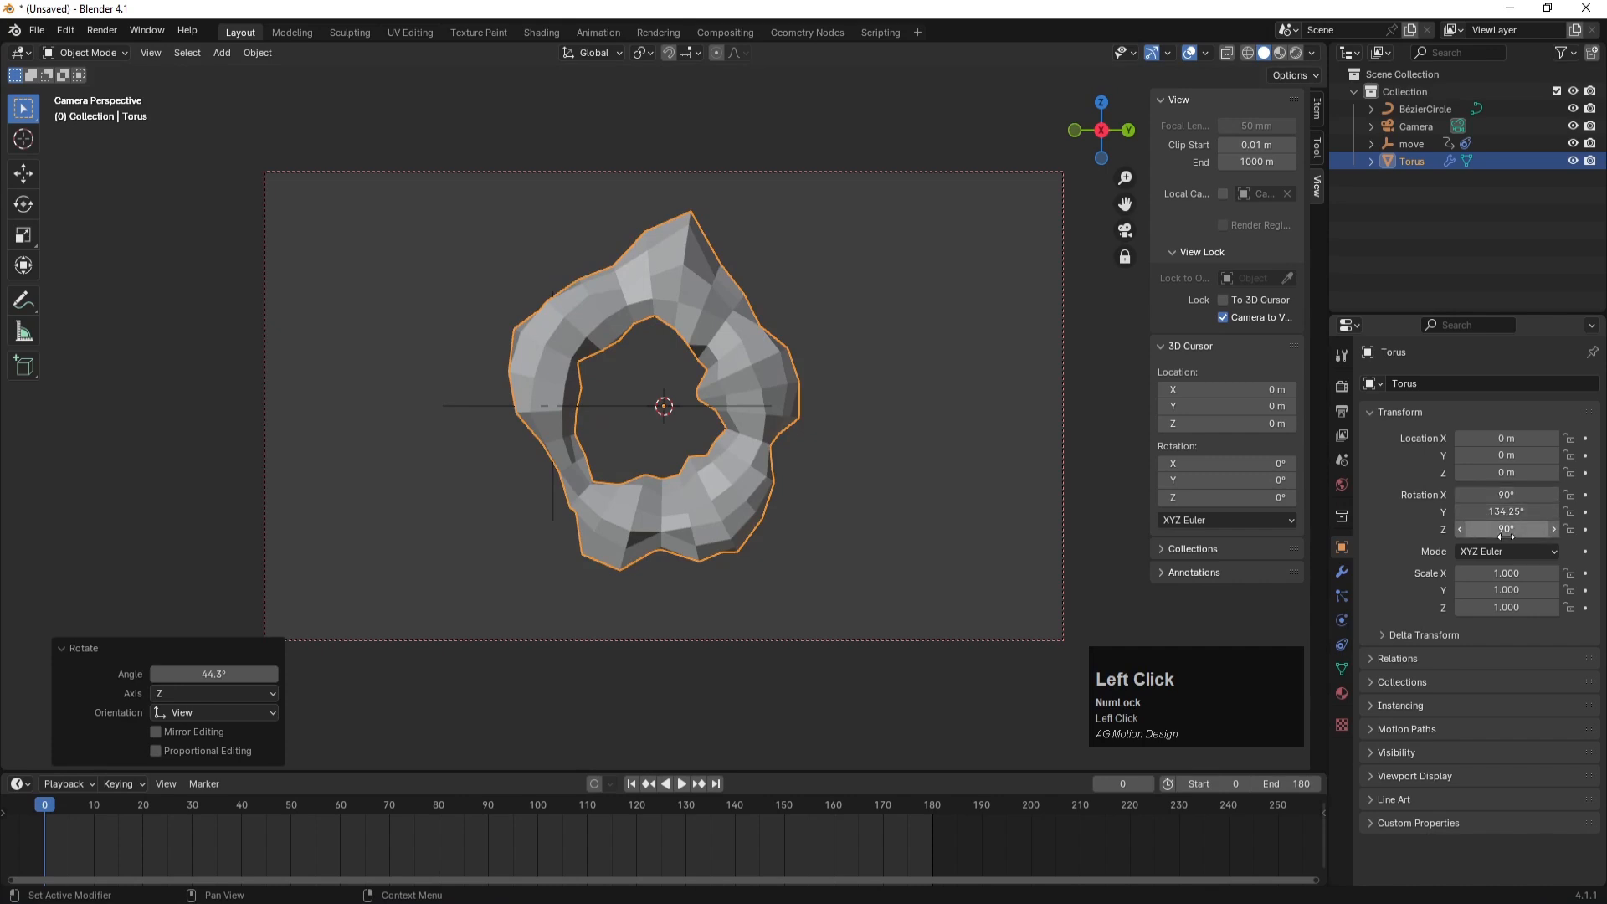
click(1511, 494)
key(Return)
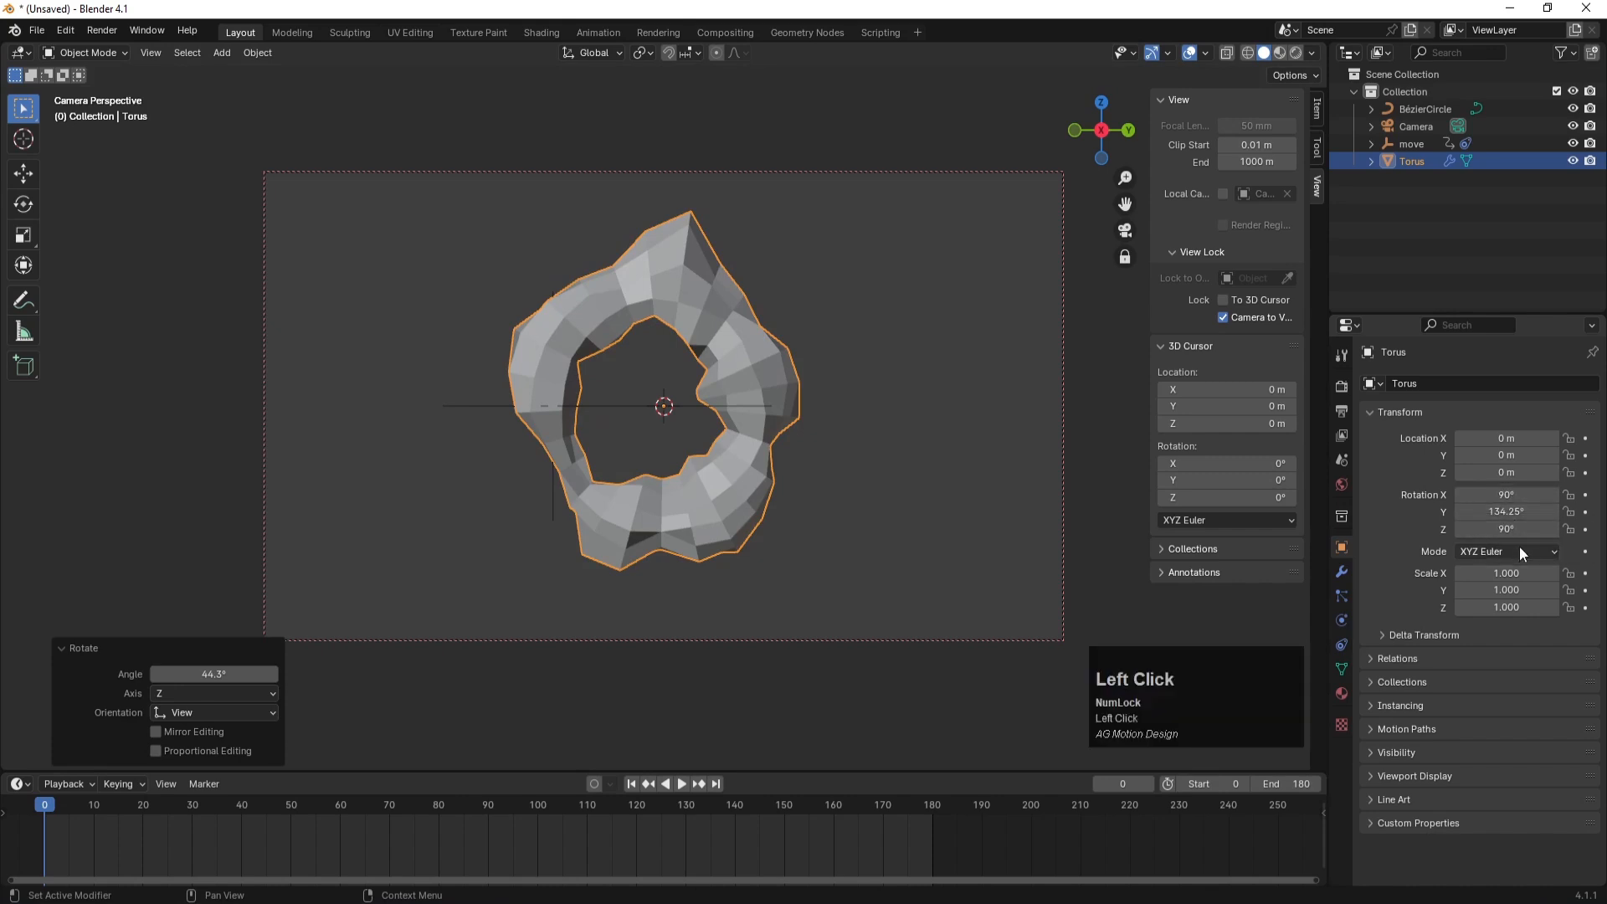
click(1517, 511)
text(0)
key(Return)
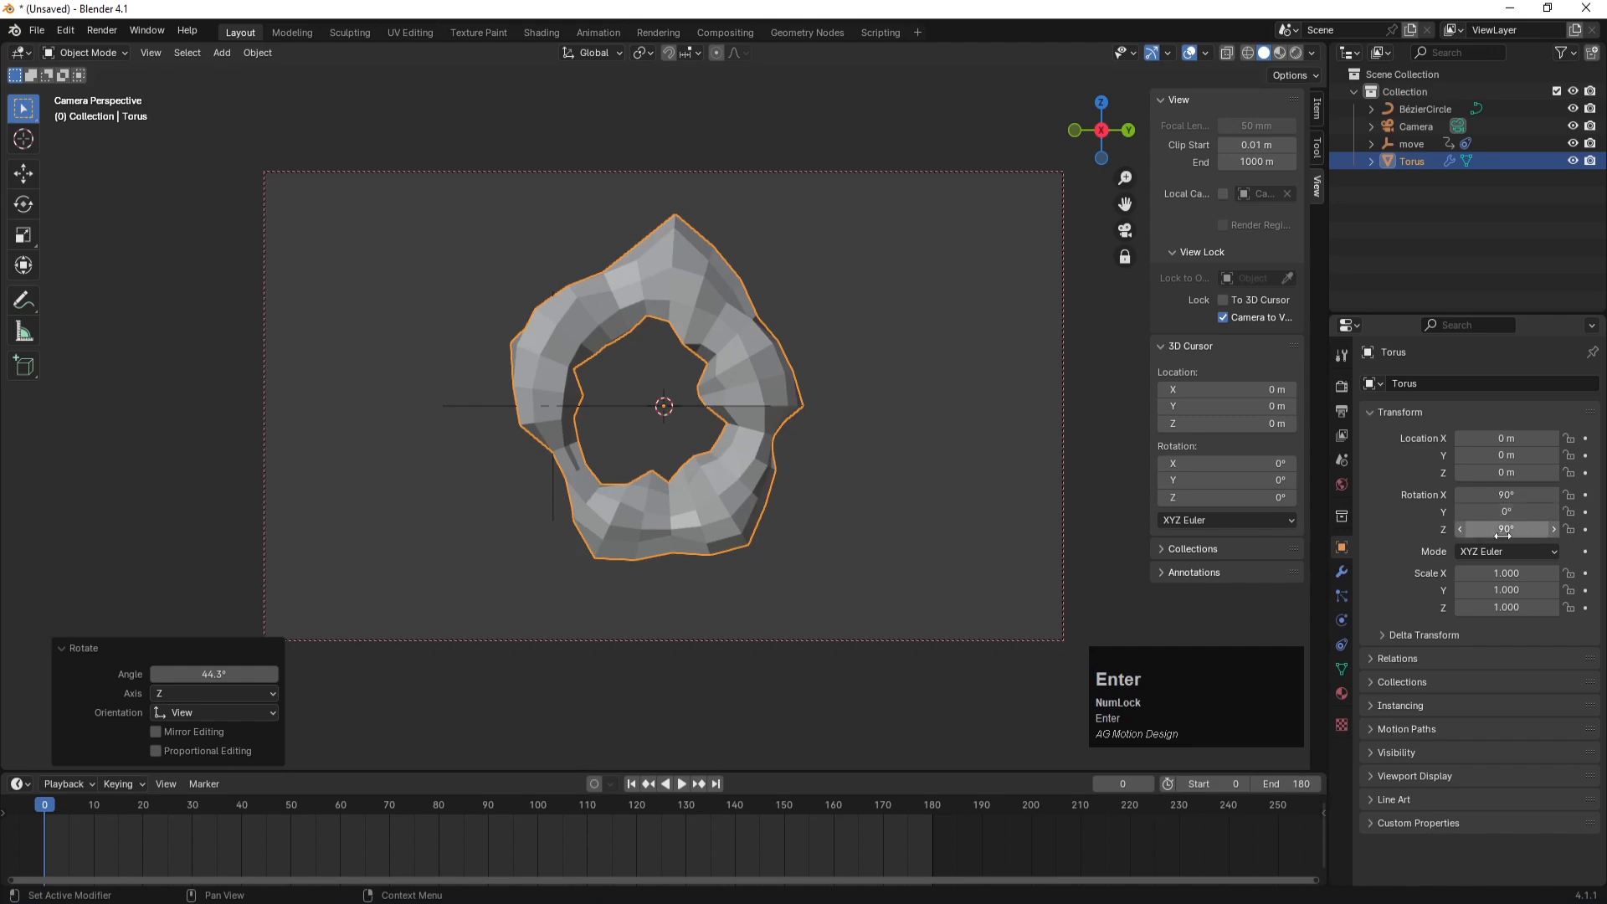
- Keyframe the torus's Y rotation at 0° on frame 0 and at 360° on frame 180
click(1585, 512)
click(932, 805)
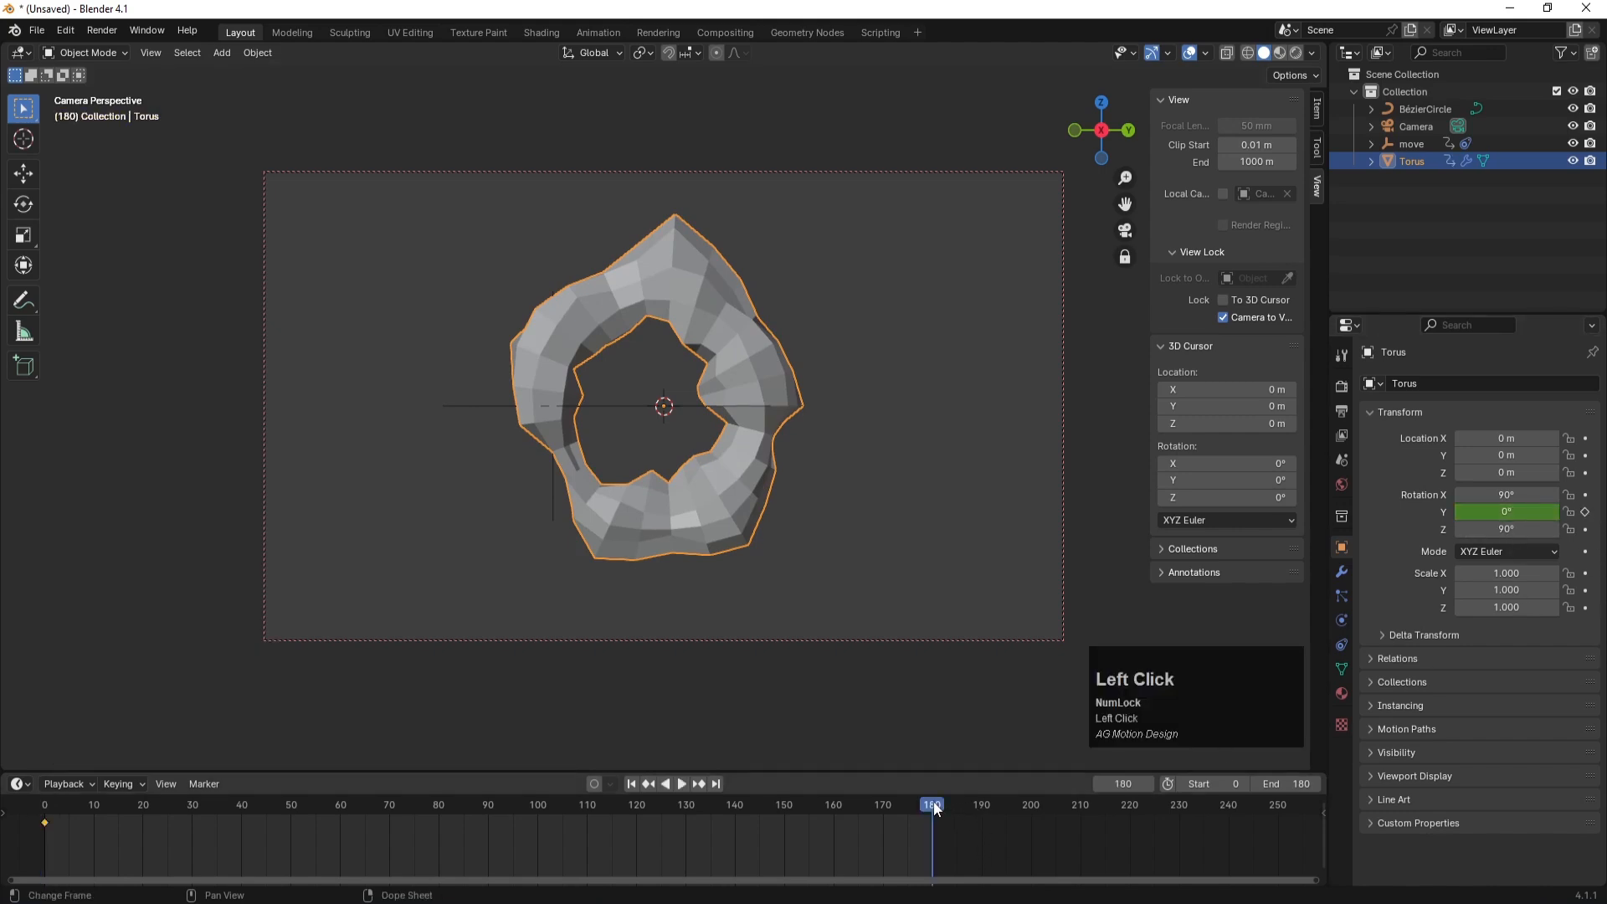
double_click(1507, 511)
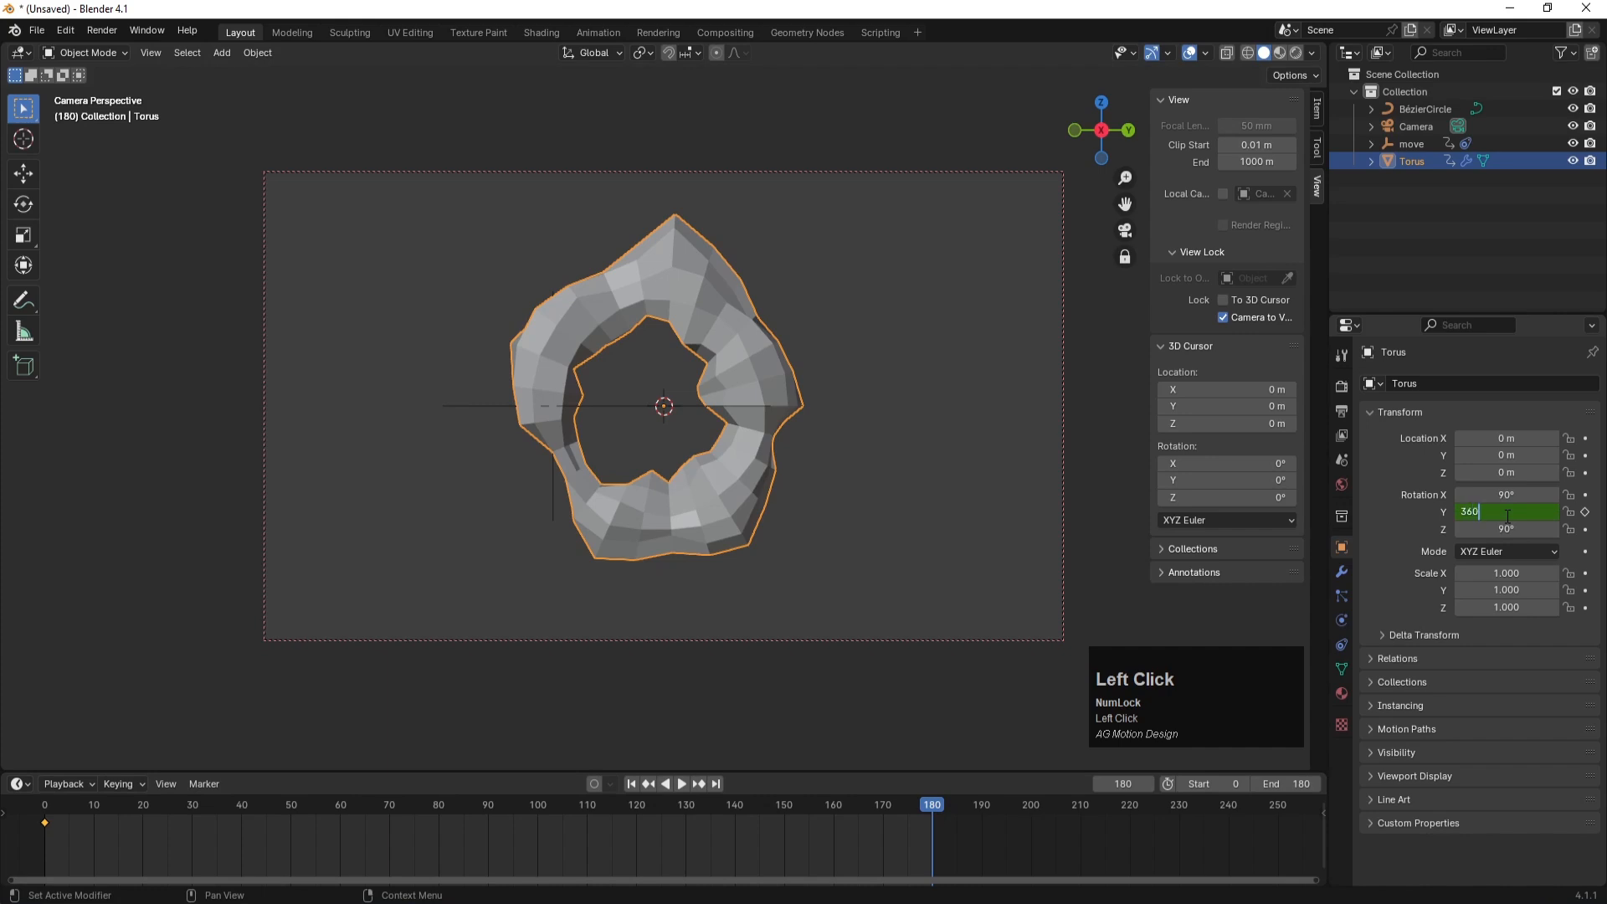
key(Return)
click(1586, 512)
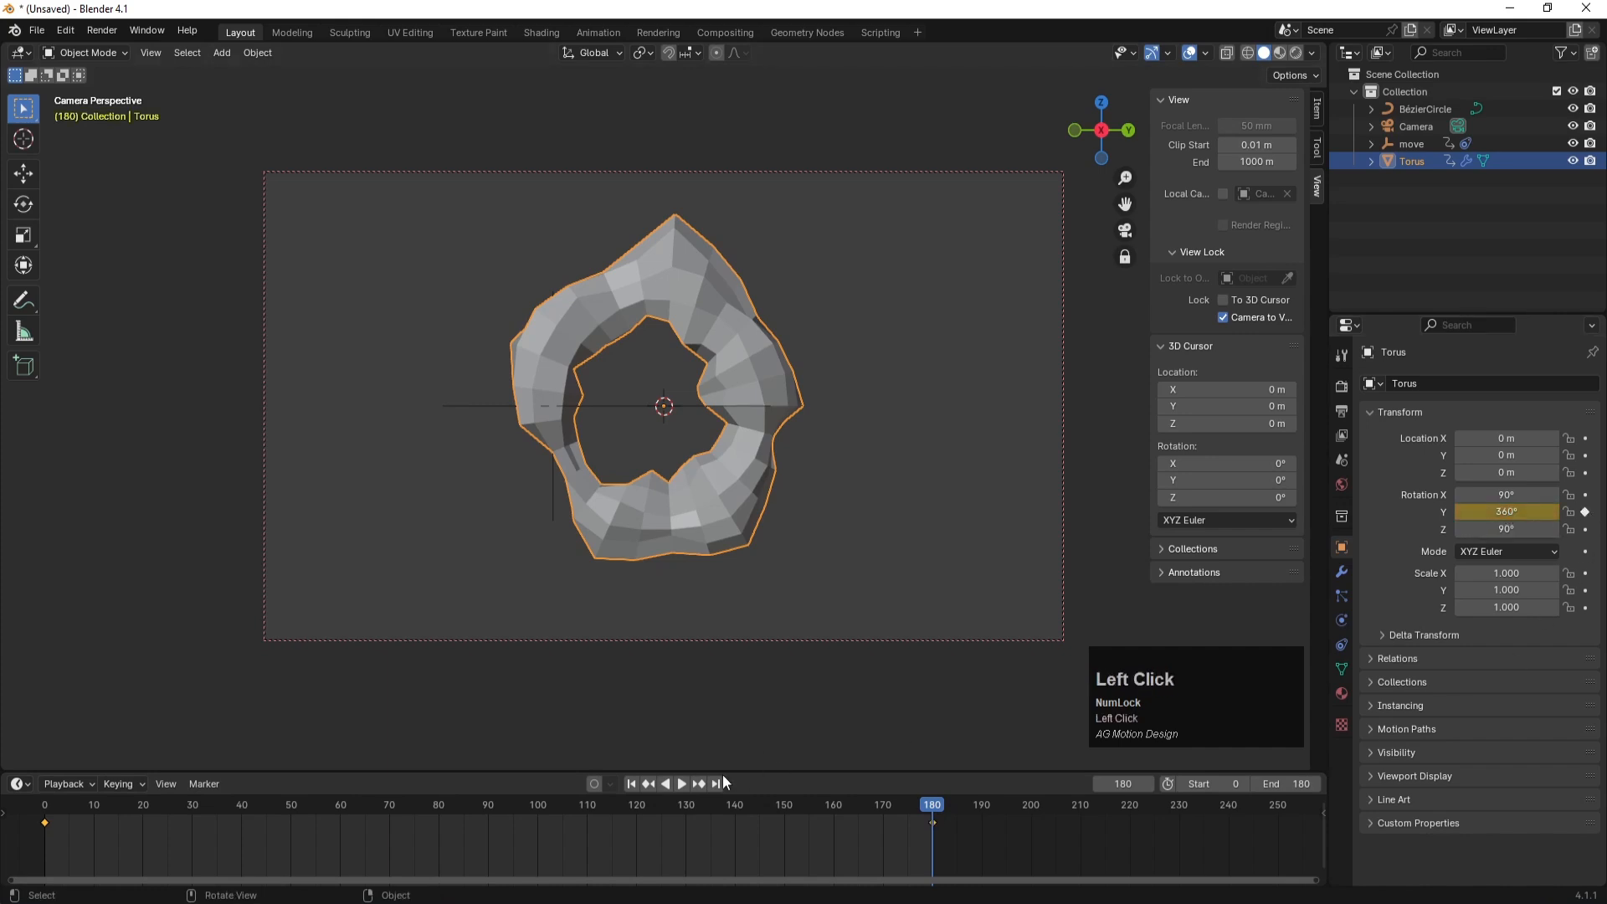
- Play the torus's rotation animation from the first frame, stop it and return to frame 0
click(634, 784)
click(683, 784)
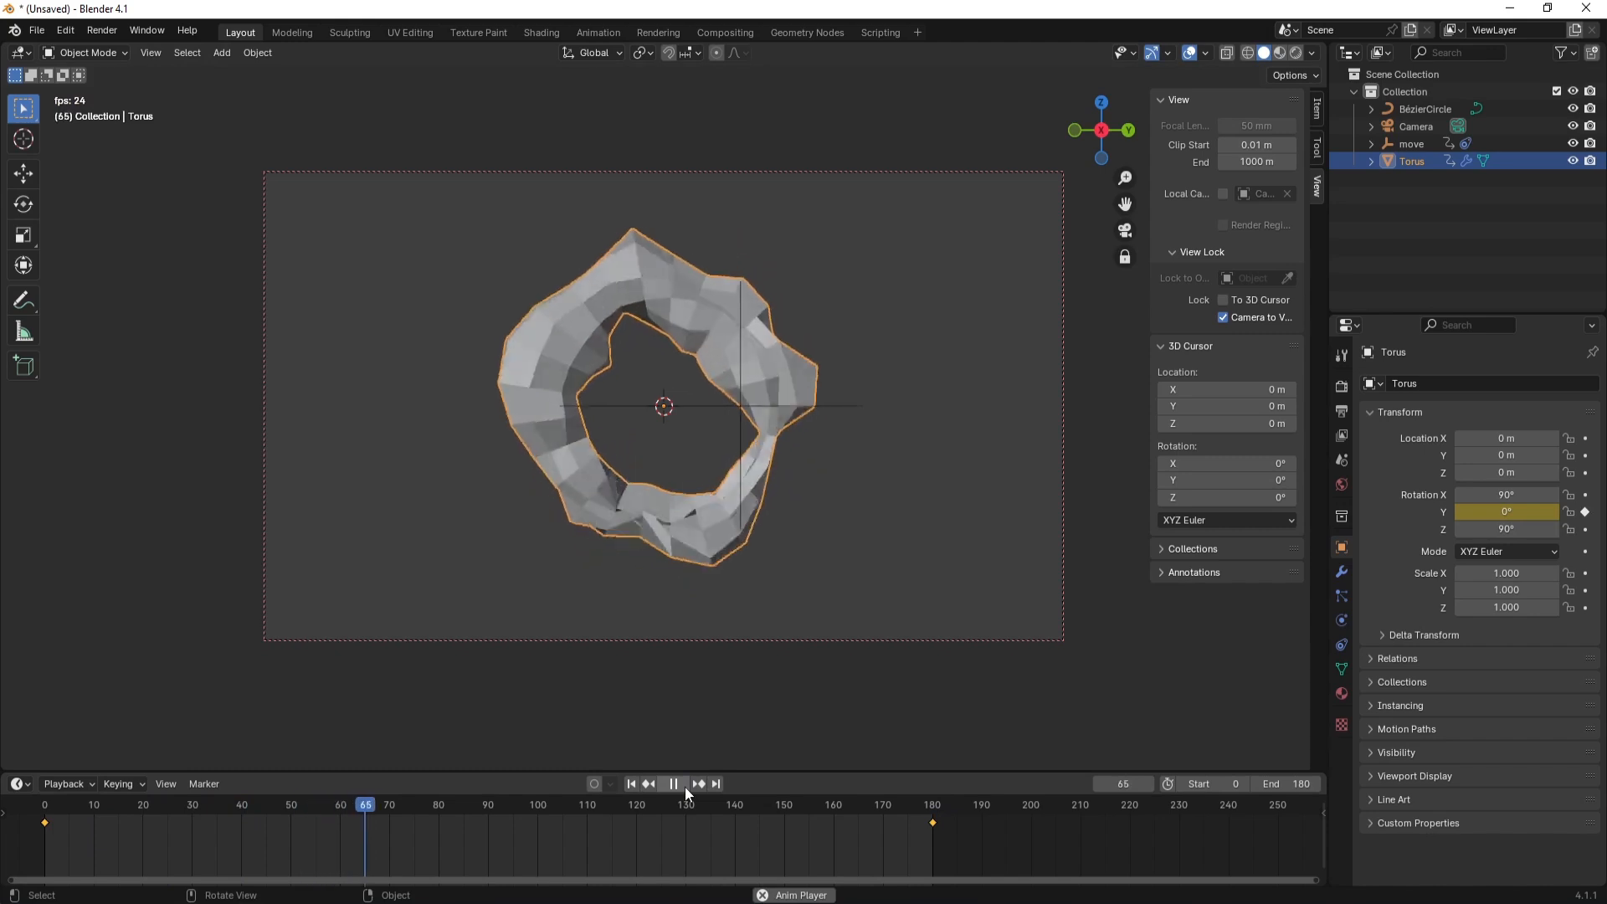
click(685, 787)
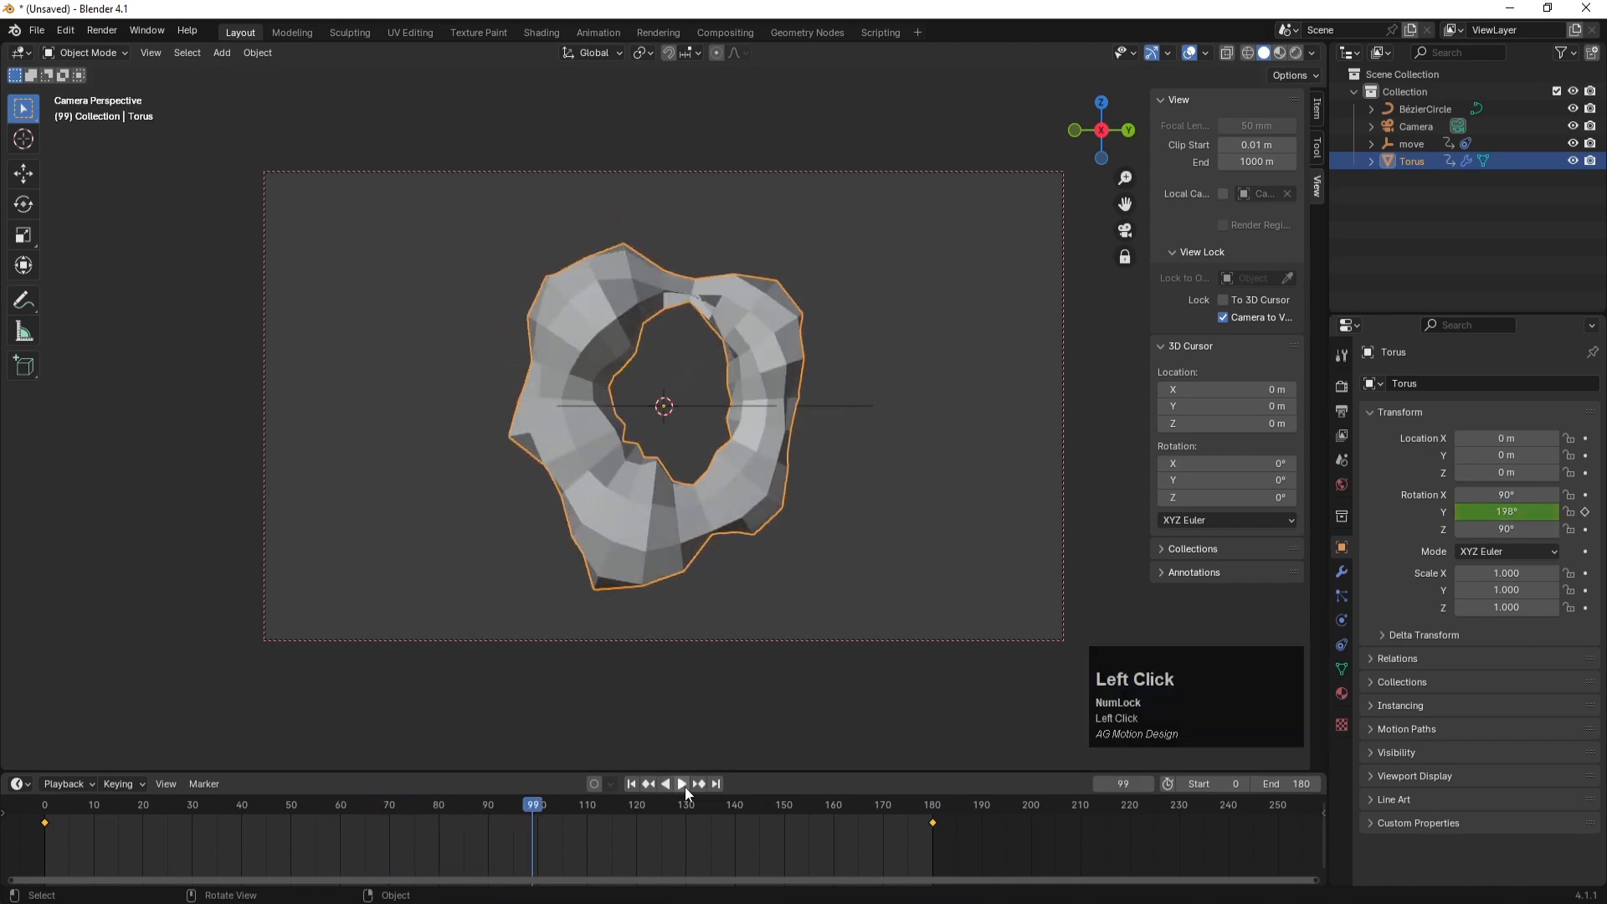
click(631, 784)
- Leave the camera view and, with the torus selected, switch to the Geometry Nodes workspace
key(KP_0)
middle_drag(681, 494, 760, 560)
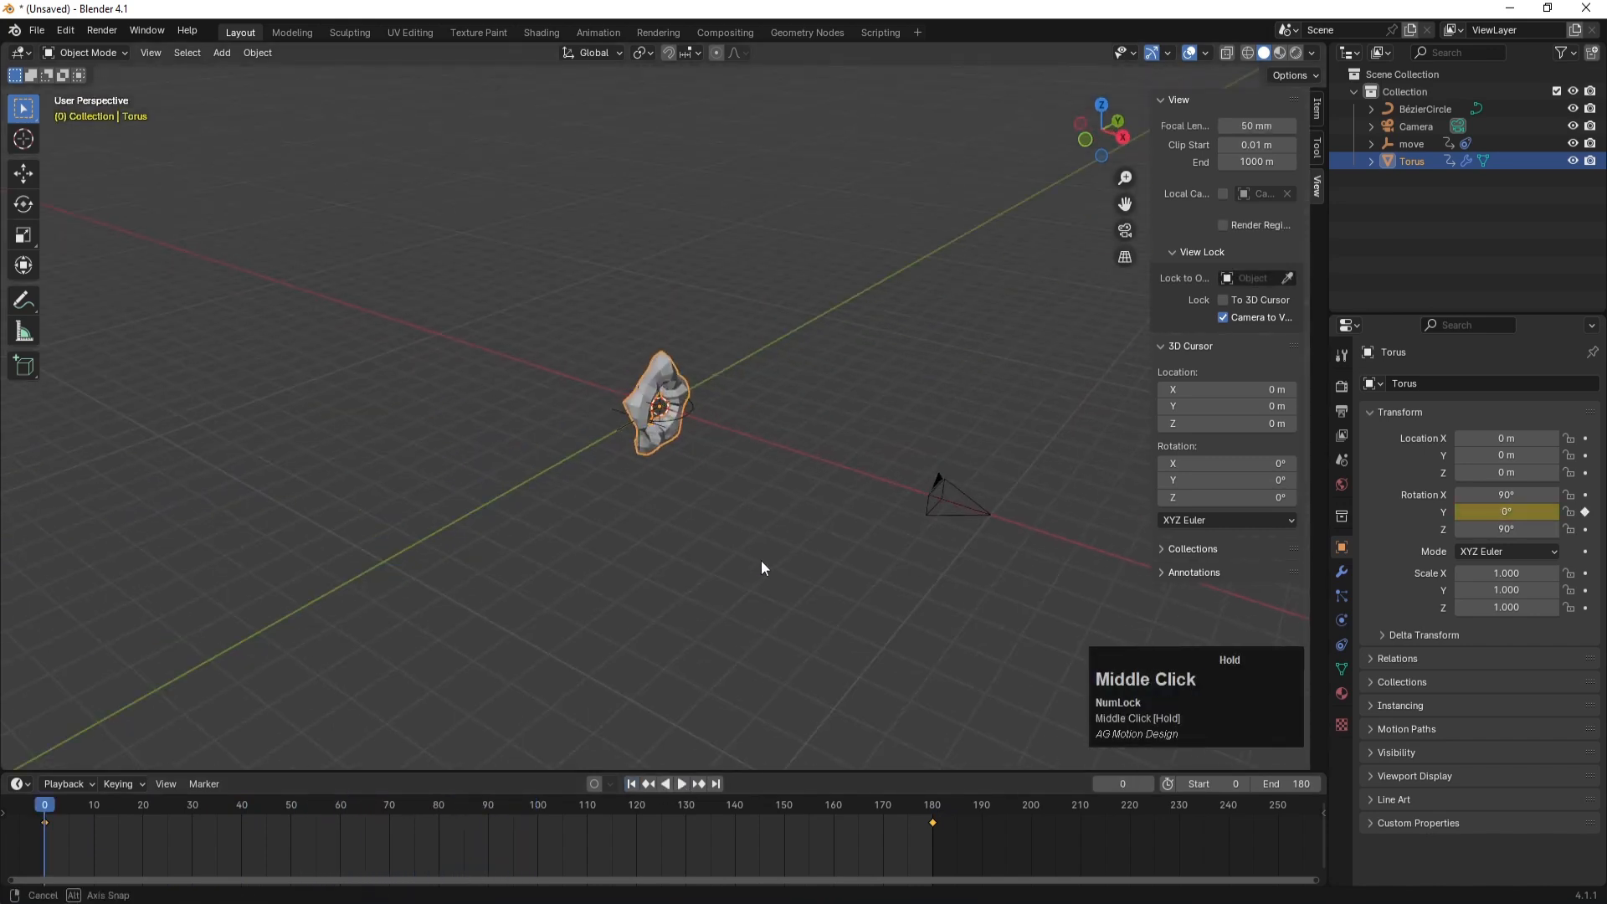
scroll(685, 410, up, 3)
click(804, 459)
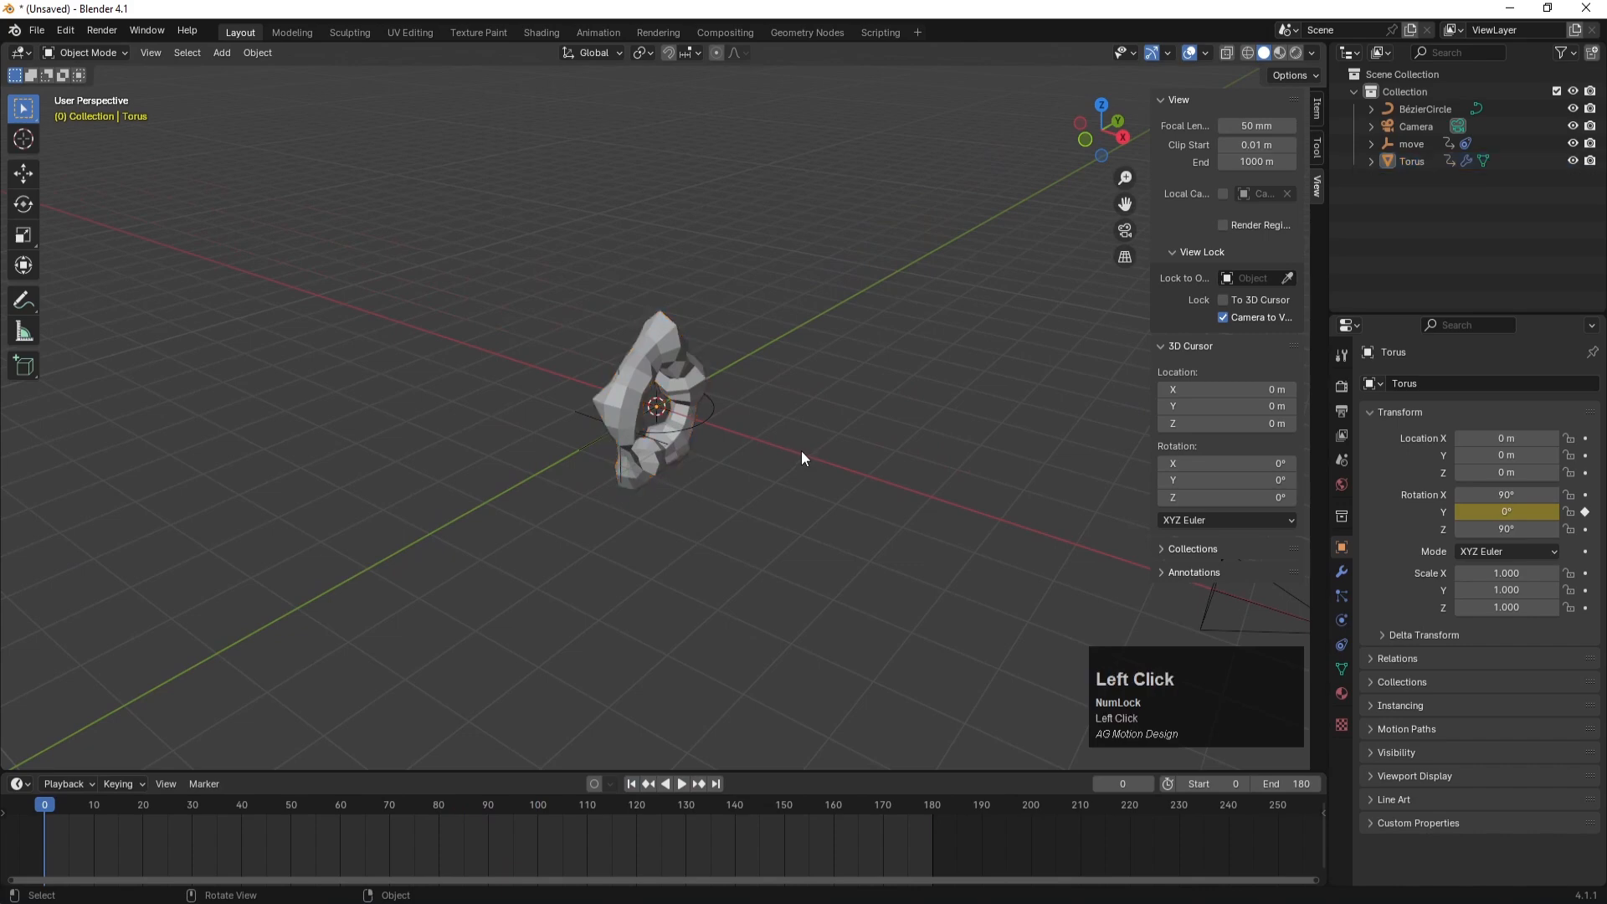
click(649, 345)
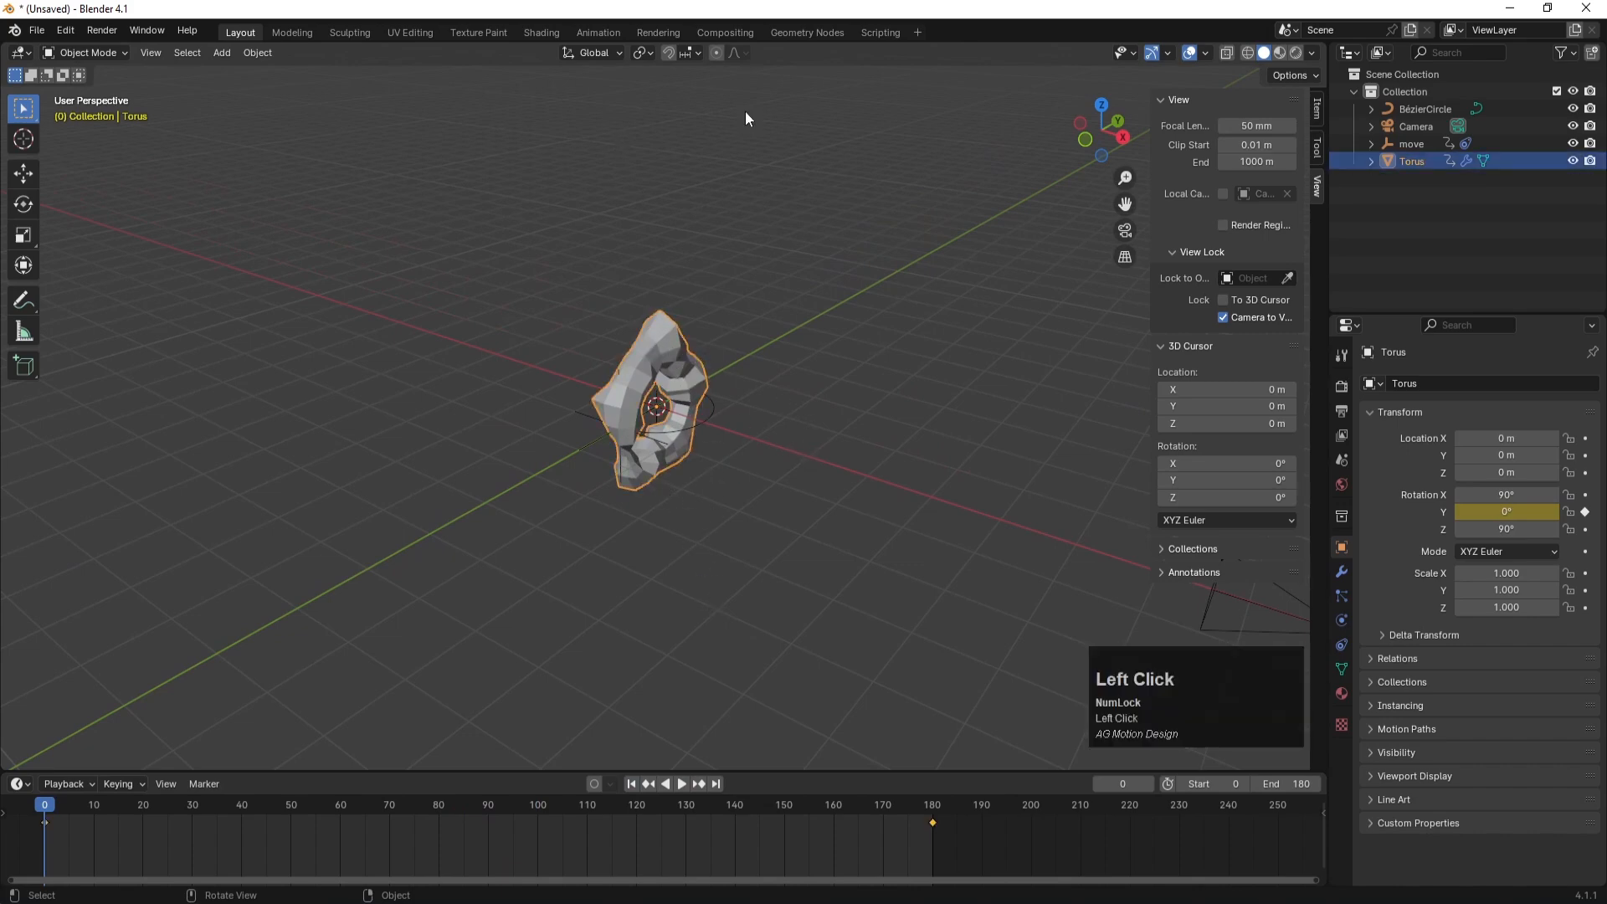
click(806, 32)
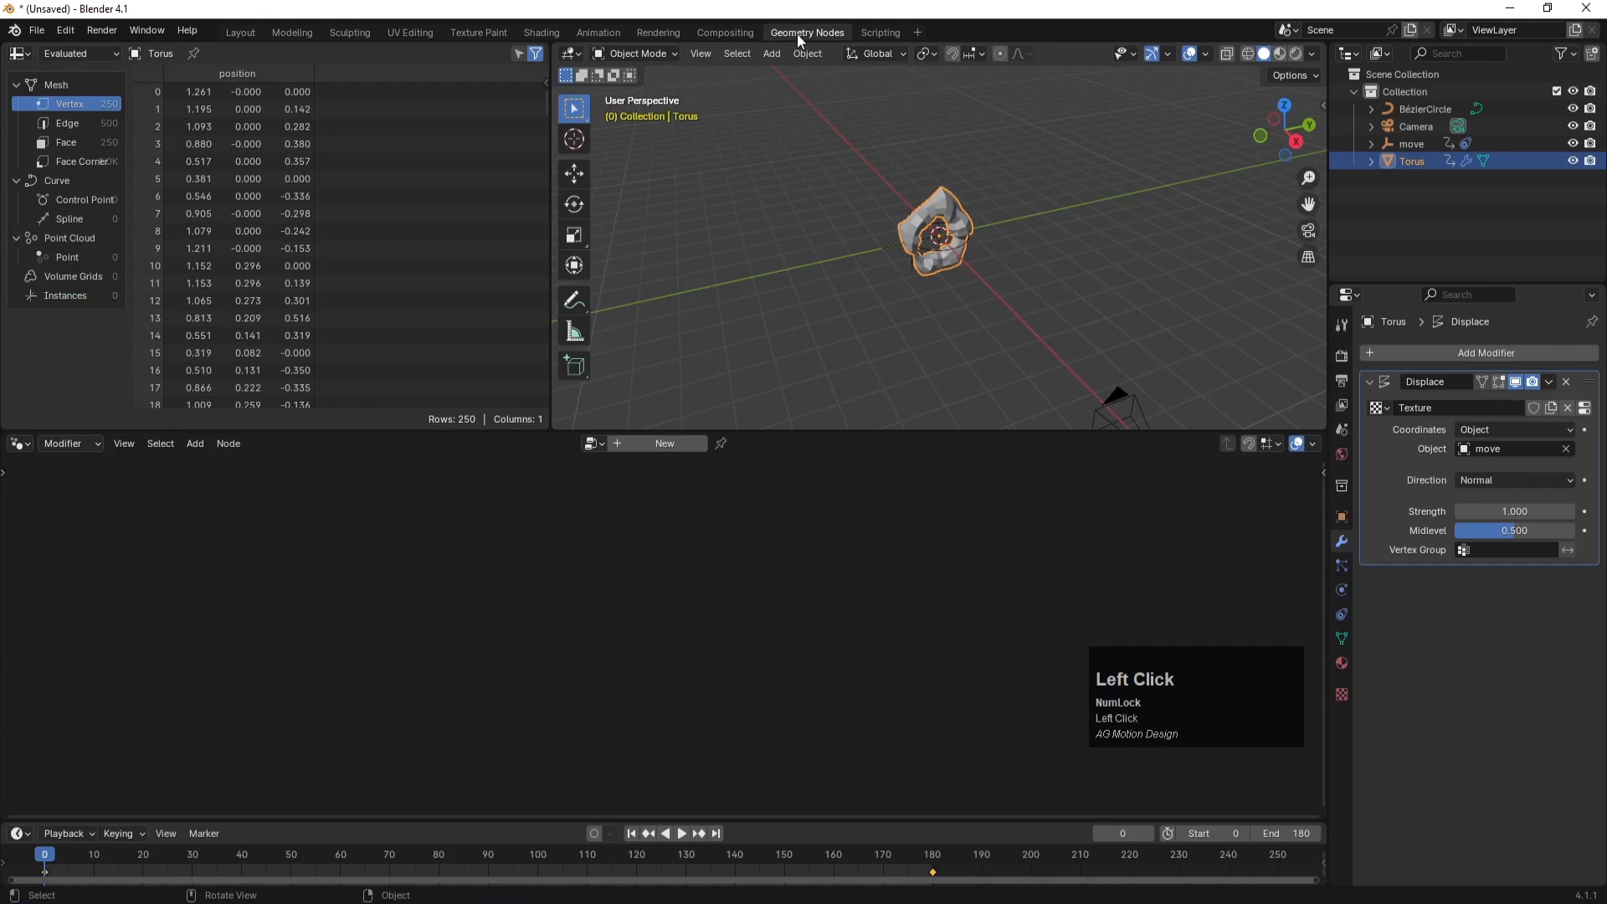
- Join the 3D viewport over the spreadsheet and the node editor so one large viewport remains
right_click(552, 294)
click(497, 333)
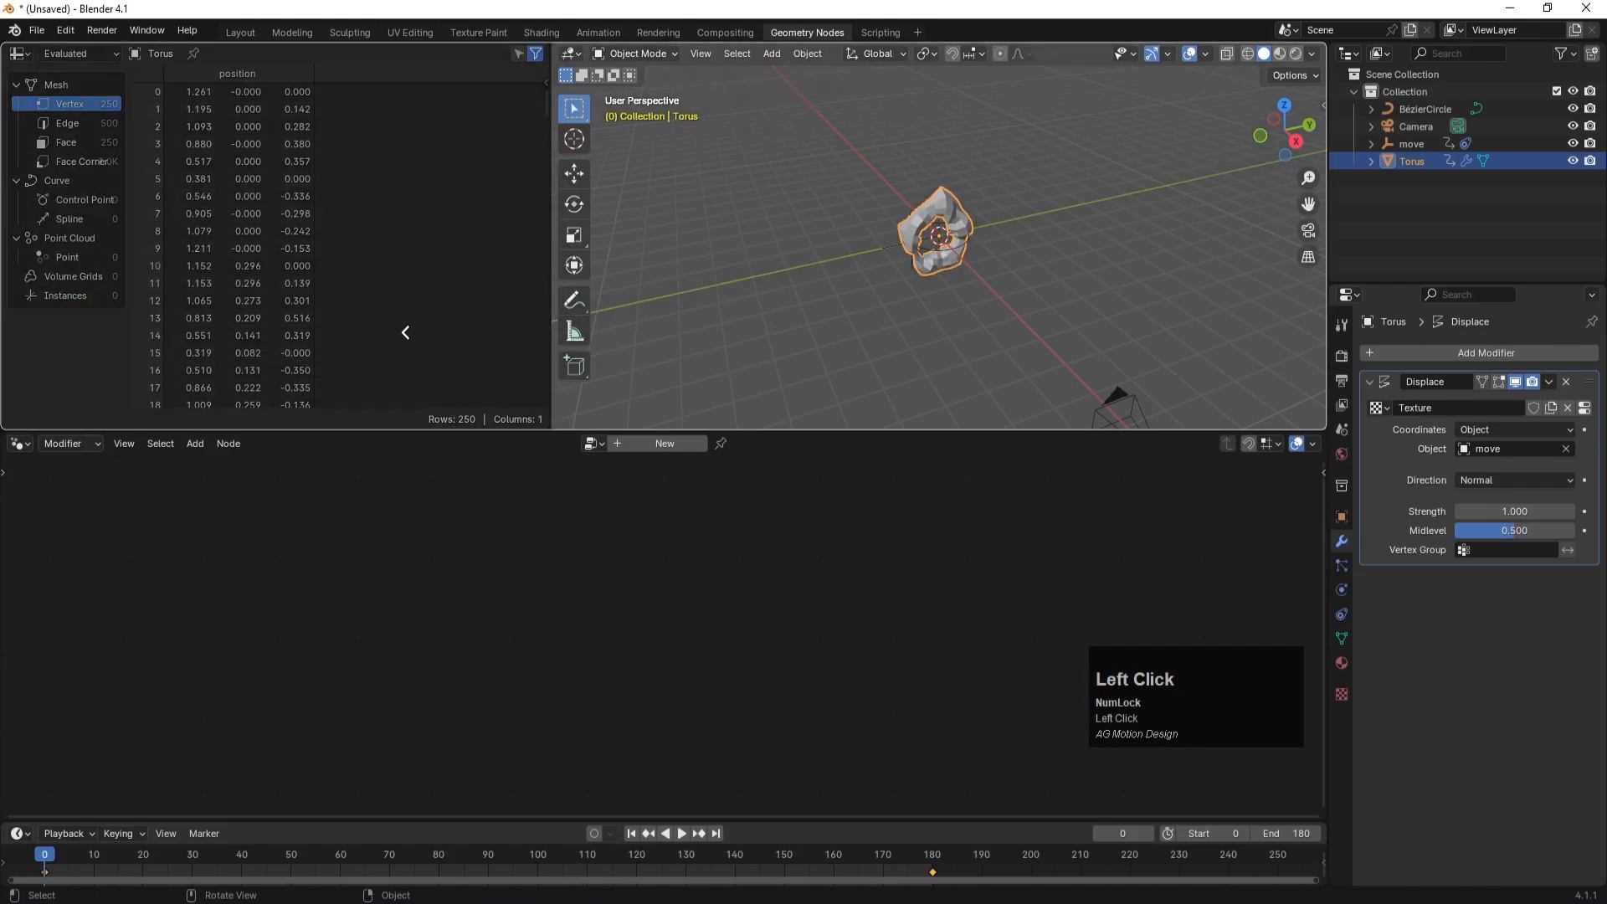
click(469, 394)
right_click(520, 430)
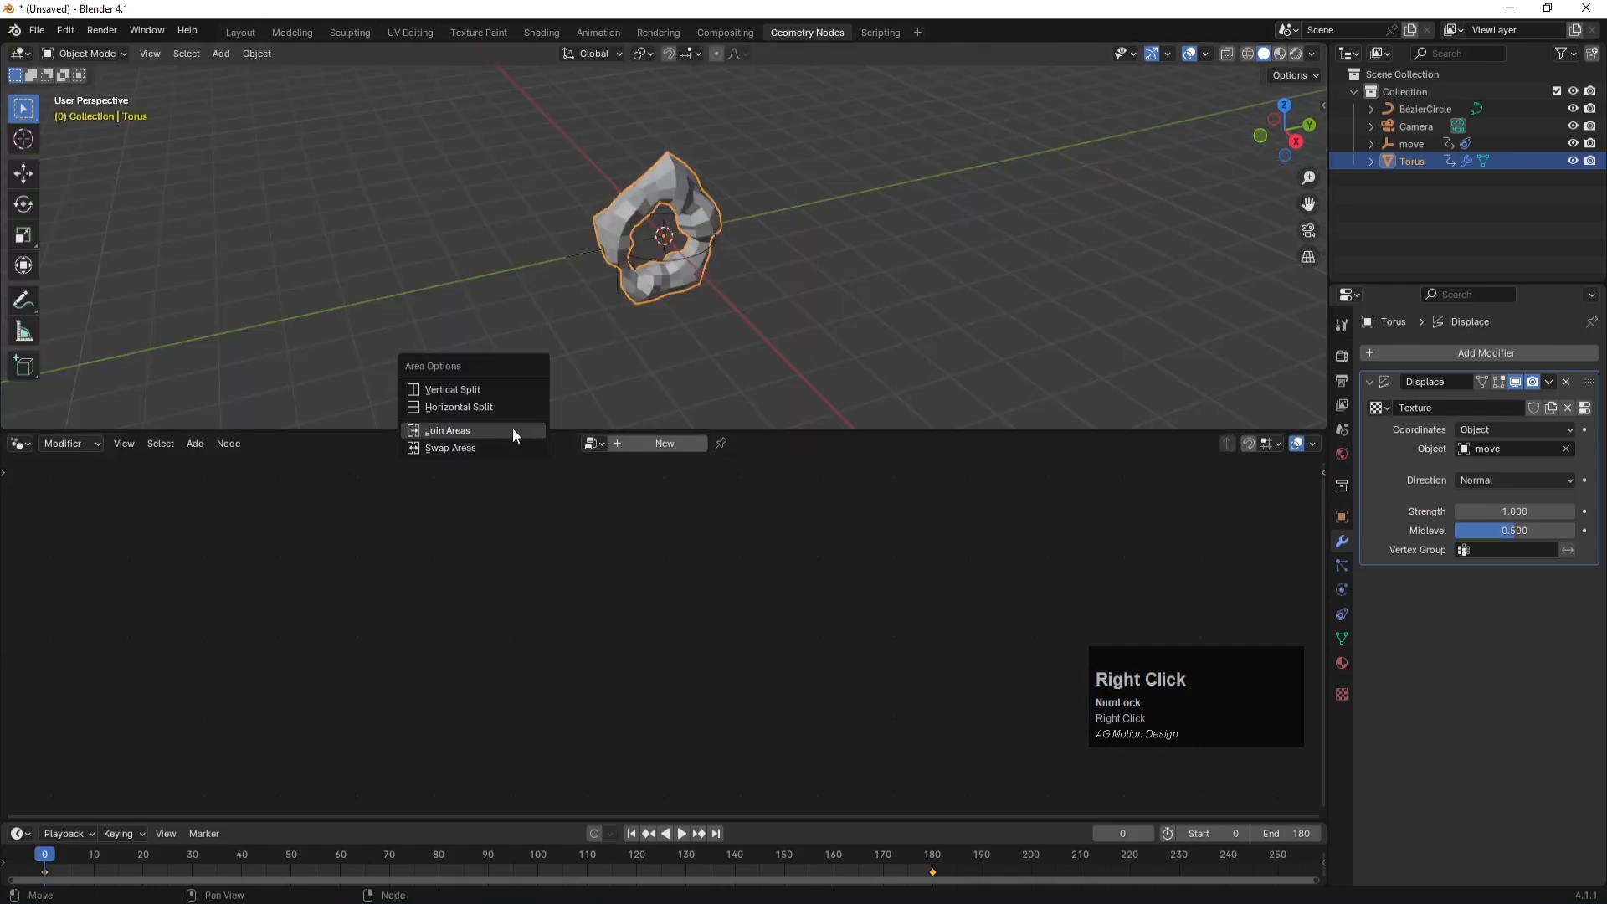
click(512, 429)
click(513, 480)
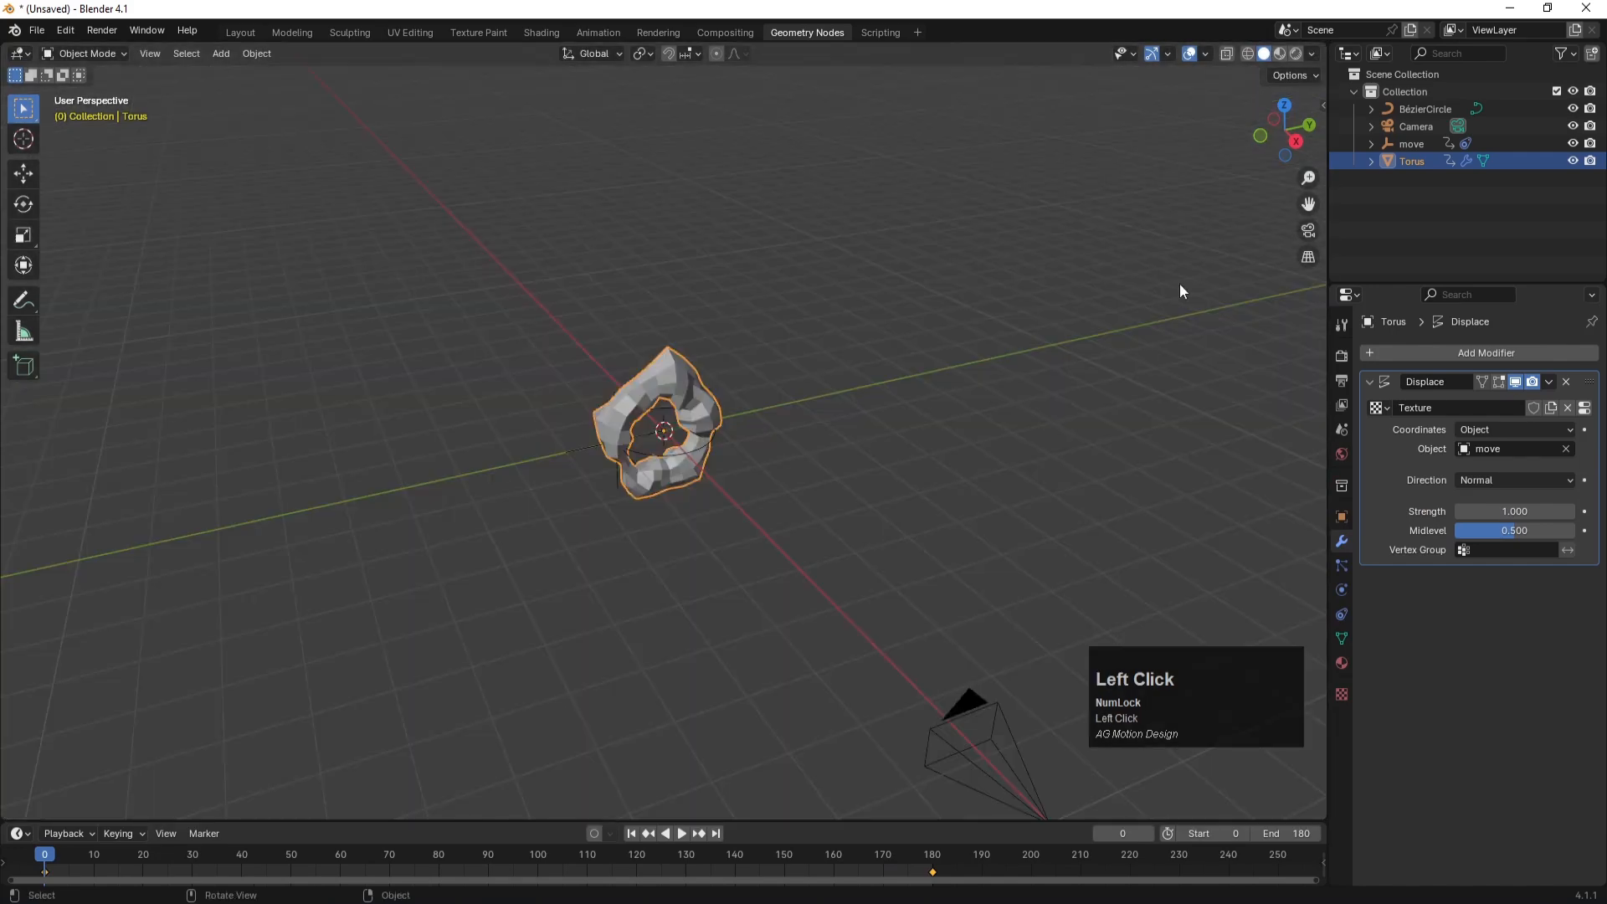
- Split the viewport into two side-by-side views and frame the torus in the narrower one
drag(1328, 46, 862, 68)
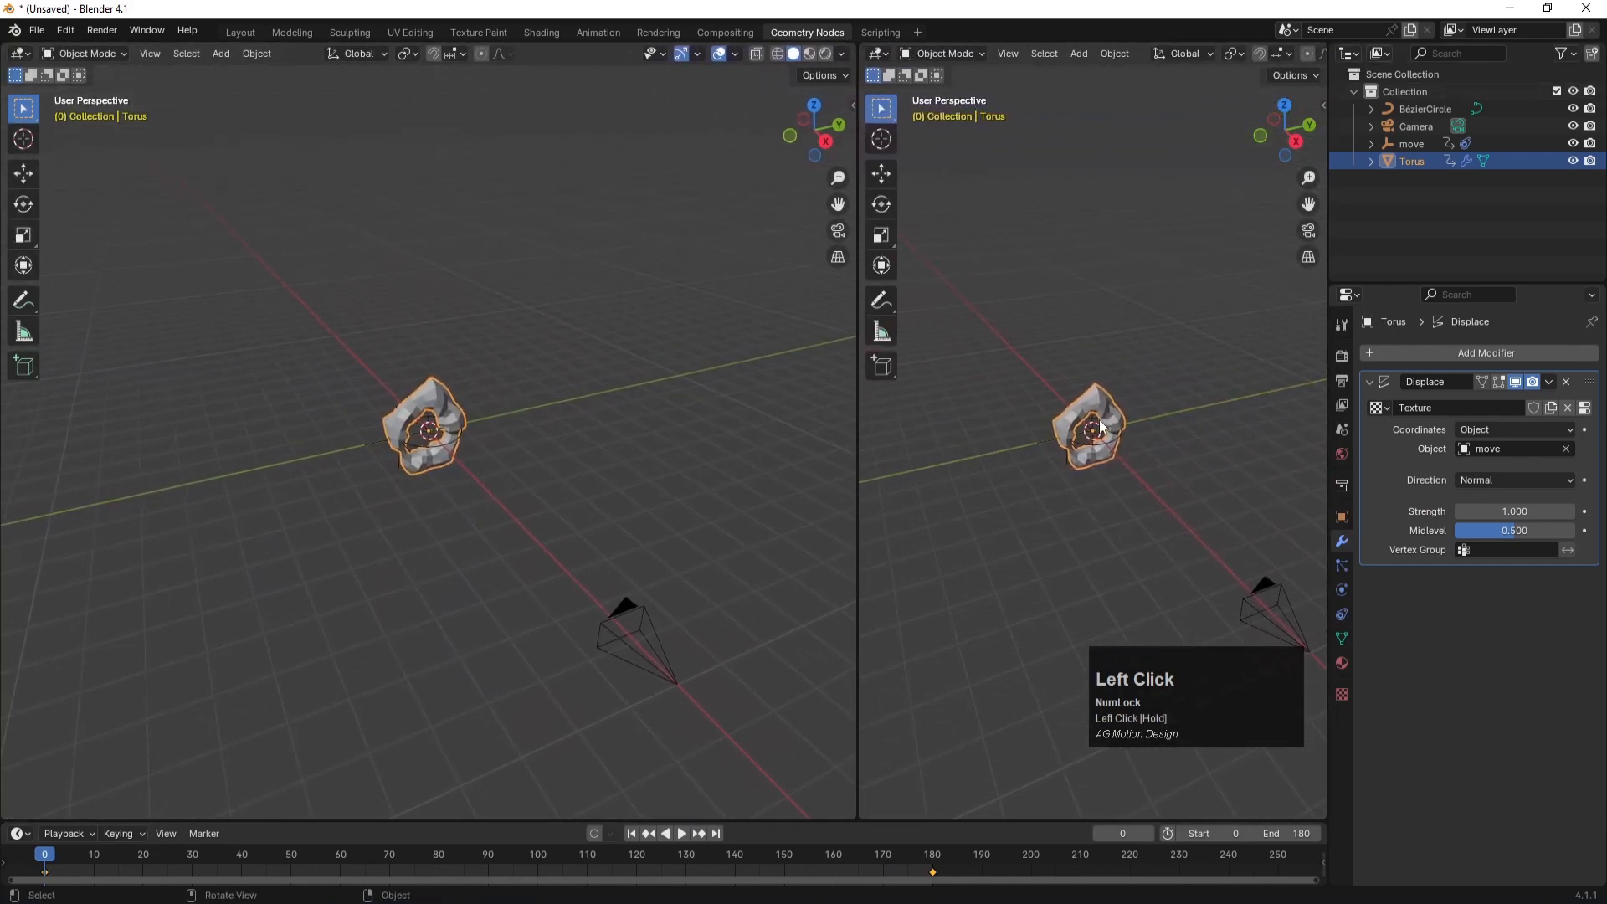
key(KP_Decimal)
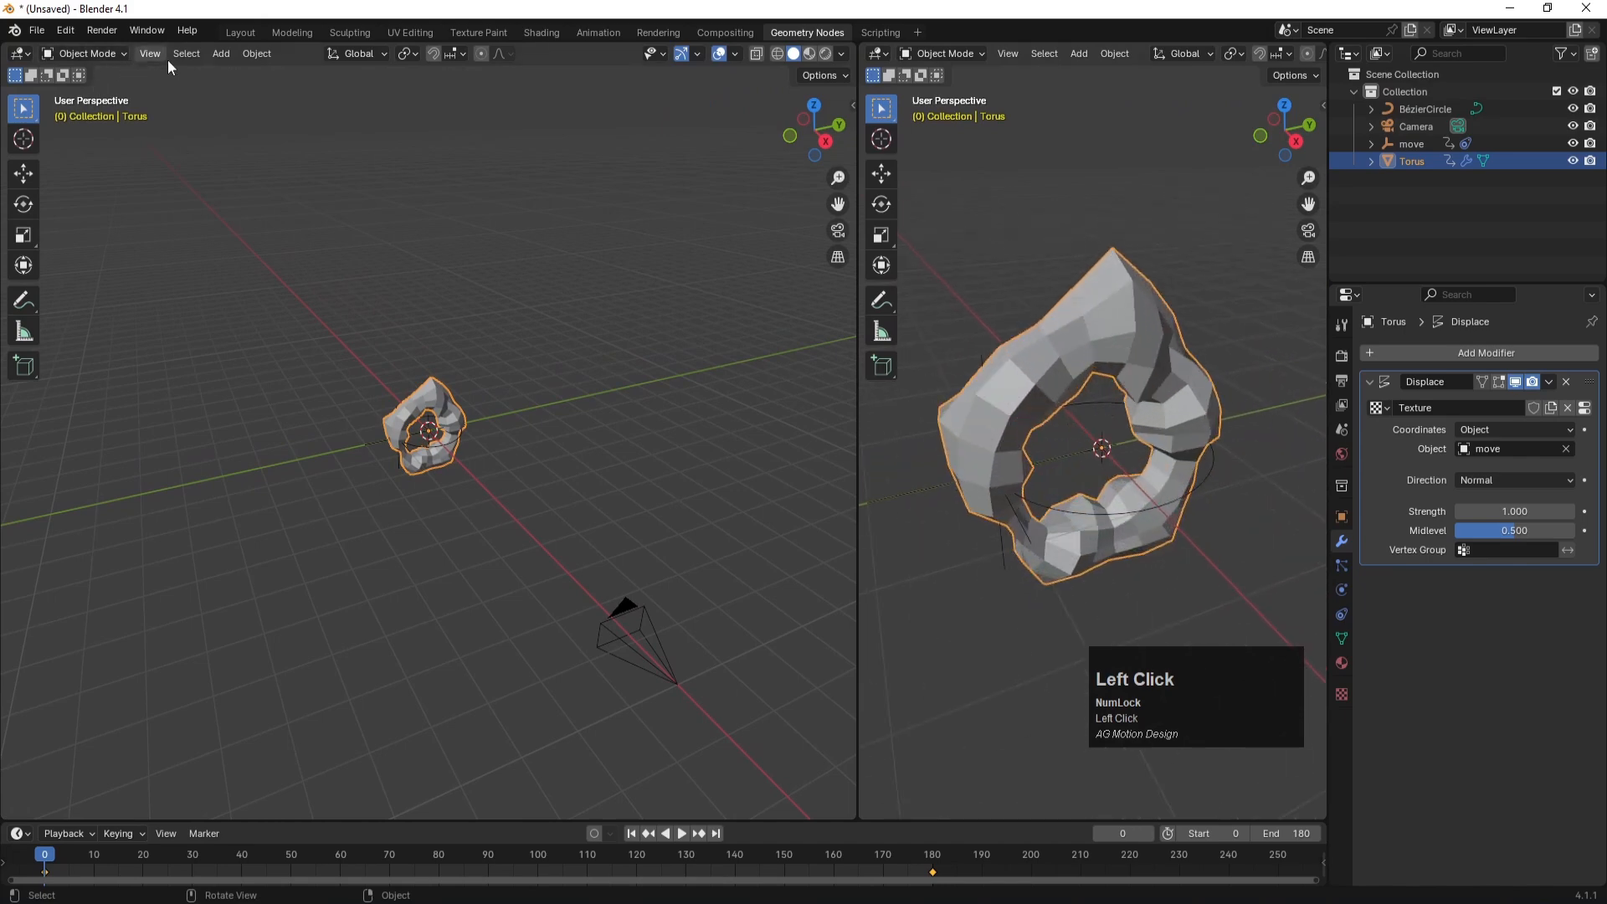
click(204, 158)
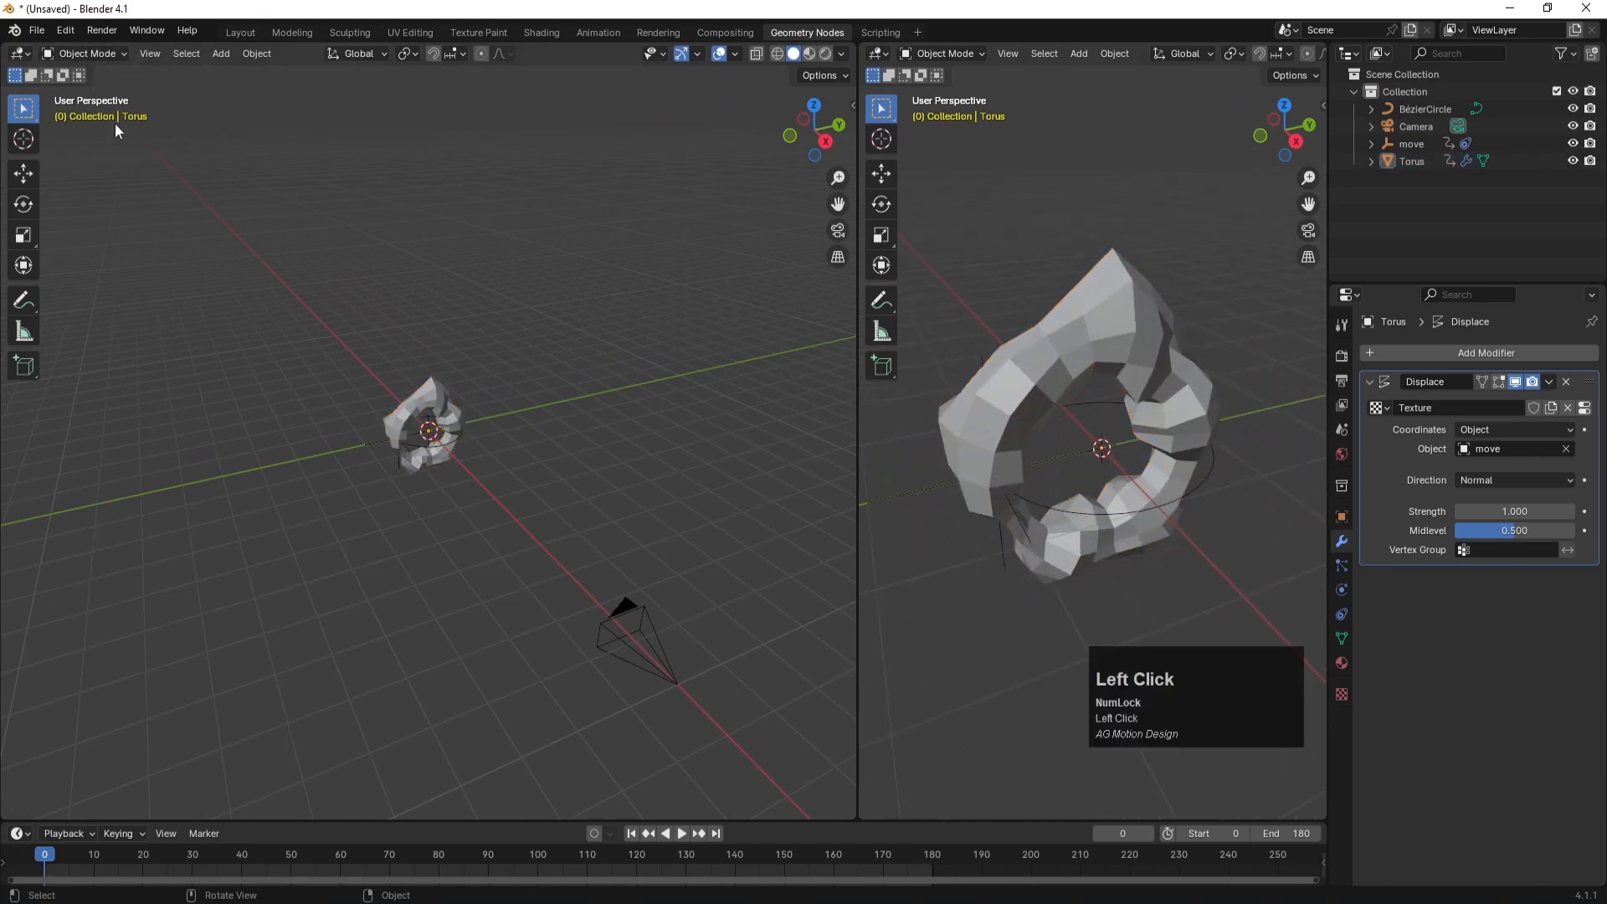
- Turn the wider viewport into a Geometry Node Editor, hide its sidebar and widen the area slightly
click(29, 52)
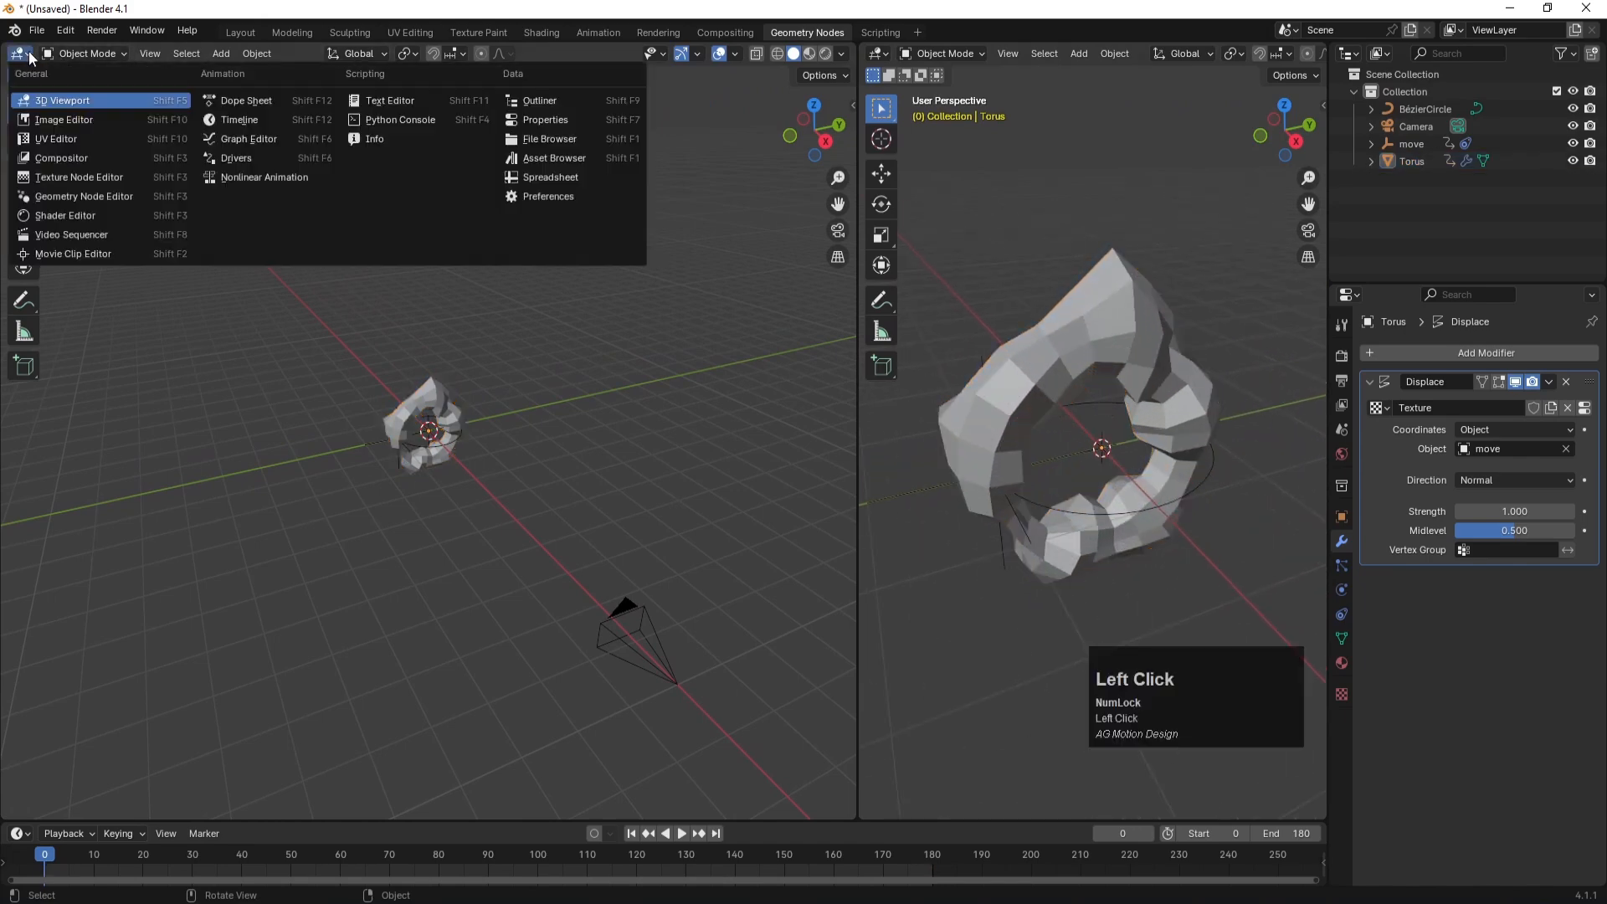
click(59, 197)
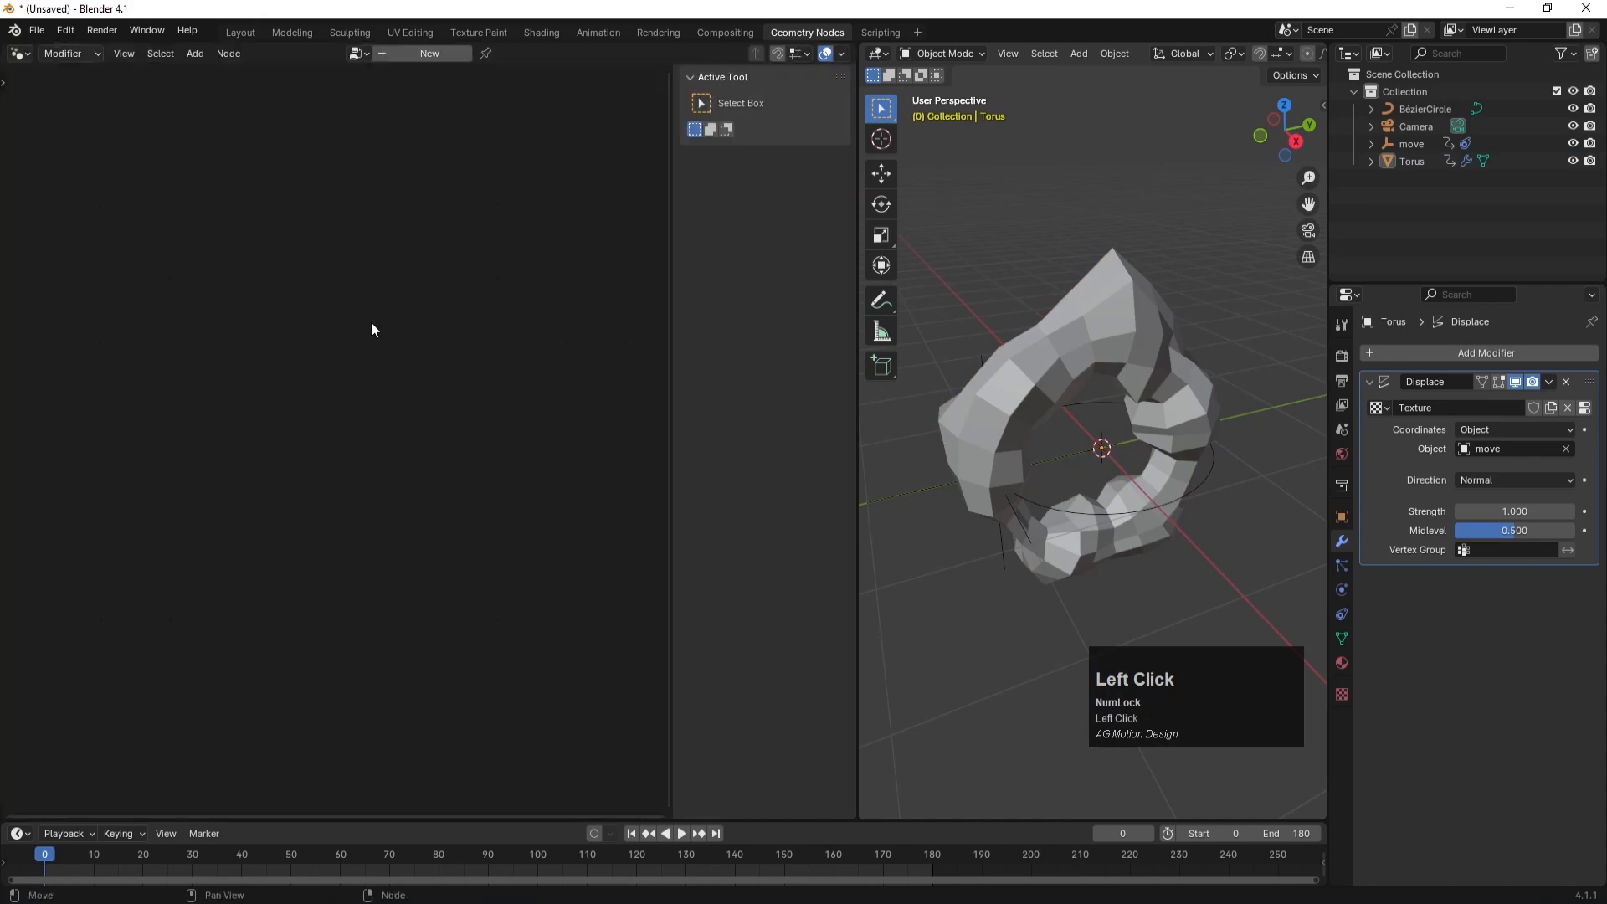
key(n)
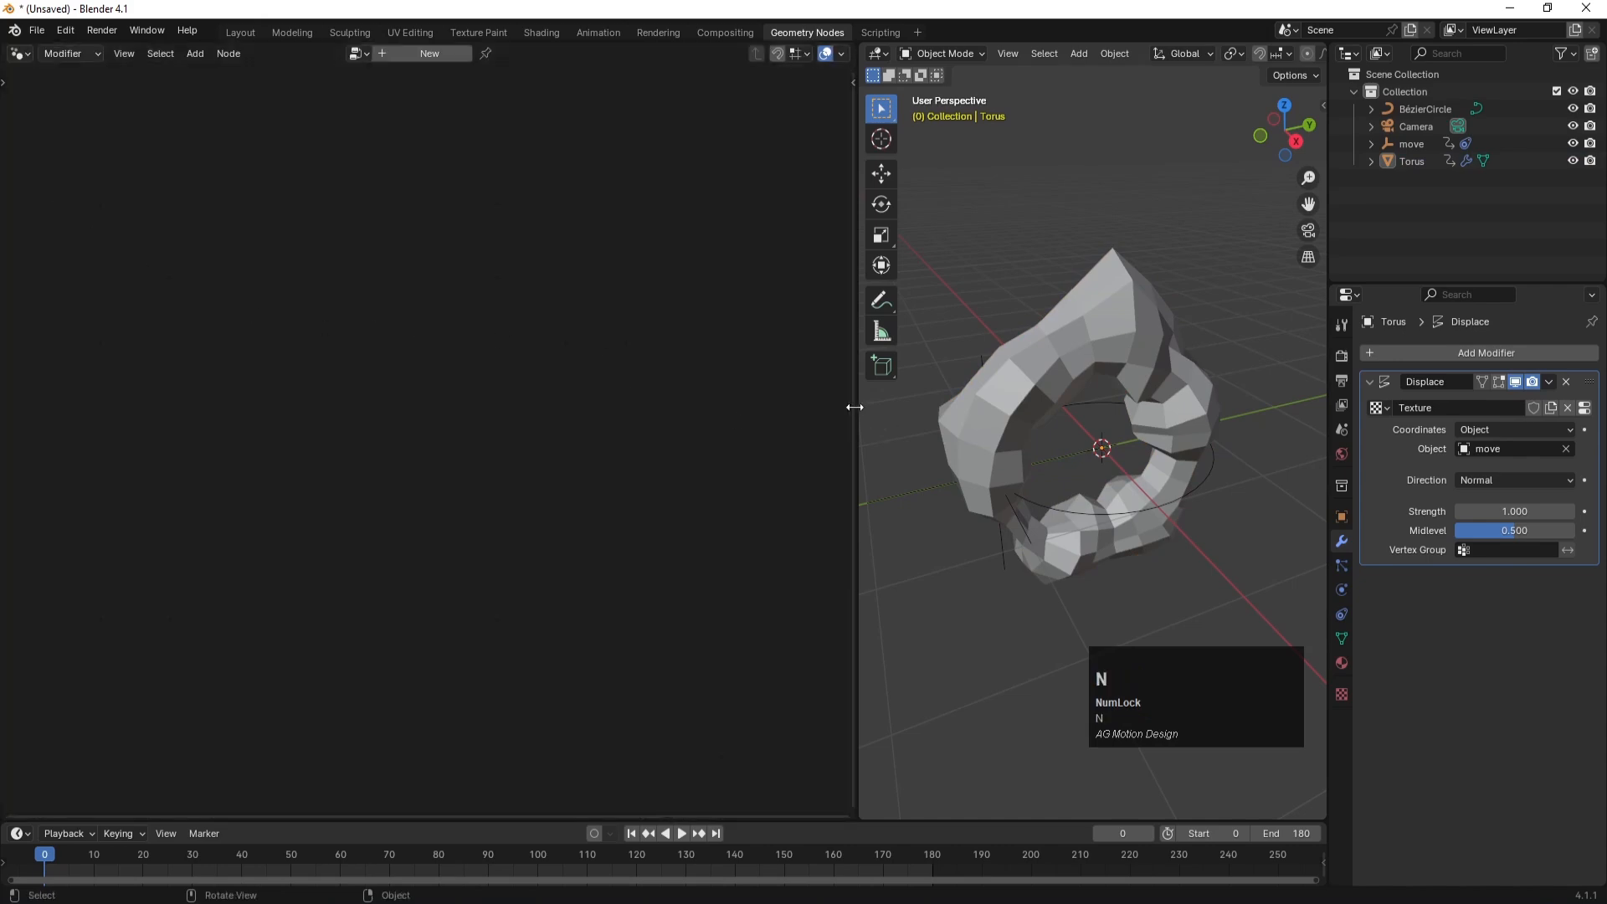
drag(854, 407, 917, 411)
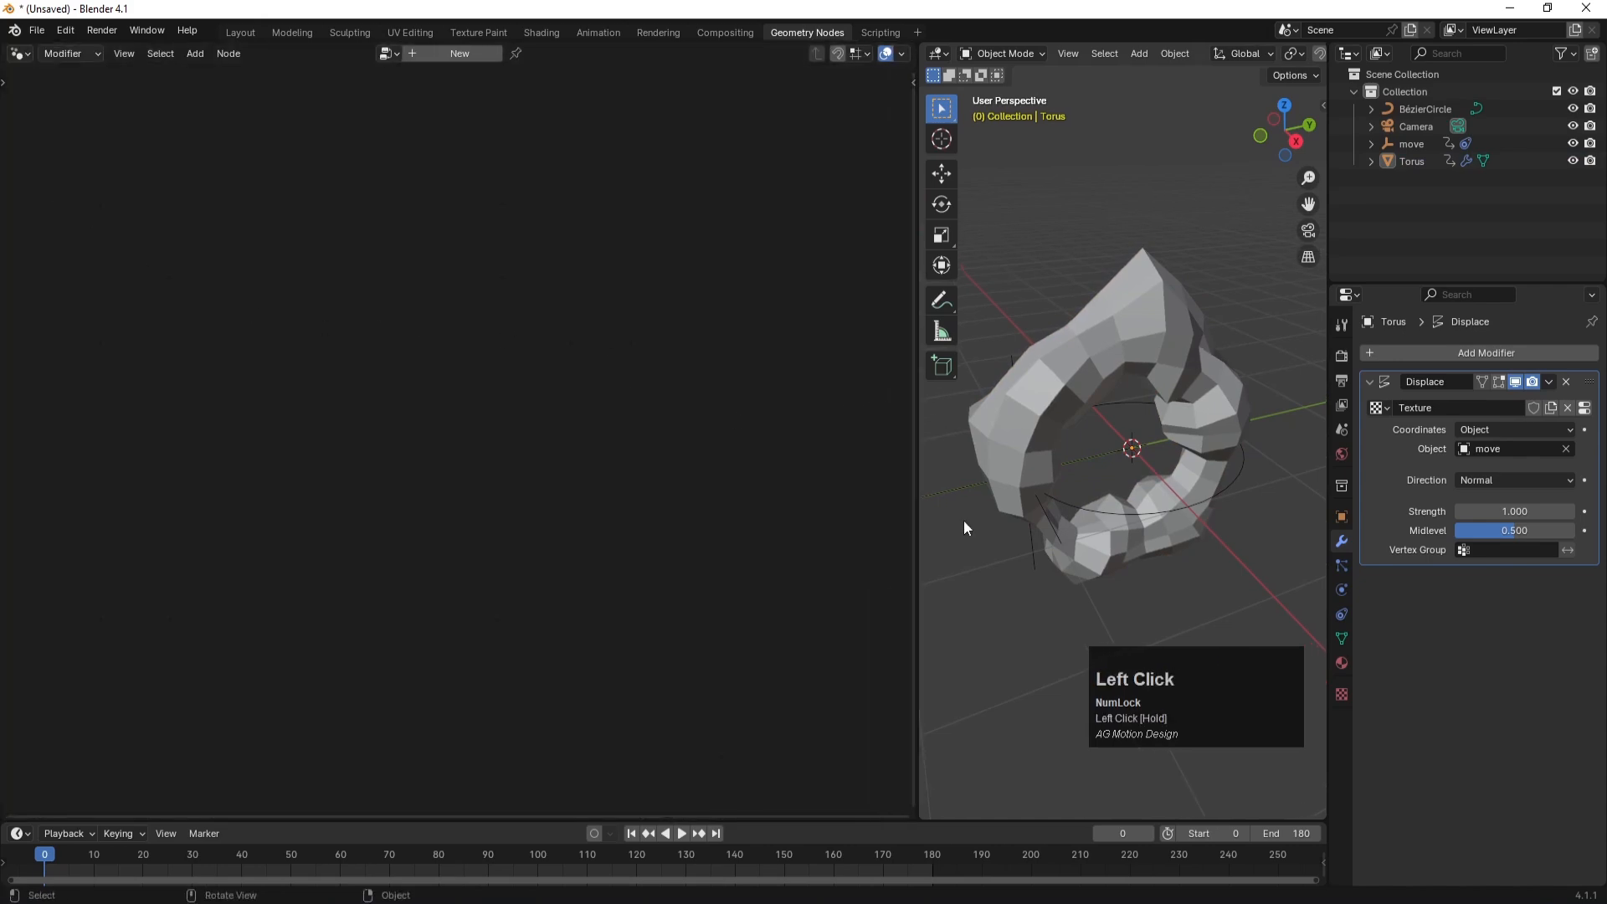
- Create a new geometry node tree on the torus and spread the Group Input and Group Output nodes apart
click(1123, 315)
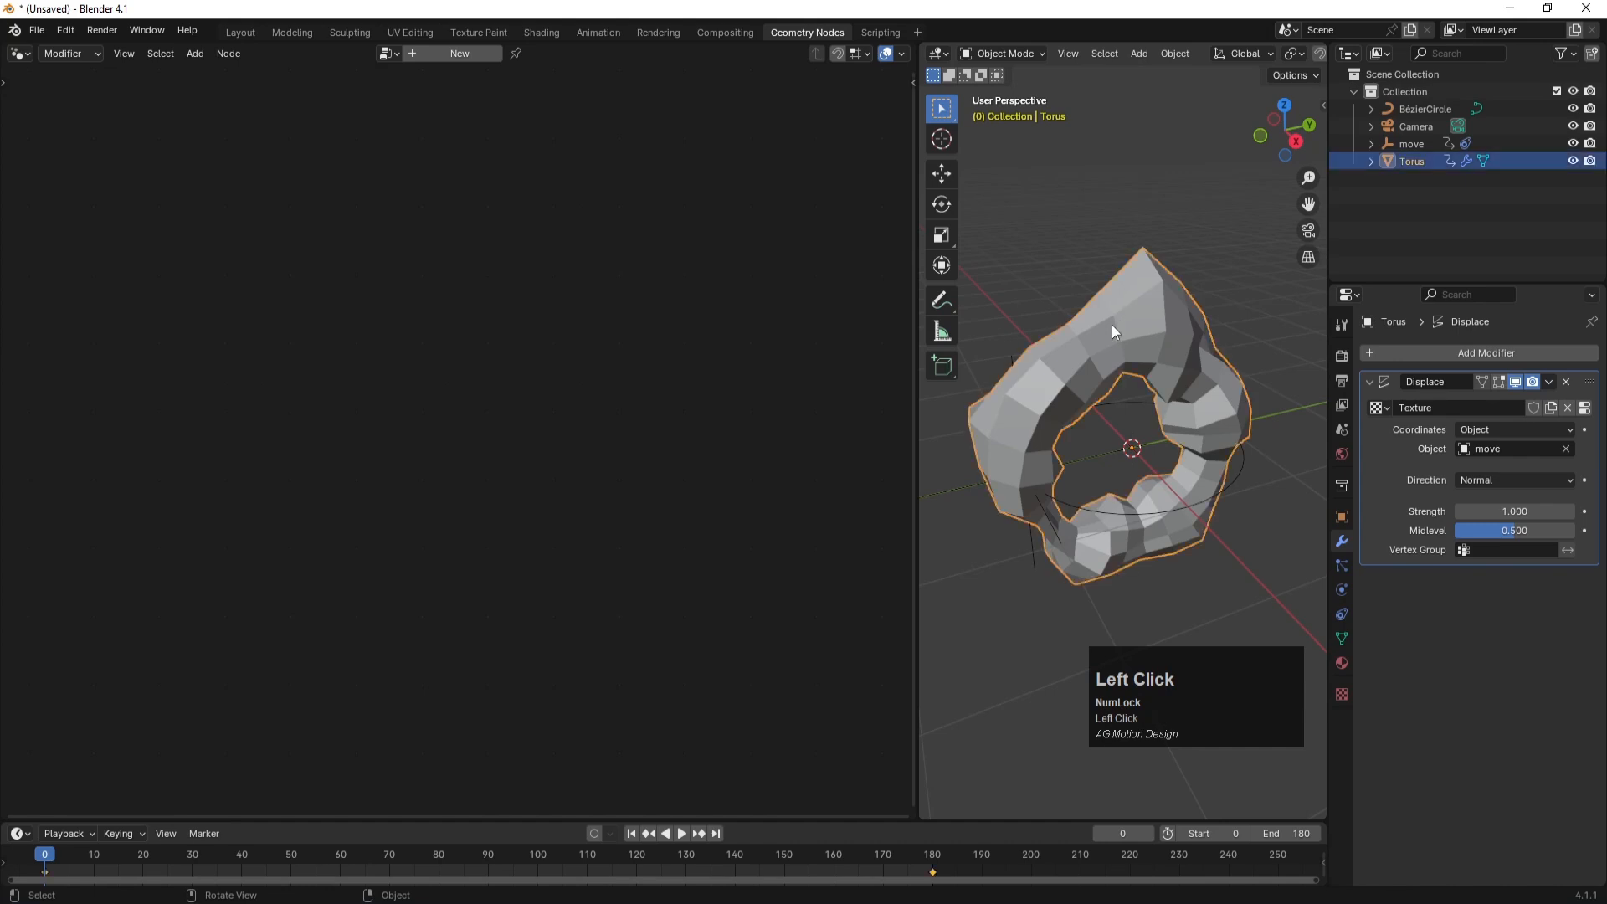
click(456, 55)
drag(115, 545, 709, 449)
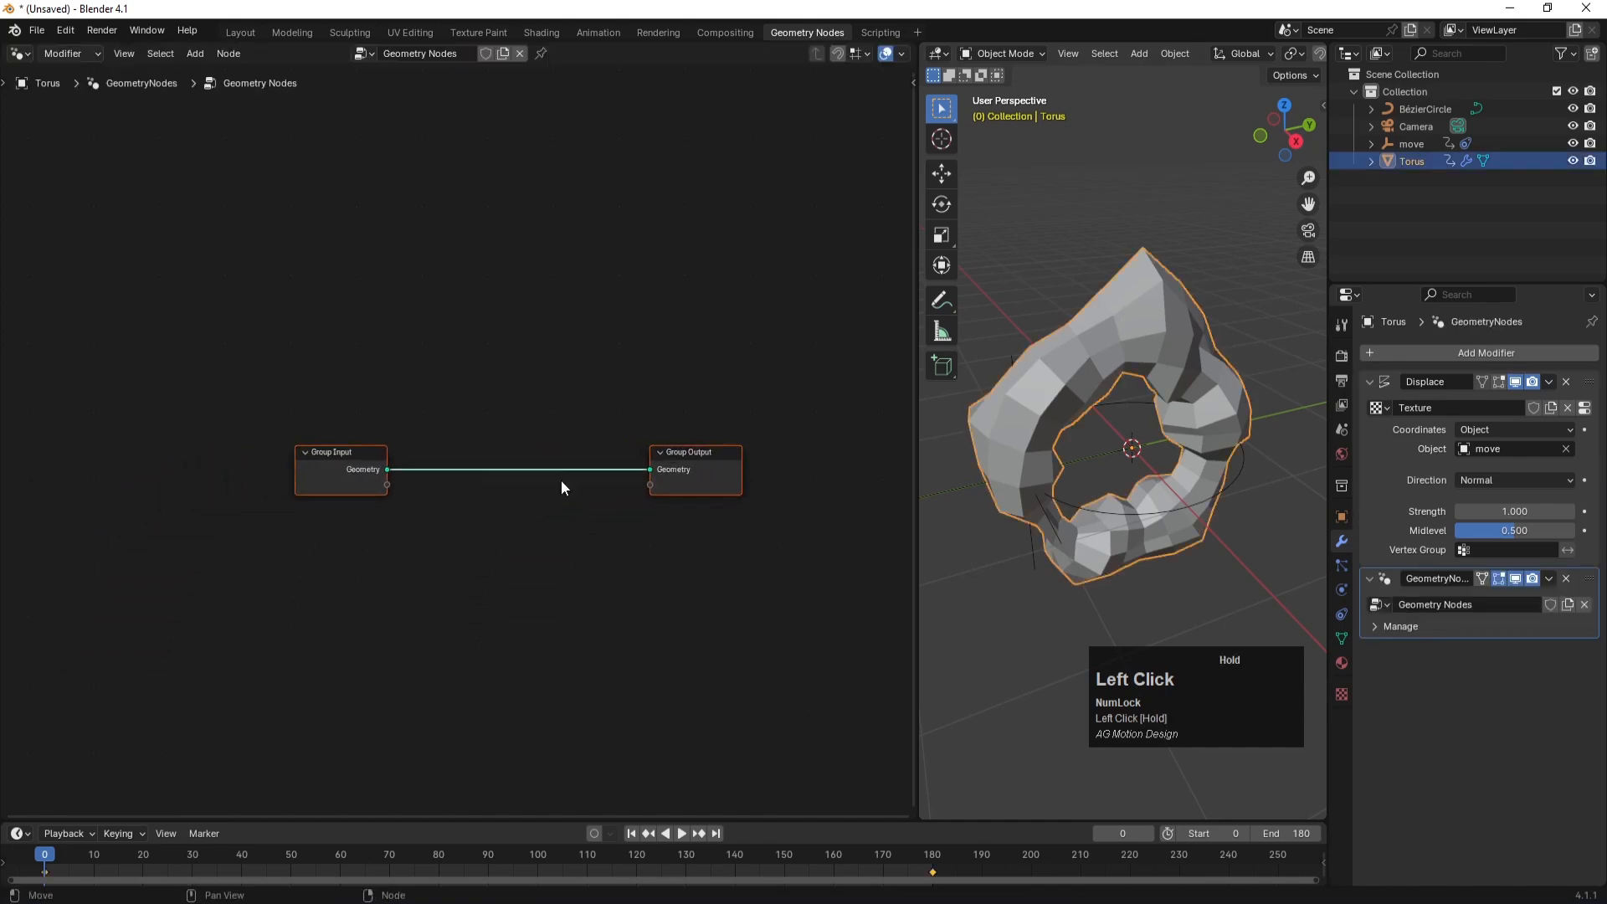
click(443, 537)
drag(348, 451, 114, 442)
drag(695, 466, 834, 463)
- Insert a Join Geometry node on the link just before Group Output
key(space)
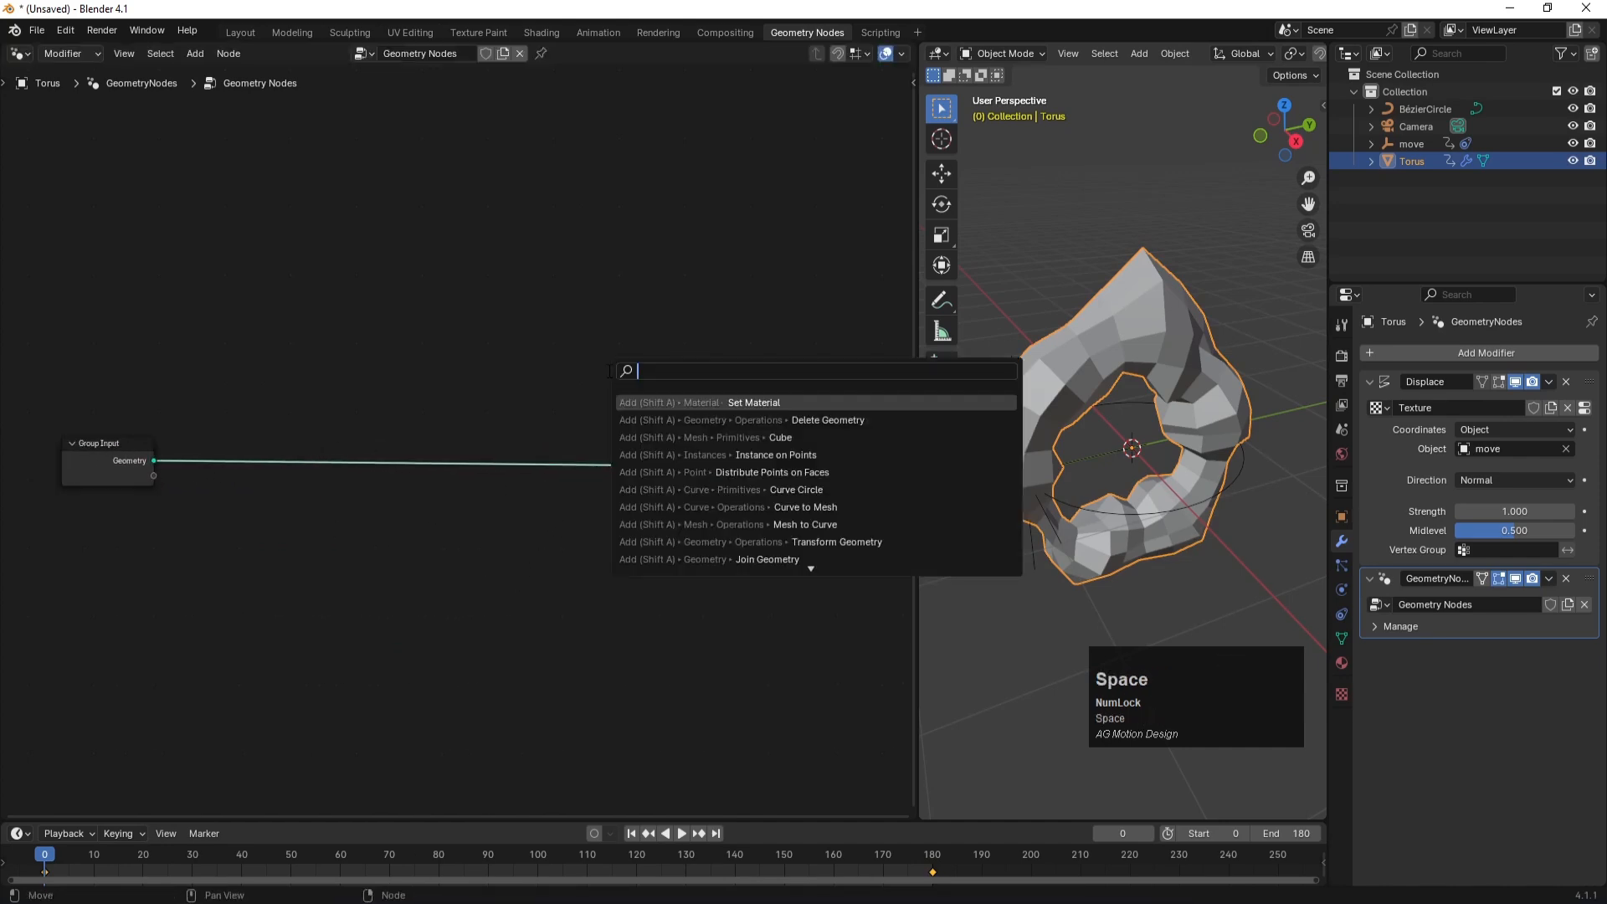
text(j)
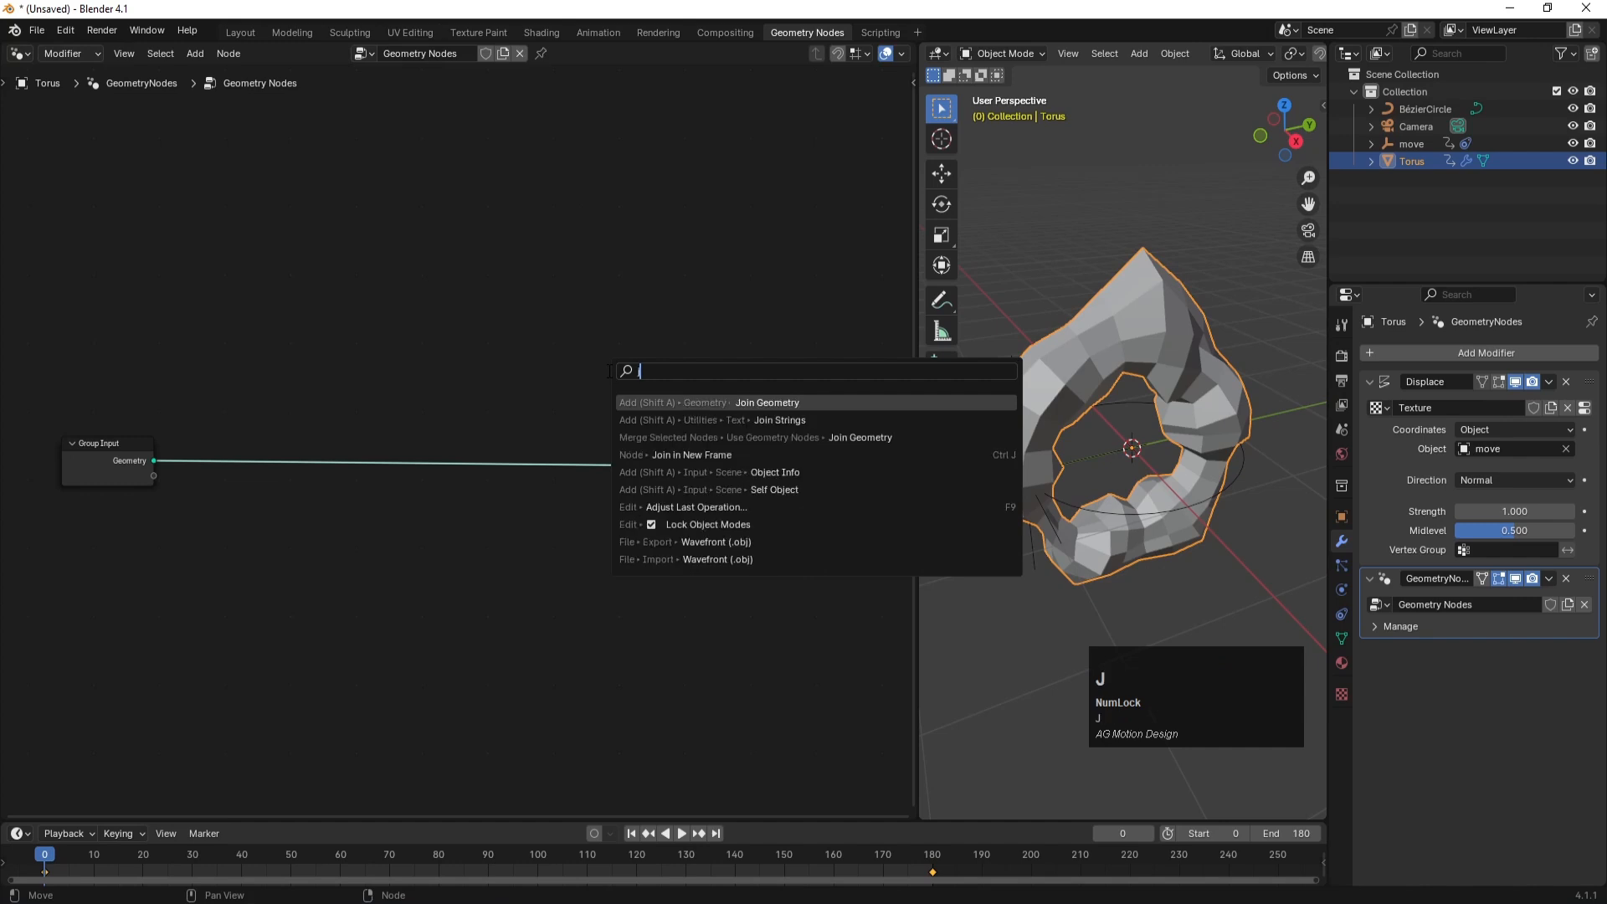
key(Return)
click(674, 460)
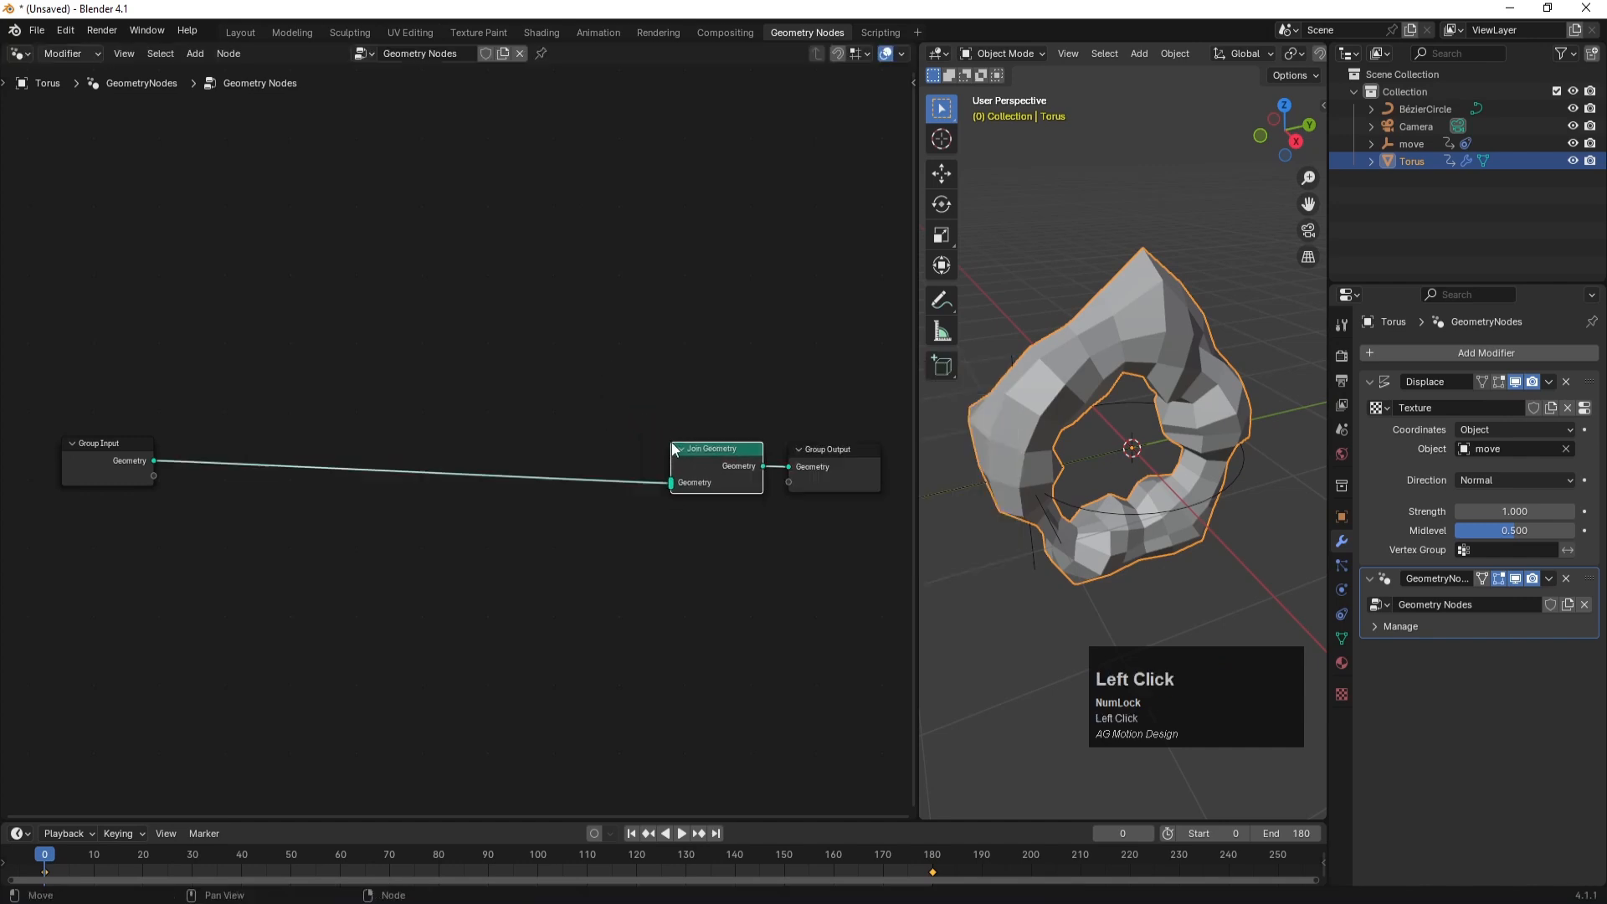
- Insert a Delete Geometry node between Group Input and Join Geometry and set its domain to Face
shift+middle_drag(390, 622, 475, 639)
drag(199, 475, 127, 486)
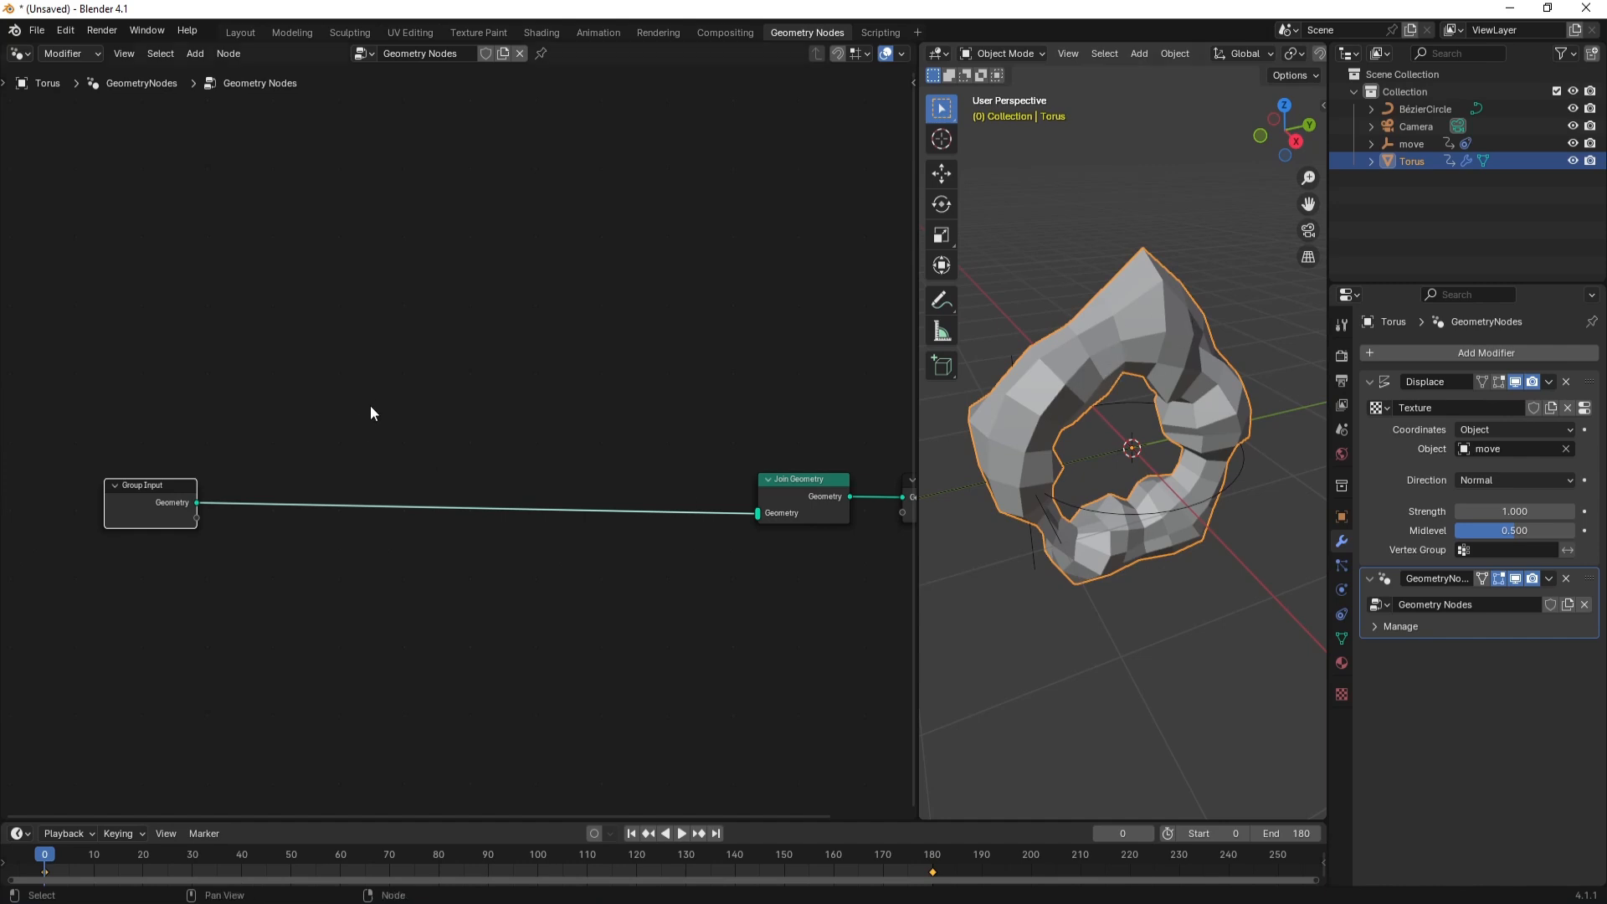
key(space)
text(dele)
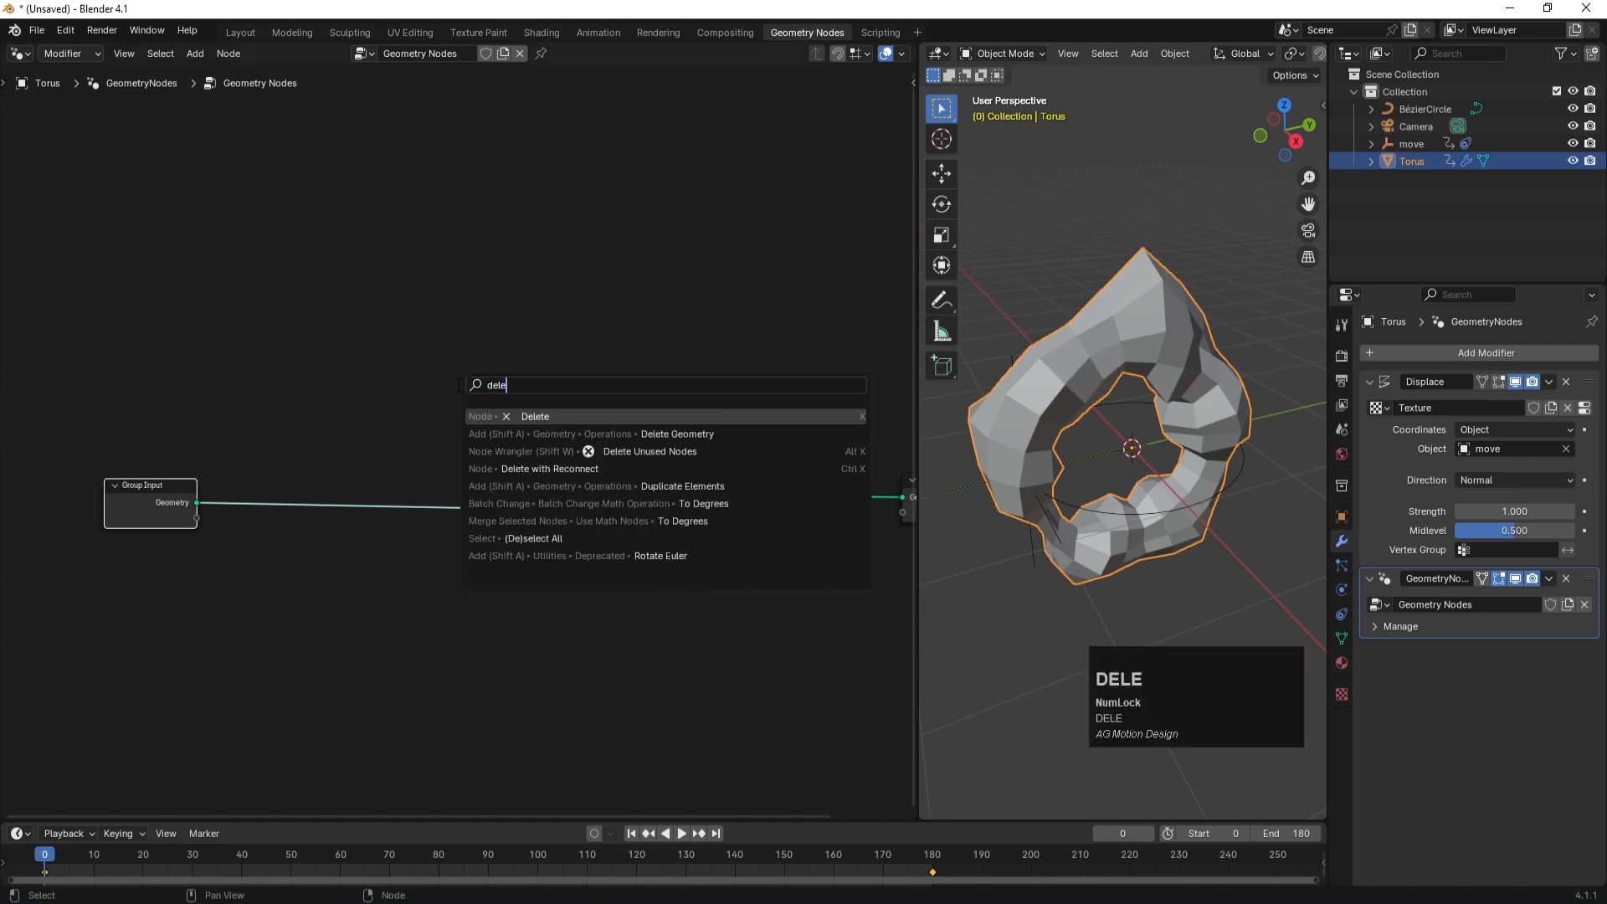
click(711, 434)
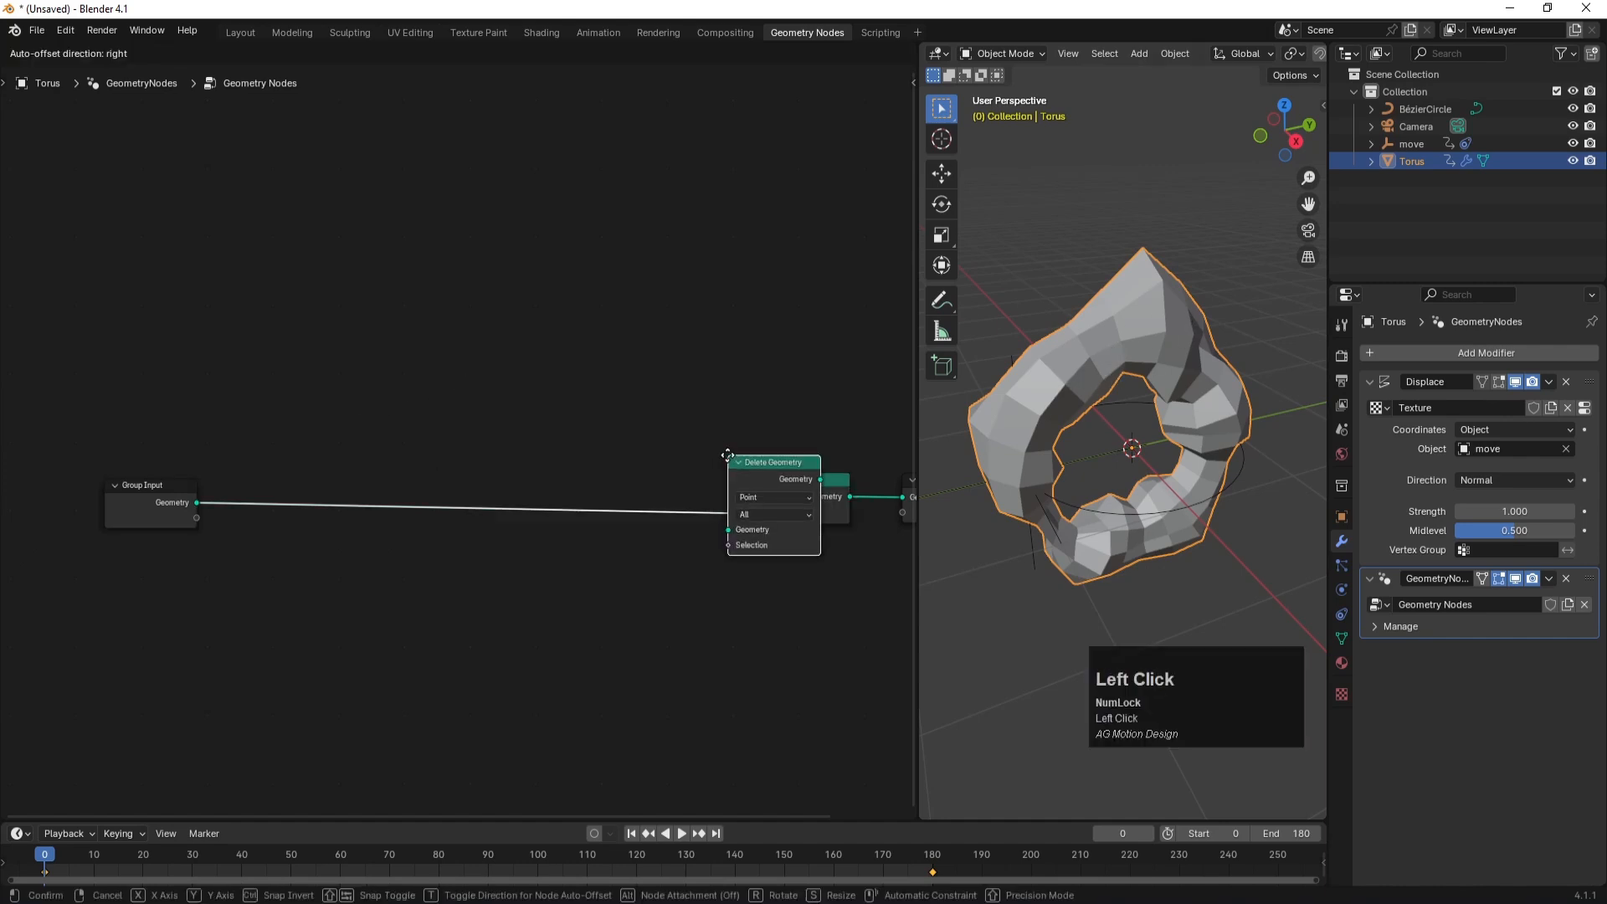
click(612, 458)
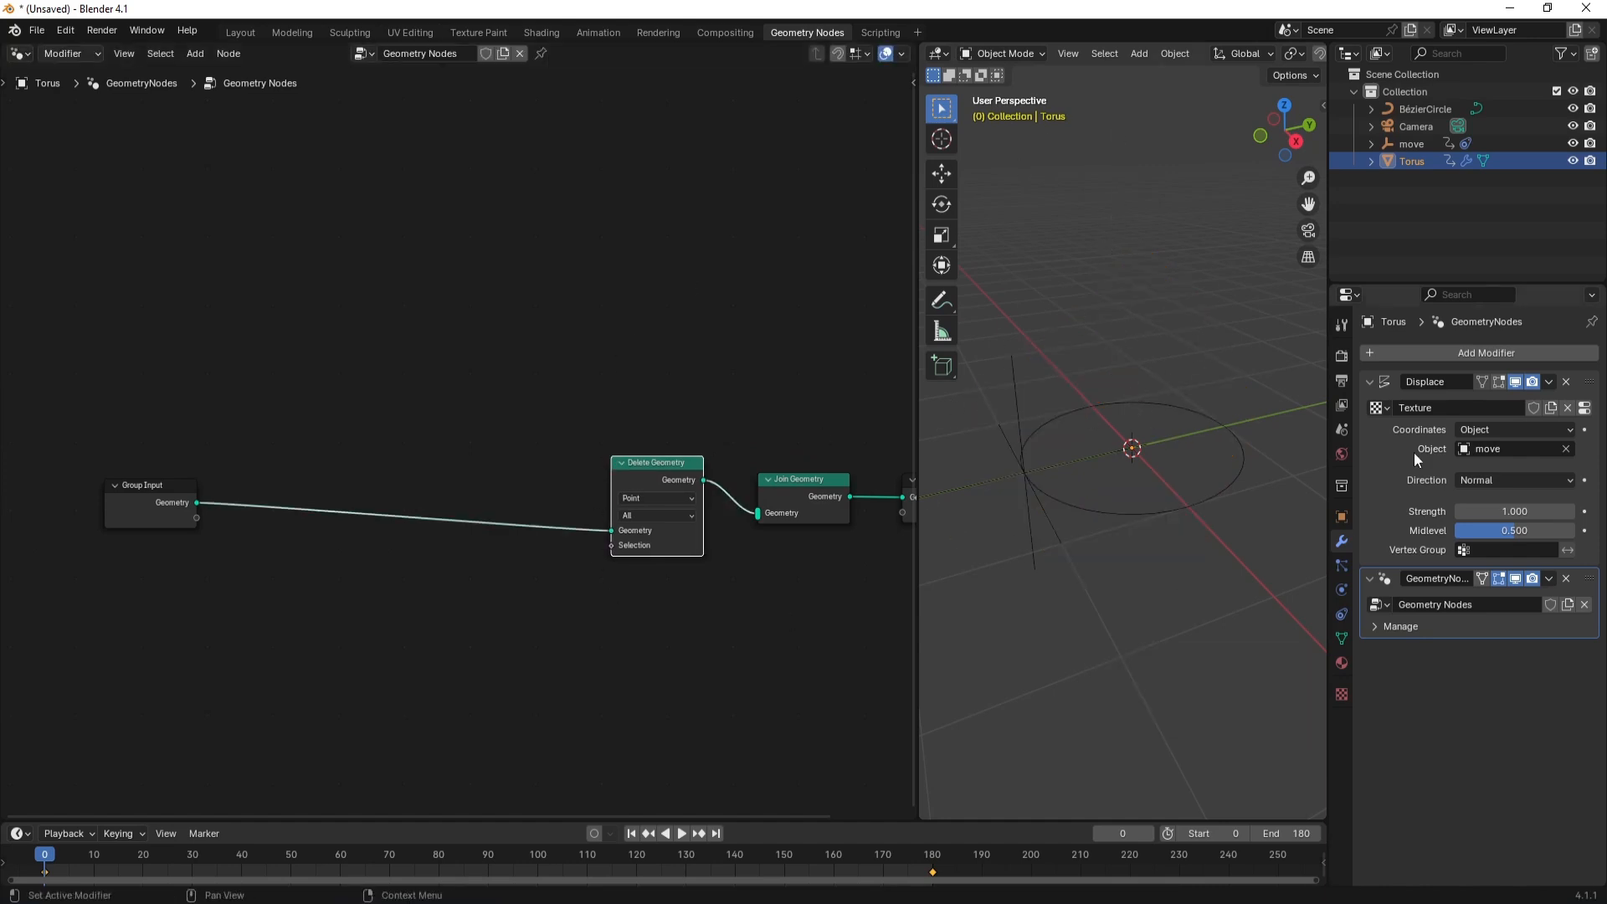
click(651, 497)
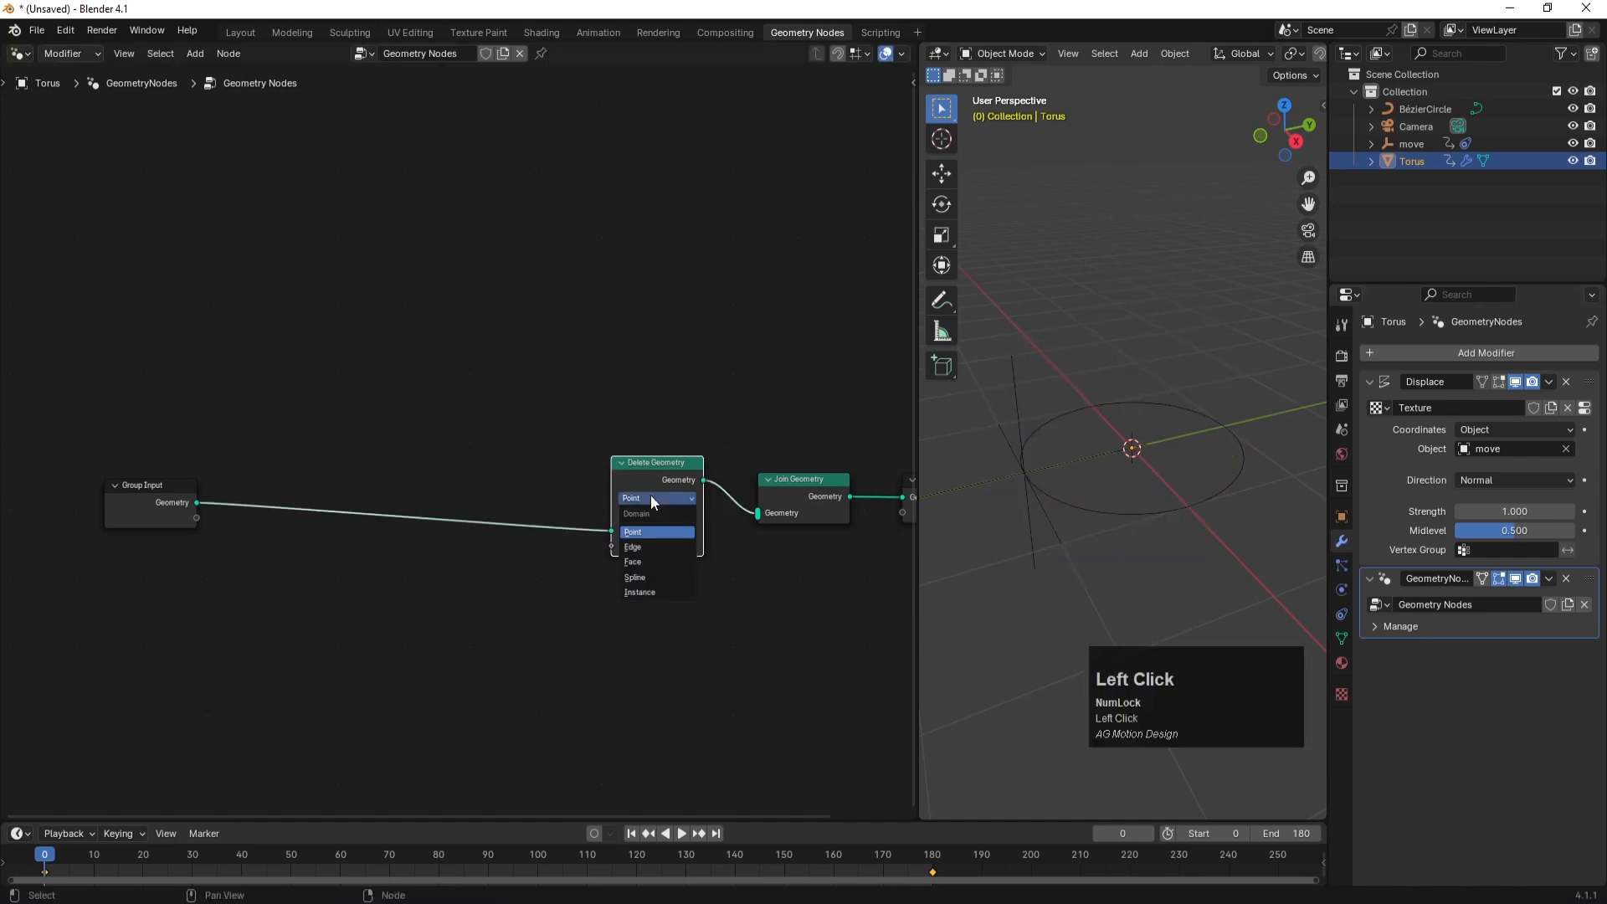
click(633, 563)
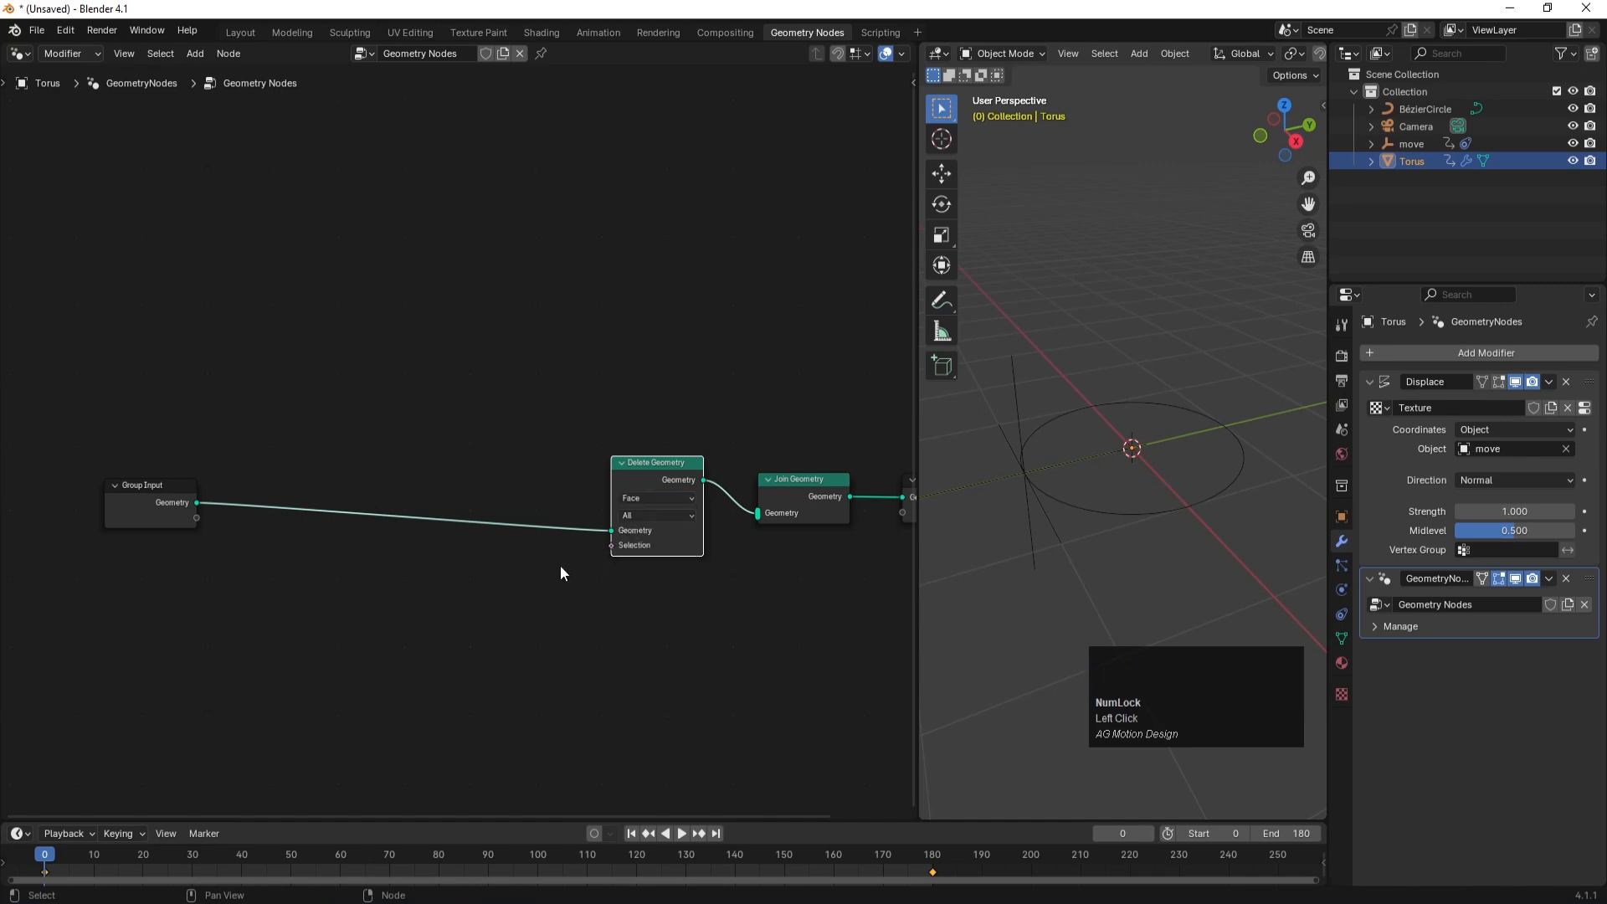
- Add a Boolean Random Value node below and connect it to the Delete Geometry node's Selection
drag(613, 545, 536, 598)
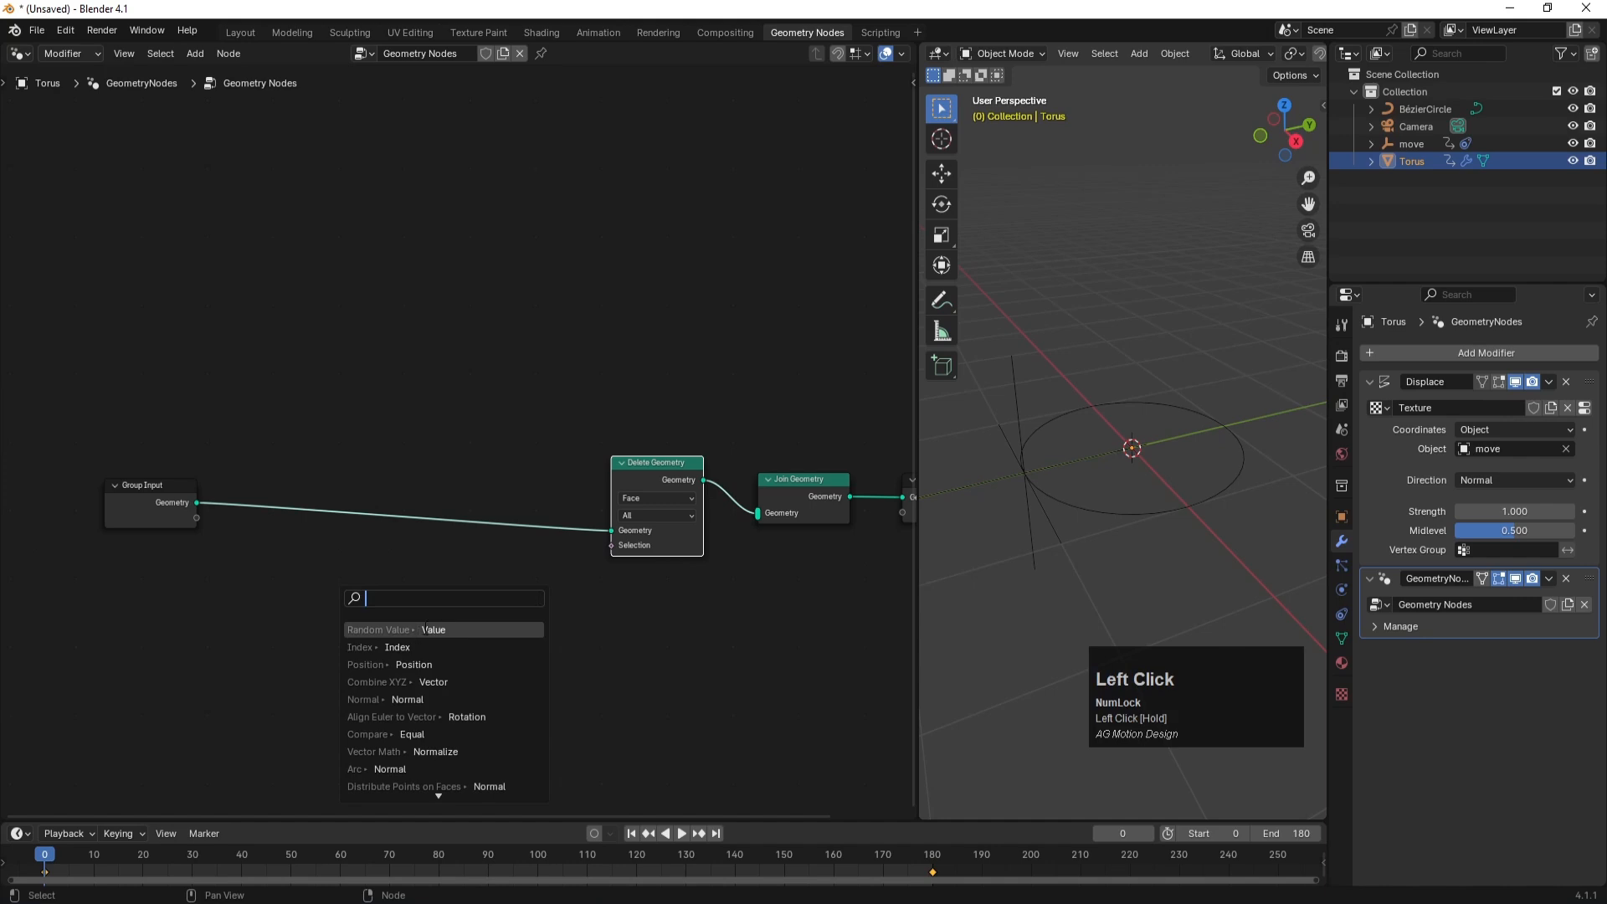
text(rand)
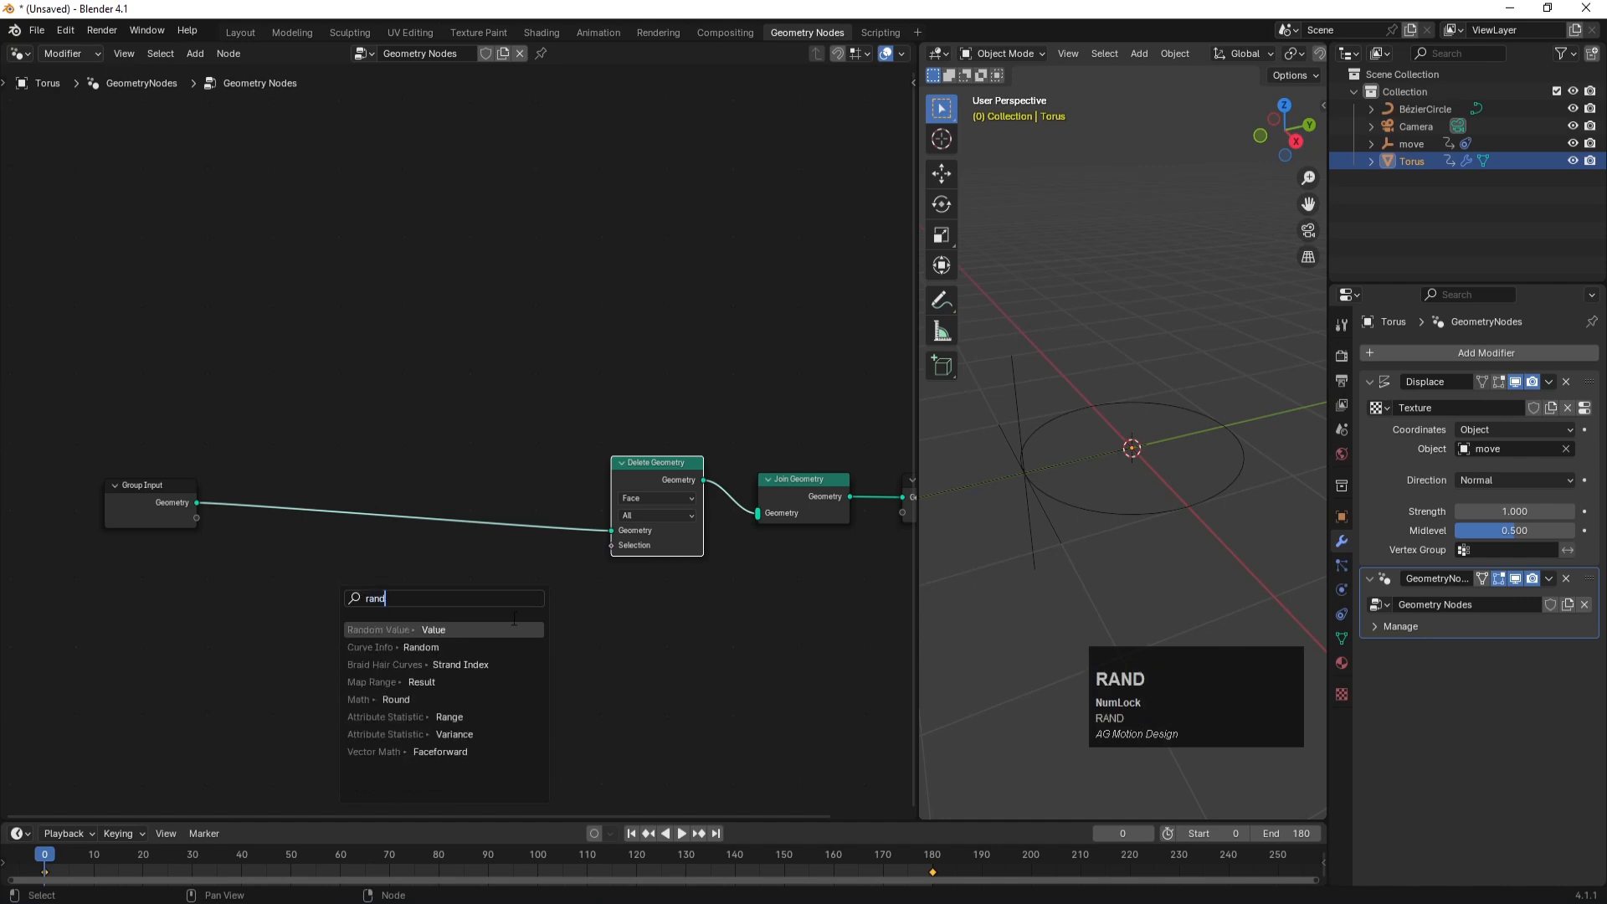
click(469, 630)
click(511, 642)
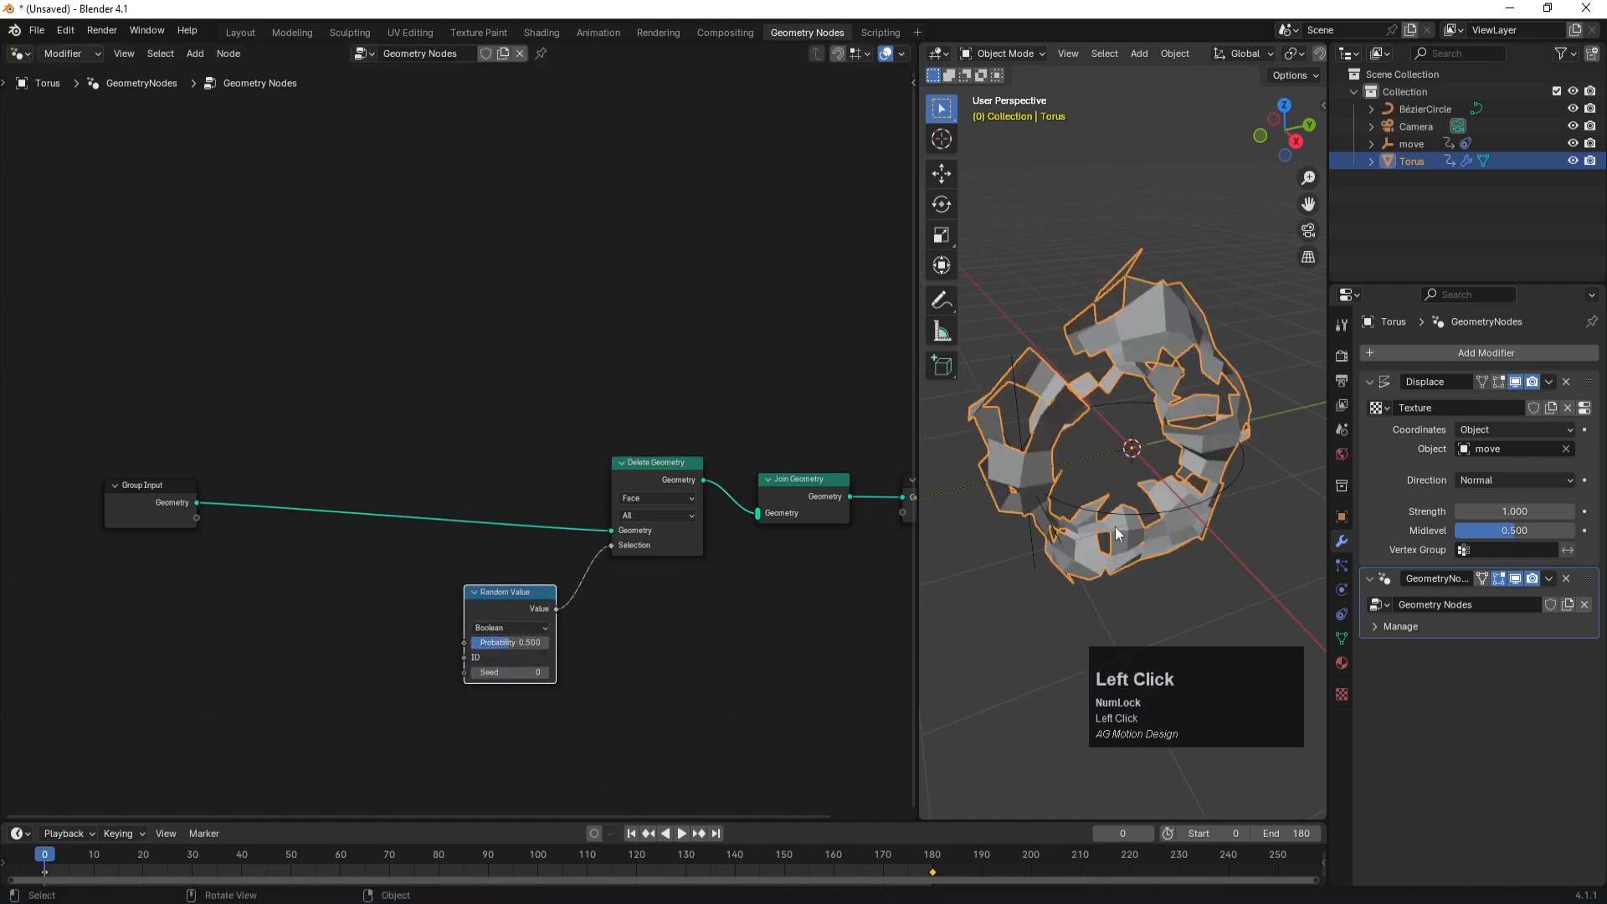
- Deselect the torus and play the animation to check the randomly deleted faces in motion
click(1087, 572)
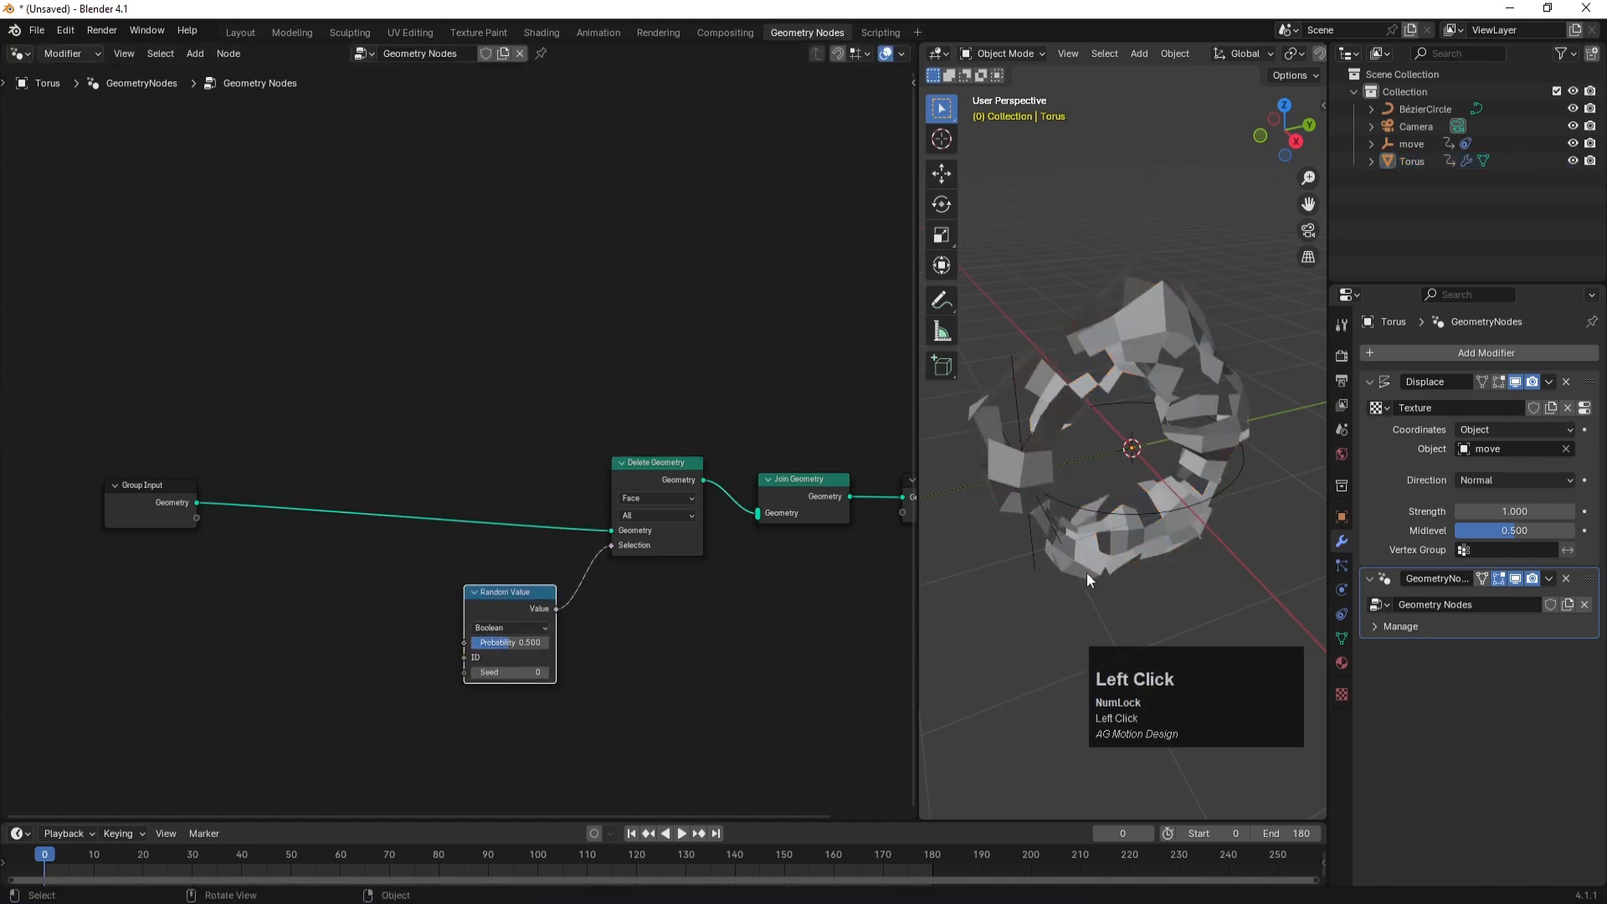
click(676, 834)
click(675, 833)
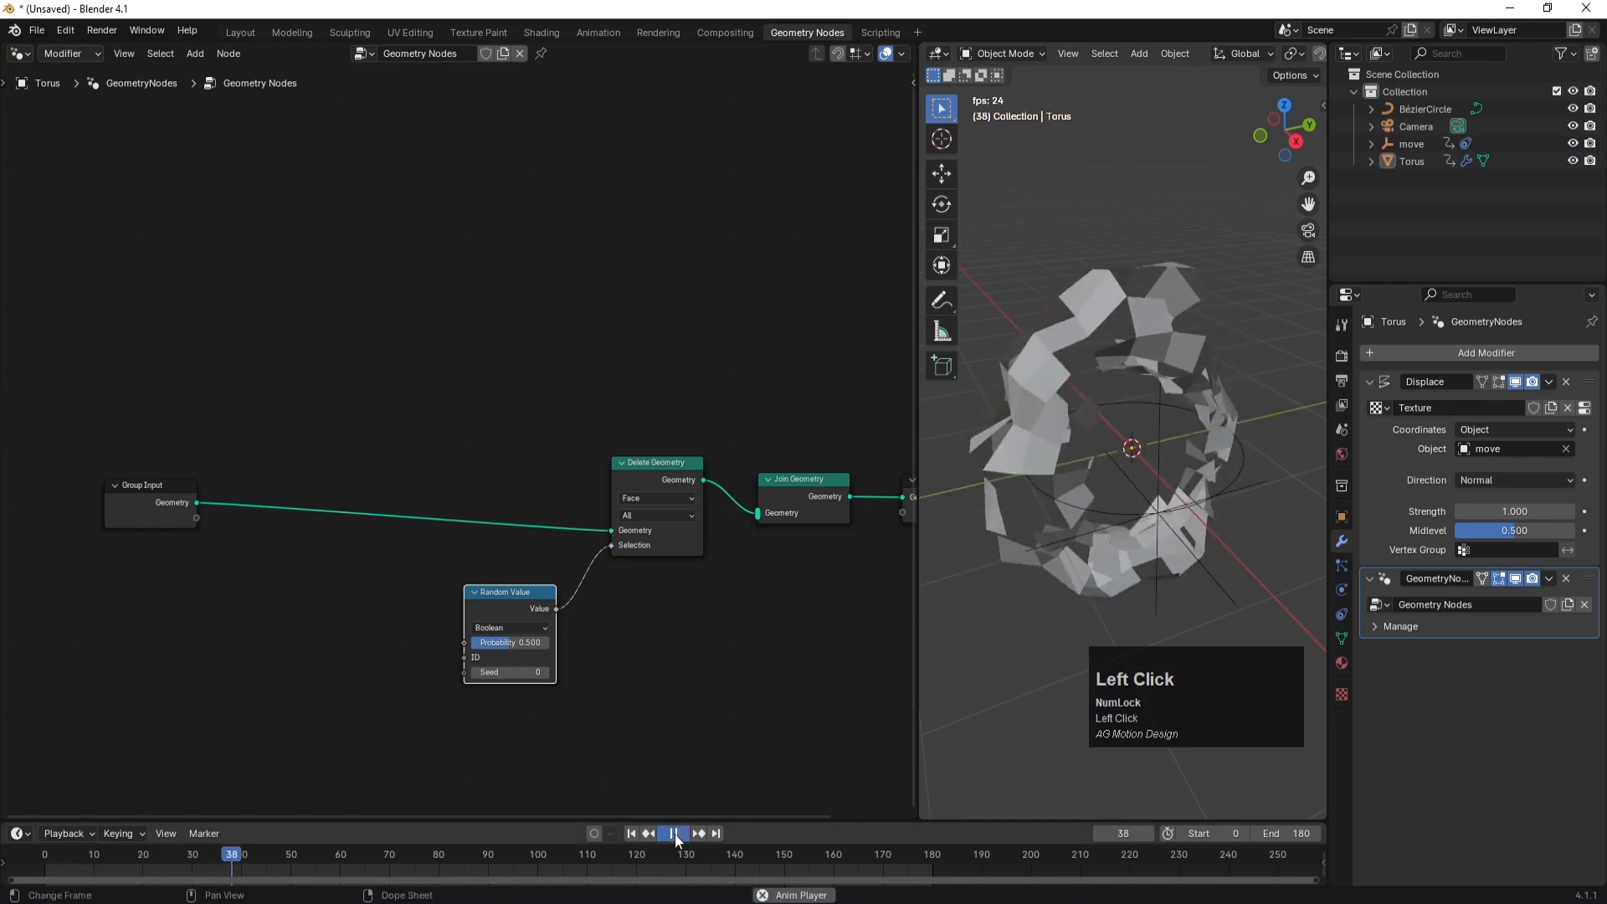
- Enlarge the timeline, return to frame 0, and set the Random Value node's Probability to 0.583
drag(671, 821, 671, 730)
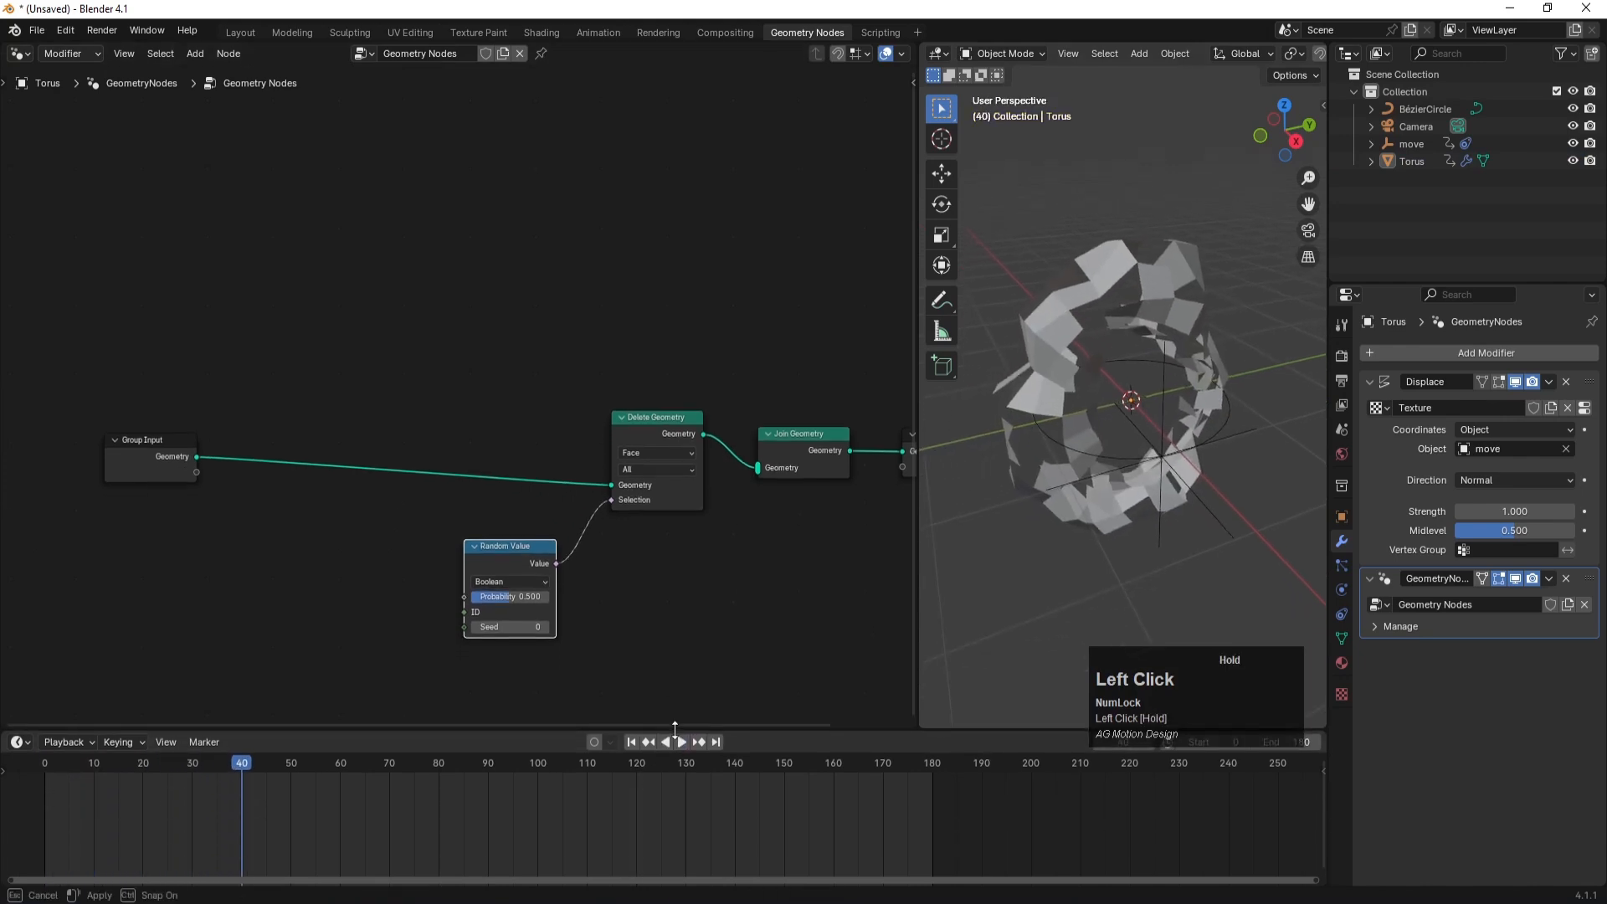
click(170, 775)
key(Escape)
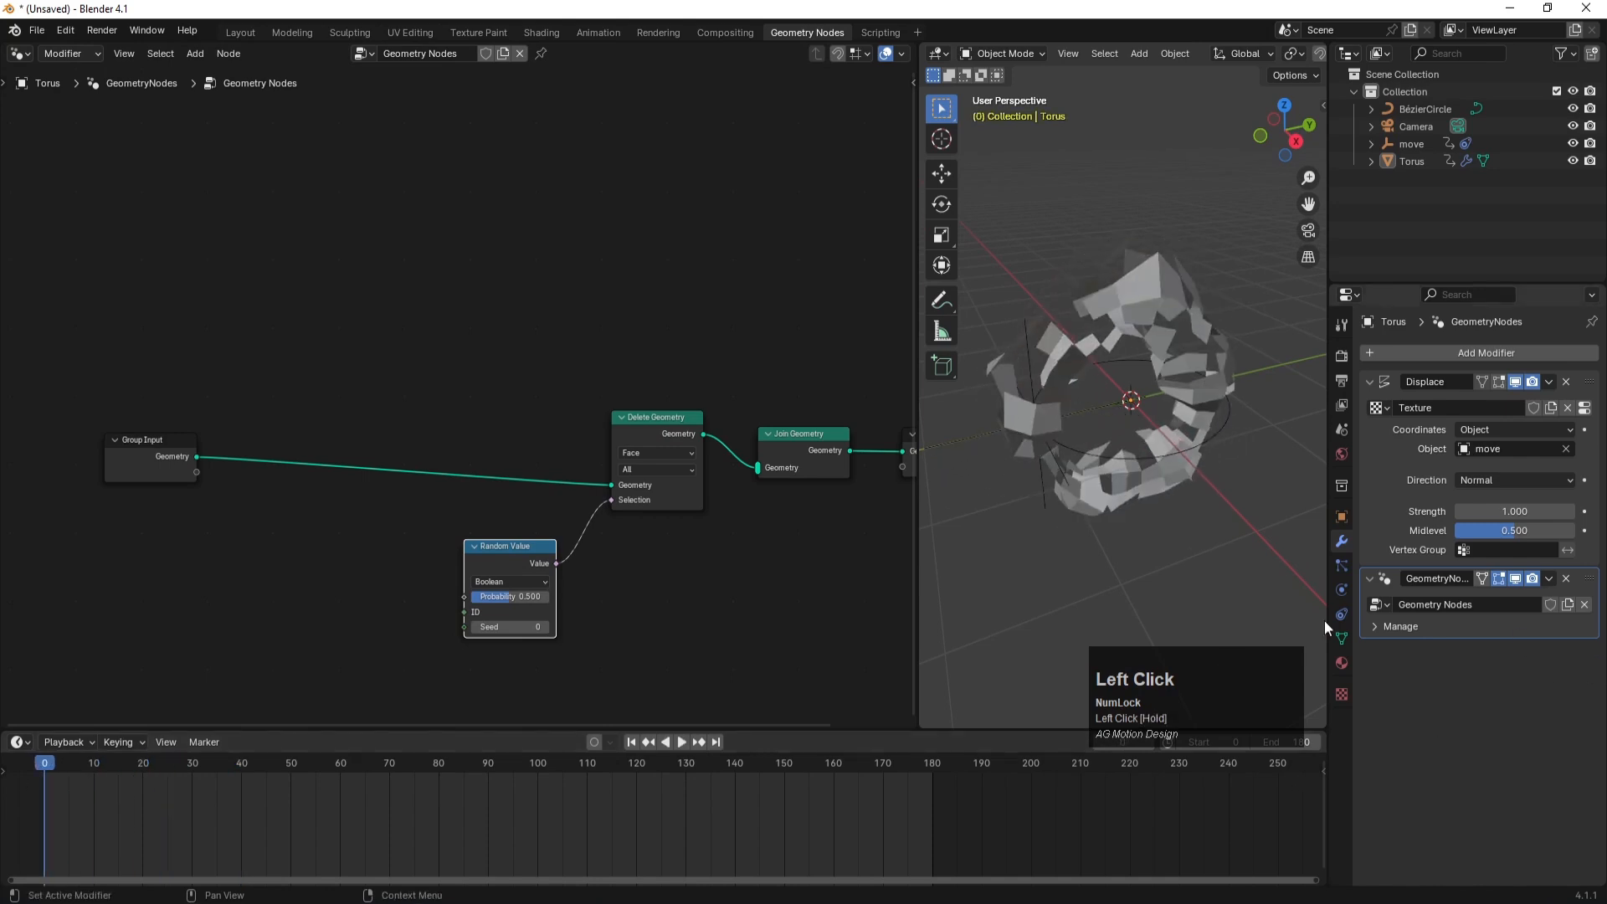
drag(508, 605, 526, 610)
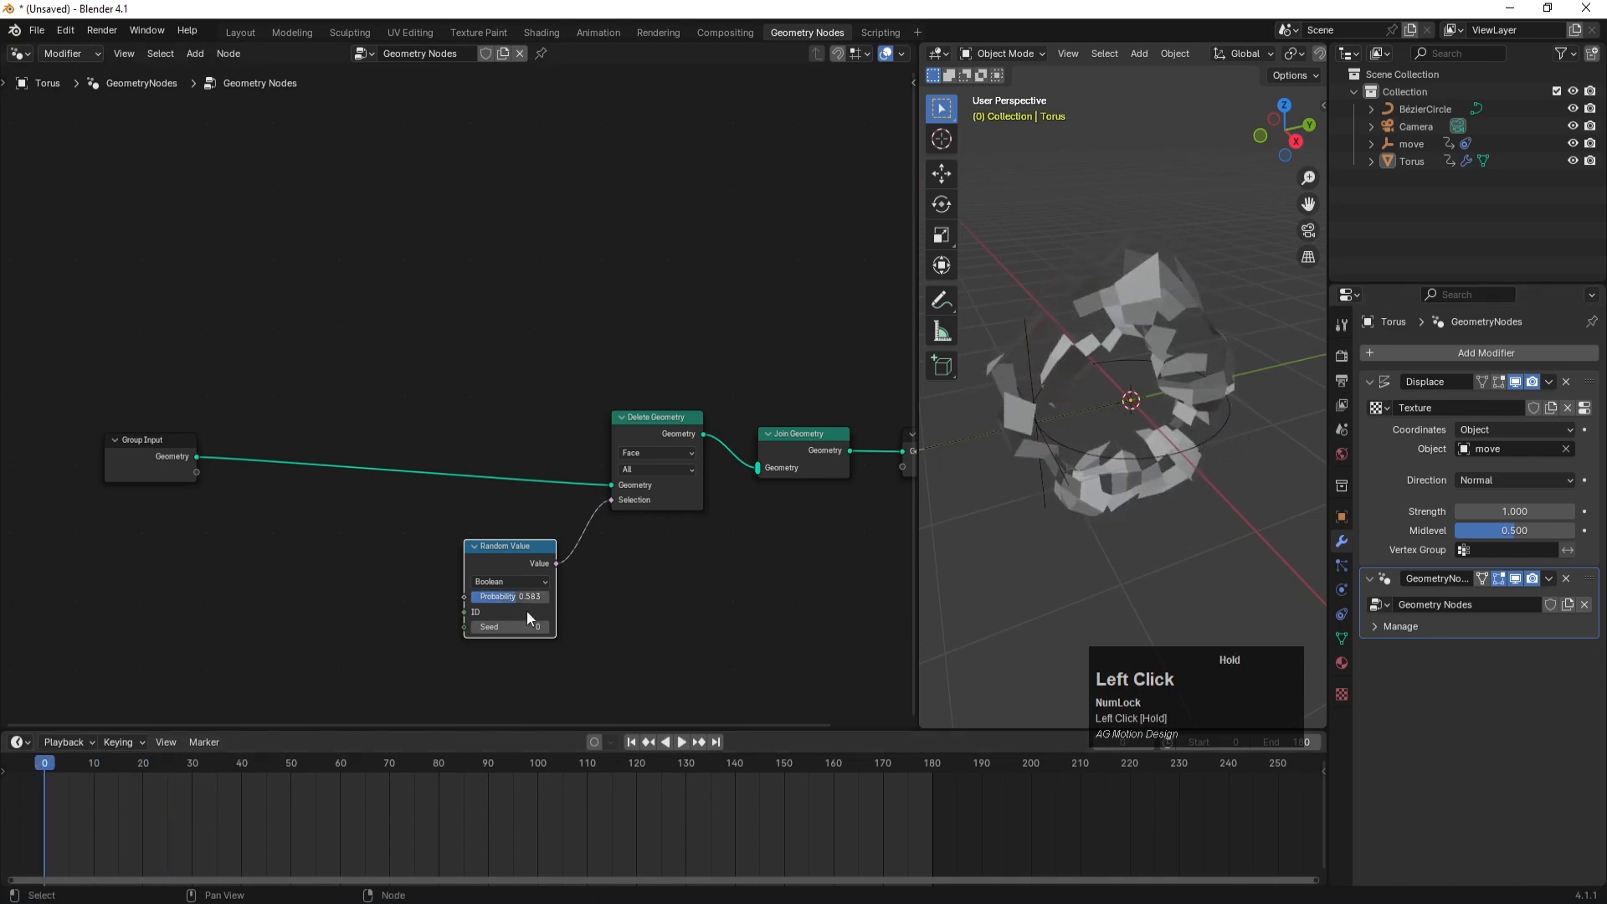
- Keyframe the Random Value node's Seed at 0 on frame 0 and at 20 on frame 180
right_click(514, 626)
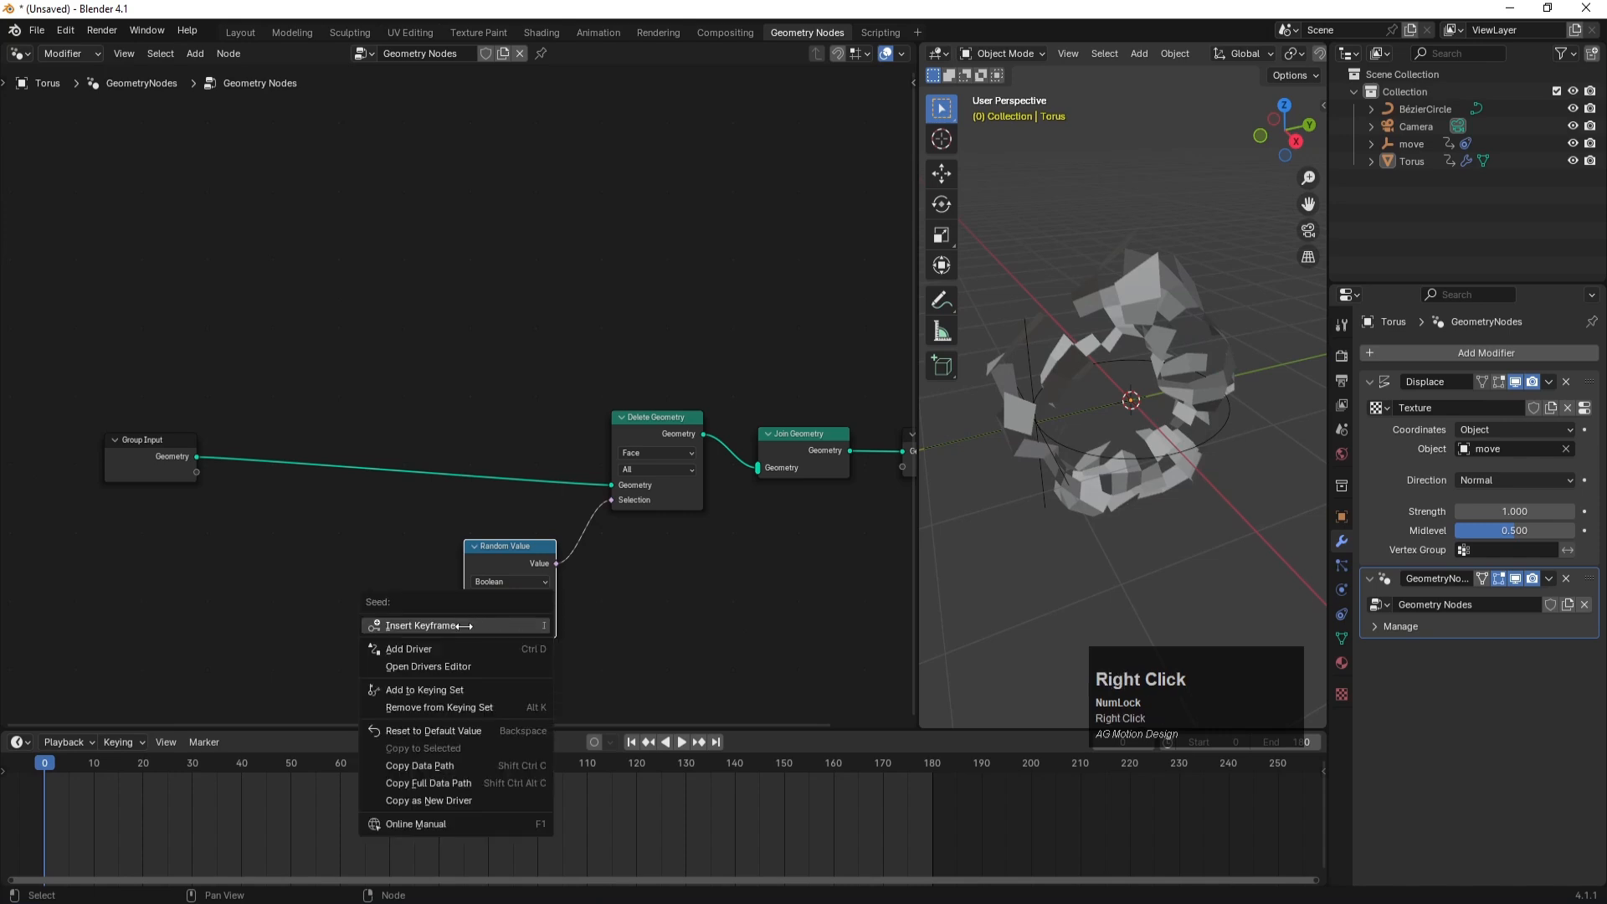
click(441, 626)
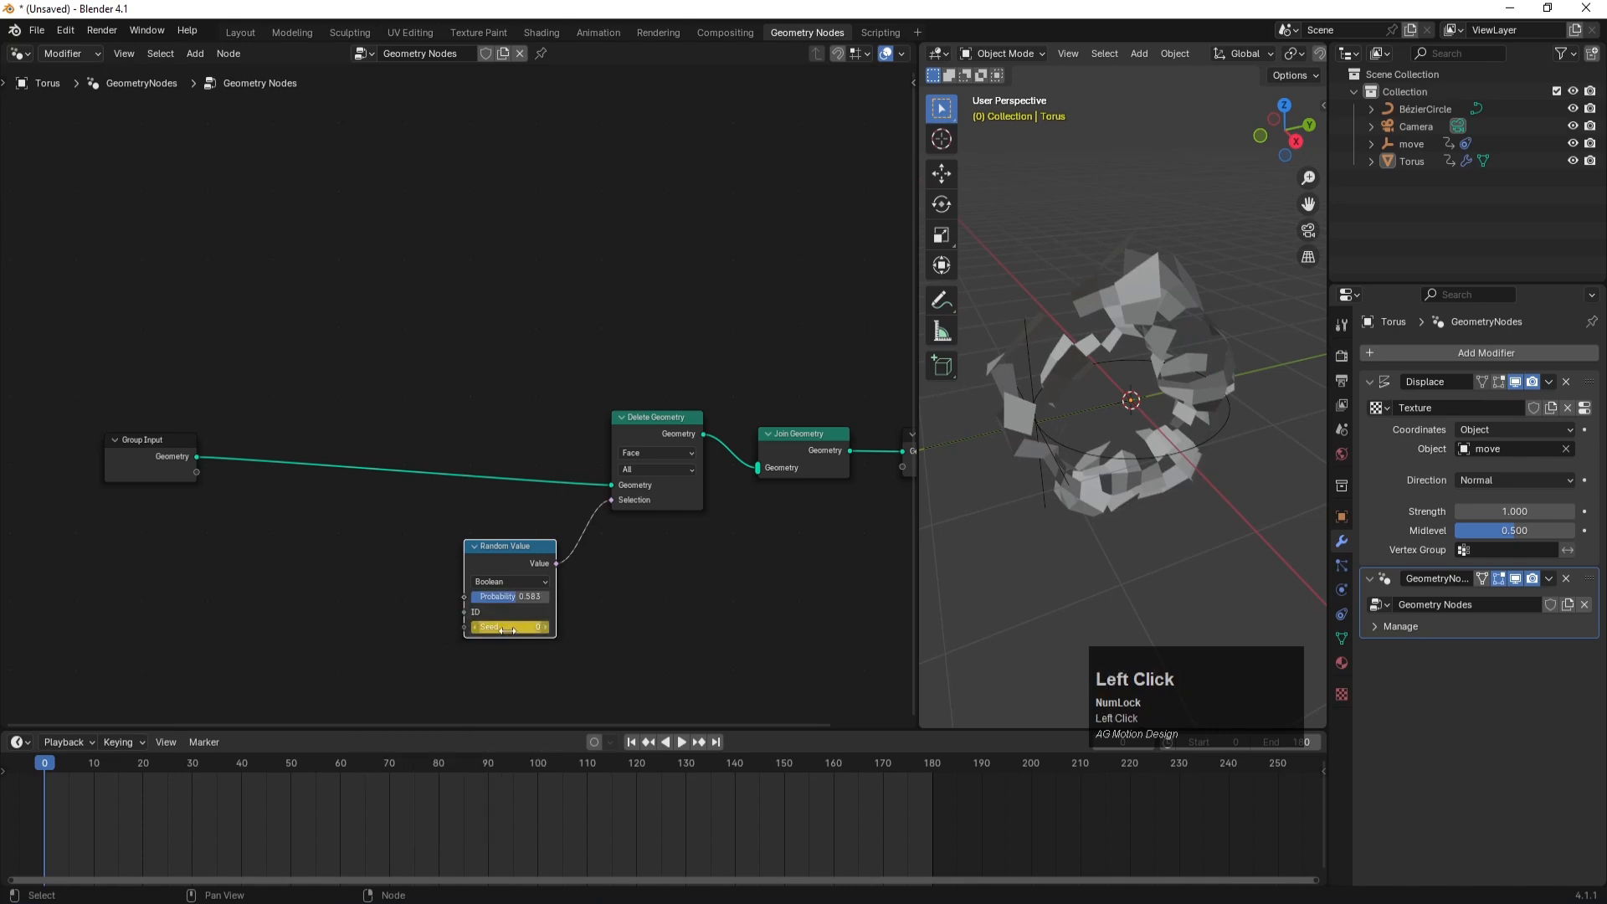
click(931, 763)
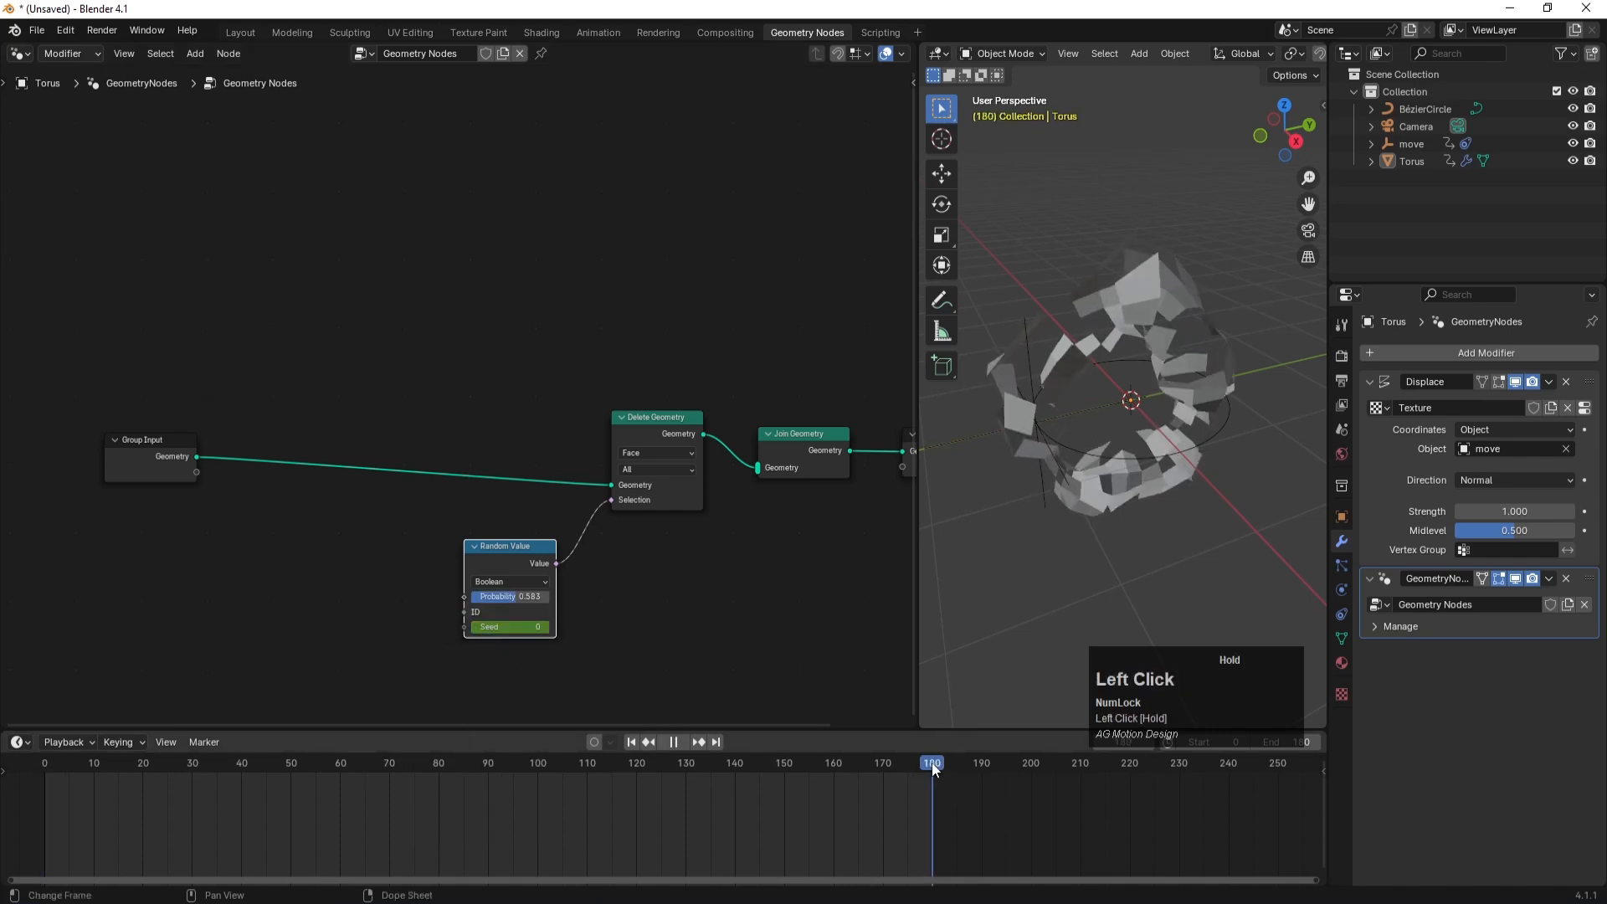
click(508, 627)
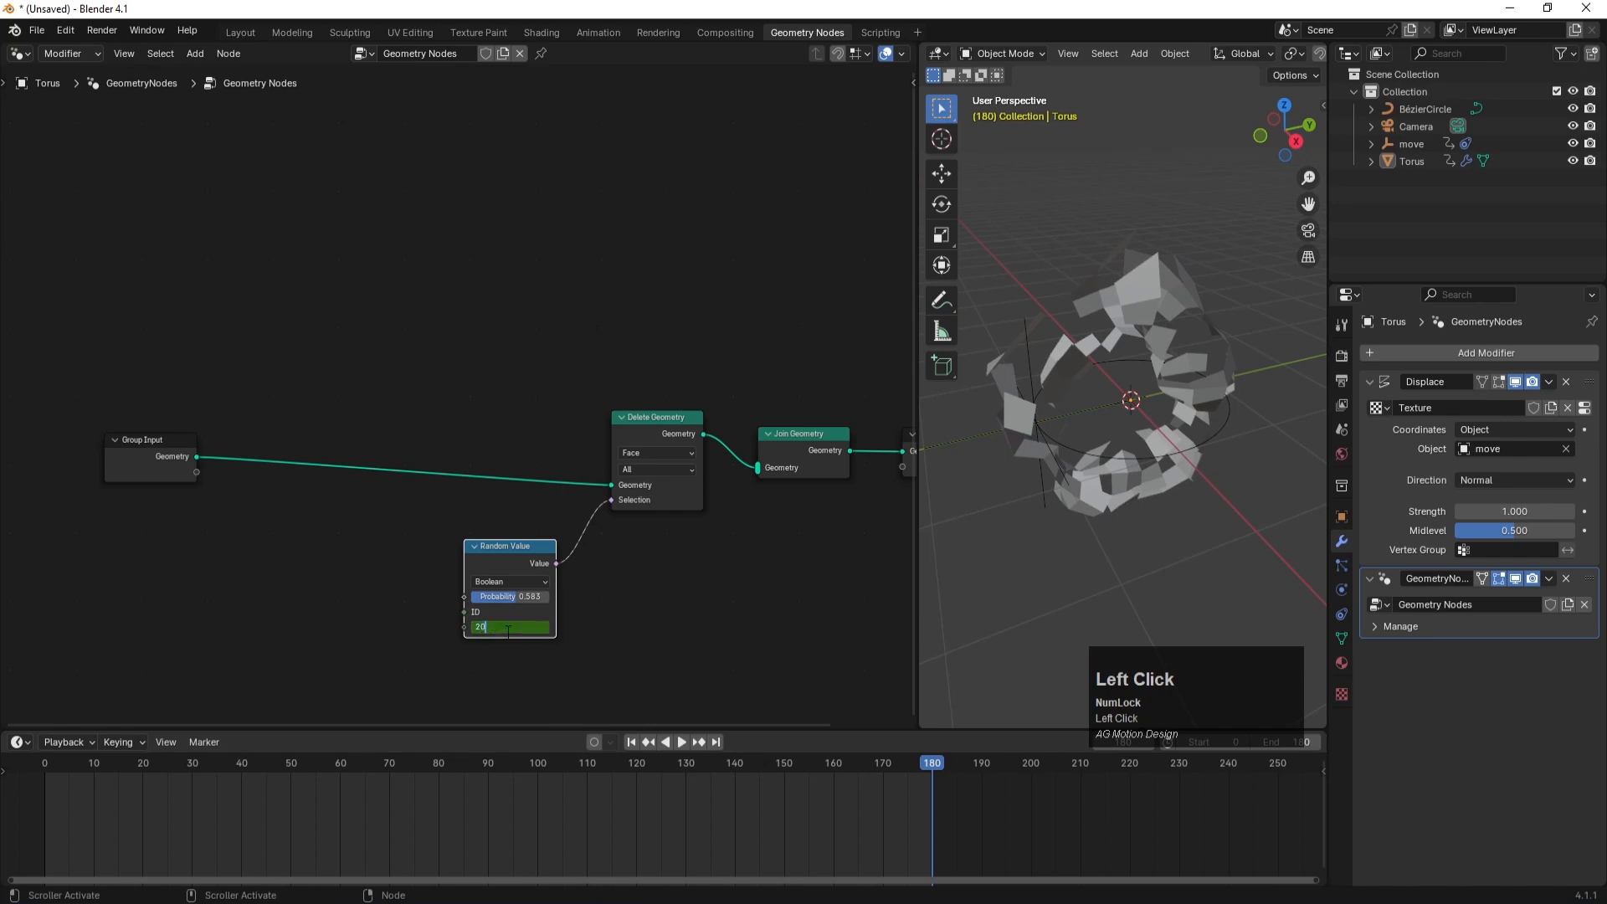
text(20)
key(Return)
right_click(506, 629)
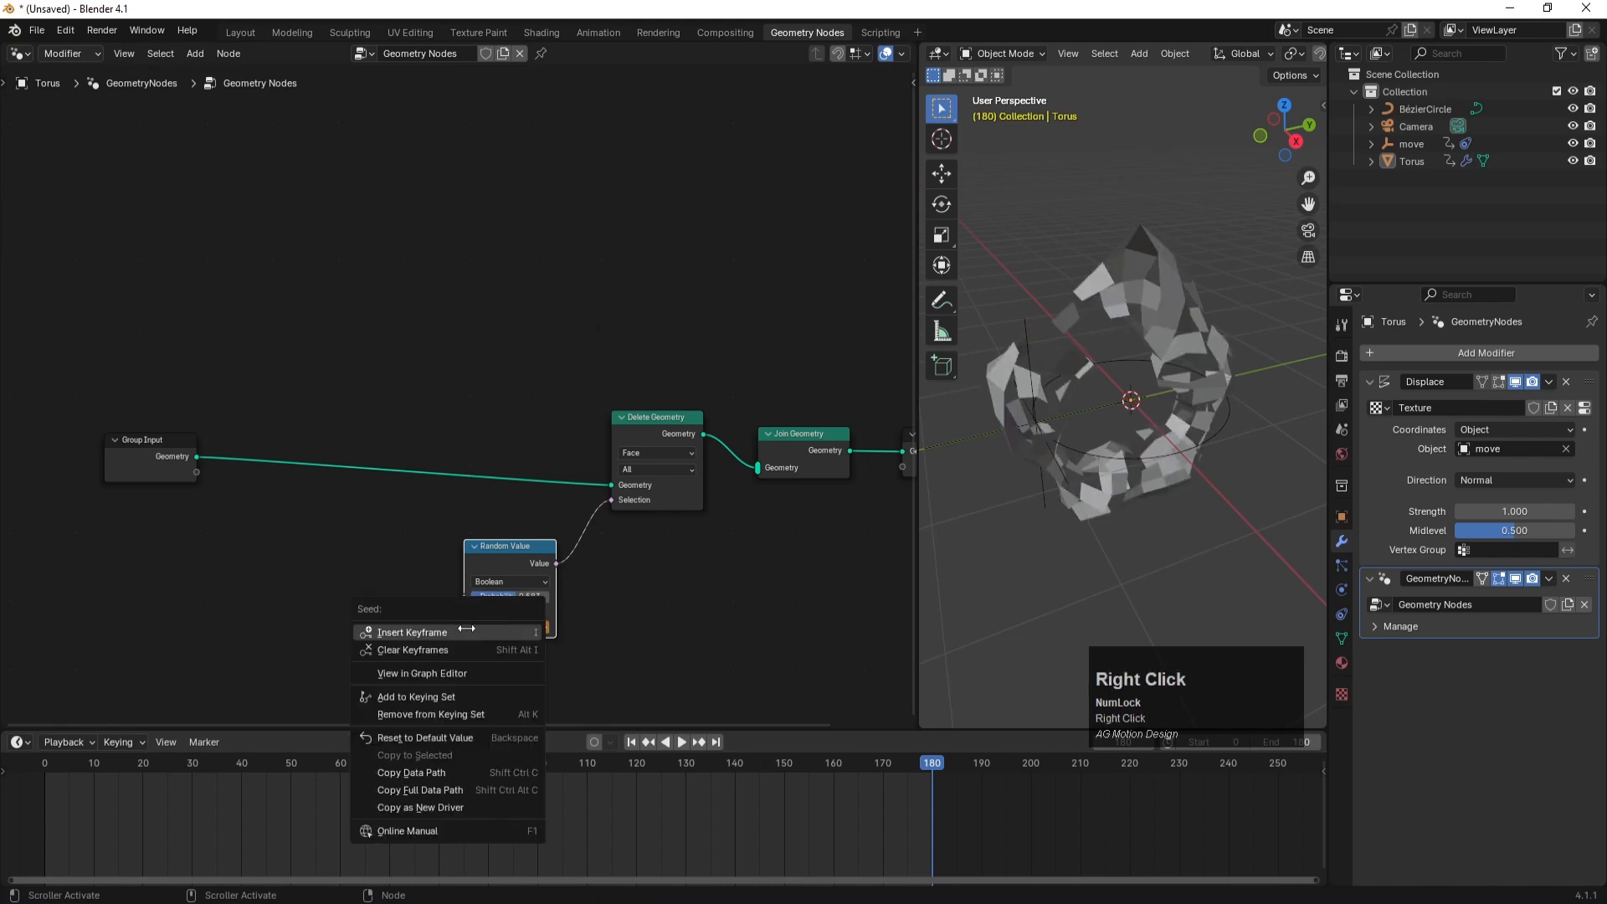
click(465, 630)
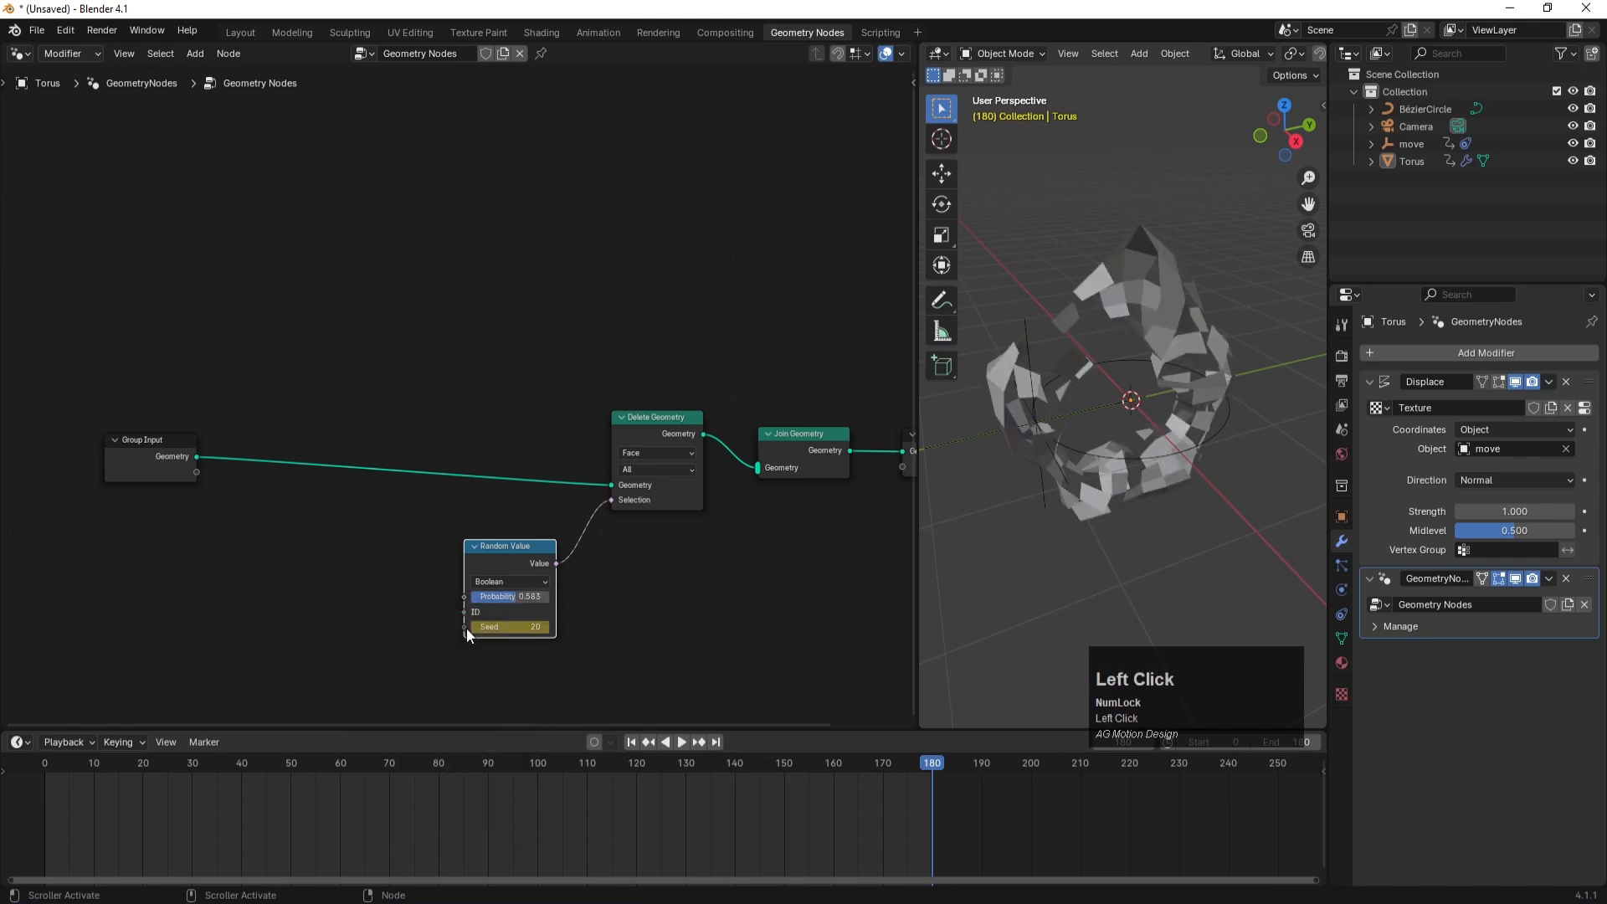
- Play the animation from the first frame to check the changing face deletion, and return to frame 0
click(631, 743)
click(681, 743)
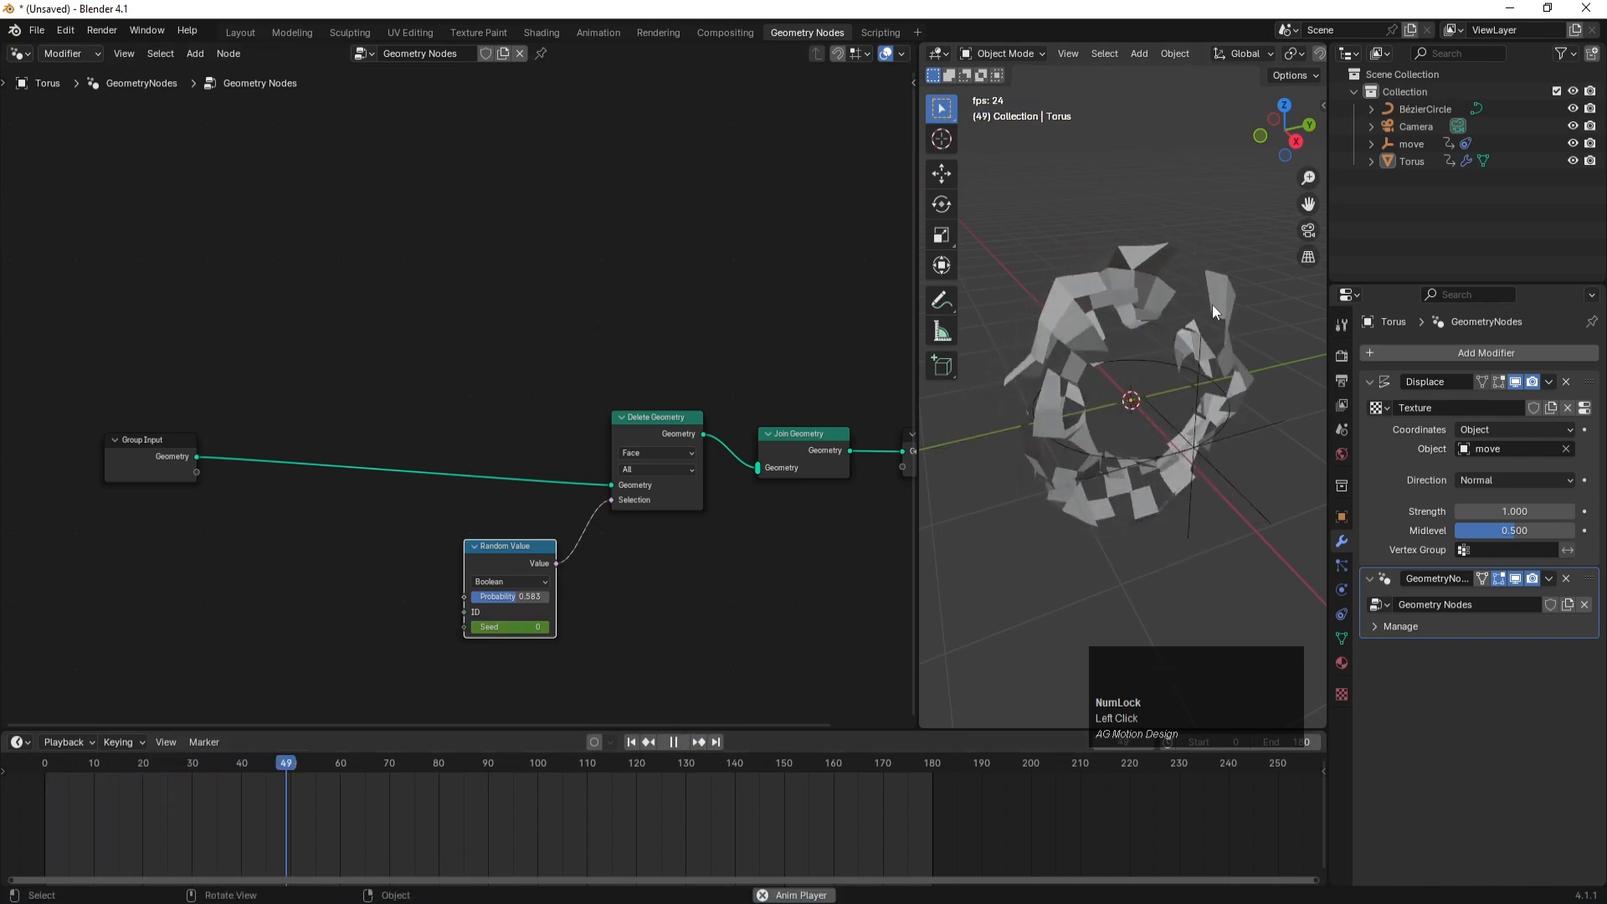
click(673, 742)
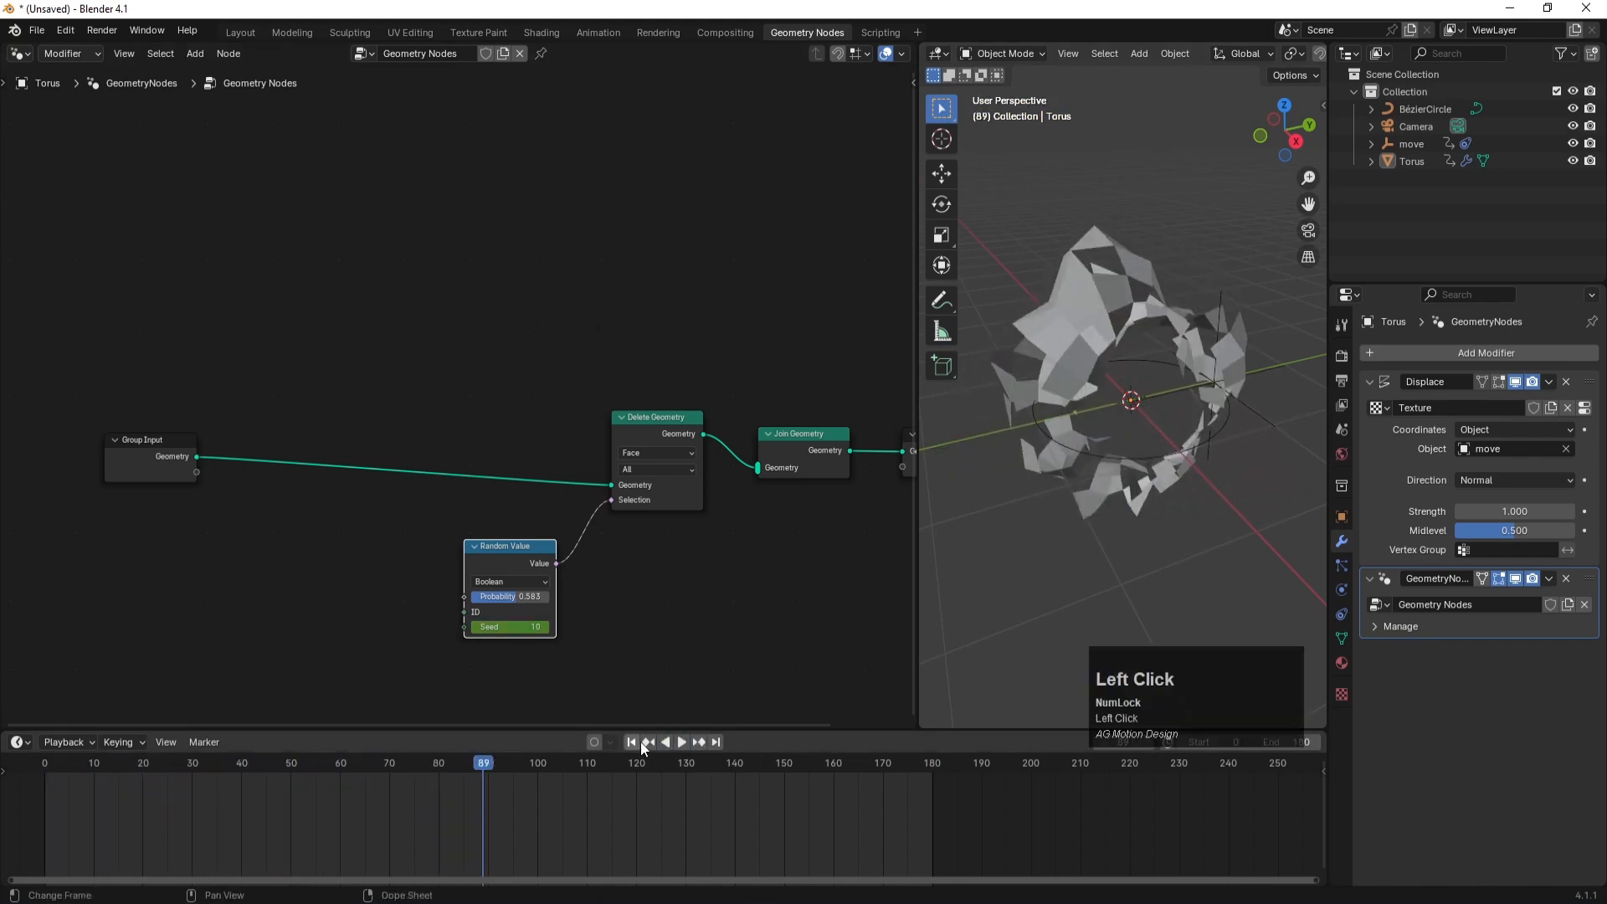
click(631, 741)
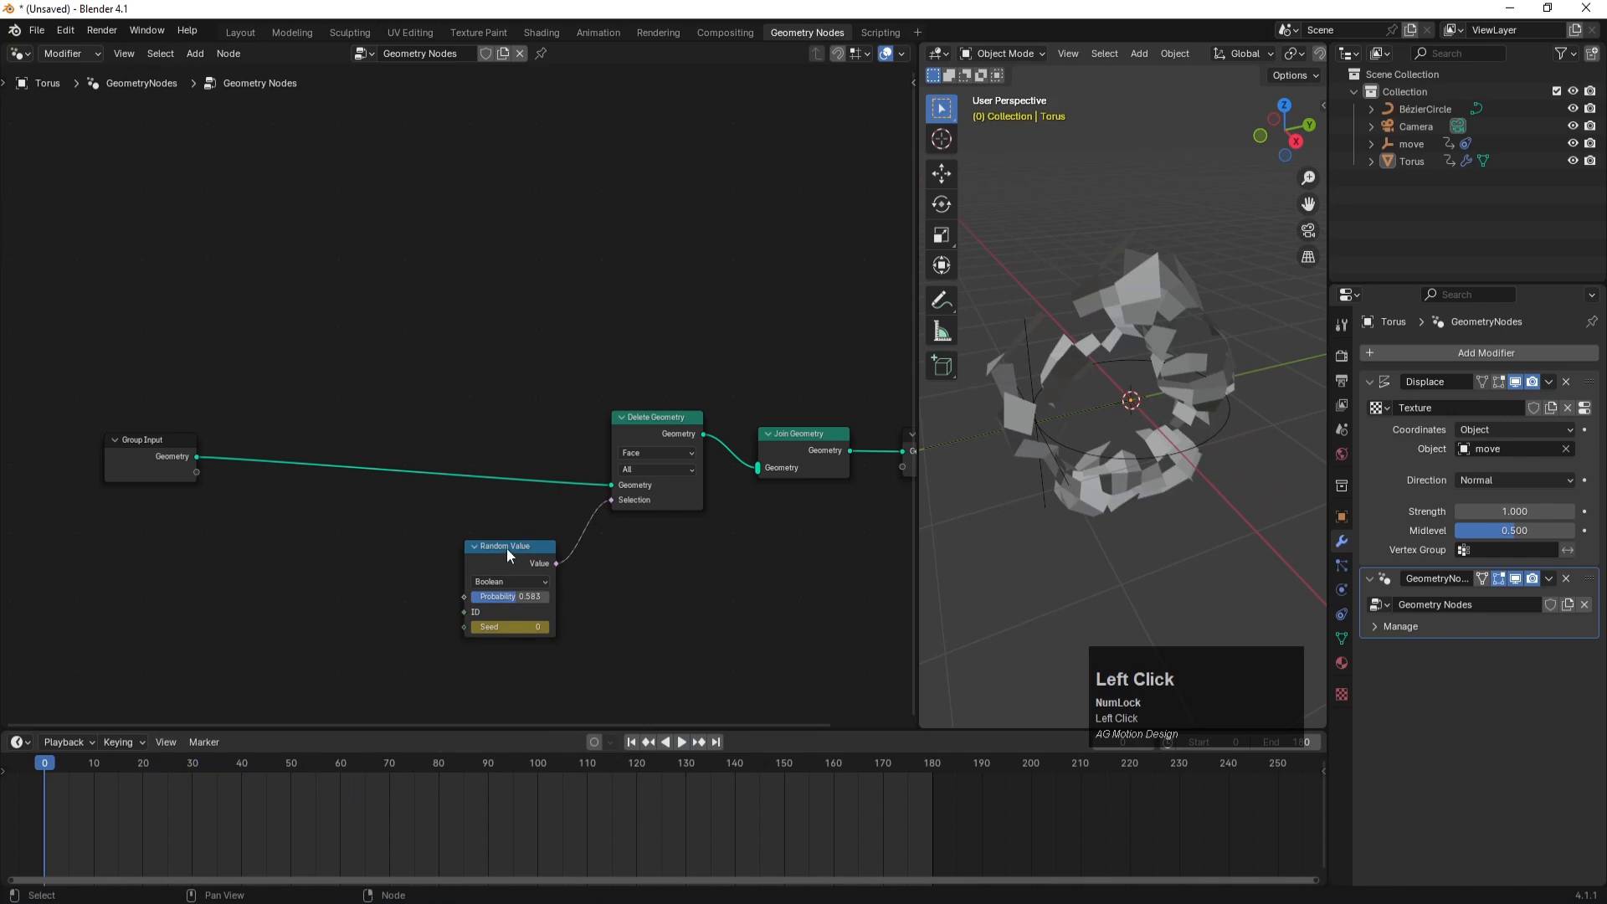
- Tidy the Random Value and Join Geometry nodes and add a Transform Geometry node above the Group Input link
drag(506, 550, 526, 544)
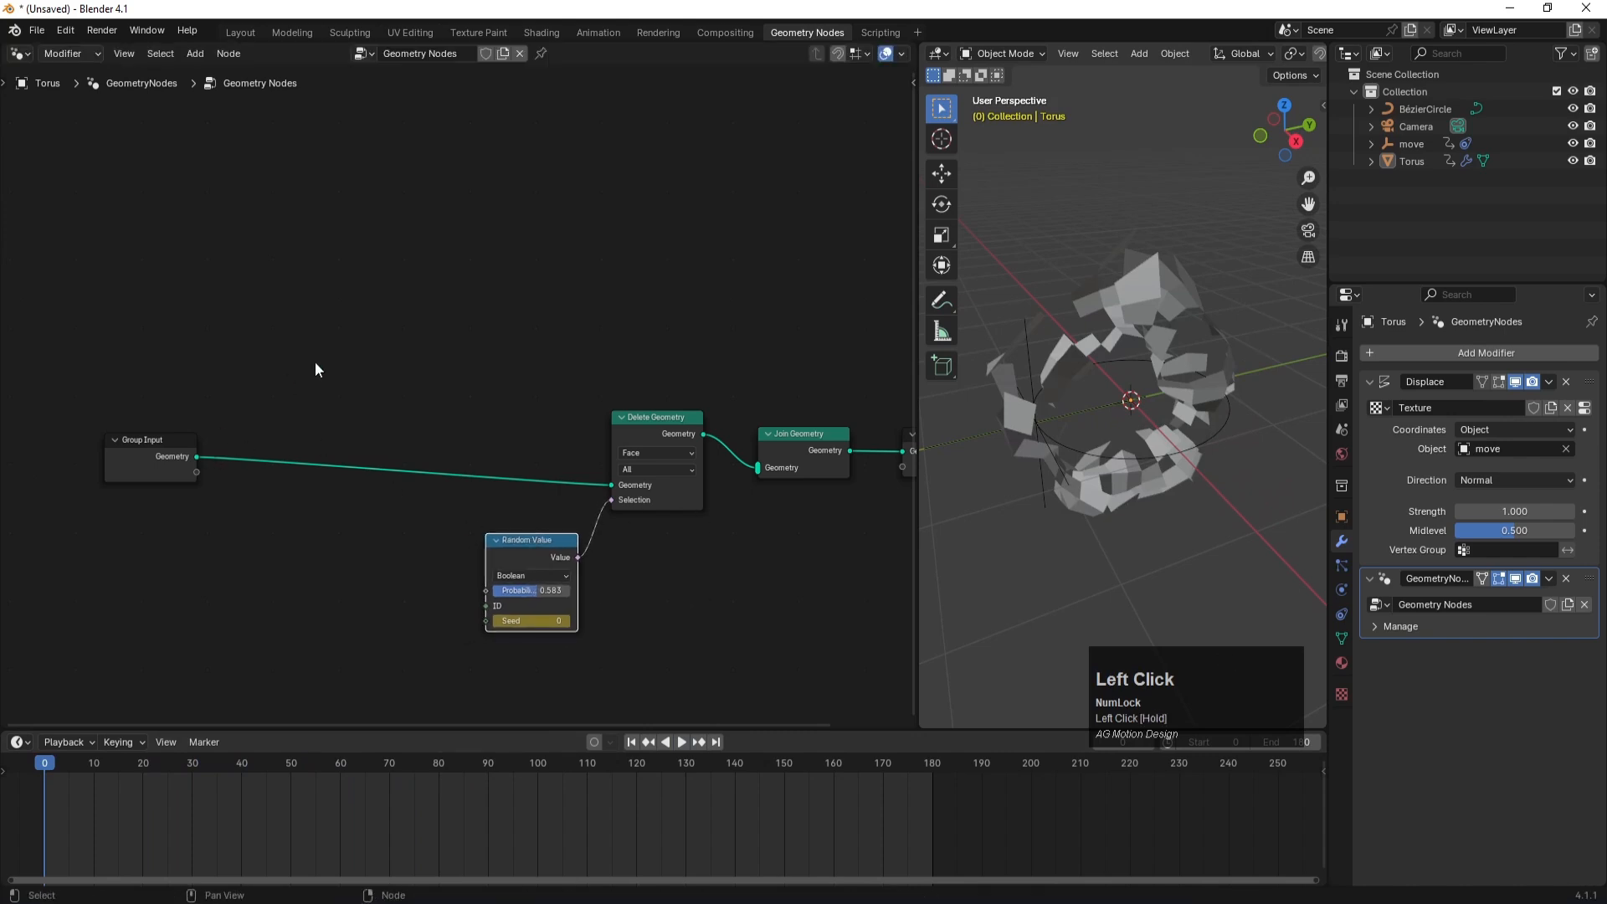
drag(813, 435, 820, 423)
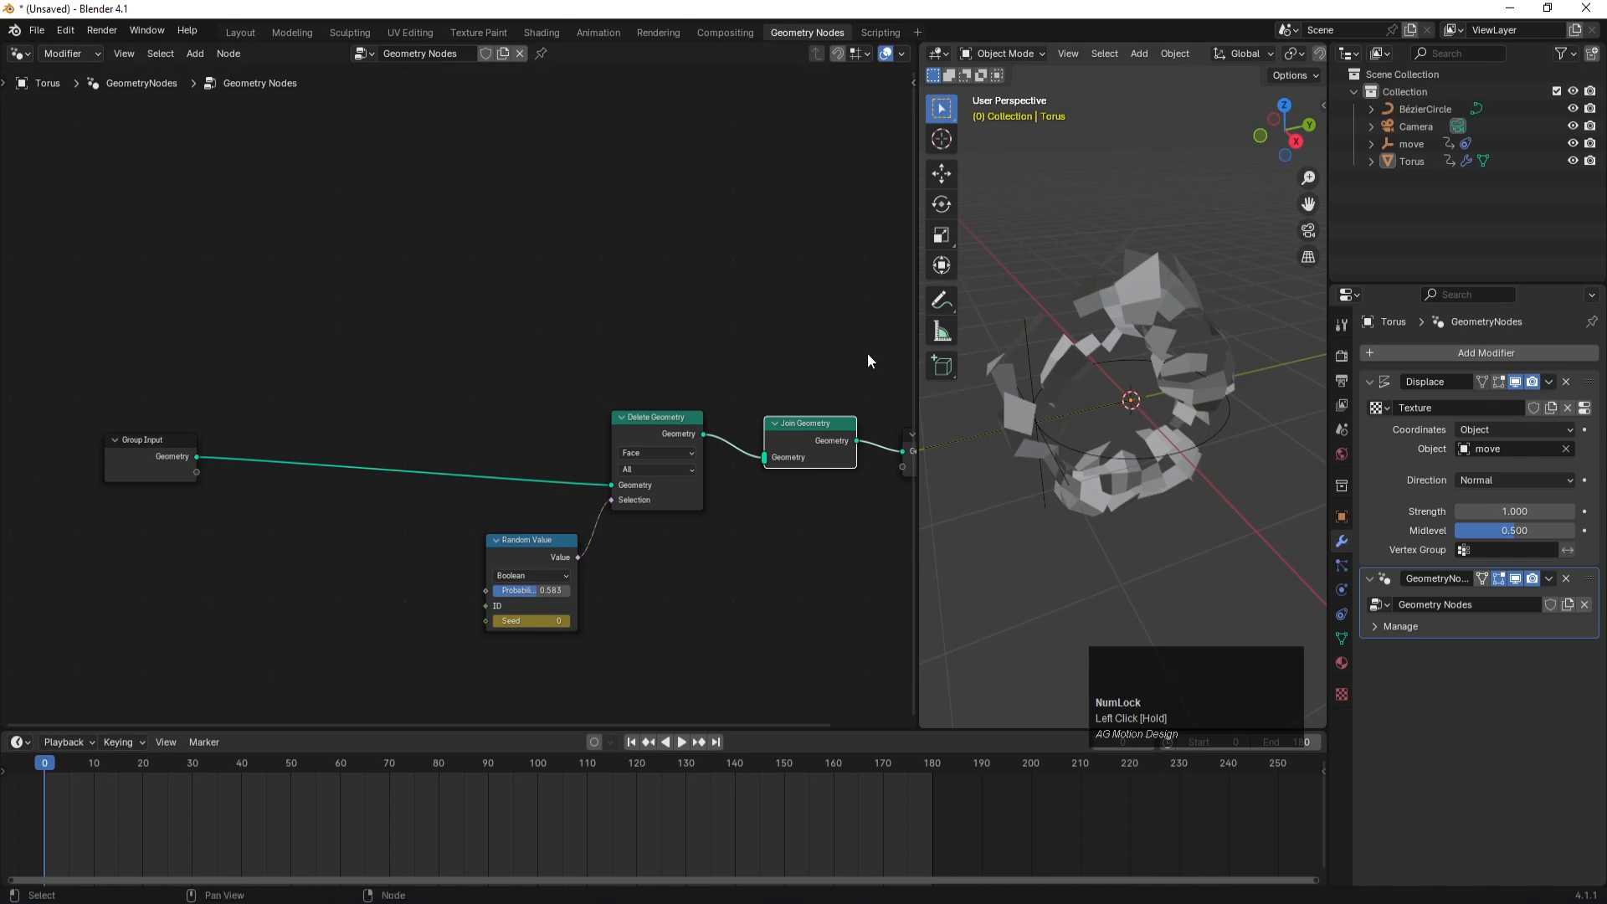
key(space)
text(tnra)
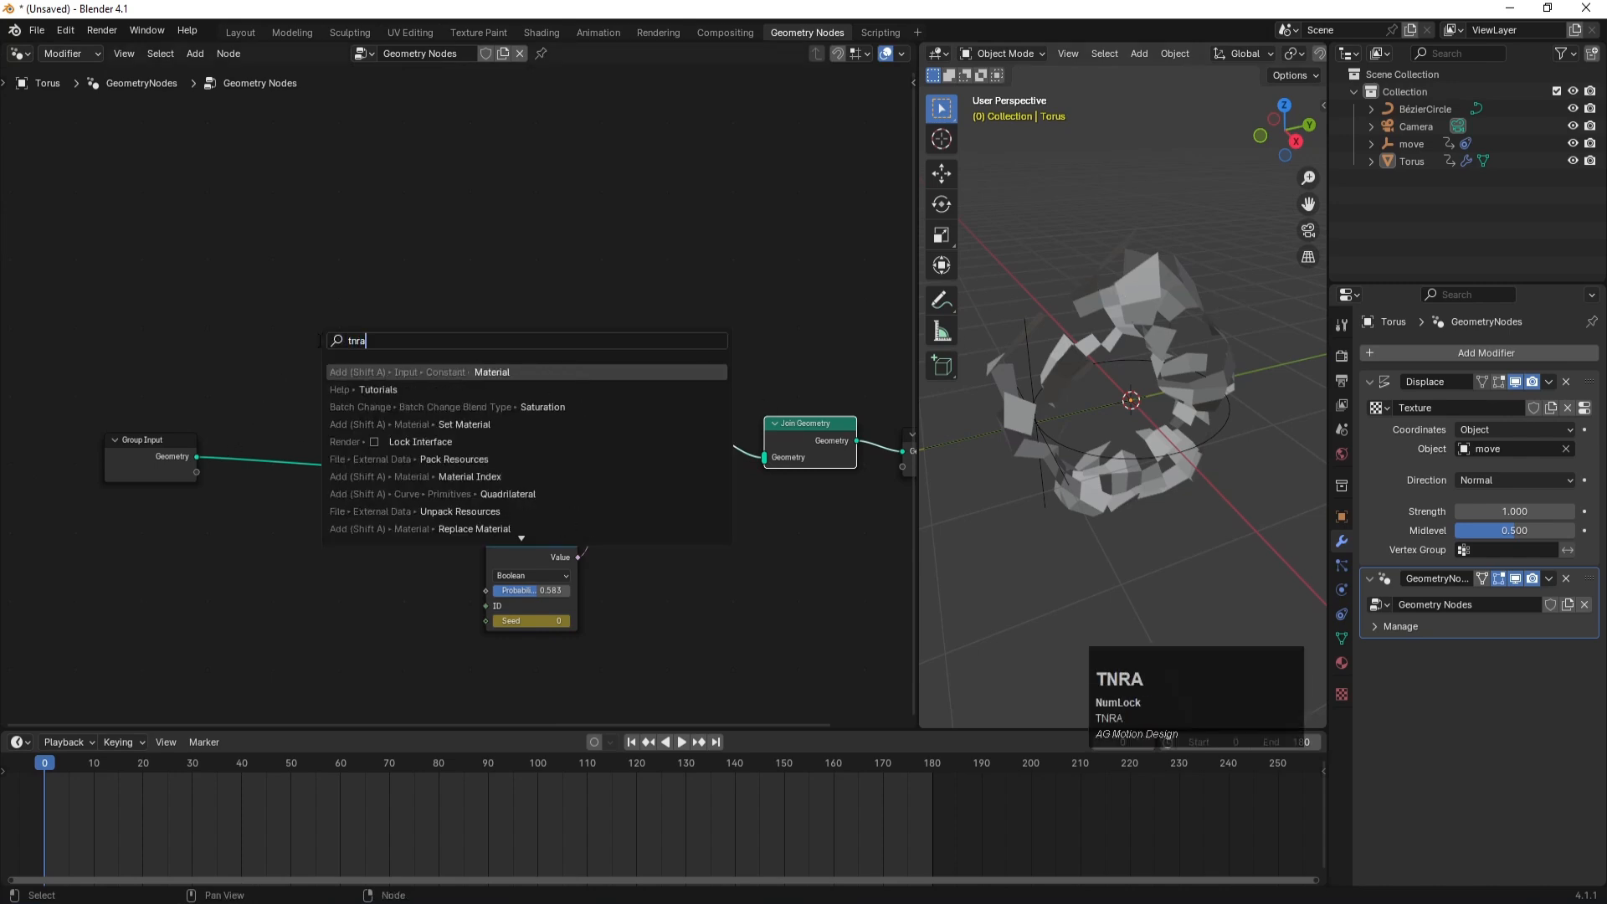
key(BackSpace)
key(BackSpace)
key(BackSpace)
key(BackSpace)
text(tran)
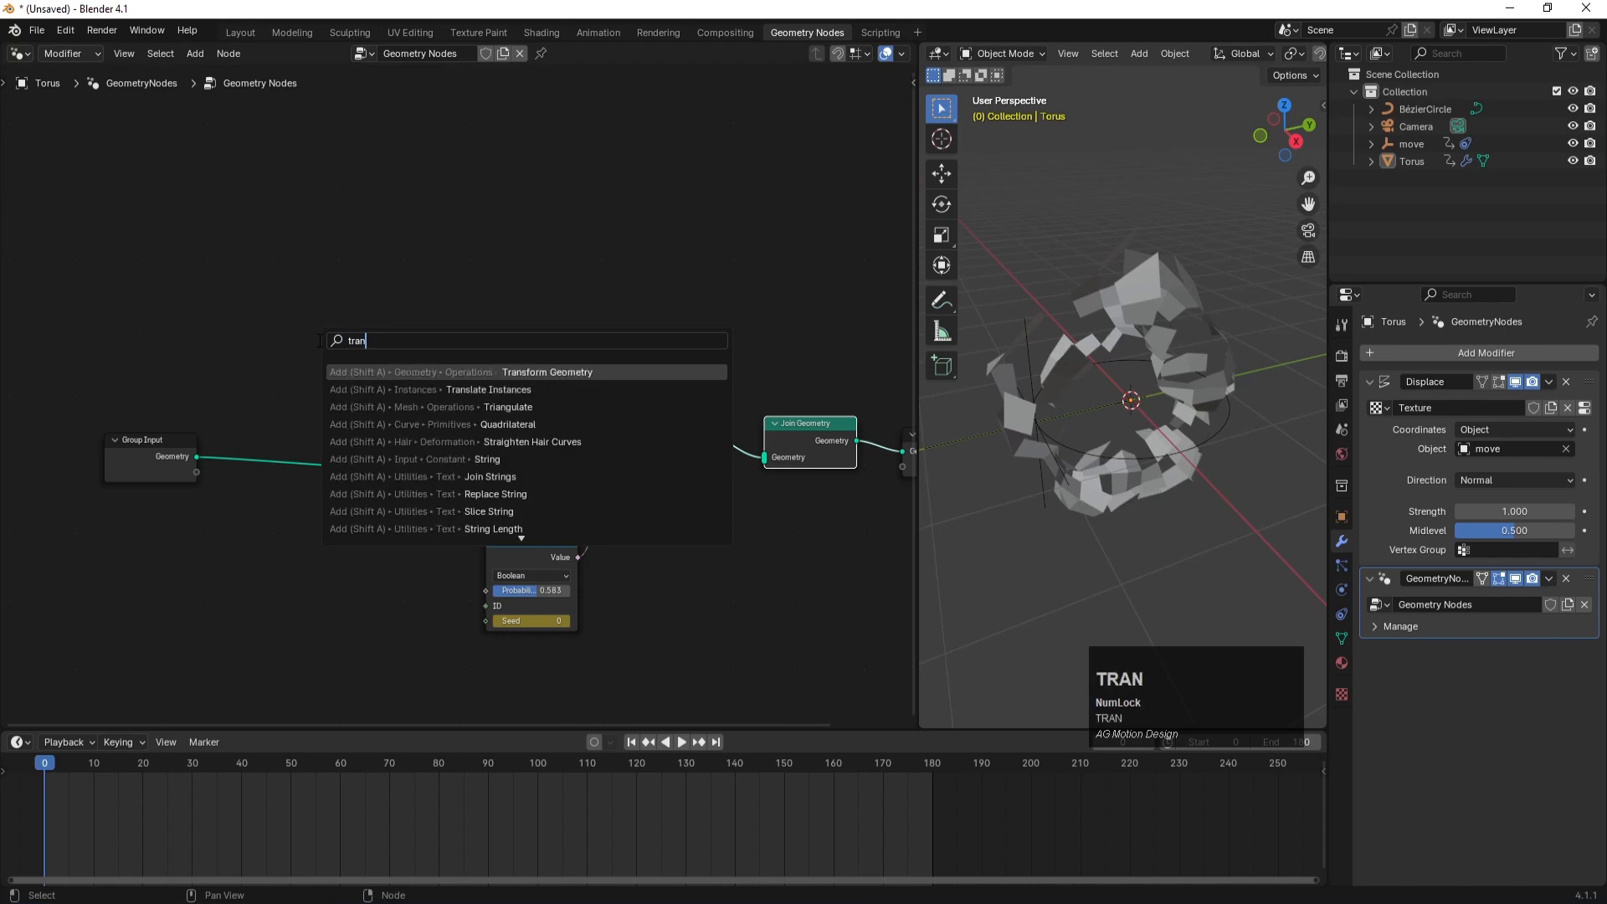
key(Return)
click(206, 410)
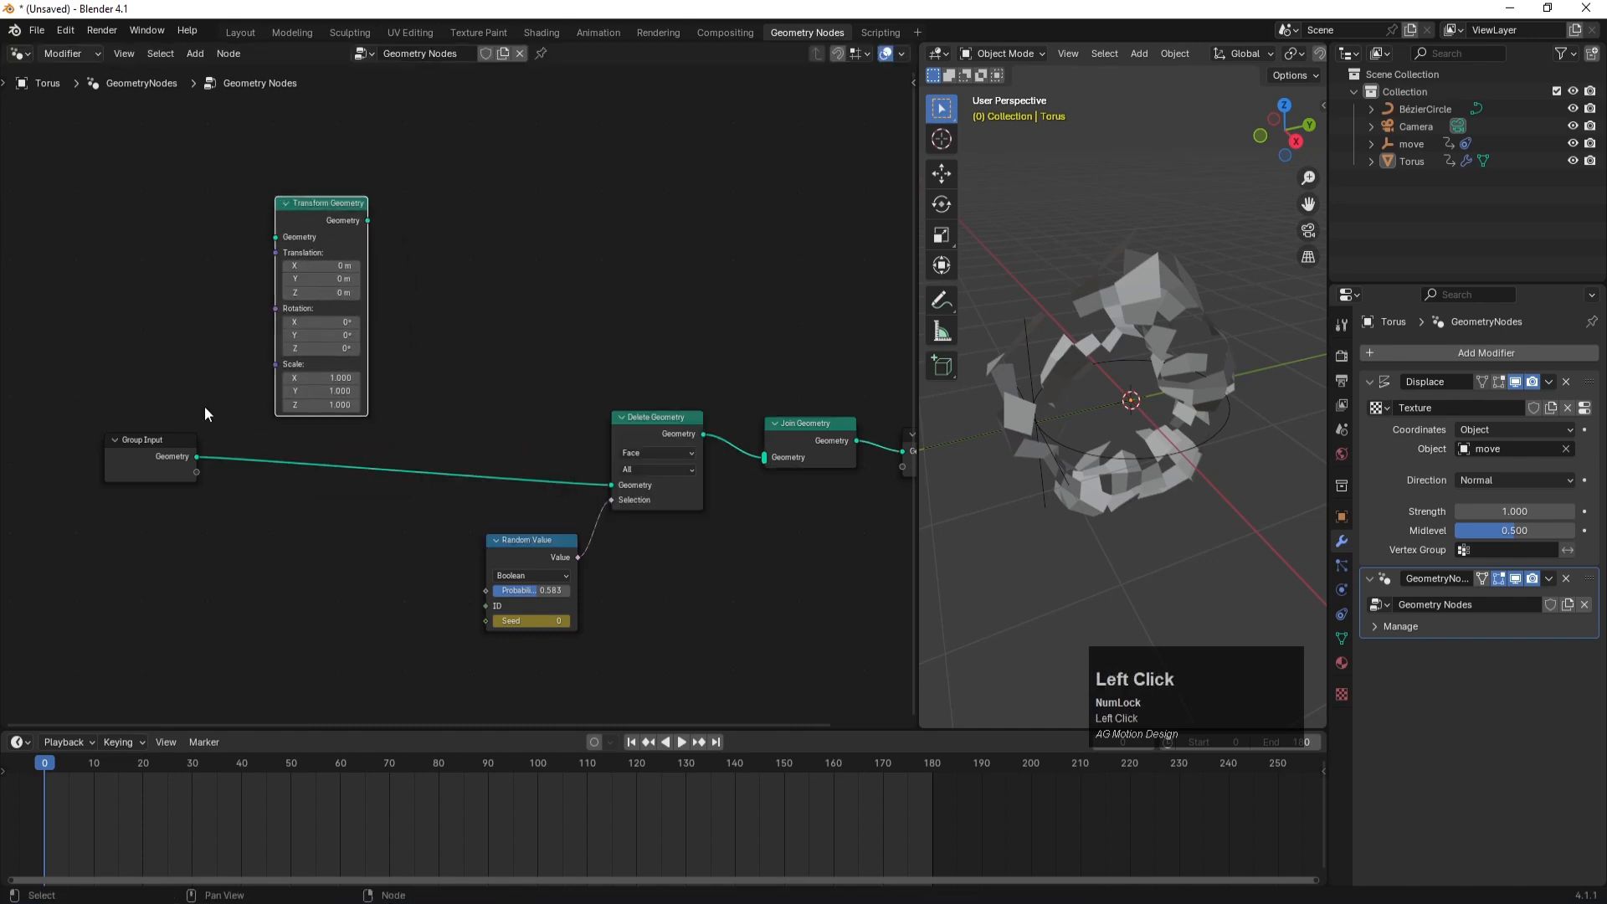
- Connect Group Input through Transform Geometry into Join Geometry, and move Join Geometry and Group Output up to spread the layout
drag(197, 456, 765, 455)
scroll(765, 455, down, 1)
scroll(766, 549, down, 1)
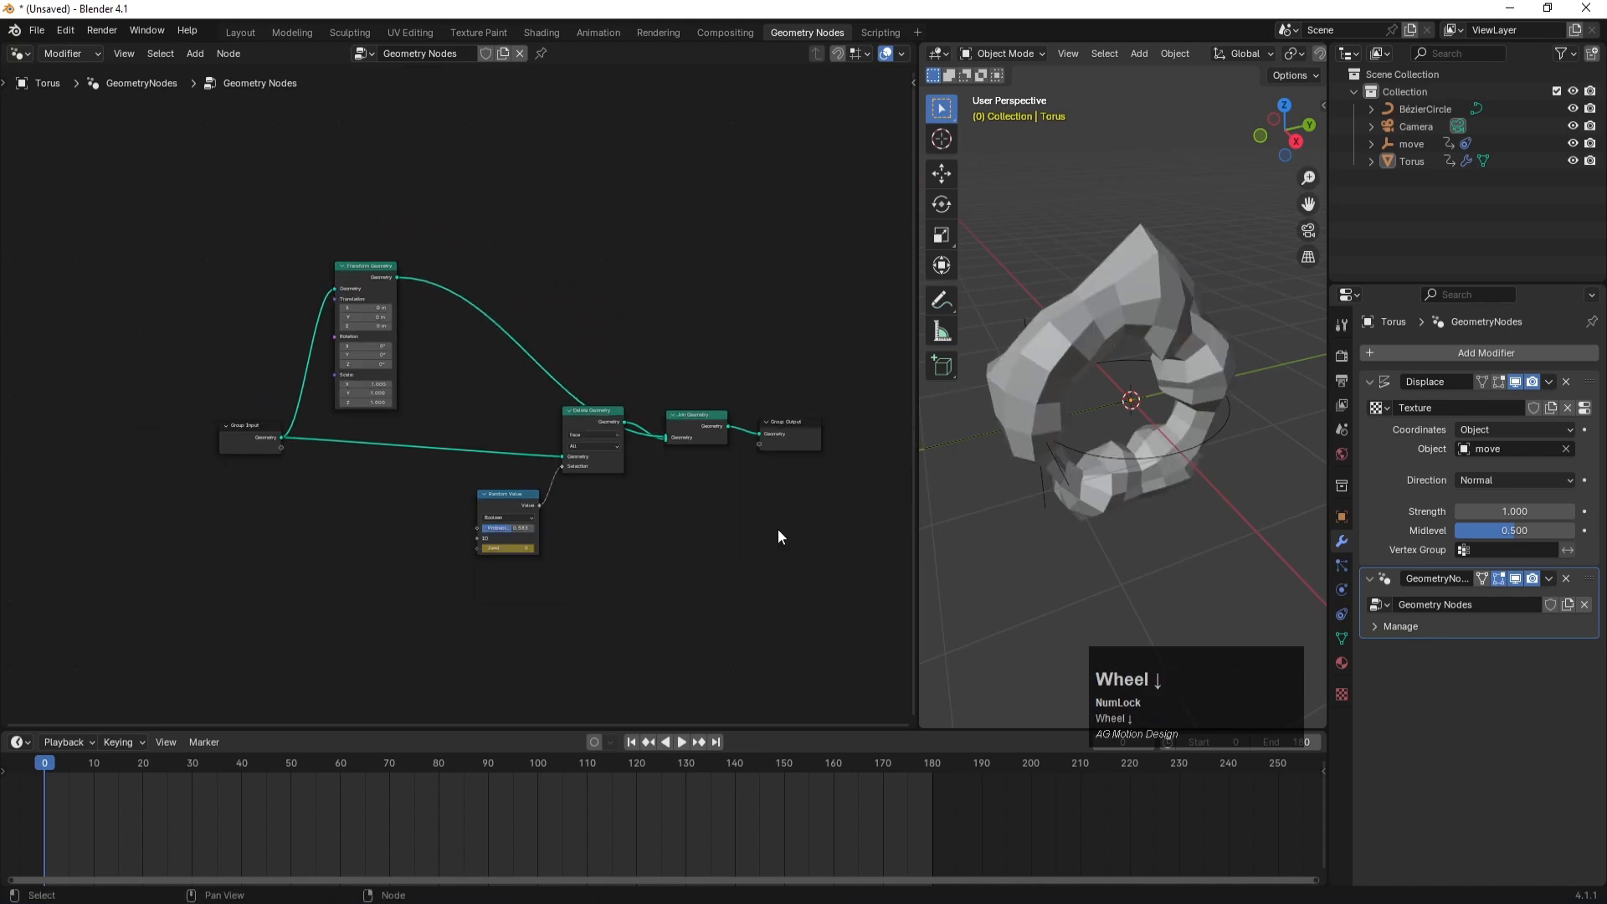
drag(667, 339, 749, 270)
click(527, 346)
scroll(435, 282, up, 3)
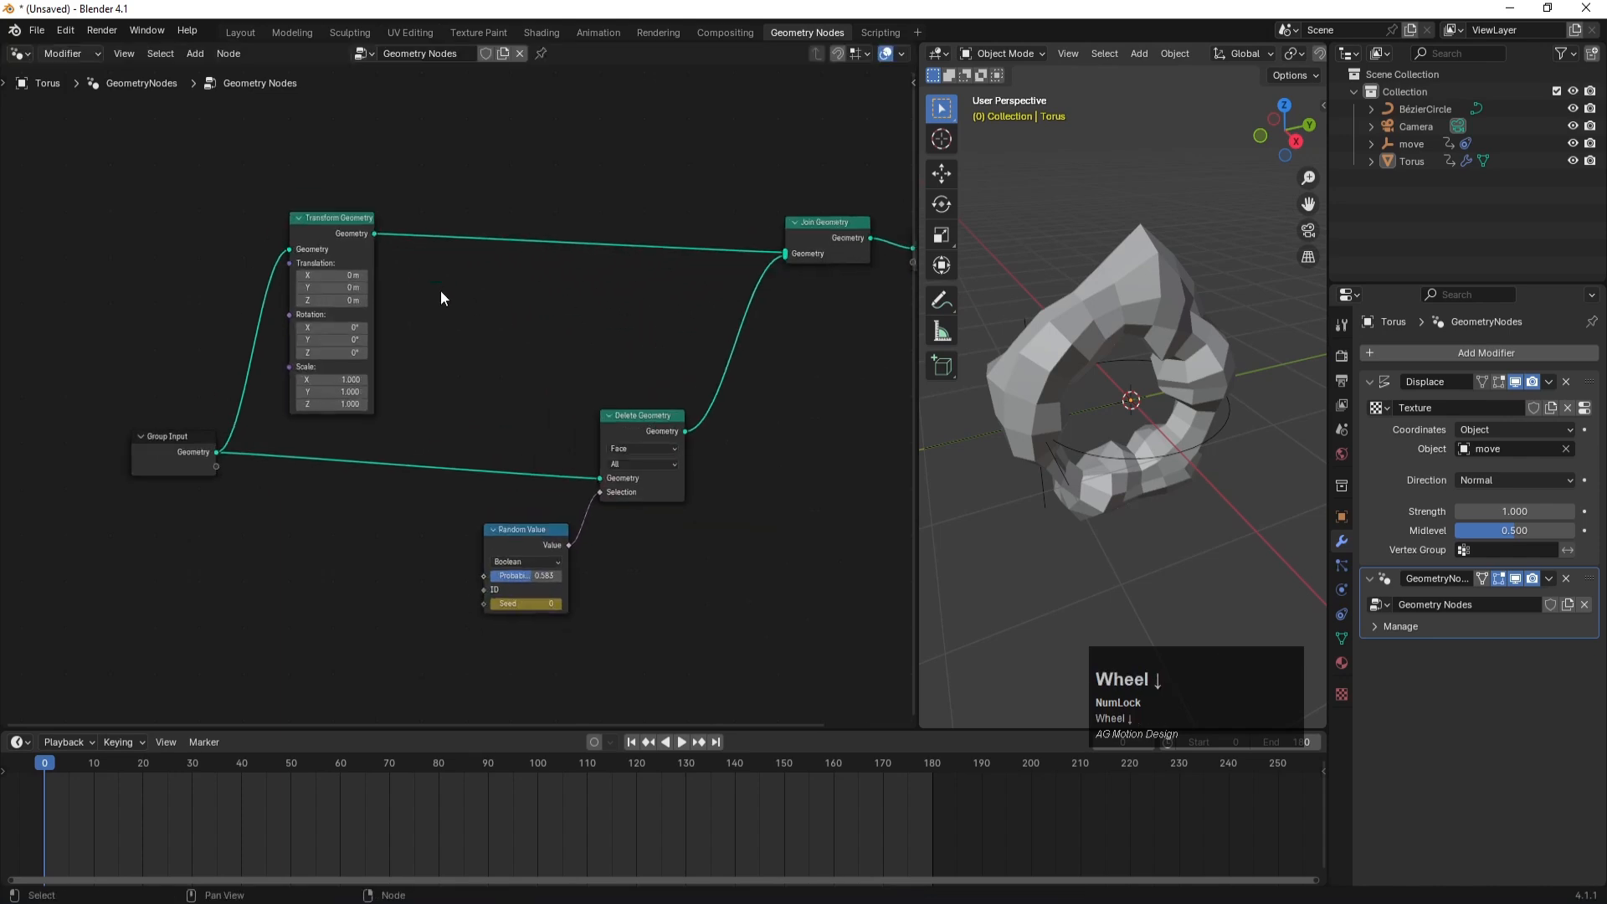
shift+scroll(440, 289, up, 3)
middle_drag(465, 301, 467, 469)
scroll(454, 418, down, 2)
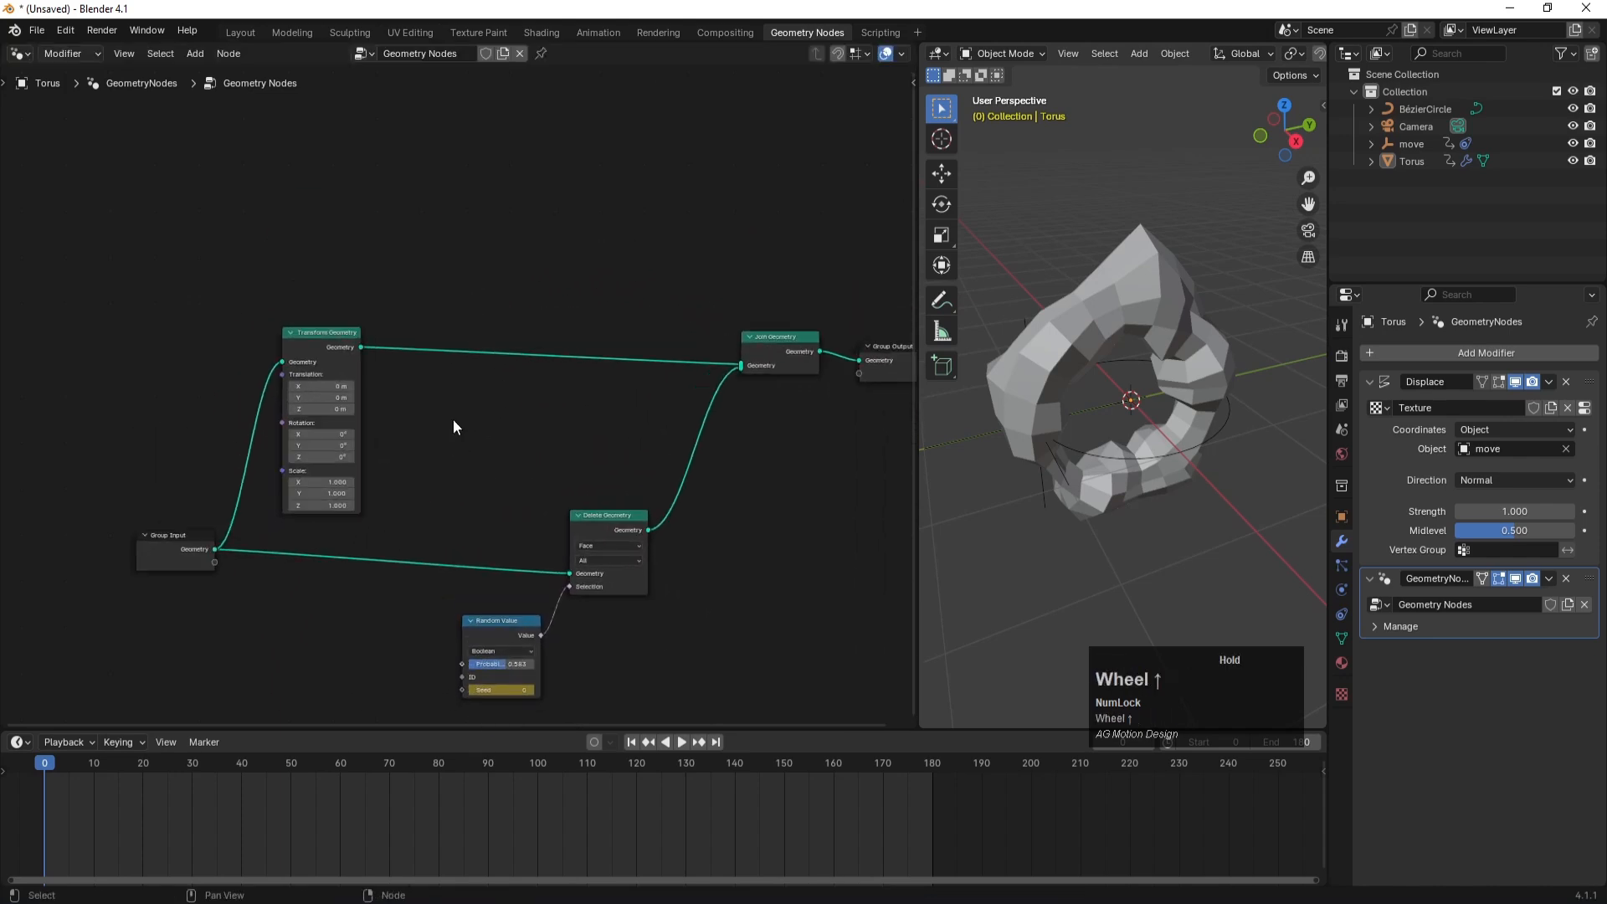
scroll(444, 392, up, 1)
scroll(478, 390, up, 1)
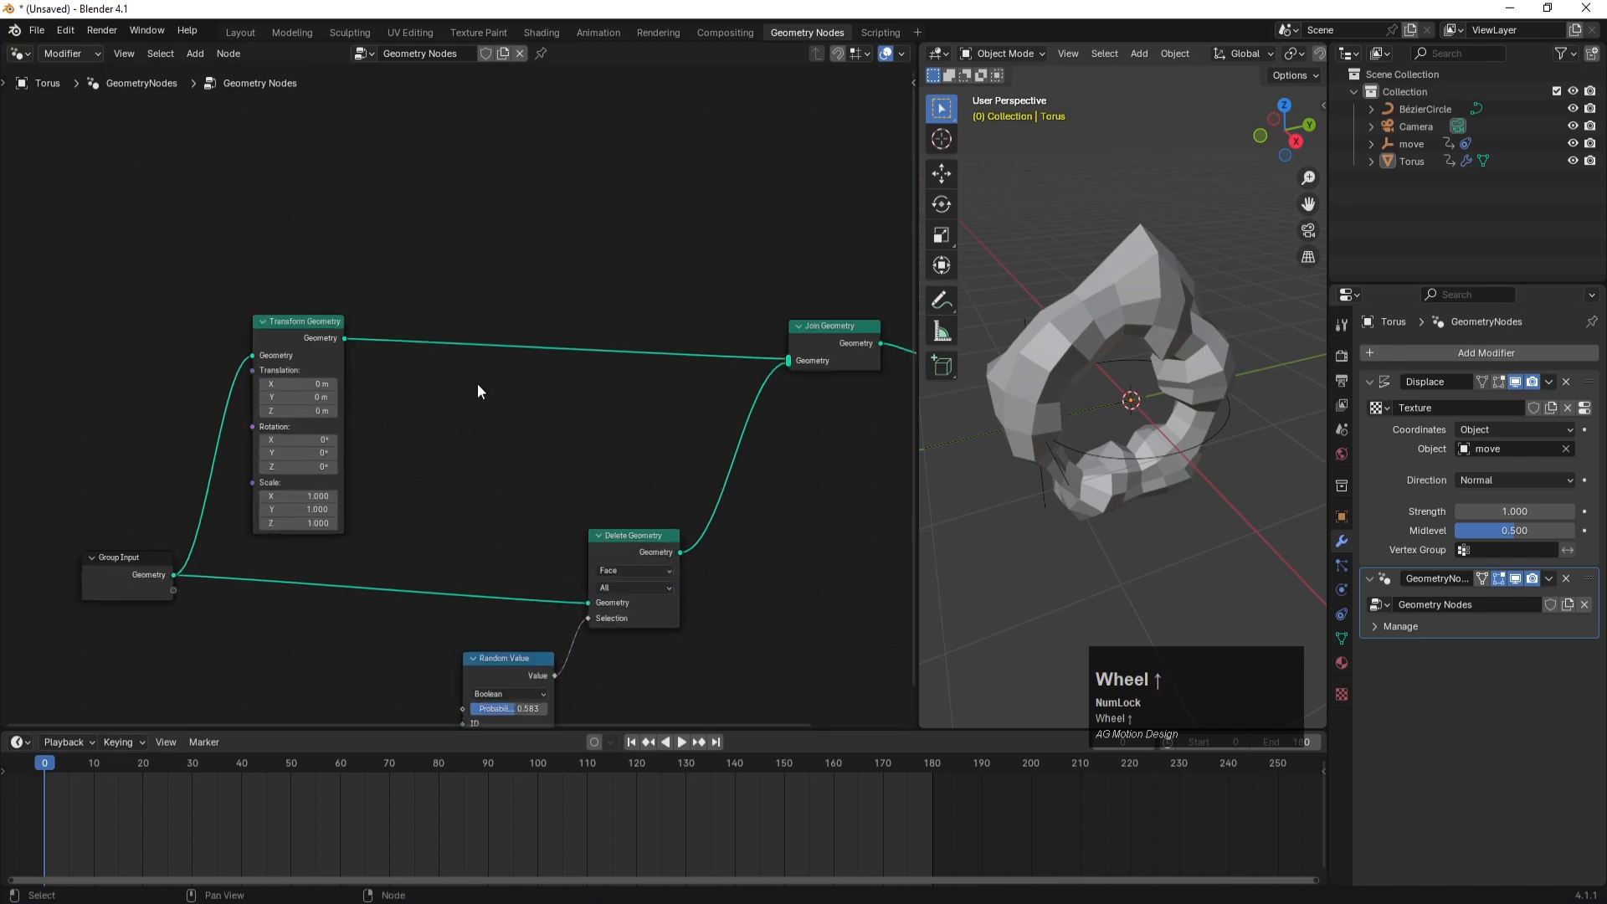
- Insert a Mesh to Curve node on the link between Transform Geometry and Join Geometry
key(space)
text(mesh c)
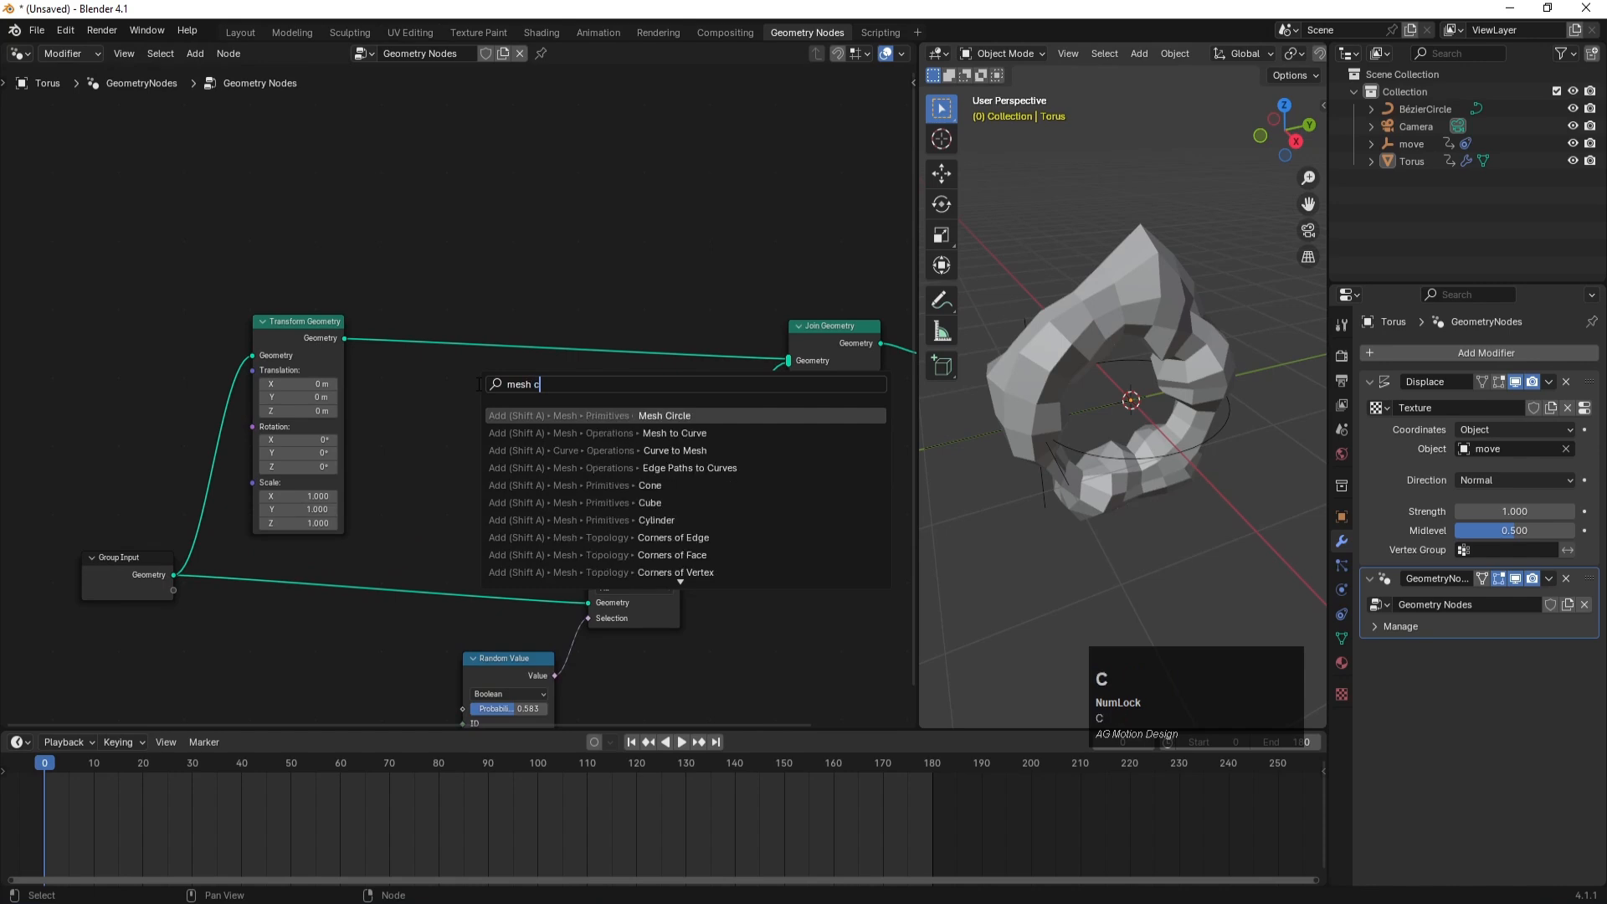
click(661, 433)
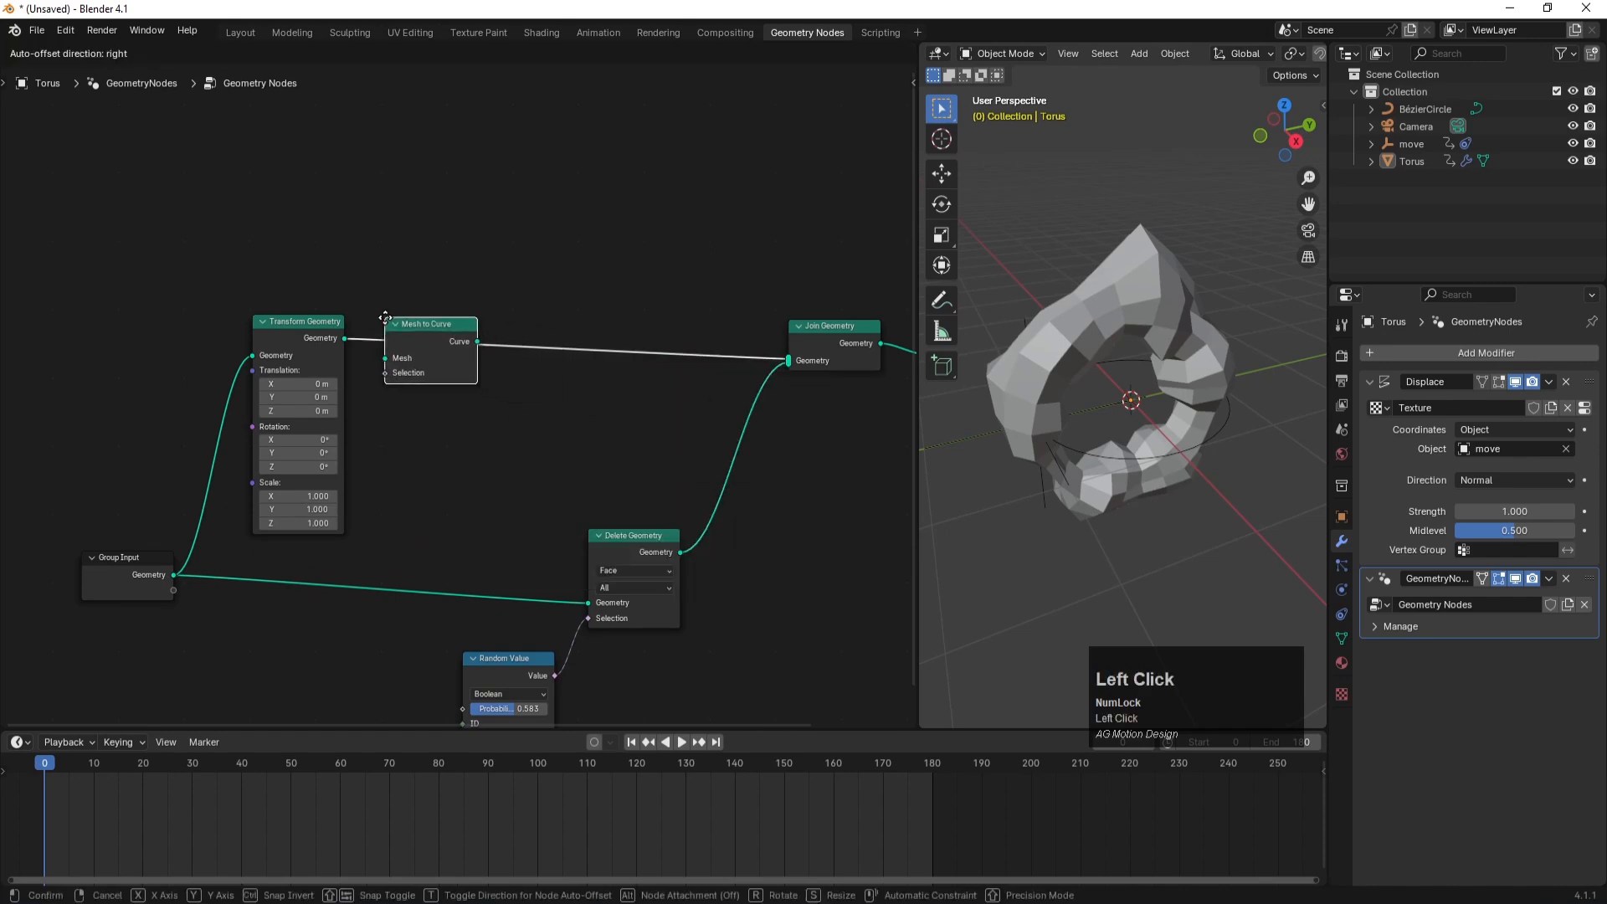
click(386, 318)
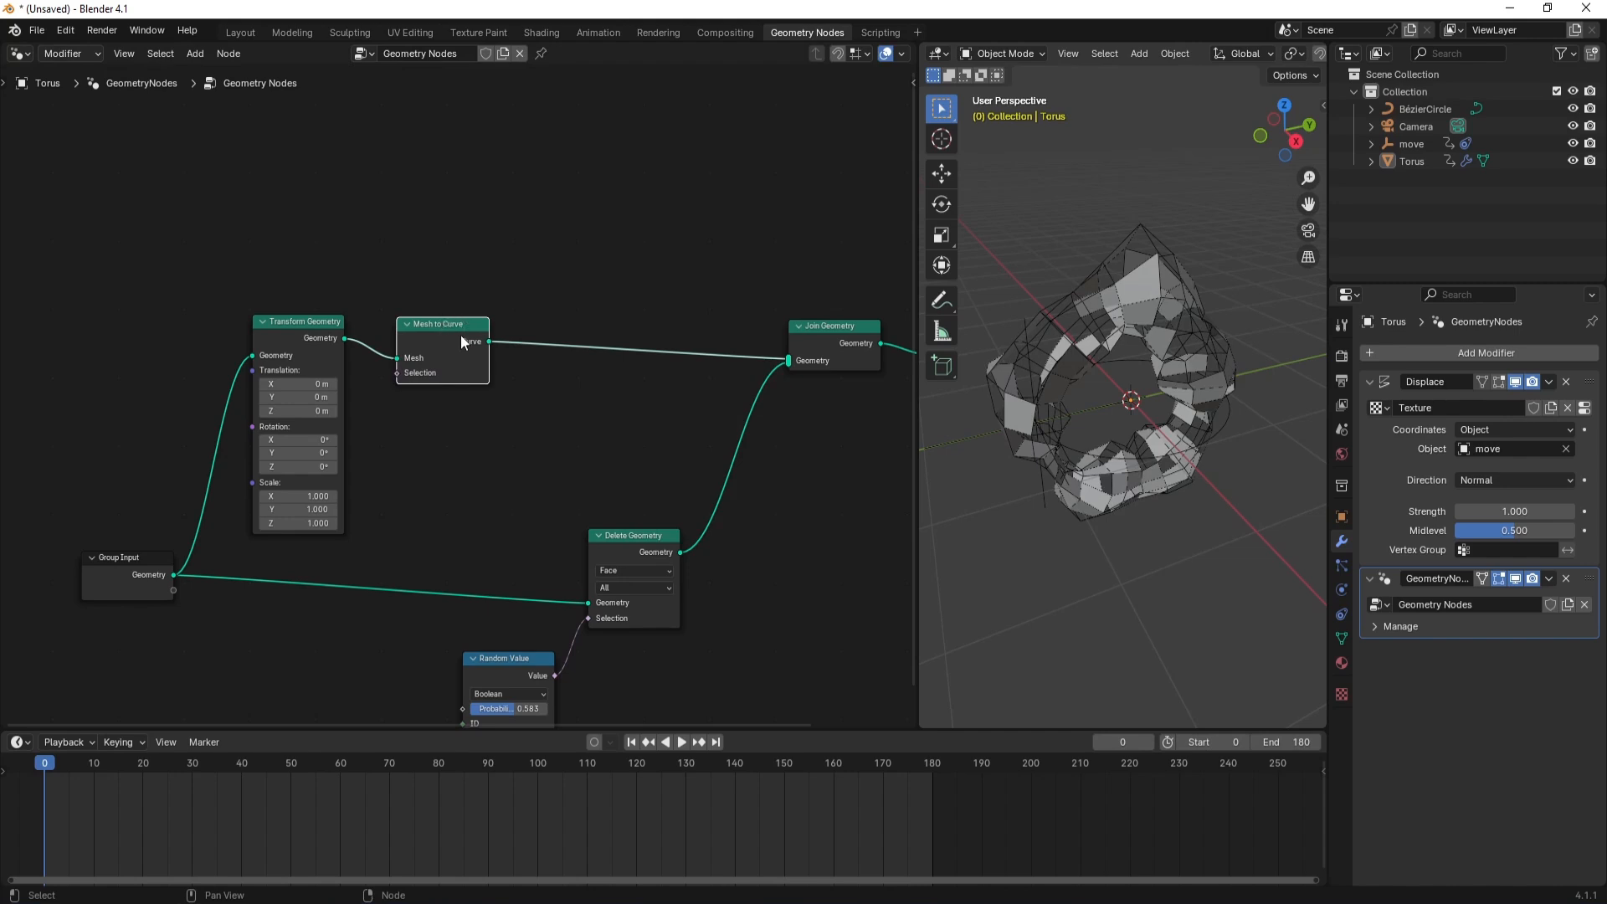
- Insert a Curve to Mesh node between Mesh to Curve and Join Geometry
key(space)
text(cutrve)
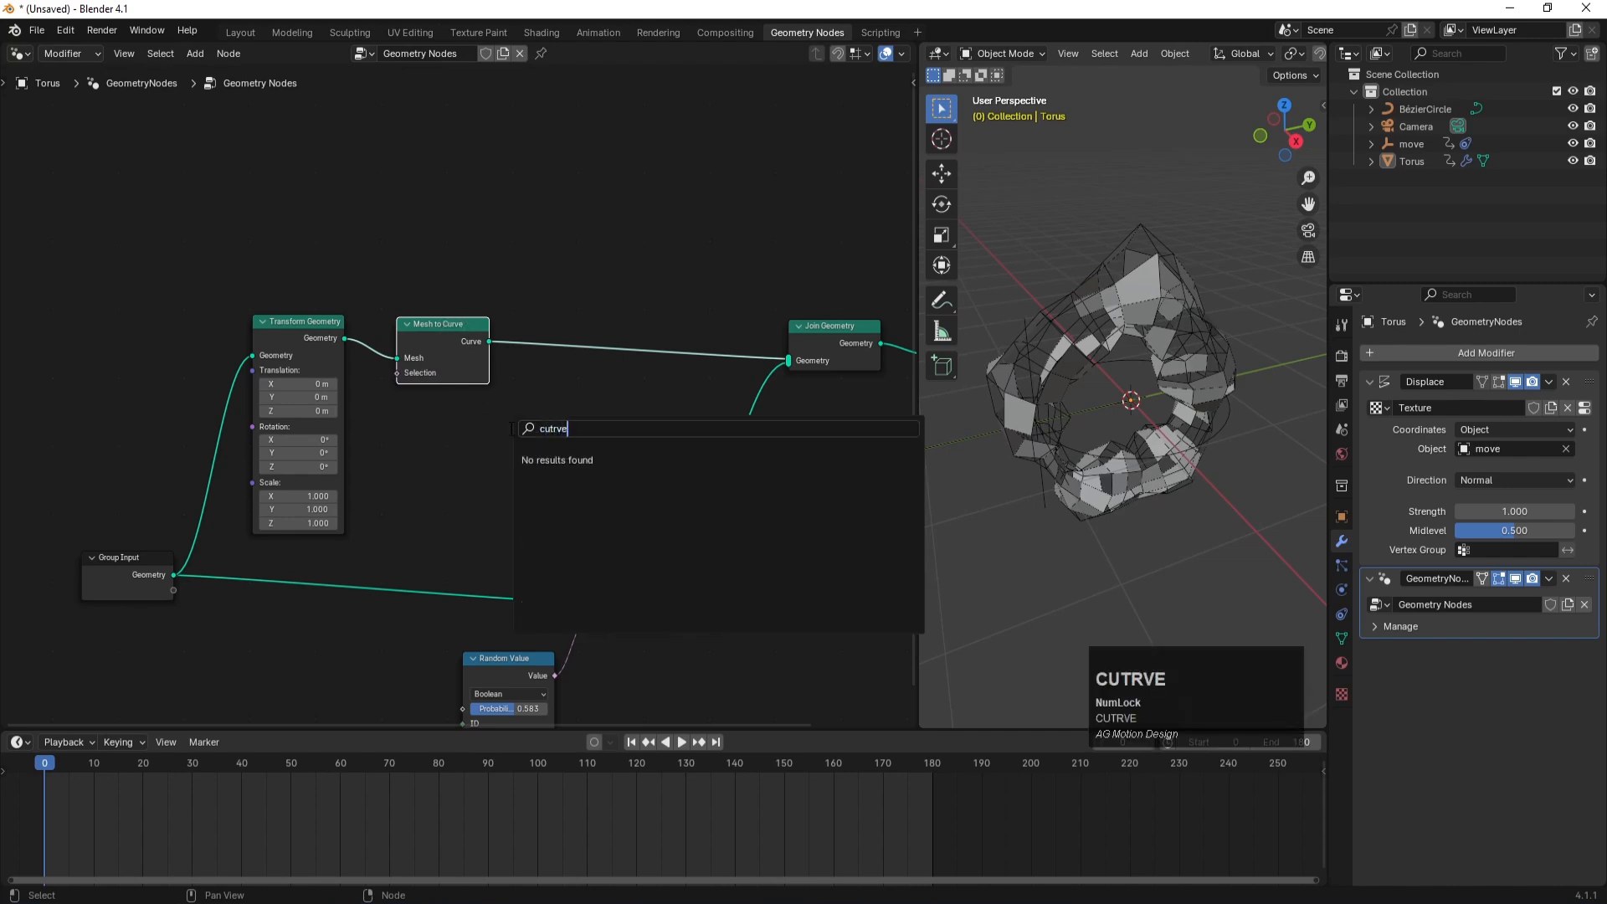
key(ctrl+a)
text(curve t)
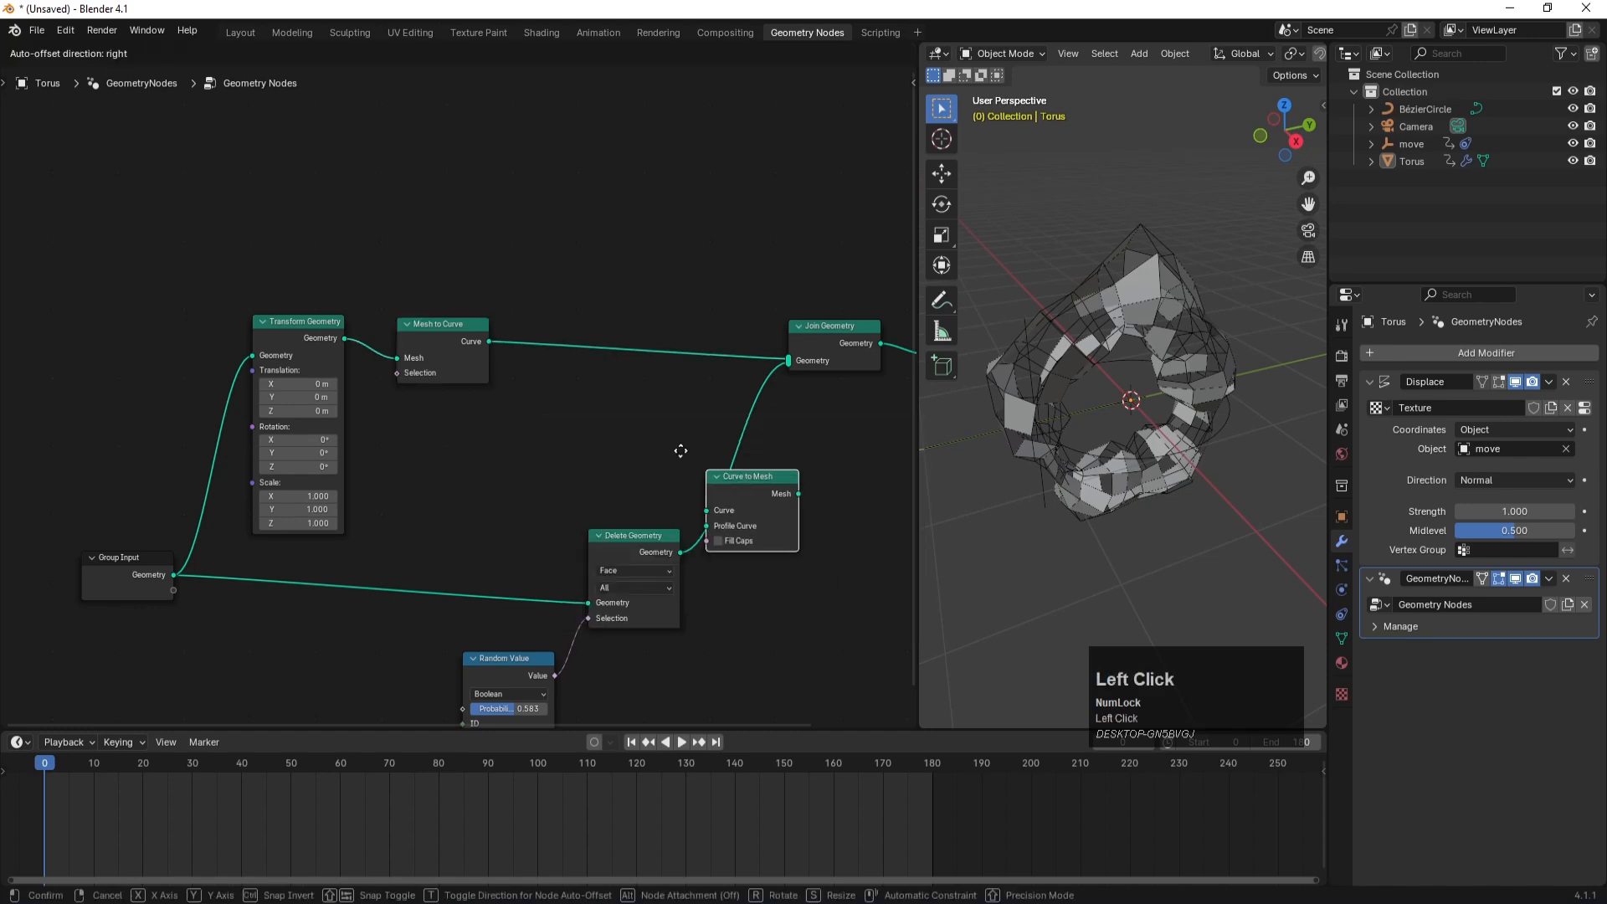
click(687, 494)
click(536, 318)
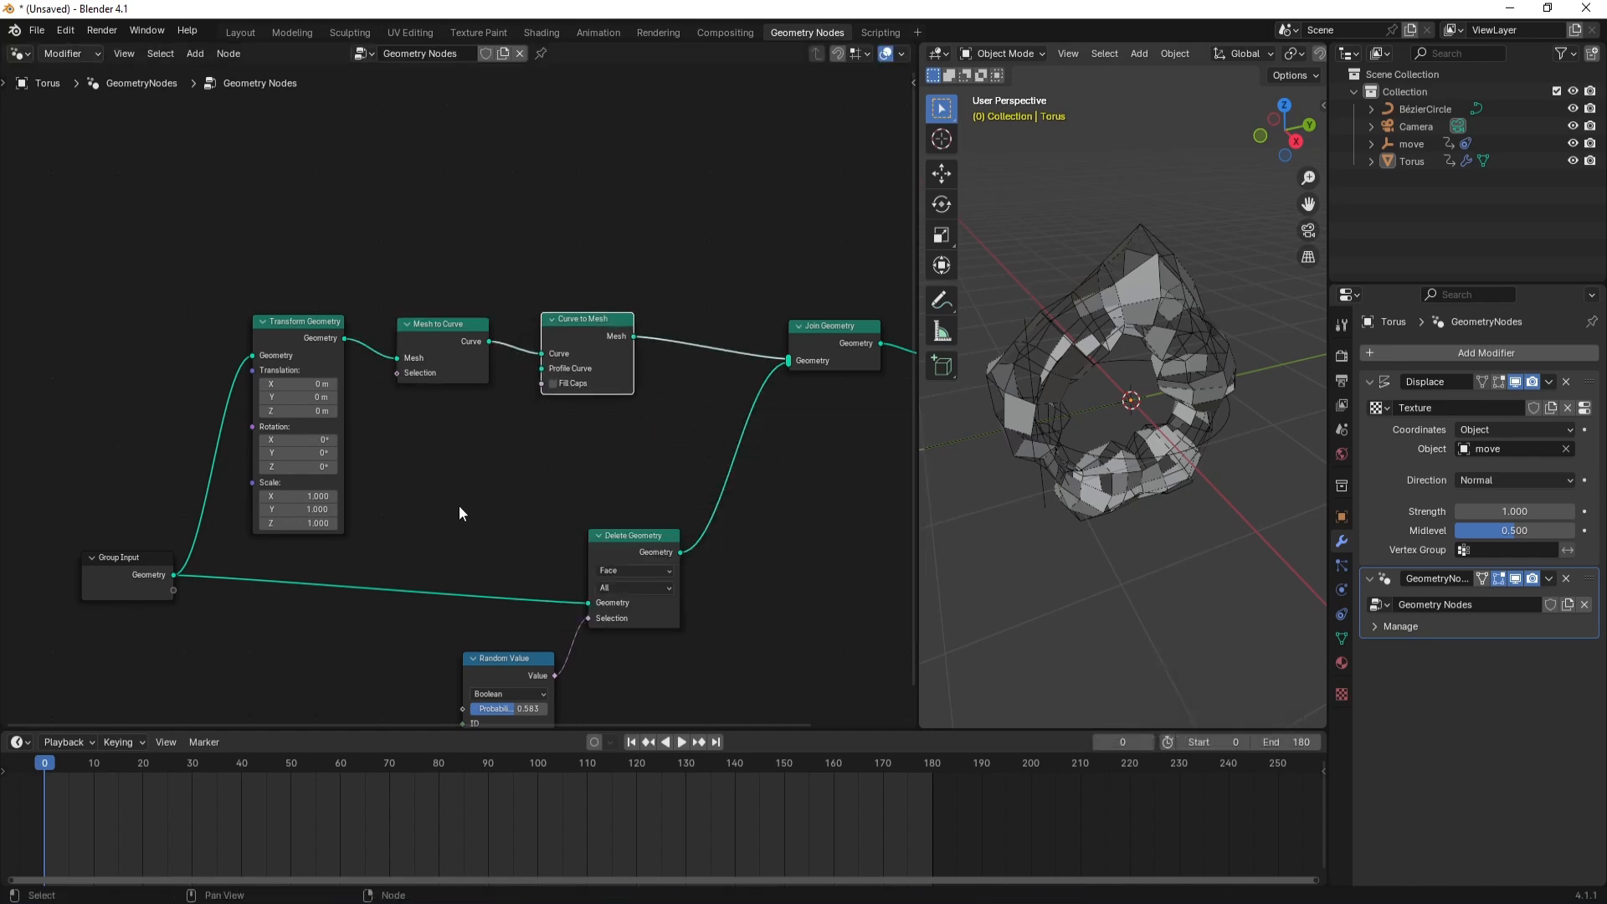
- Add a Curve Circle node below Mesh to Curve and connect it to Curve to Mesh's Profile Curve
key(space)
text(c)
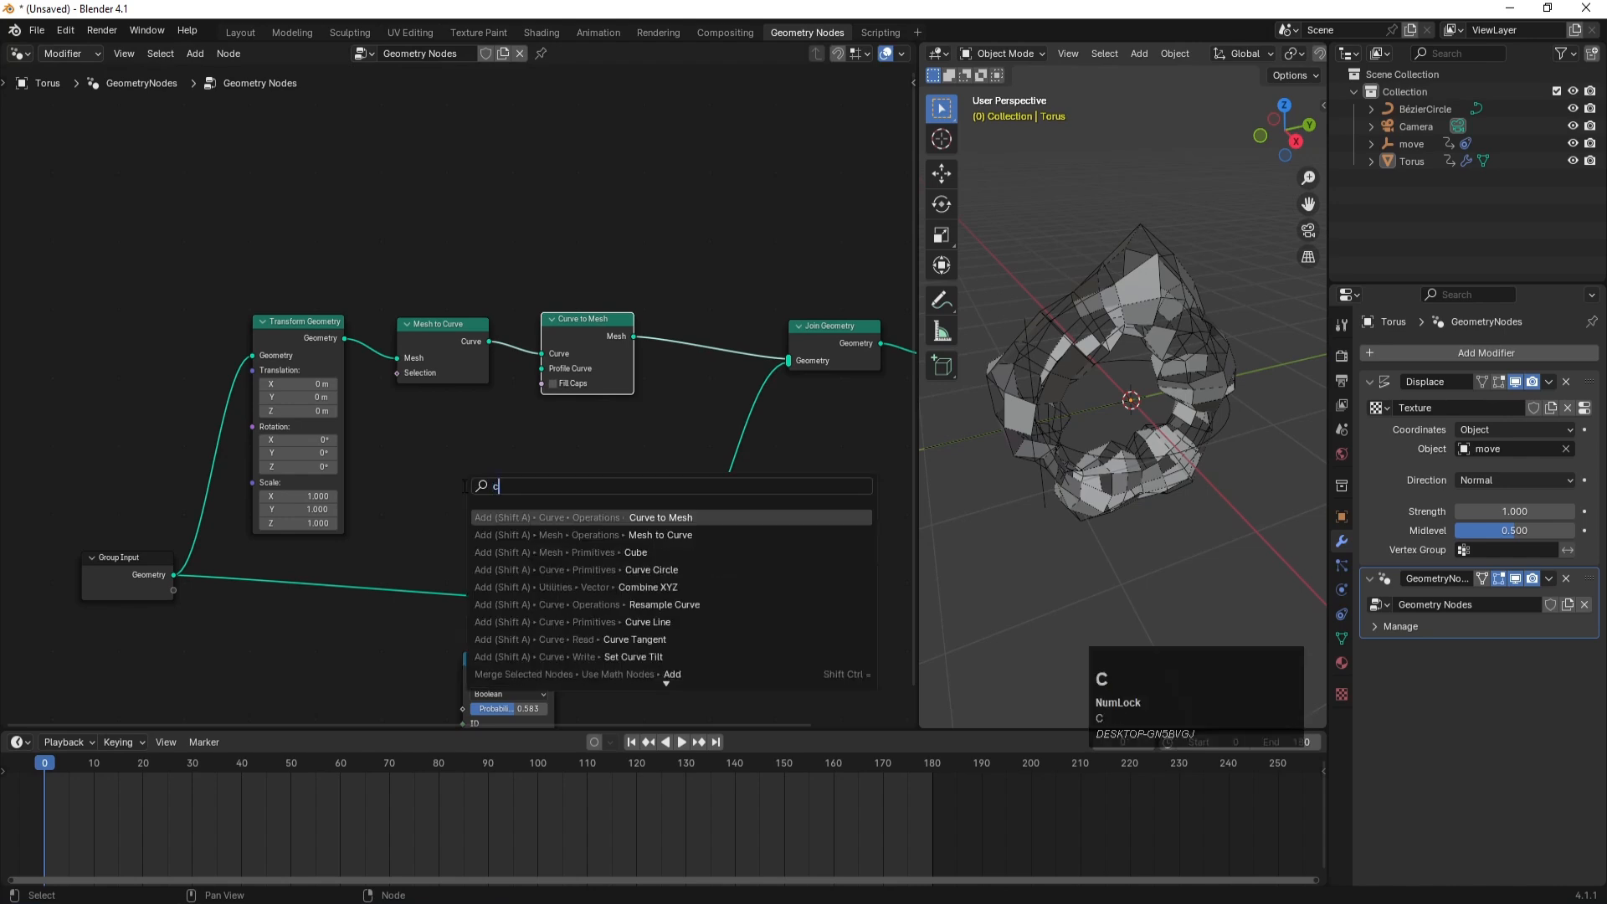
text(irc)
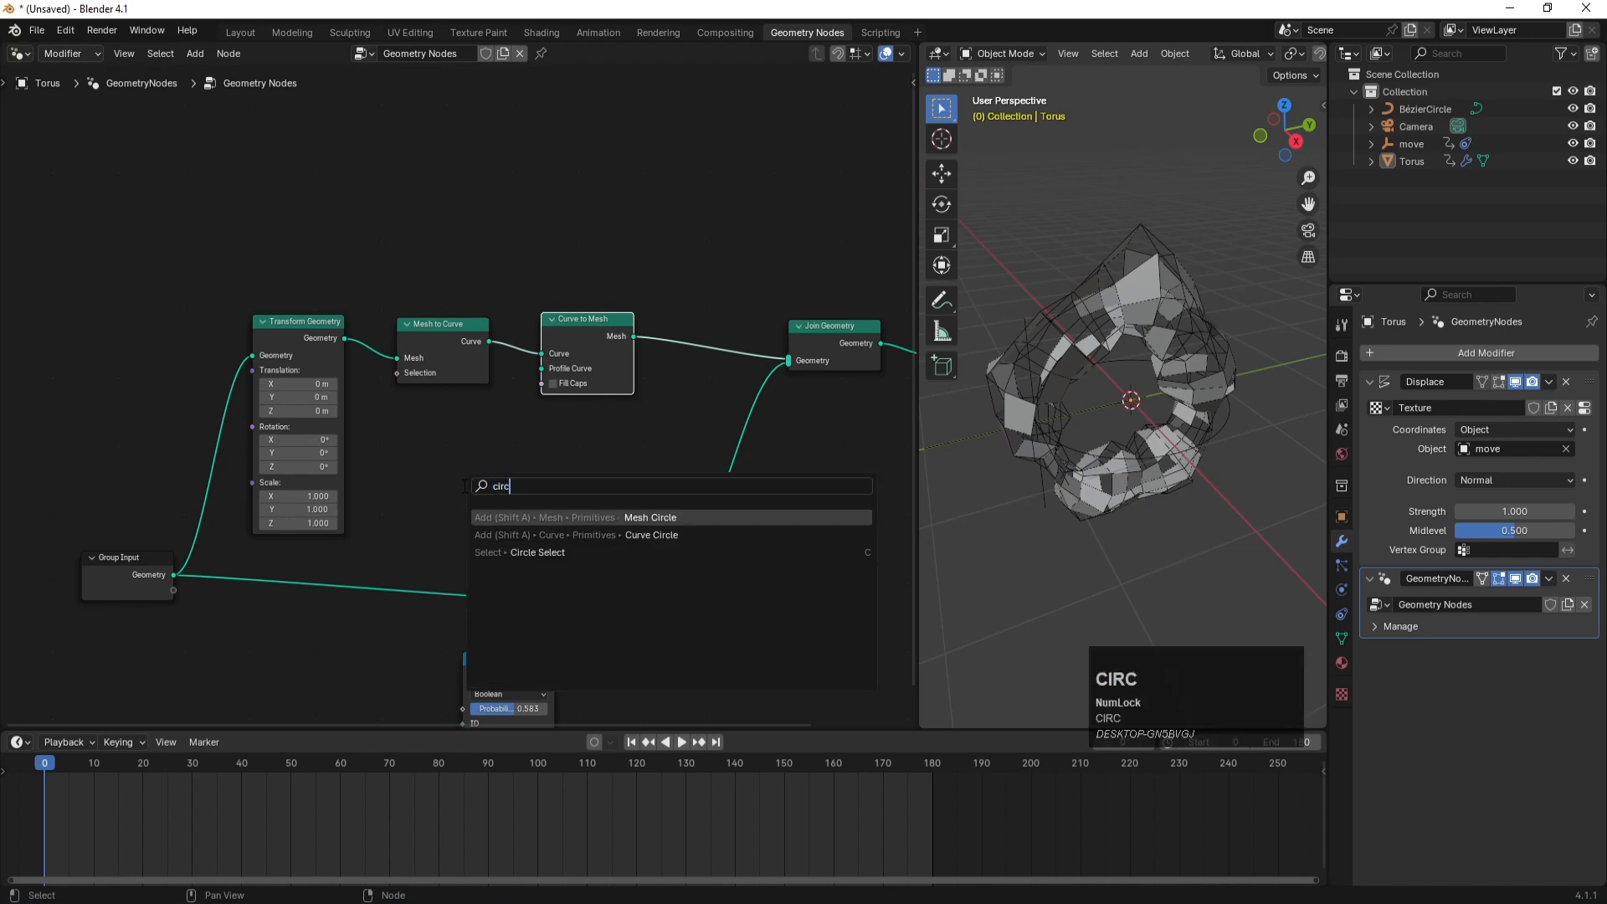
click(594, 535)
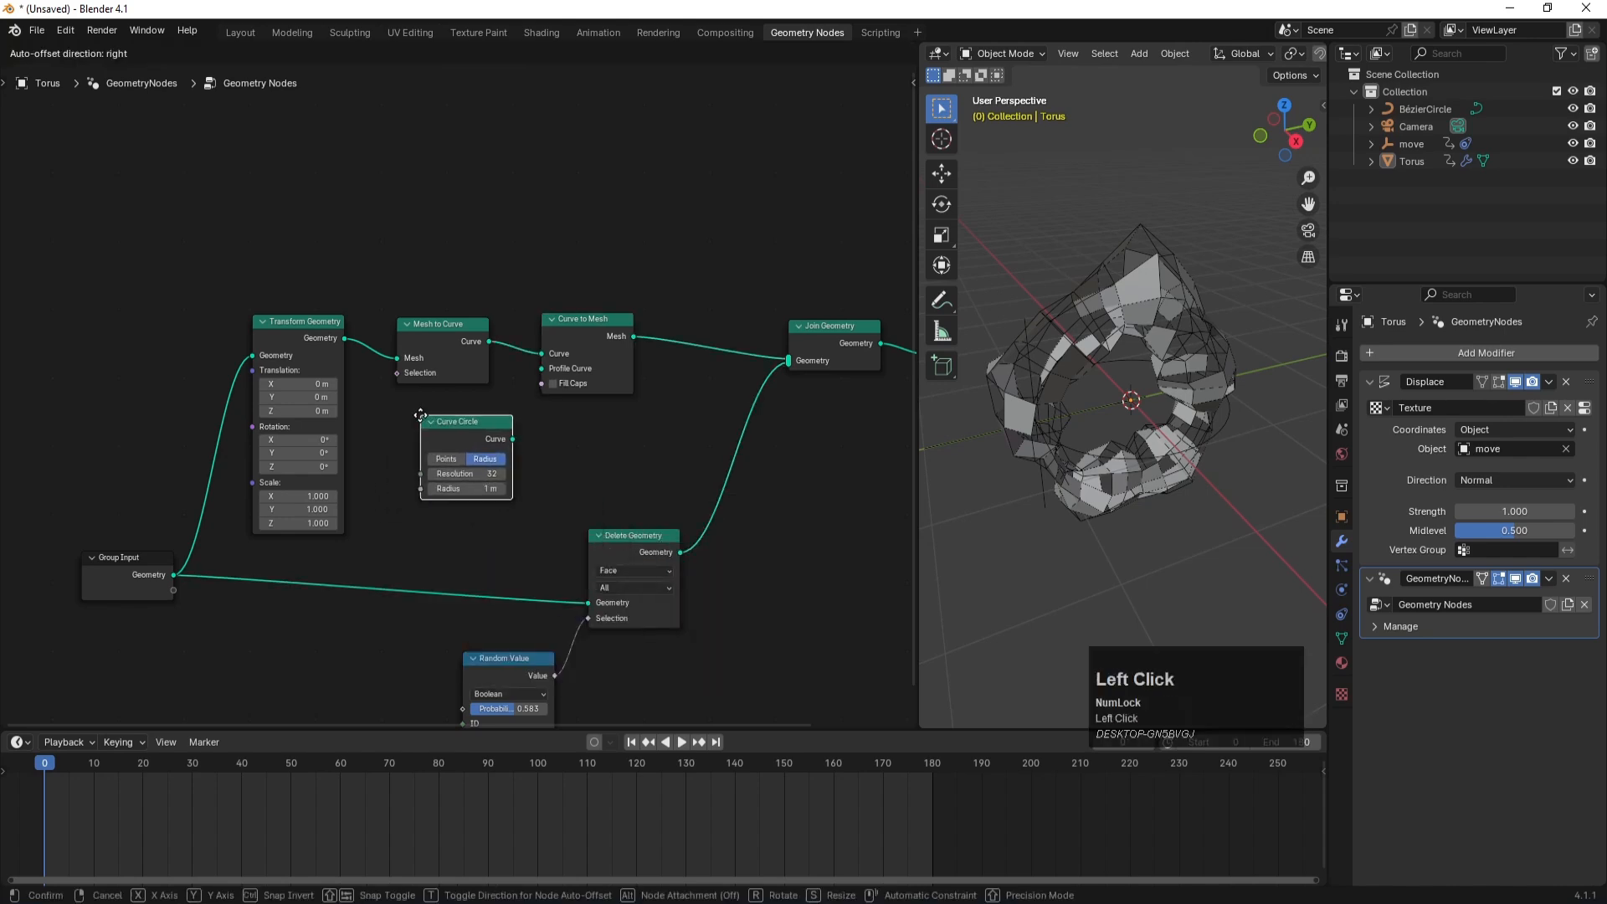
click(420, 417)
drag(512, 439, 541, 368)
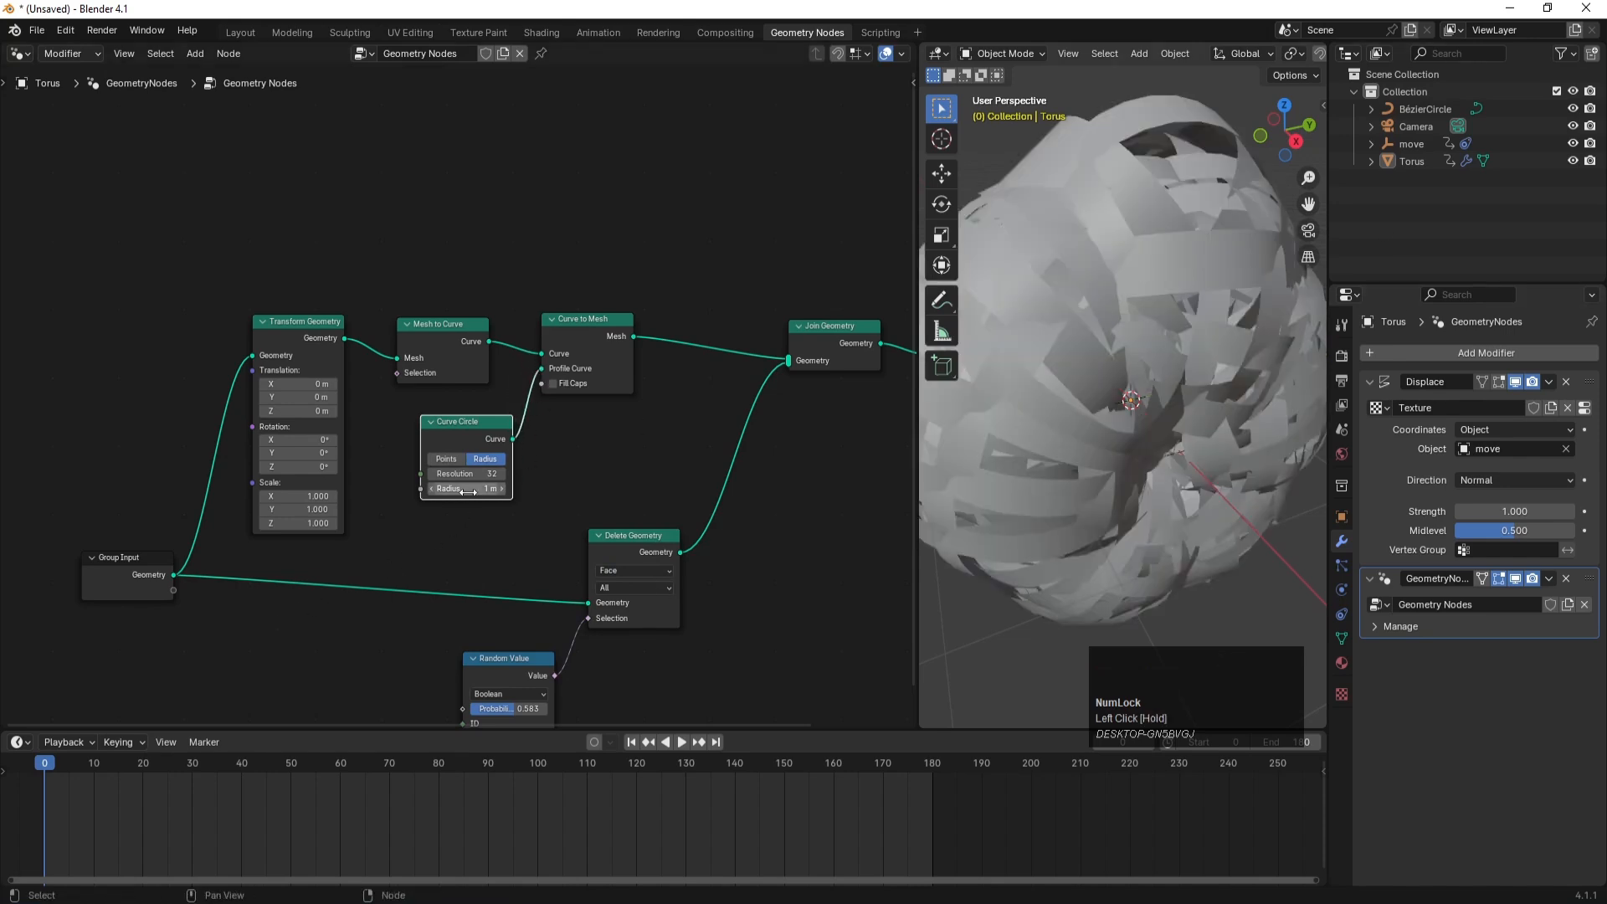
- Set the Curve Circle radius to 0.005 m and play the animation briefly to check the thin wireframe
shift+drag(466, 489, 356, 488)
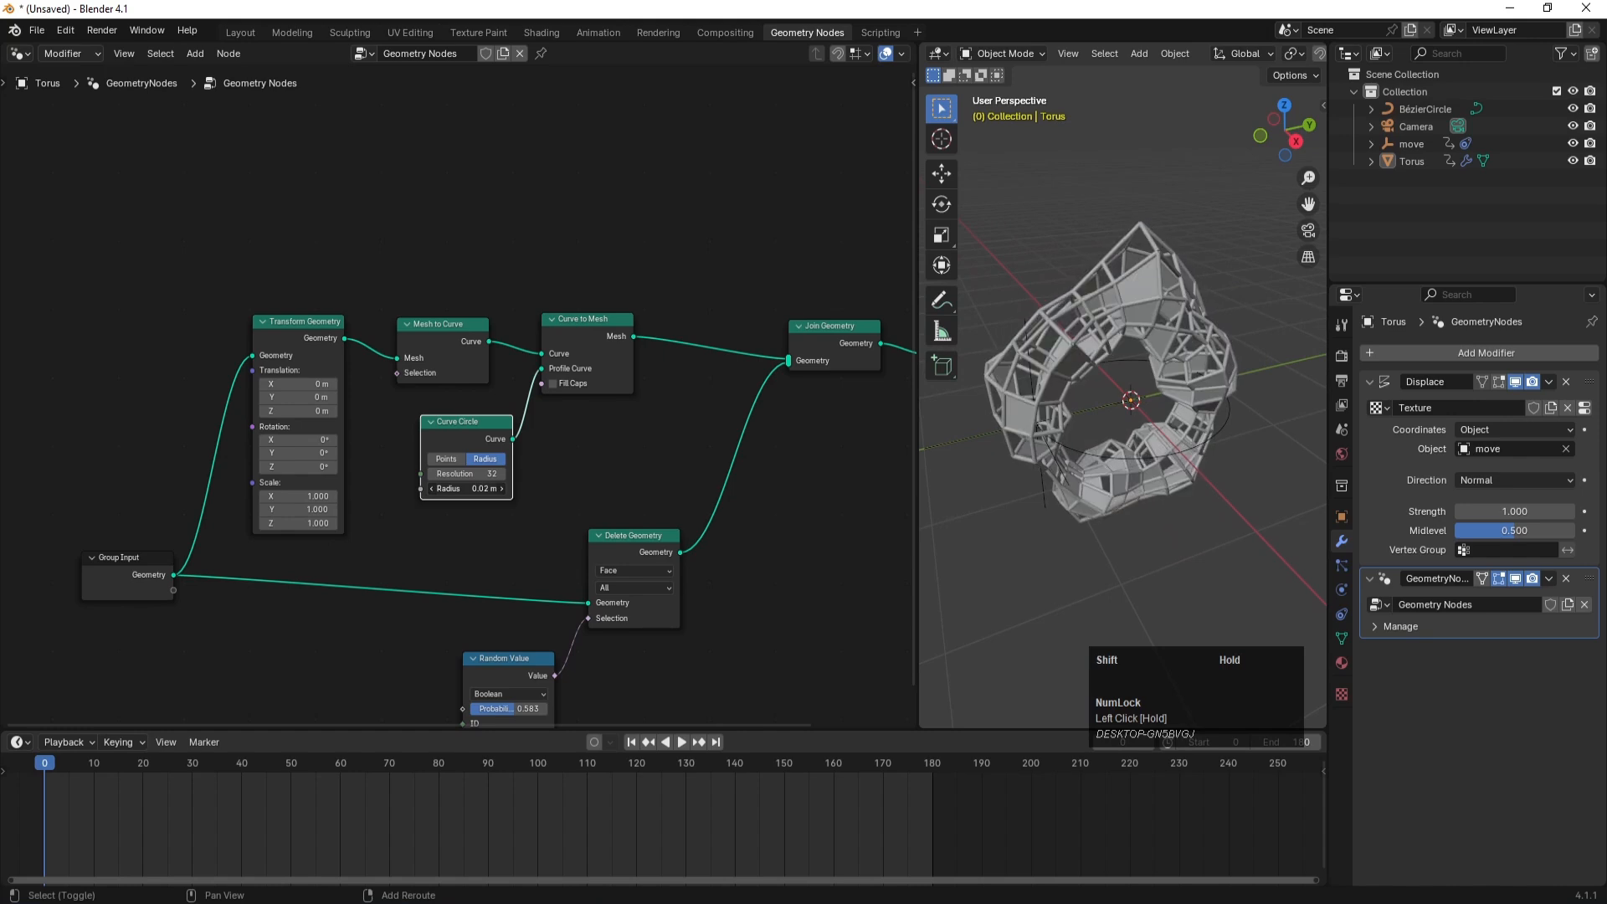
click(469, 489)
key(BackSpace)
text(.0)
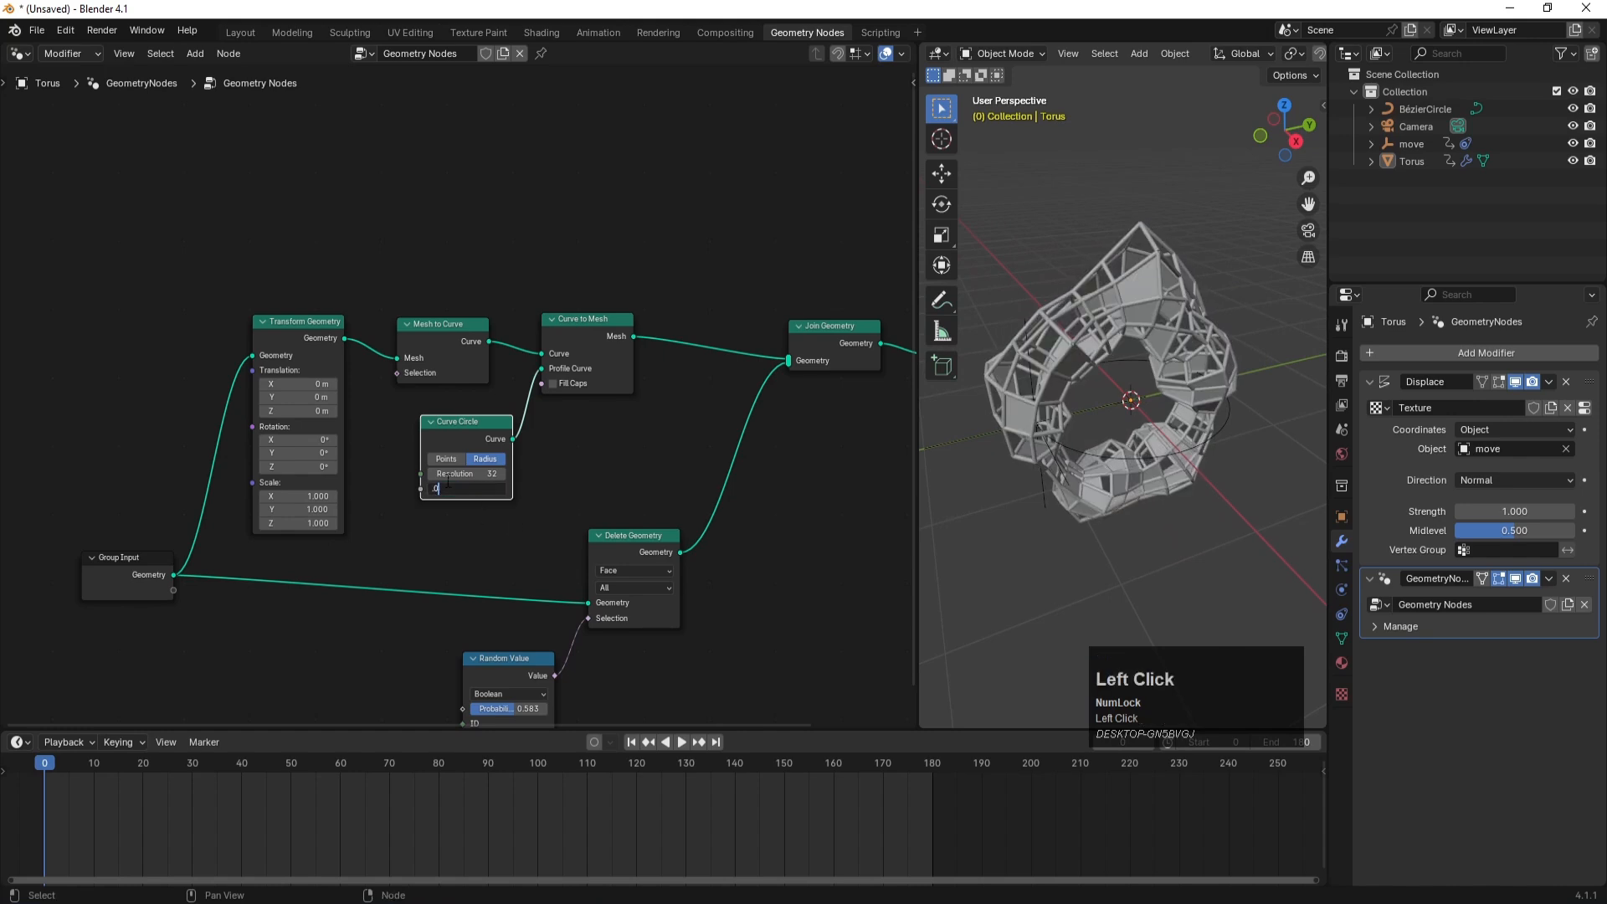
text(05)
key(Return)
click(504, 532)
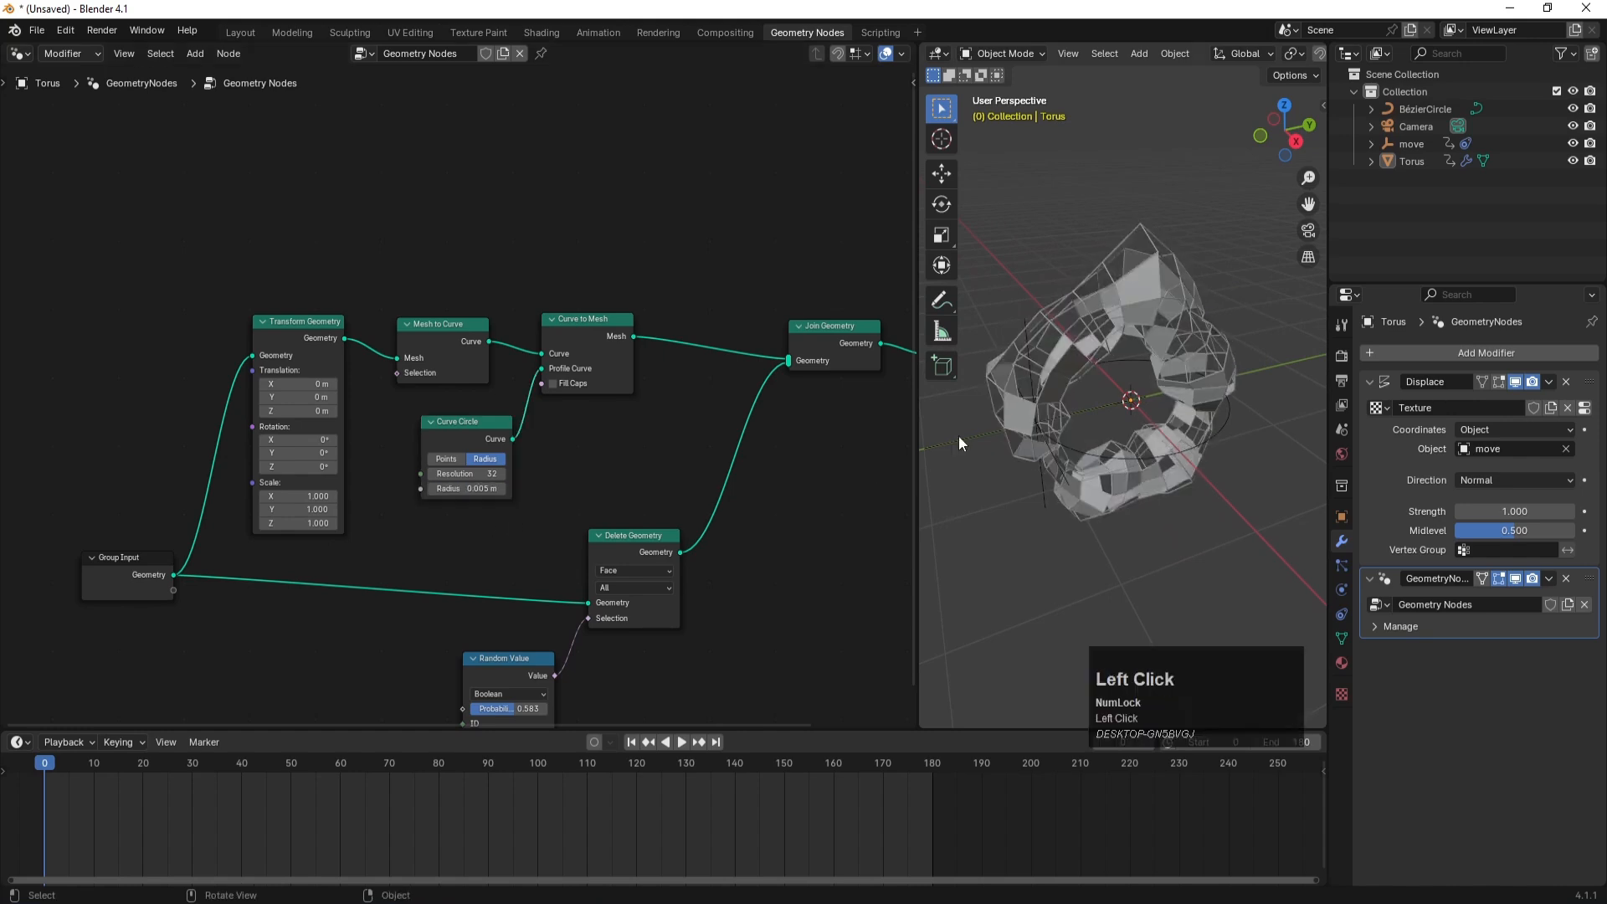
click(681, 741)
click(685, 741)
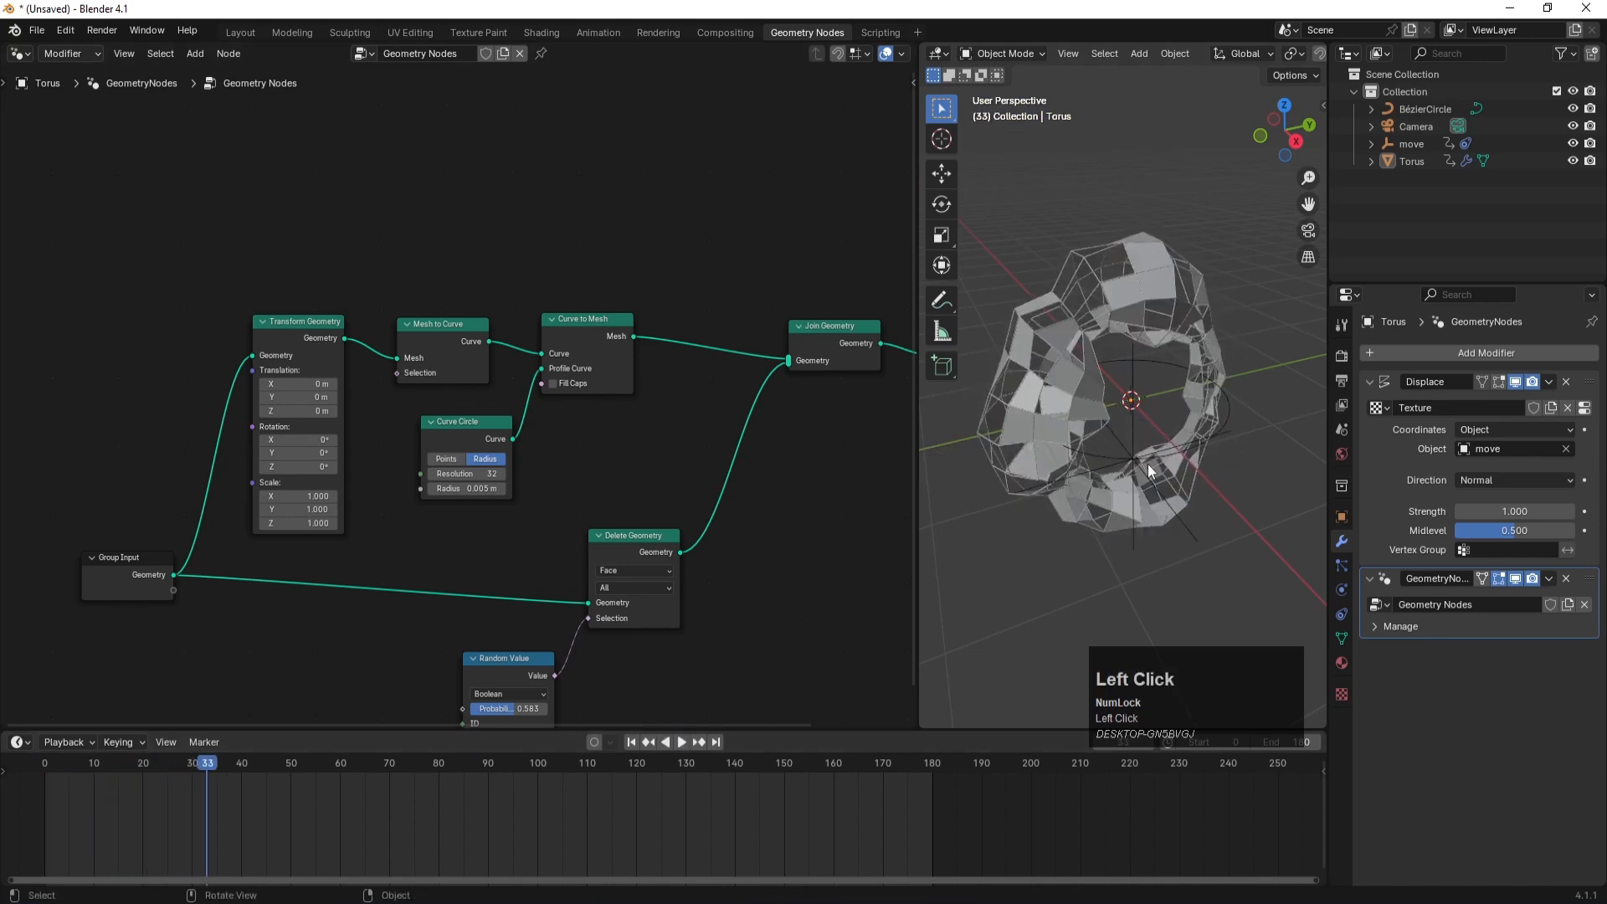
- Move the Join Geometry and Group Output nodes farther from the wireframe and Delete Geometry branches to make room
scroll(551, 550, down, 3)
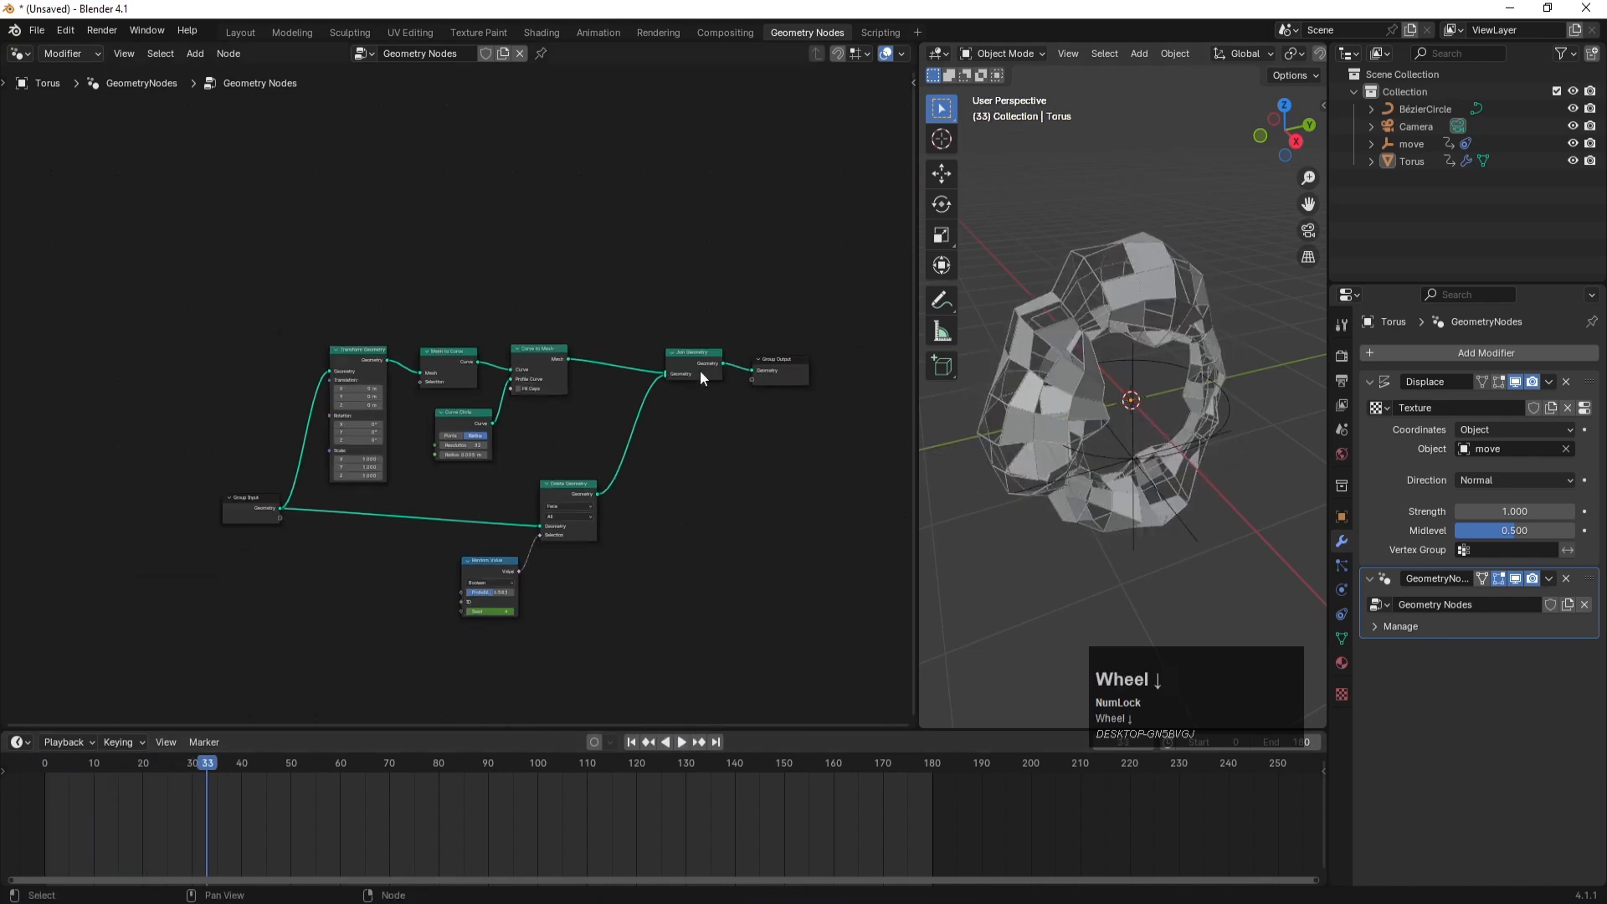
drag(665, 307, 809, 445)
drag(695, 353, 775, 451)
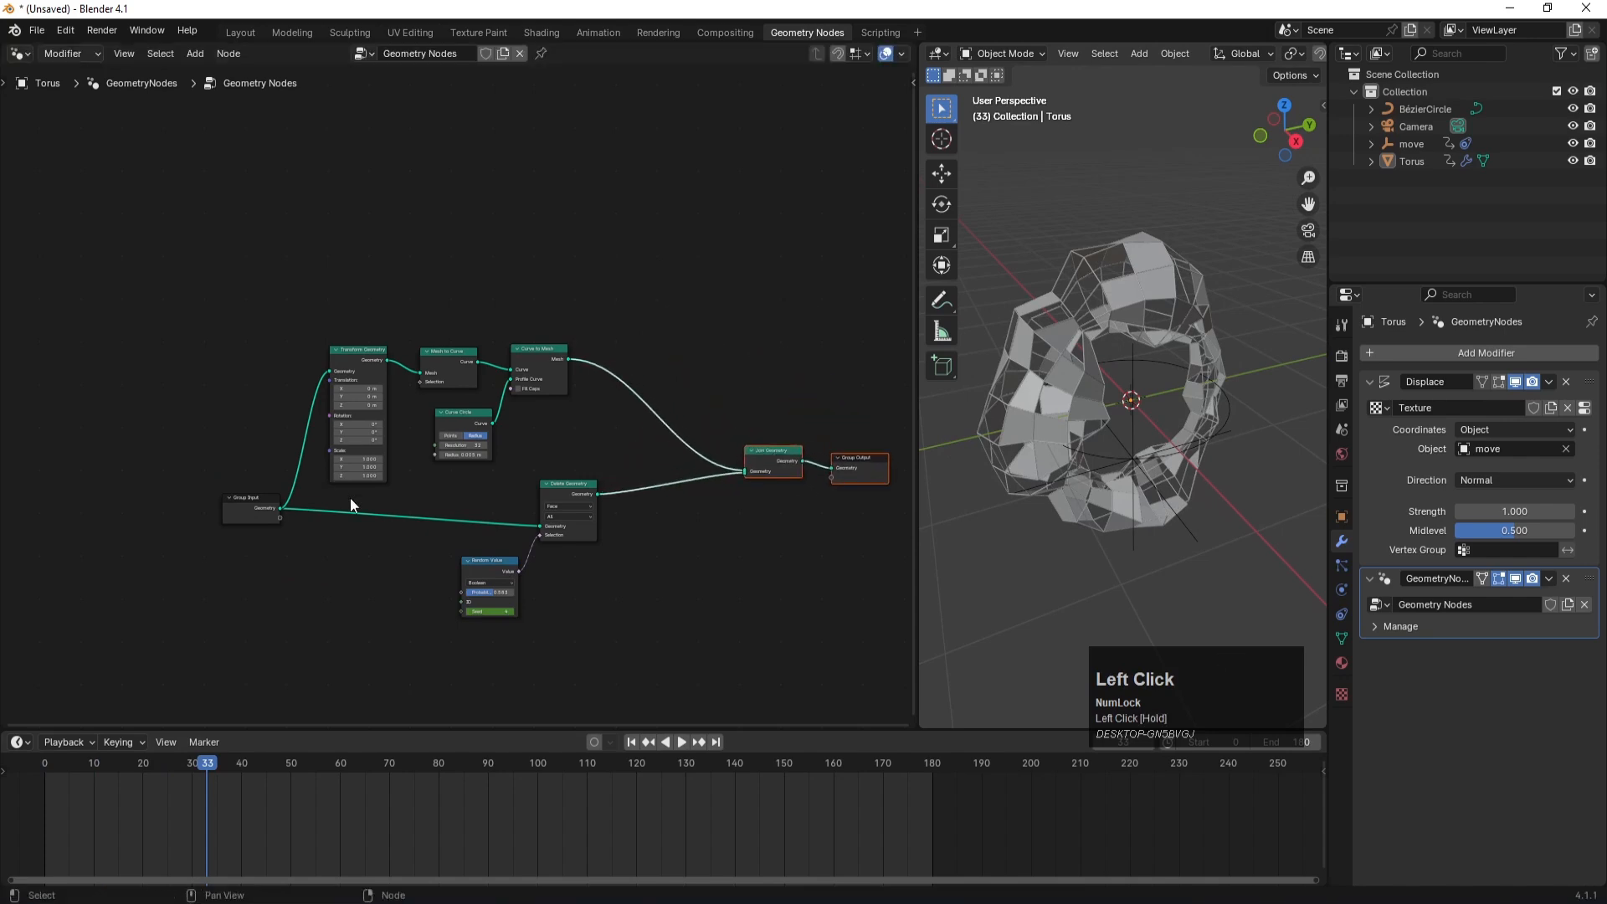
- Duplicate the Transform Geometry node and place the copy below the existing node branches
click(359, 350)
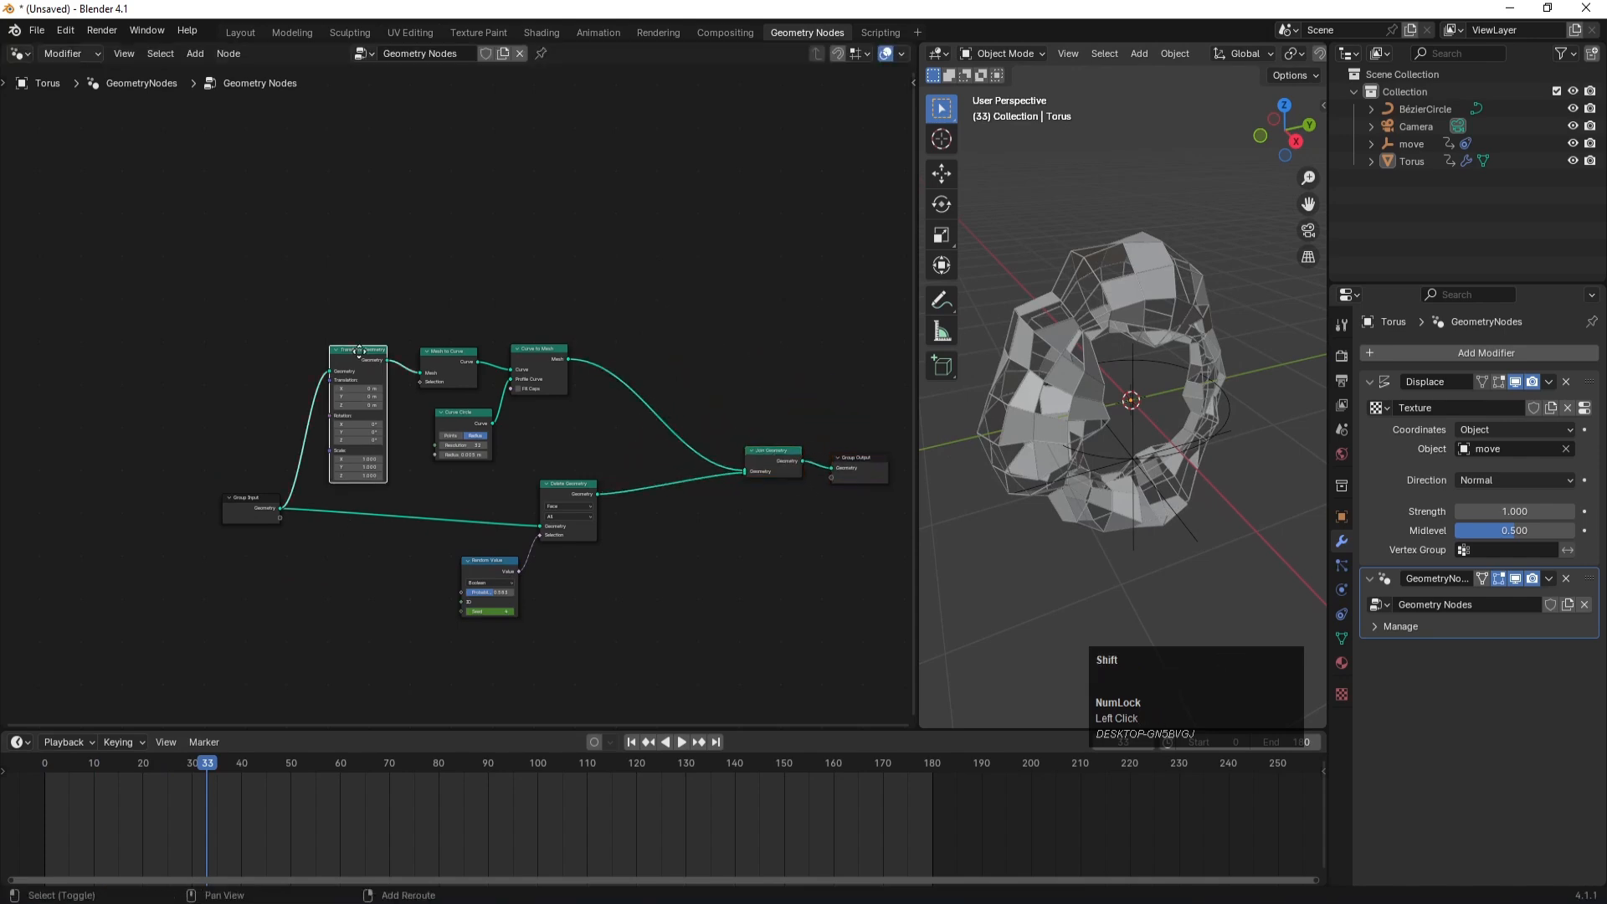
key(shift+d)
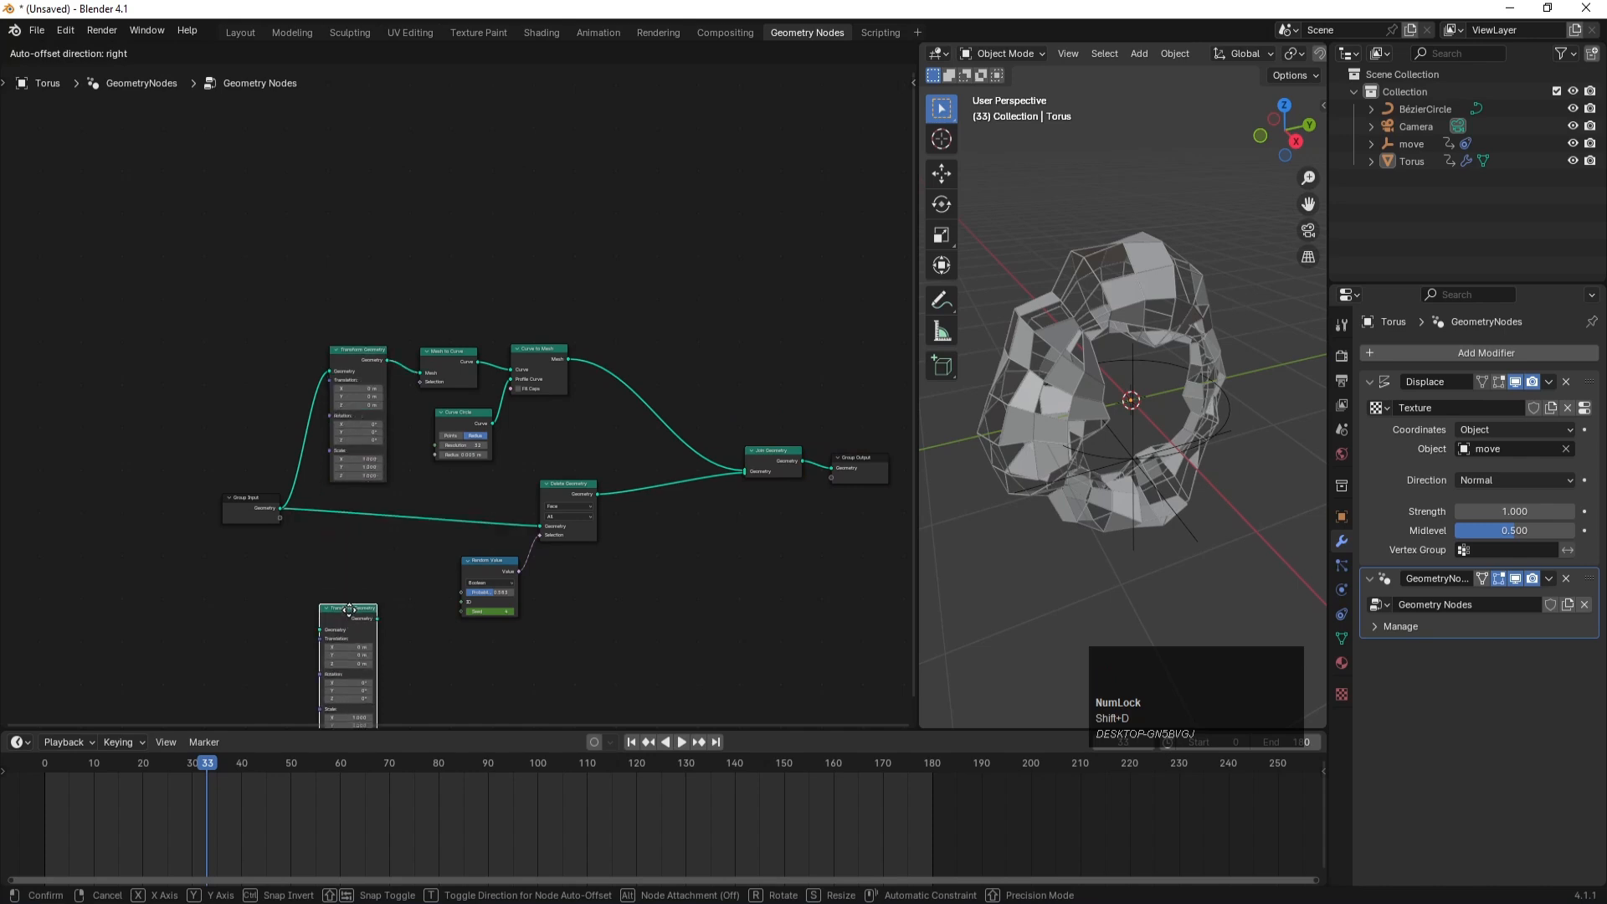
click(350, 609)
middle_drag(447, 625, 499, 516)
- Move the Random Value and Delete Geometry nodes up, closer to the wireframe branch
drag(541, 454, 554, 444)
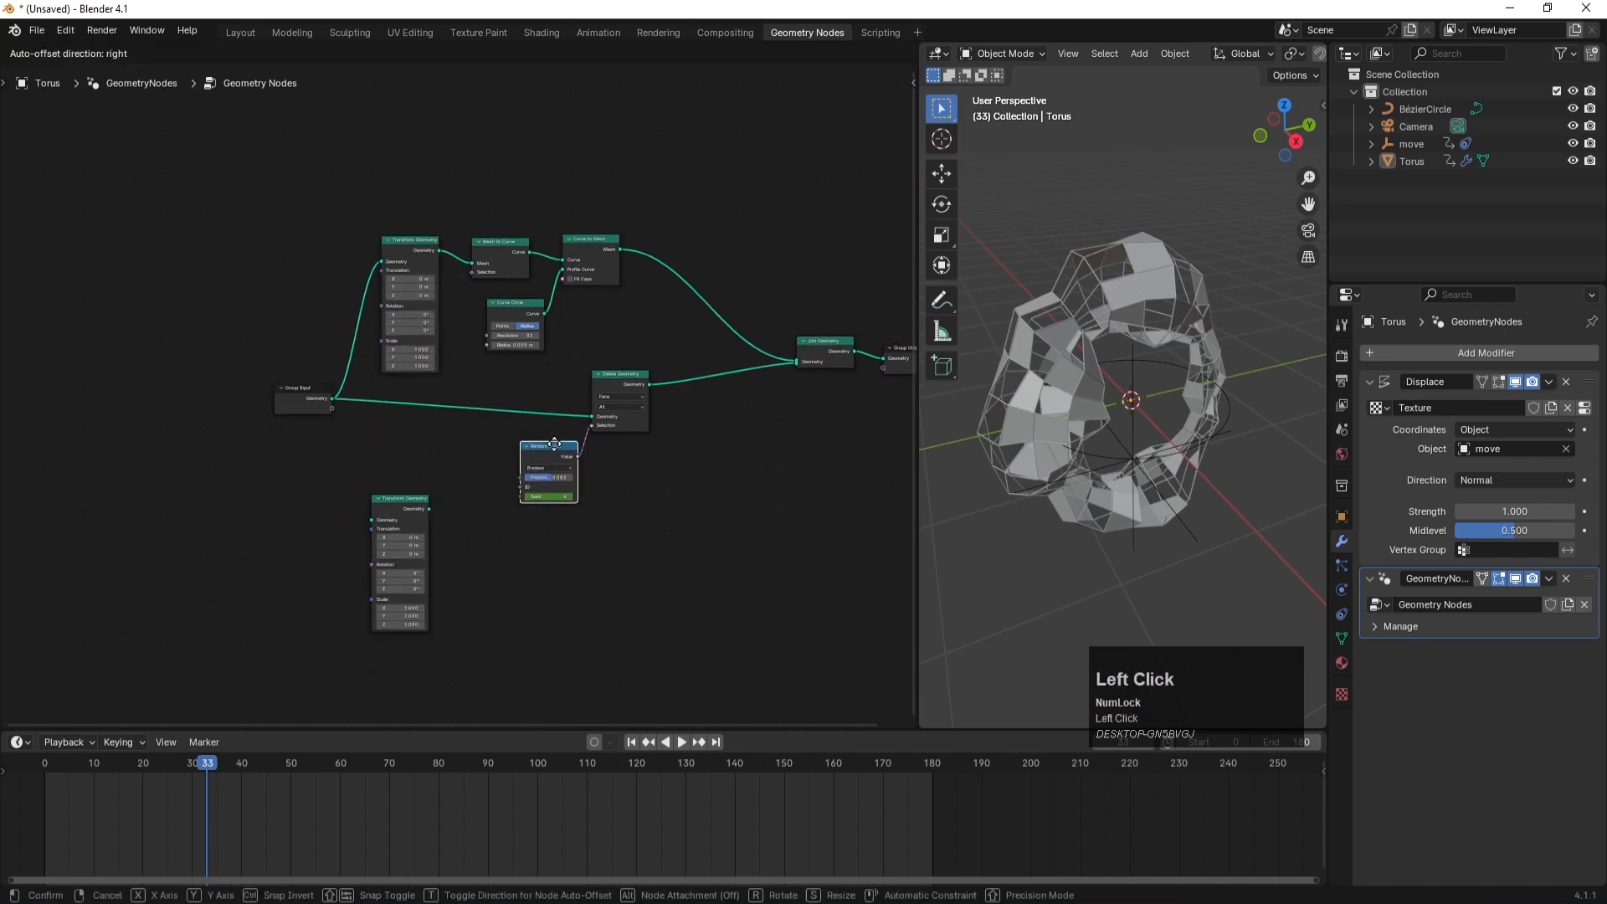
click(554, 444)
drag(531, 366, 600, 455)
drag(614, 375, 614, 336)
- Connect the duplicated Transform Geometry between Group Input and Join Geometry, and space the nodes out around this third branch
drag(333, 398, 797, 363)
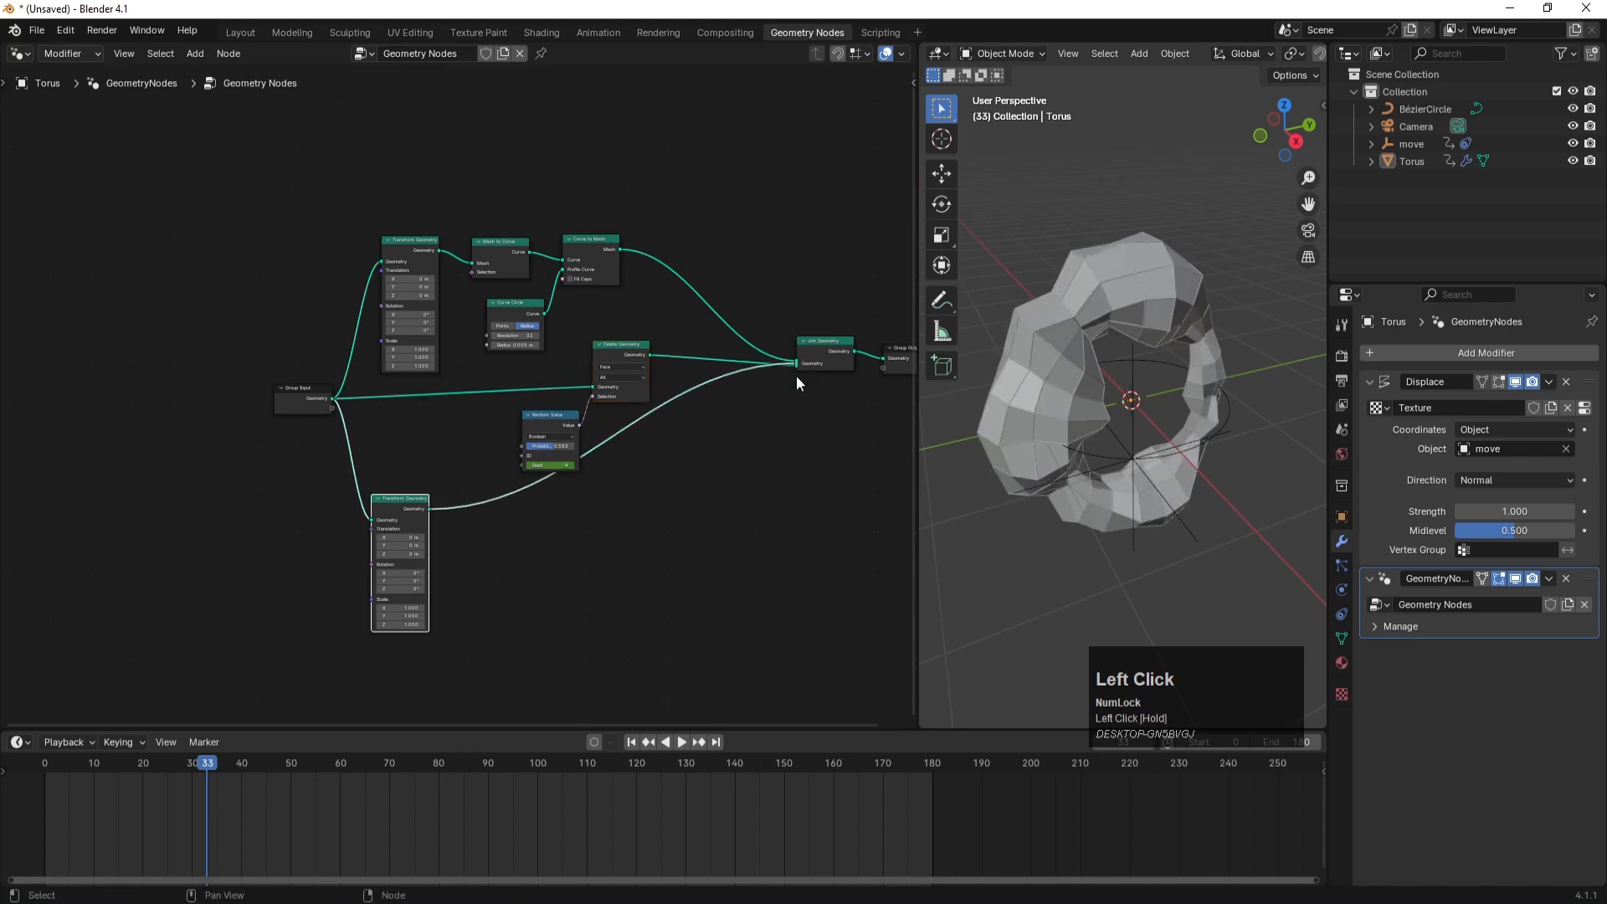
drag(794, 291, 902, 408)
drag(839, 356, 873, 501)
drag(336, 505, 333, 576)
middle_drag(549, 569, 526, 470)
shift+scroll(520, 466, down, 1)
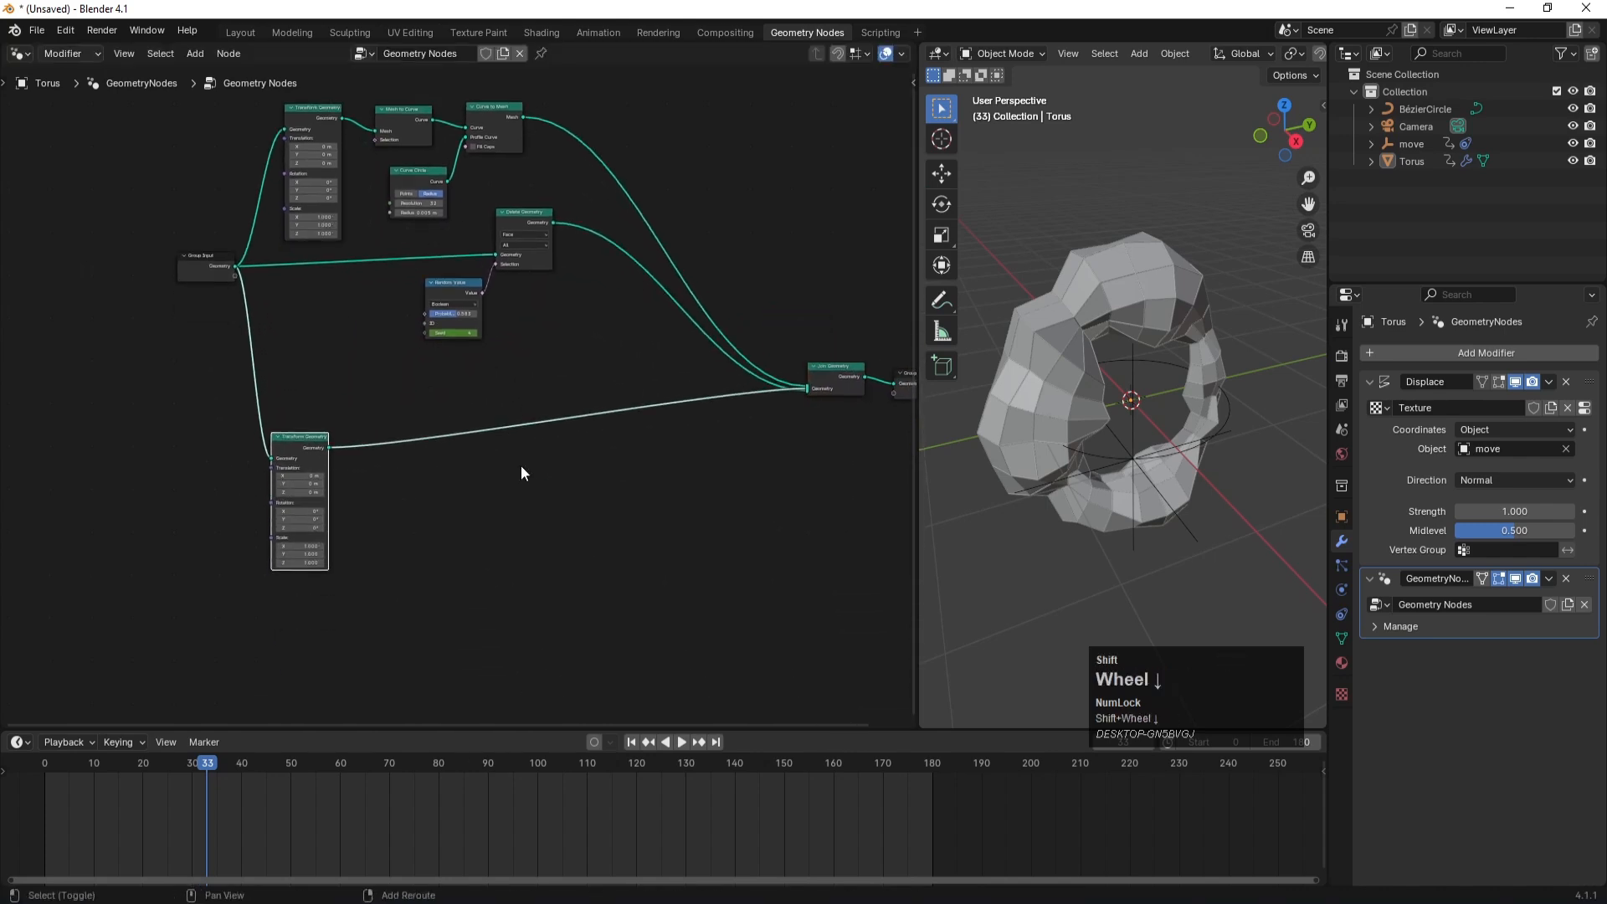
drag(801, 325, 852, 436)
- Insert an Instance on Points node on the link between the lower Transform Geometry and Join Geometry
scroll(455, 485, down, 2)
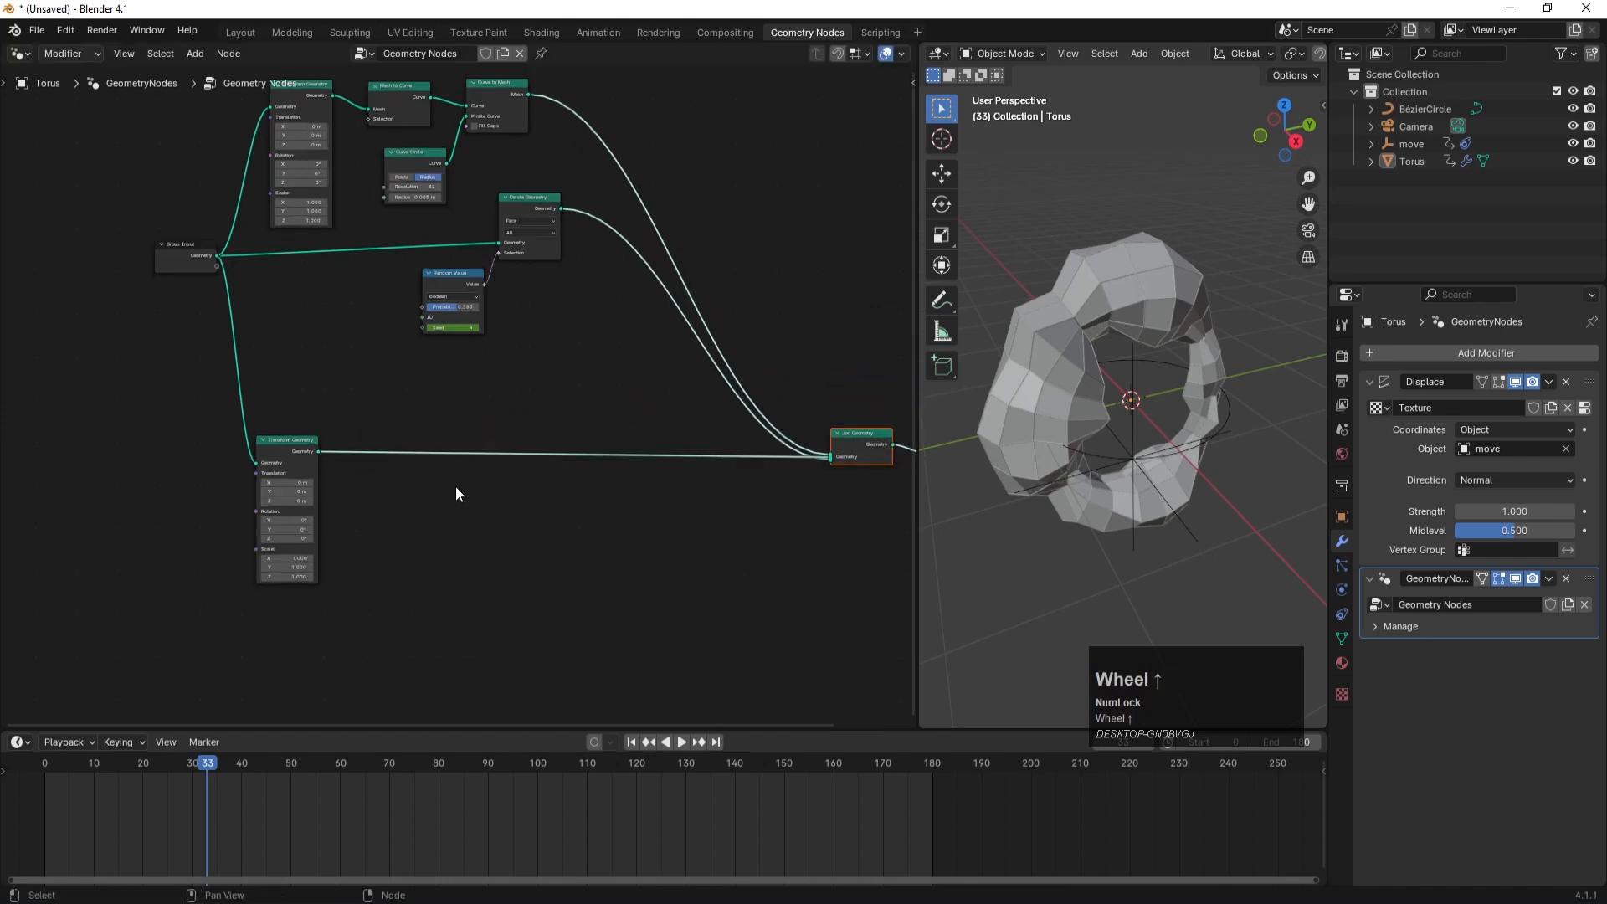
key(space)
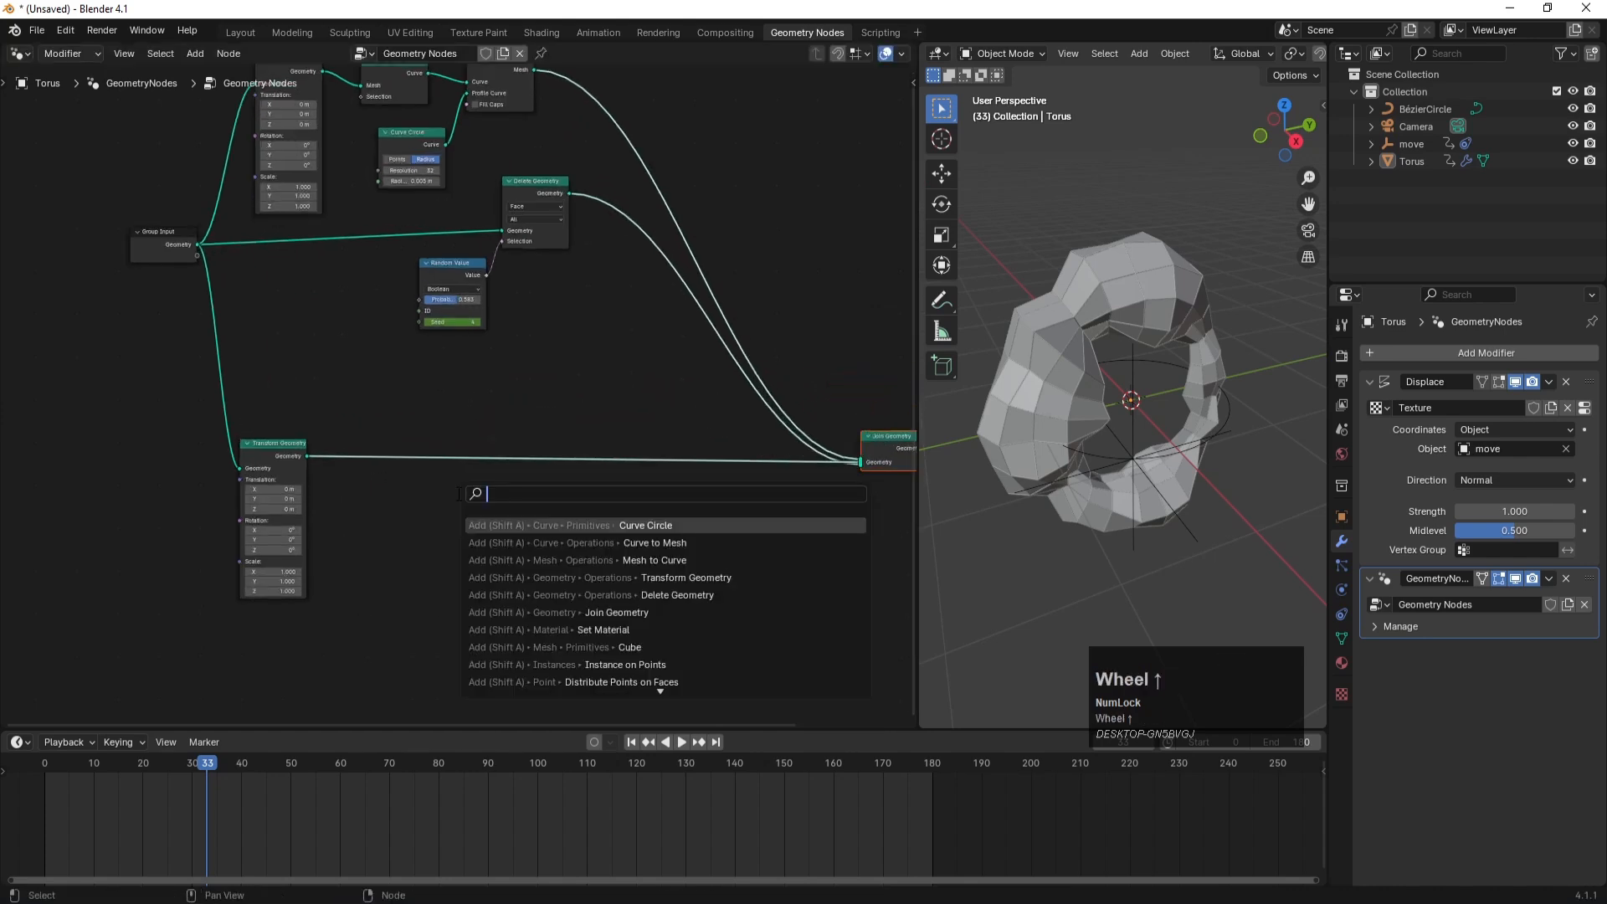
text(ins)
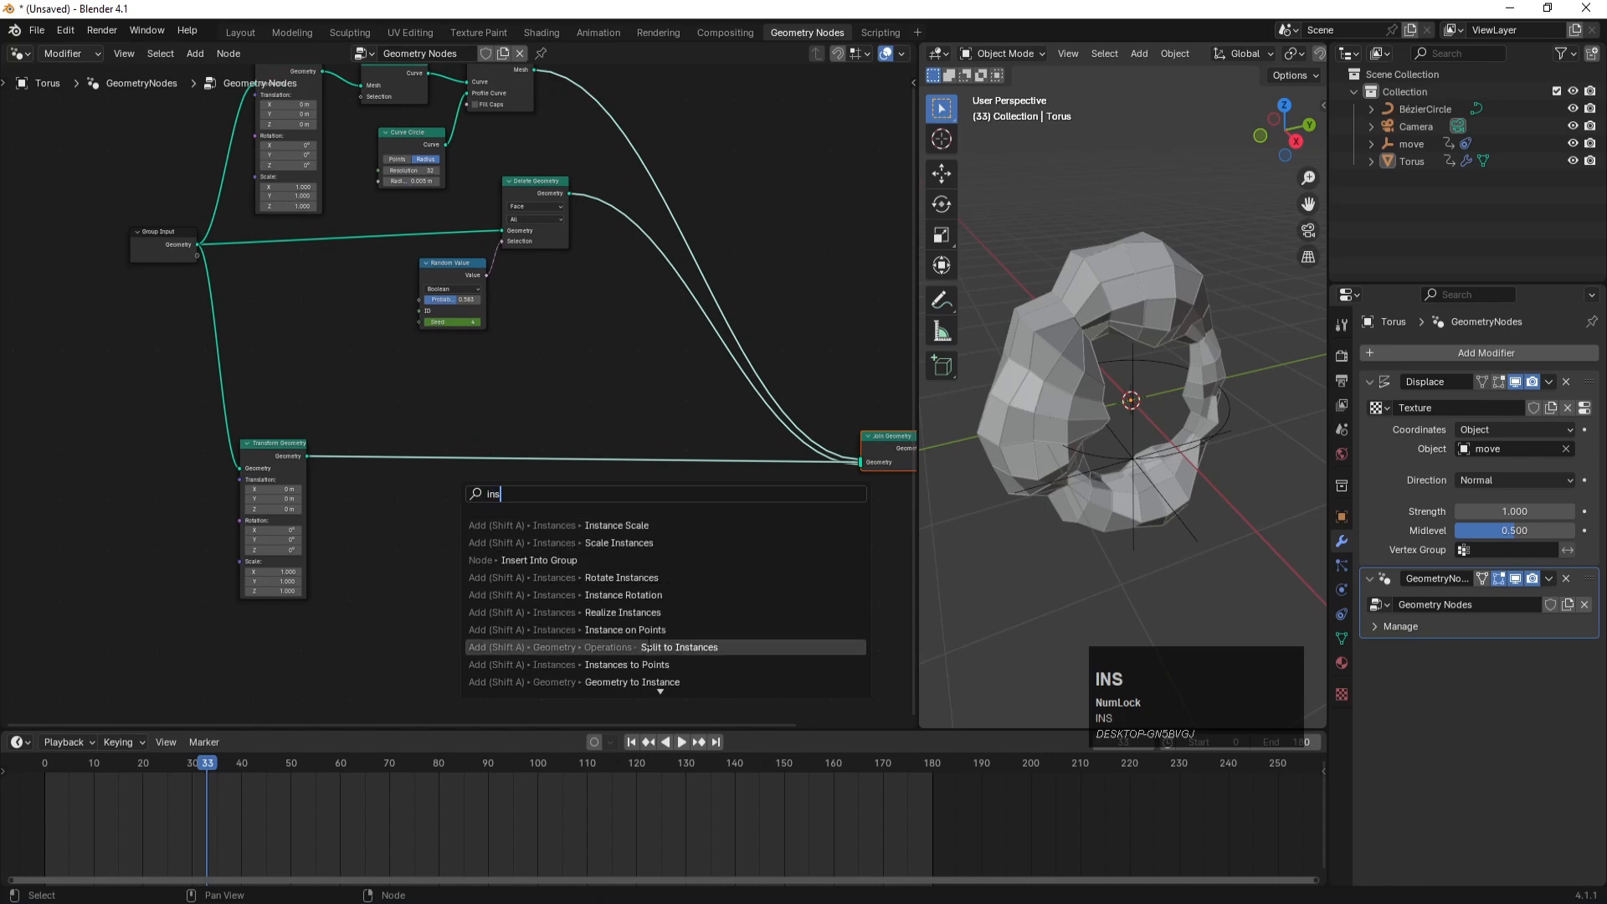
click(623, 630)
click(550, 431)
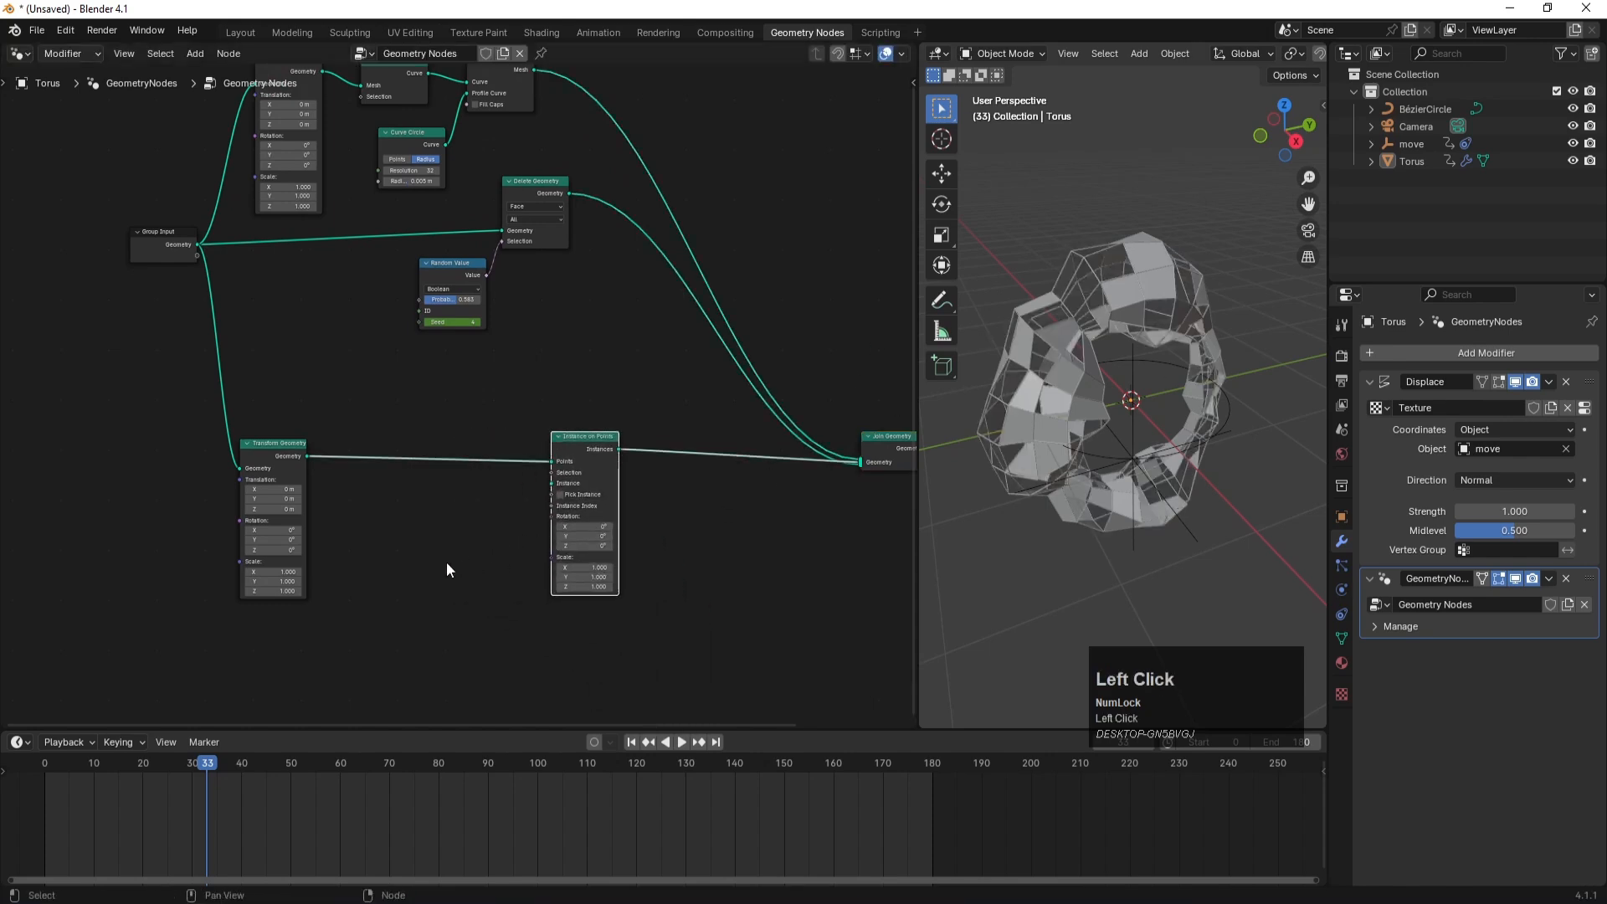
- Add a Cube mesh primitive node and connect its Mesh output to the Instance input of Instance on Points
key(space)
text(cube)
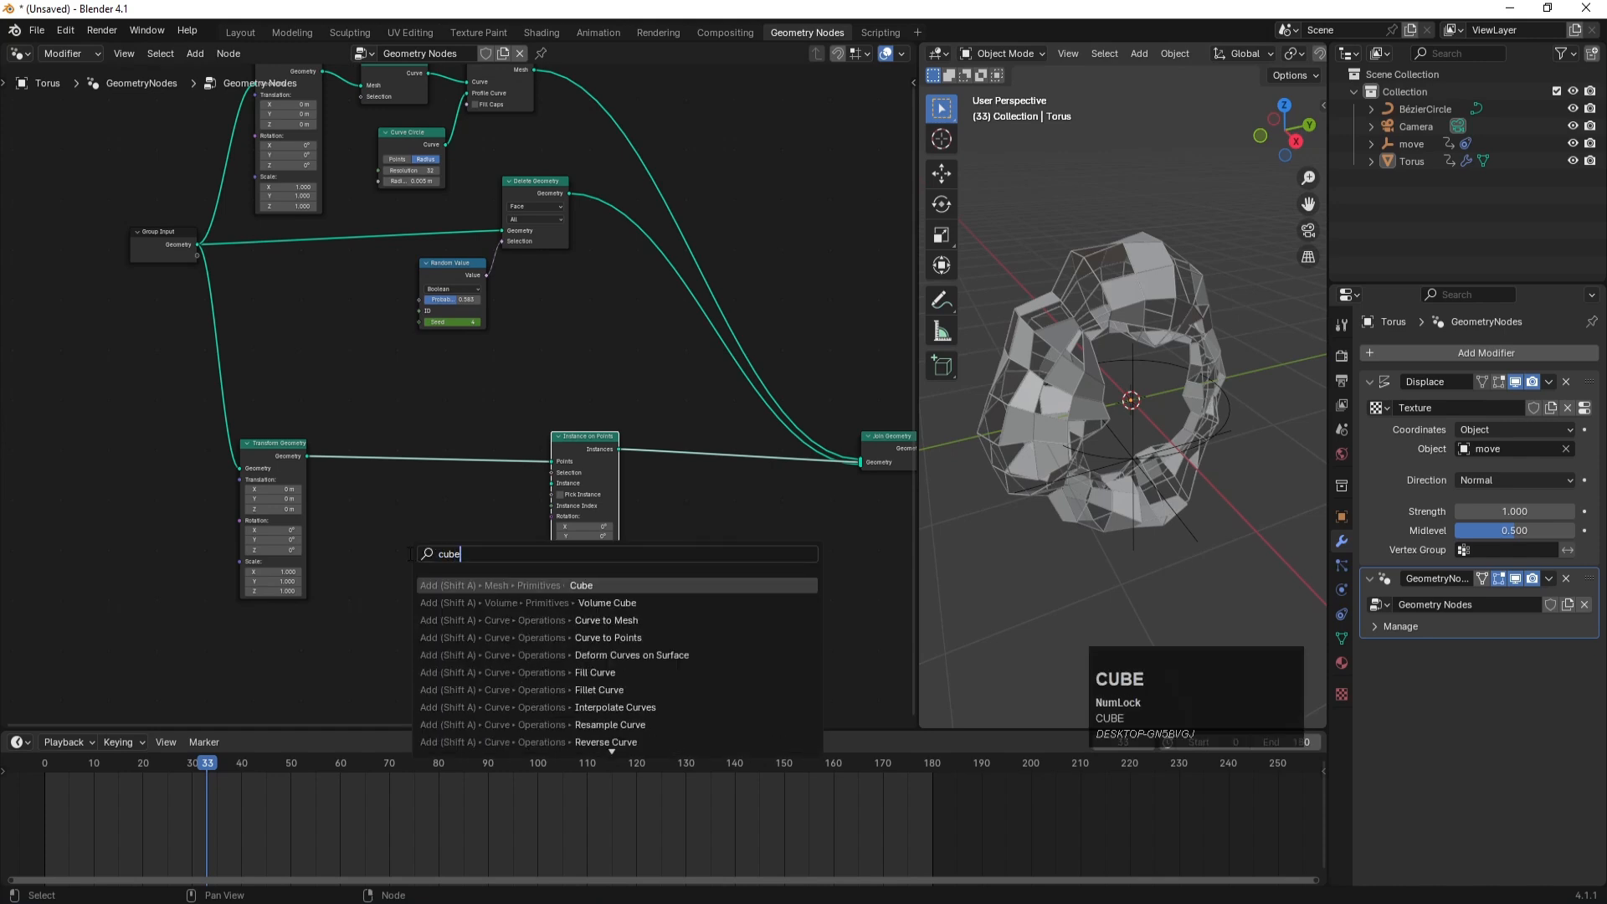
key(Return)
click(451, 551)
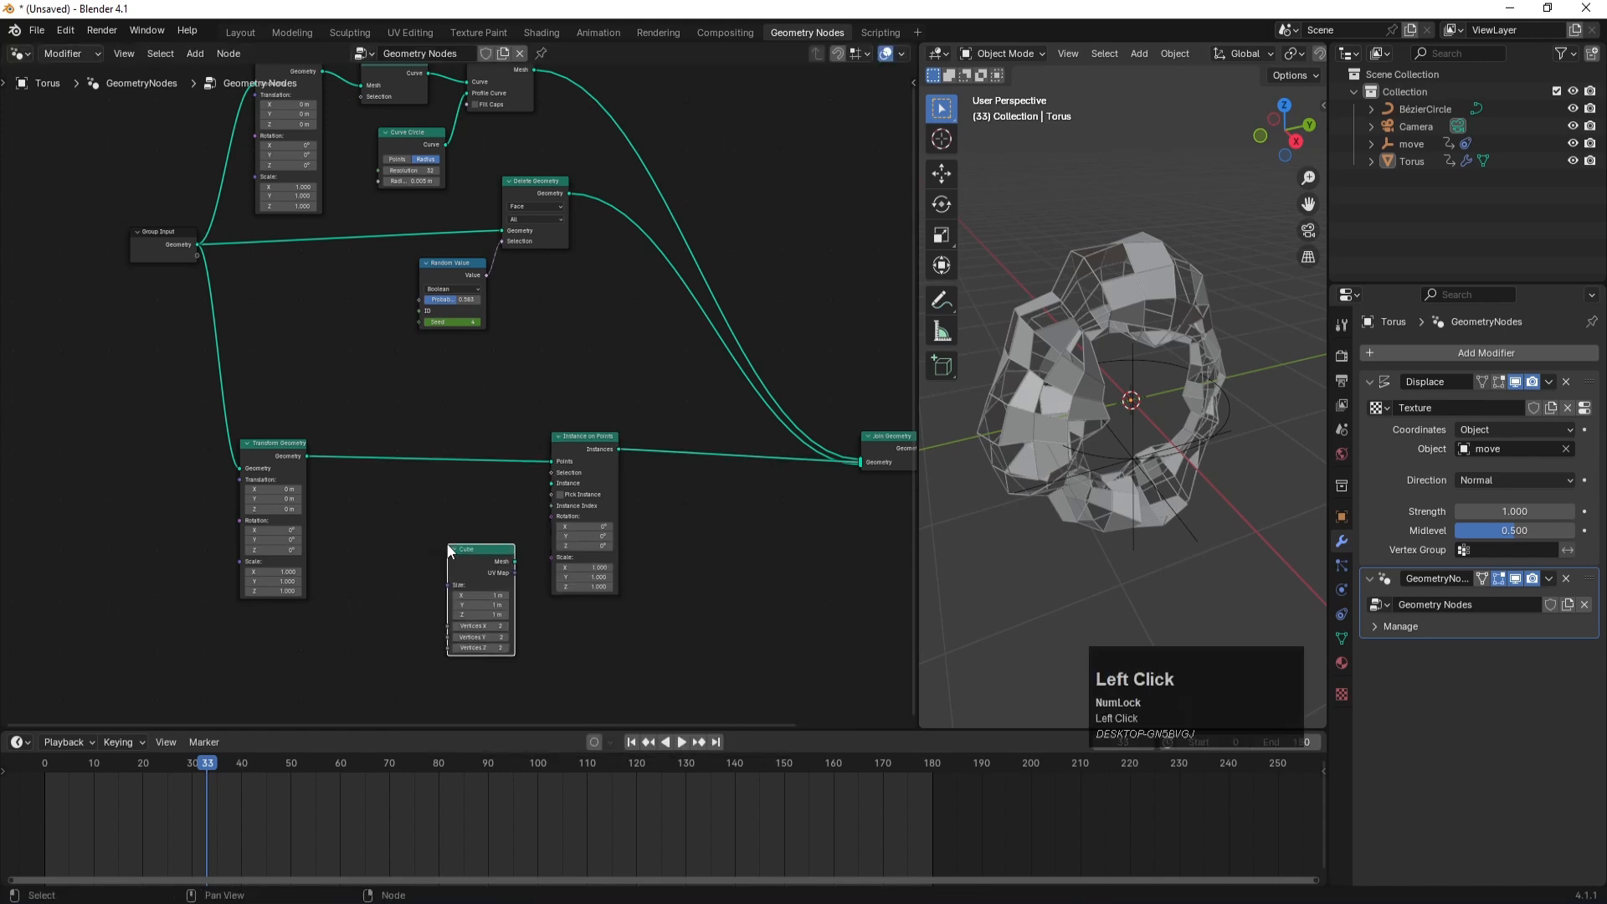
drag(514, 561, 545, 494)
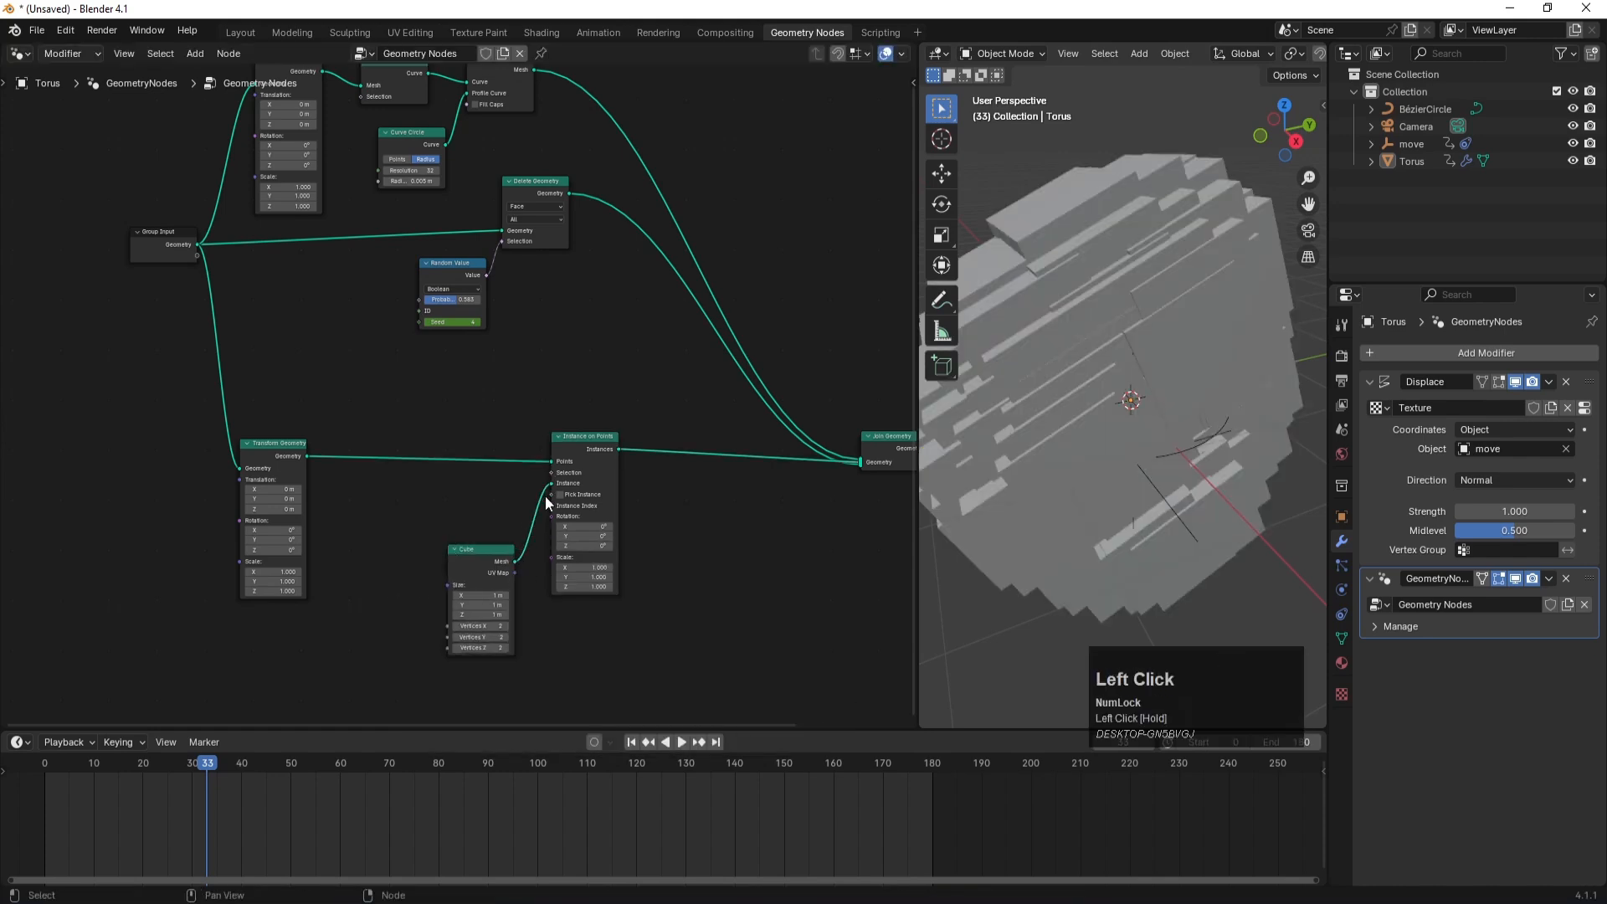
- Set the Cube node's X, Y and Z size to 0.03 m, checking the cubes up close on the torus
drag(488, 616, 410, 595)
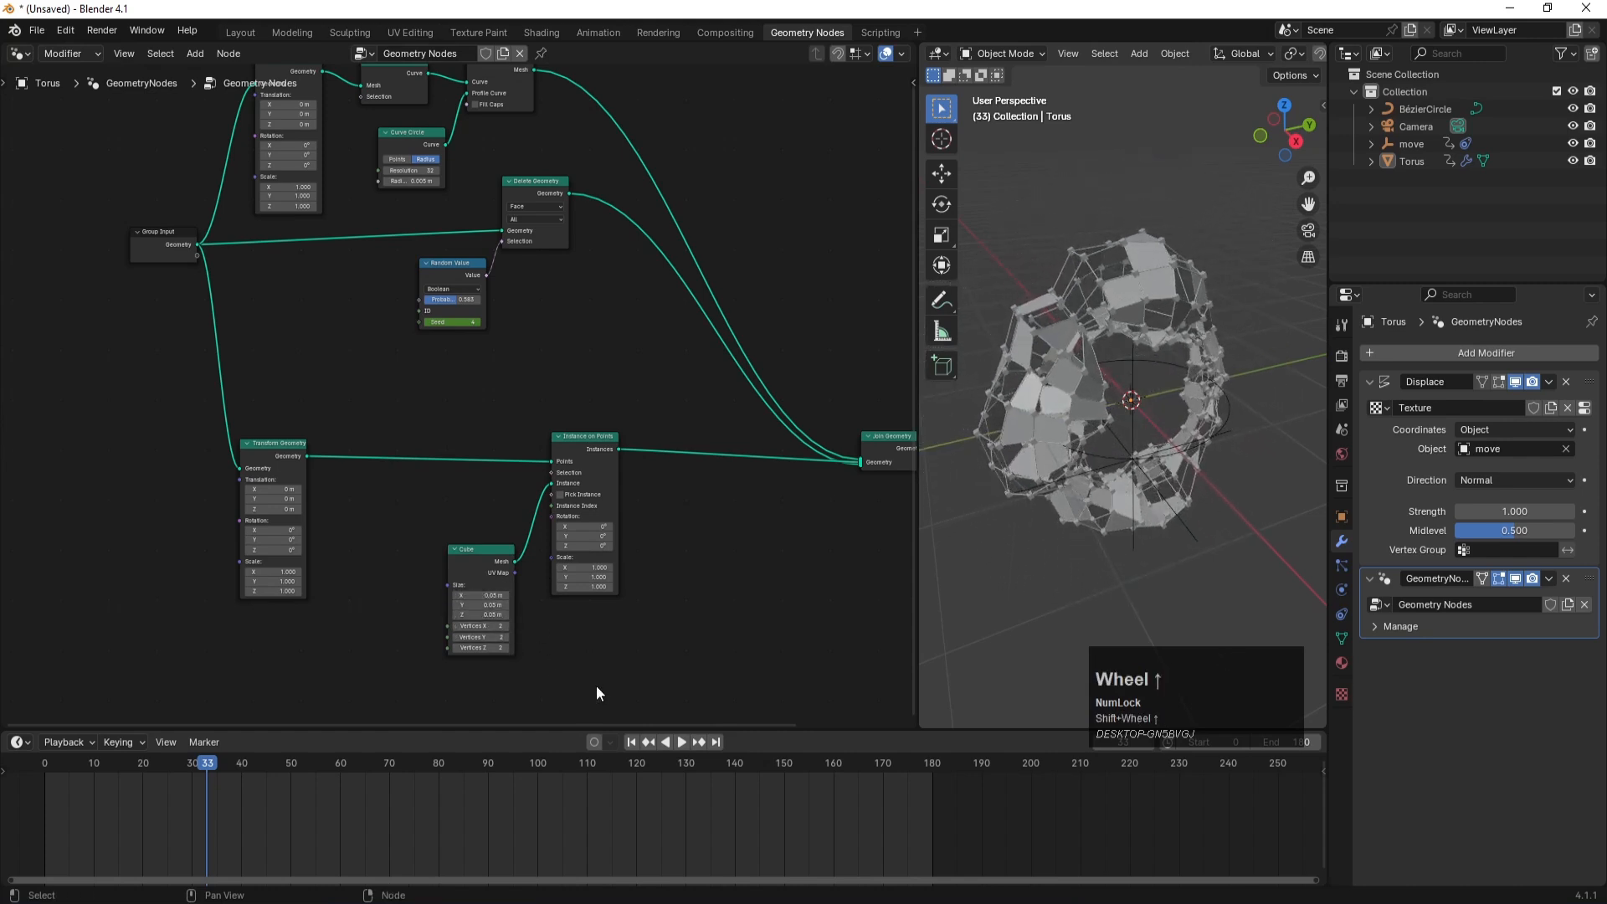
click(1065, 354)
scroll(1076, 333, up, 3)
shift+middle_drag(1095, 369, 1178, 440)
mouse_move(490, 618)
mouse_down()
mouse_move(489, 594)
mouse_move(469, 595)
mouse_up()
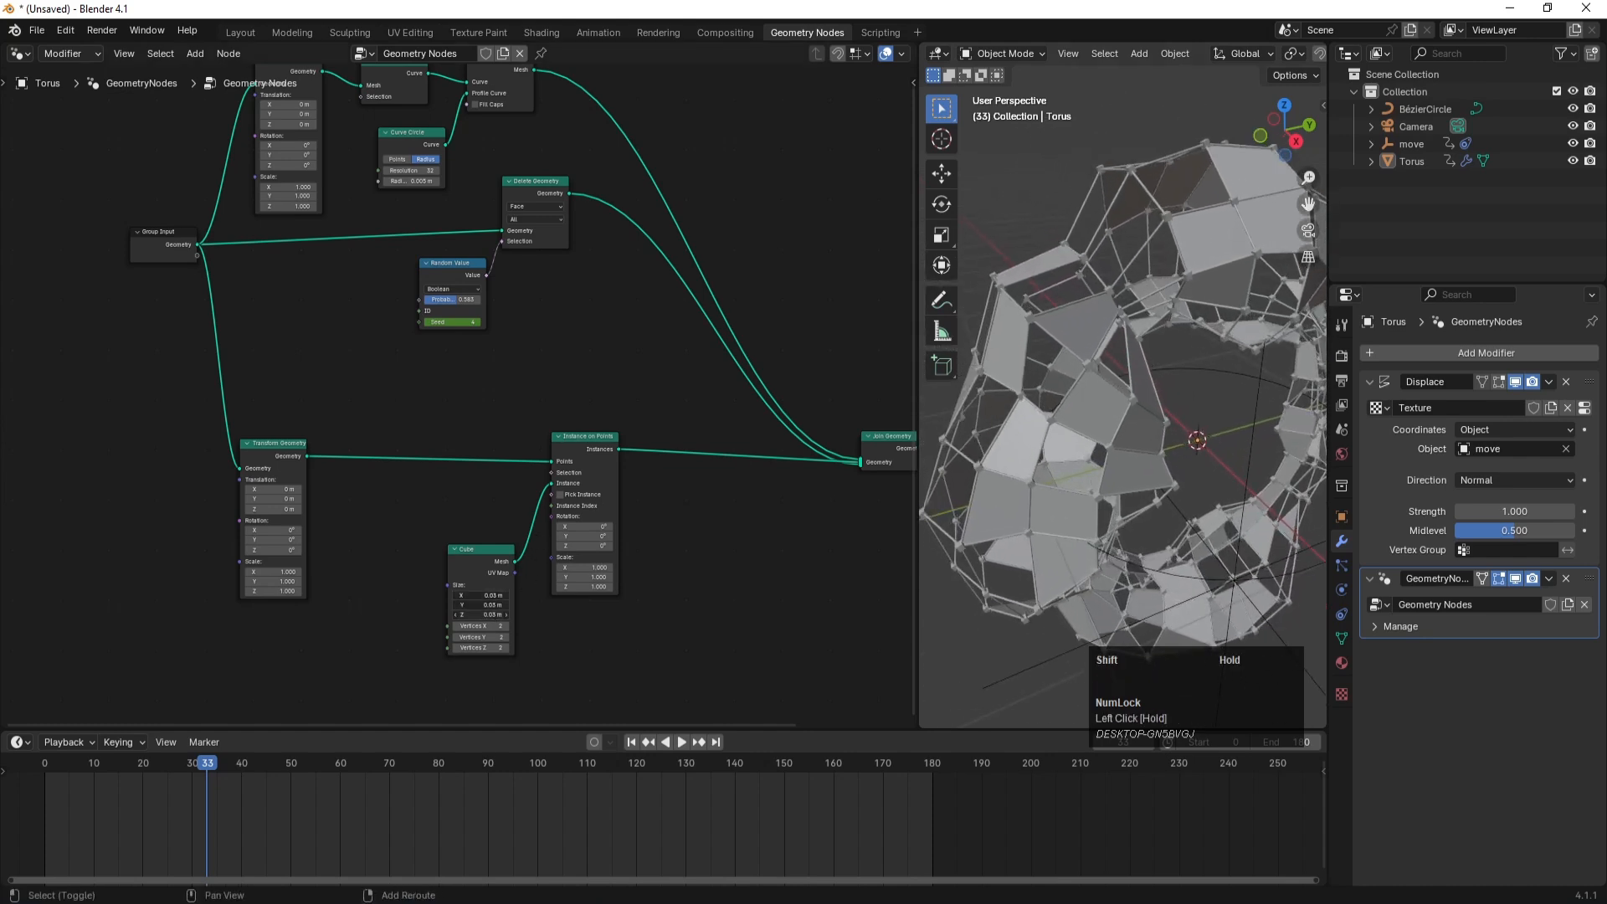
click(594, 655)
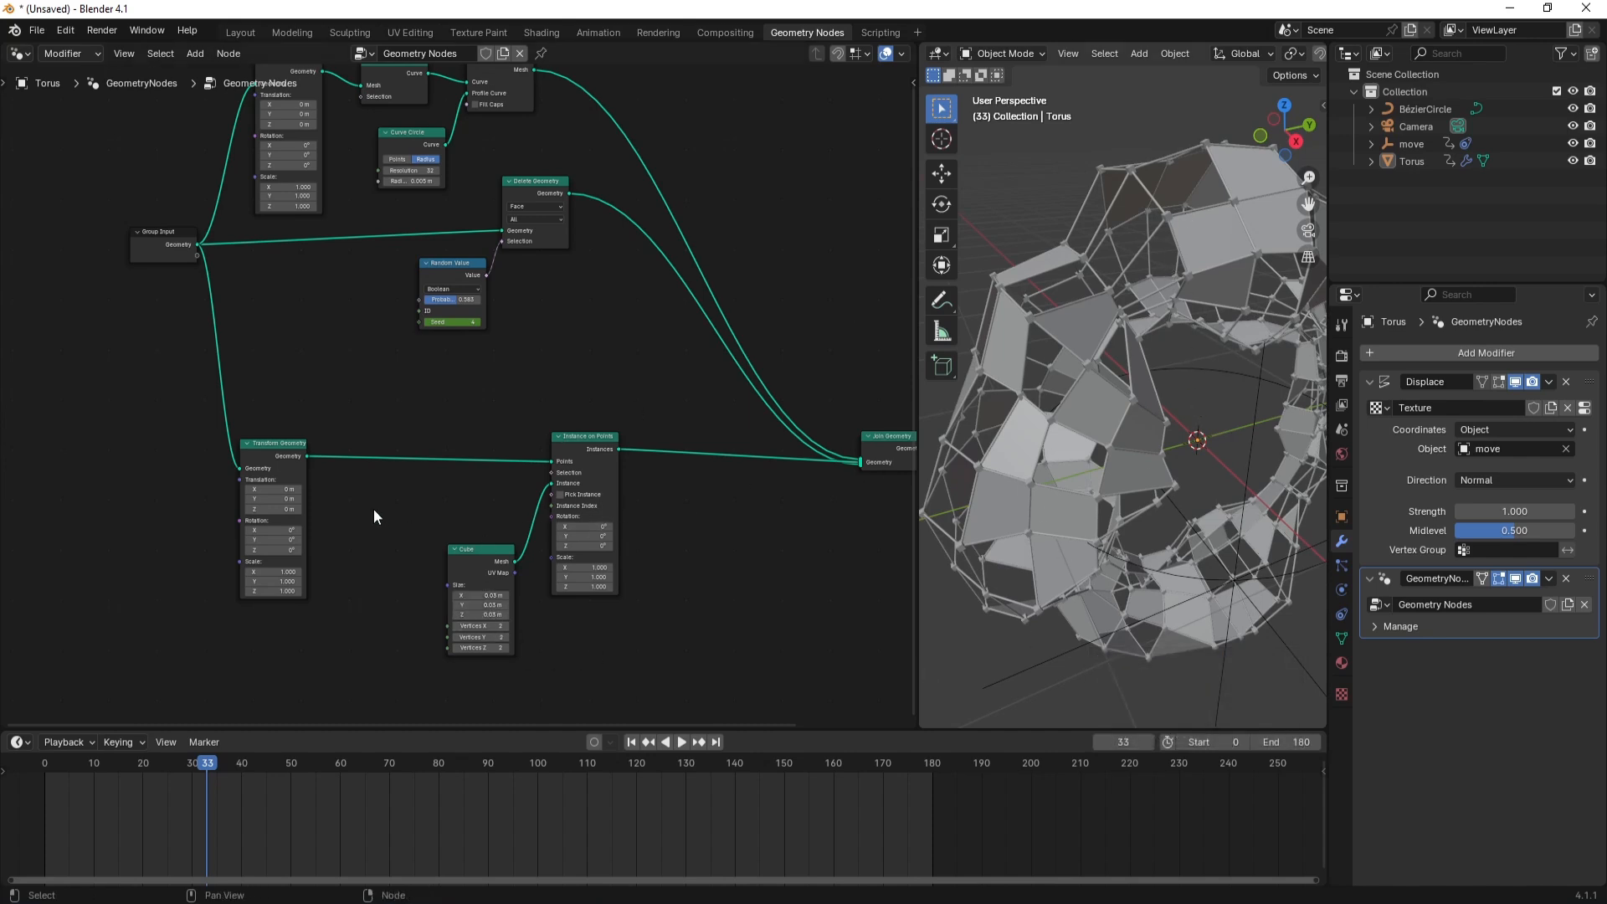
- Insert a Delete Geometry node between the lower Transform Geometry and Instance on Points
key(space)
text(dl)
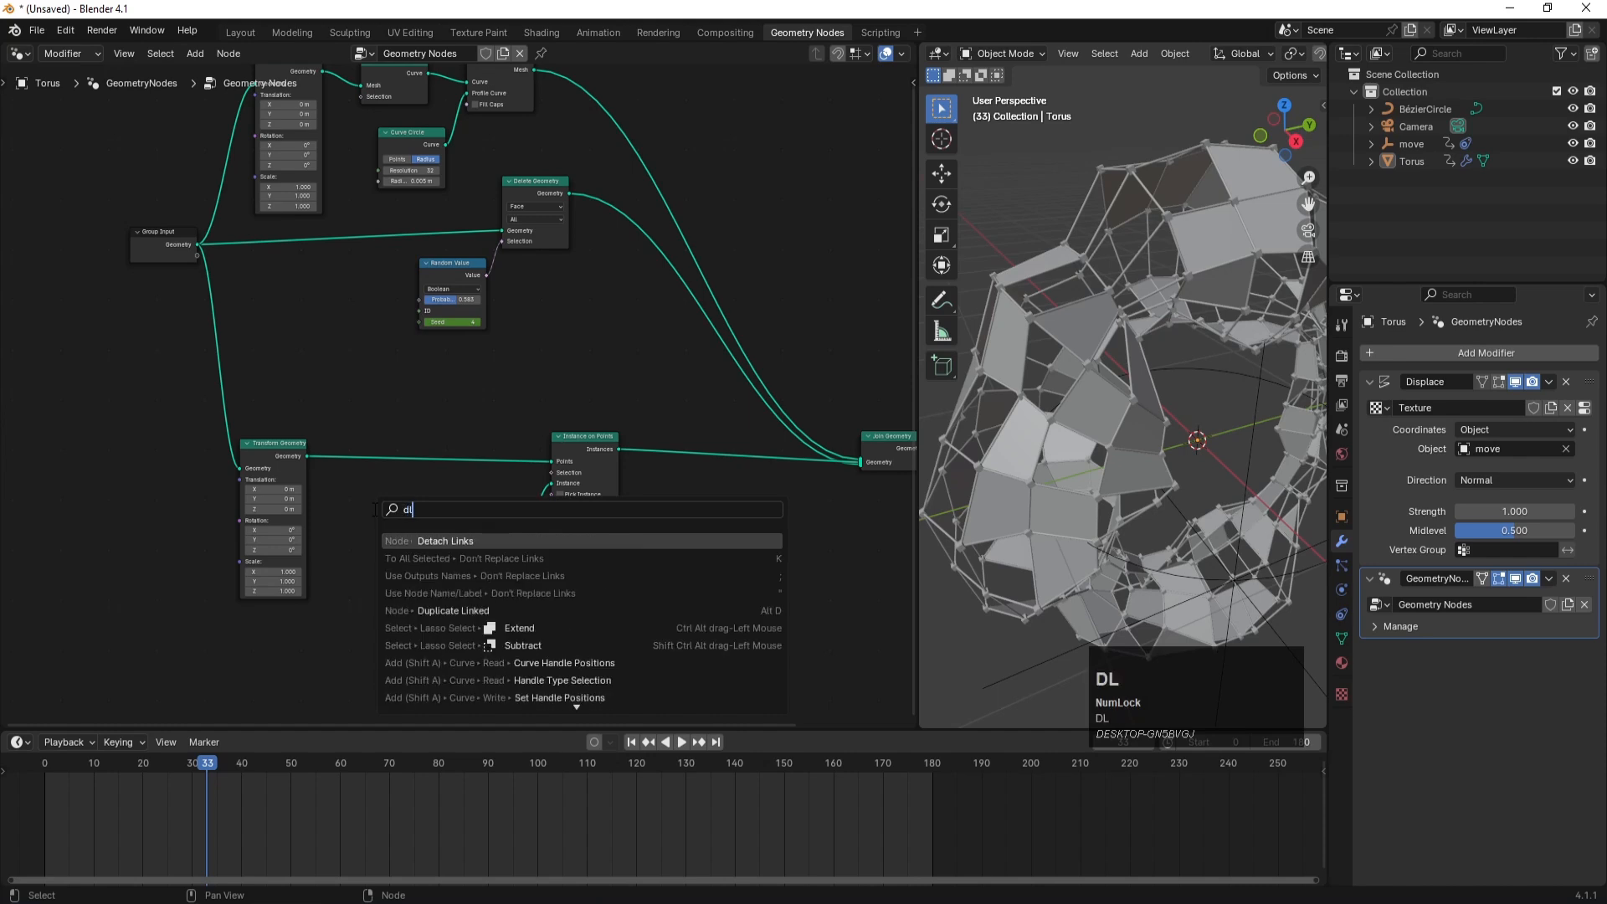
key(BackSpace)
text(e)
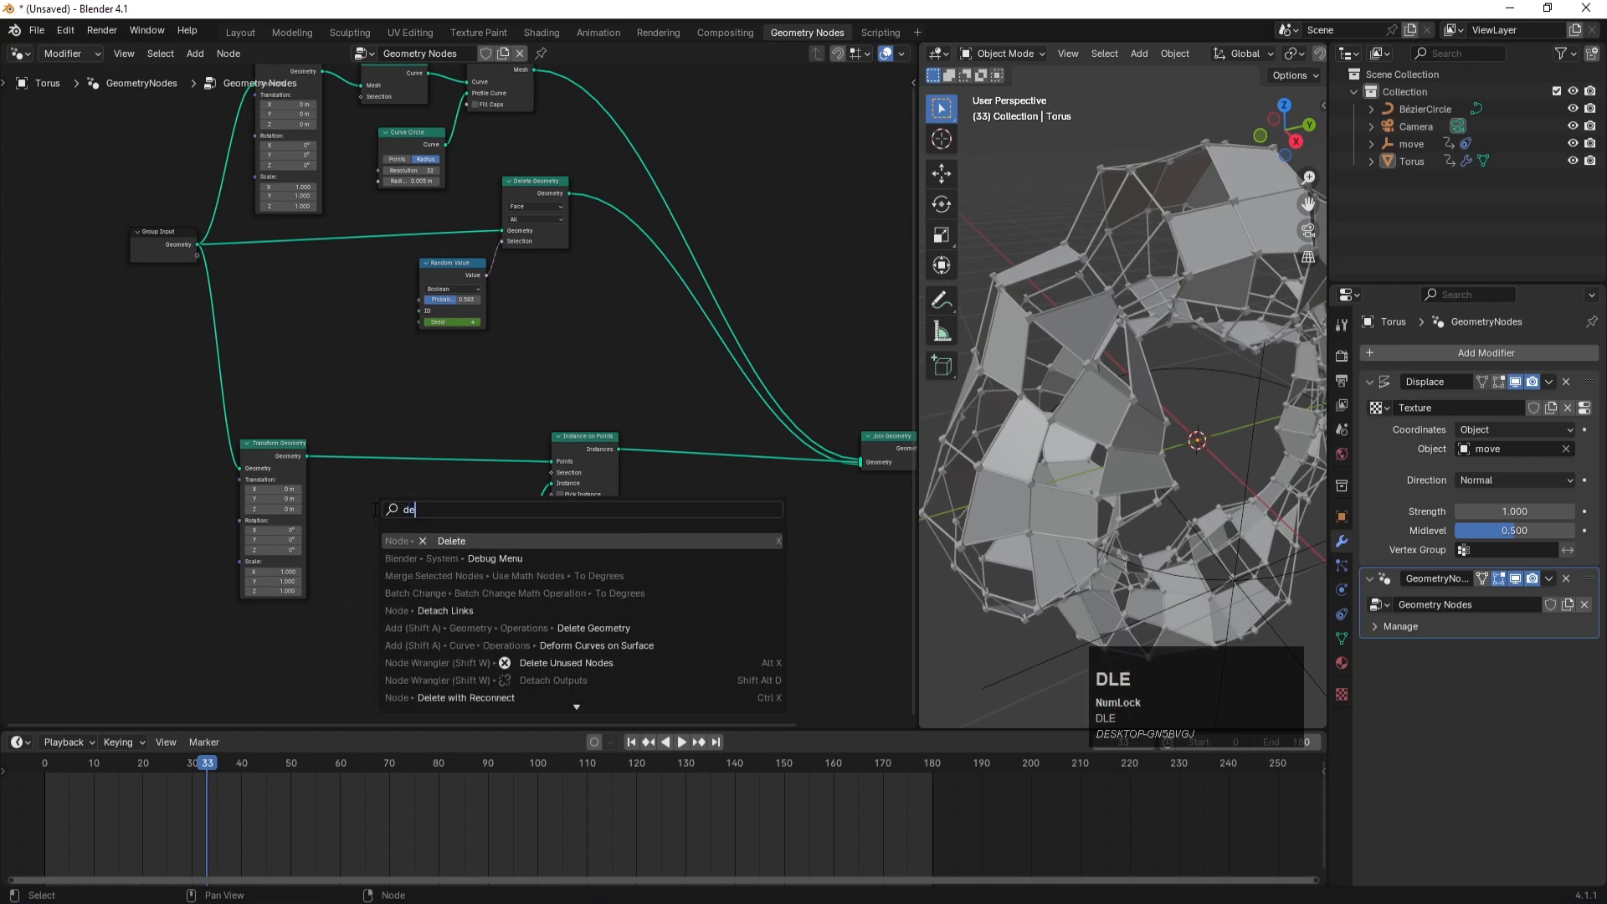
text(le)
key(Num_Lock)
text(-)
click(483, 558)
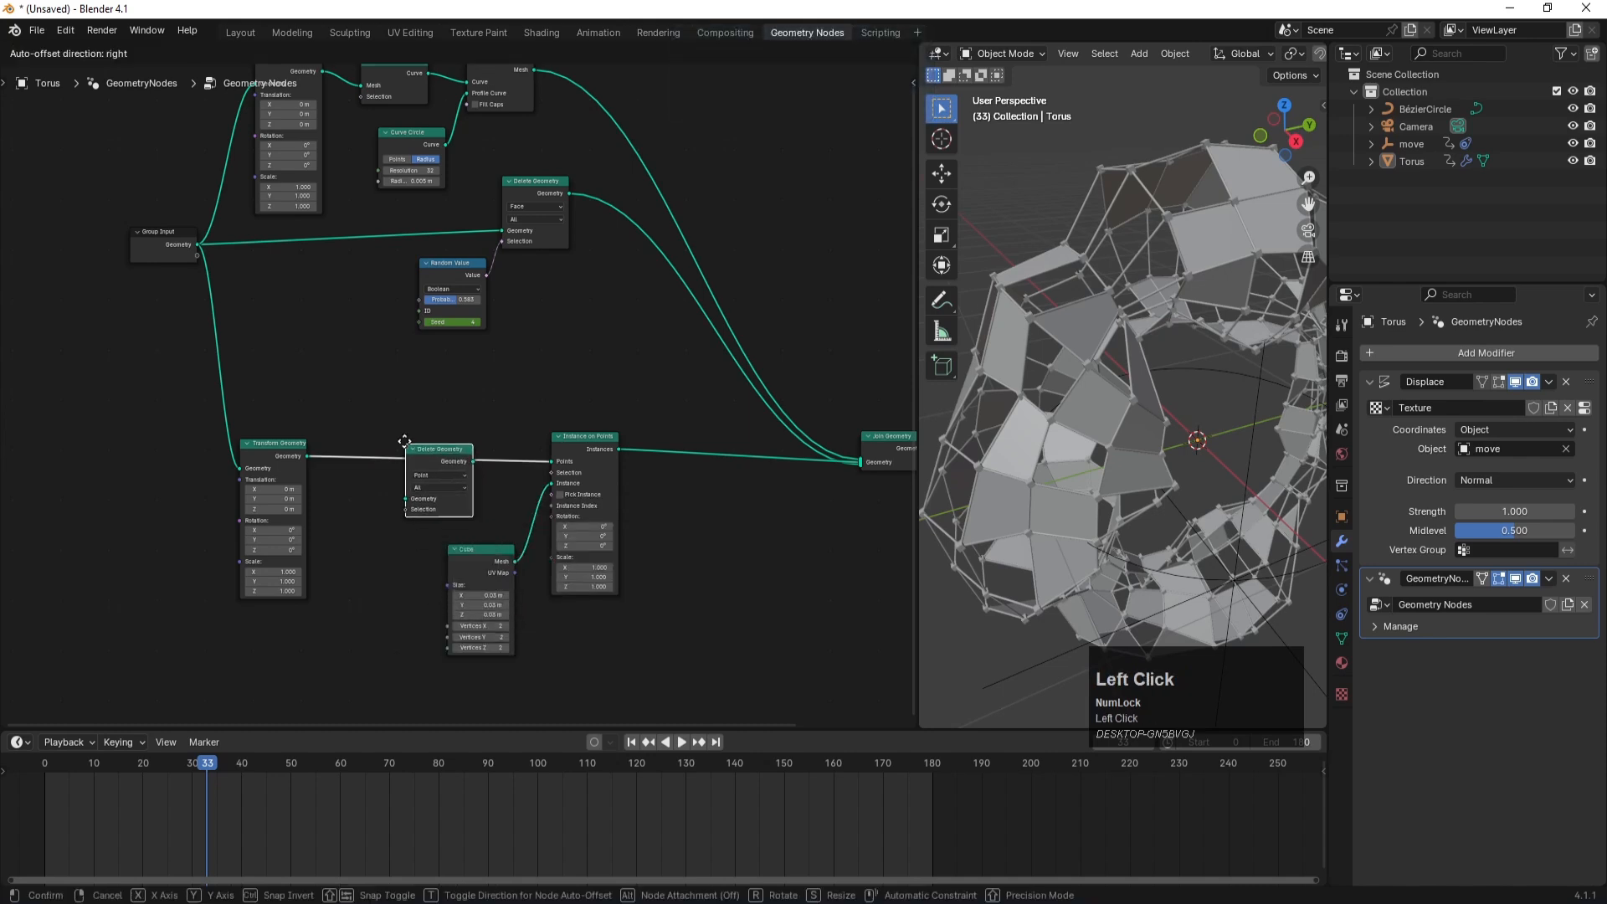
click(418, 466)
- Link a new Boolean Random Value node to the new Delete Geometry's Selection and increase its probability
drag(404, 500, 224, 540)
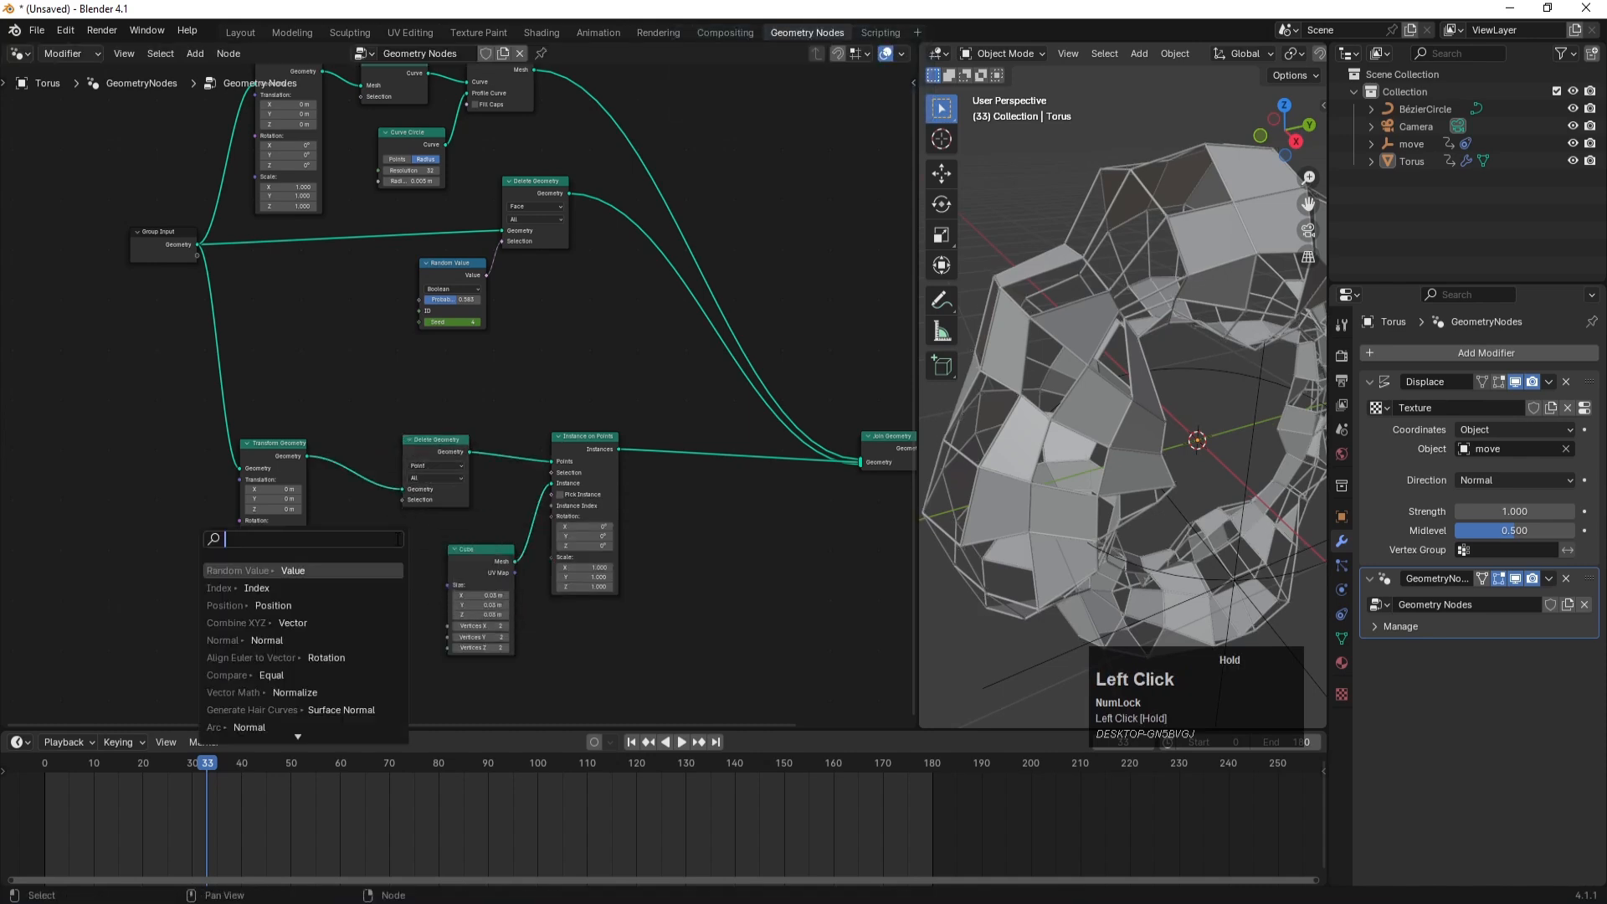
click(304, 570)
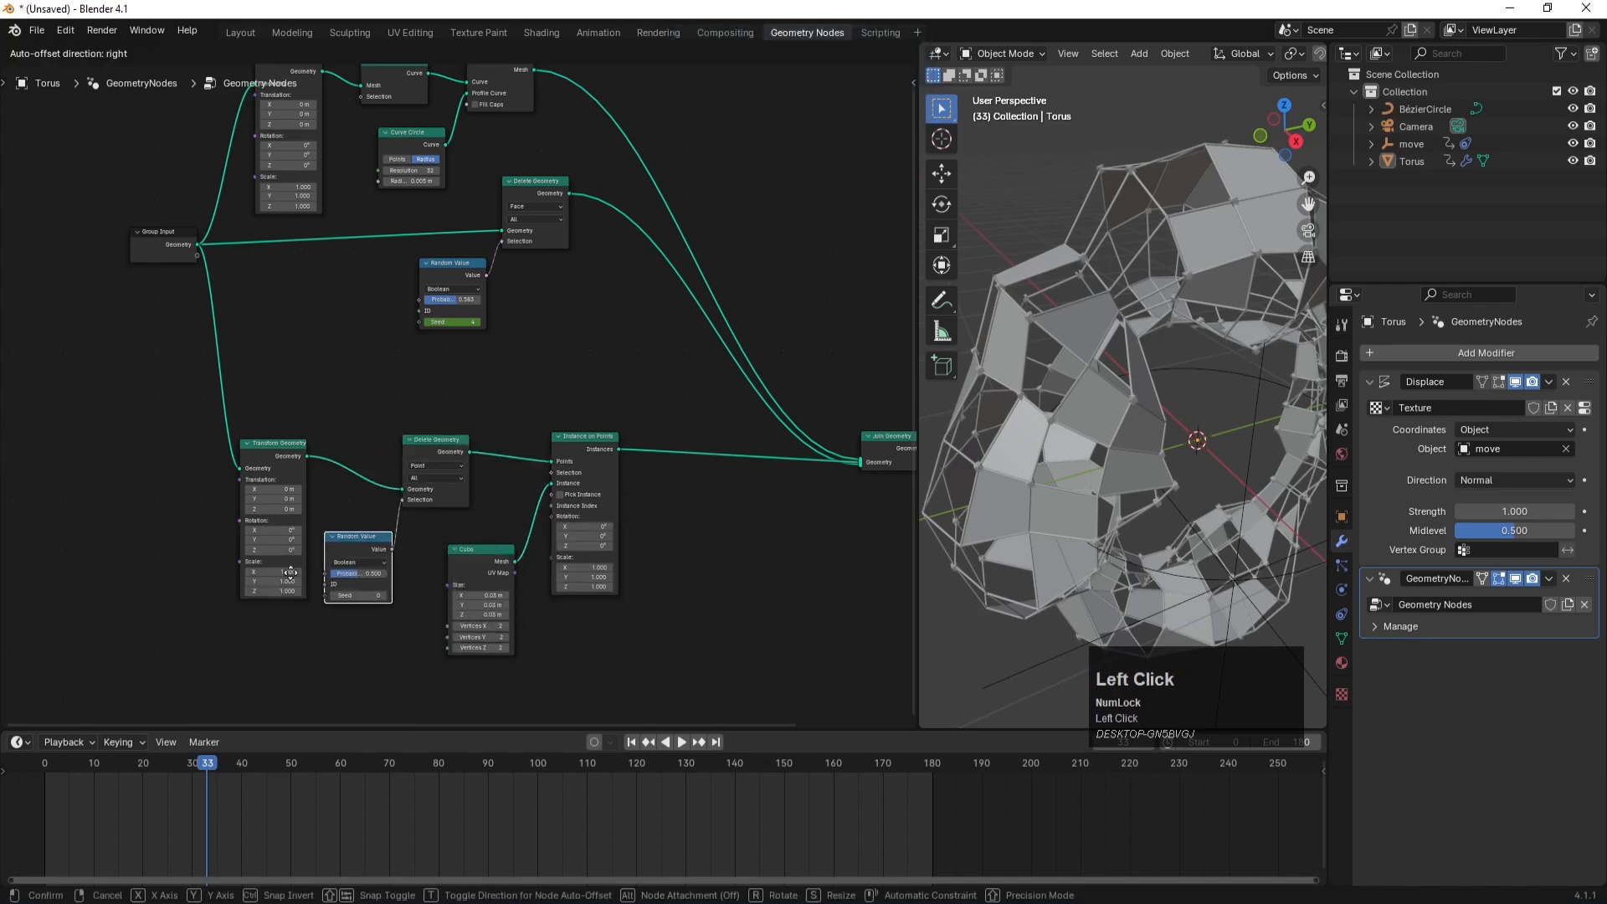
click(360, 557)
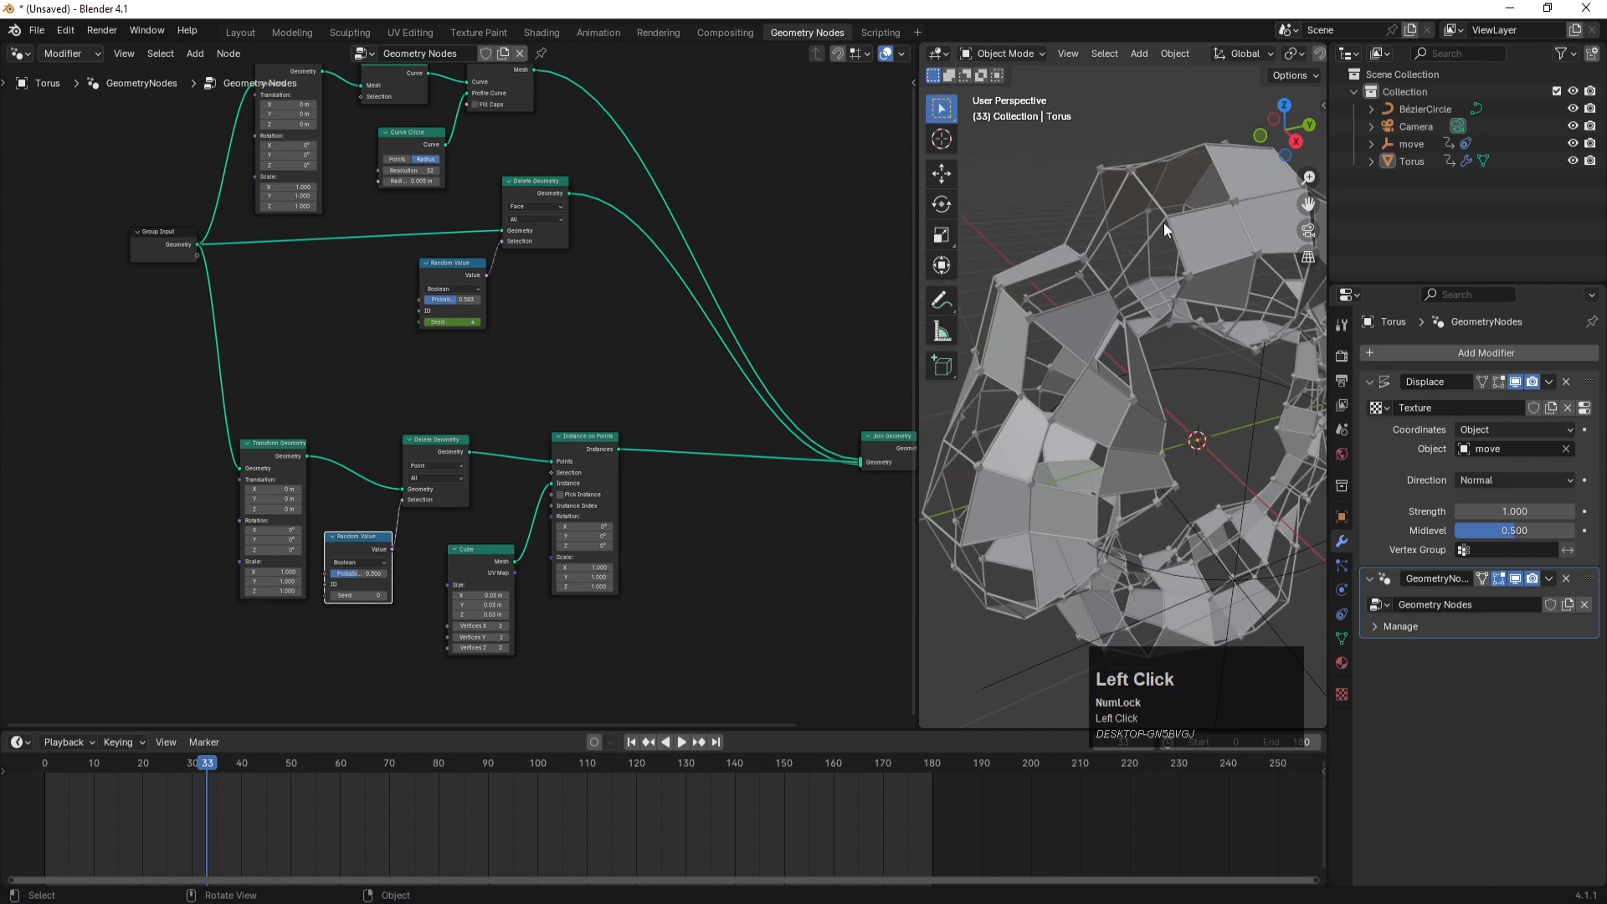
drag(356, 573, 369, 574)
- Move Join Geometry and Group Output up so they line up with the middle branch
scroll(754, 468, down, 4)
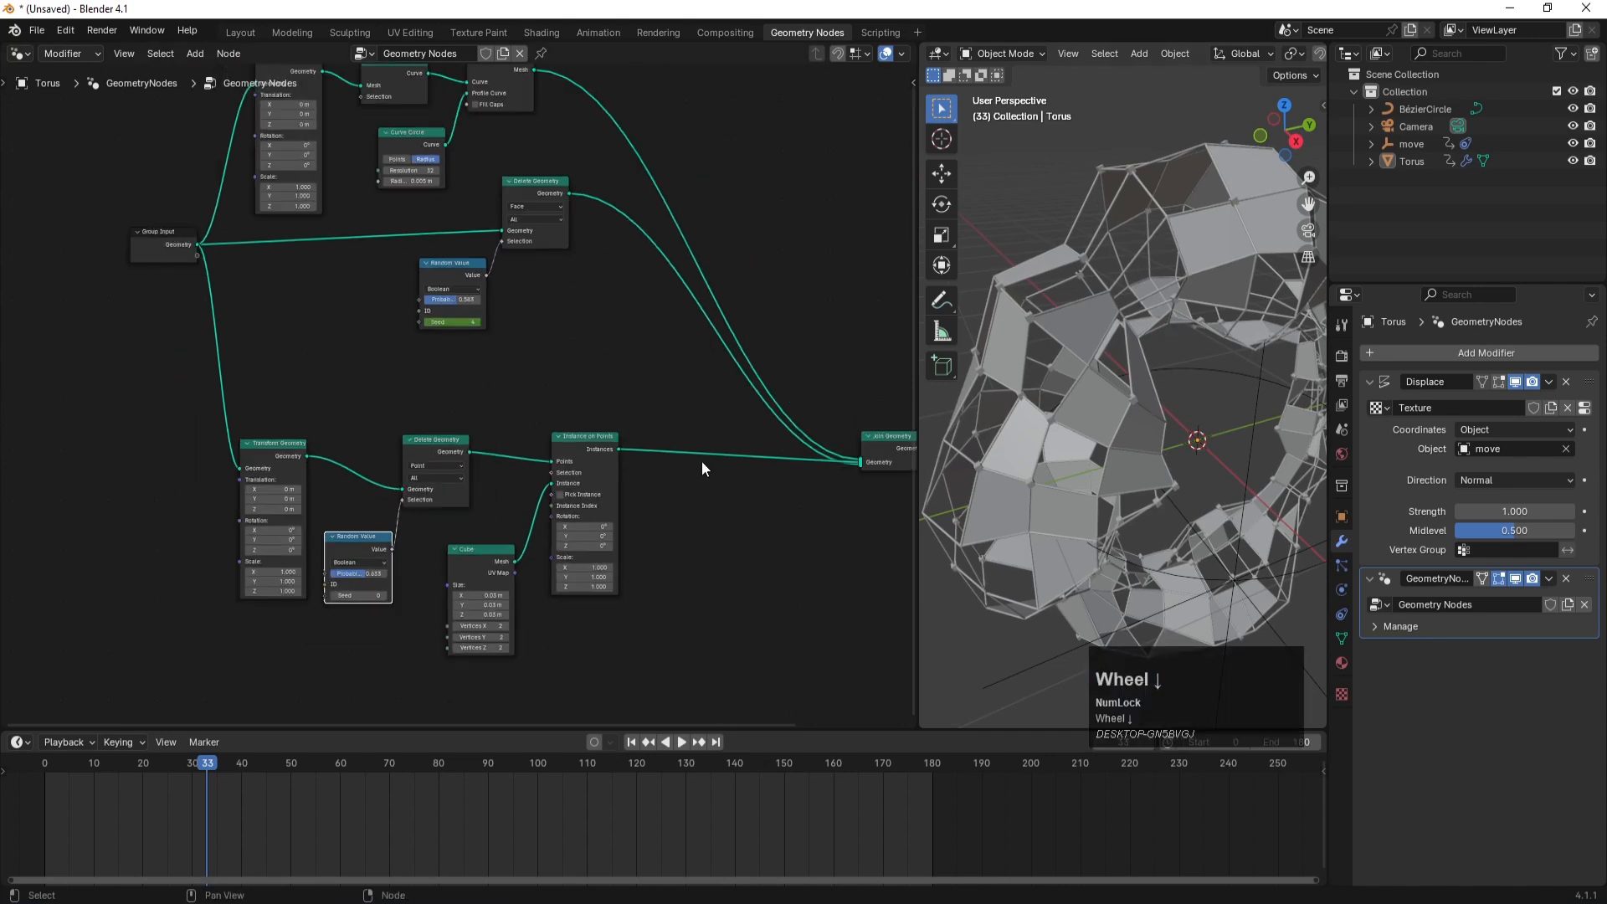
drag(735, 378, 826, 291)
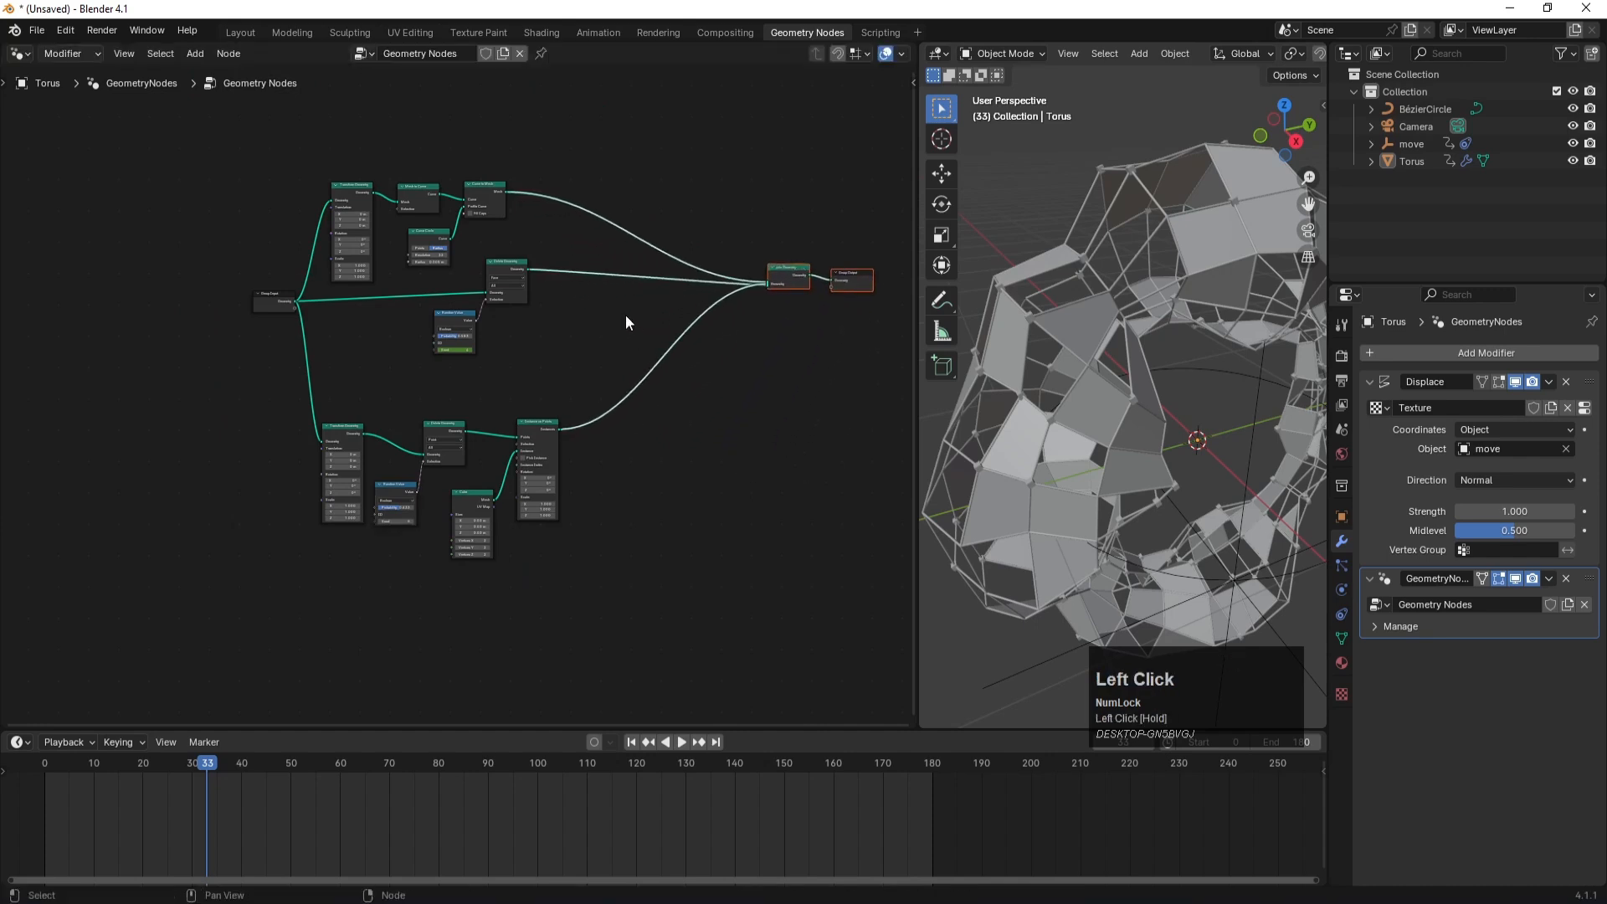
shift+middle_drag(720, 348, 646, 439)
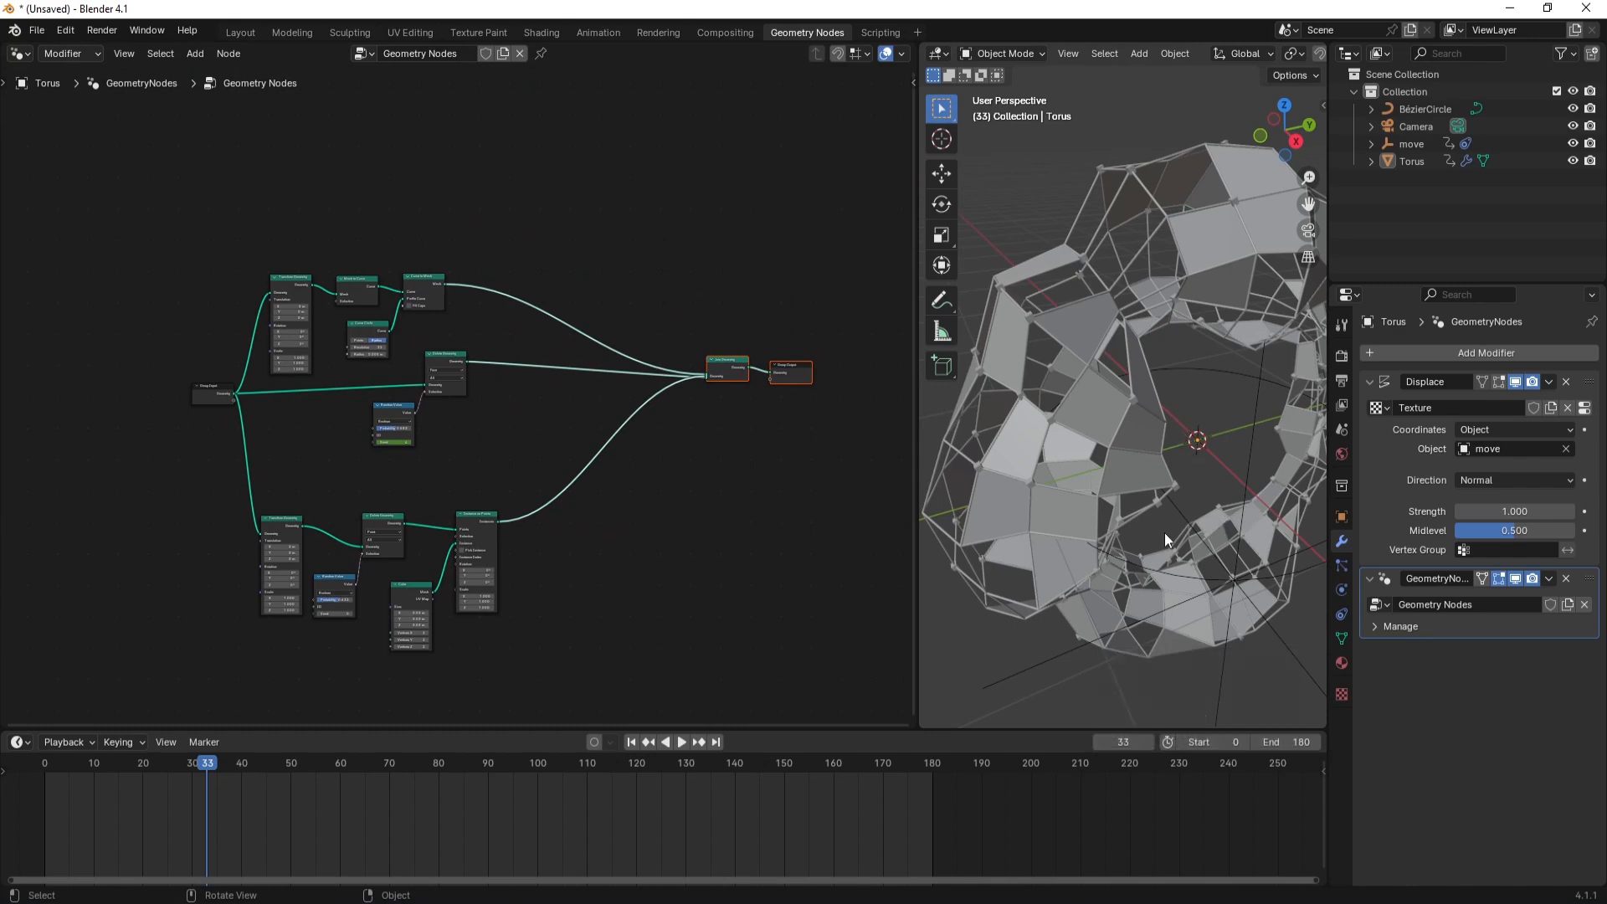
- Create a new material on the torus and name it Lines
click(1269, 525)
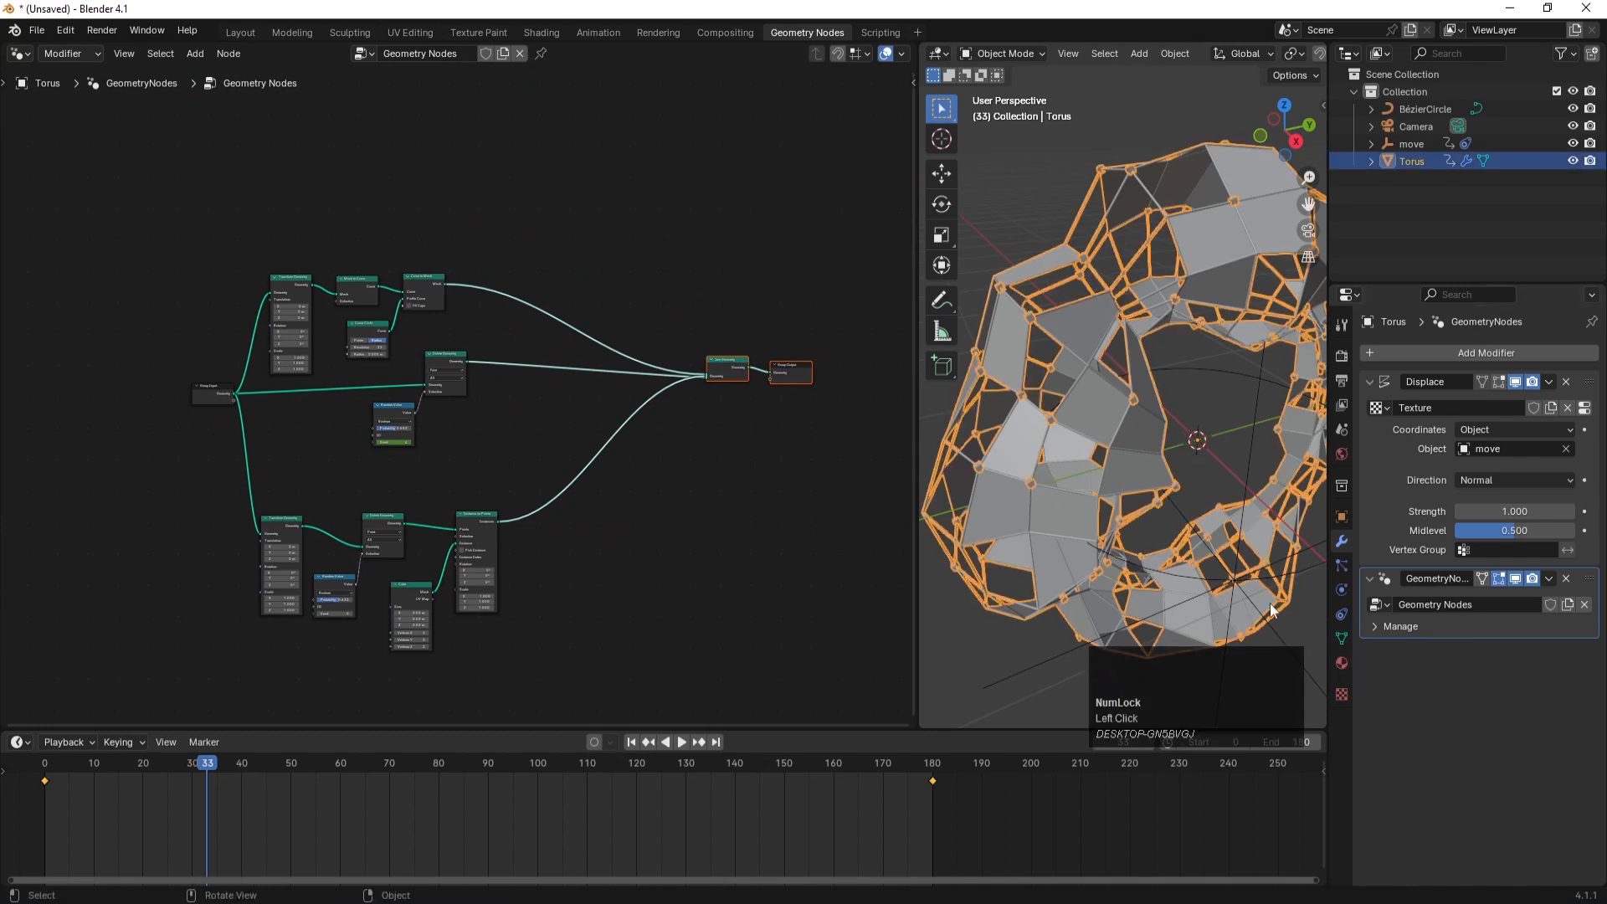
click(1341, 663)
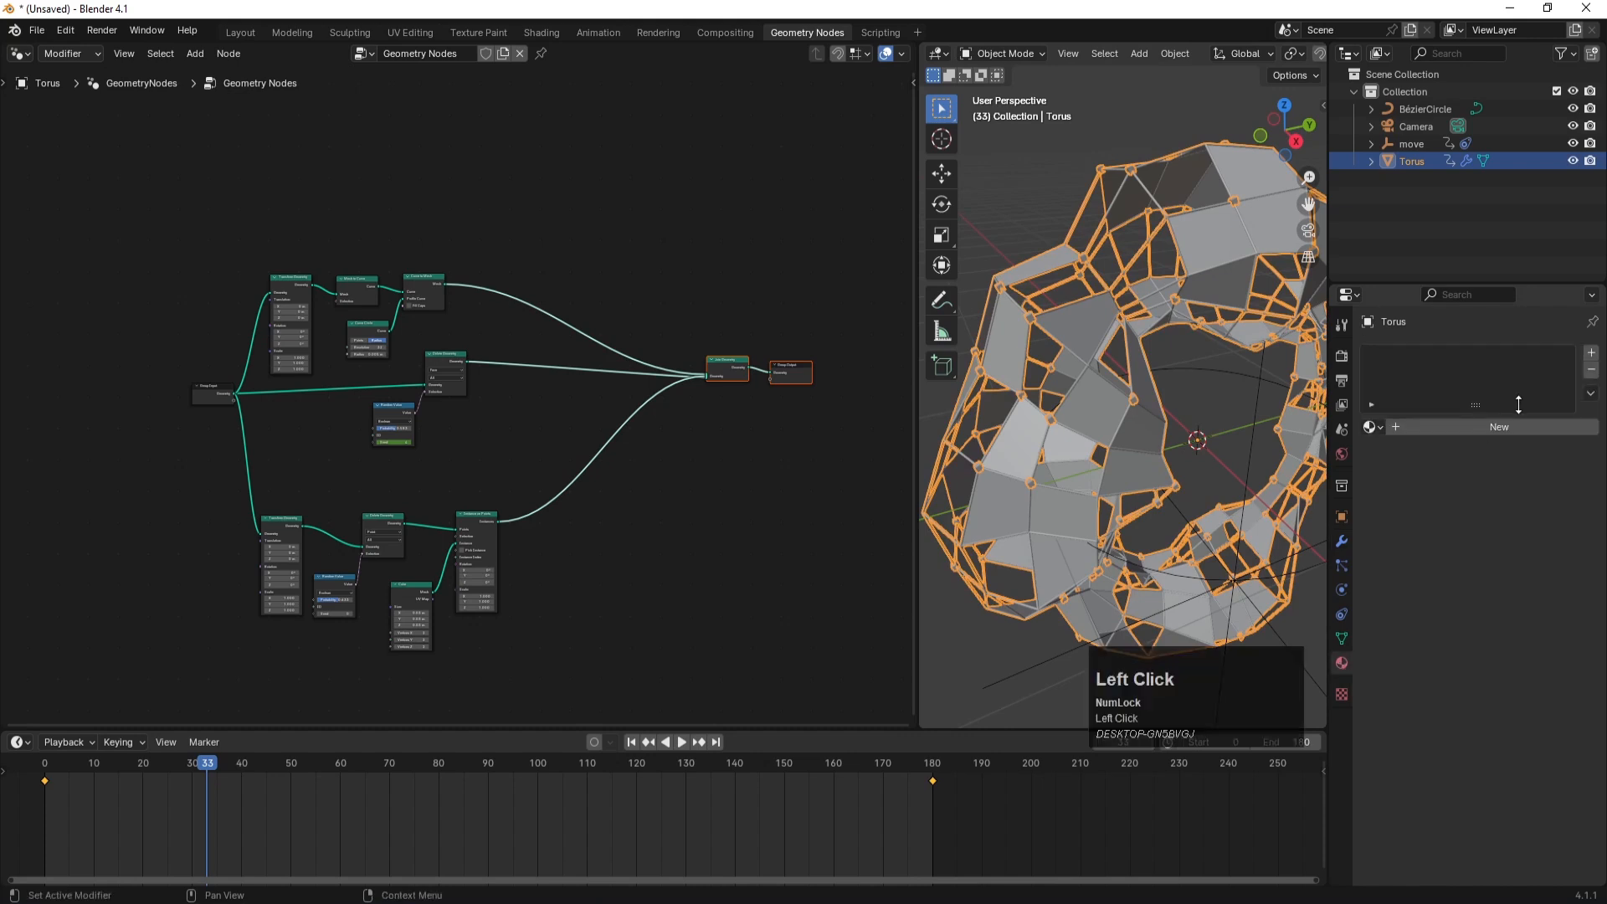
click(1466, 425)
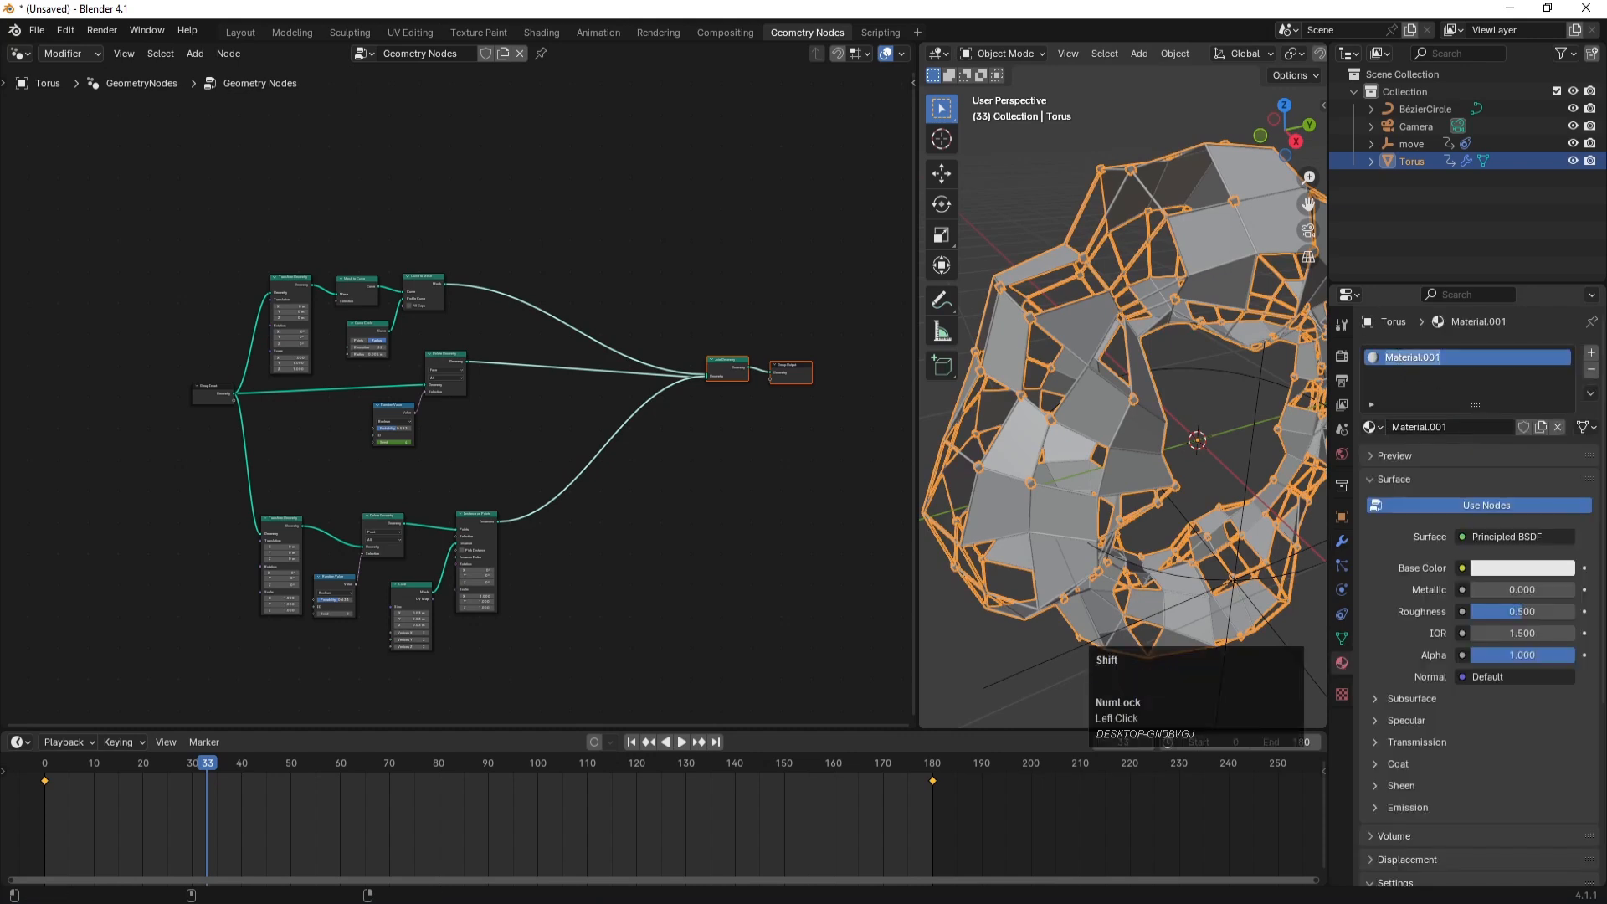
text(Lines)
key(Return)
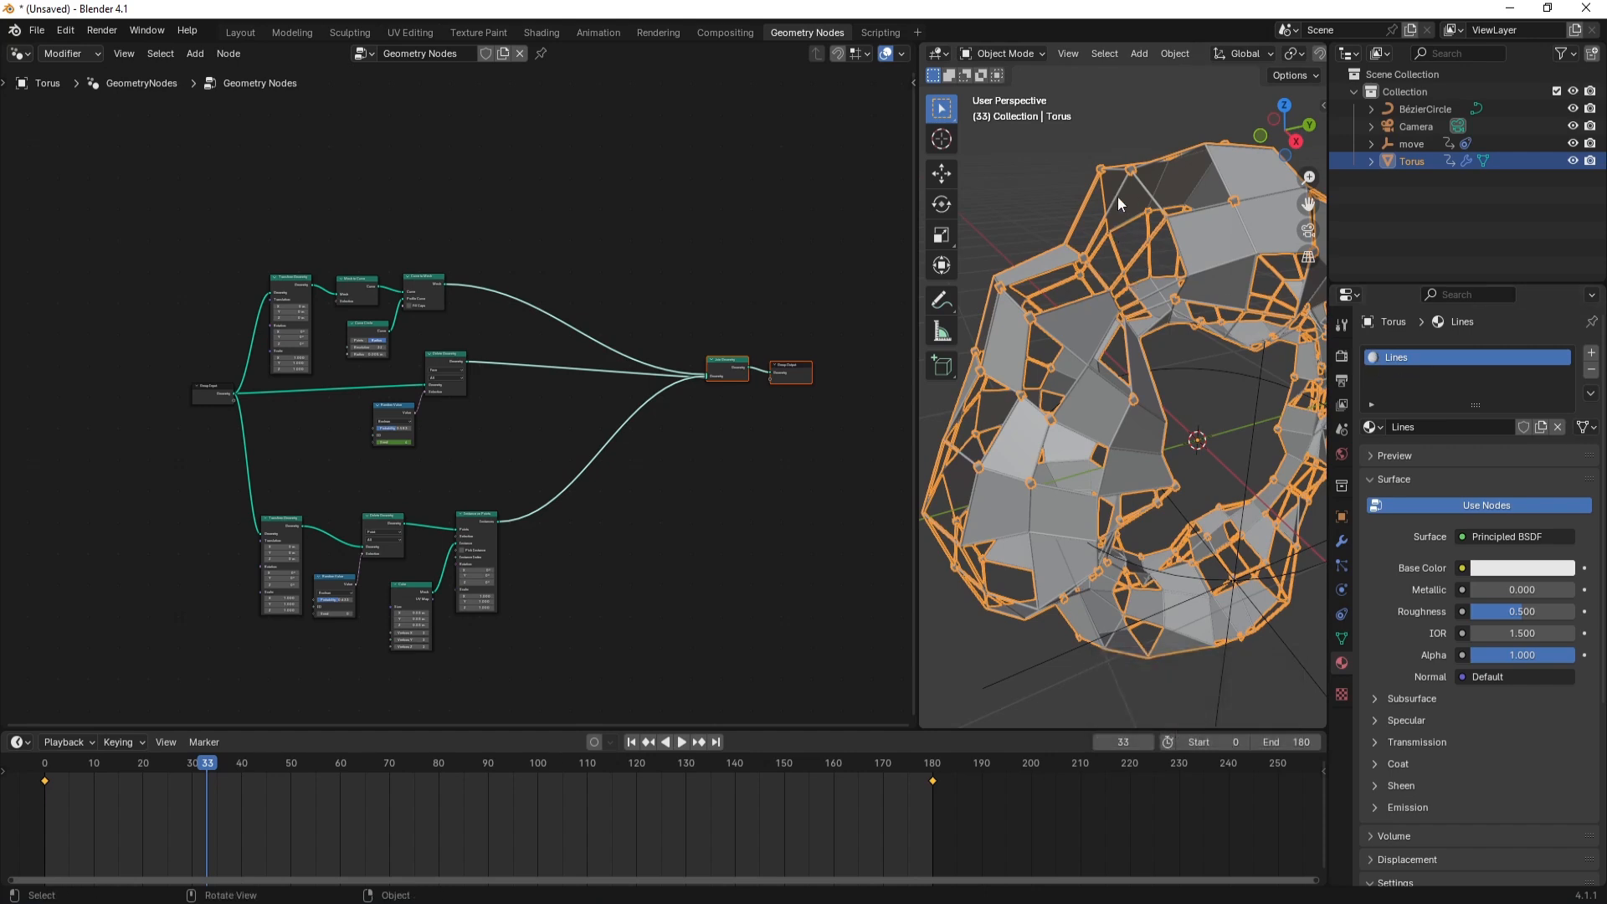
- Add a second material slot with a new material named Mesh
click(1591, 354)
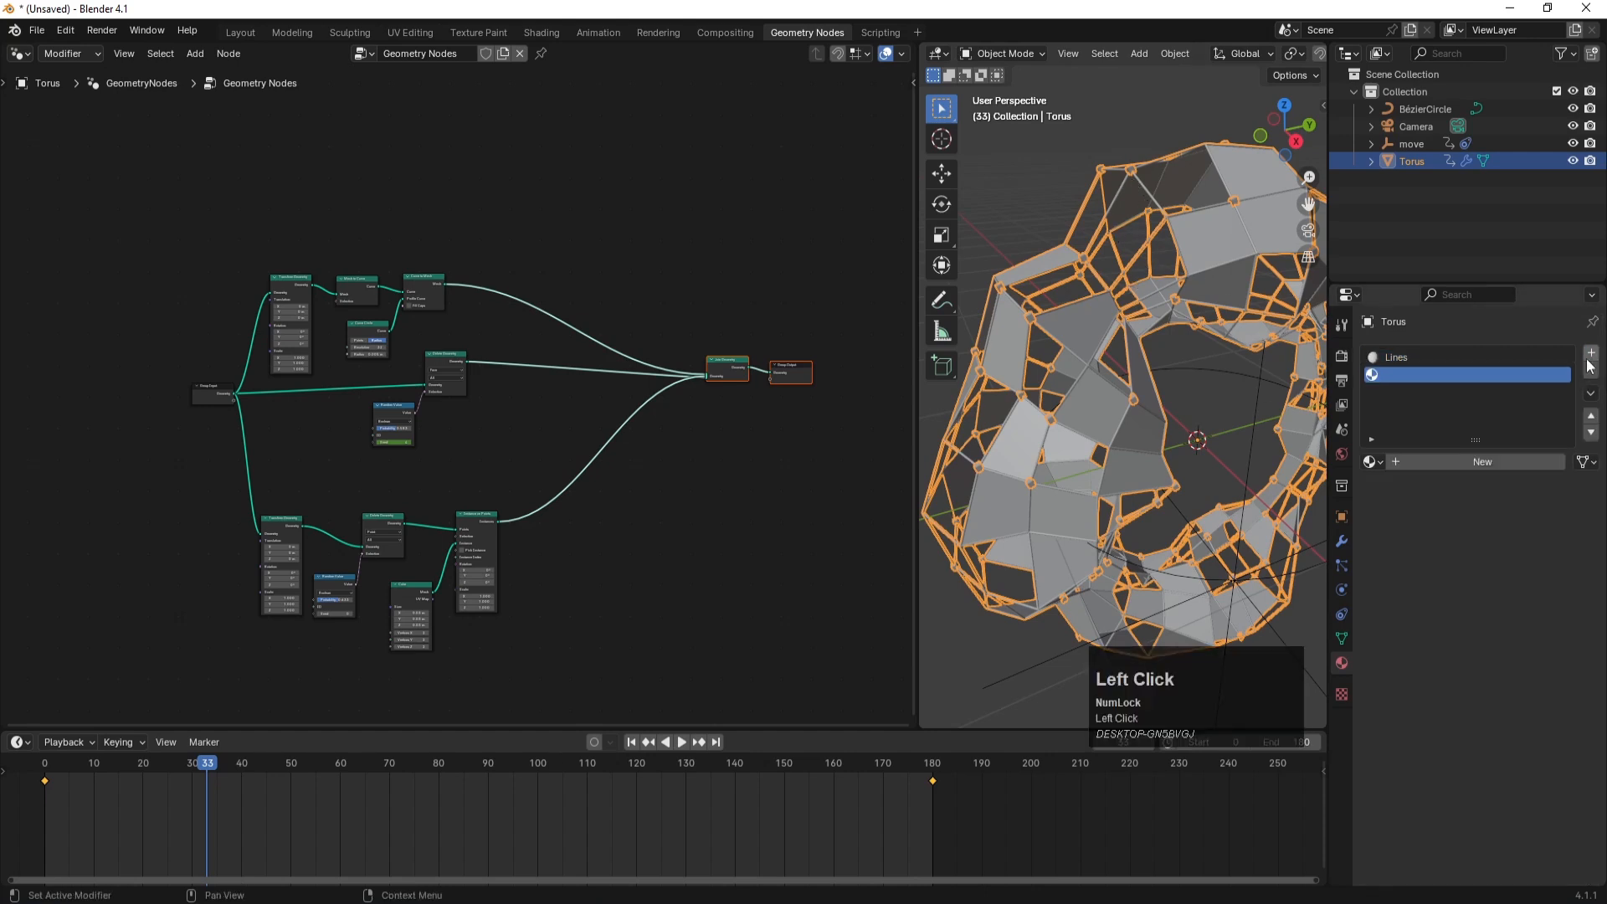
click(1443, 455)
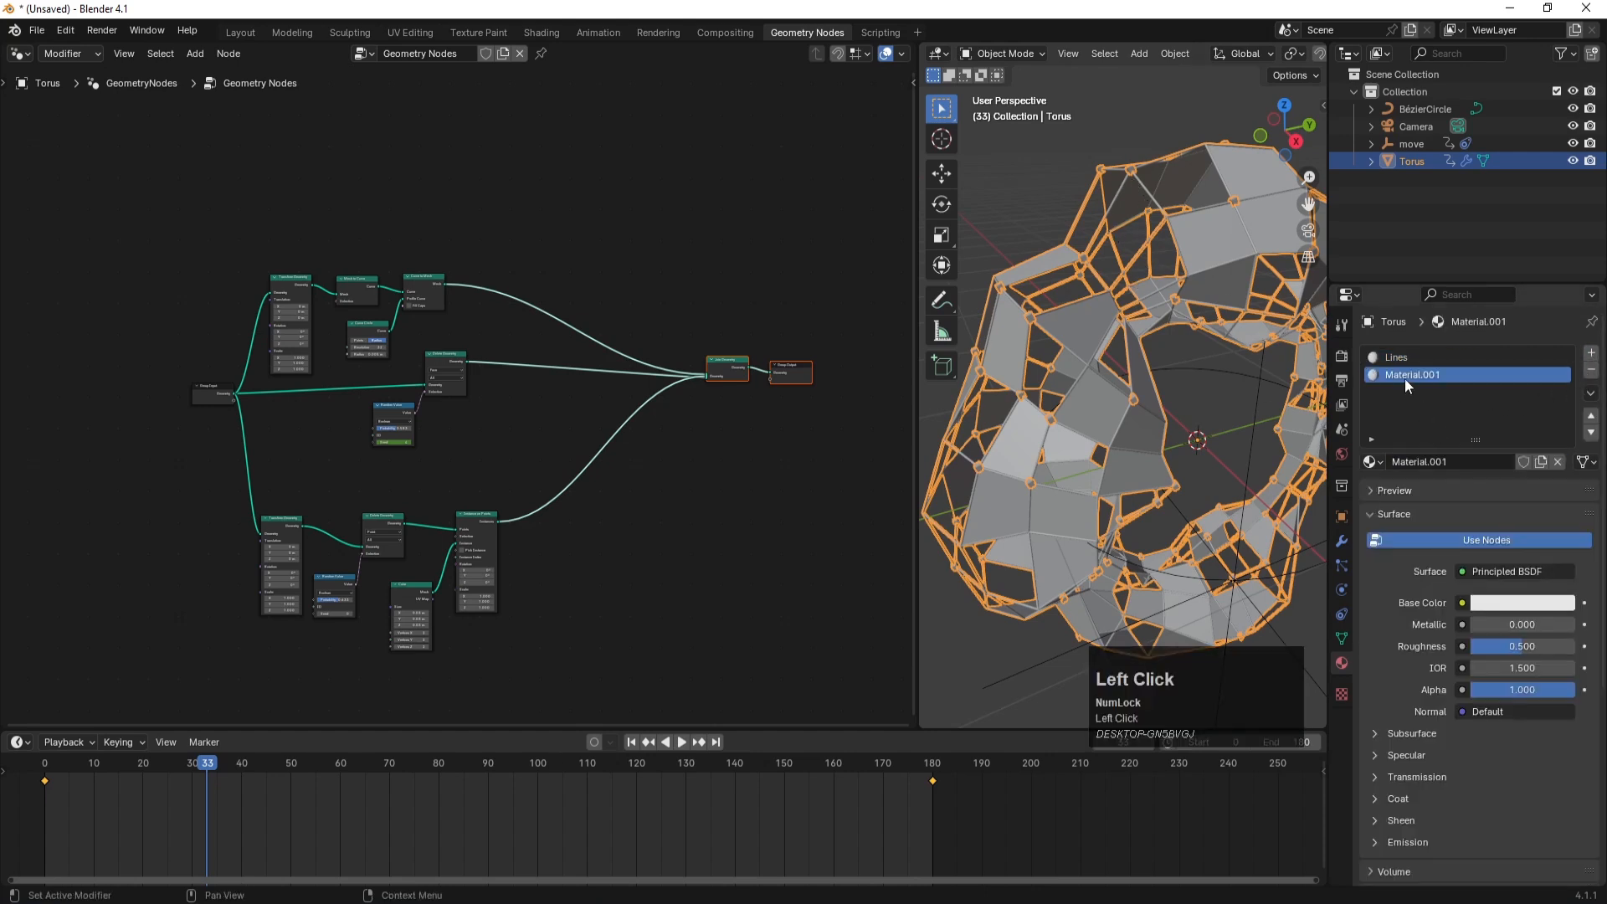
text(Mesh)
key(Return)
- Add a third material slot with a new material named Cube
click(1590, 353)
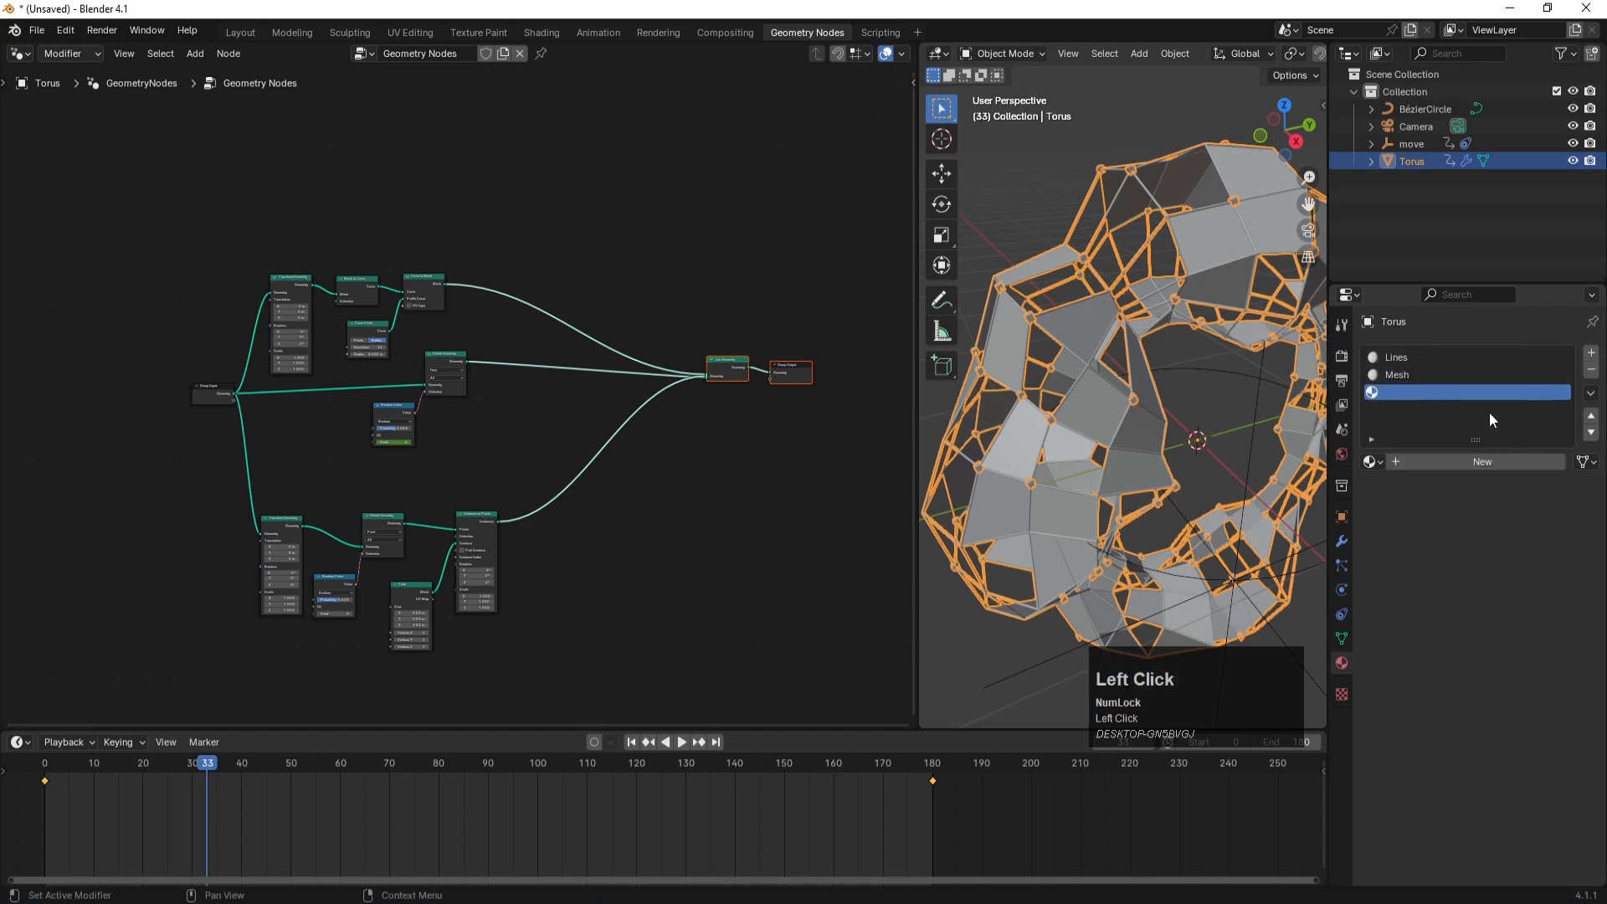
click(1419, 463)
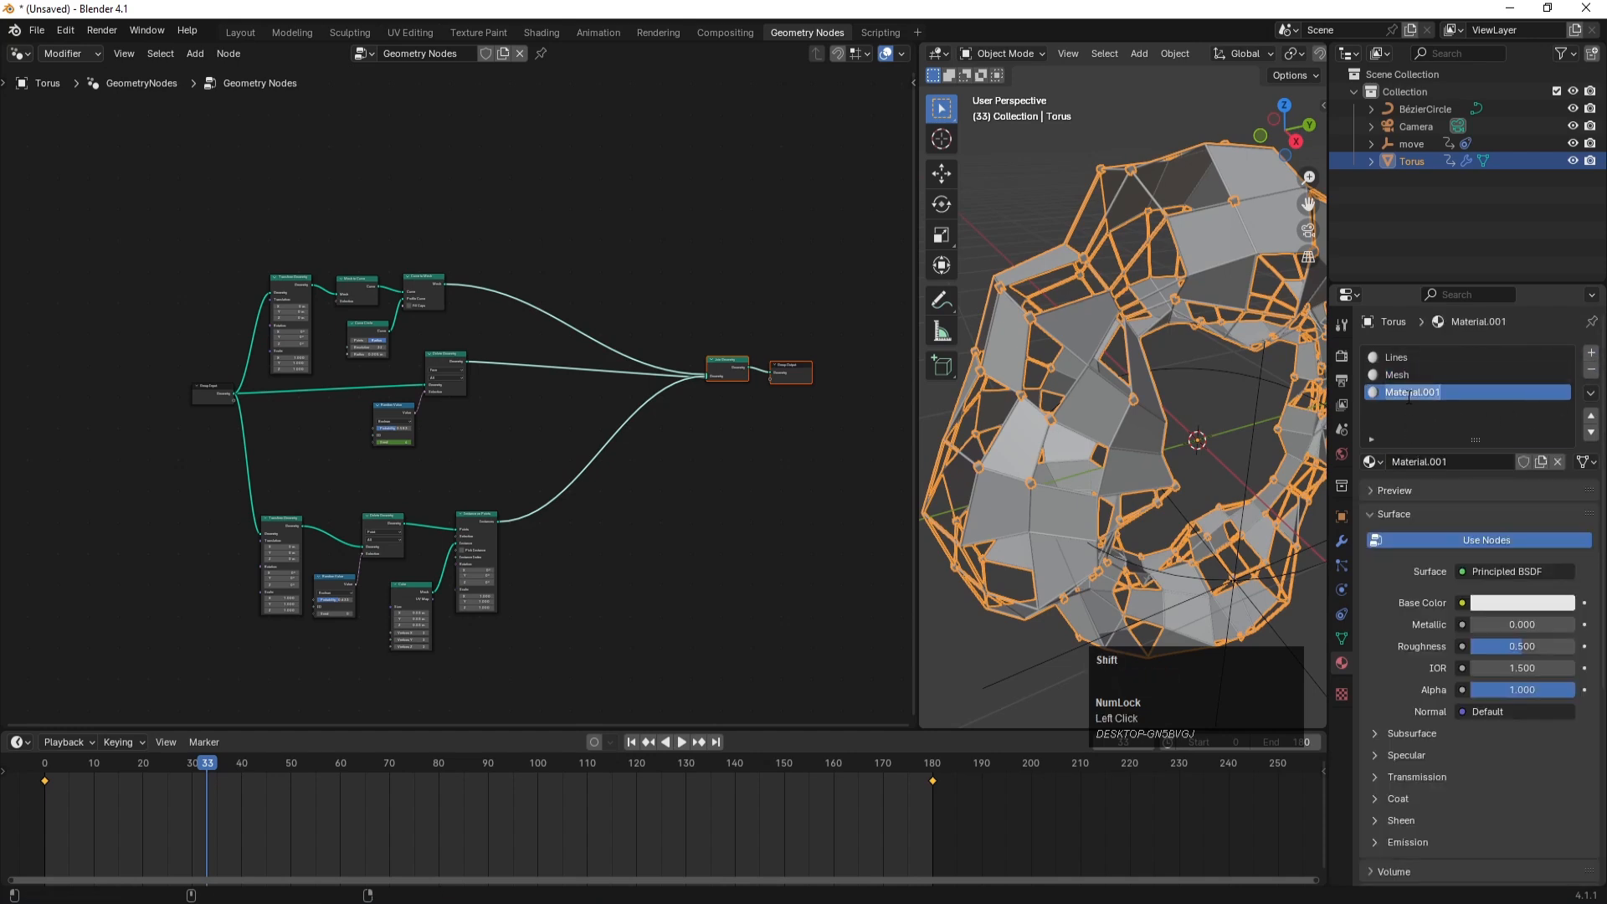
text(Cube)
key(Return)
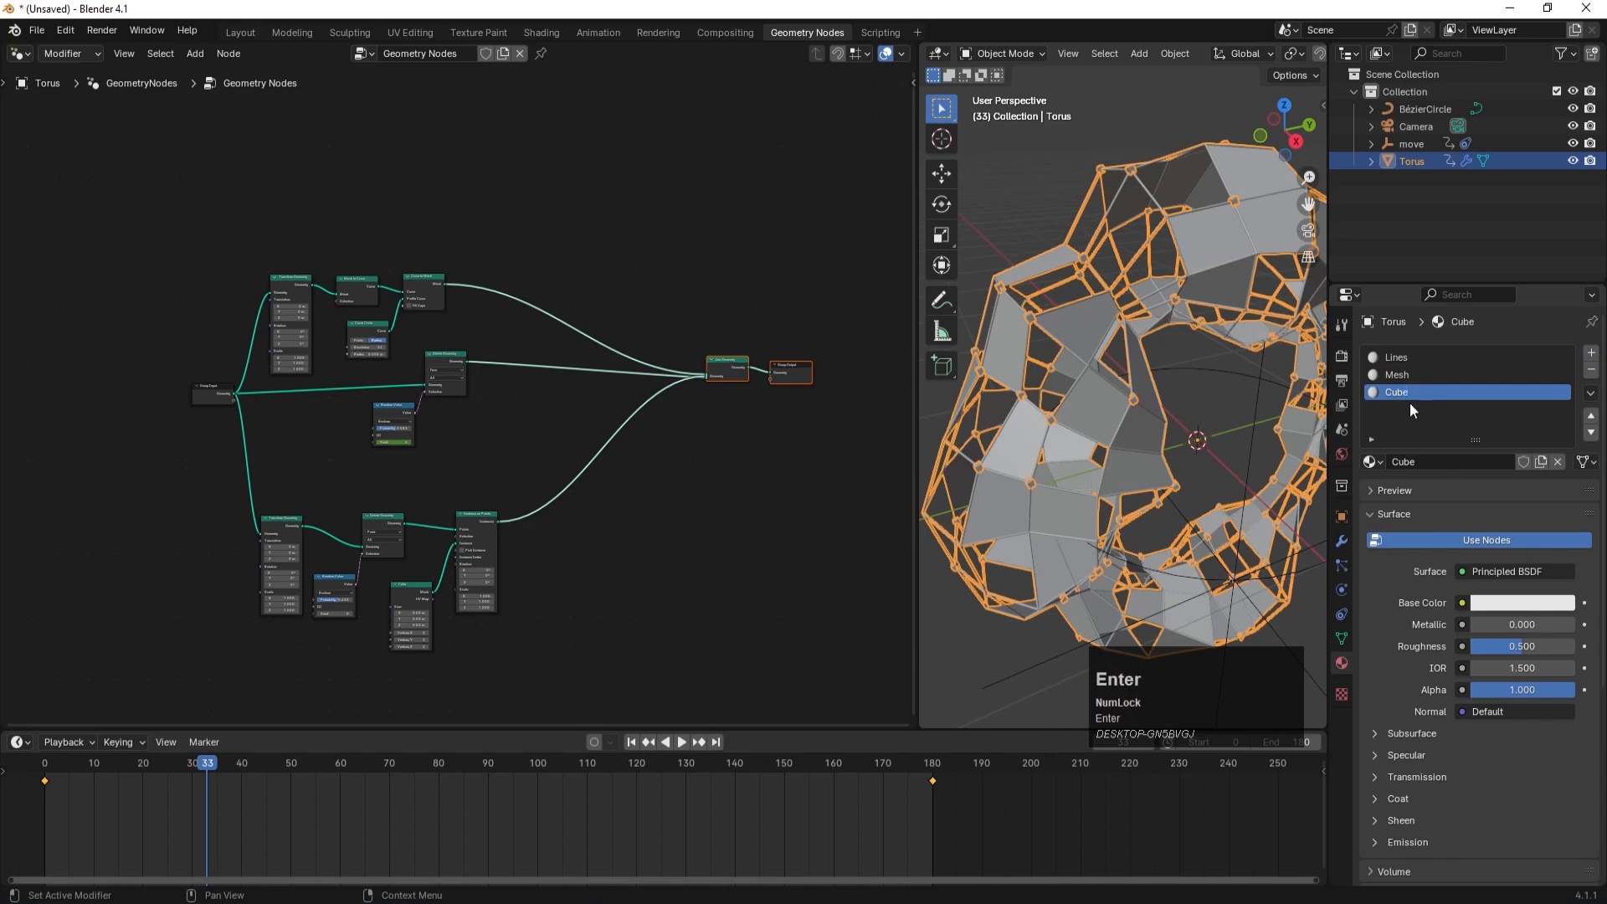
- Give the torus's Cube material a fully saturated blue base color
click(1404, 375)
click(1398, 360)
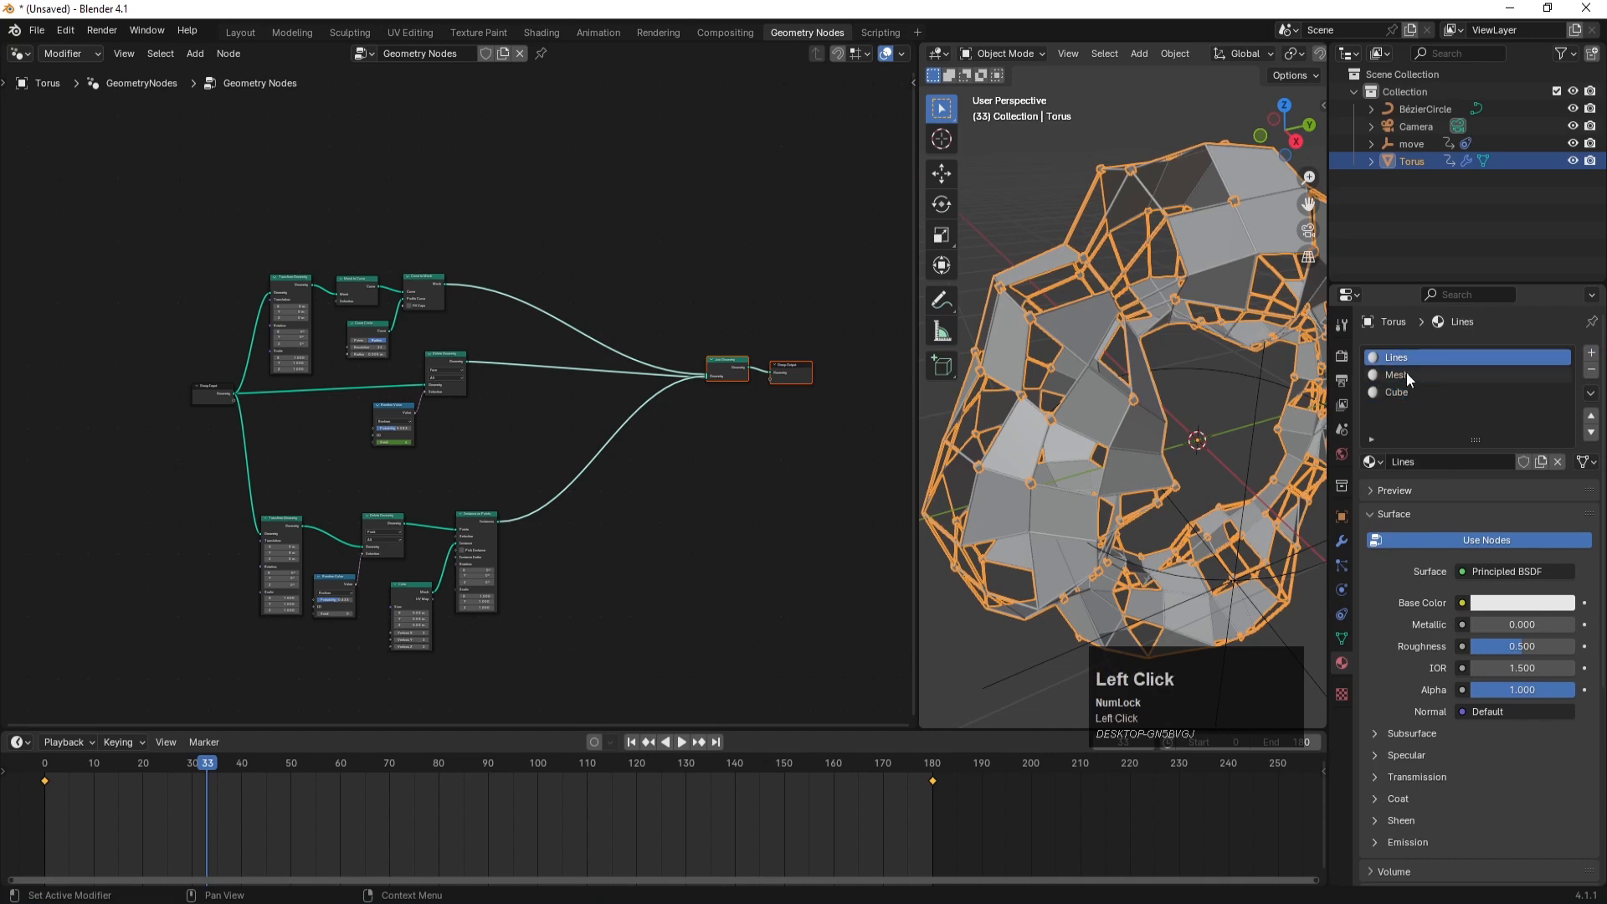
click(1408, 374)
click(1404, 395)
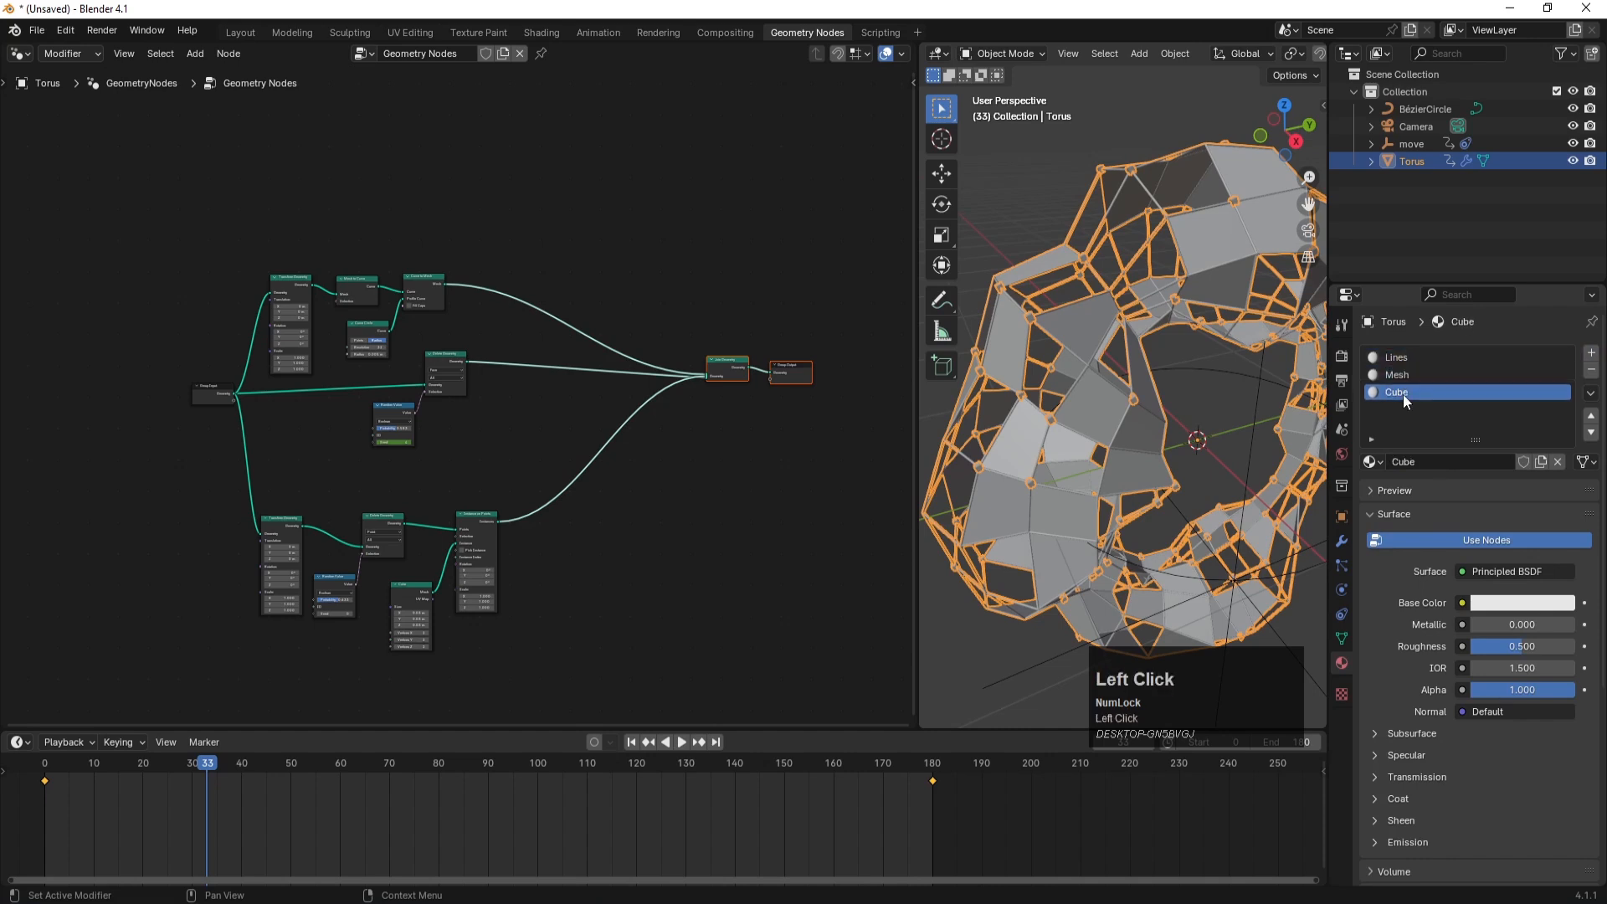
click(1505, 610)
click(1509, 336)
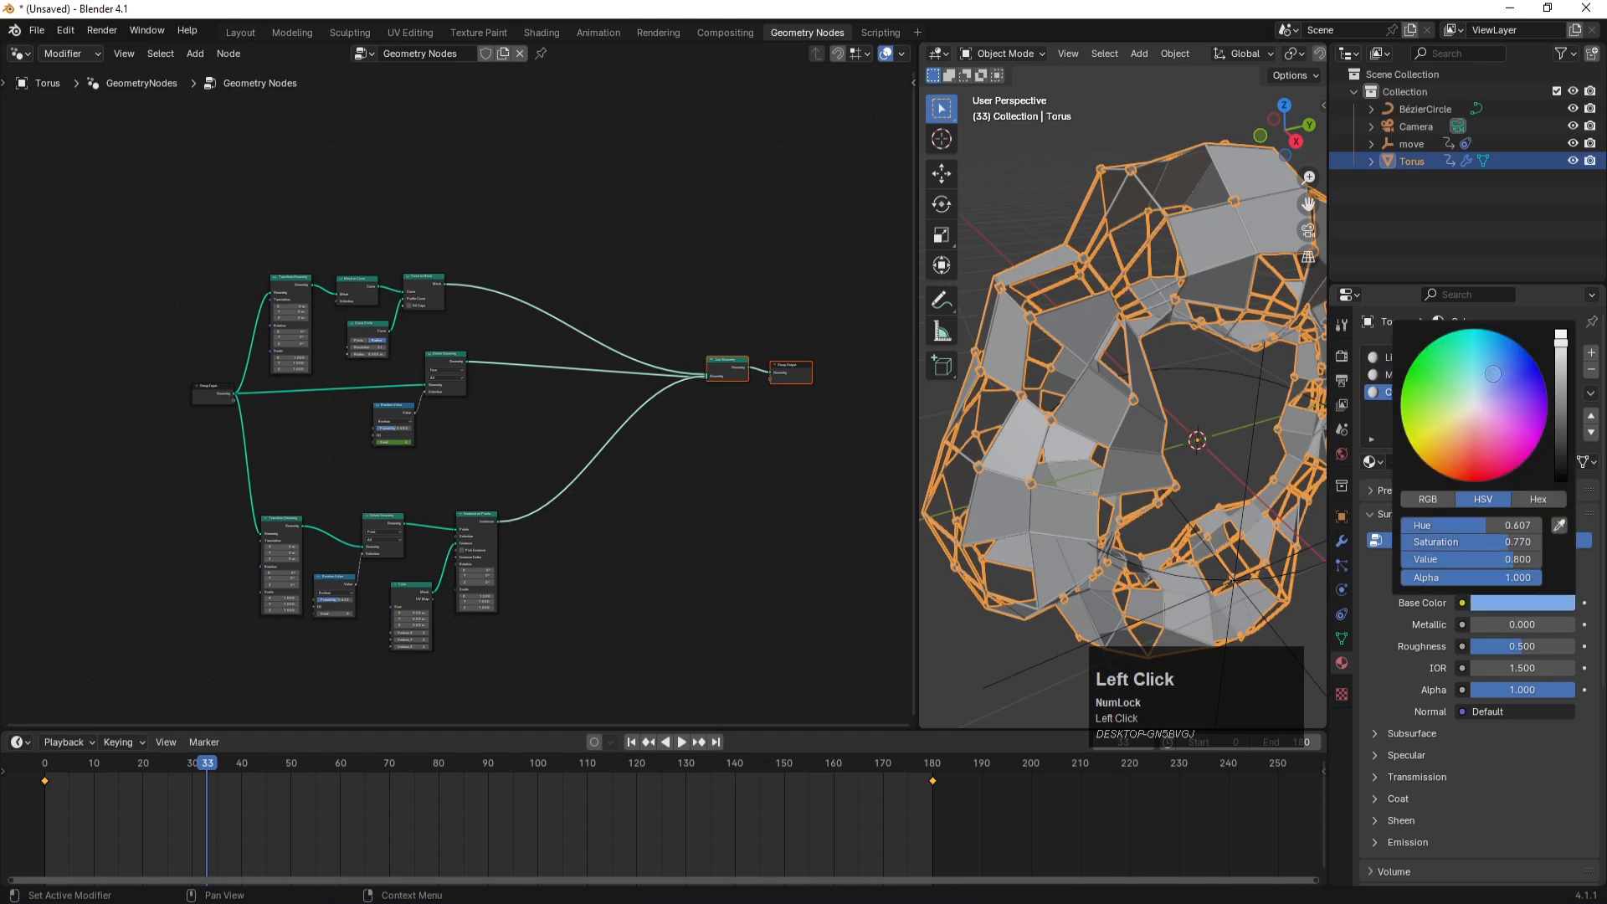
key(Return)
click(1379, 434)
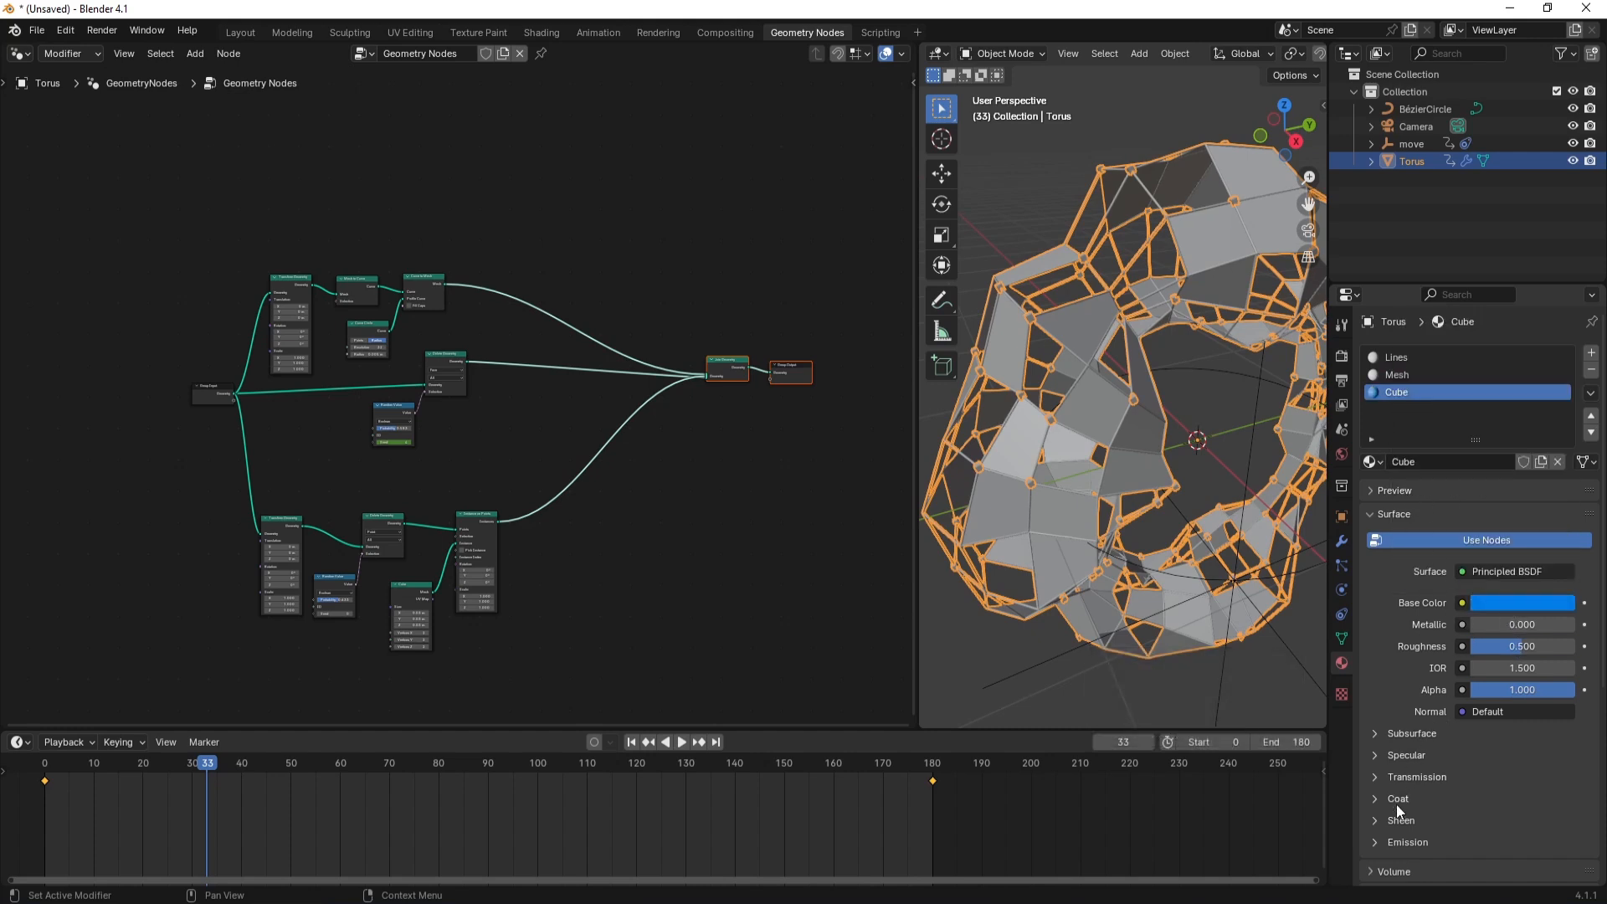
- Set the Cube material's emission to bright sky blue with strength 4, and bring up the scene's render settings
click(1394, 833)
click(1513, 865)
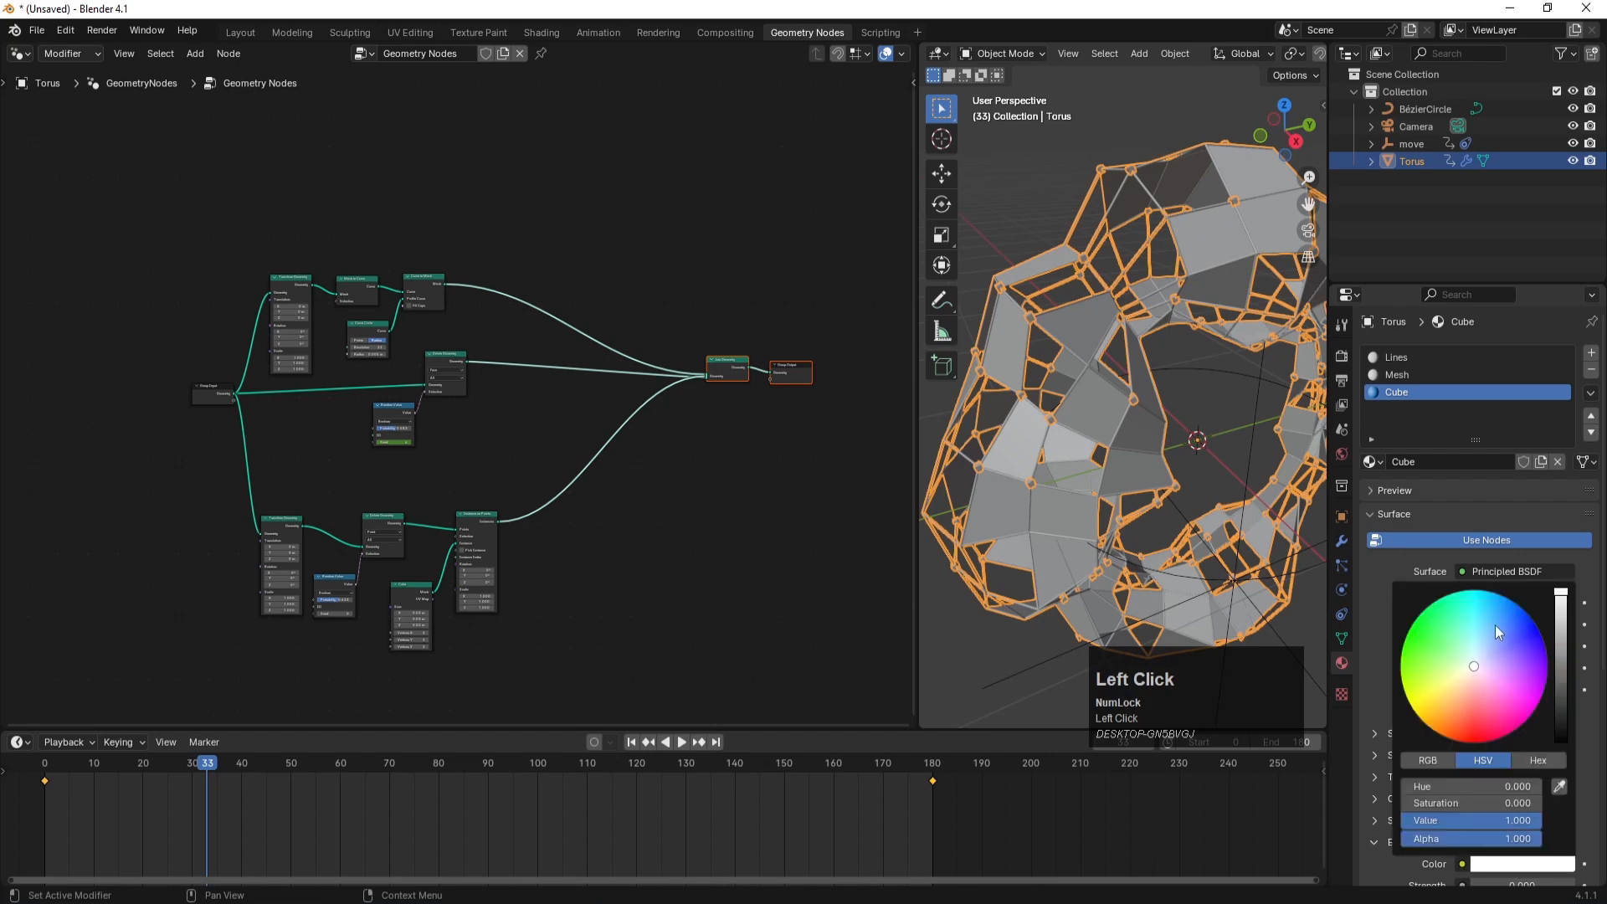
drag(1495, 625, 1497, 594)
click(1519, 883)
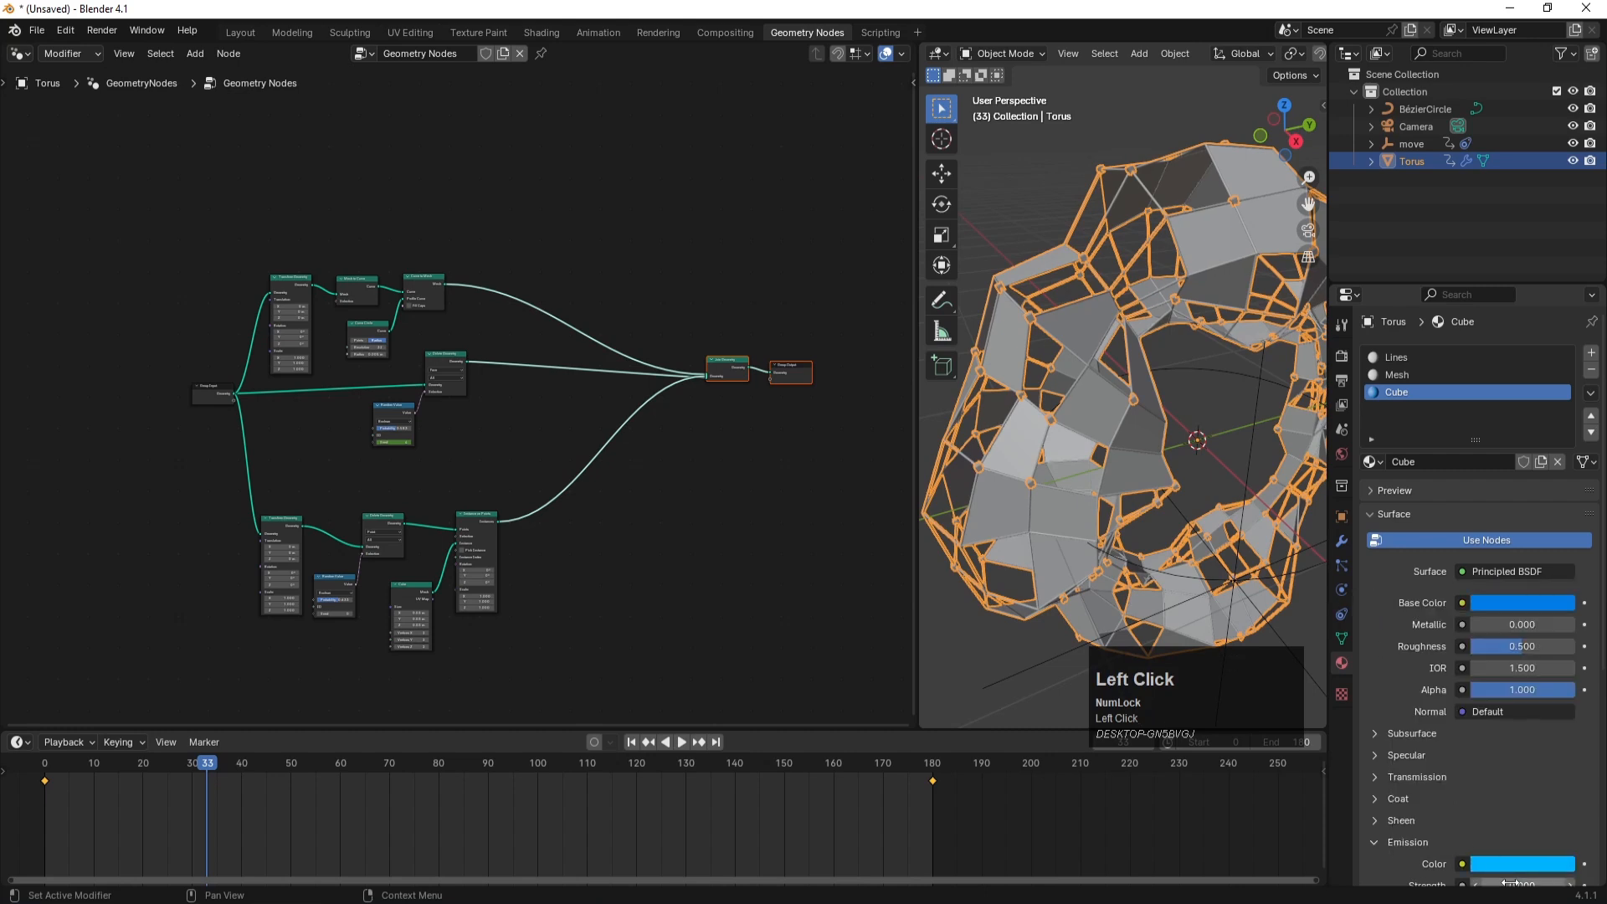
text(4)
key(Return)
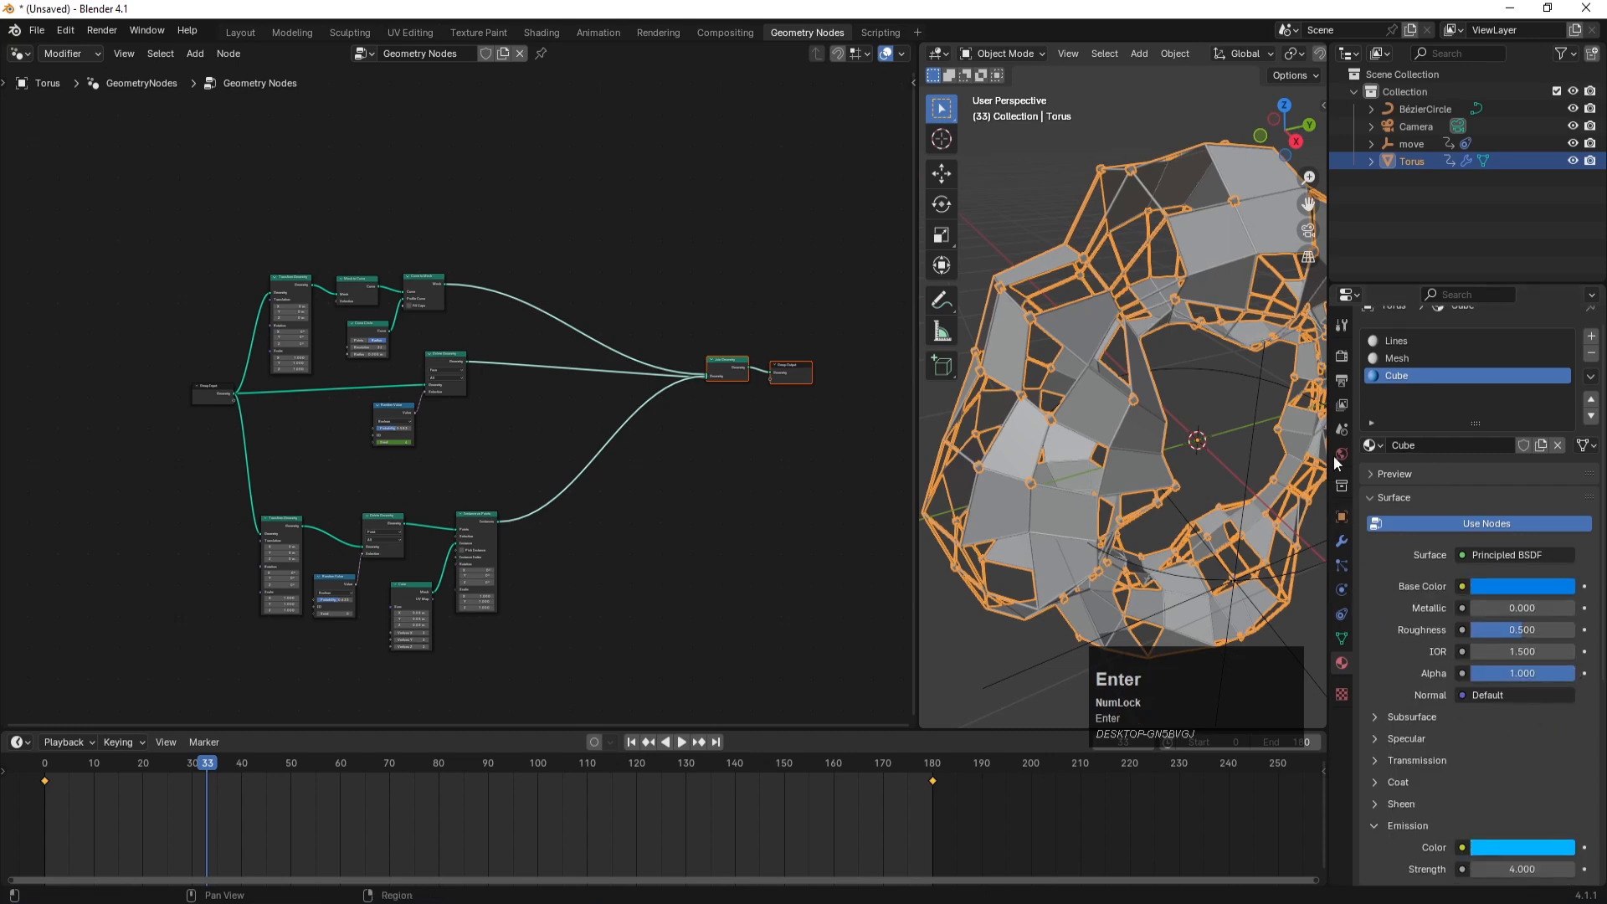
click(1340, 360)
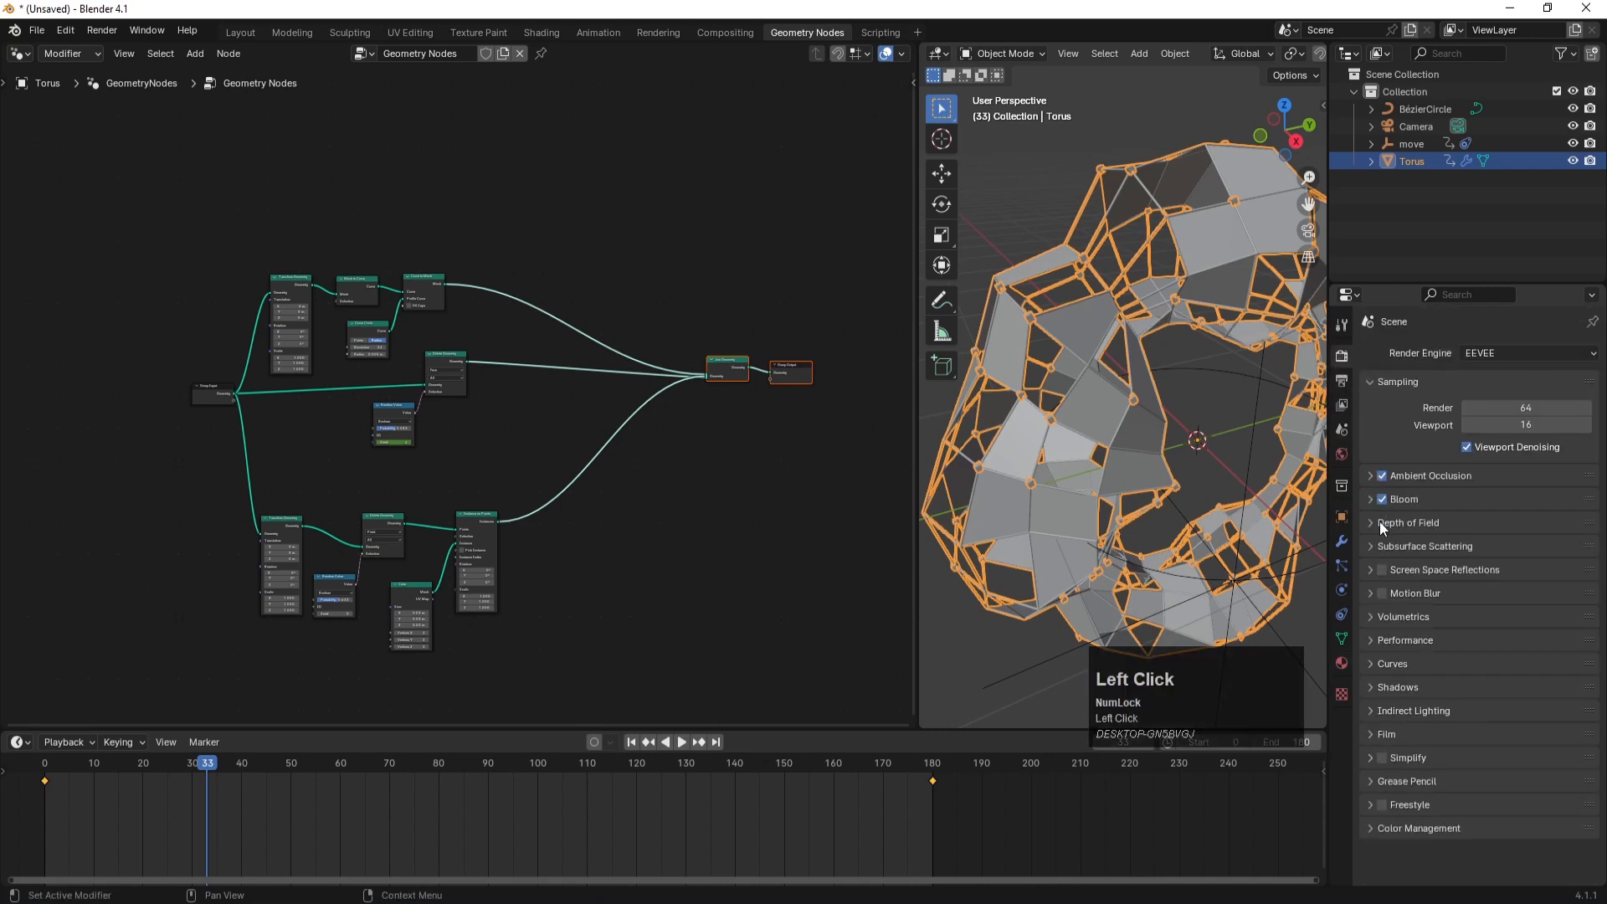
- Insert a Set Material node between Curve to Mesh and Join Geometry on the wireframe branch
click(1201, 393)
scroll(581, 353, up, 3)
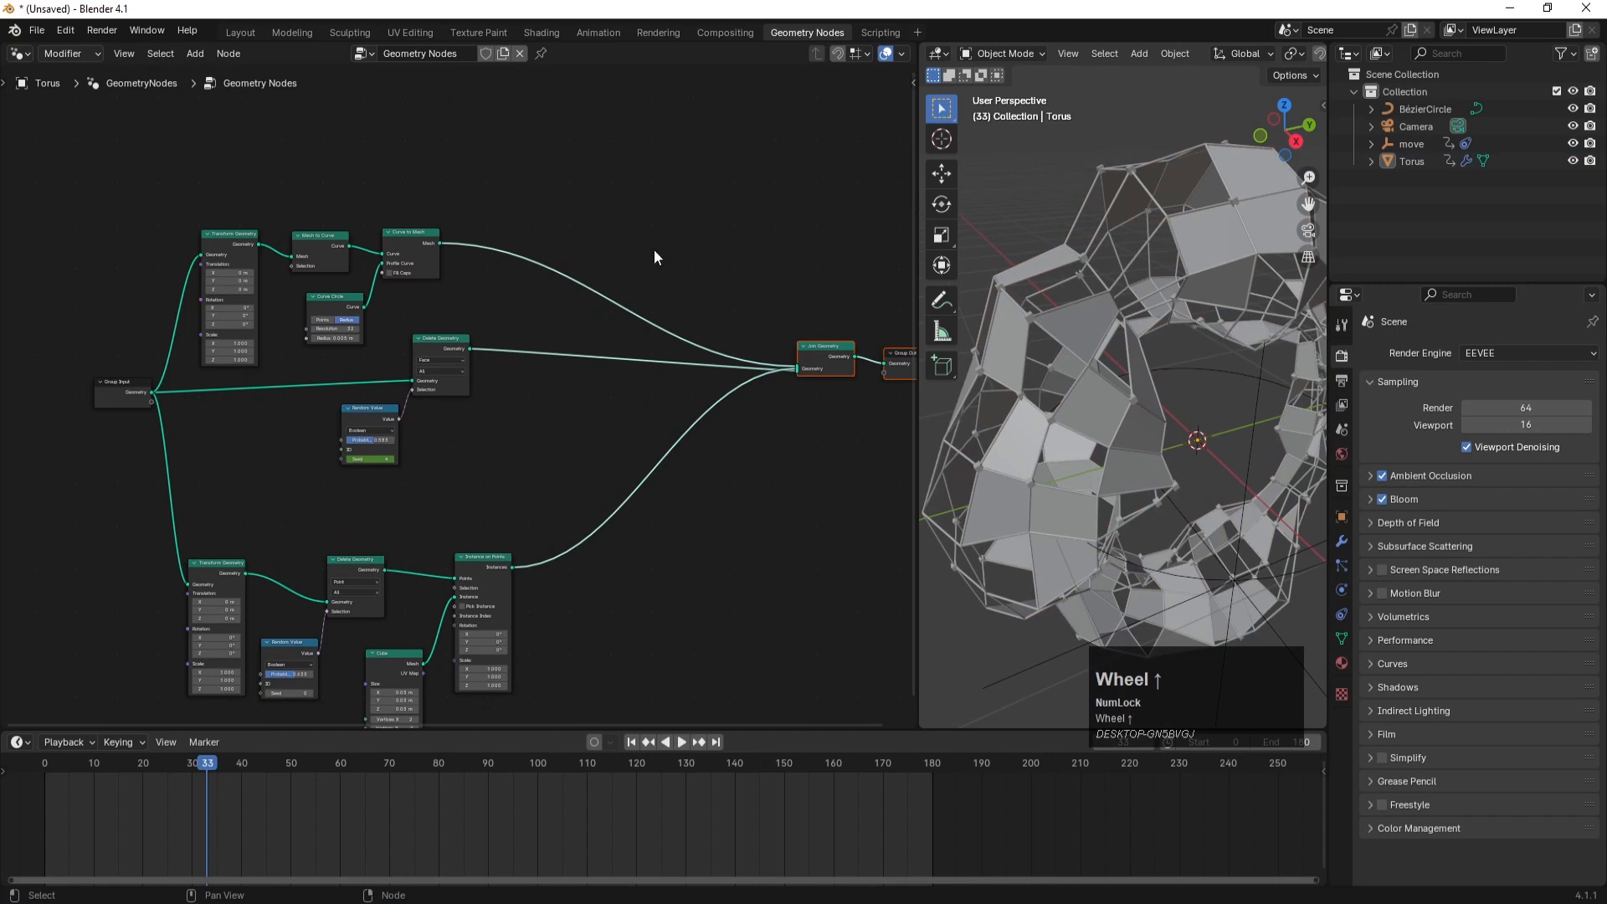
key(space)
text(set)
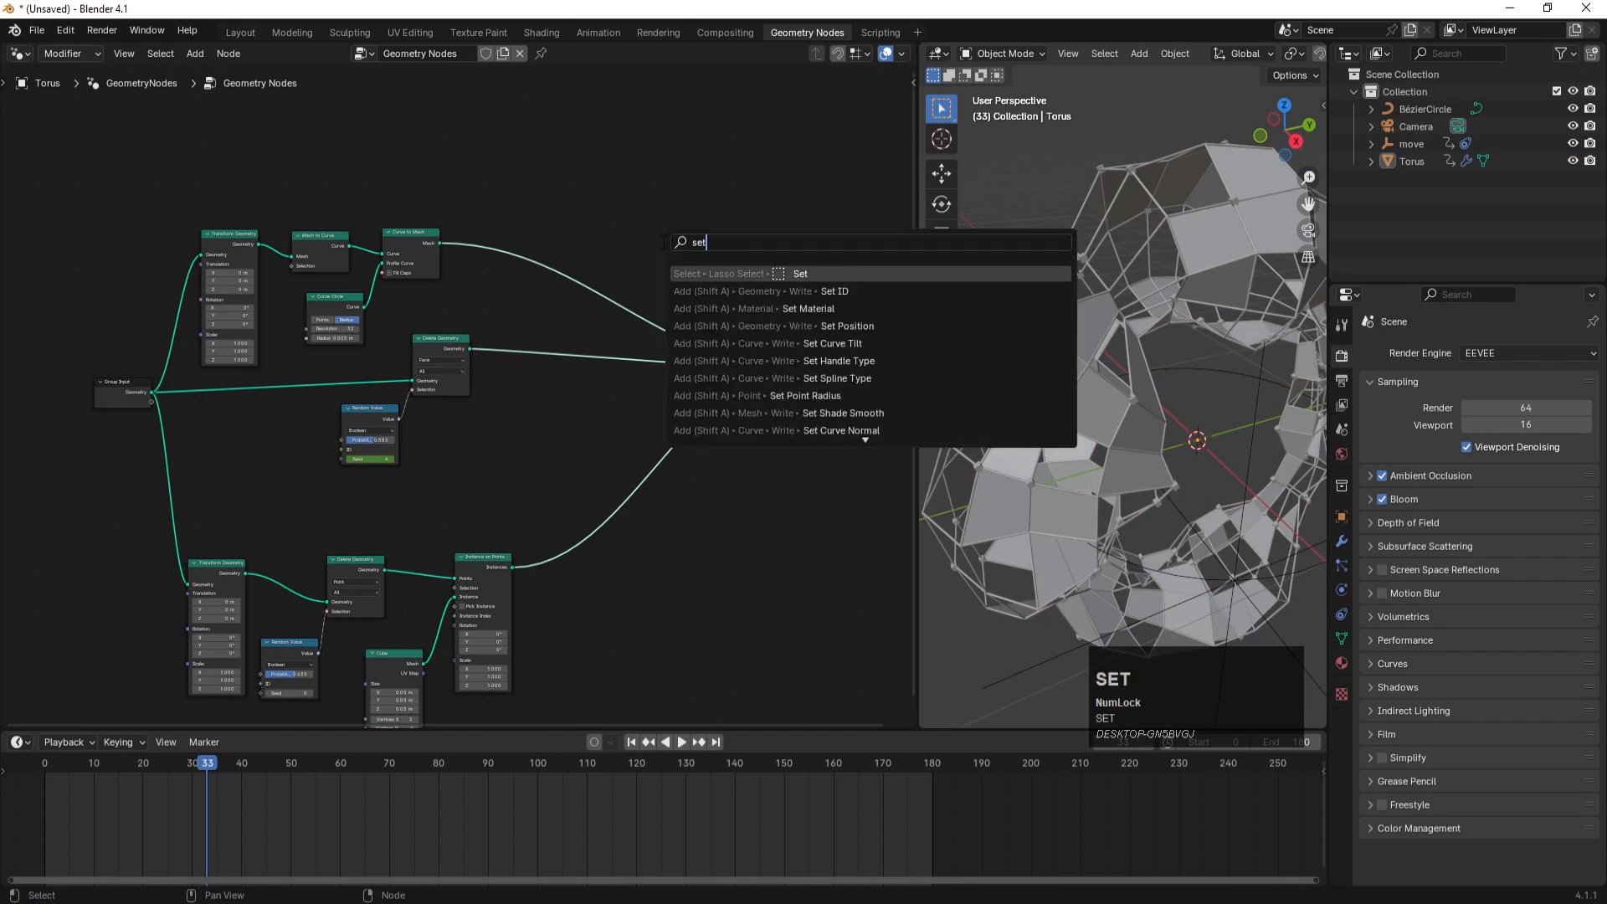
click(837, 307)
click(584, 275)
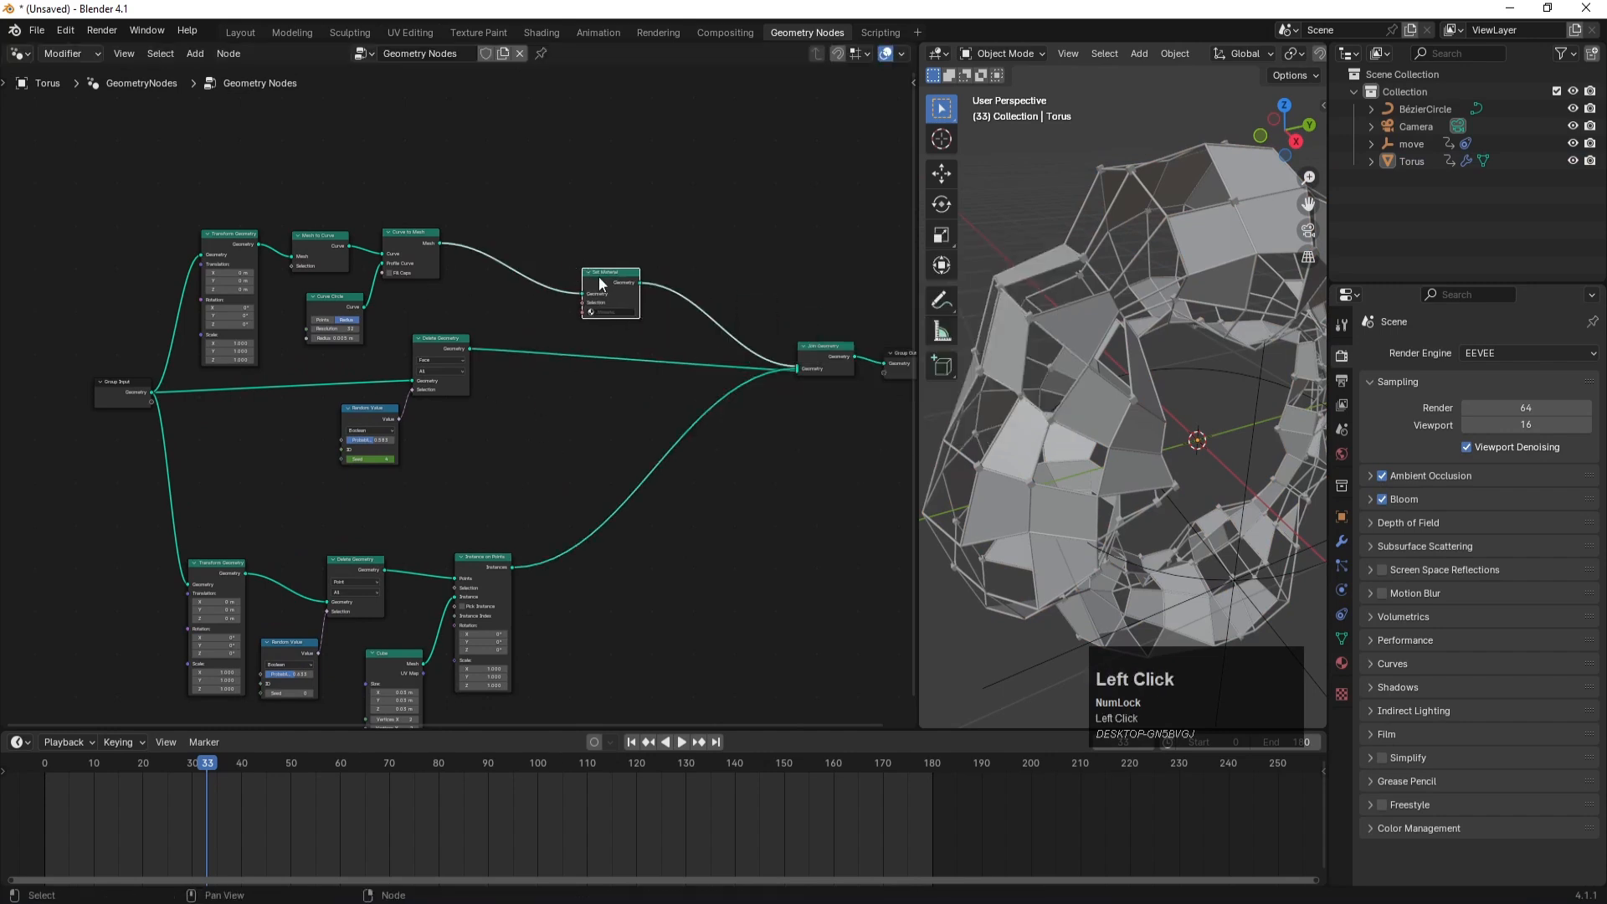
drag(599, 285, 612, 266)
- Duplicate the Set Material node onto the links from the middle Delete Geometry and Instance on Points to Join Geometry
key(shift+d)
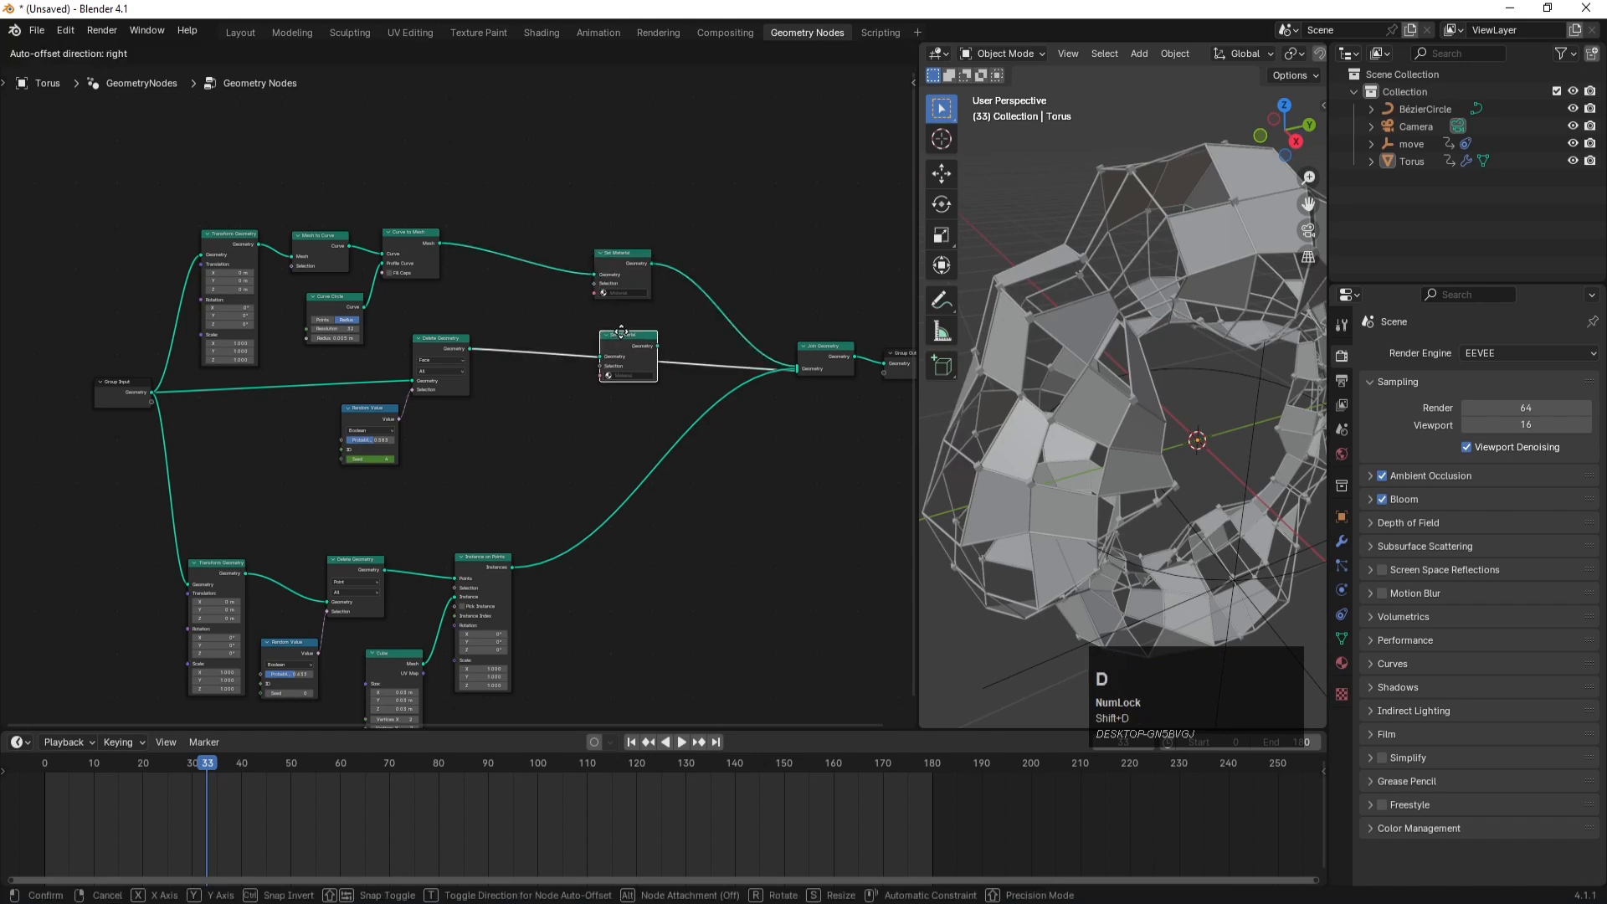
click(621, 332)
key(shift+d)
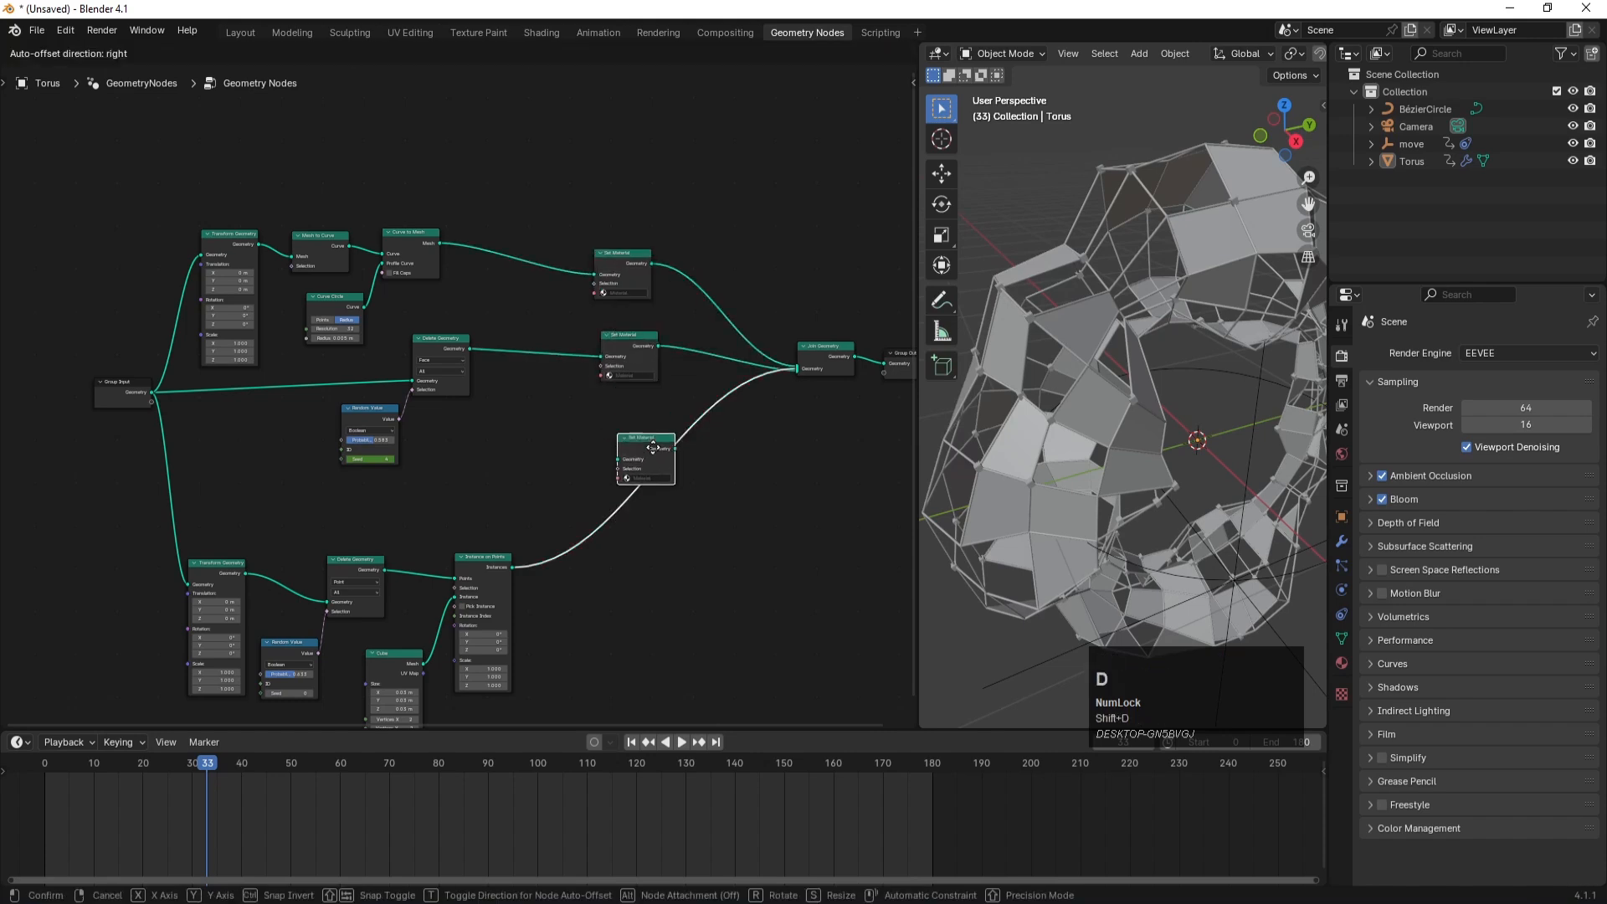
click(653, 448)
- Assign the Cube material to the instances branch, Mesh to the deleted-faces branch and Lines to the wireframe branch
scroll(764, 495, up, 3)
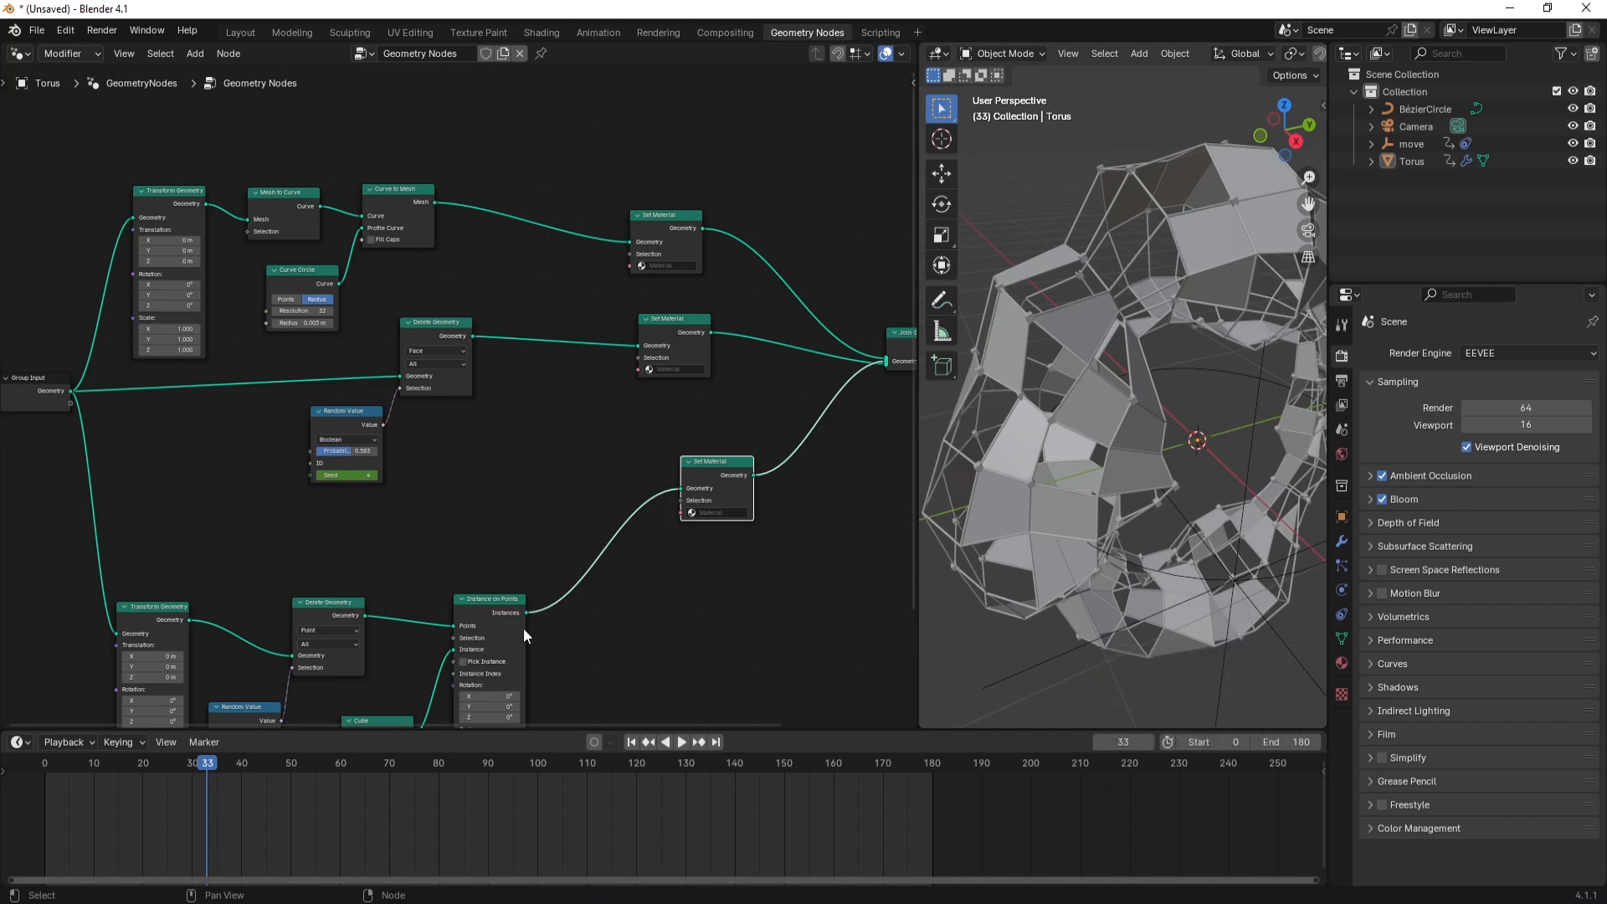
drag(150, 574, 555, 723)
click(707, 430)
click(712, 512)
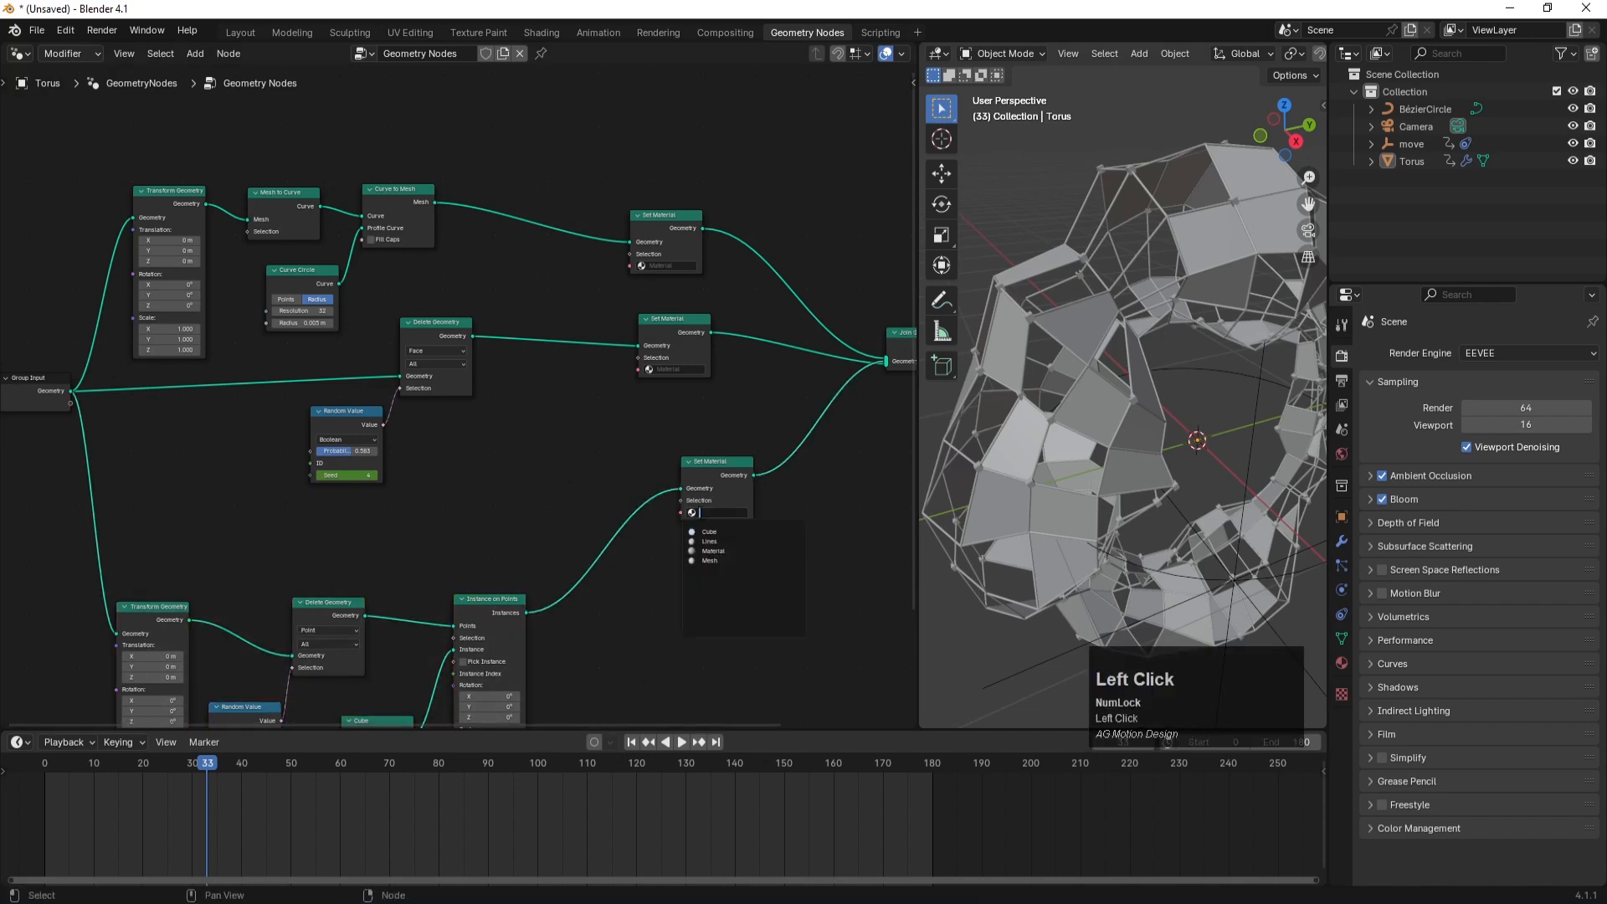
click(711, 532)
click(355, 423)
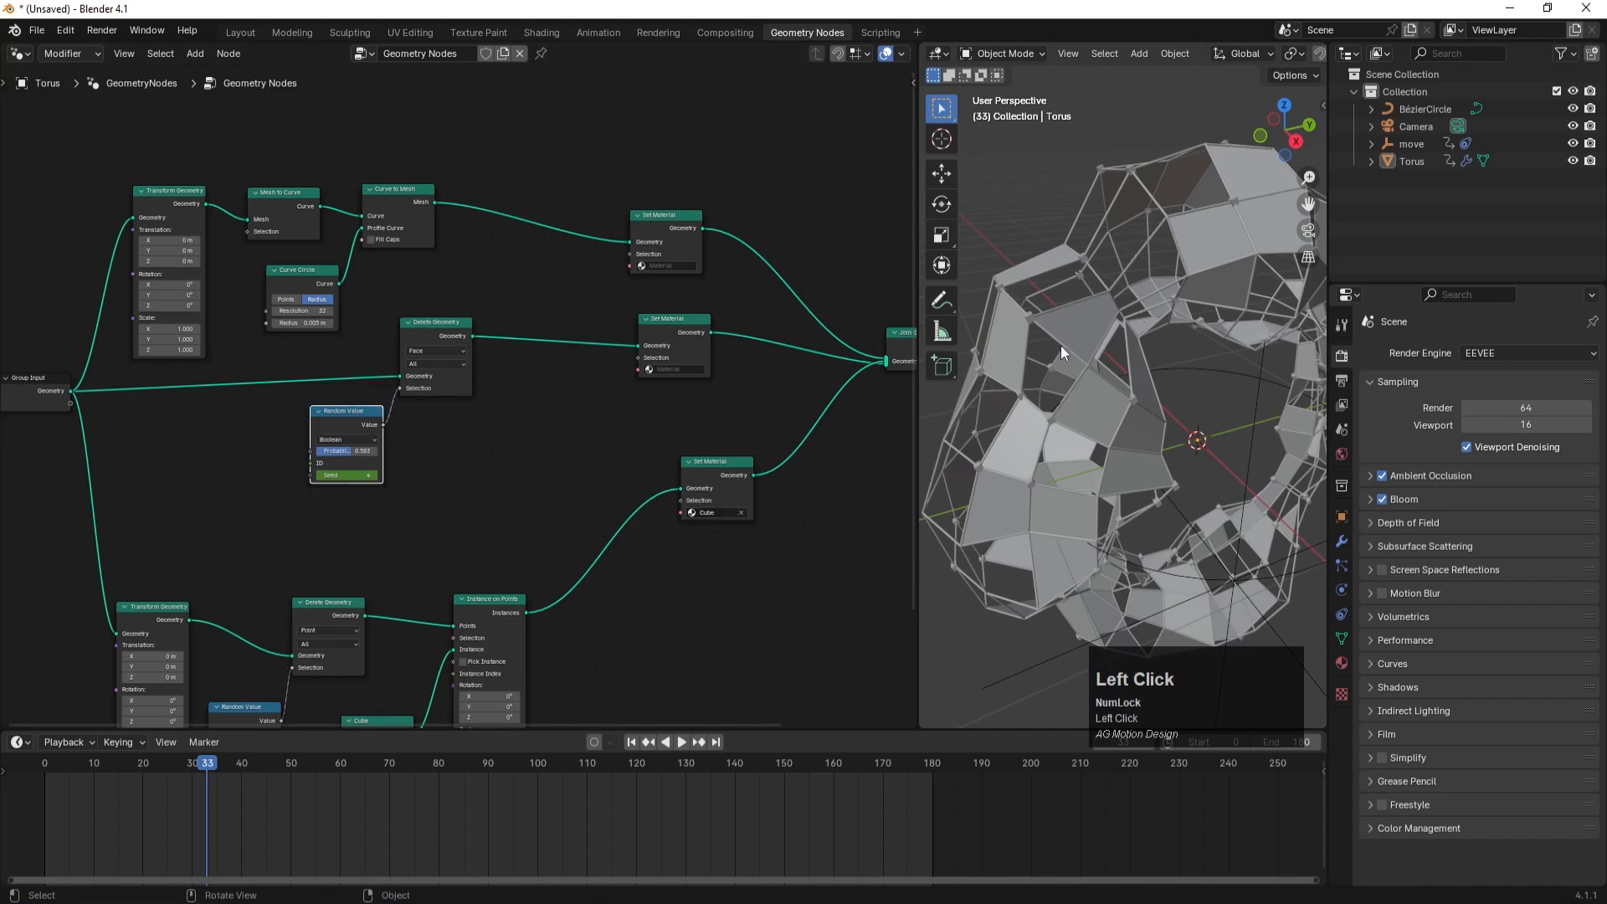
click(654, 369)
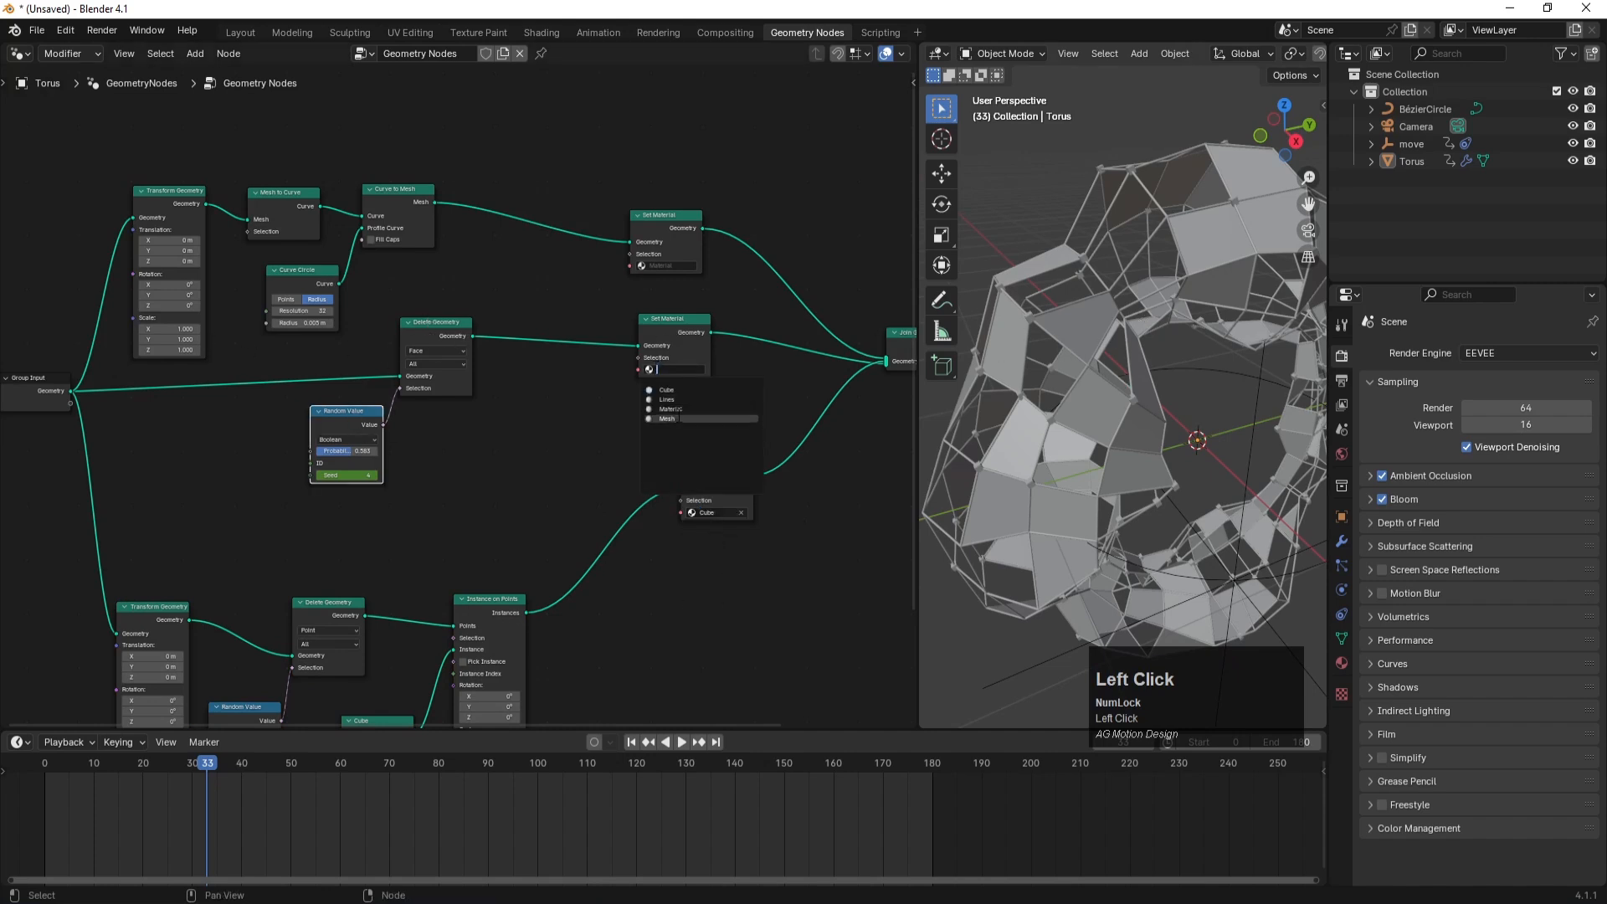
click(666, 419)
click(667, 266)
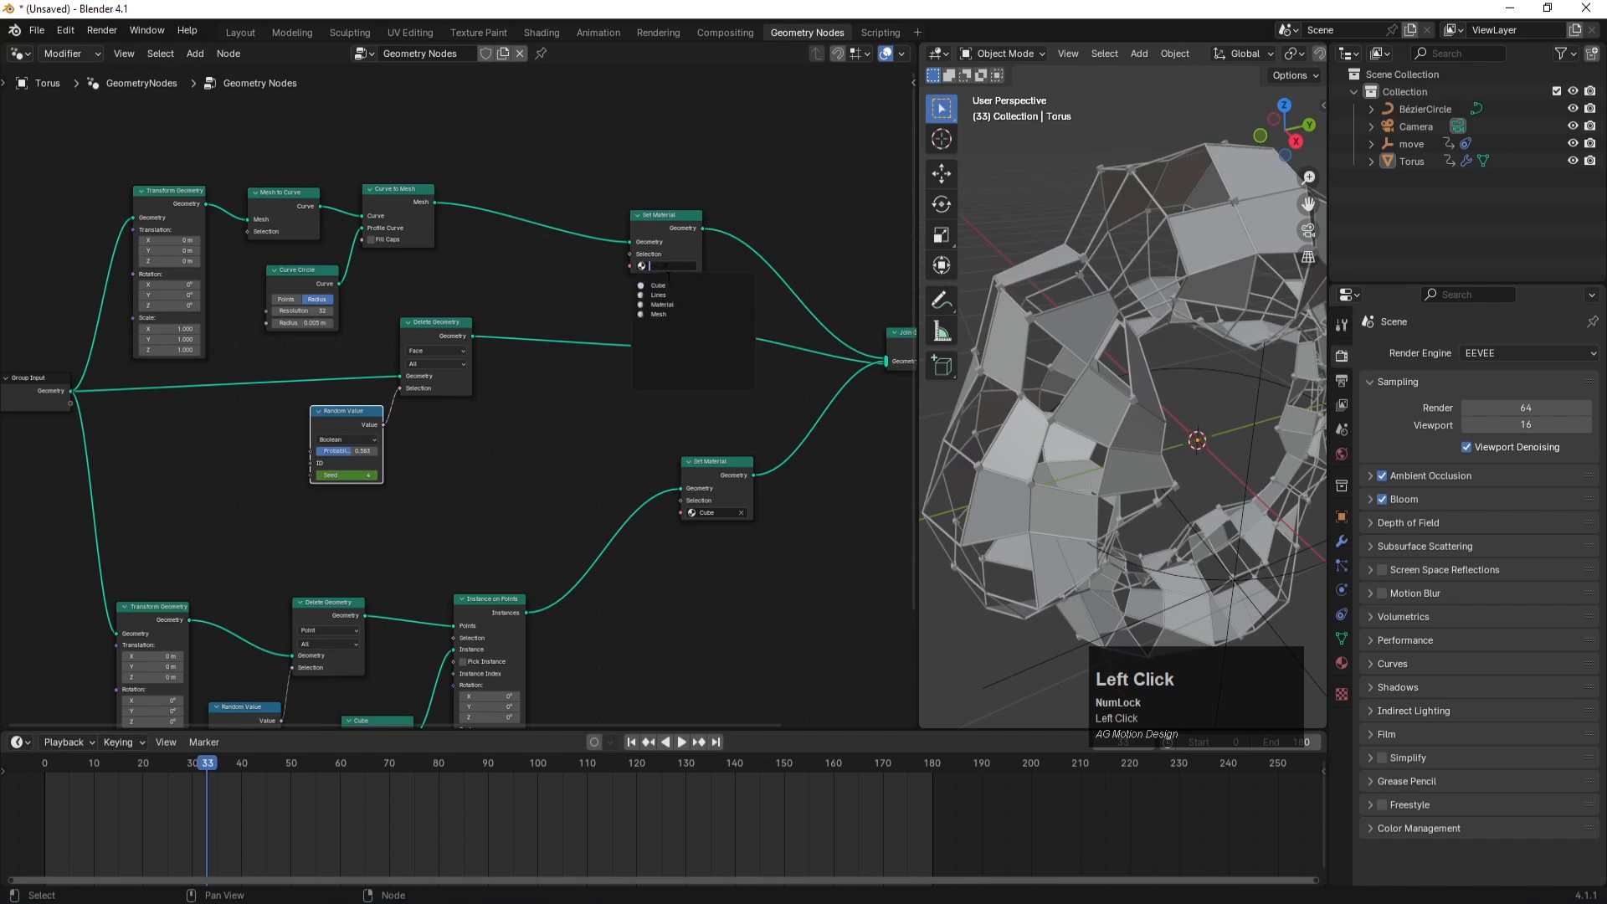
click(670, 295)
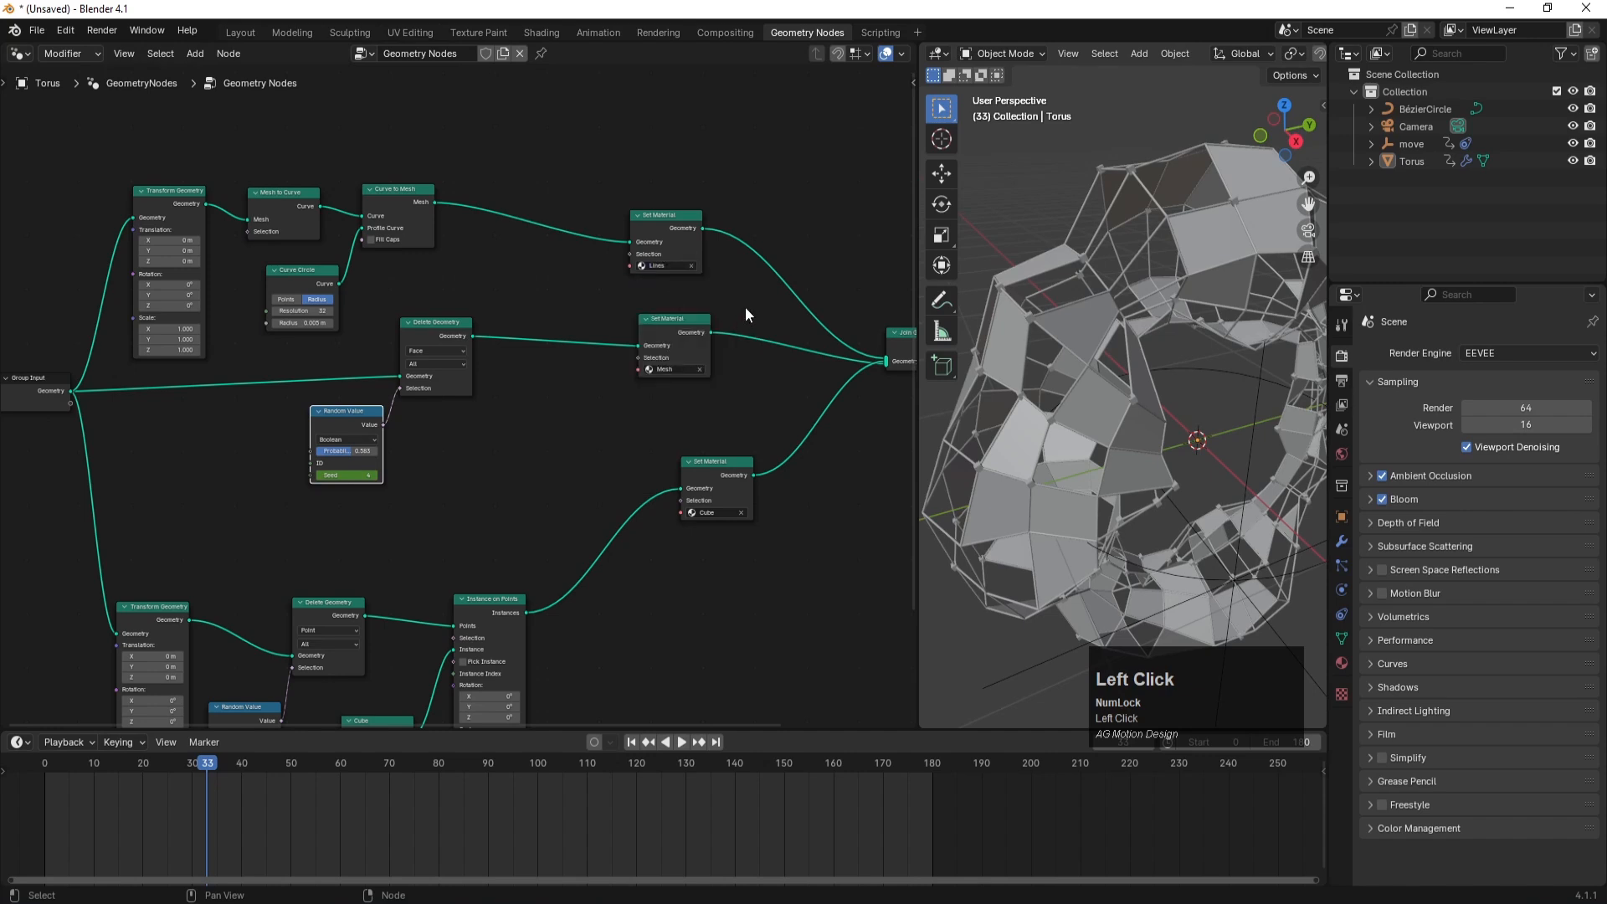
click(745, 308)
- Switch to the Layout workspace and show frame 0 through the camera in rendered shading
click(240, 33)
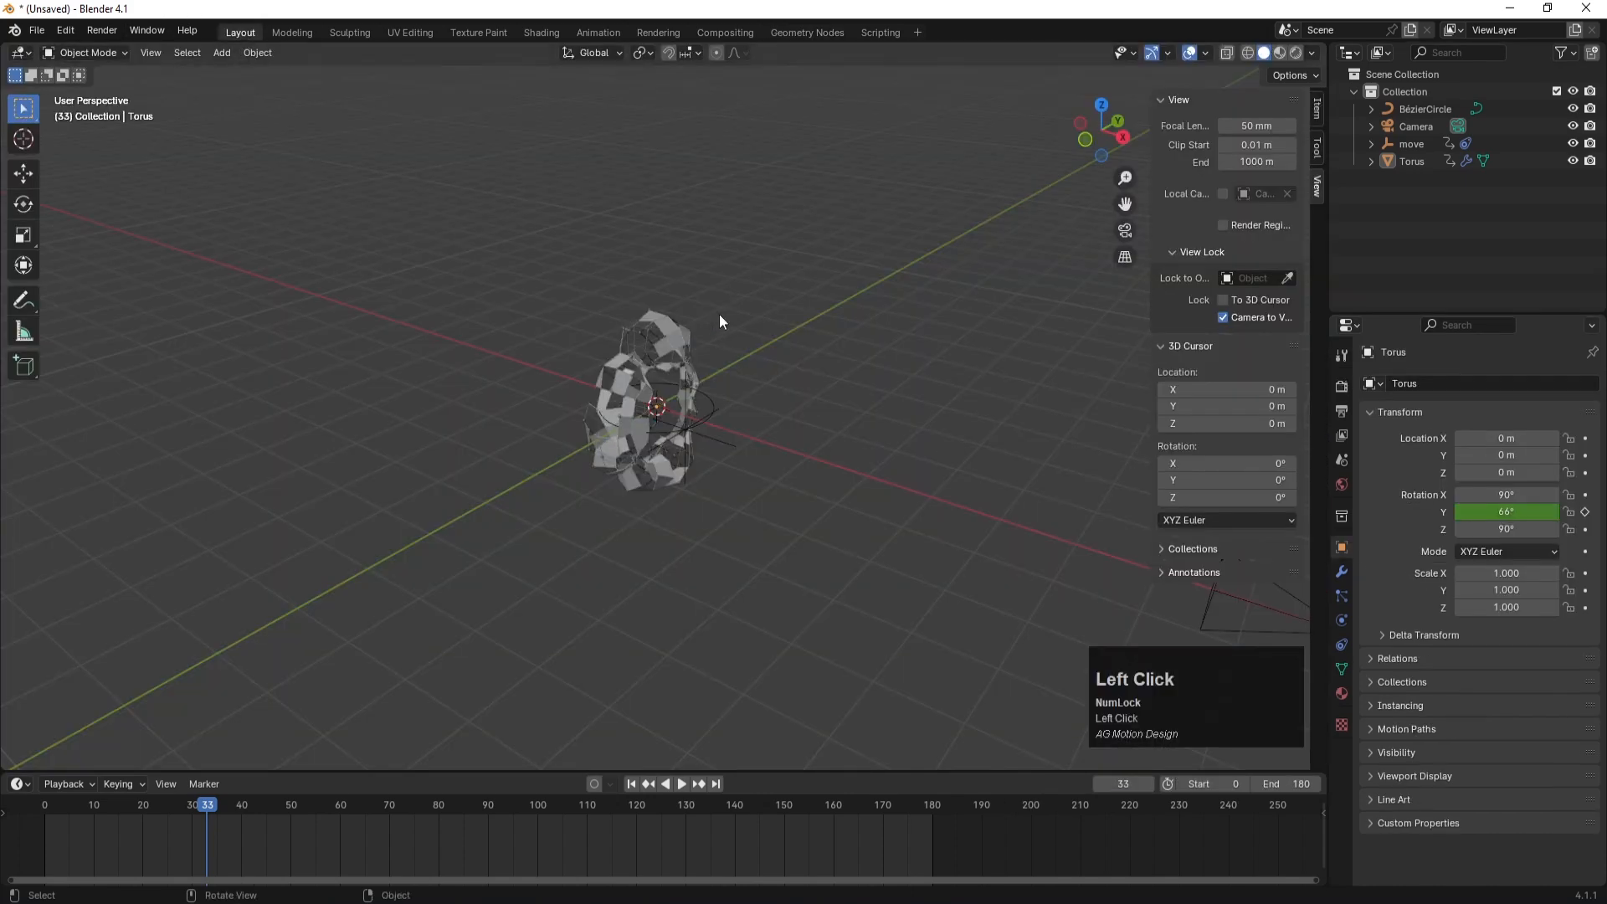
key(KP_0)
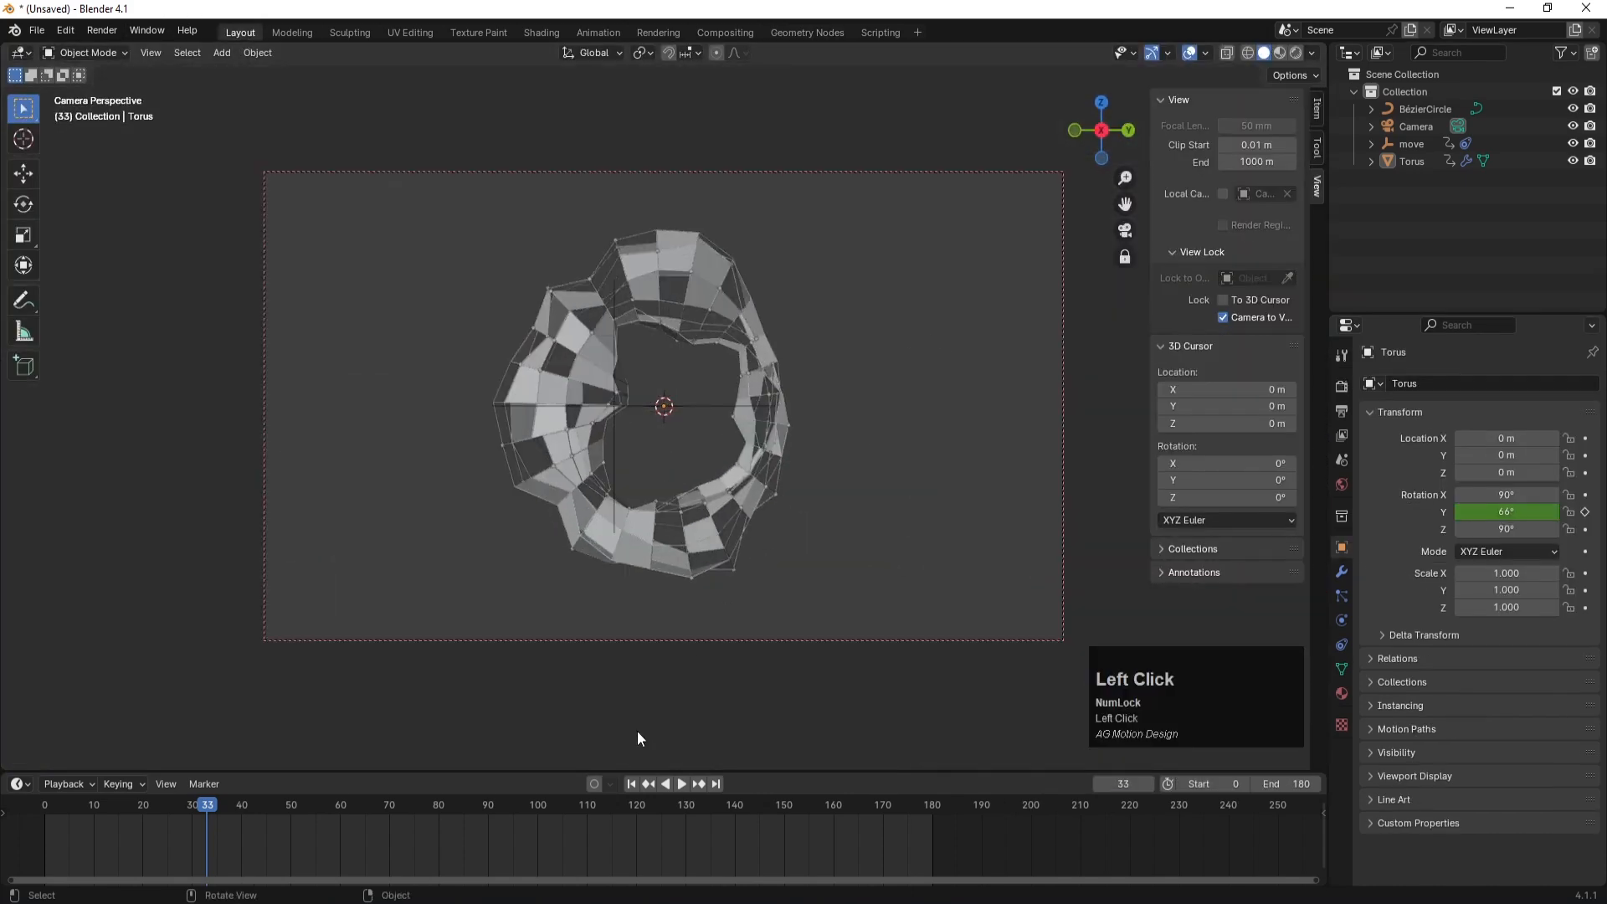
click(633, 784)
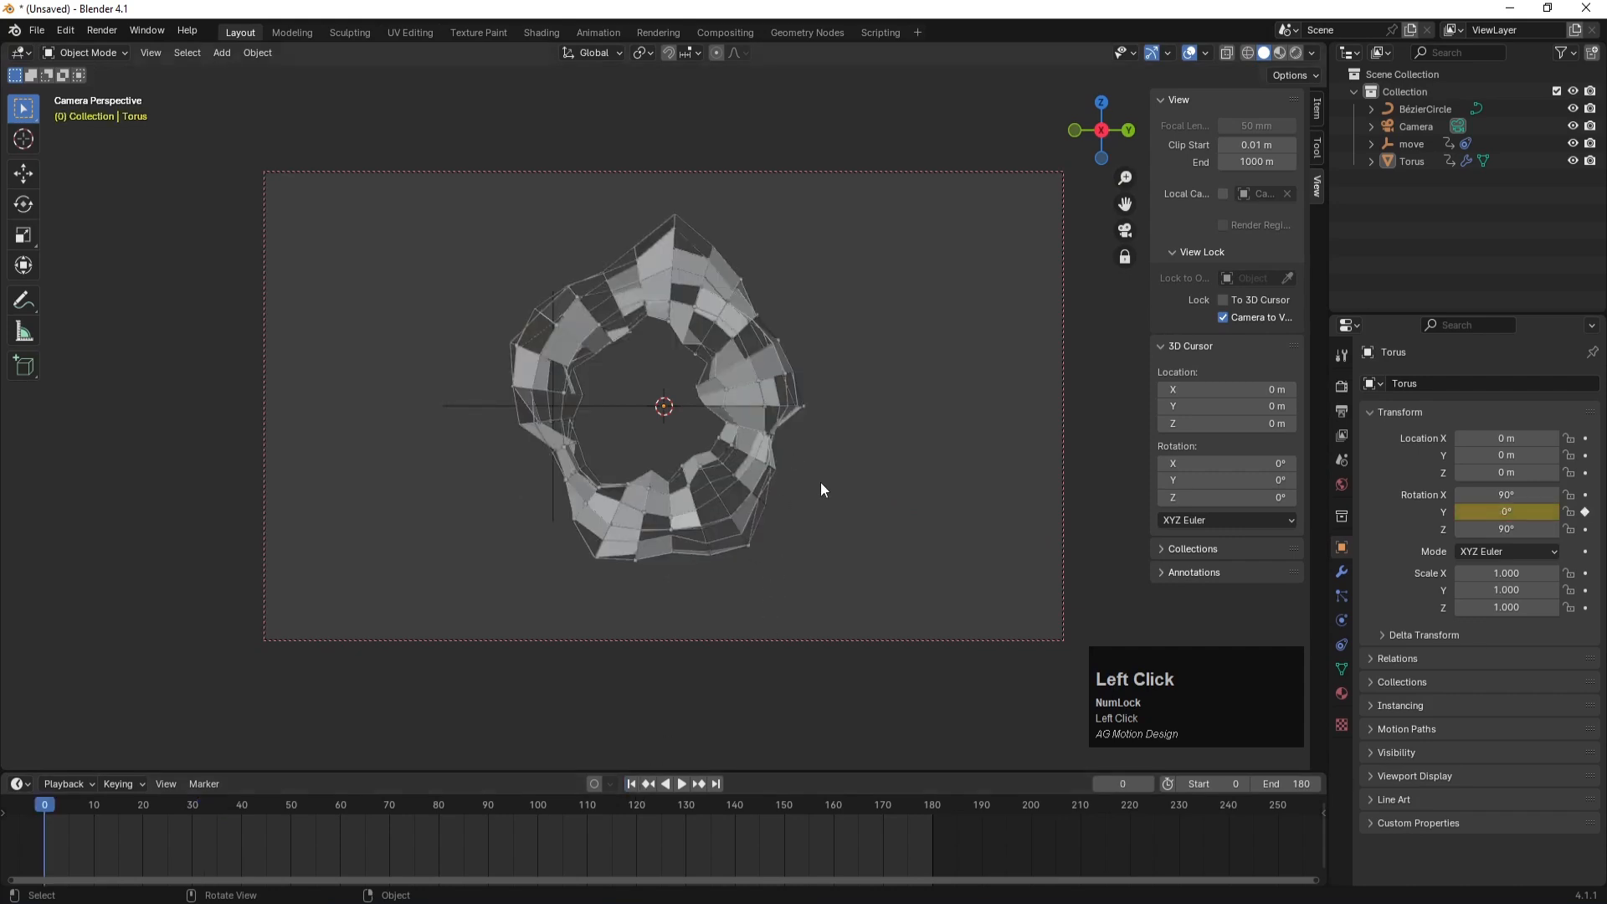
key(z)
click(842, 387)
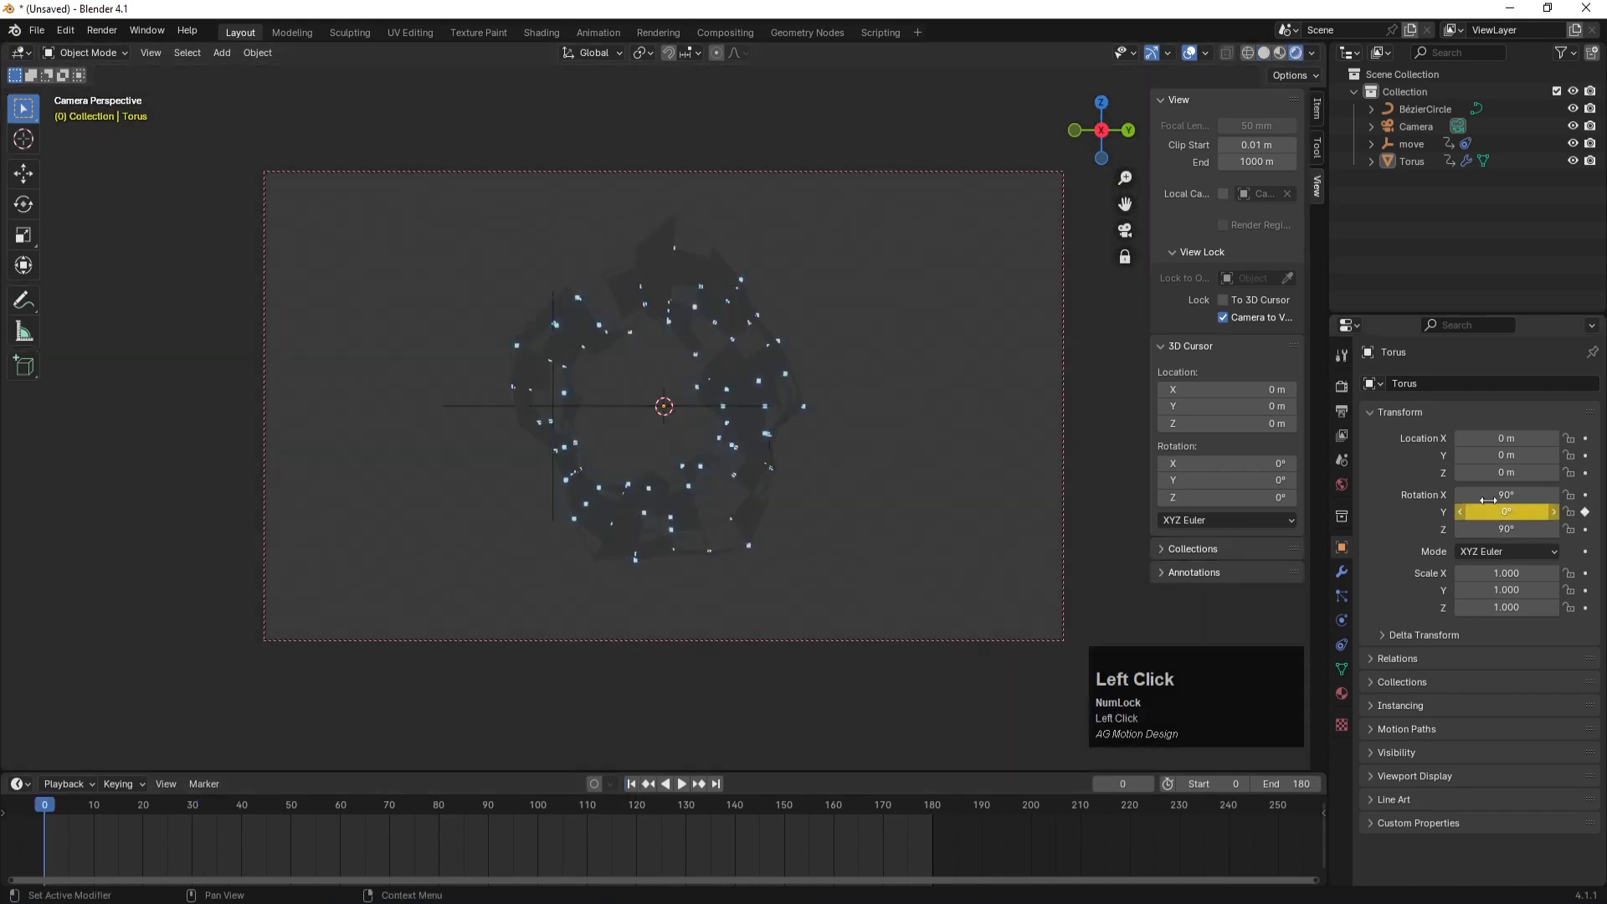
- Set the world background color to black
click(1342, 485)
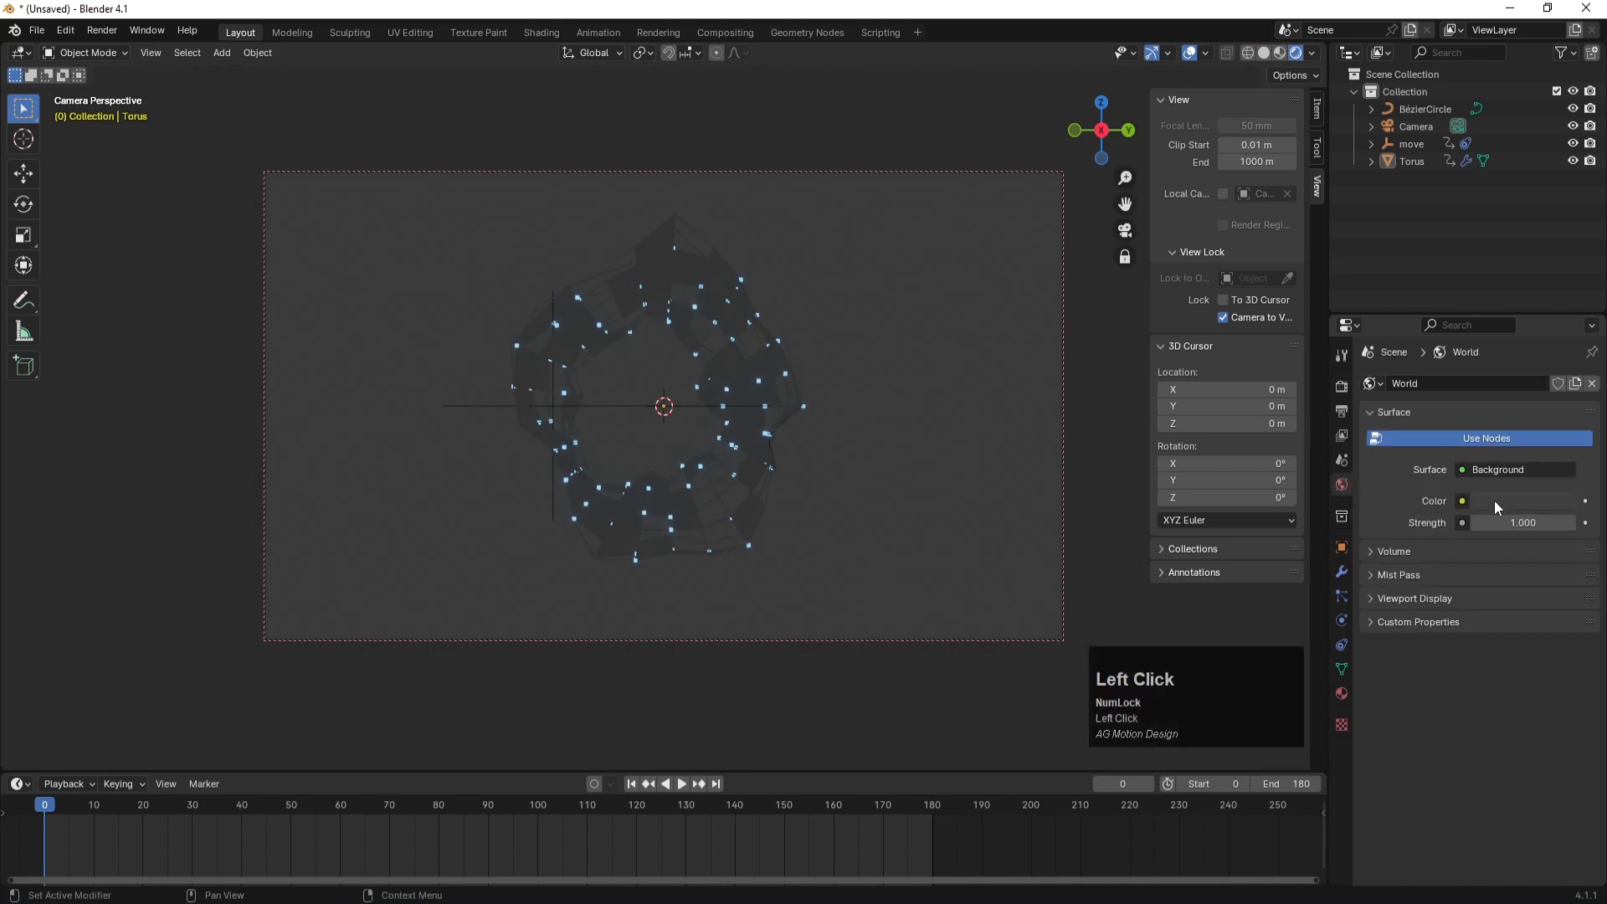
click(1494, 501)
click(1560, 377)
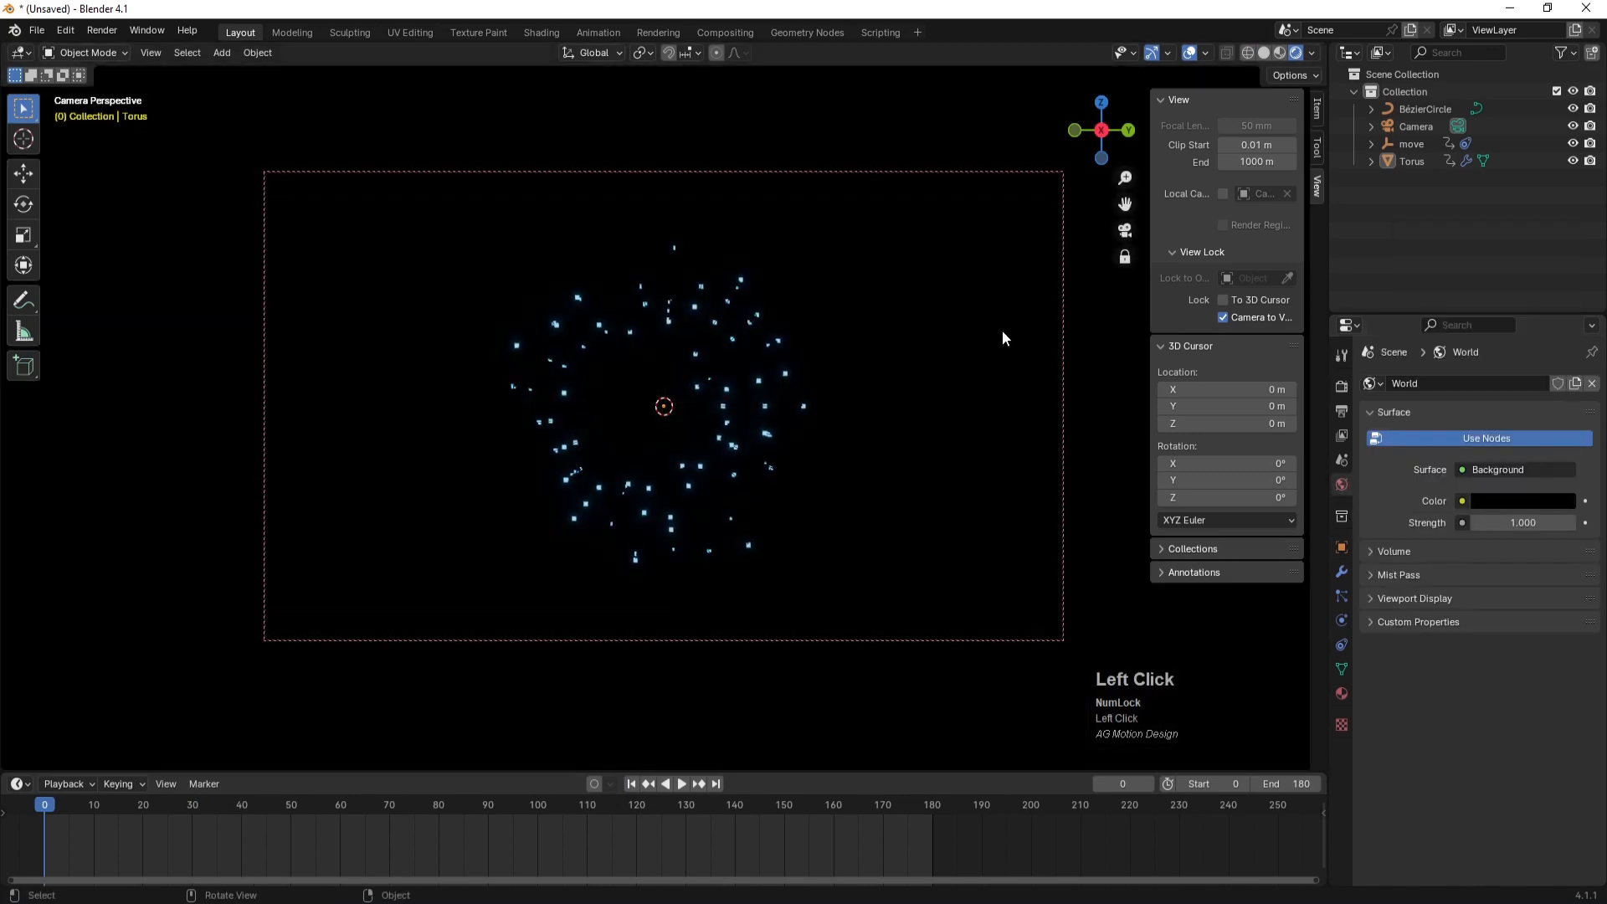
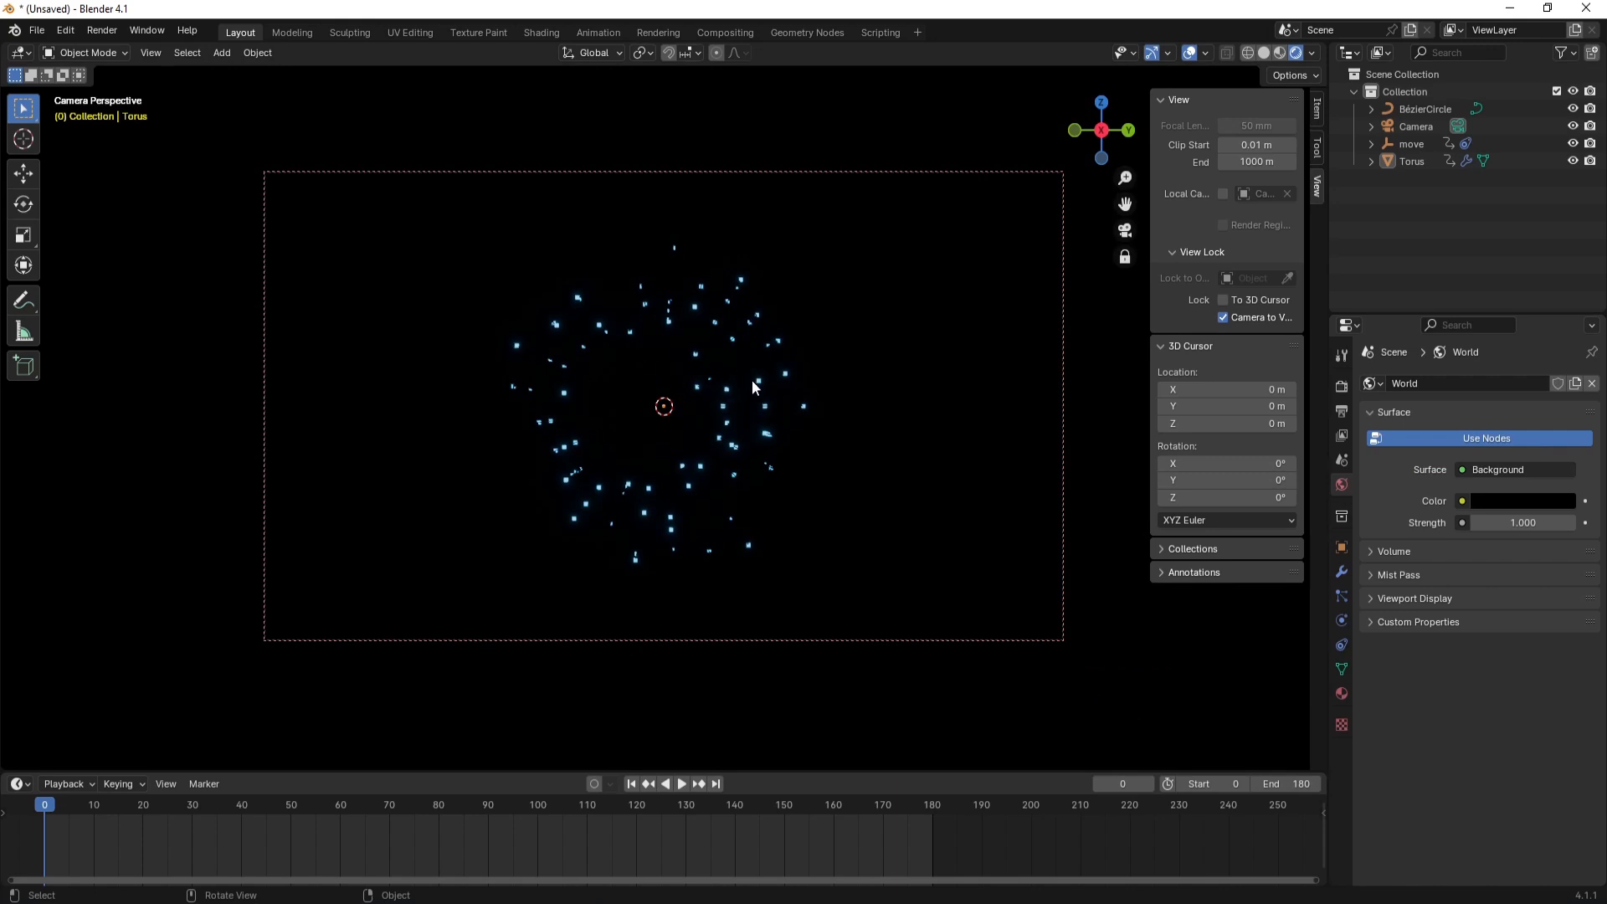
- Play the animation briefly to review the glowing cubes, and return to frame 0
click(682, 784)
click(682, 783)
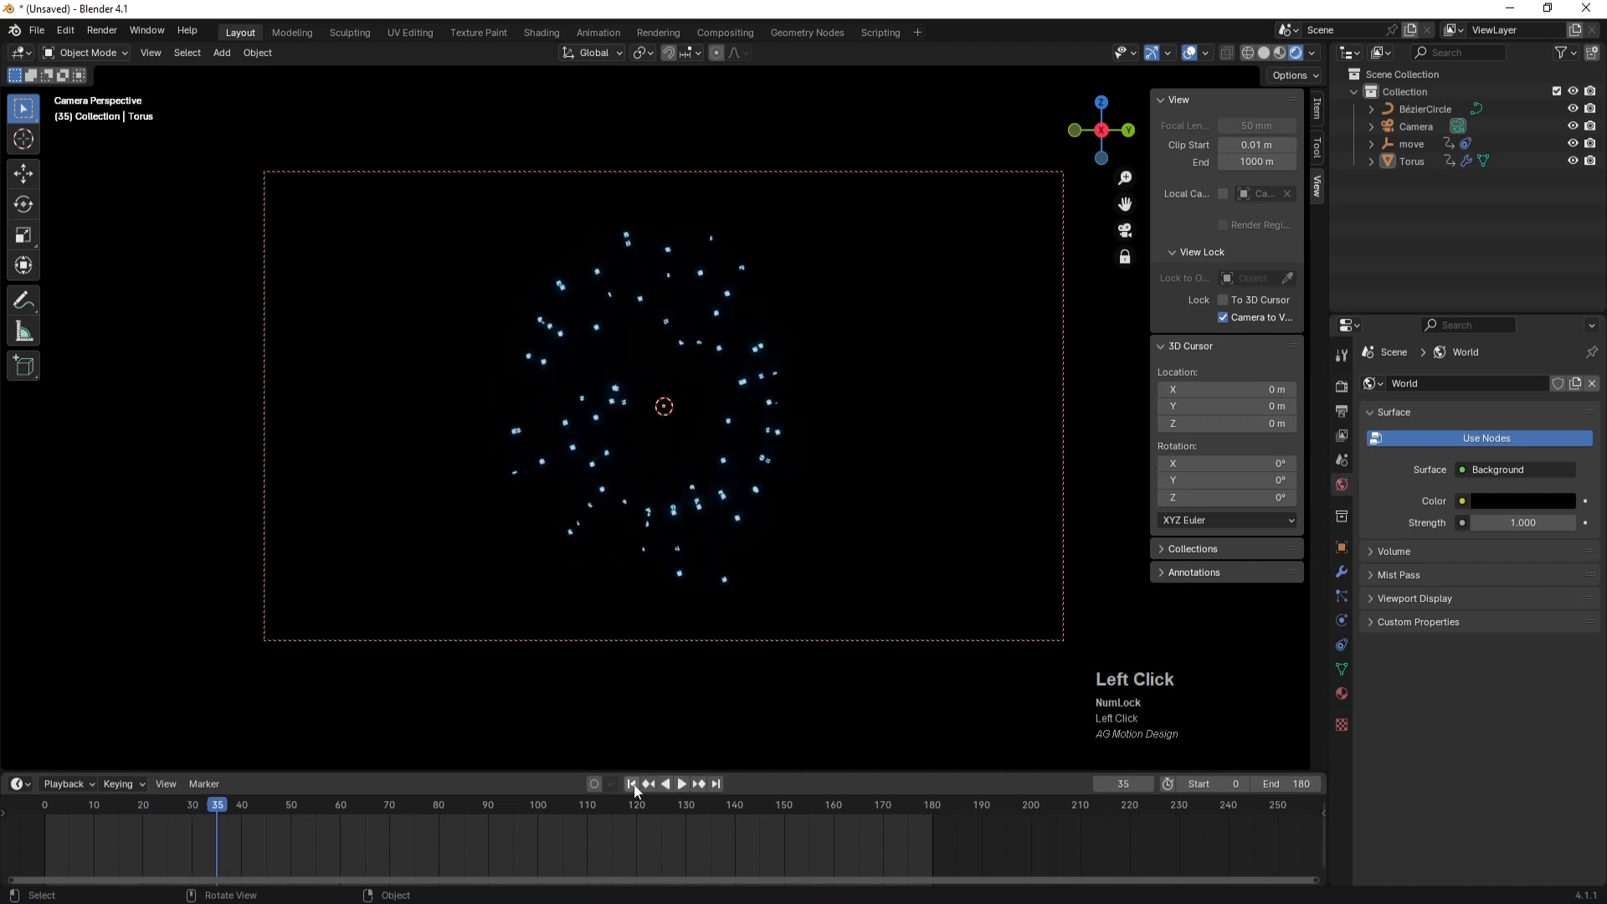
click(632, 784)
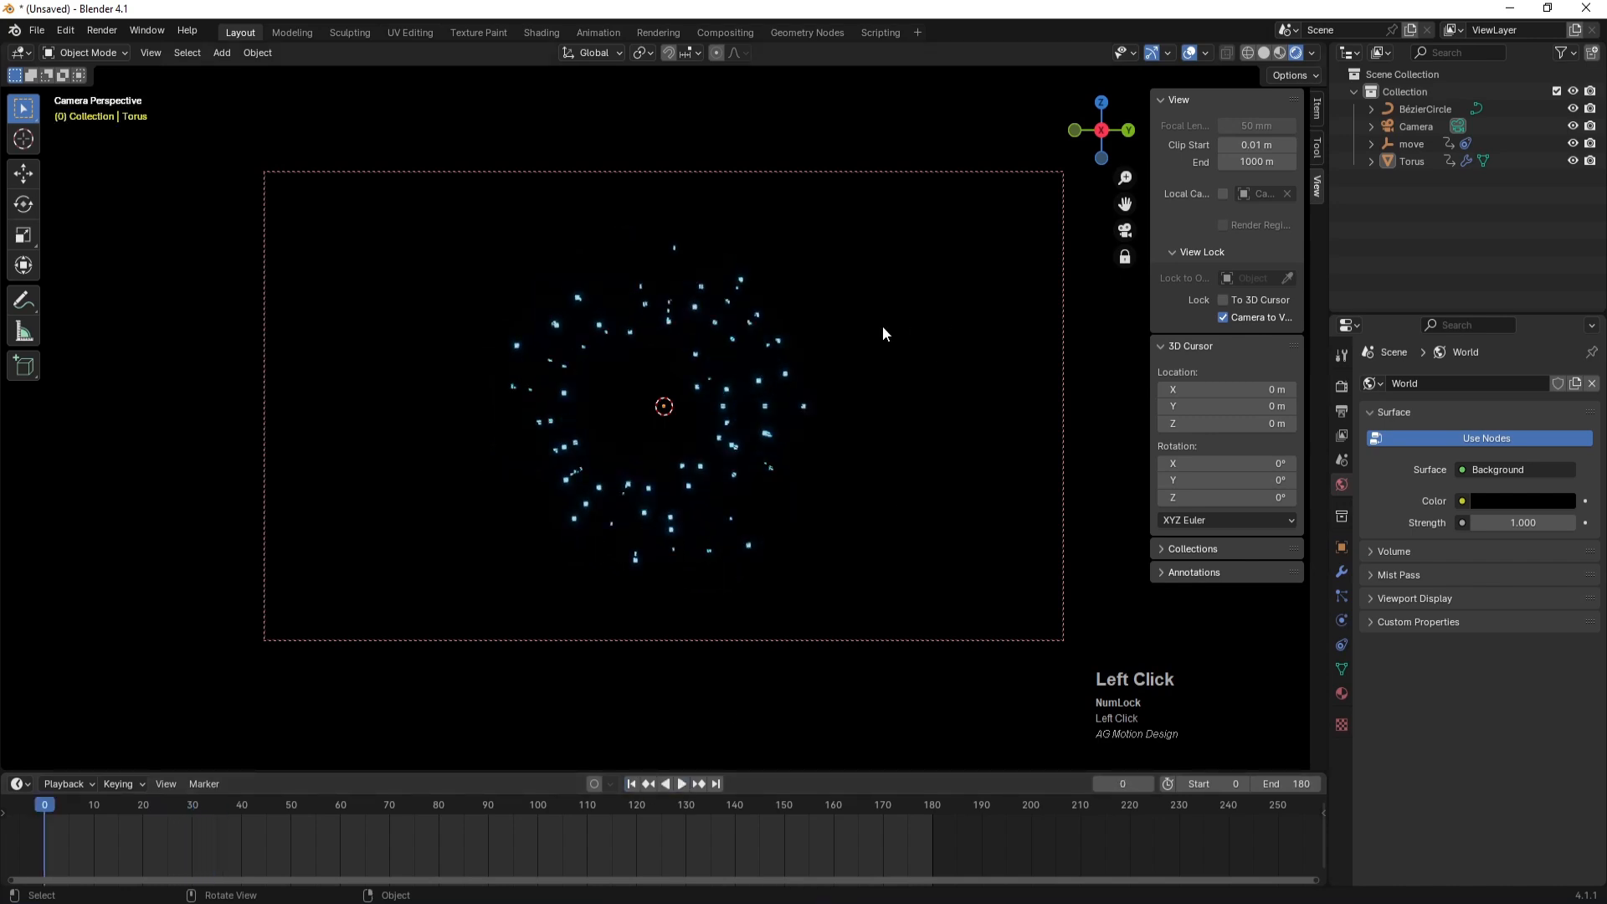
- Add two point lights at the world origin, inside the torus
key(shift+a)
mouse_move(812, 301)
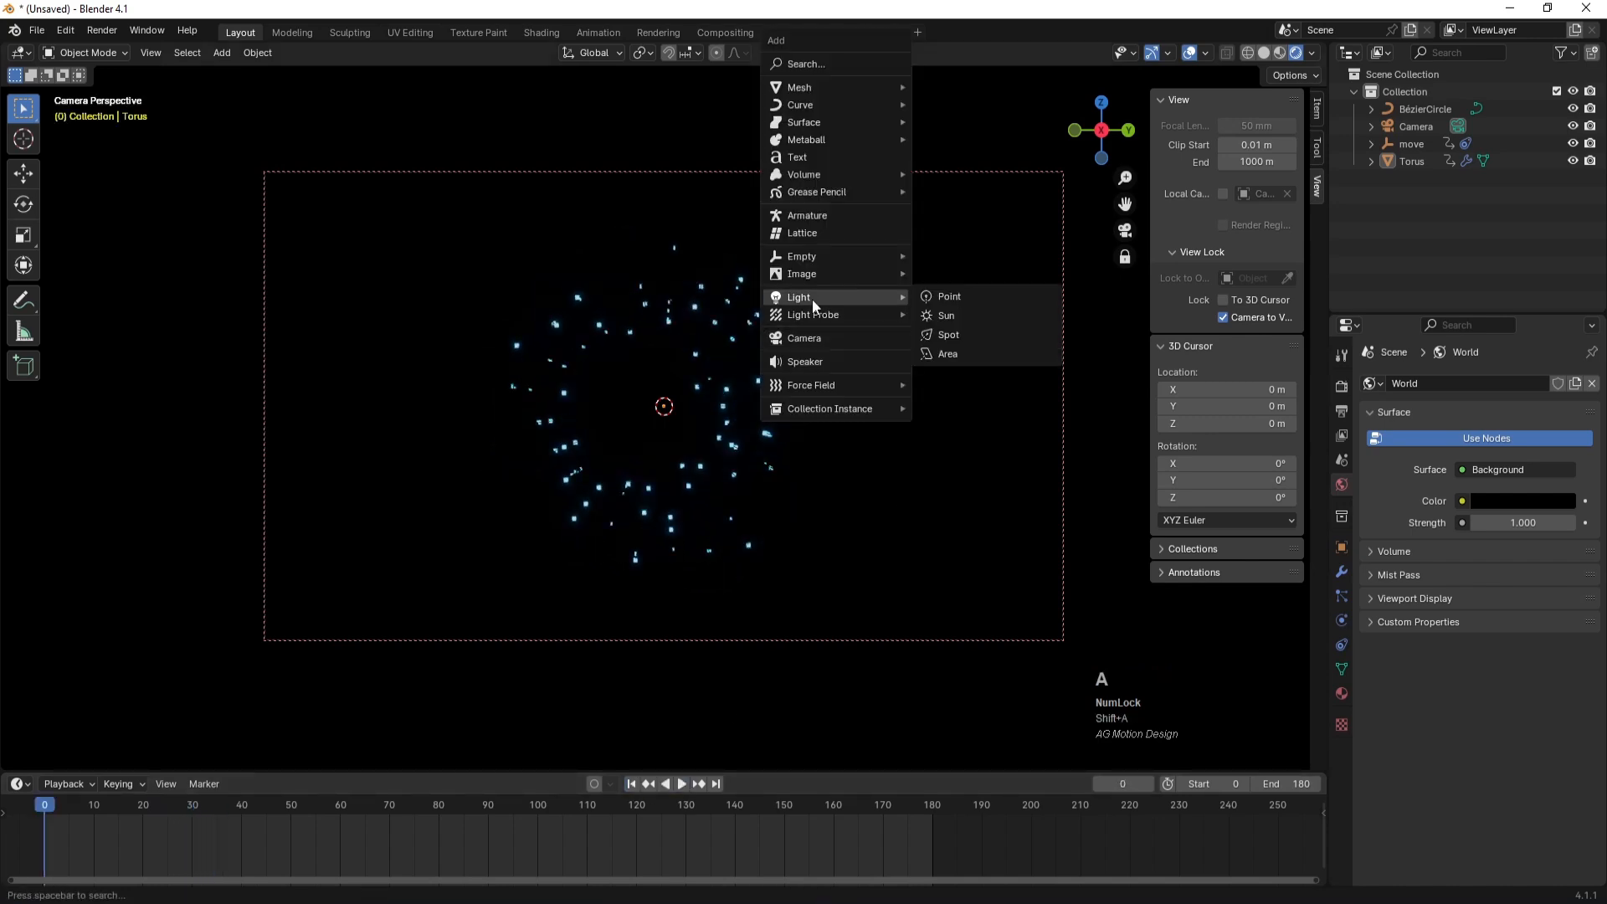
click(973, 299)
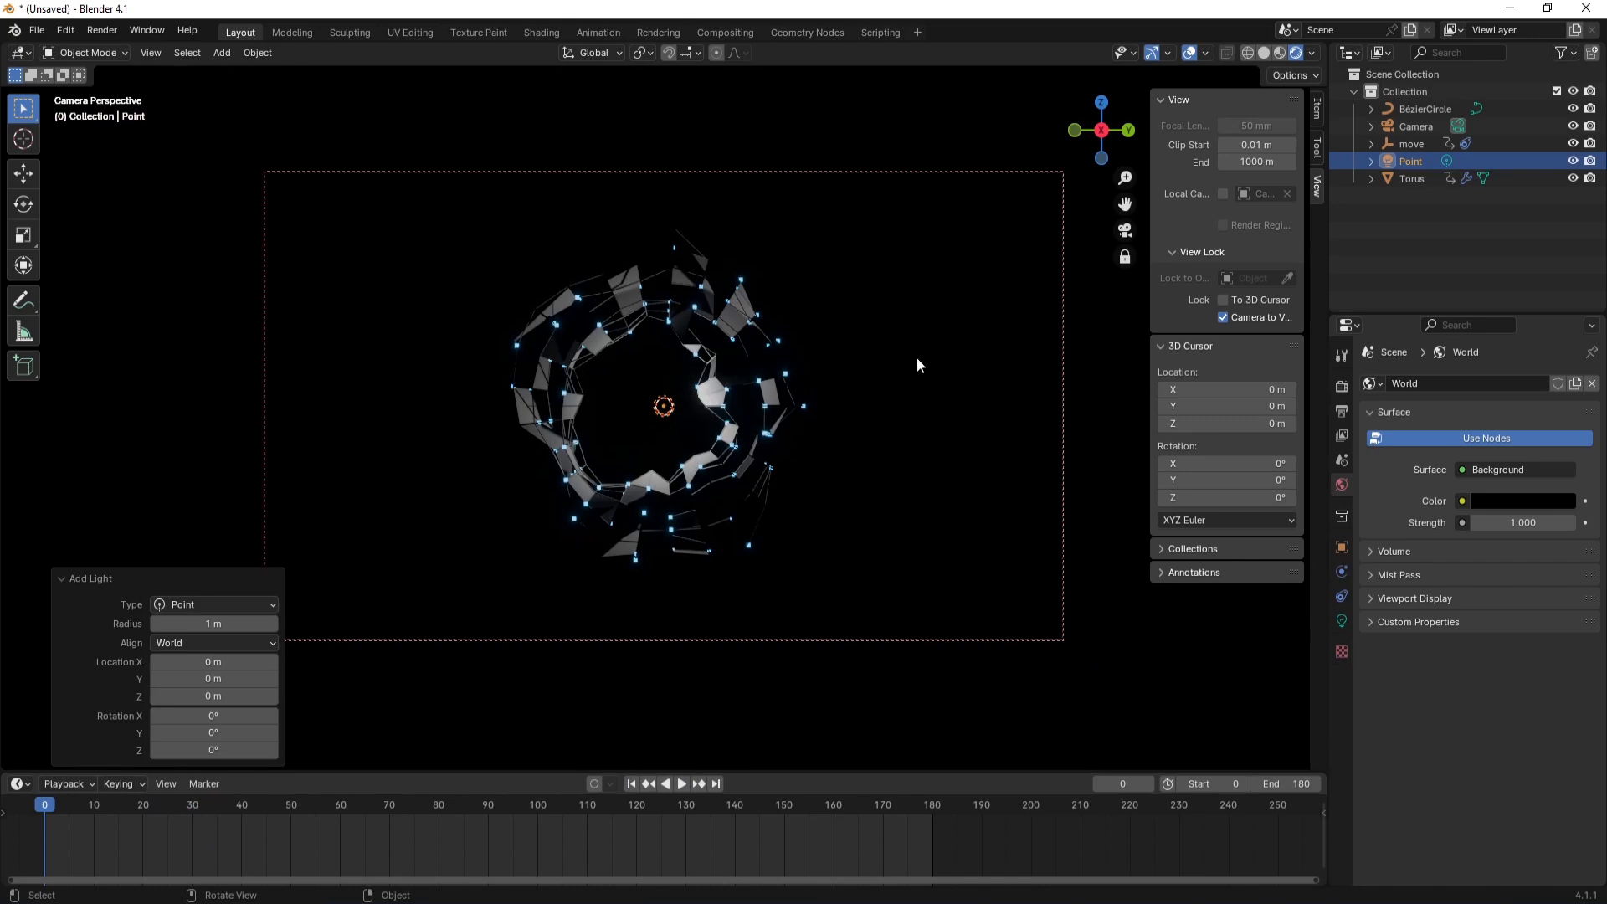
key(shift+a)
mouse_move(917, 358)
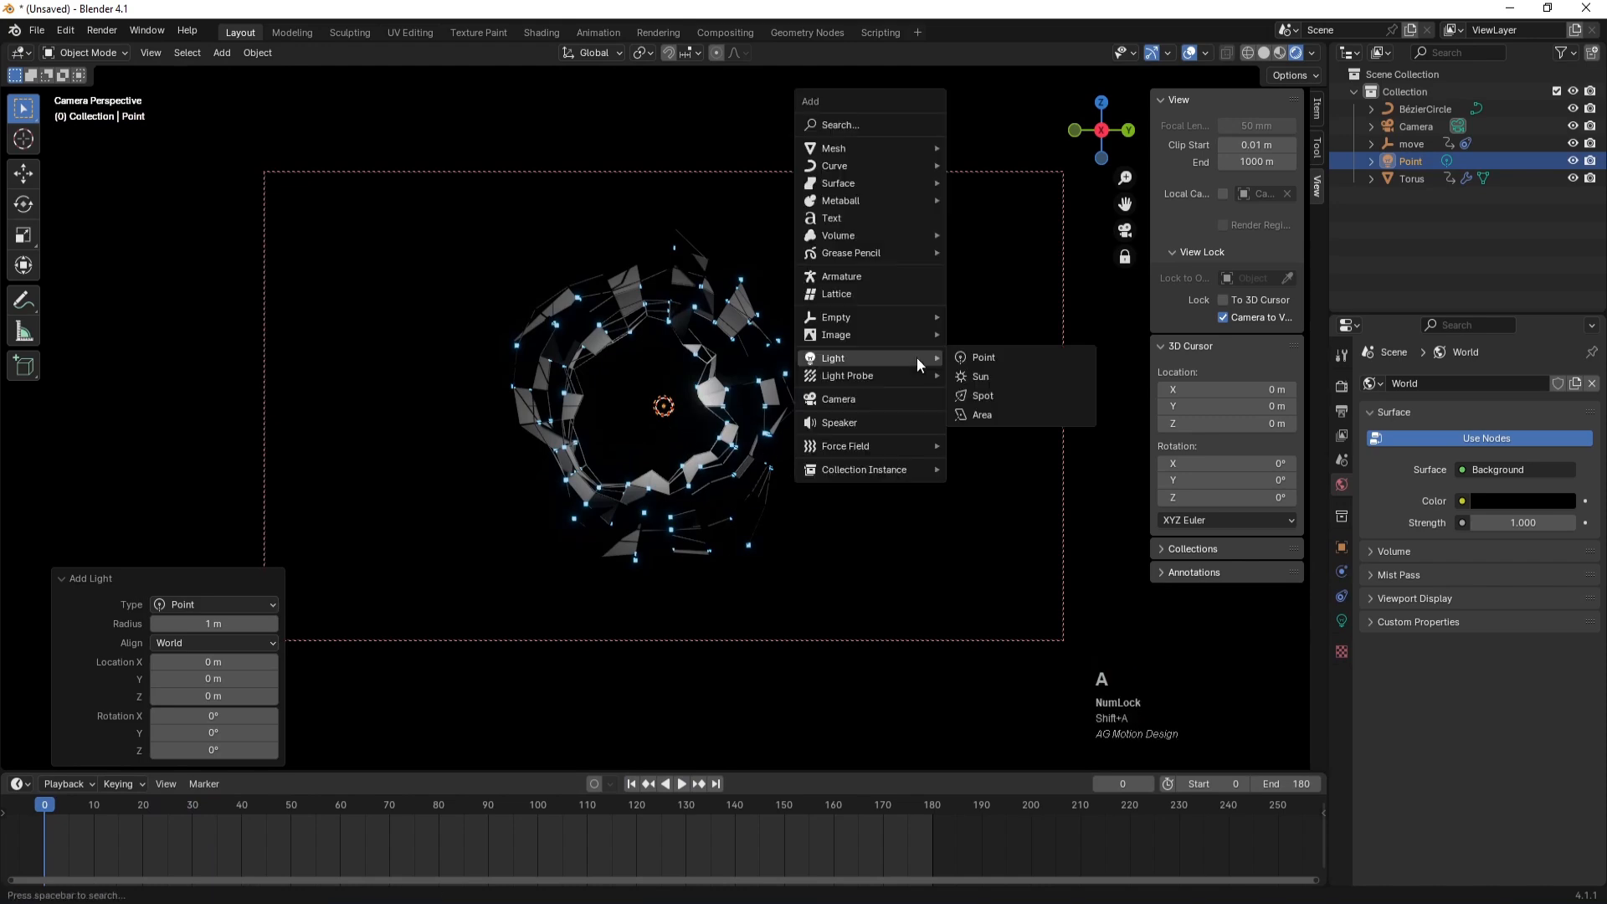
click(978, 362)
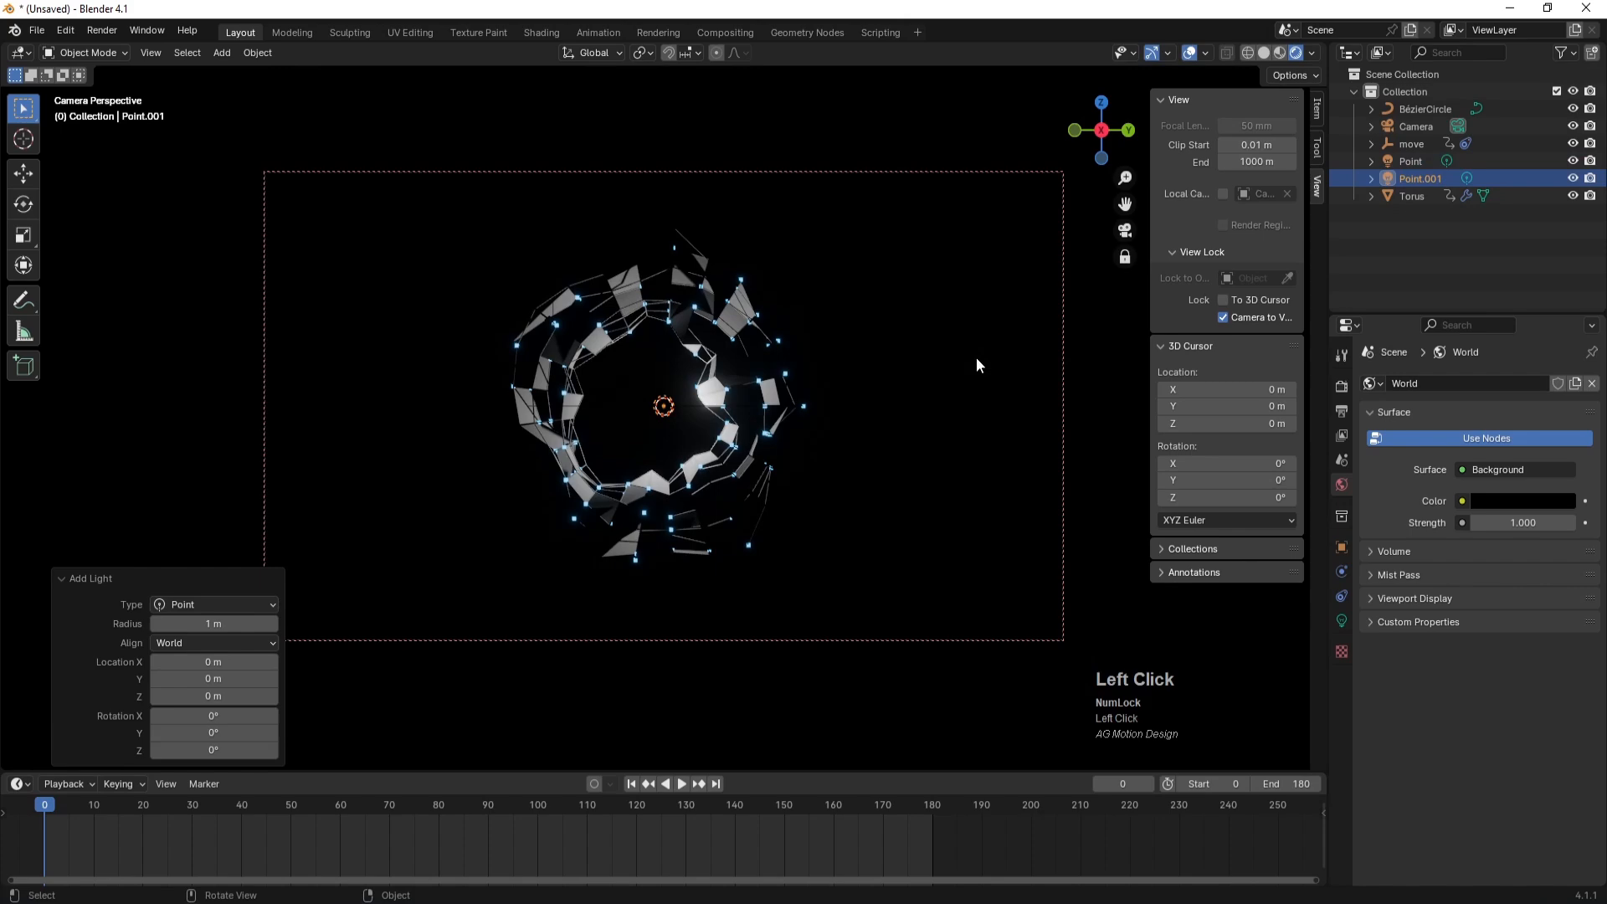
- From the top view, move the second light about 1.56 m in X and -2.87 m in Y, and duplicate it about 5.59 m along Y
key(KP_7)
key(g)
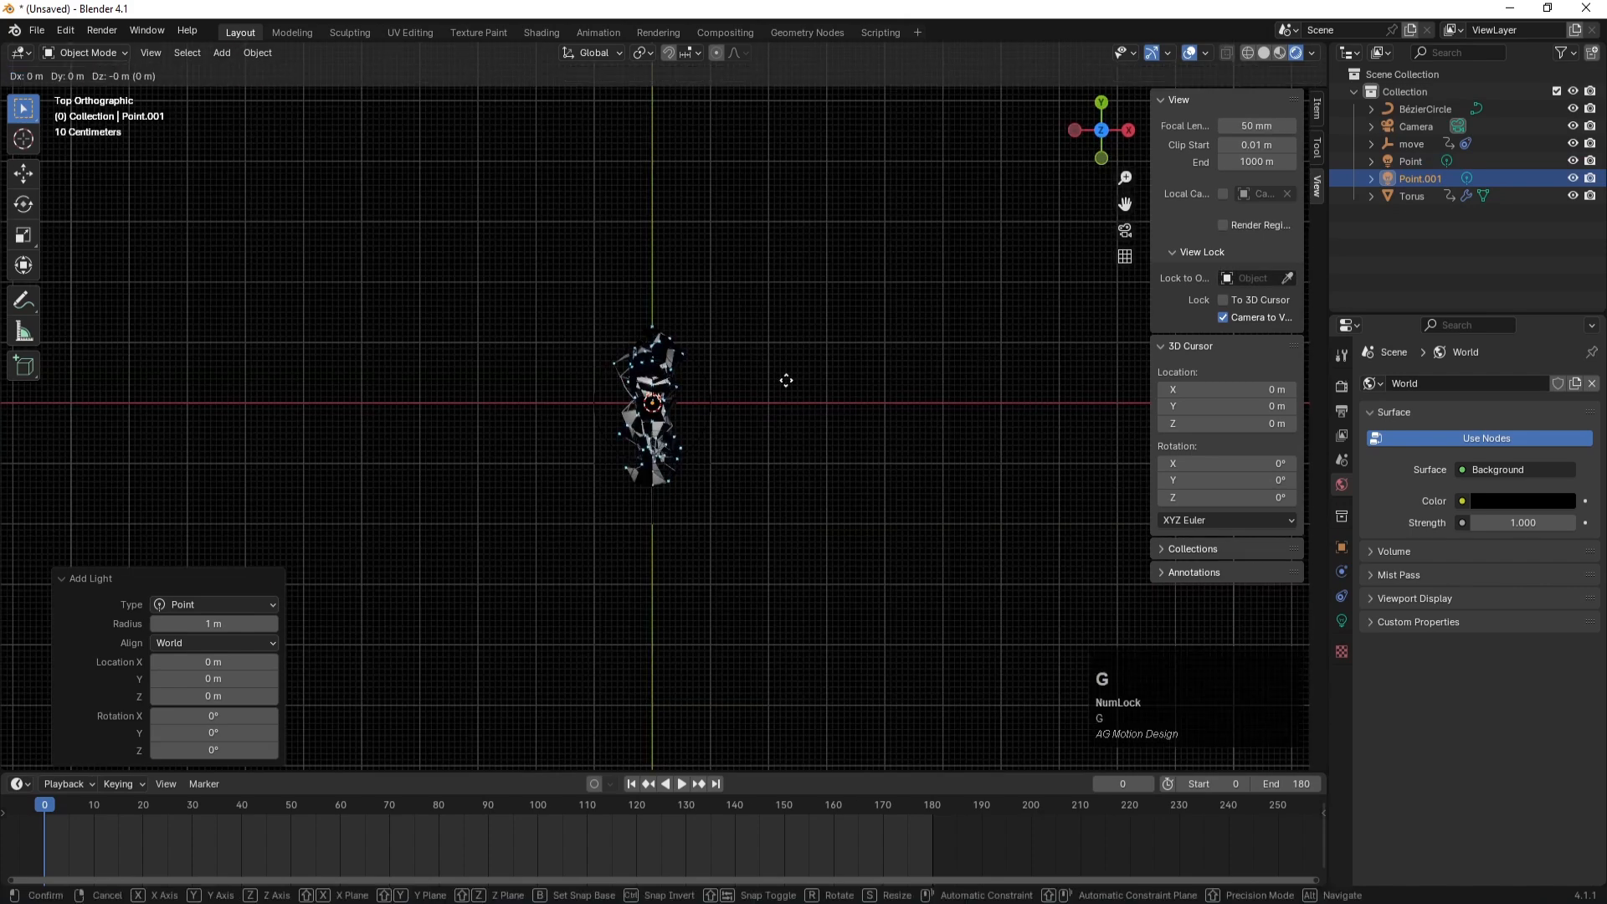
click(873, 554)
key(shift+d)
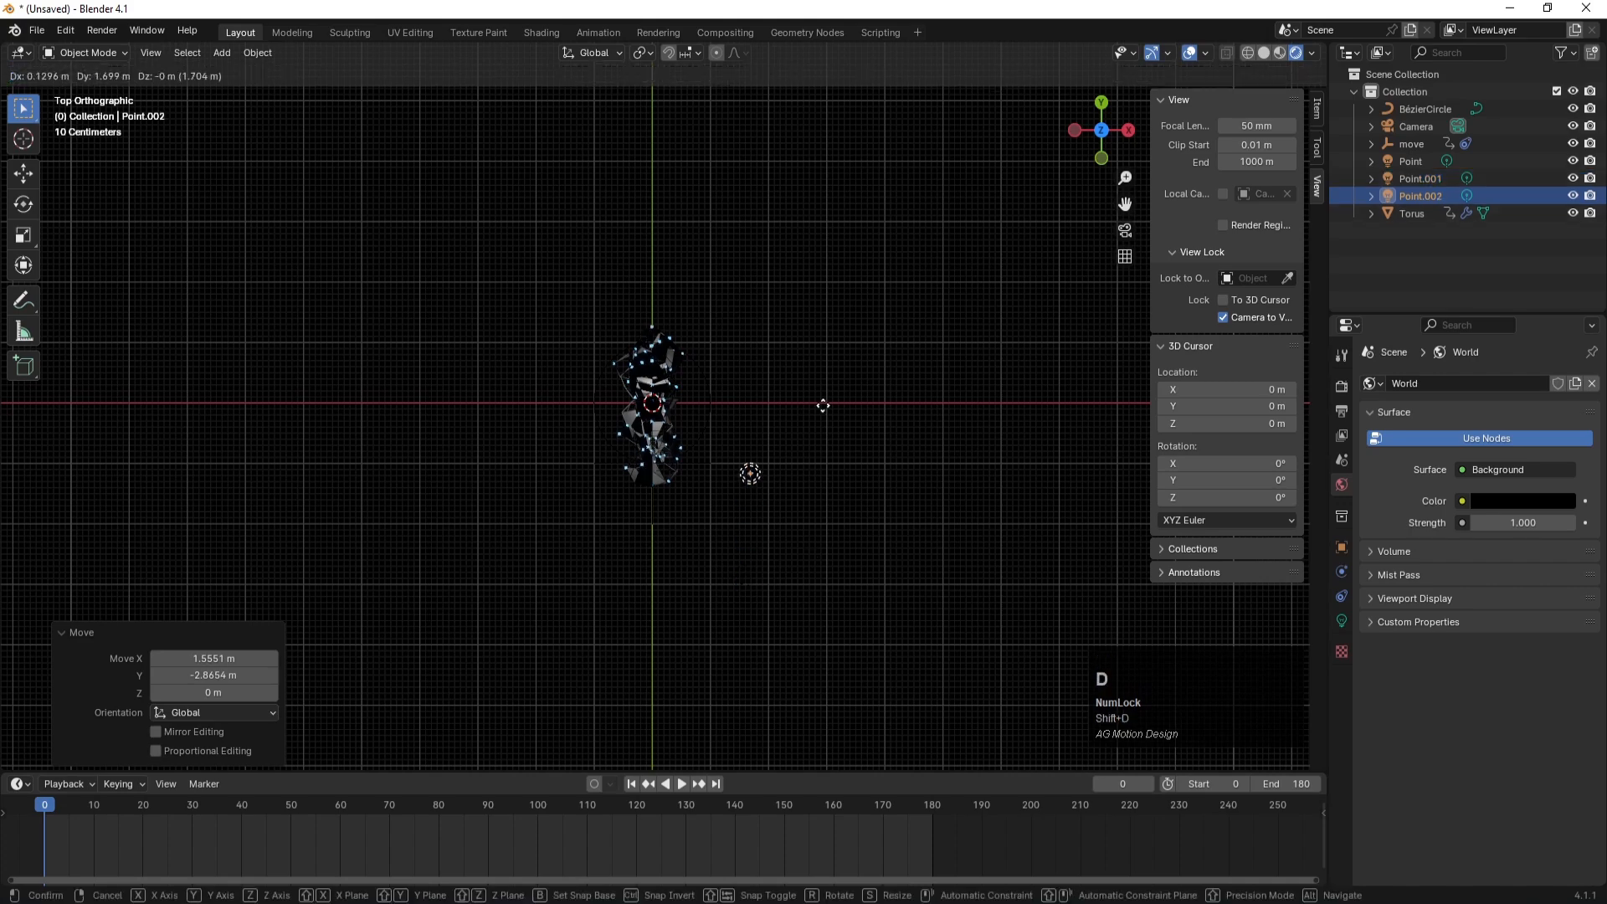
click(820, 221)
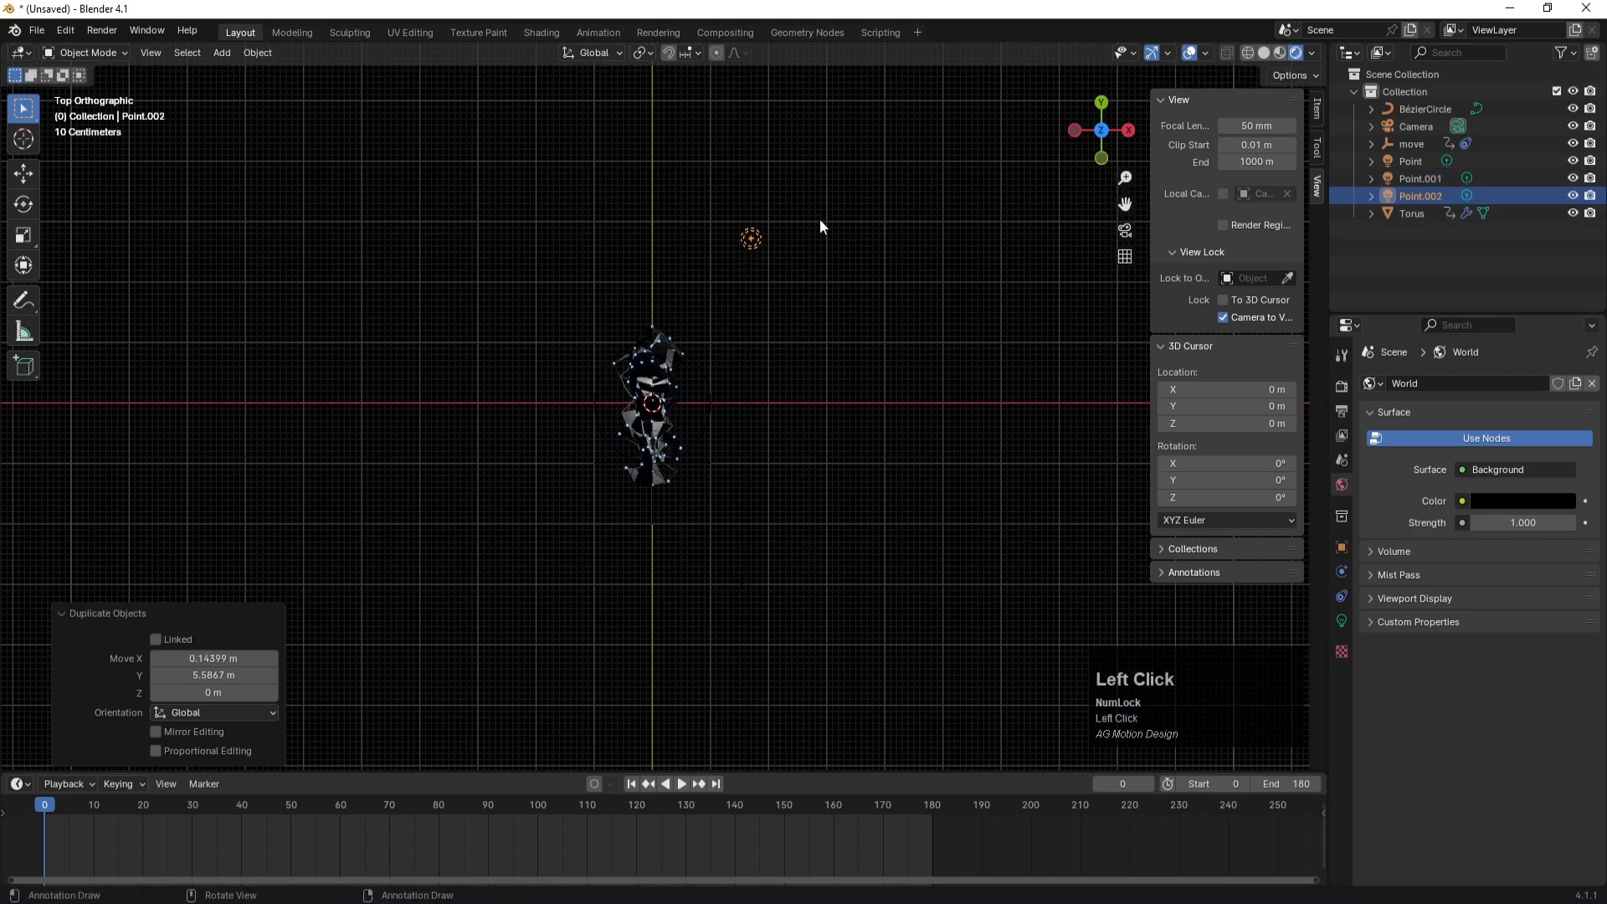
- Switch to the camera view and select the third point light, Point.002
key(KP_0)
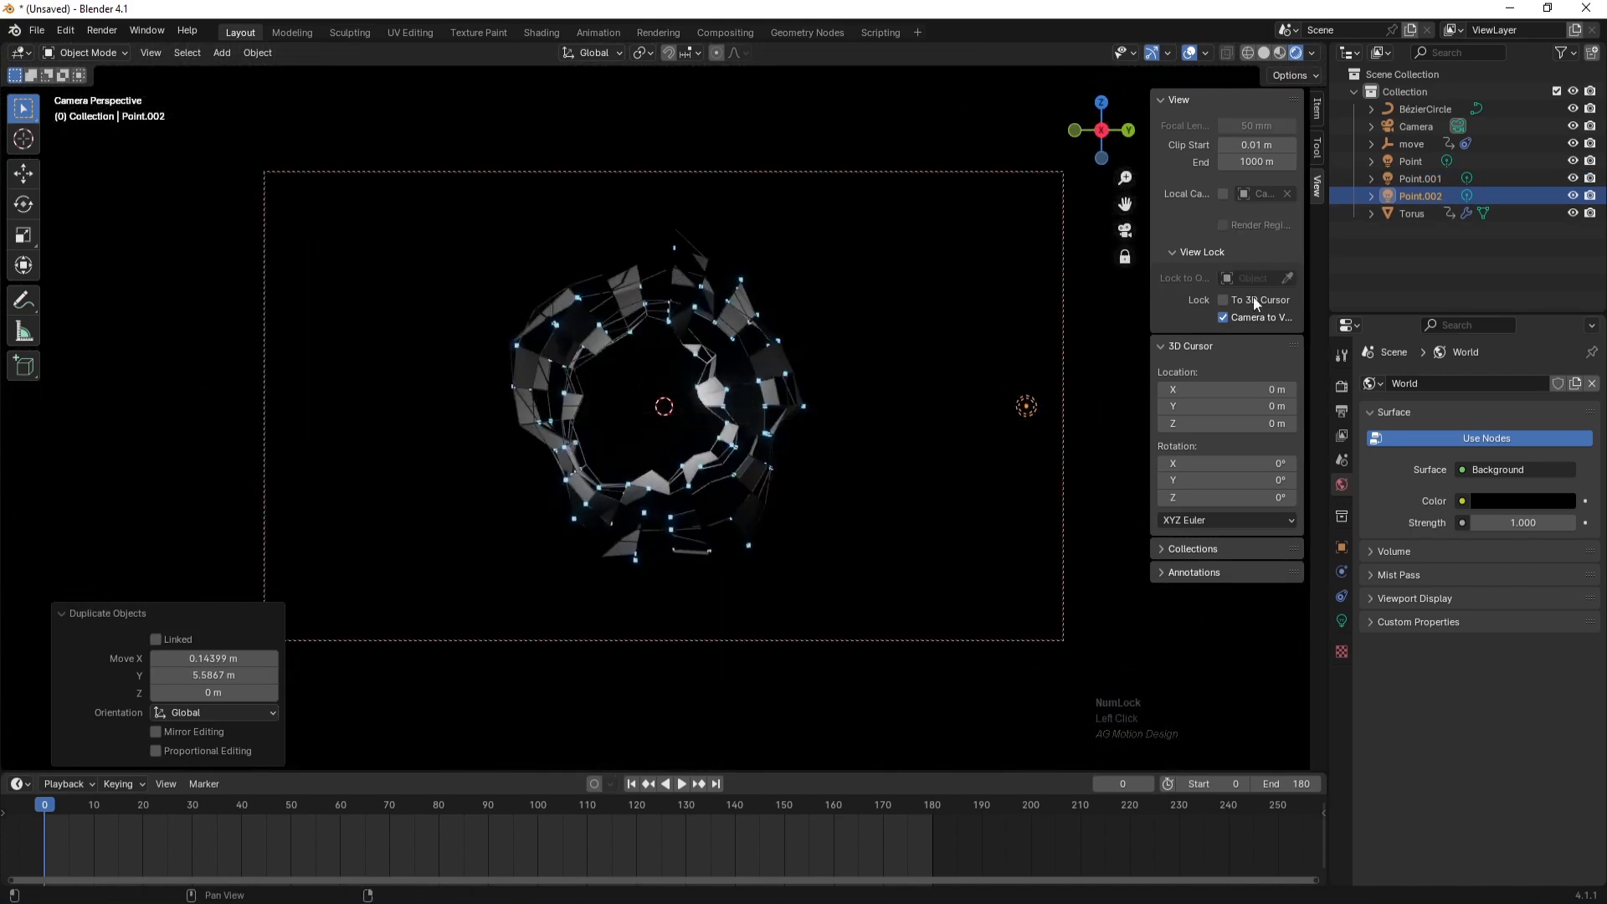
click(1408, 196)
click(1498, 499)
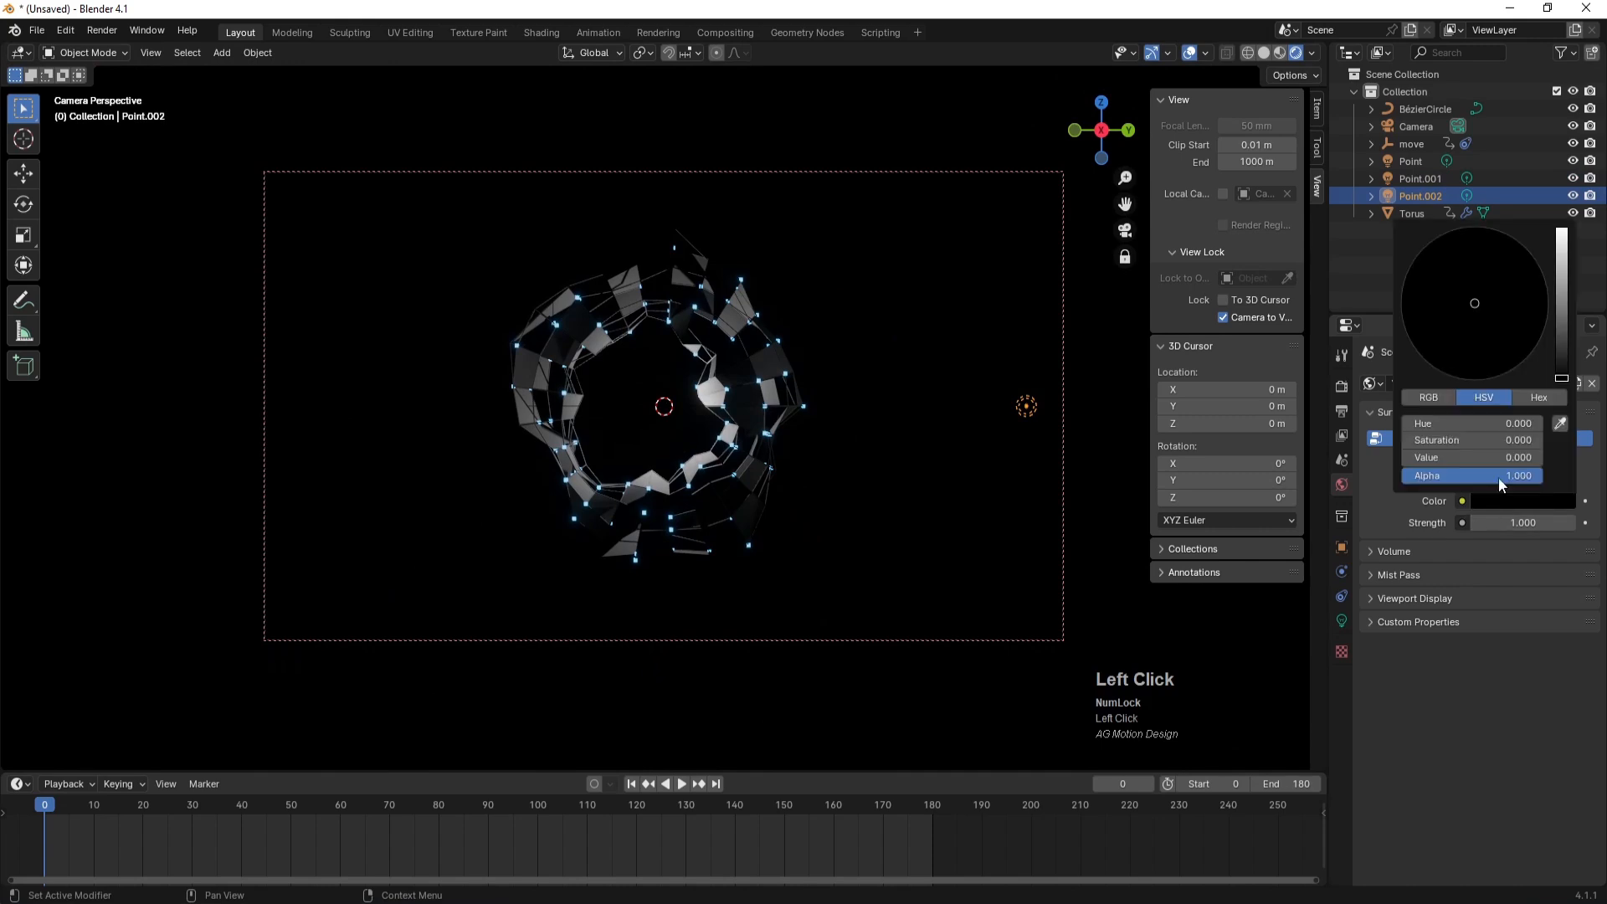
mouse_move(1560, 298)
mouse_down()
mouse_move(1560, 251)
mouse_move(1561, 300)
mouse_up()
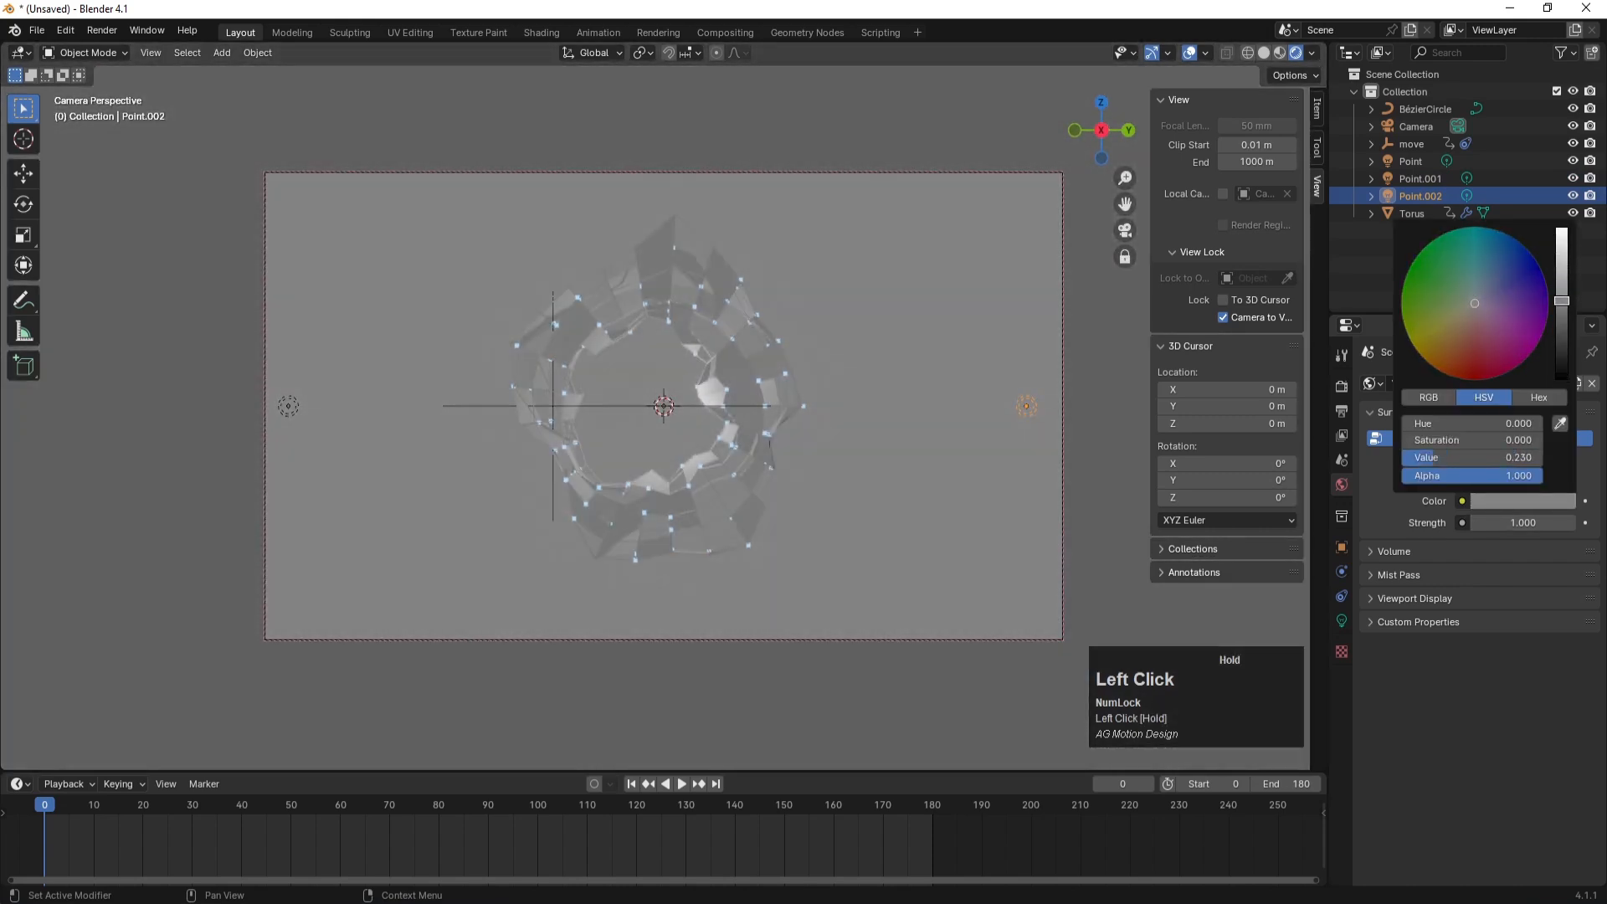
key(ctrl+z)
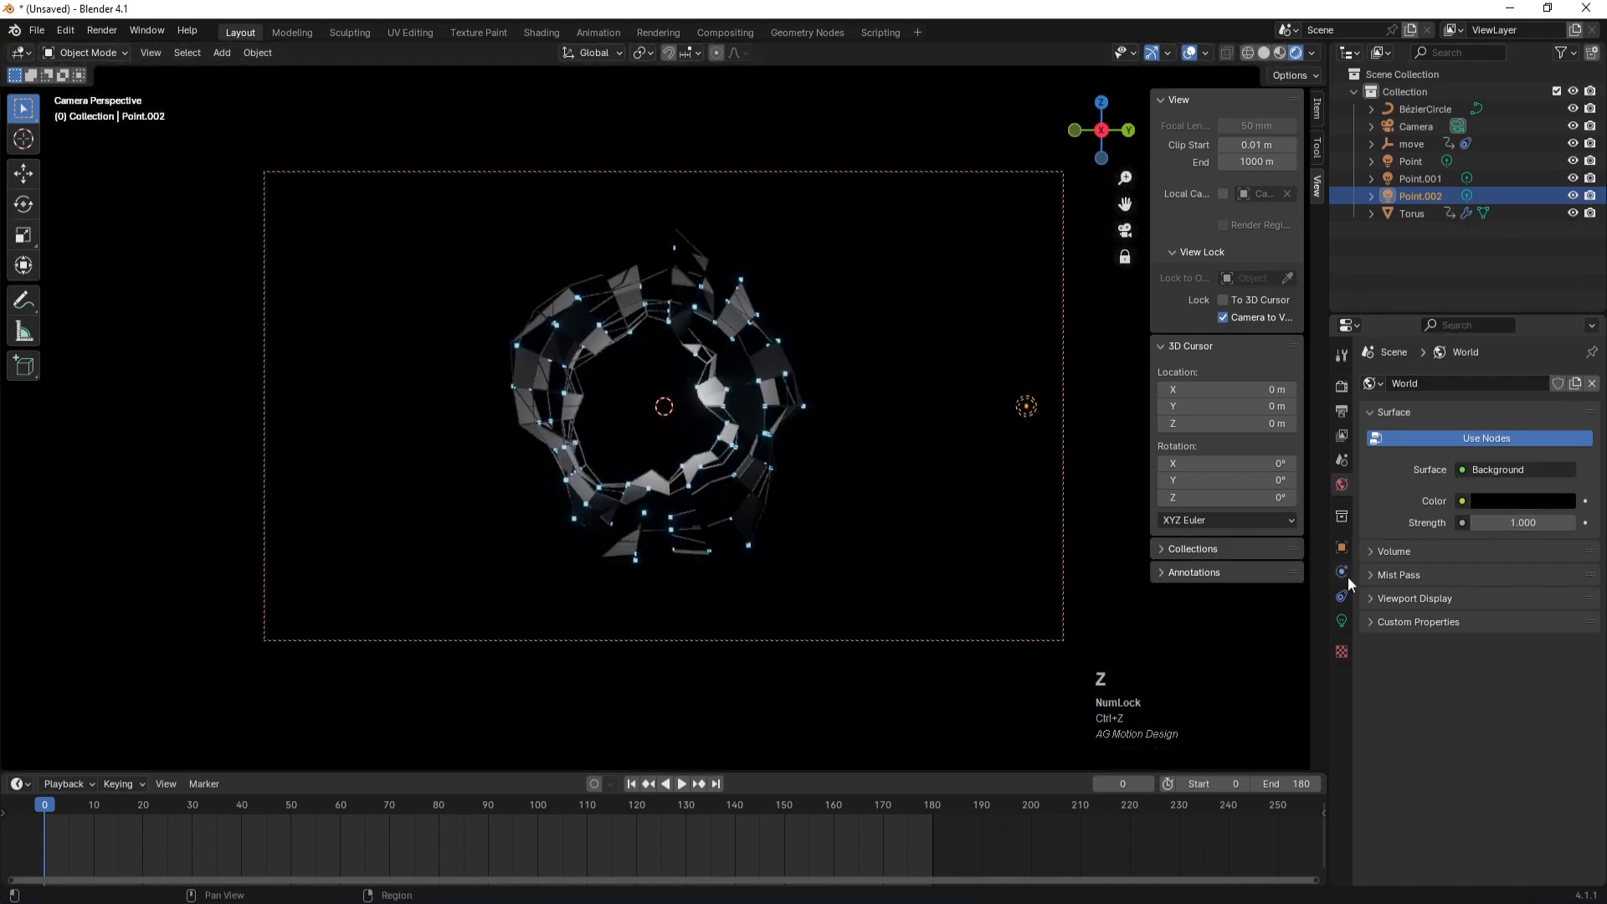
- Give the Point.002 light a saturated cyan-blue color and set its power to 100 W
click(1413, 269)
click(1420, 196)
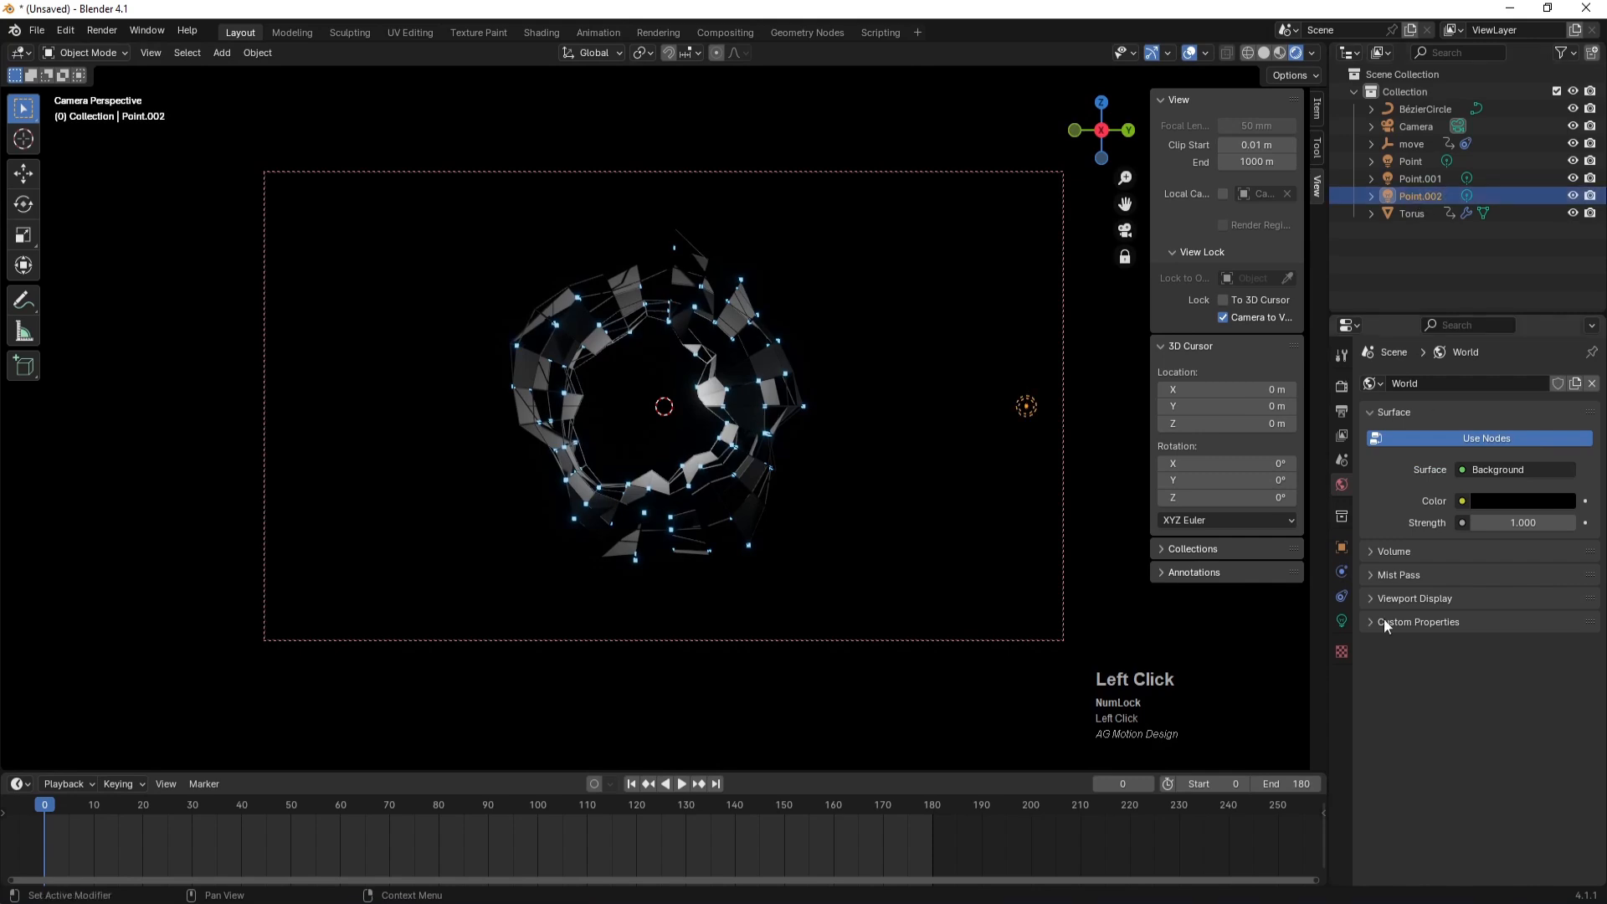
click(1342, 621)
click(1511, 484)
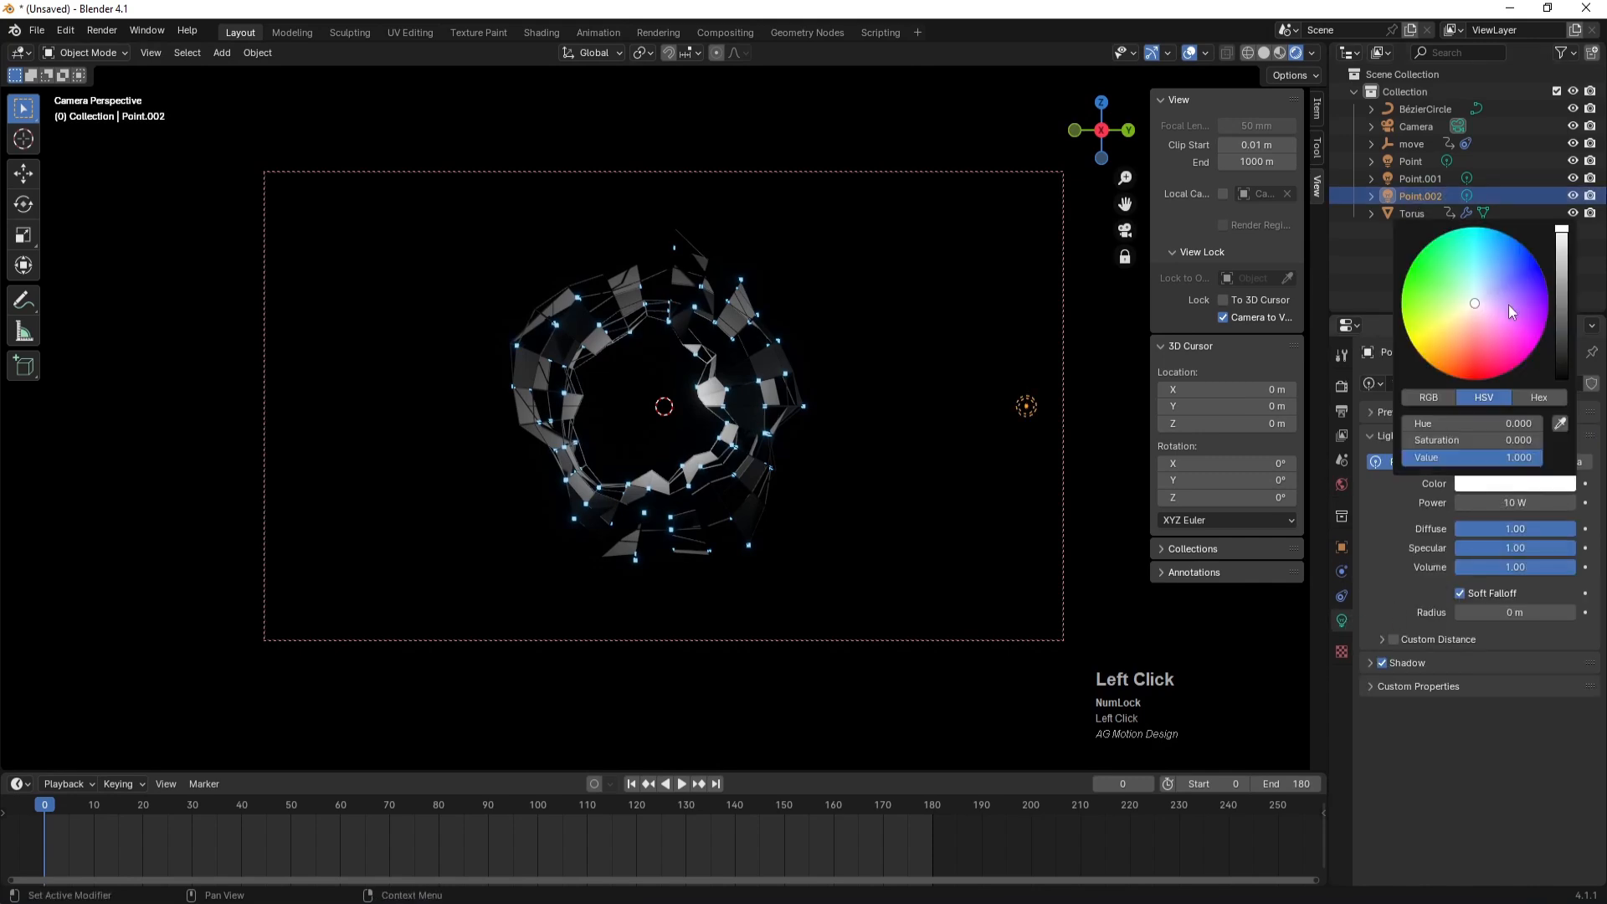
click(1505, 503)
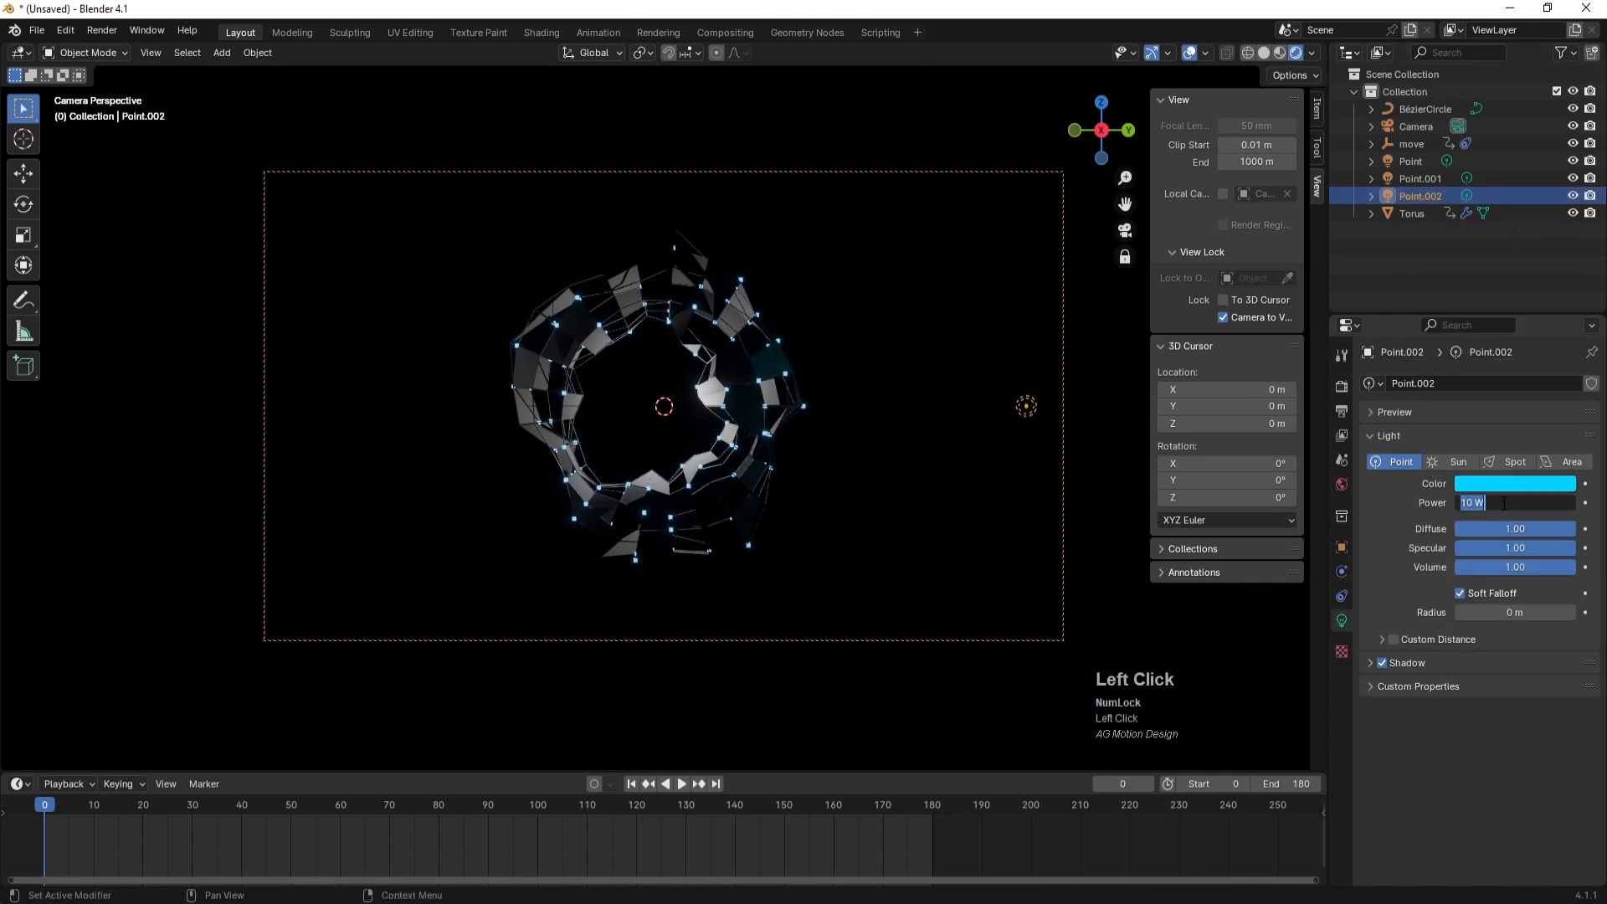
text(100)
key(Return)
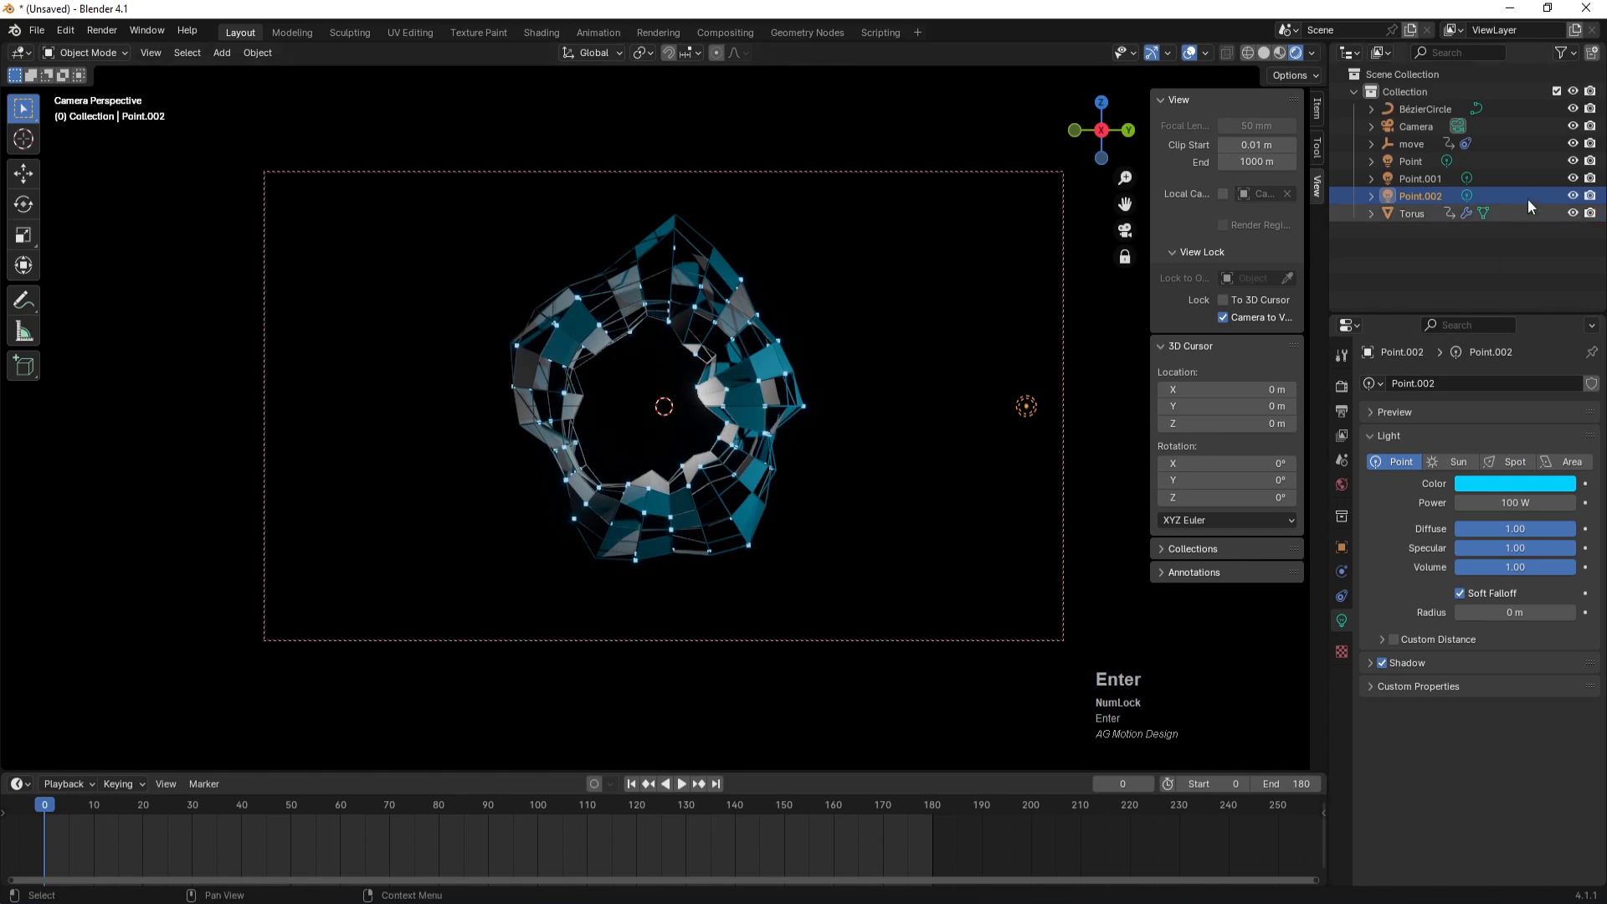
- Give the Point.001 light a saturated red-orange color and set its power to 100 W
click(1452, 179)
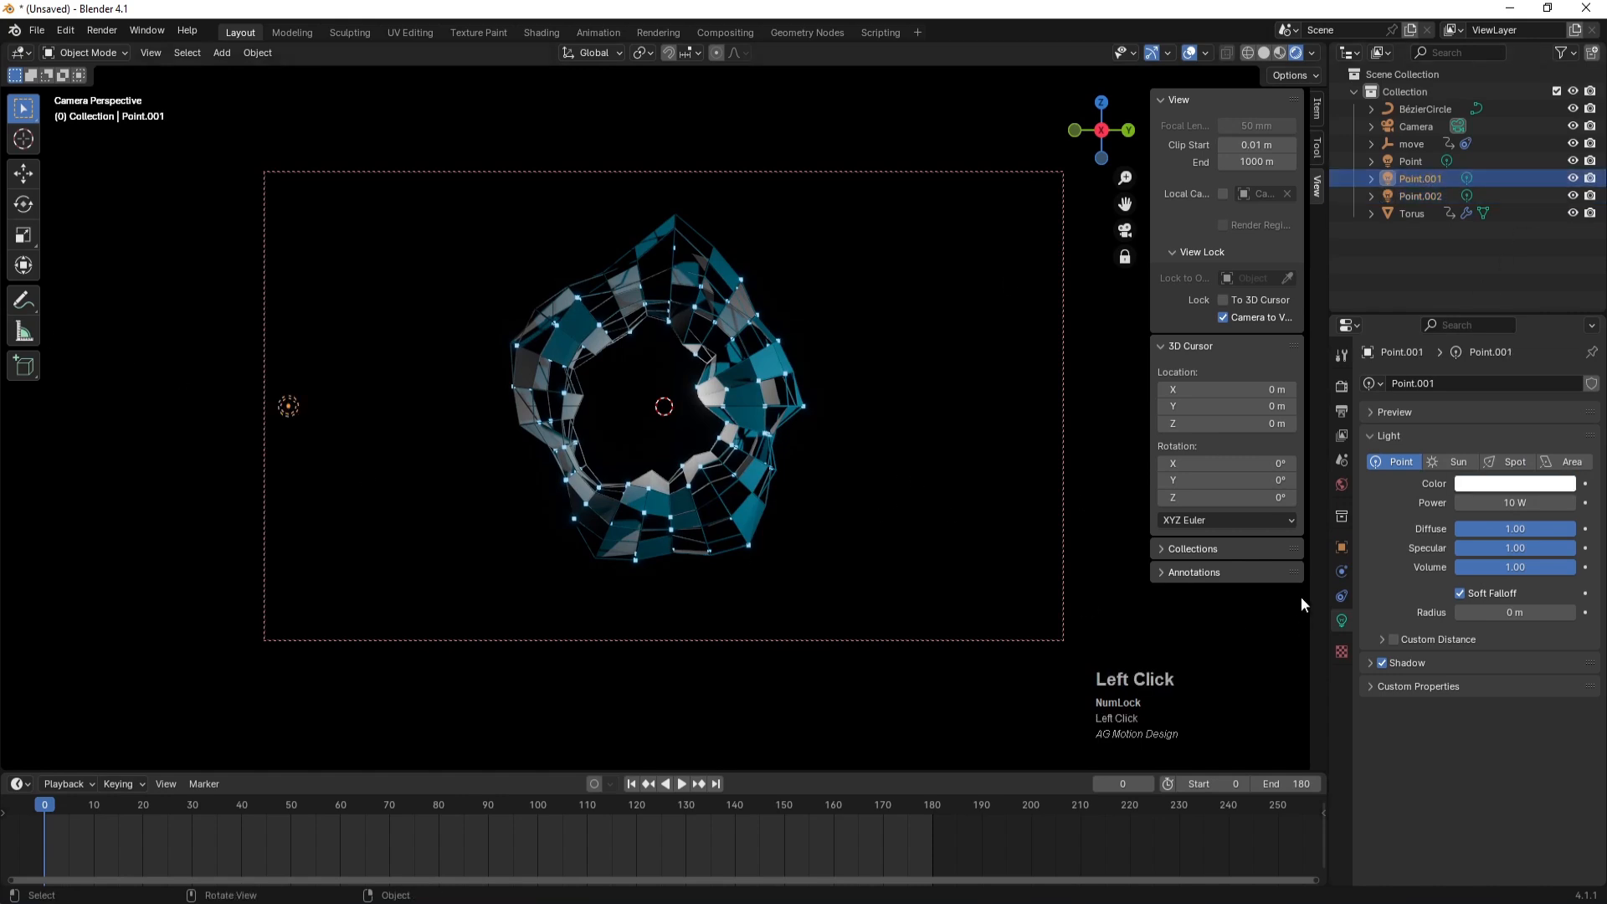
click(1498, 484)
drag(1476, 338, 1464, 378)
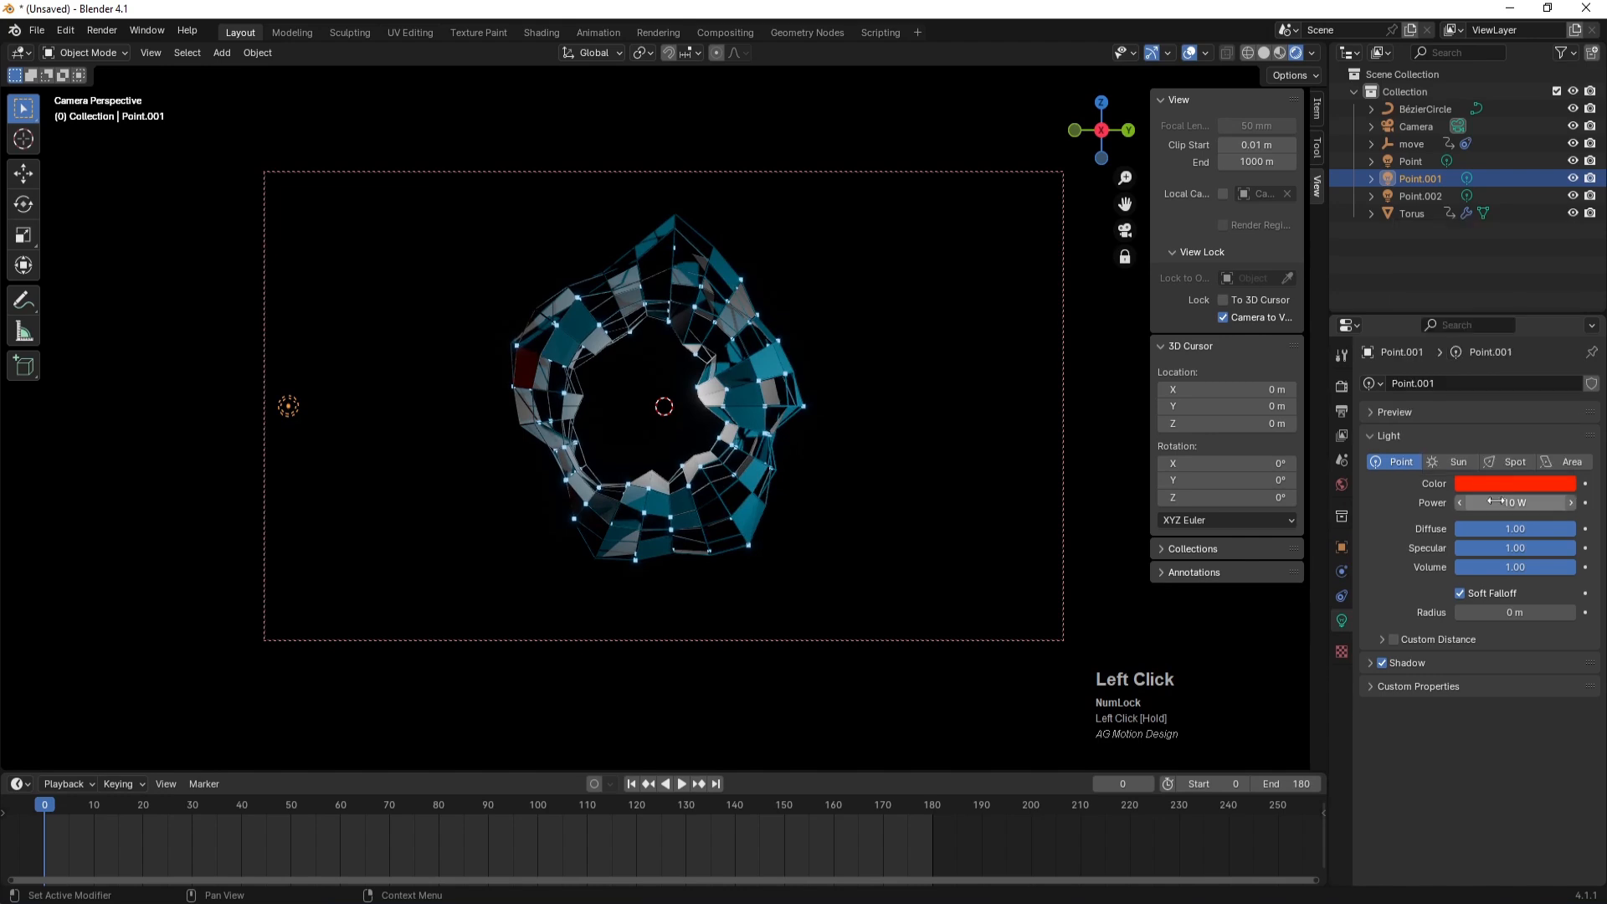
click(1499, 503)
text(1000)
key(Return)
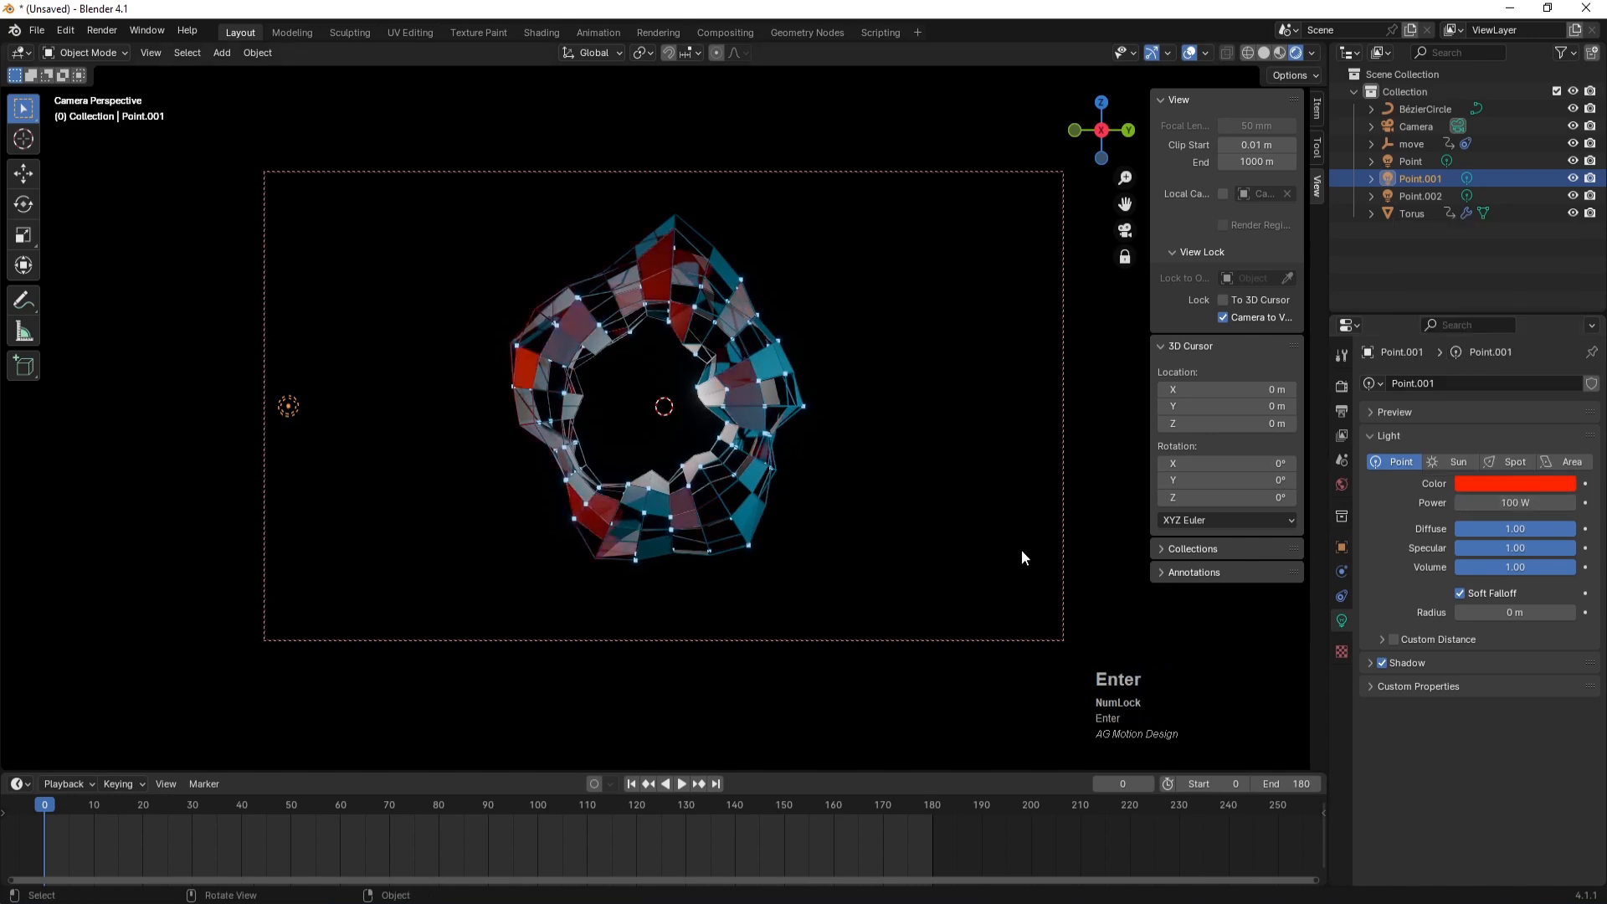
- Play the animation briefly to review the red and cyan side lighting, and return to frame 0
click(947, 488)
click(683, 783)
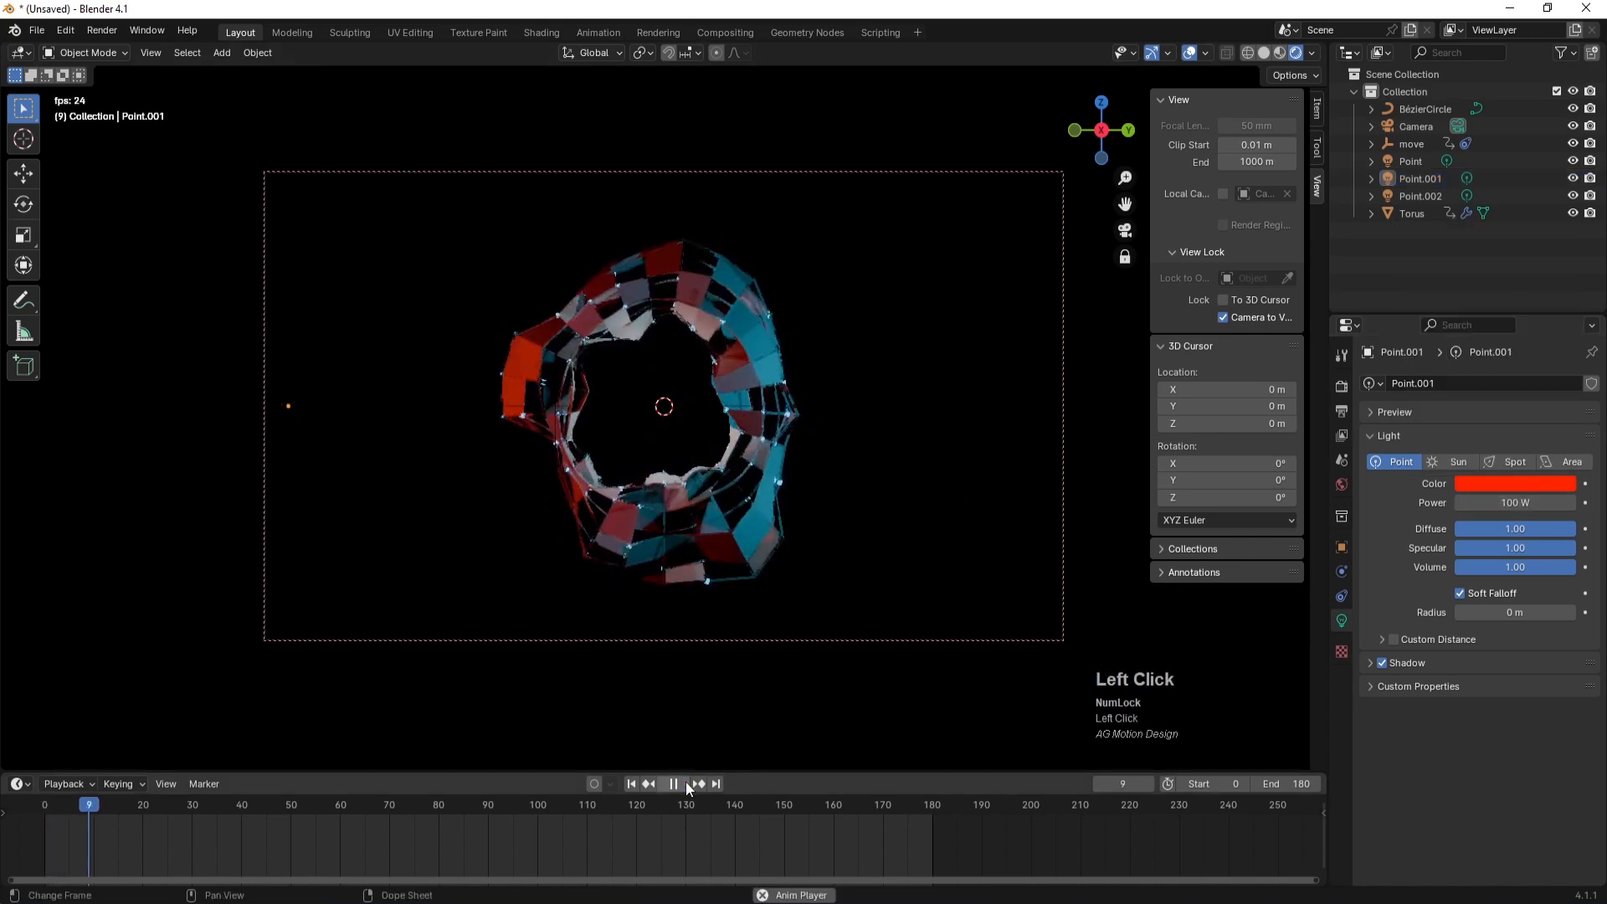
click(685, 784)
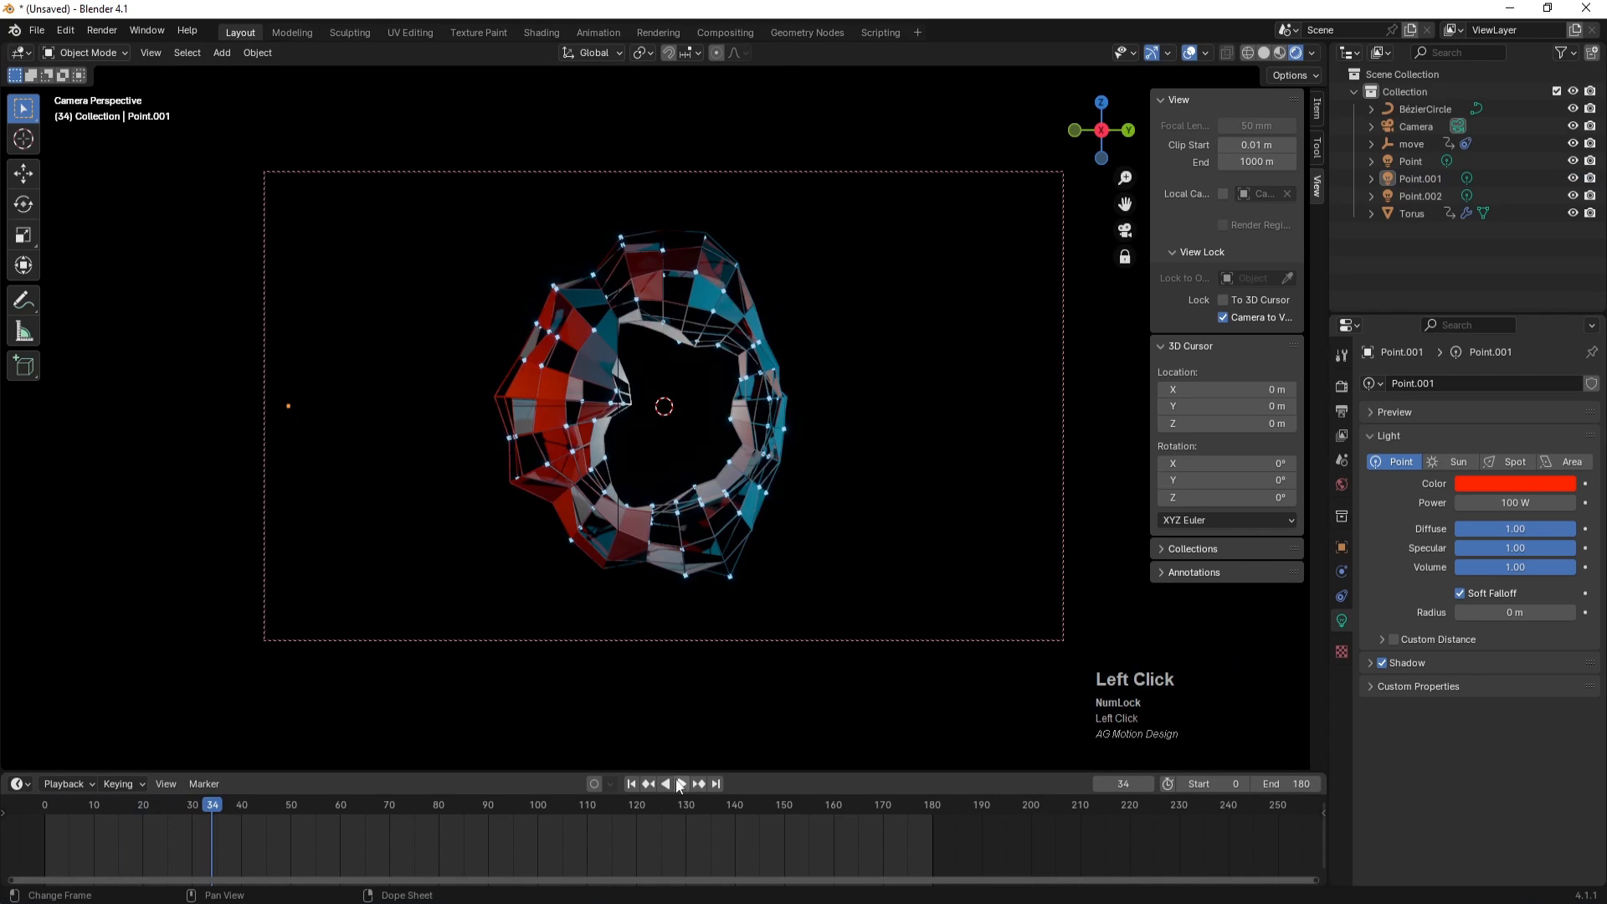
click(631, 783)
- Hide the central point light in the viewport and show it again to check its effect
click(1413, 163)
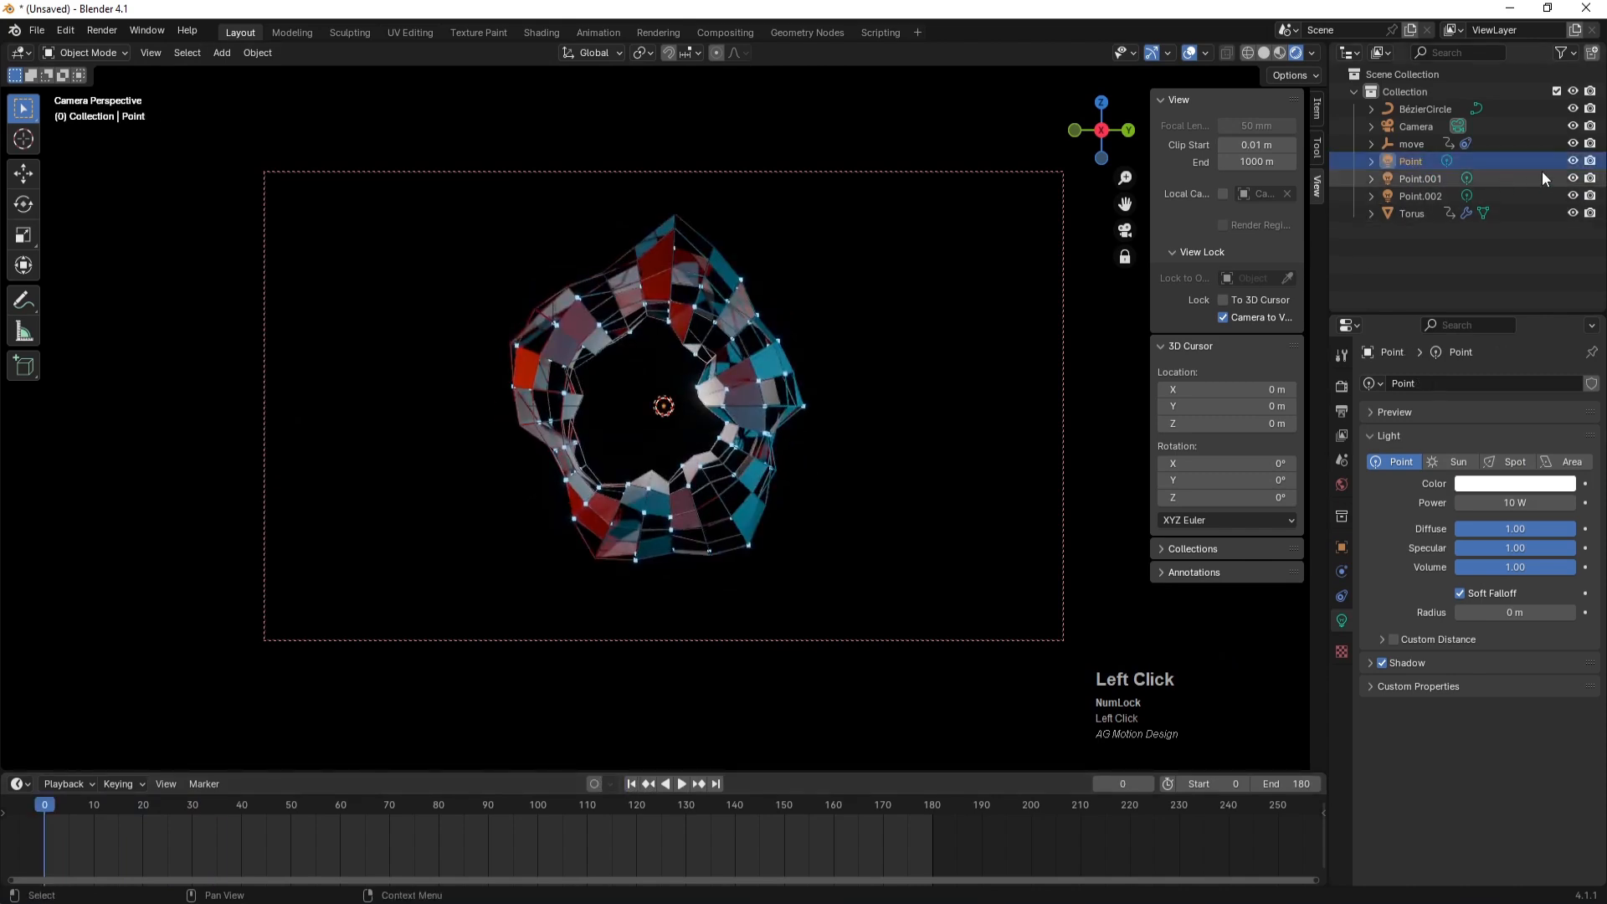
click(1572, 161)
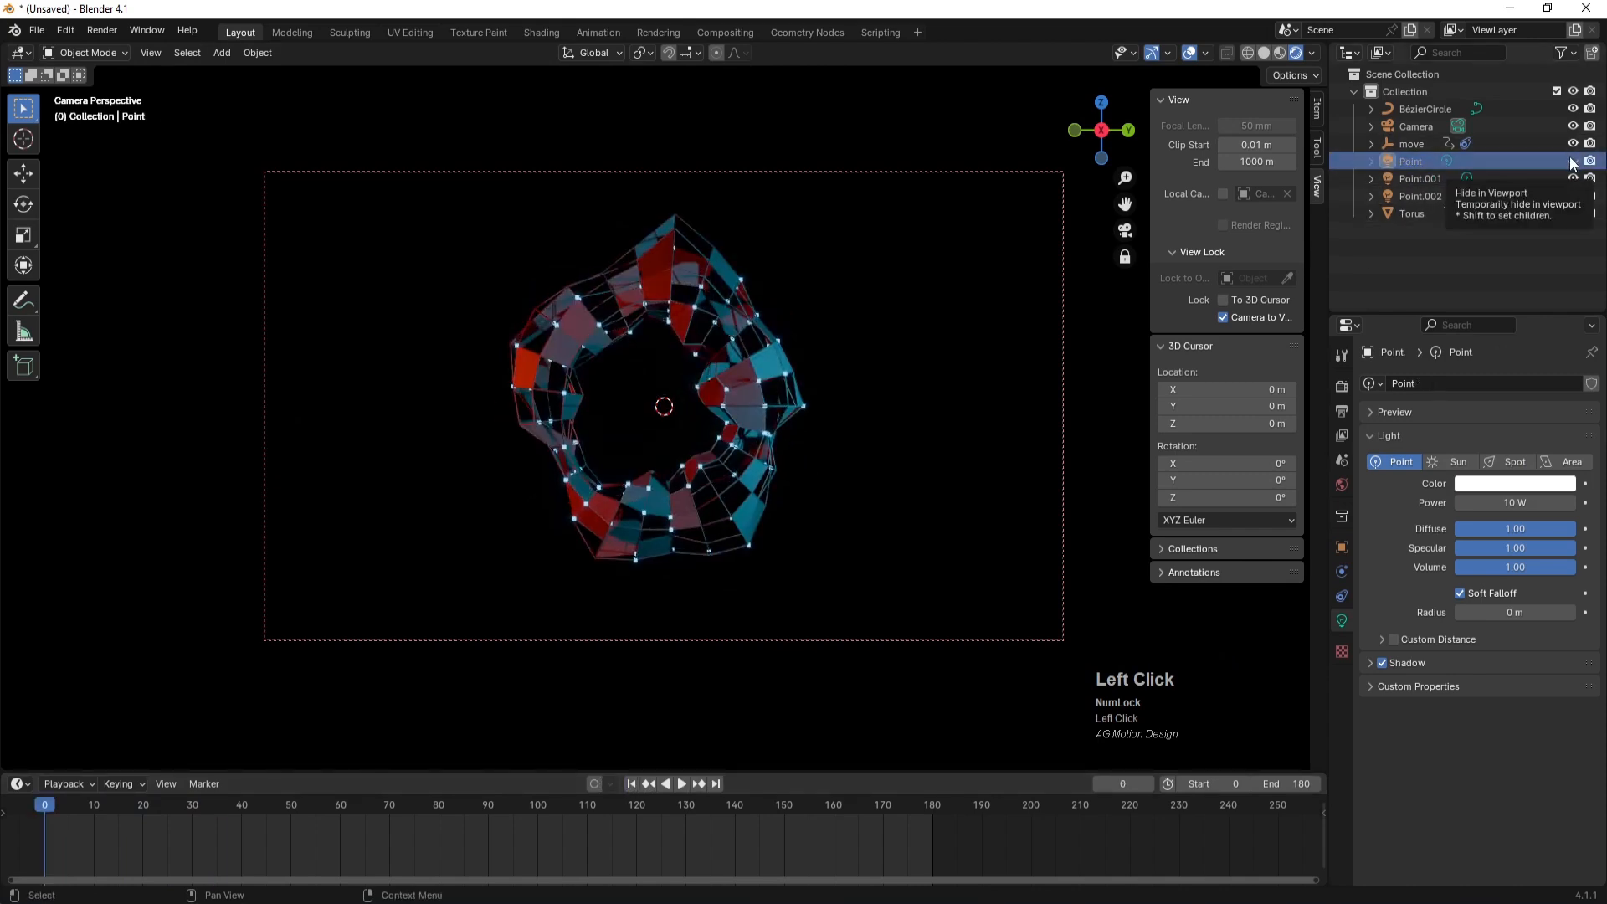
click(1572, 162)
- Change the color of the central point light to a saturated azure blue
click(1406, 161)
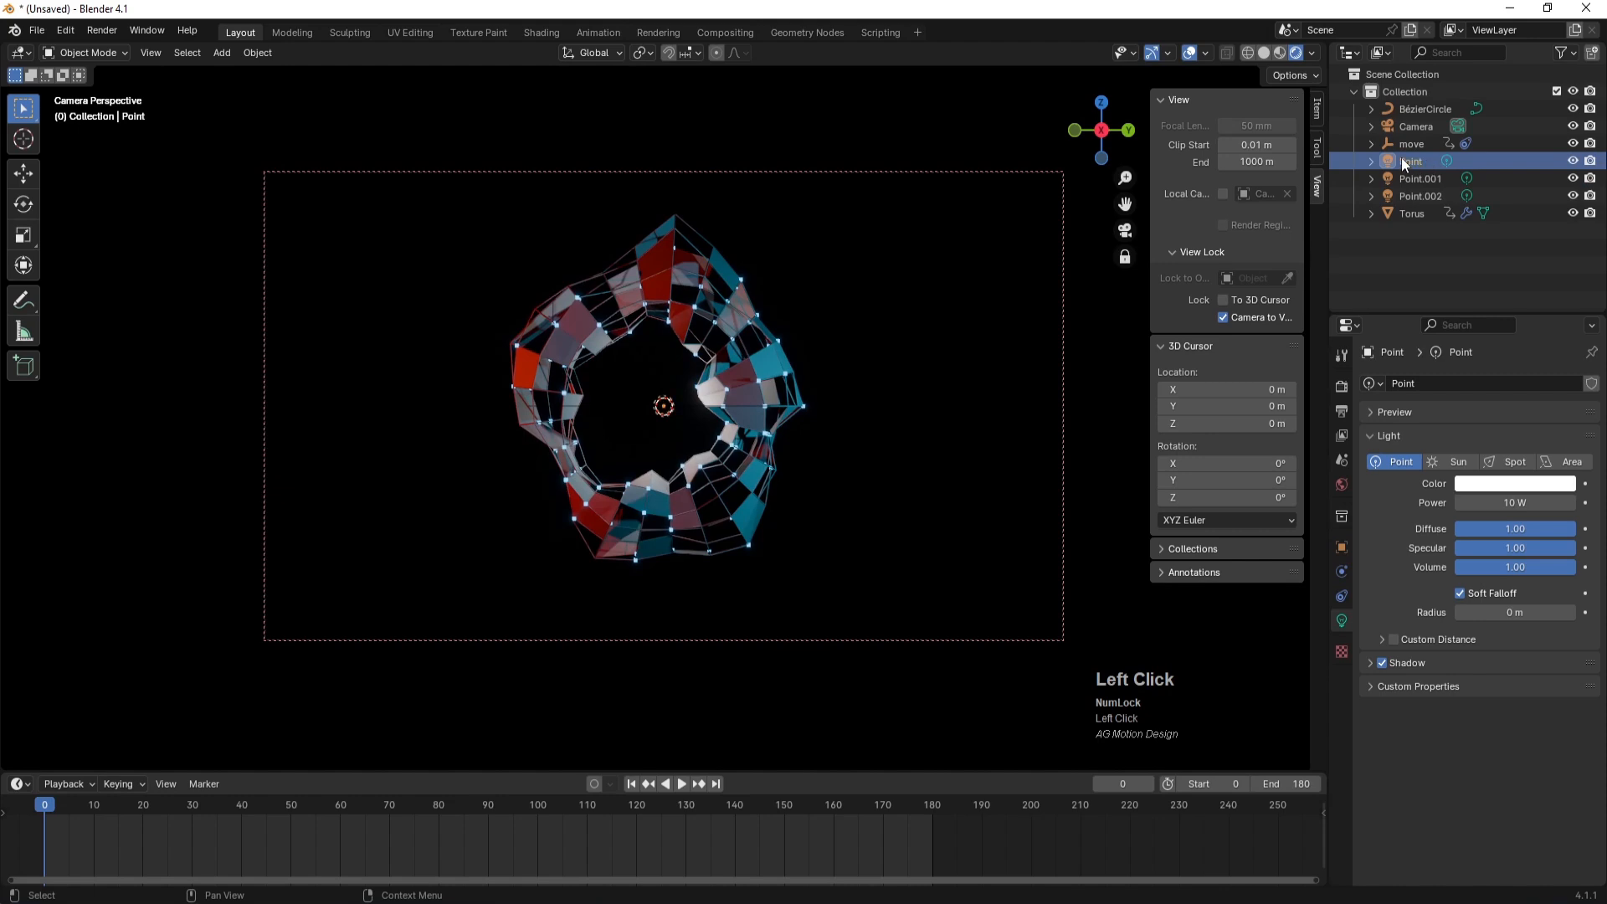
click(1501, 487)
mouse_move(1443, 339)
mouse_down()
mouse_move(1414, 333)
mouse_move(1406, 302)
mouse_move(1432, 241)
mouse_move(1517, 241)
mouse_move(1537, 286)
mouse_move(1524, 246)
mouse_up()
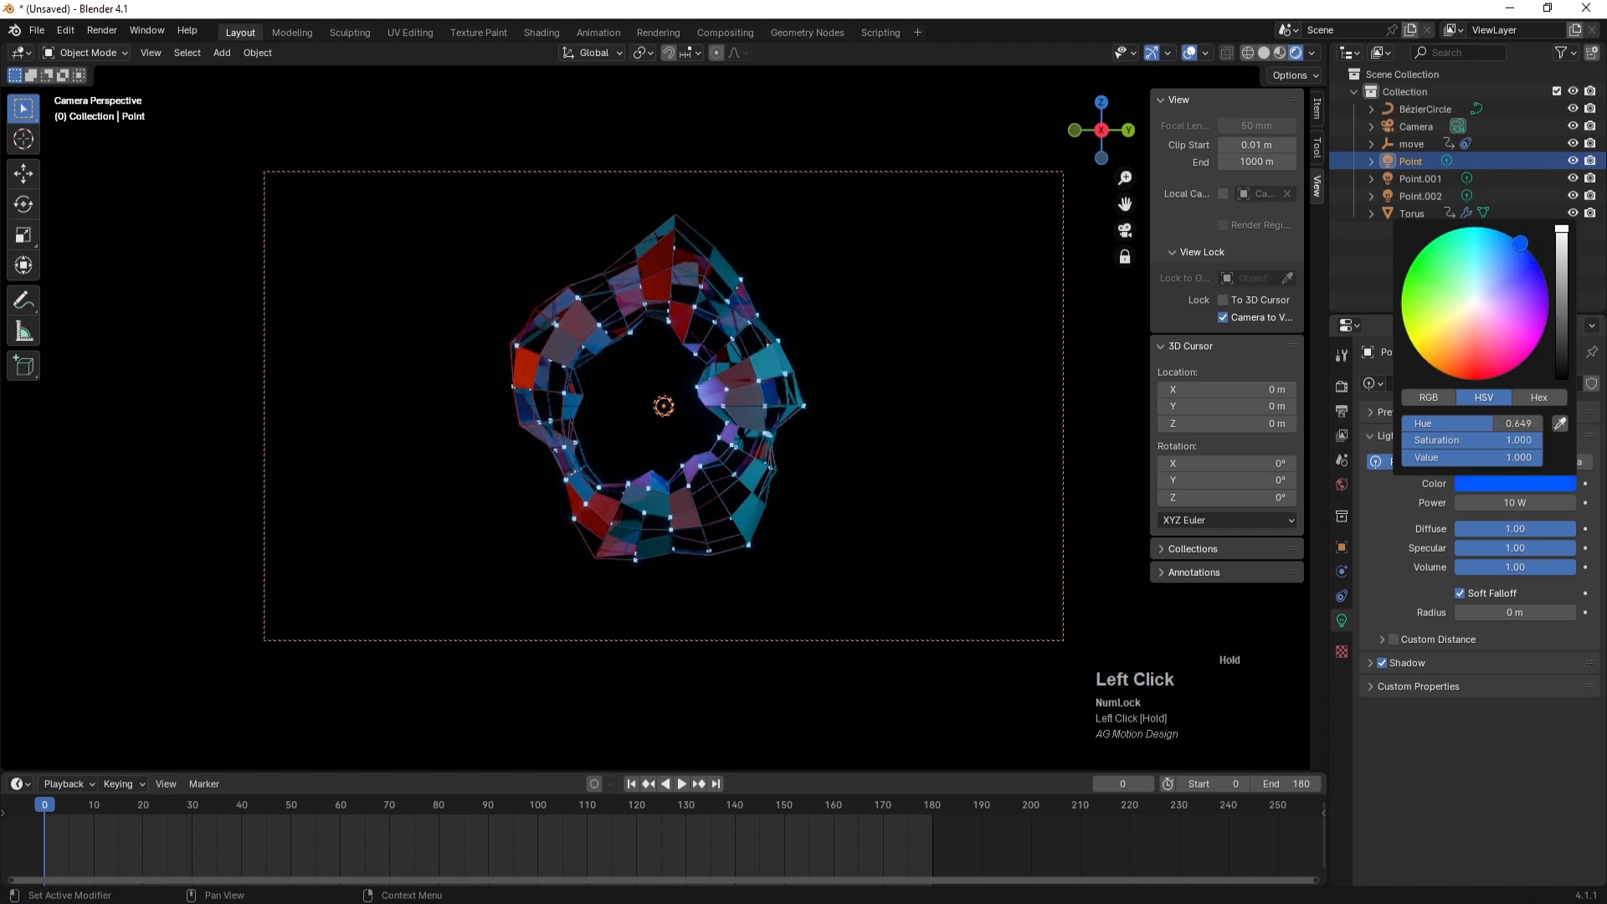
click(946, 460)
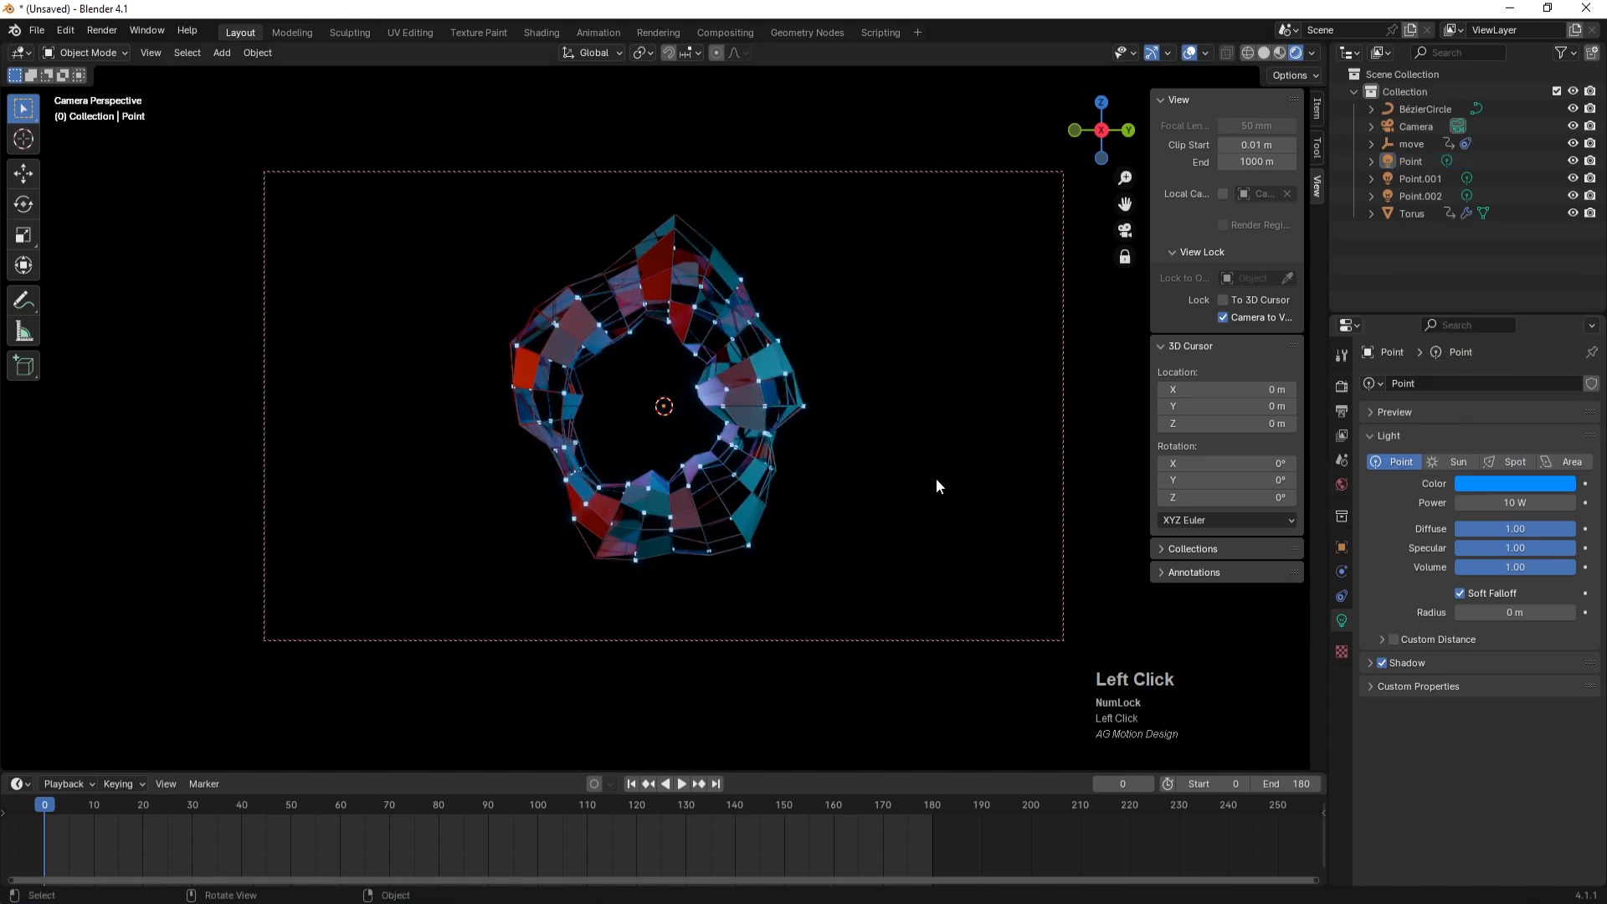
- Play the animation to review the blue central light, and return to frame 0
click(681, 784)
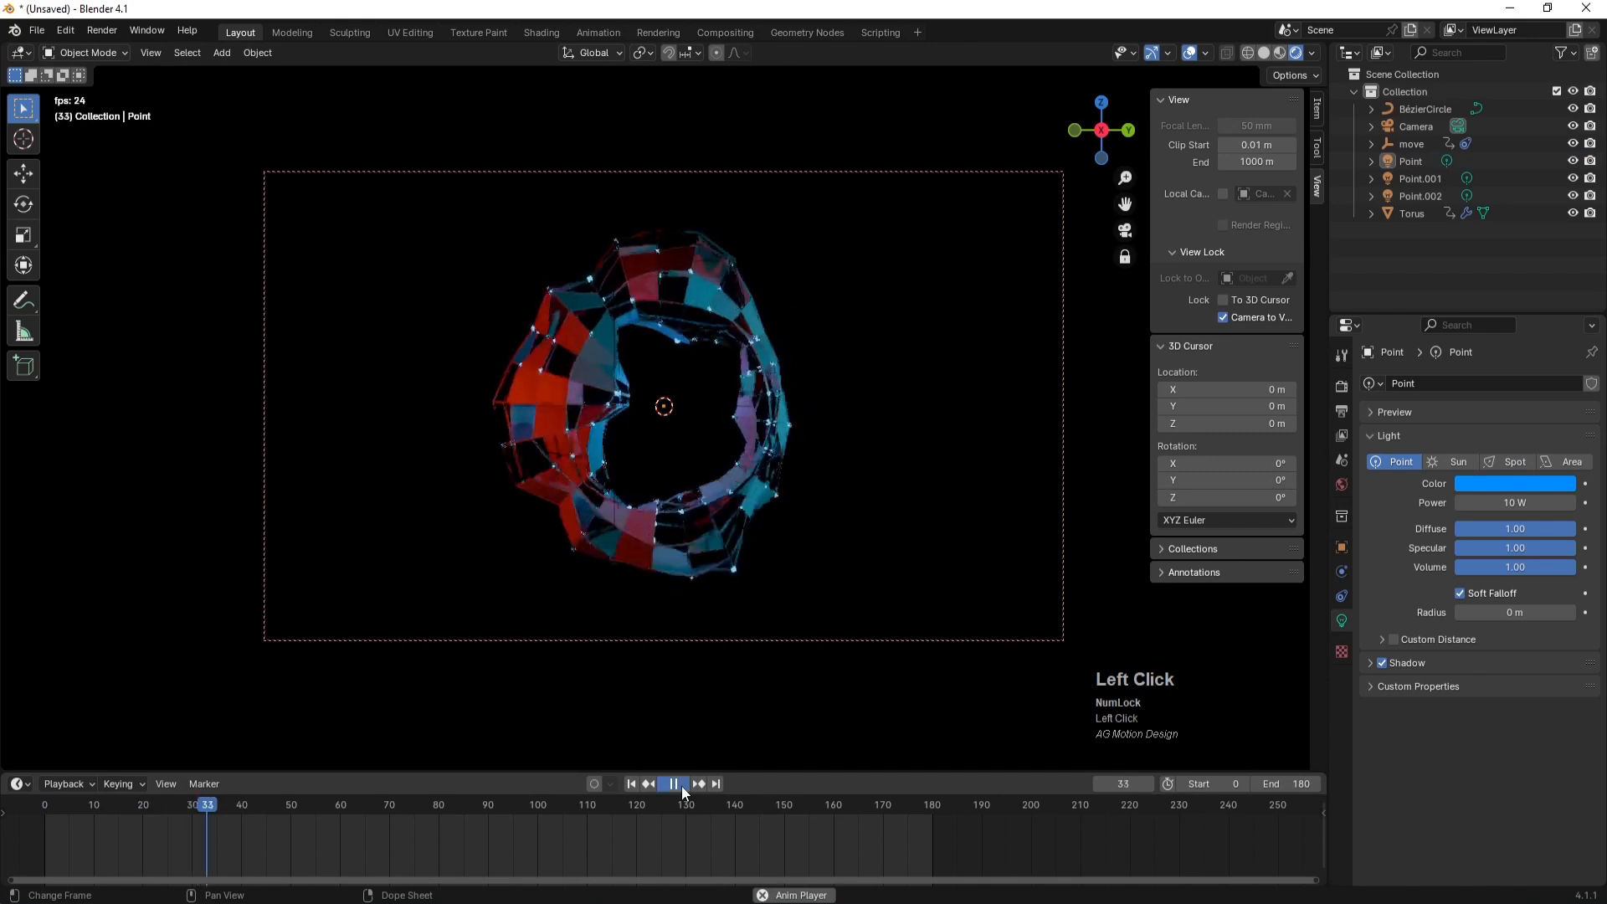
click(682, 784)
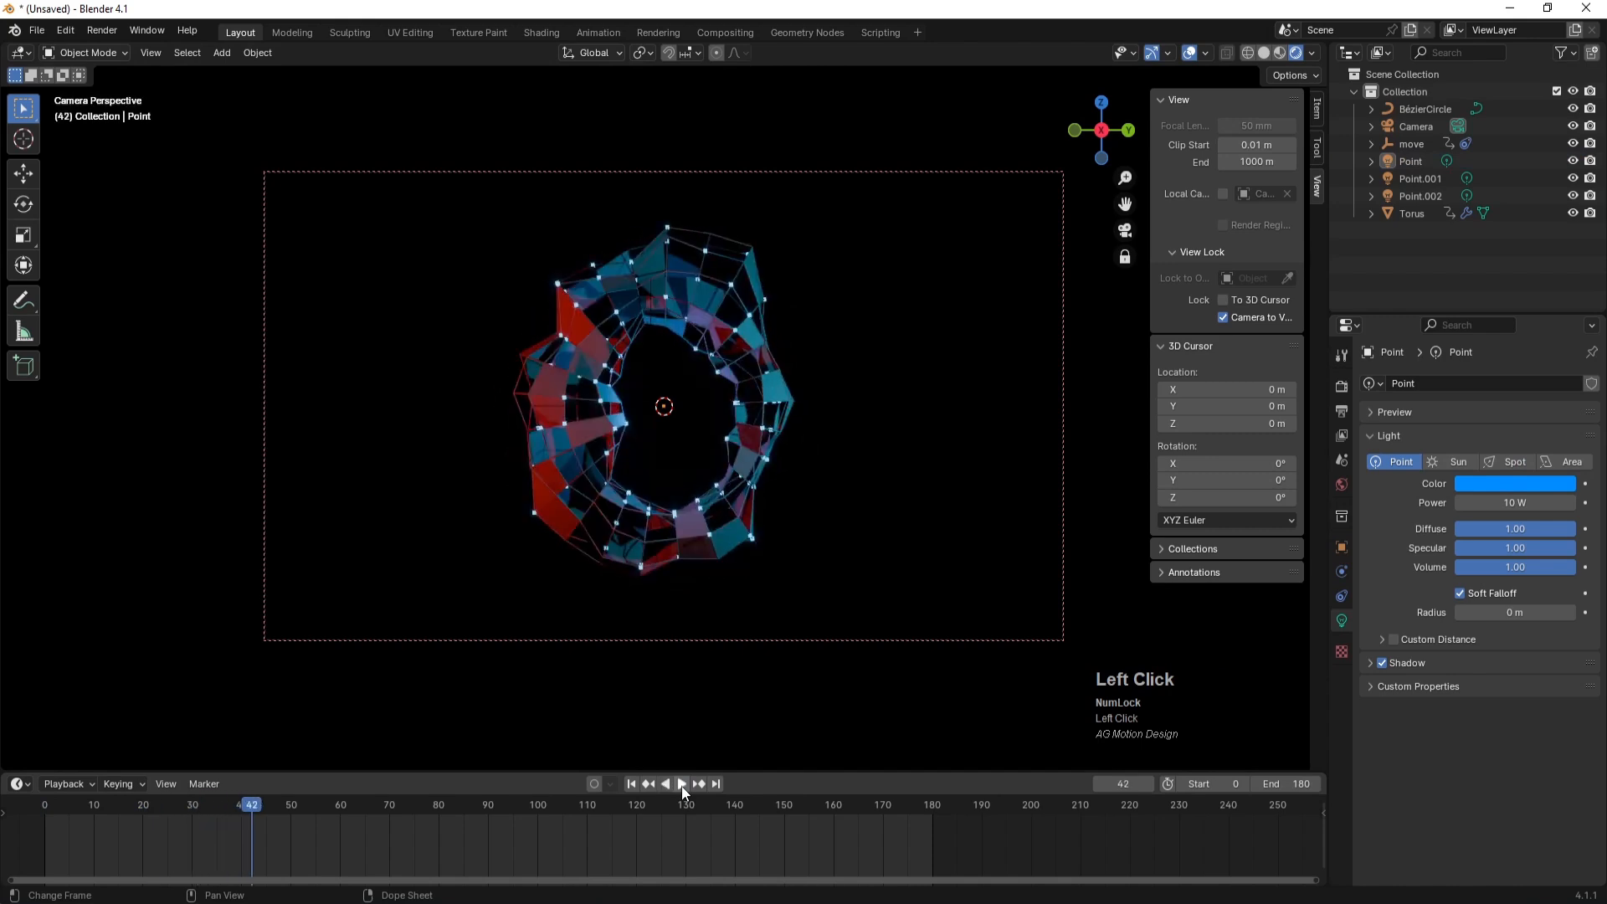
click(631, 784)
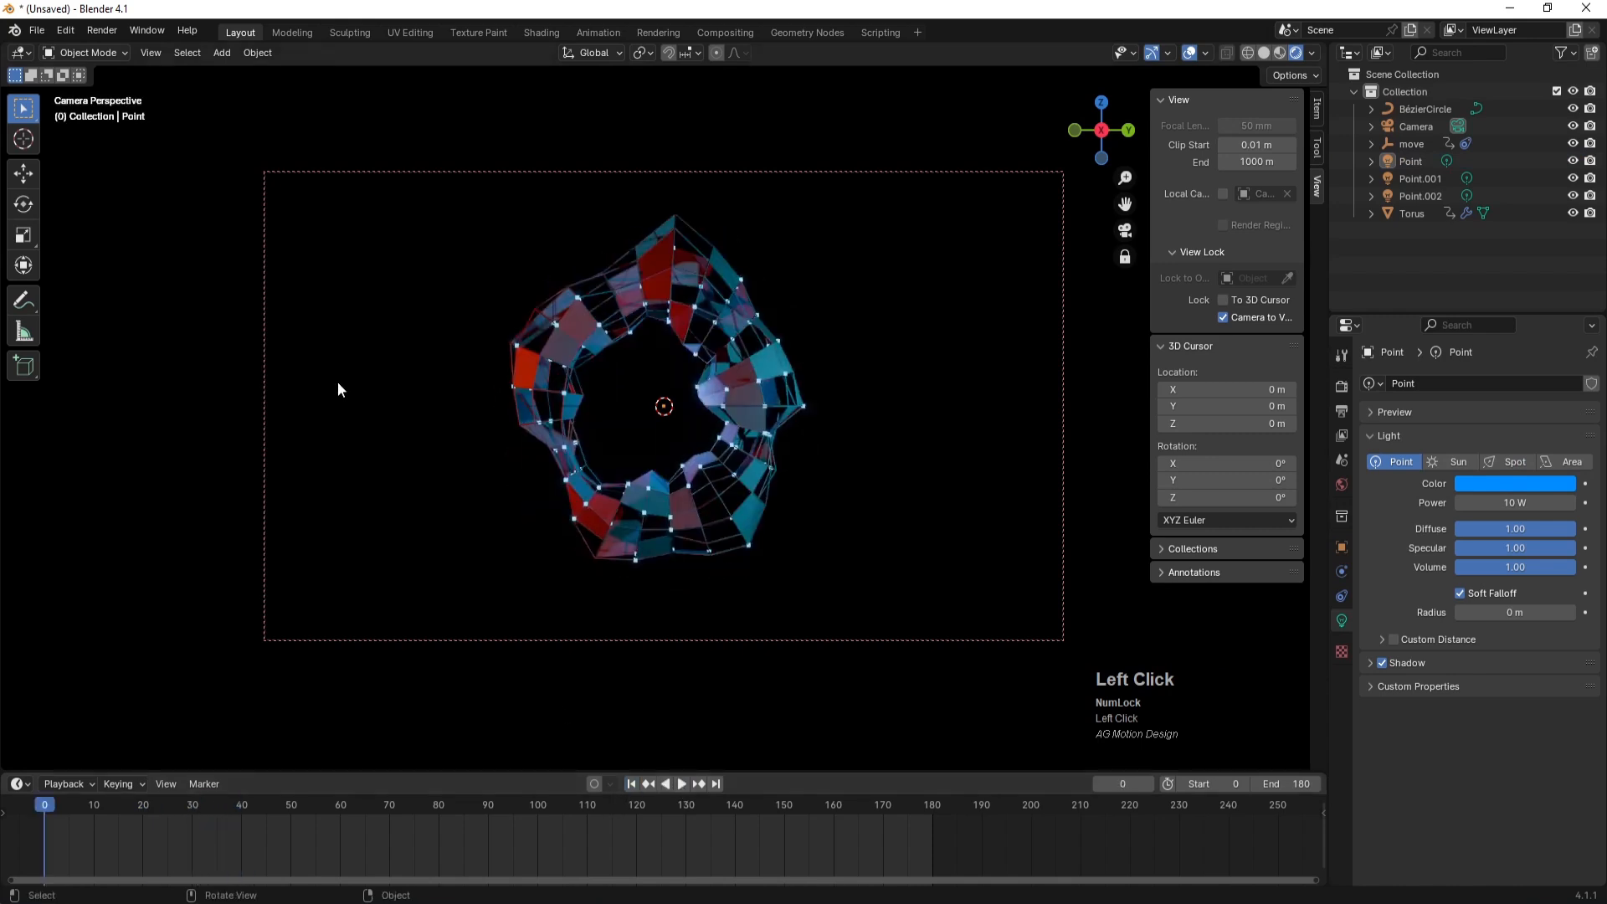
- Change the Point.001 light's color to cyan with hue 0.480 and full saturation
click(1414, 179)
click(1508, 479)
drag(1474, 265, 1471, 227)
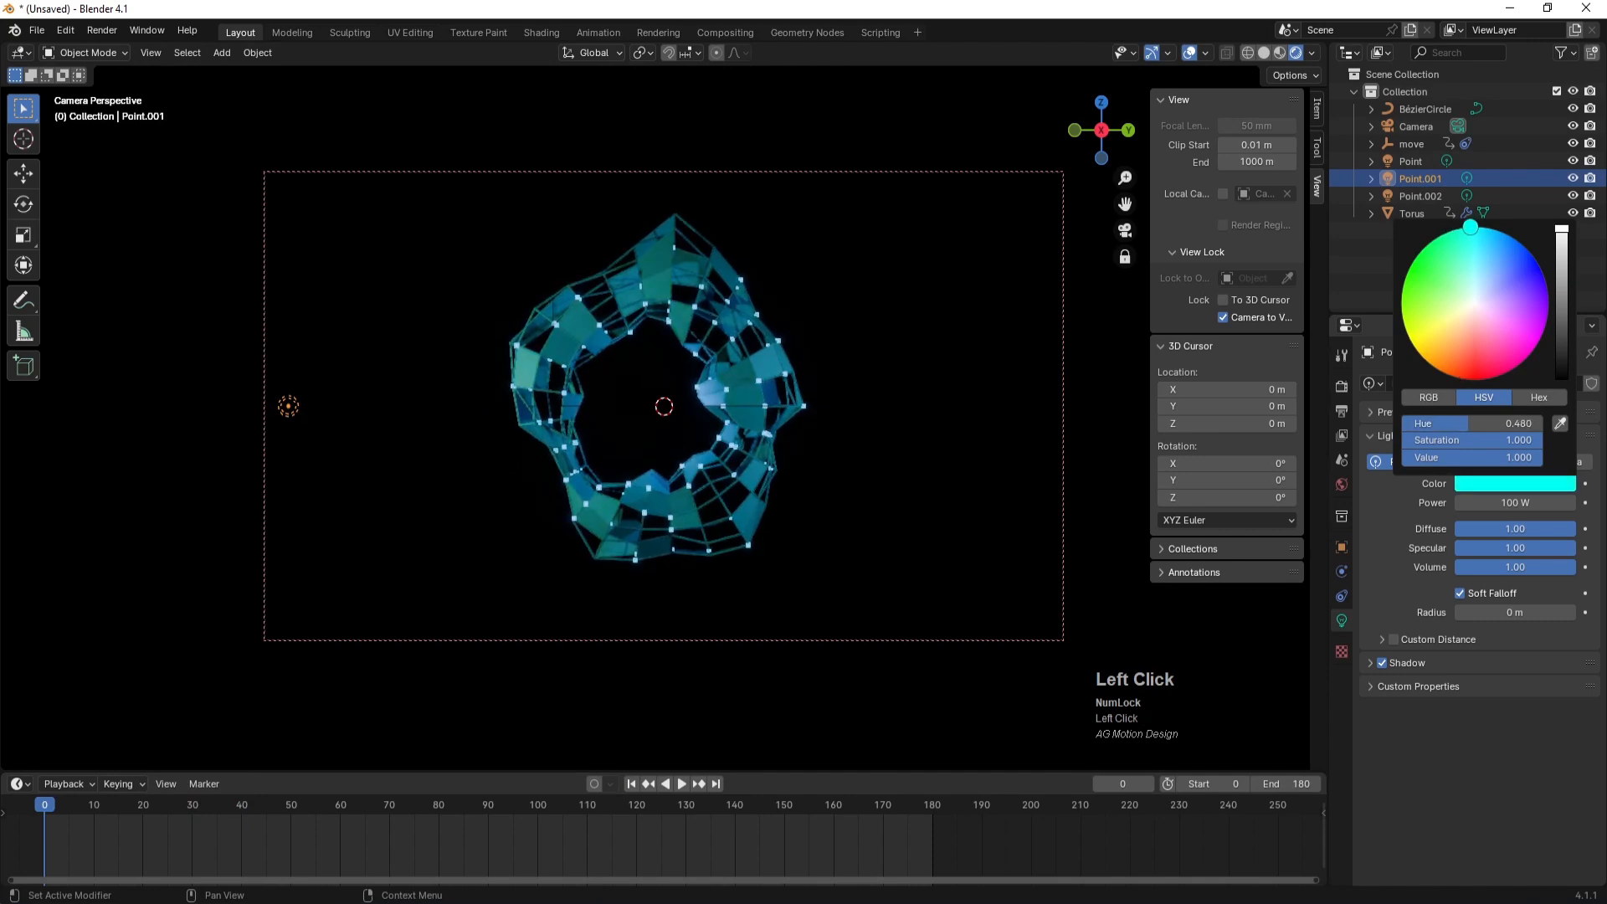
click(901, 413)
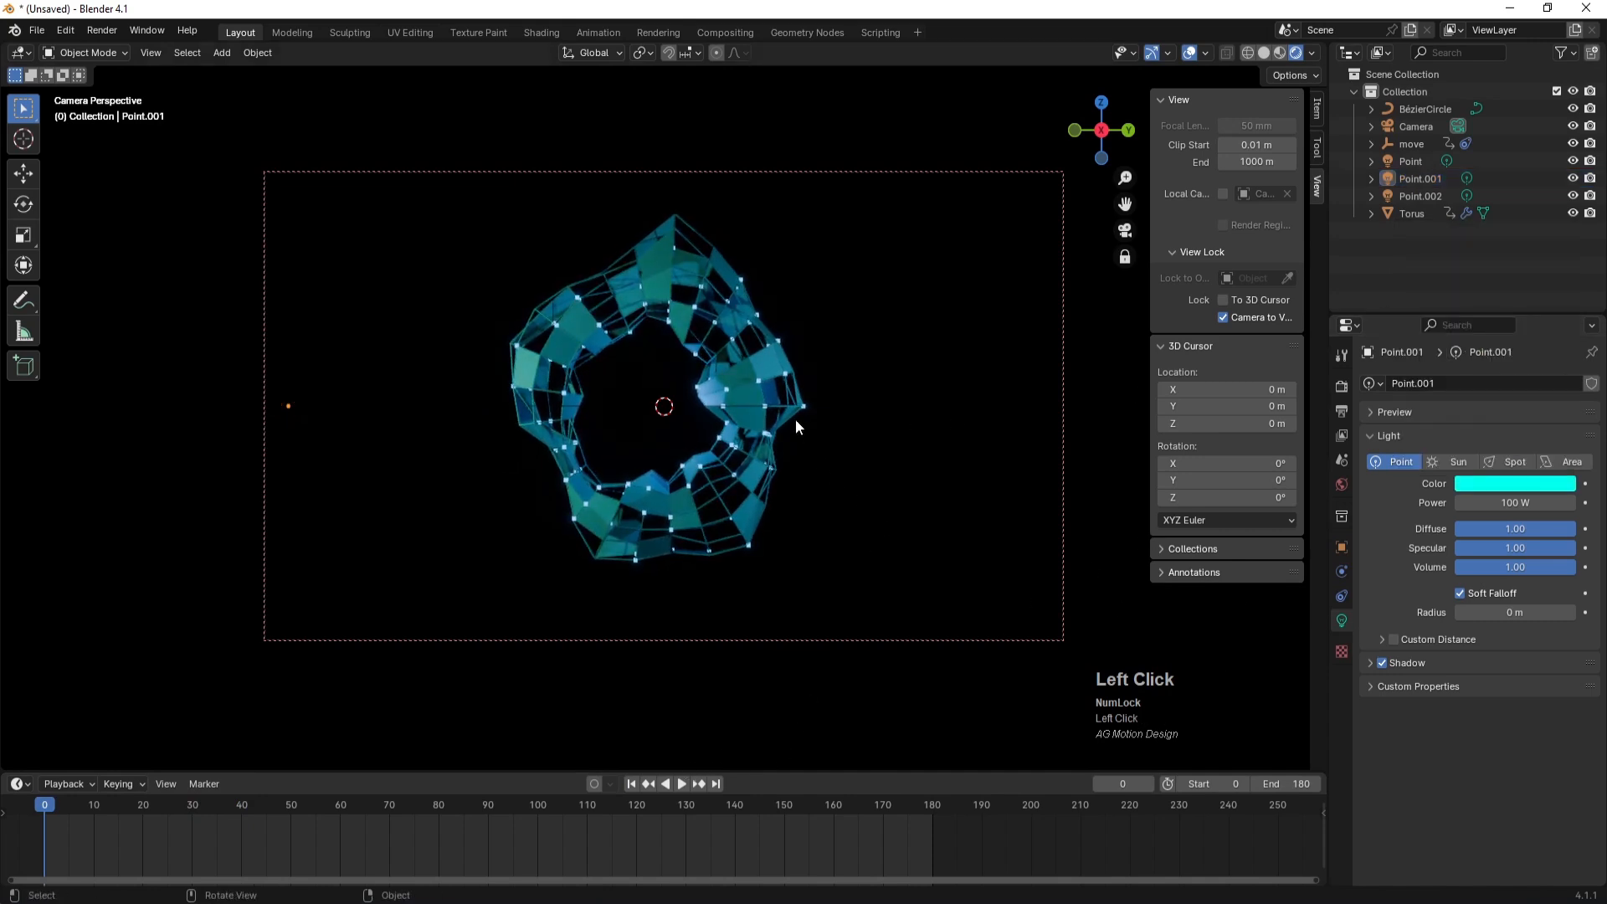
- Select the torus and open its Mesh material for editing
click(752, 365)
click(1341, 694)
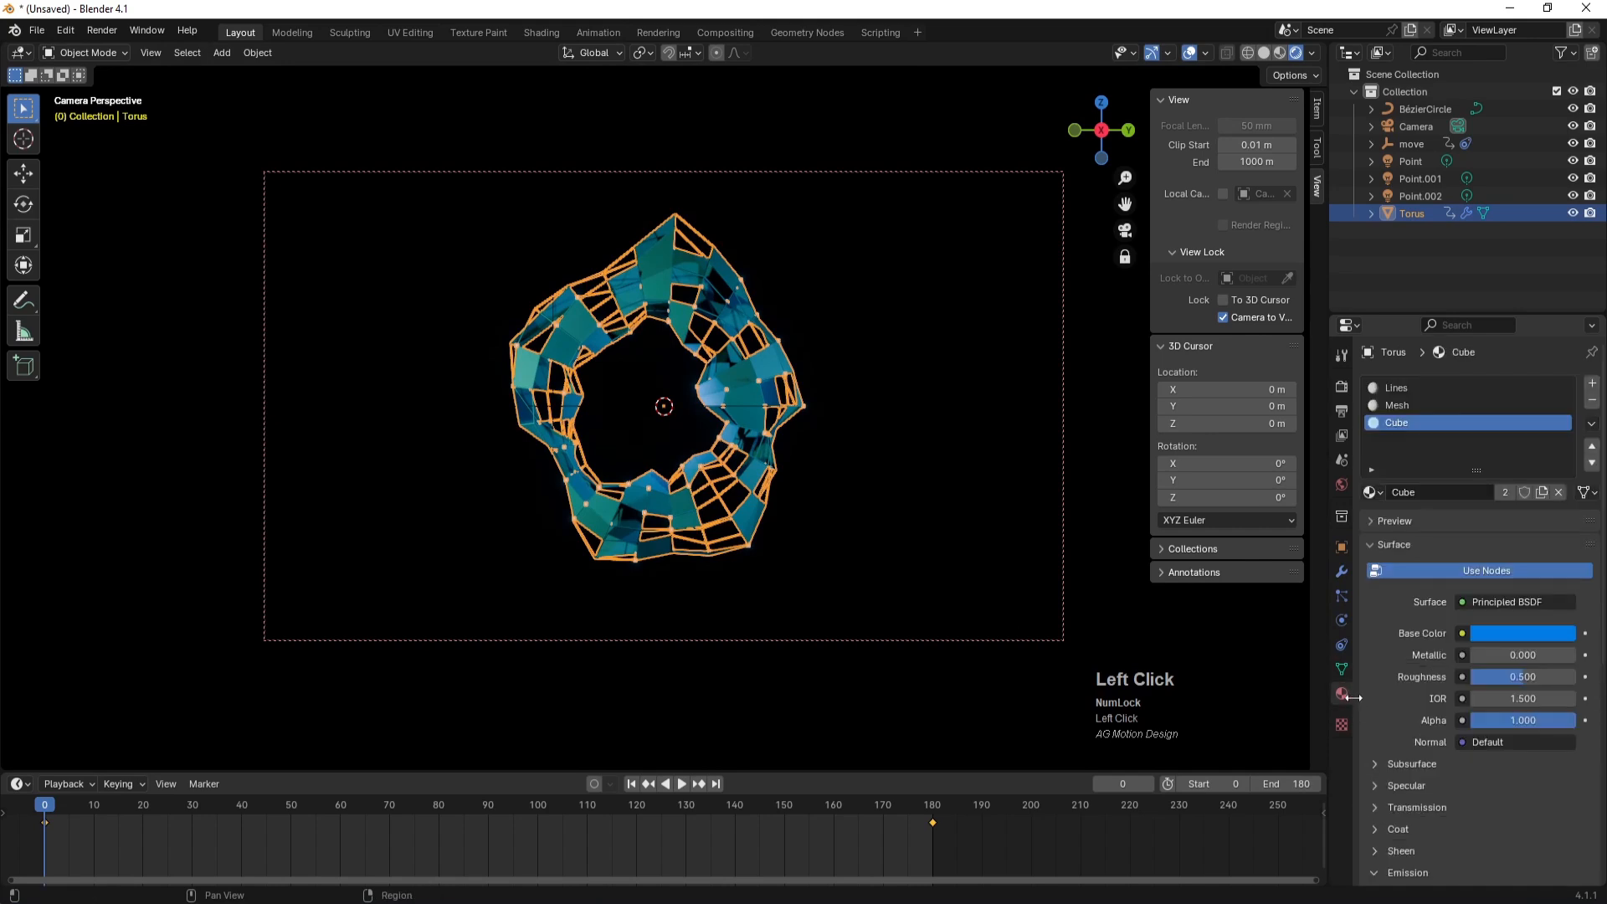
click(1416, 405)
- Try a black base color and a metallic value of 0.709 on the Mesh material
click(1521, 634)
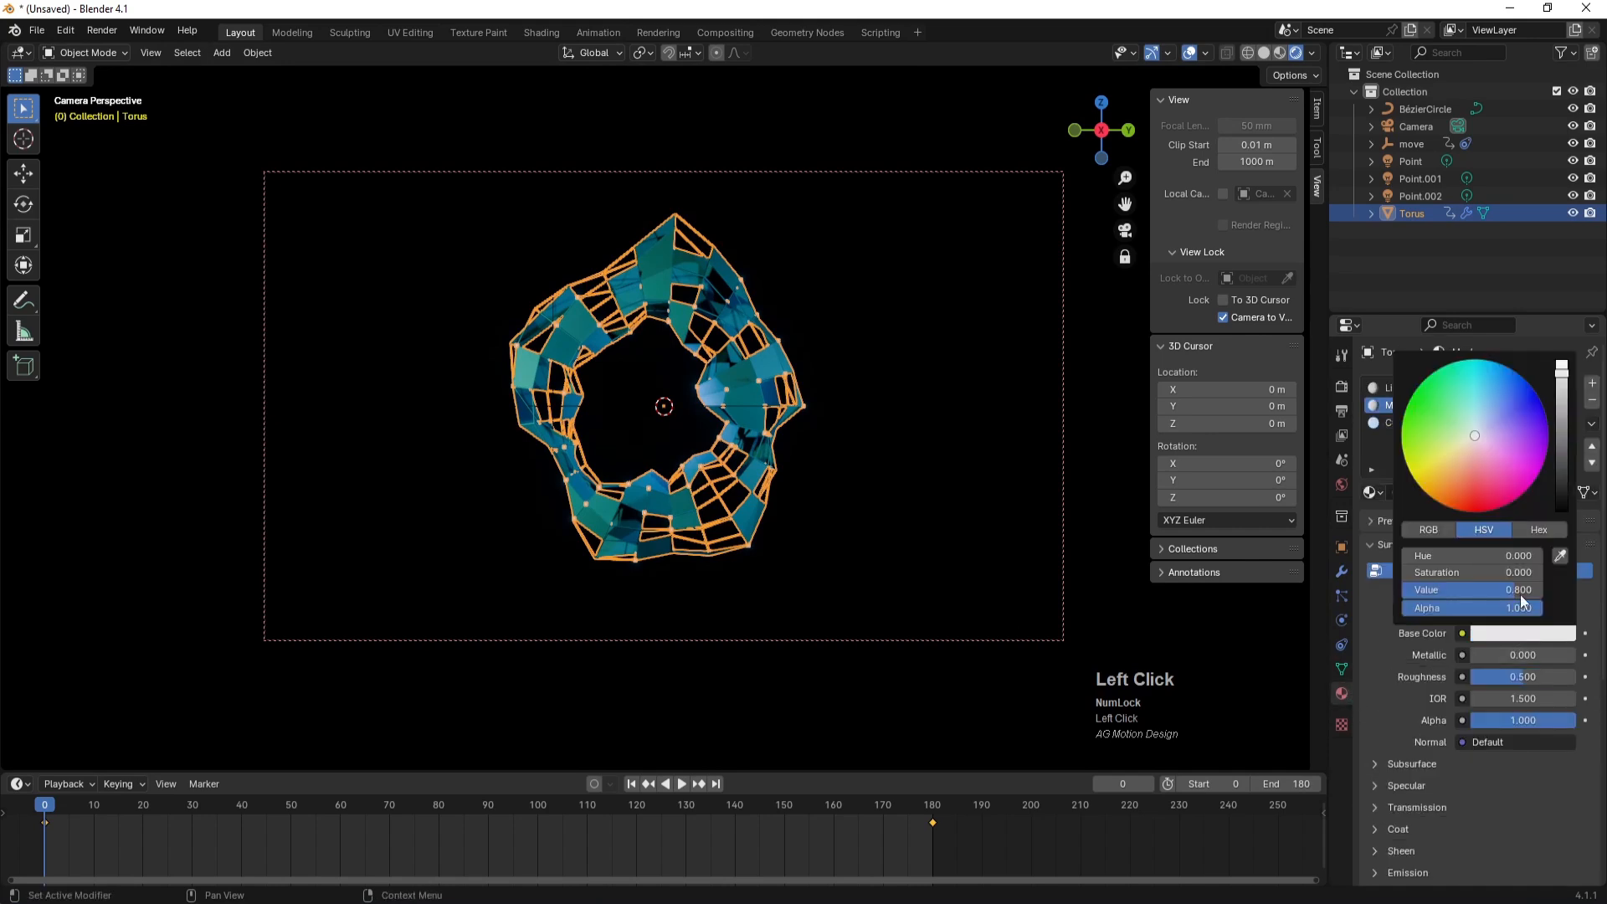
drag(1560, 475, 1569, 511)
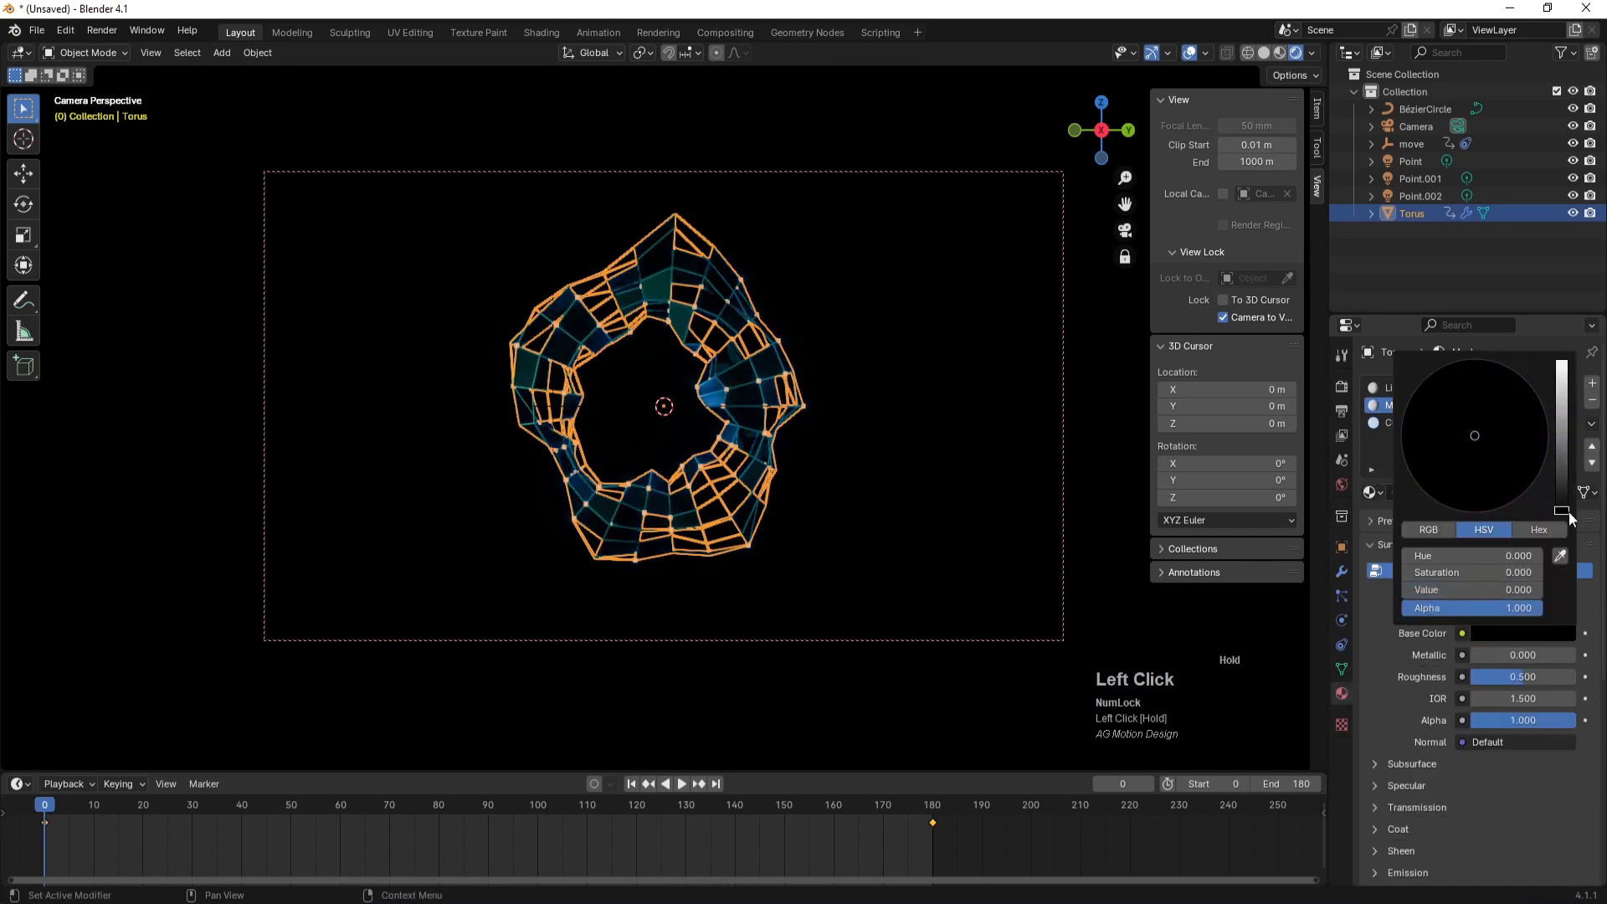
click(947, 376)
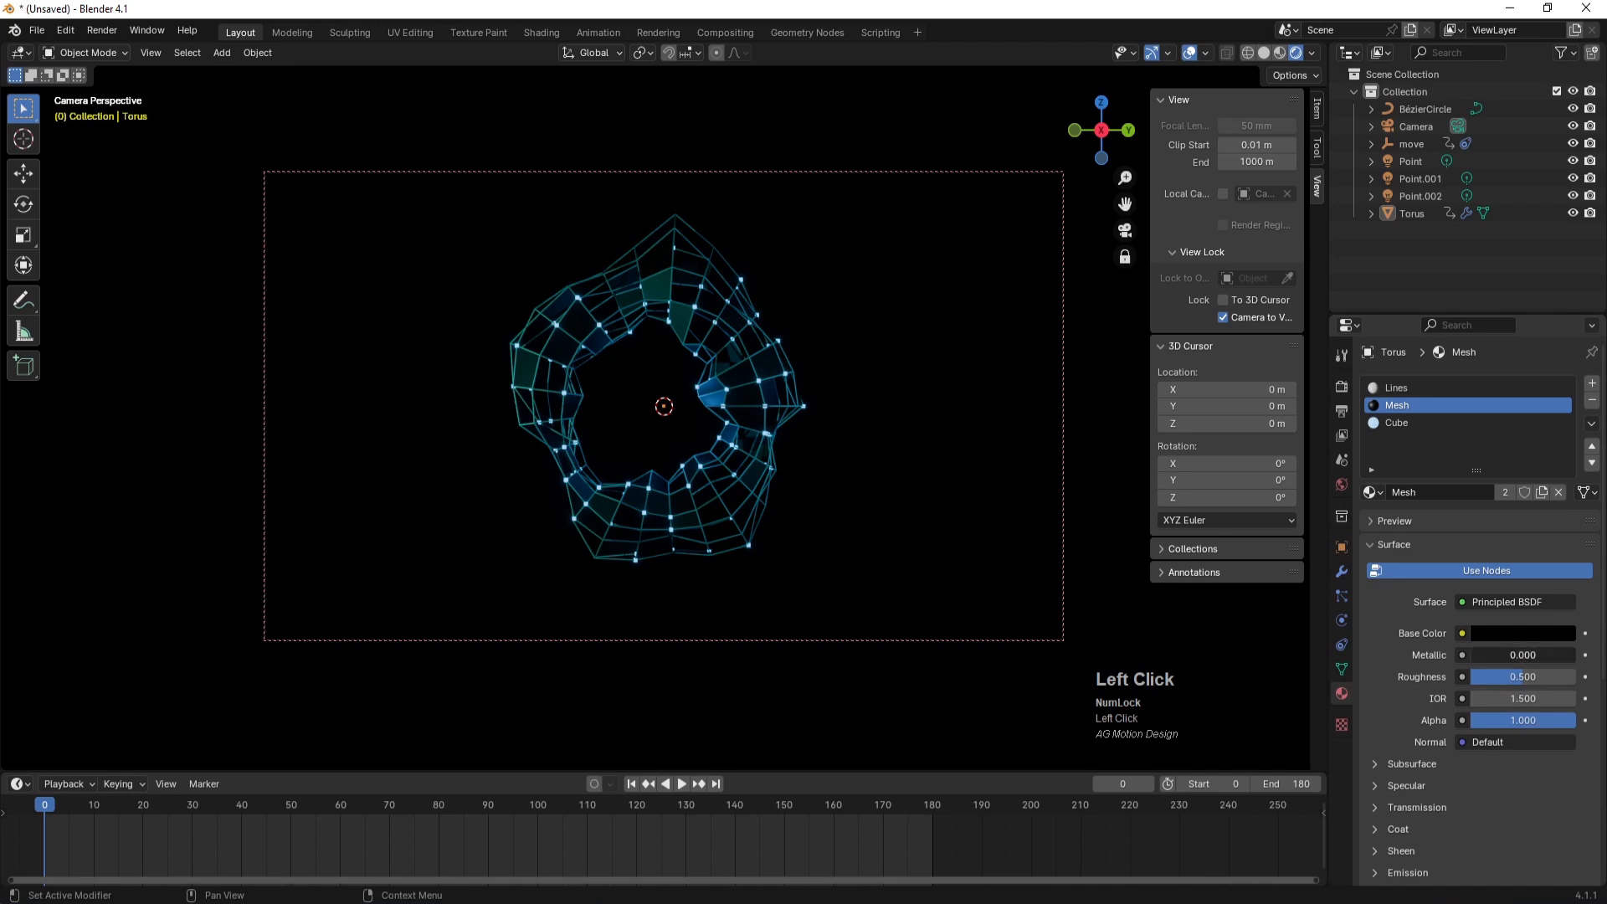
drag(1511, 655, 1587, 654)
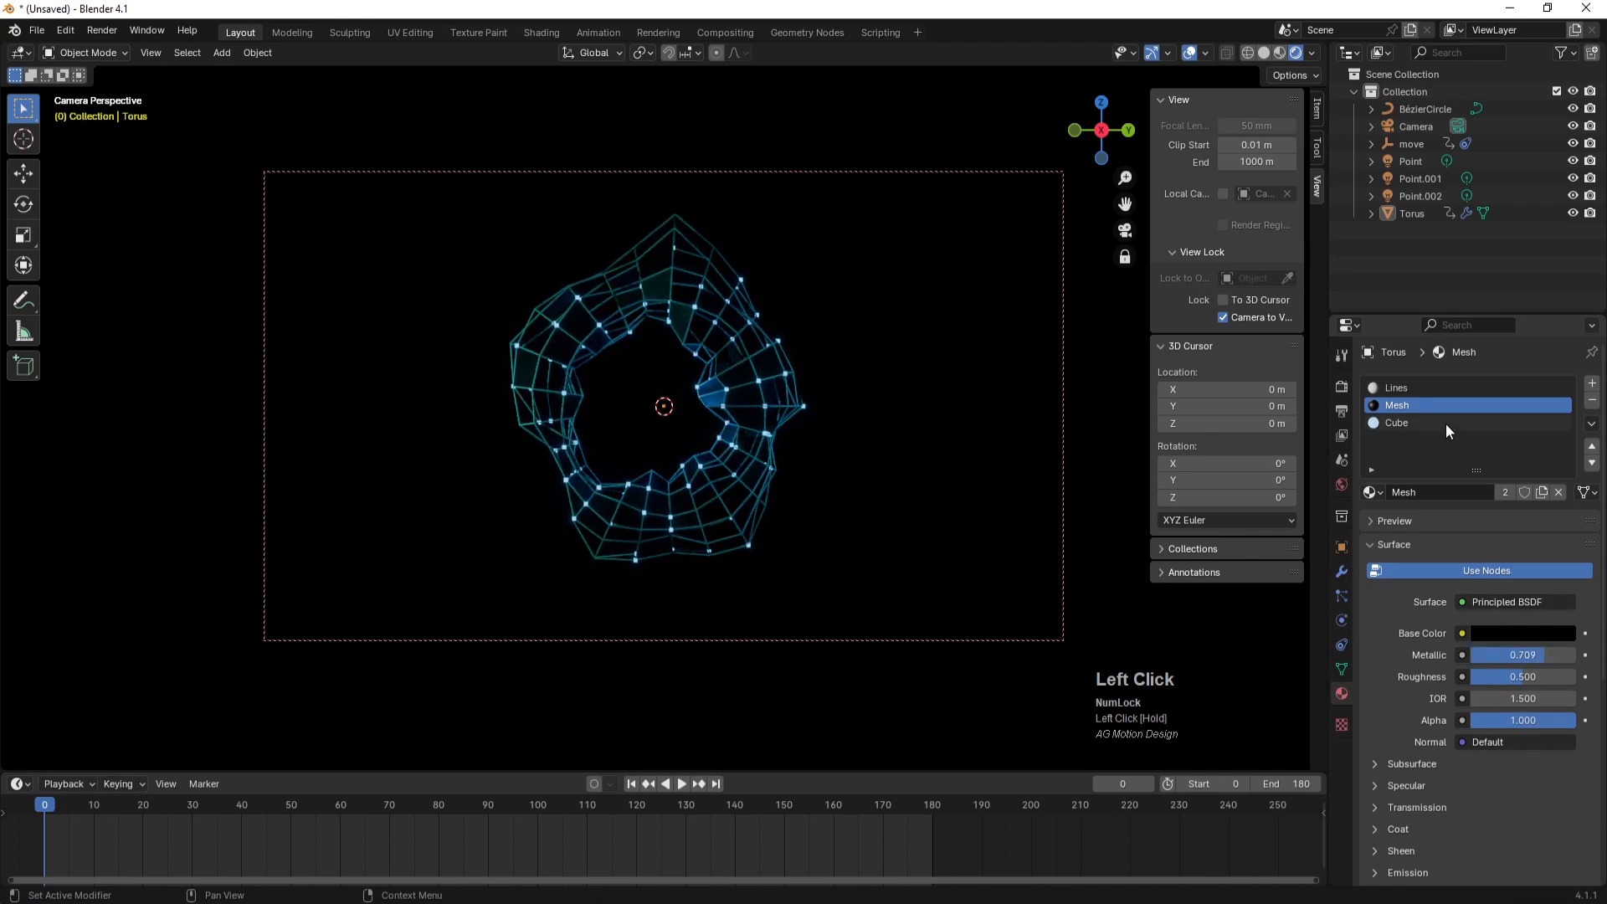
- Set the Mesh material to a very pale cyan base color, metallic 0.969 and roughness 0.287
click(1498, 629)
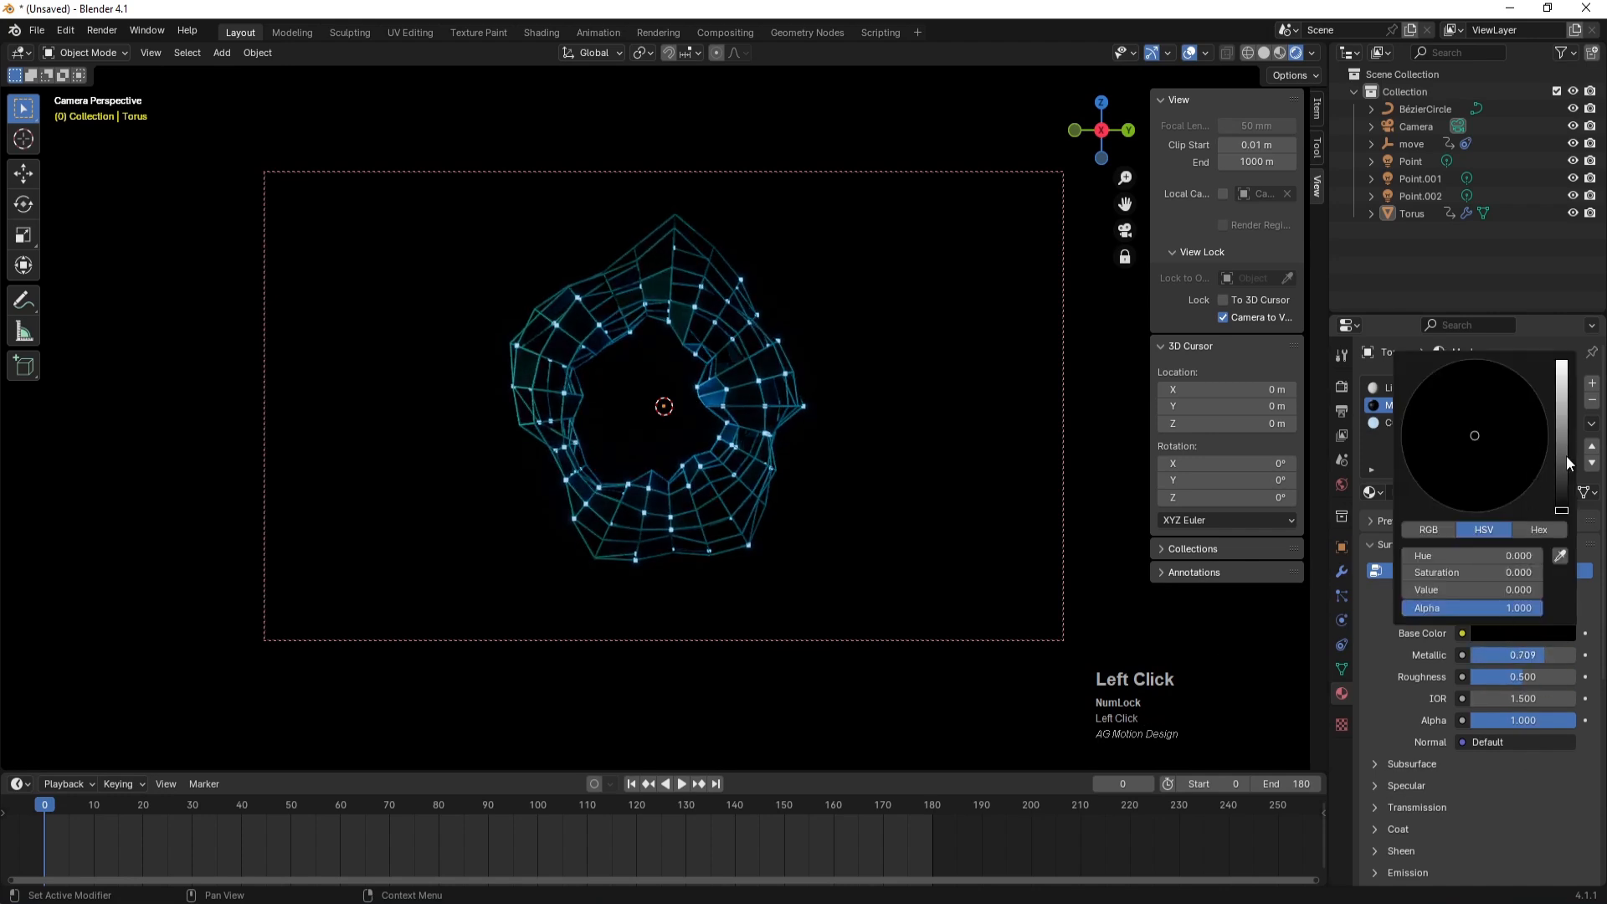
drag(1563, 456, 1561, 360)
mouse_move(1469, 405)
mouse_down()
mouse_move(1488, 361)
mouse_move(1453, 462)
mouse_move(1477, 431)
mouse_up()
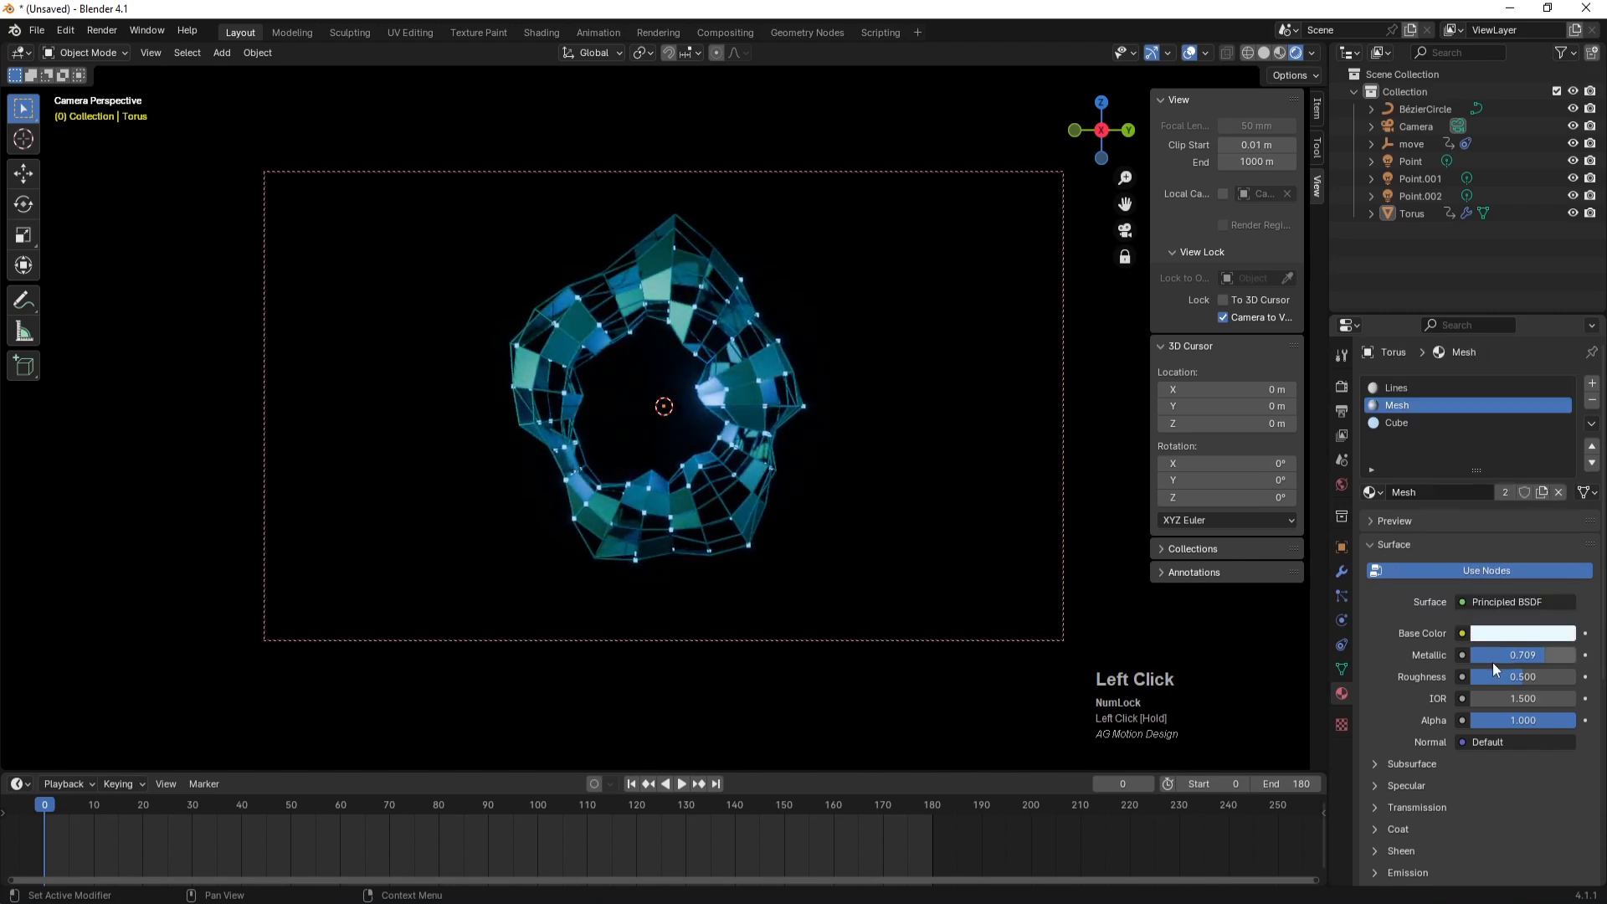
mouse_move(1518, 661)
mouse_down()
mouse_move(1573, 659)
mouse_move(1497, 676)
mouse_move(1555, 659)
mouse_up()
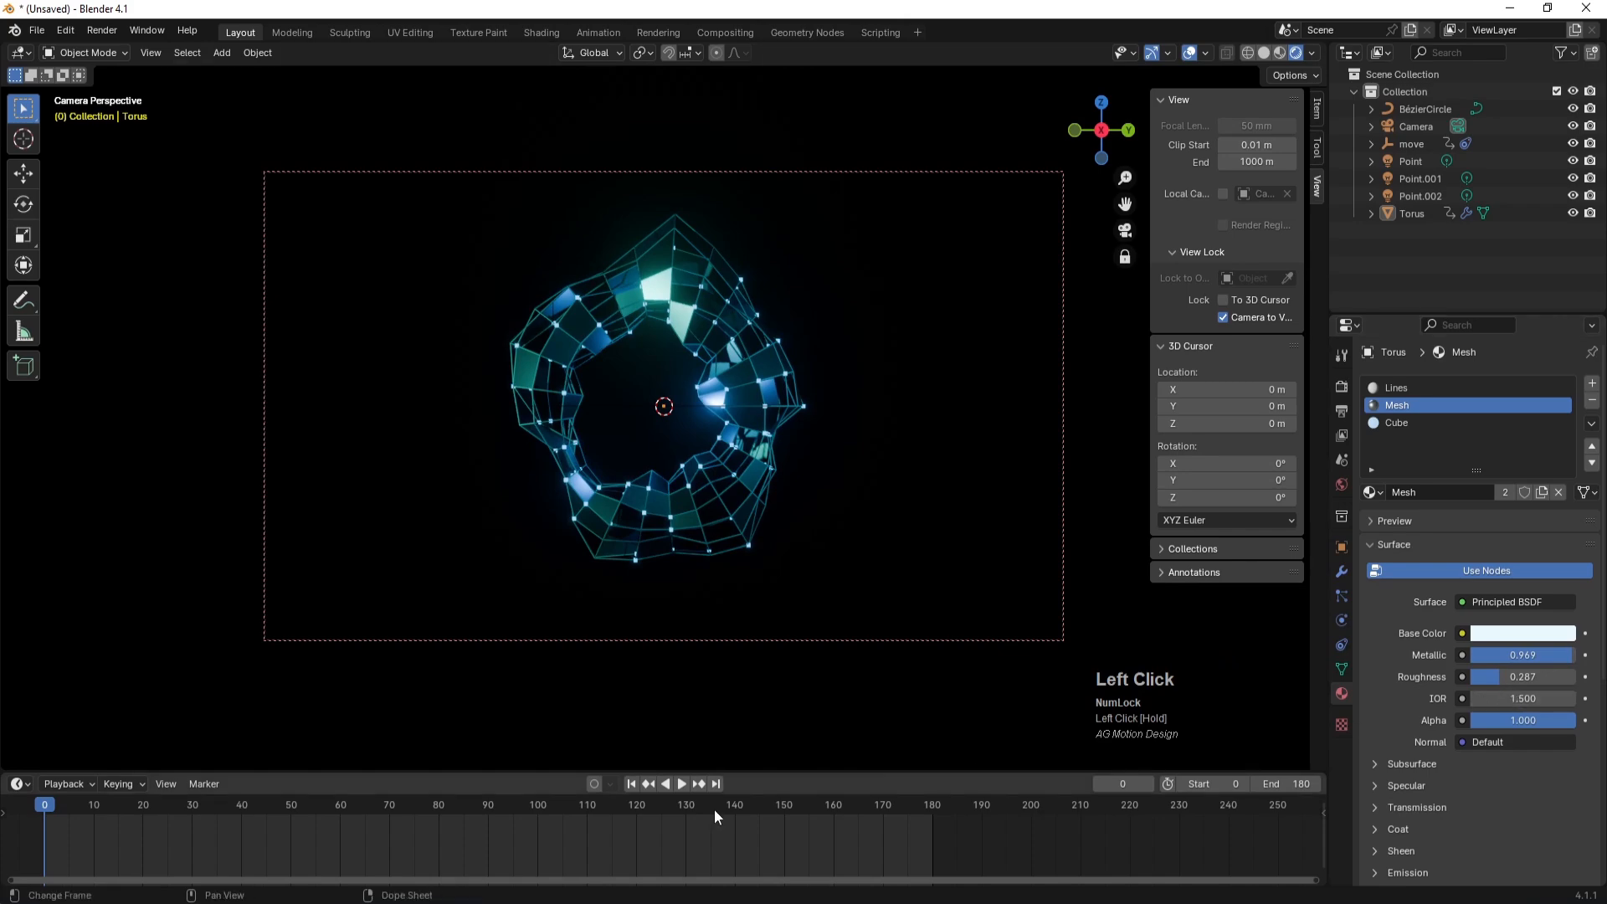
- Play the animation to review the metallic mesh faces, and return to frame 0
click(681, 785)
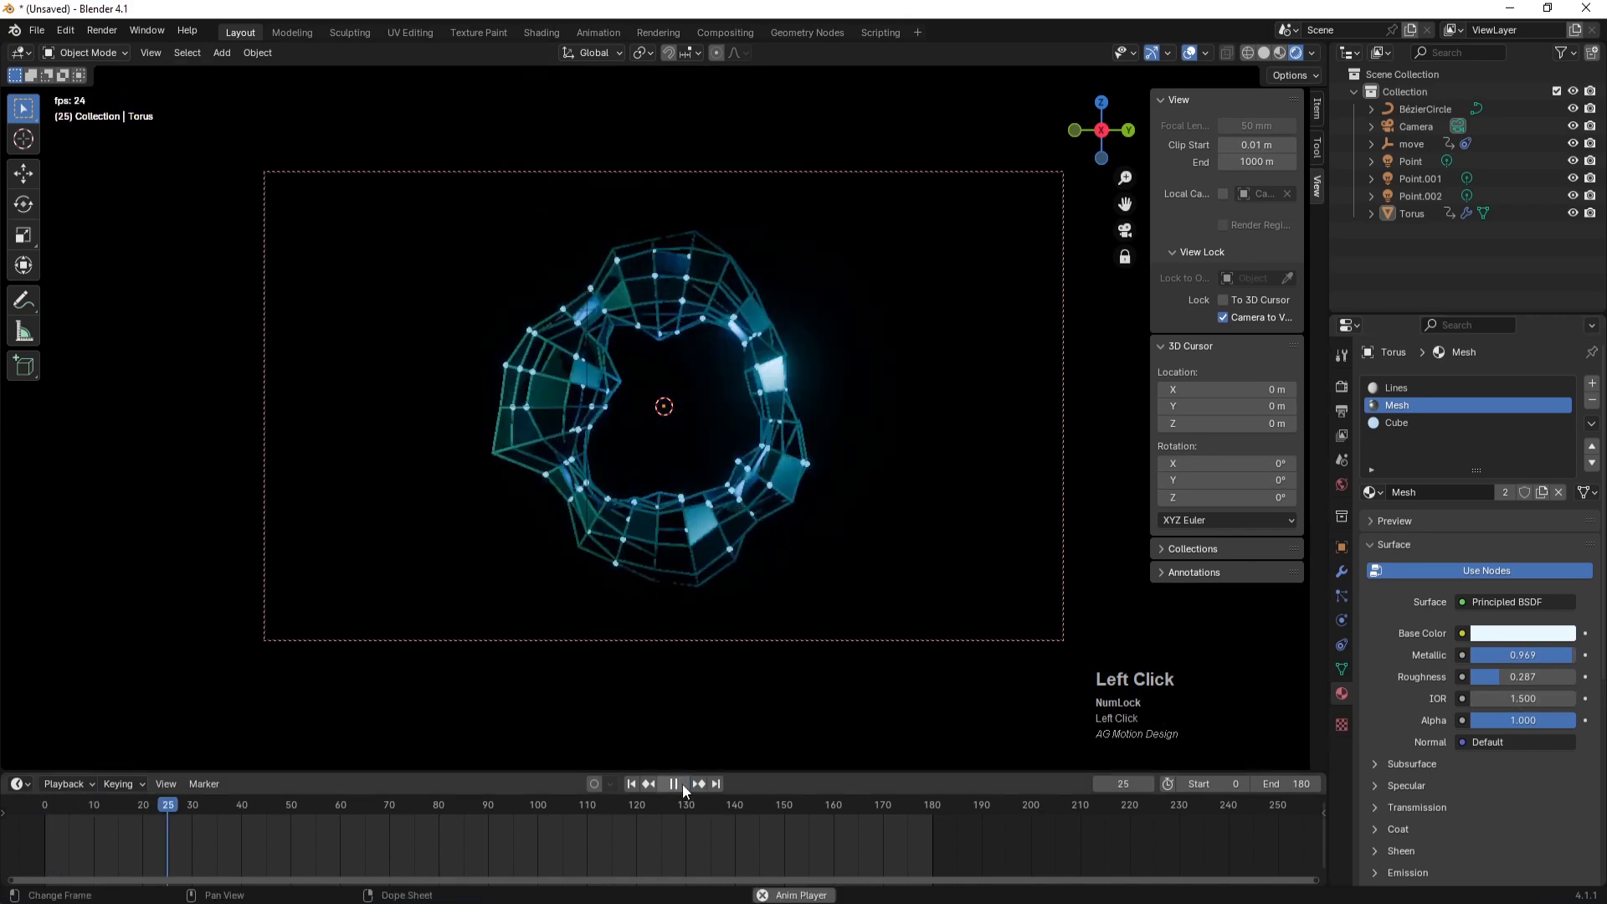
click(681, 785)
click(681, 785)
click(682, 785)
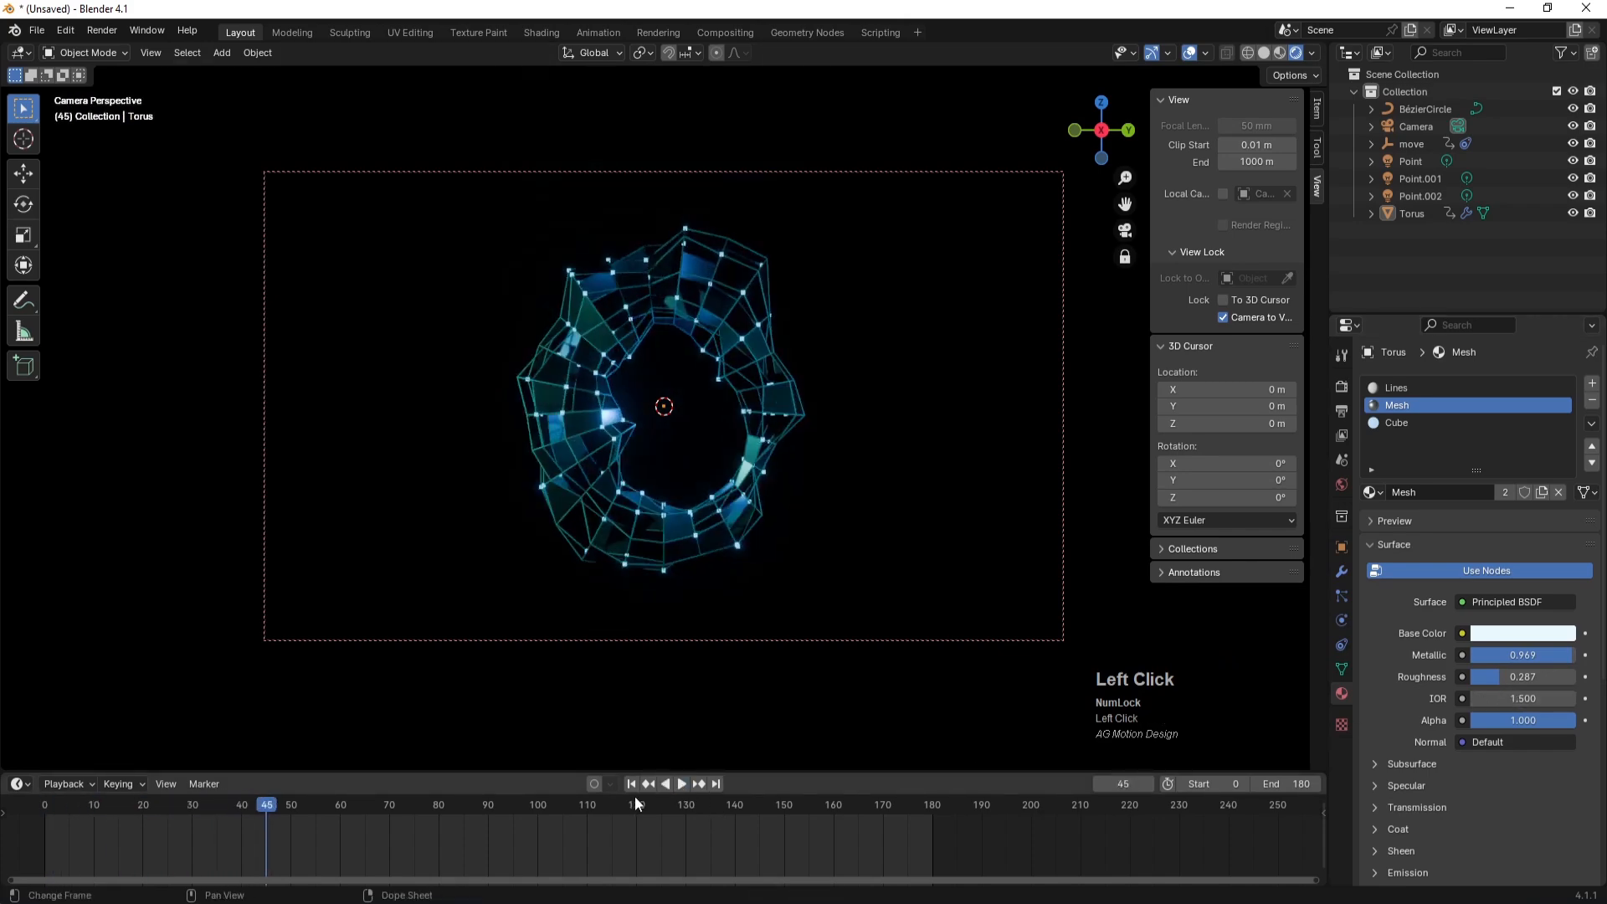
key(shift+Left)
- Set the torus's Lines material to a pure white base color, metallic 1.000 and roughness 0.350
click(1396, 387)
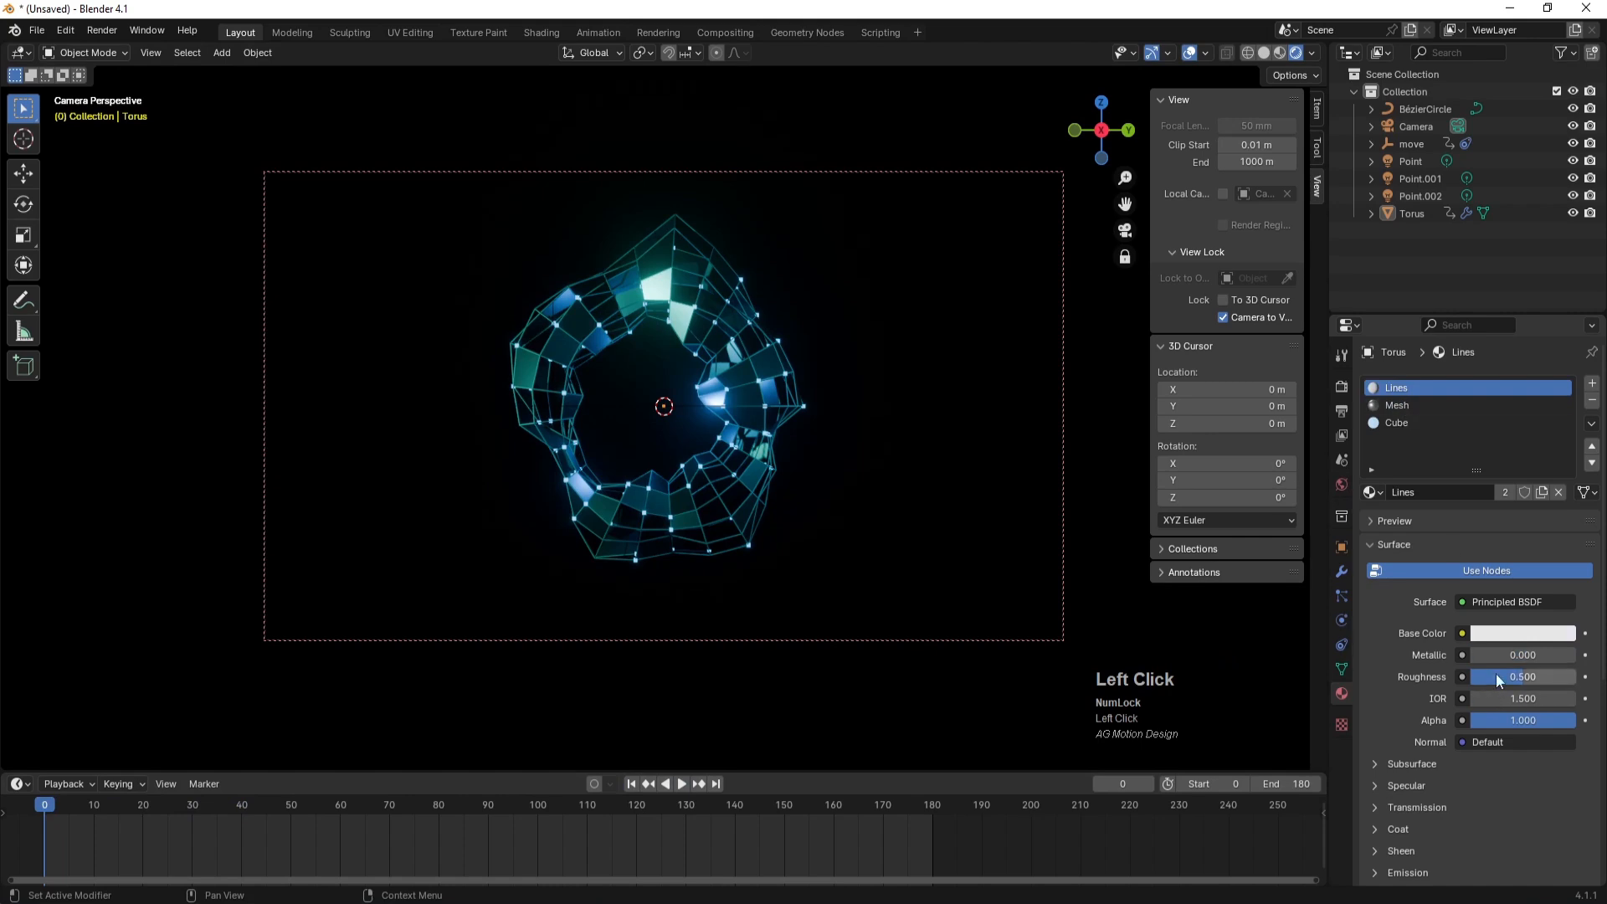
click(1501, 634)
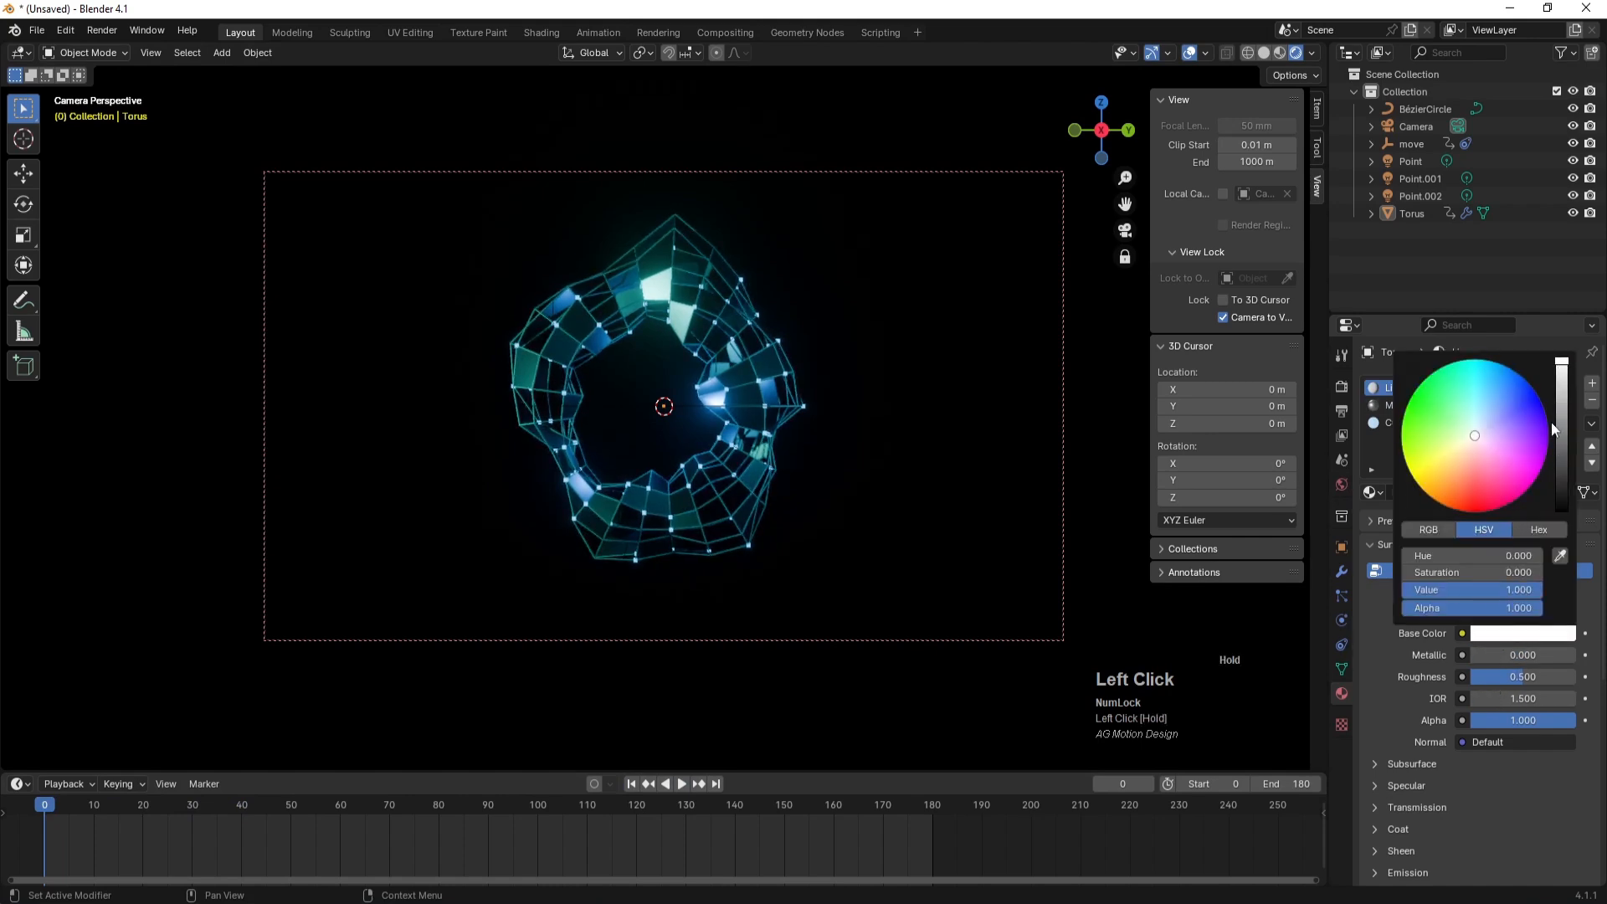
mouse_move(1501, 656)
mouse_down()
mouse_move(1575, 660)
mouse_move(1513, 676)
mouse_up()
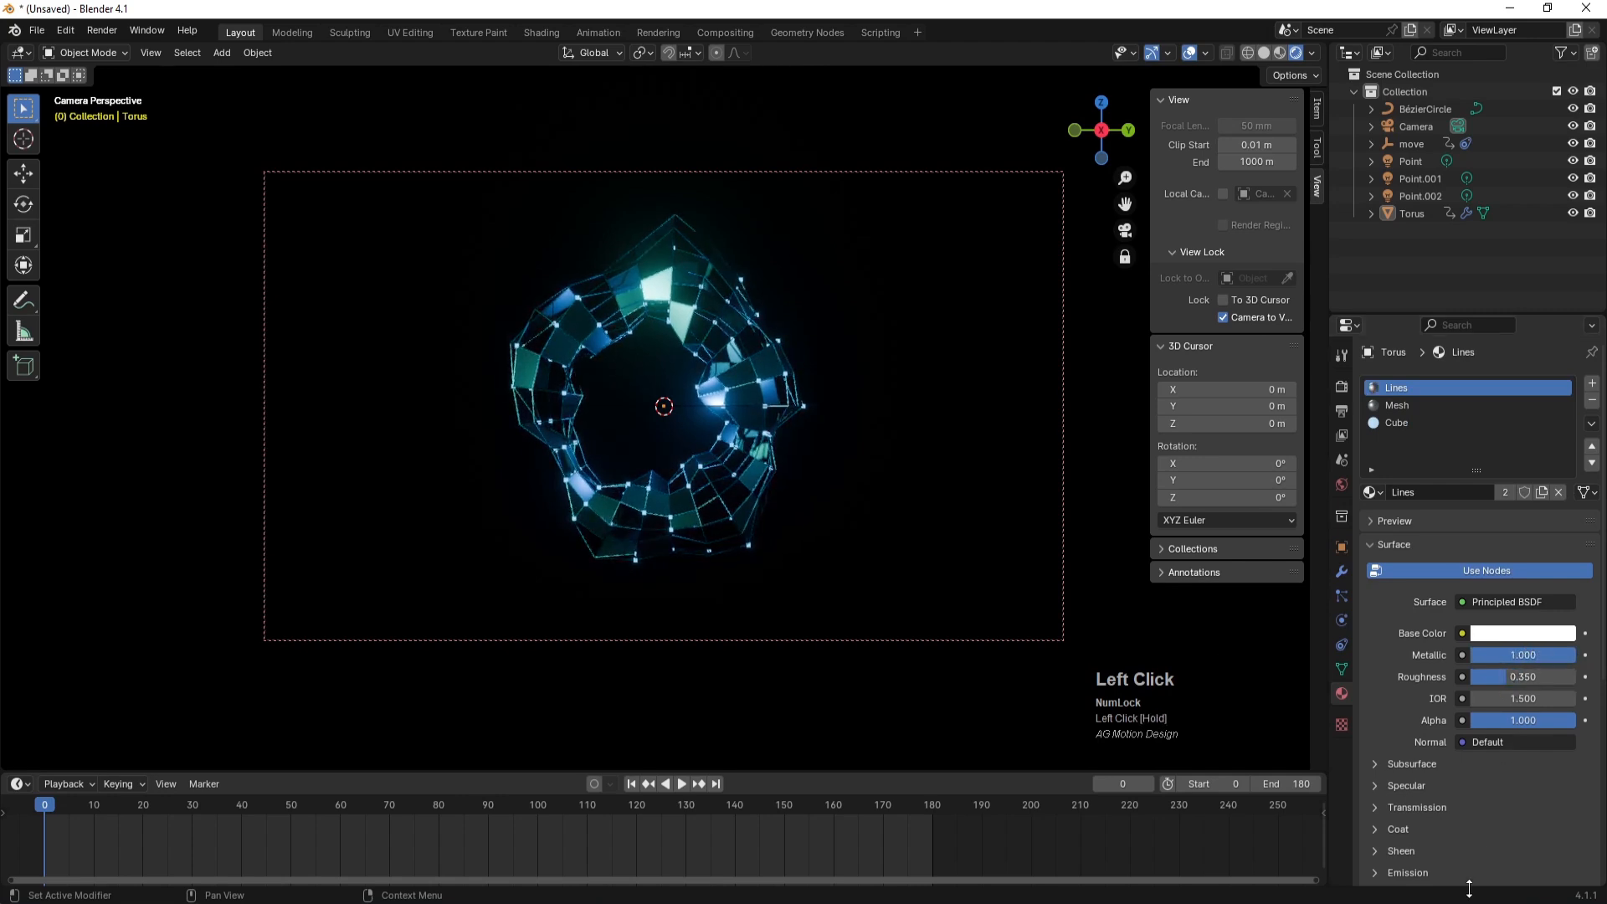
- Expand the Lines material's emission settings and try out the emission strength, leaving it at 0.000
click(1390, 873)
scroll(1381, 876, down, 5)
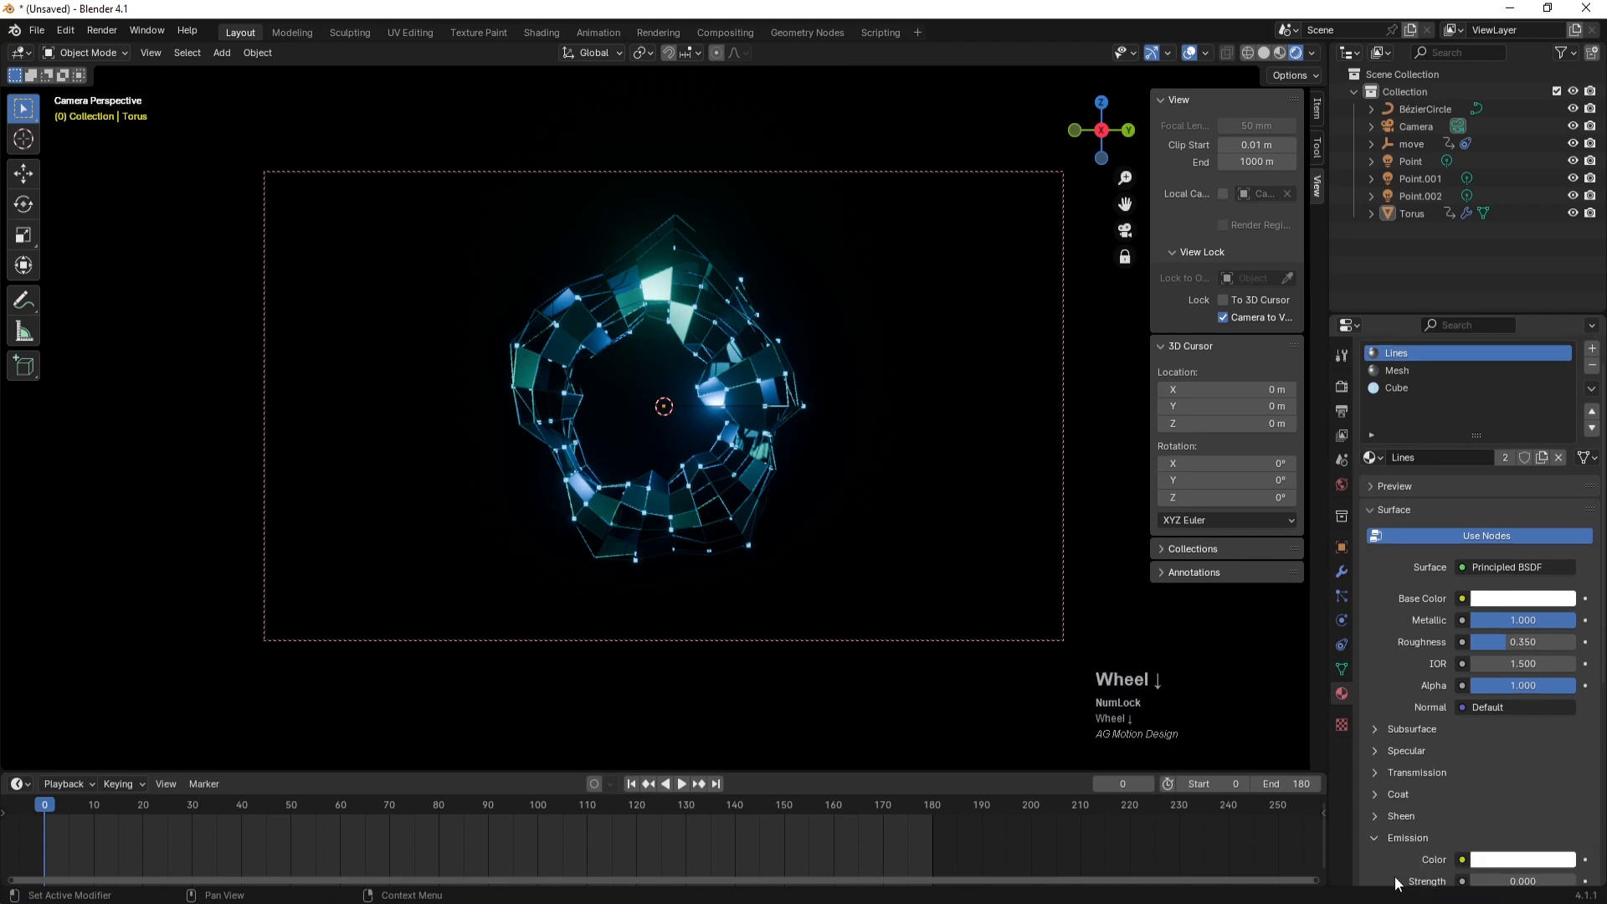
mouse_move(1498, 777)
mouse_down()
mouse_move(1574, 777)
mouse_move(1473, 776)
mouse_up()
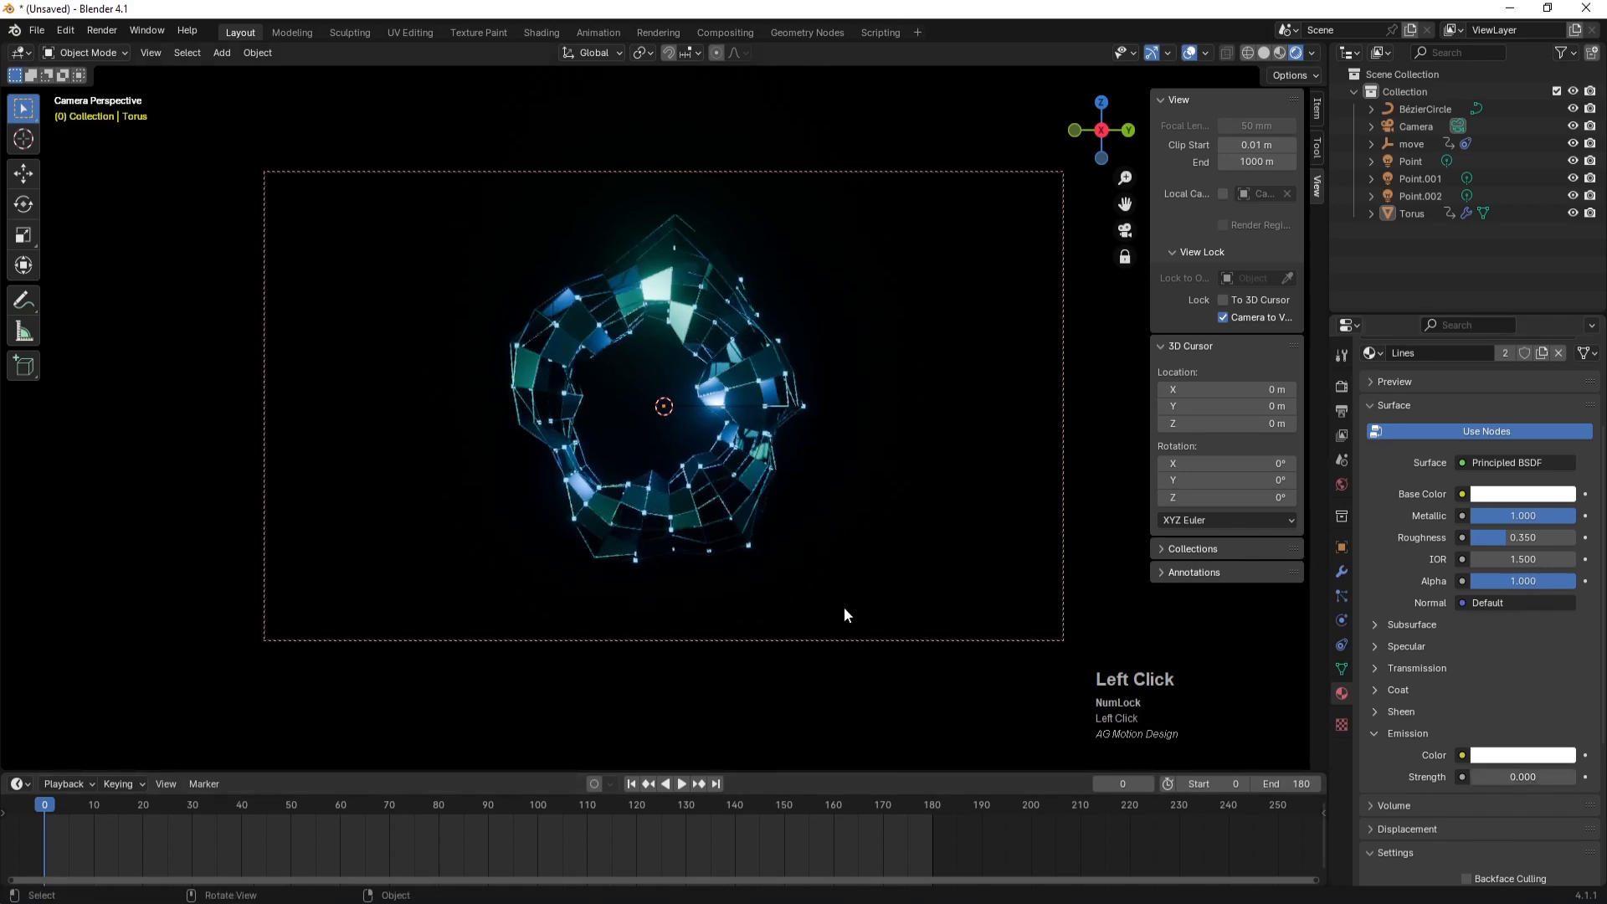
- Play the animation to review the metallic wireframe lines, and return to frame 0
click(686, 783)
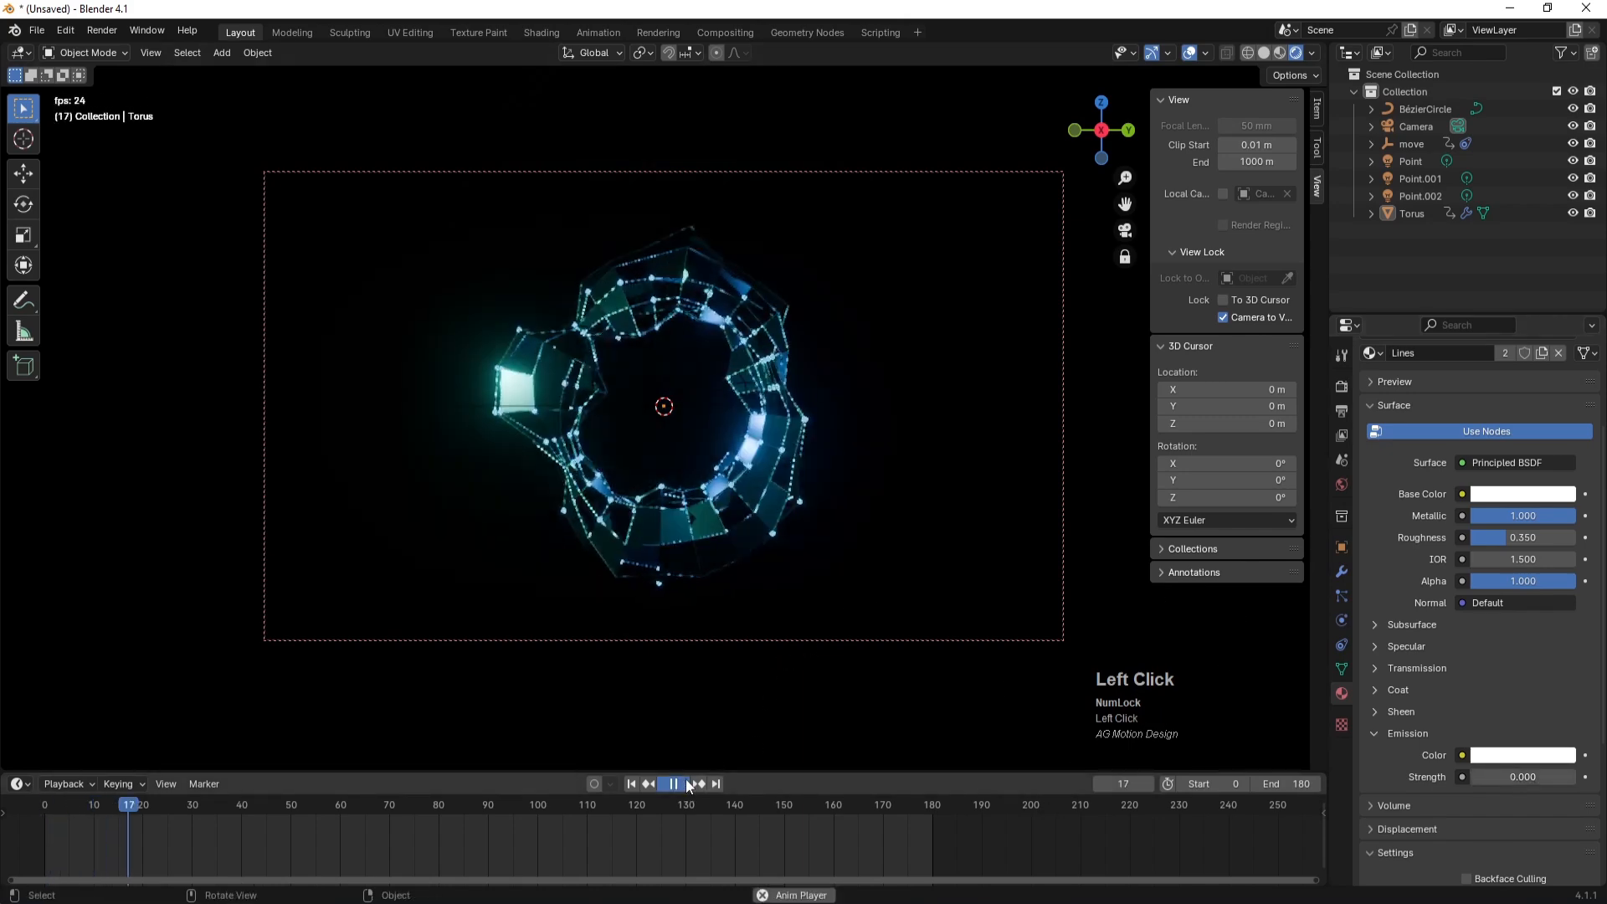
click(682, 784)
click(678, 790)
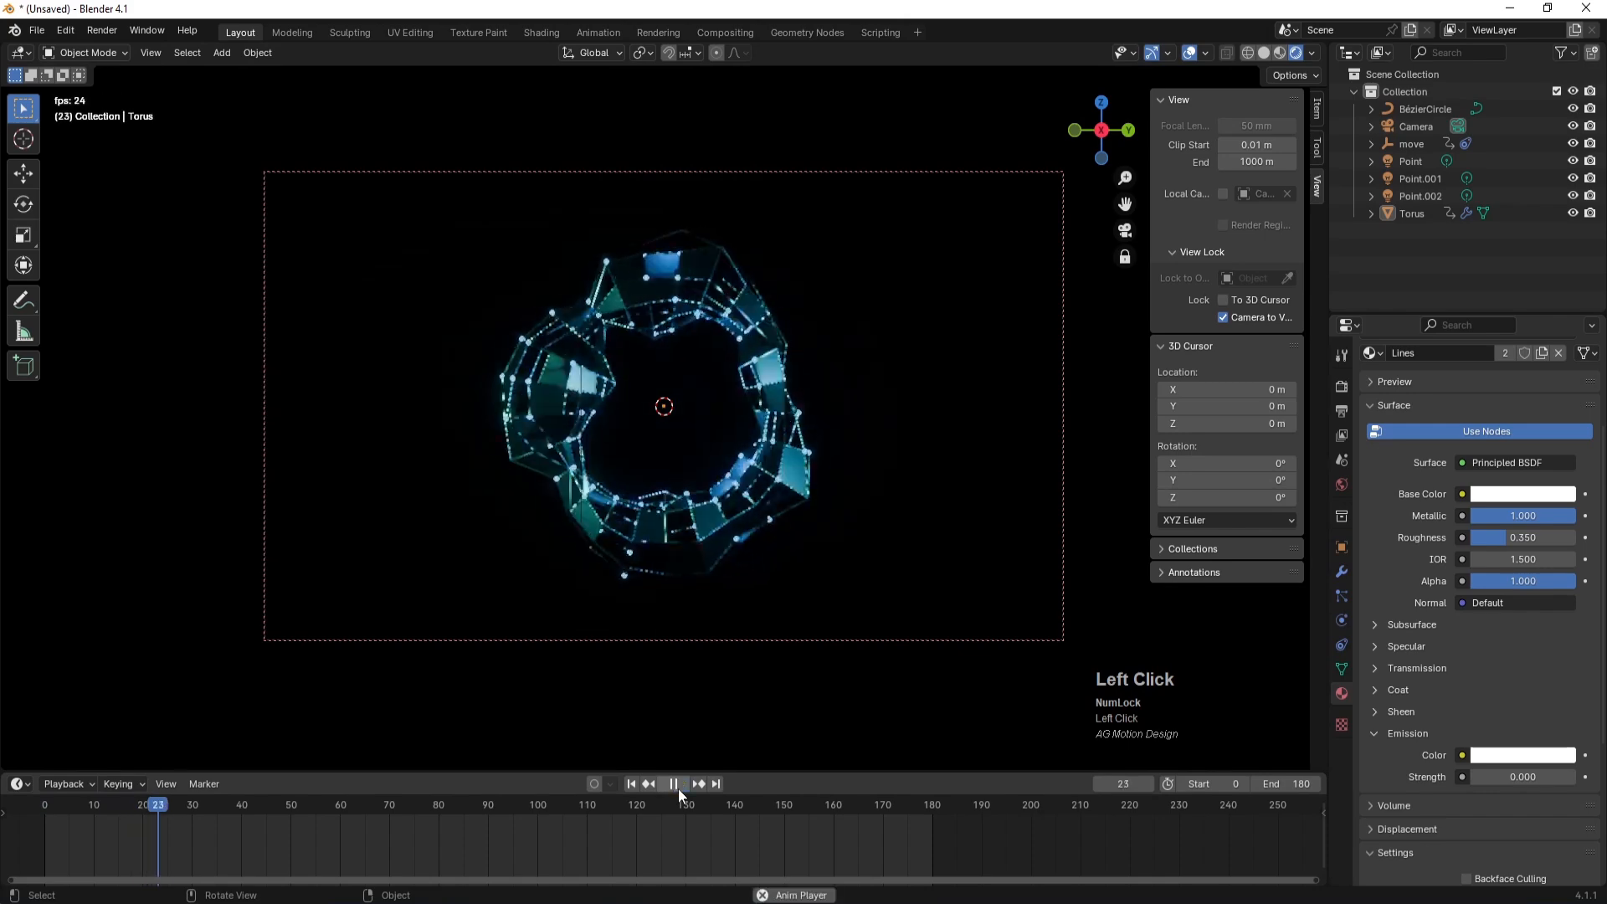
click(633, 785)
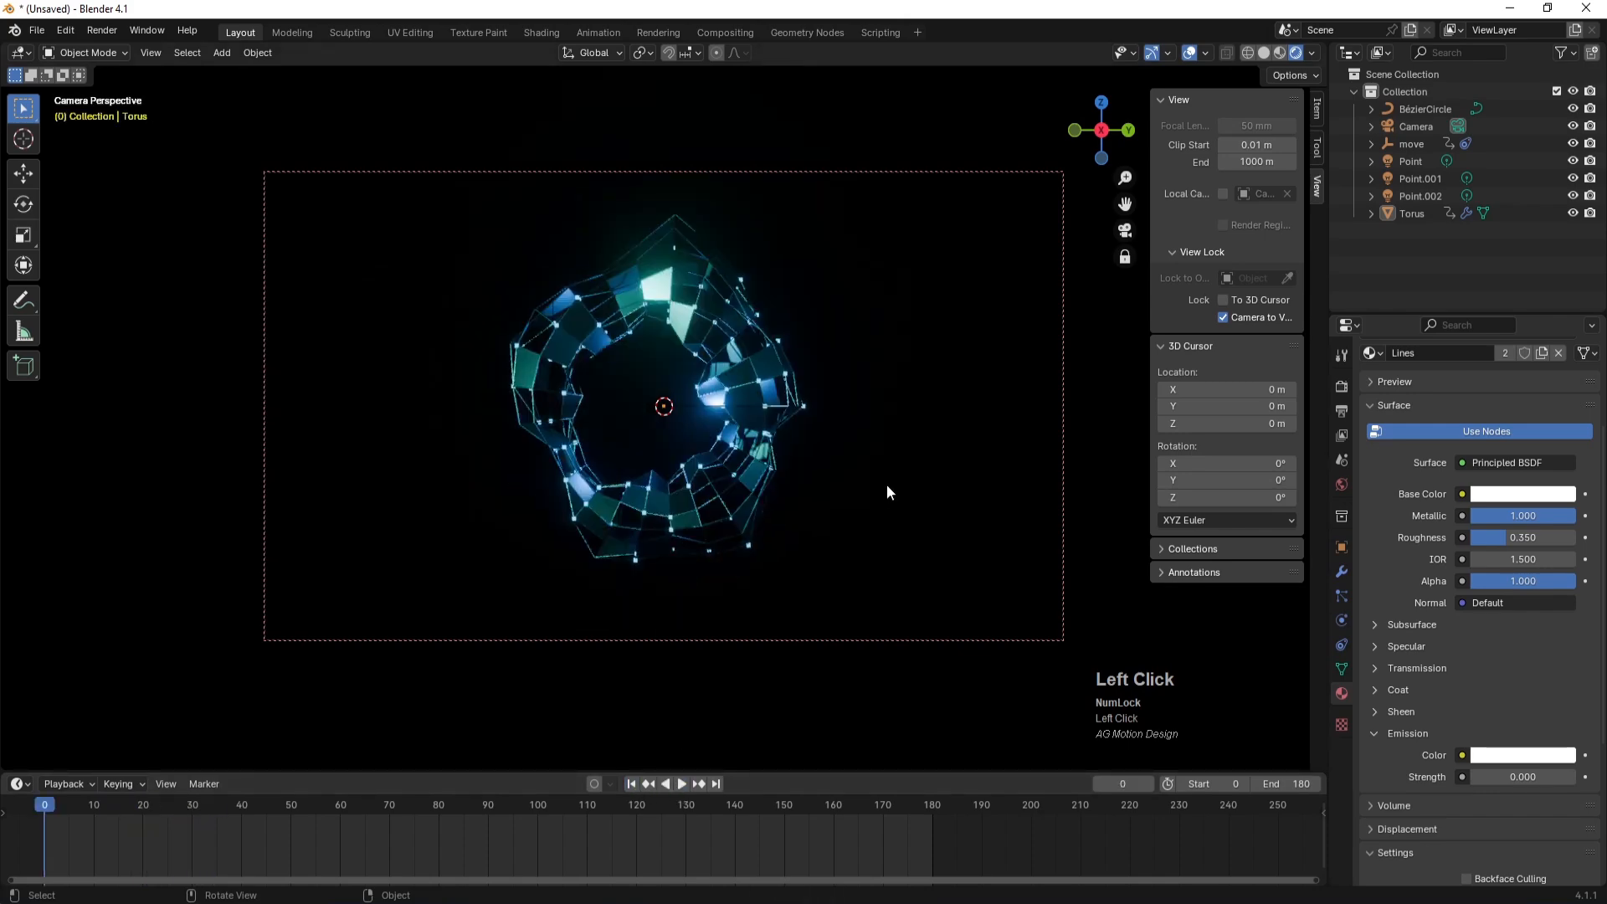
- Duplicate the torus in top view and move the copy about -2.29 m along the X axis
key(KP_7)
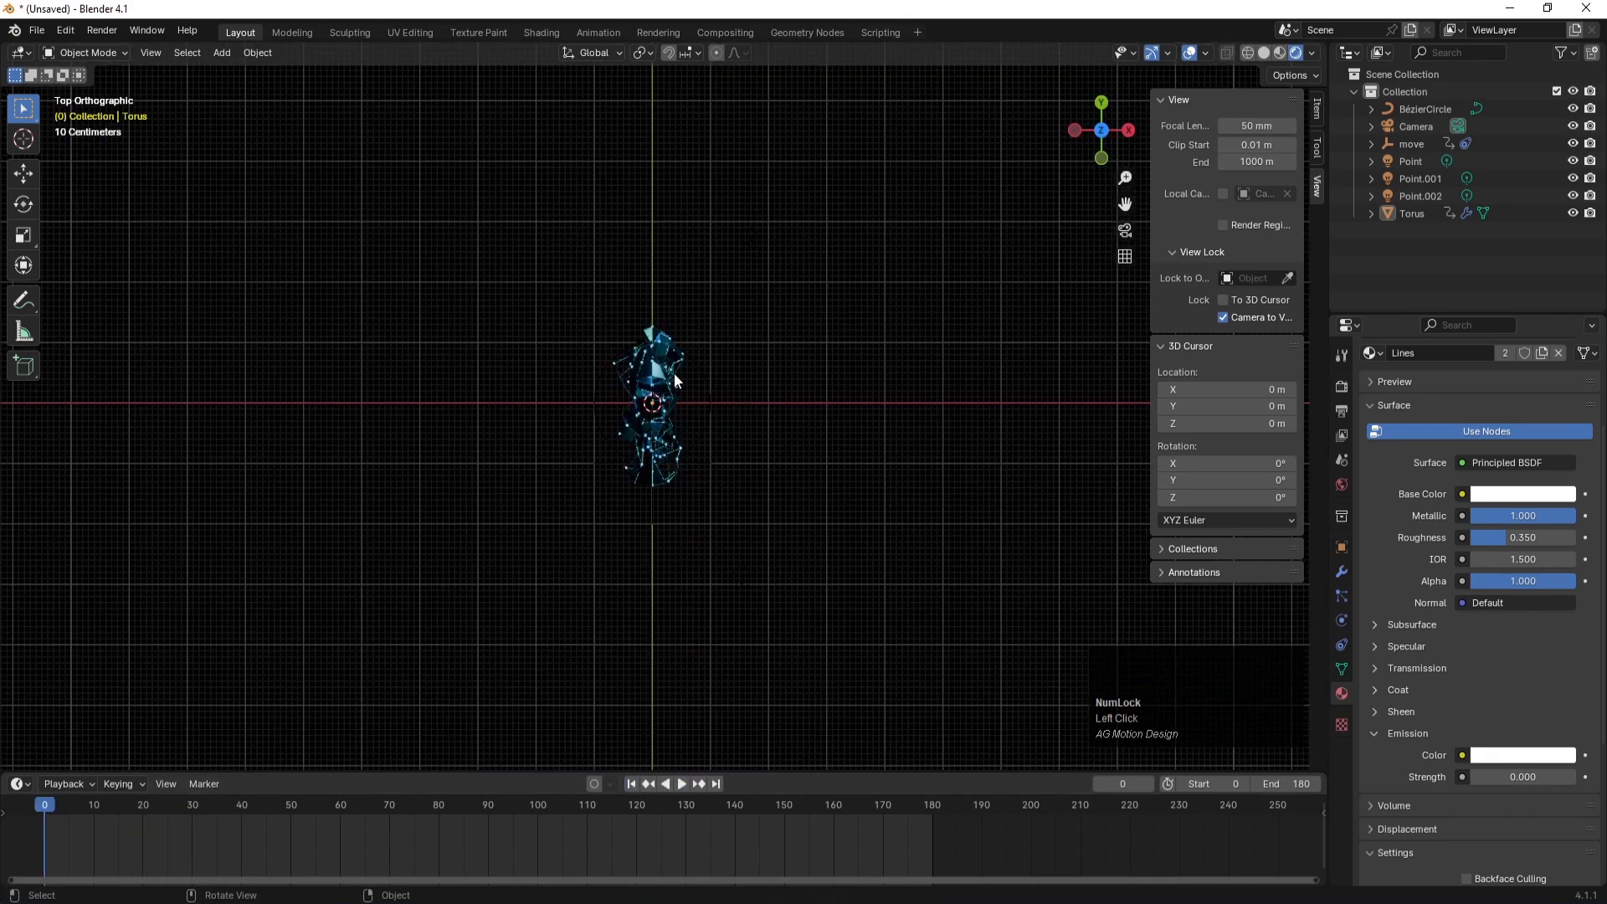
click(661, 402)
key(shift+d)
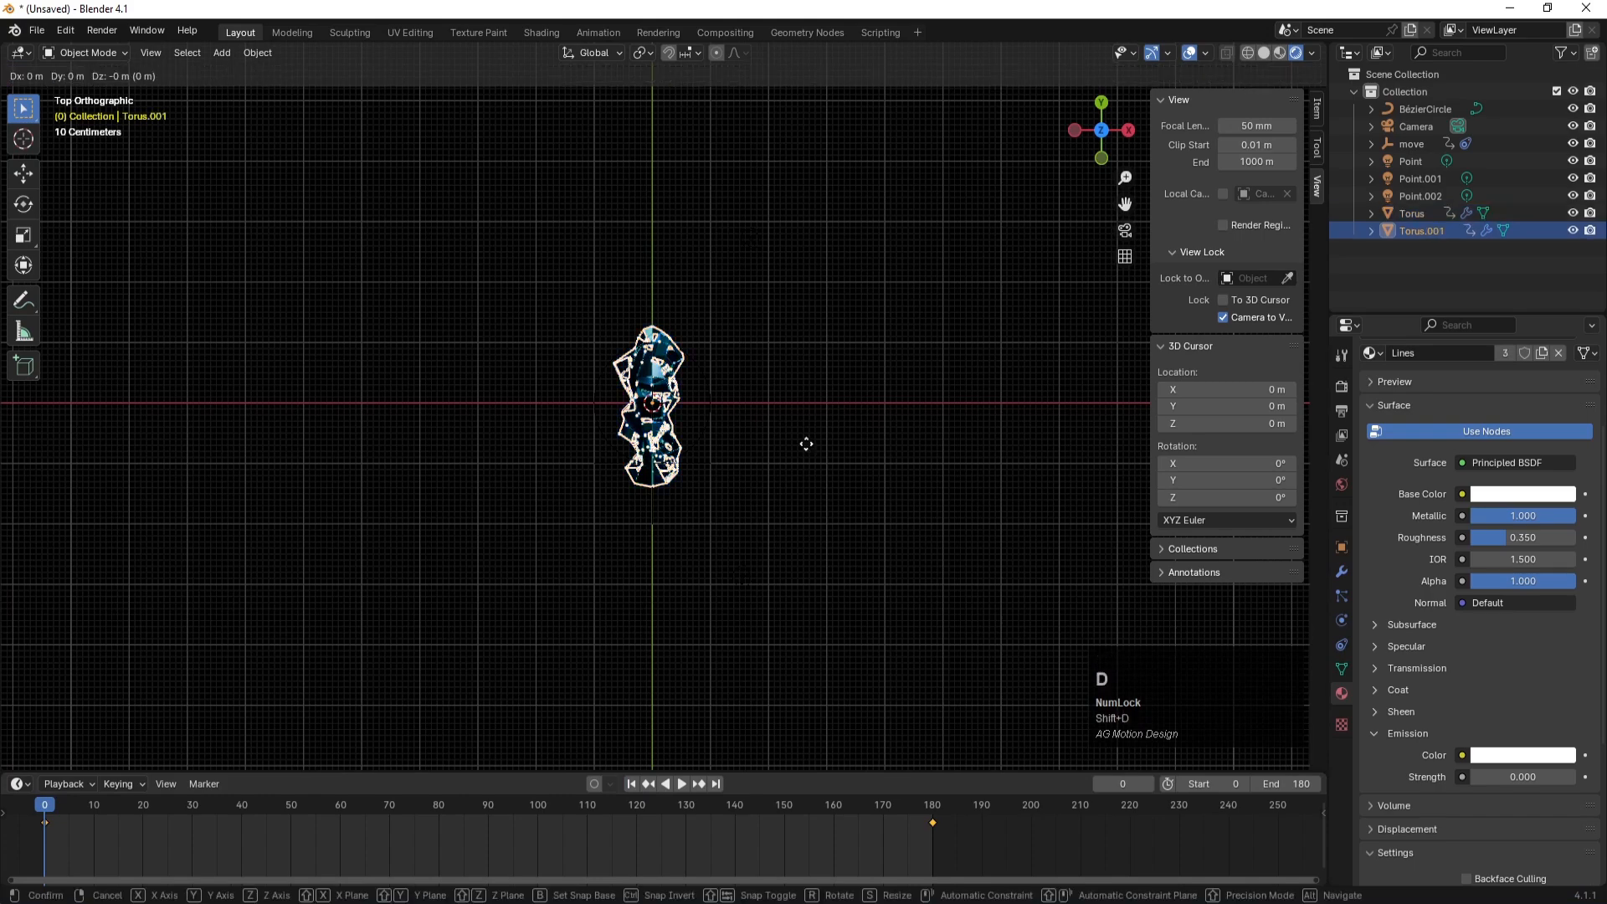
key(x)
click(677, 450)
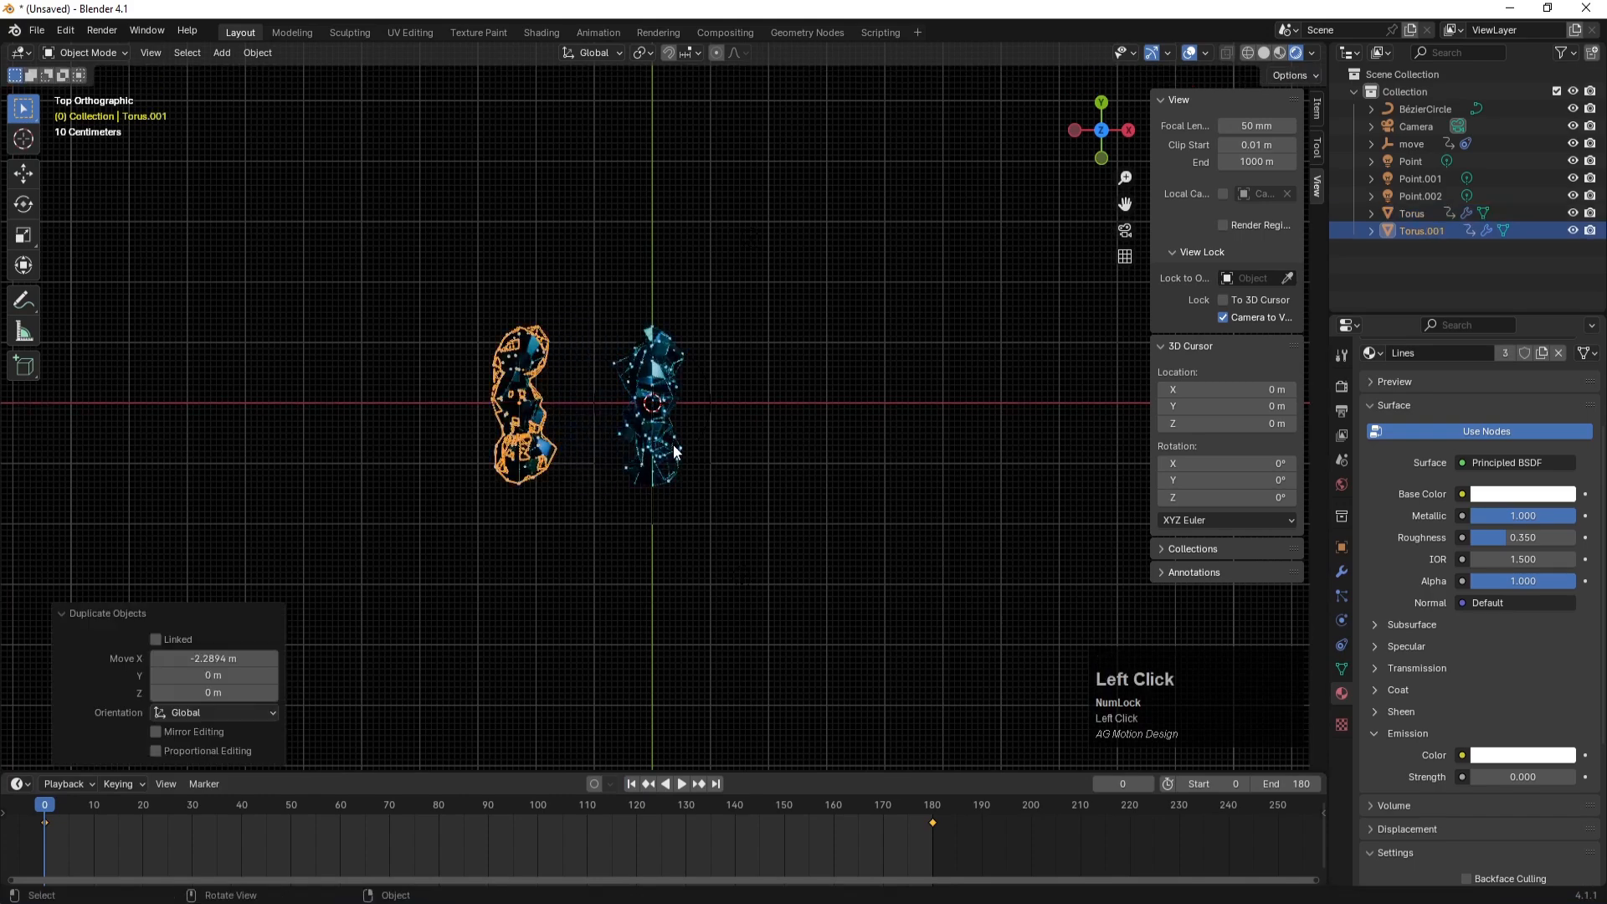
- Scale the duplicated torus up by about 2.5 in camera view, and deselect it
key(KP_0)
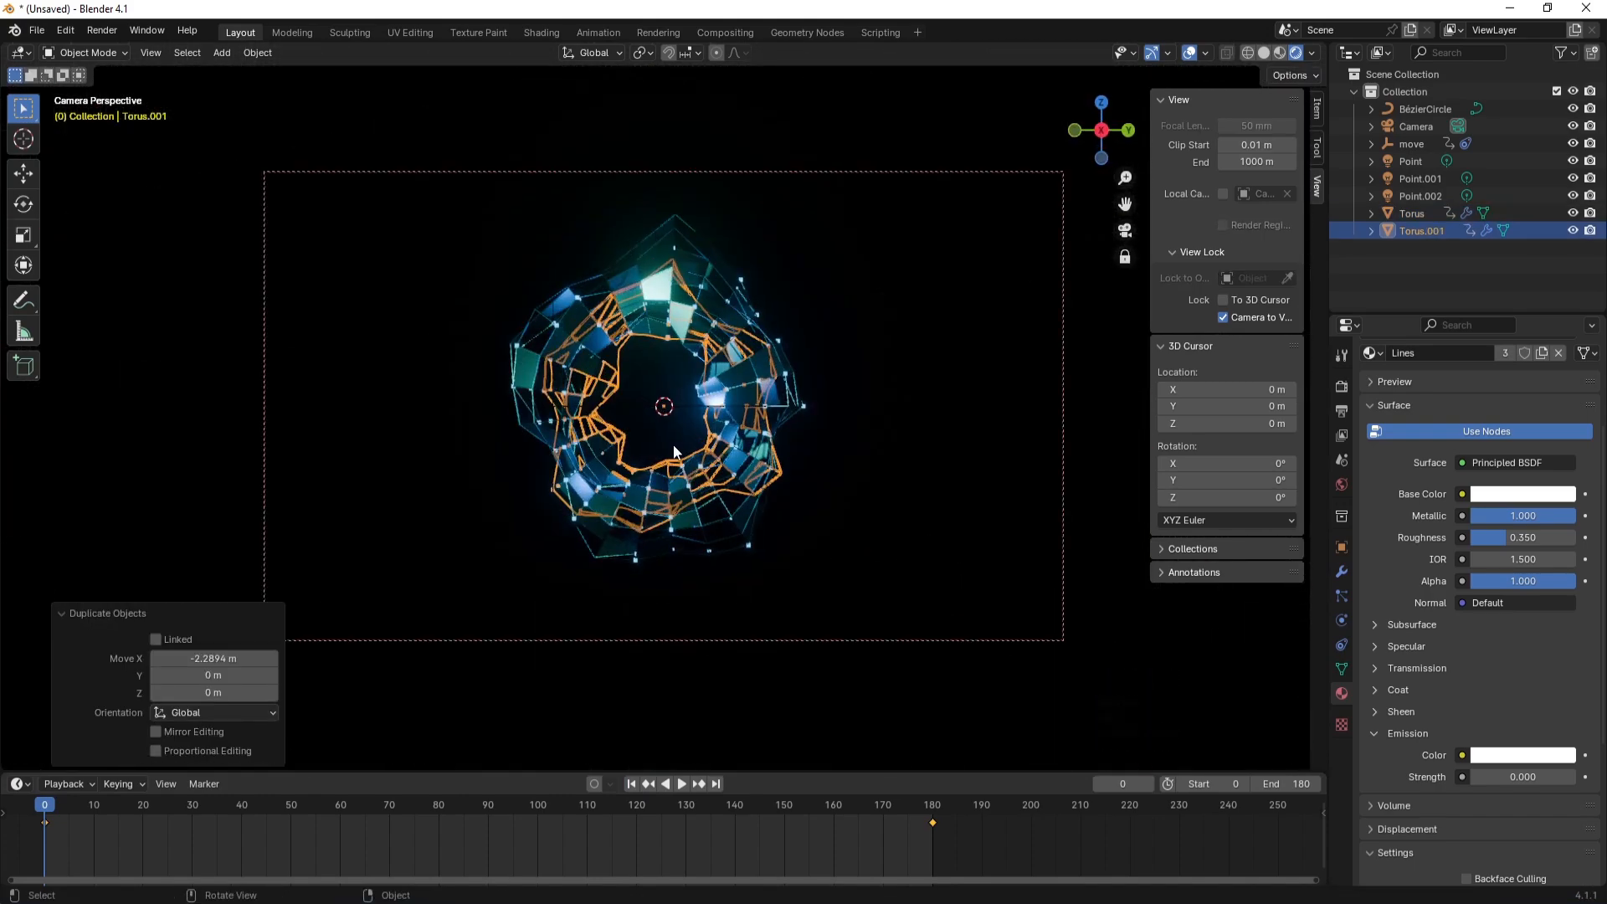
key(s)
click(760, 431)
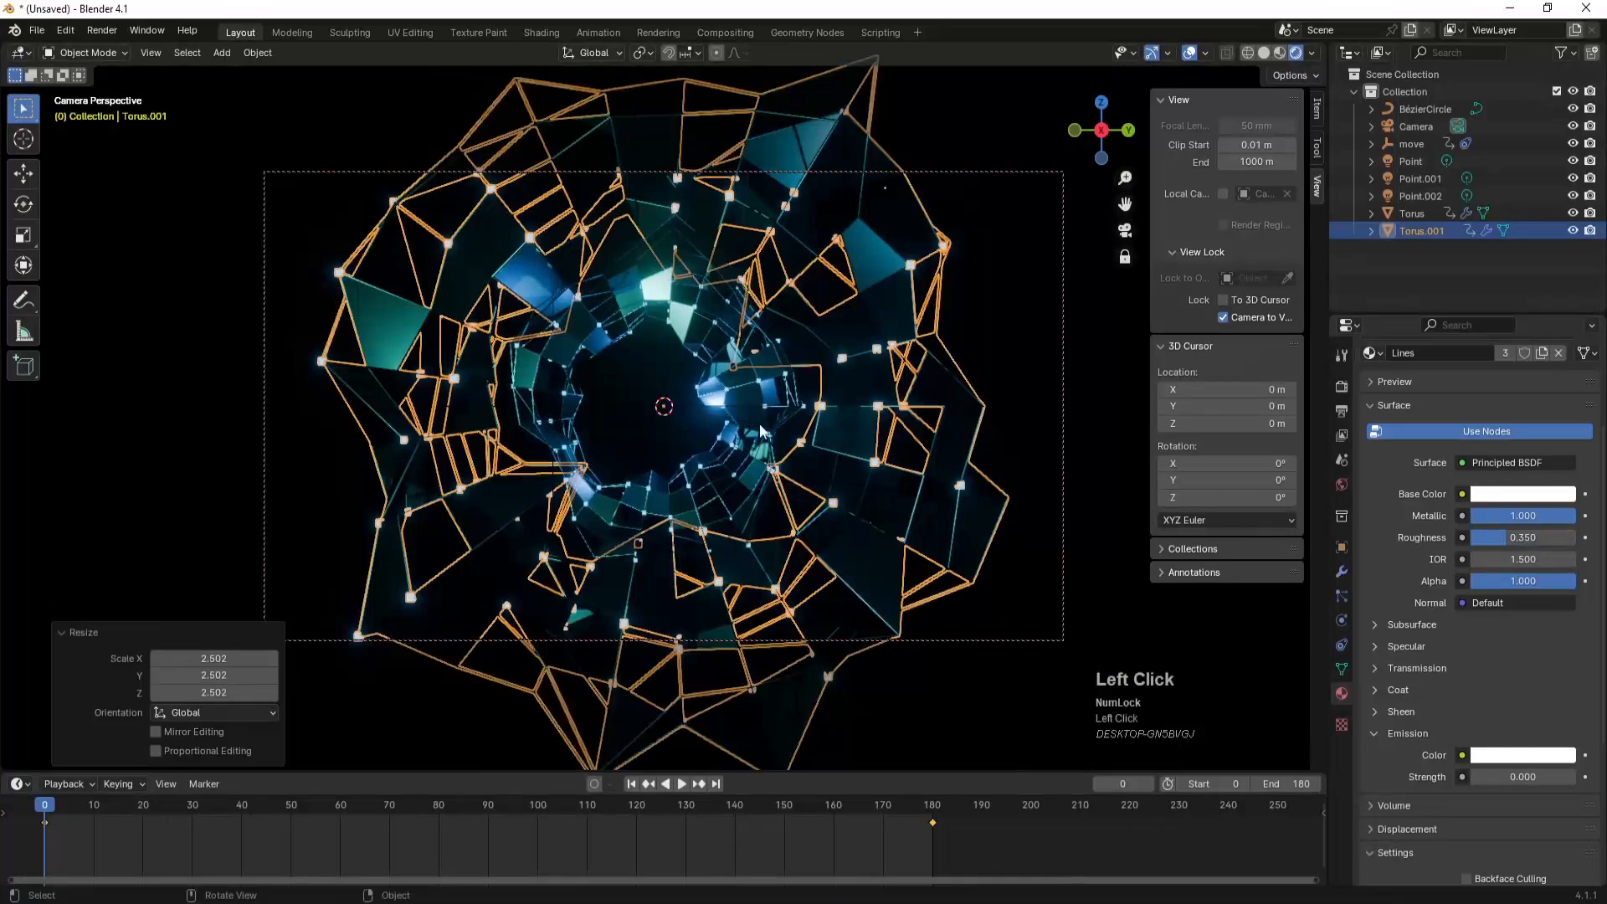
click(978, 382)
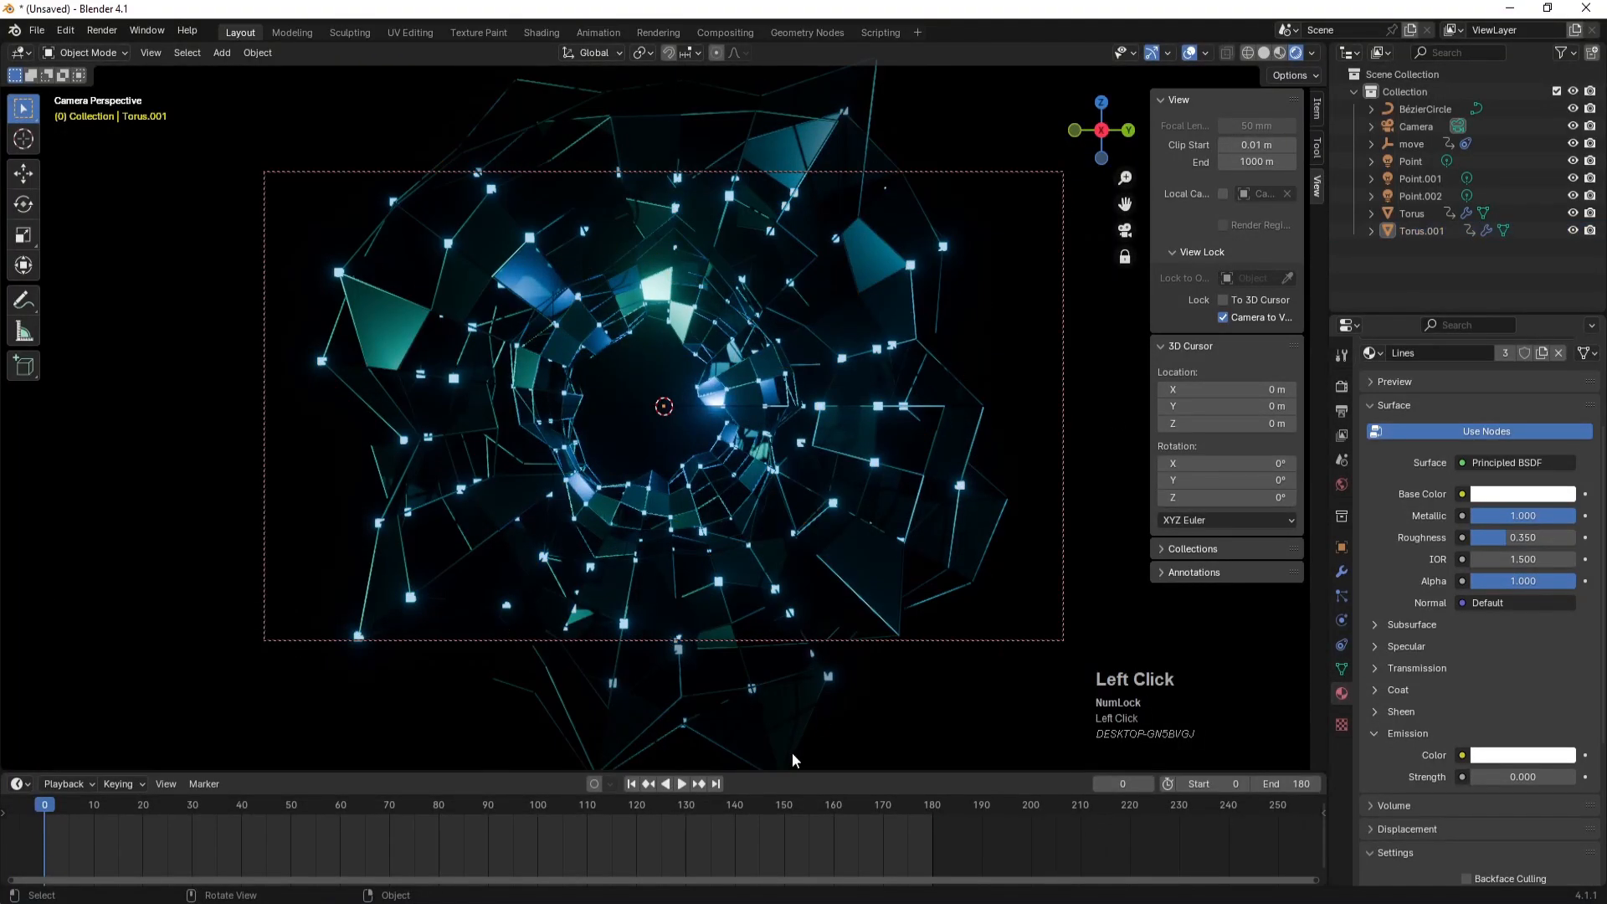
- Play the animation to review both torus rings through the camera, and return to frame 0
click(682, 784)
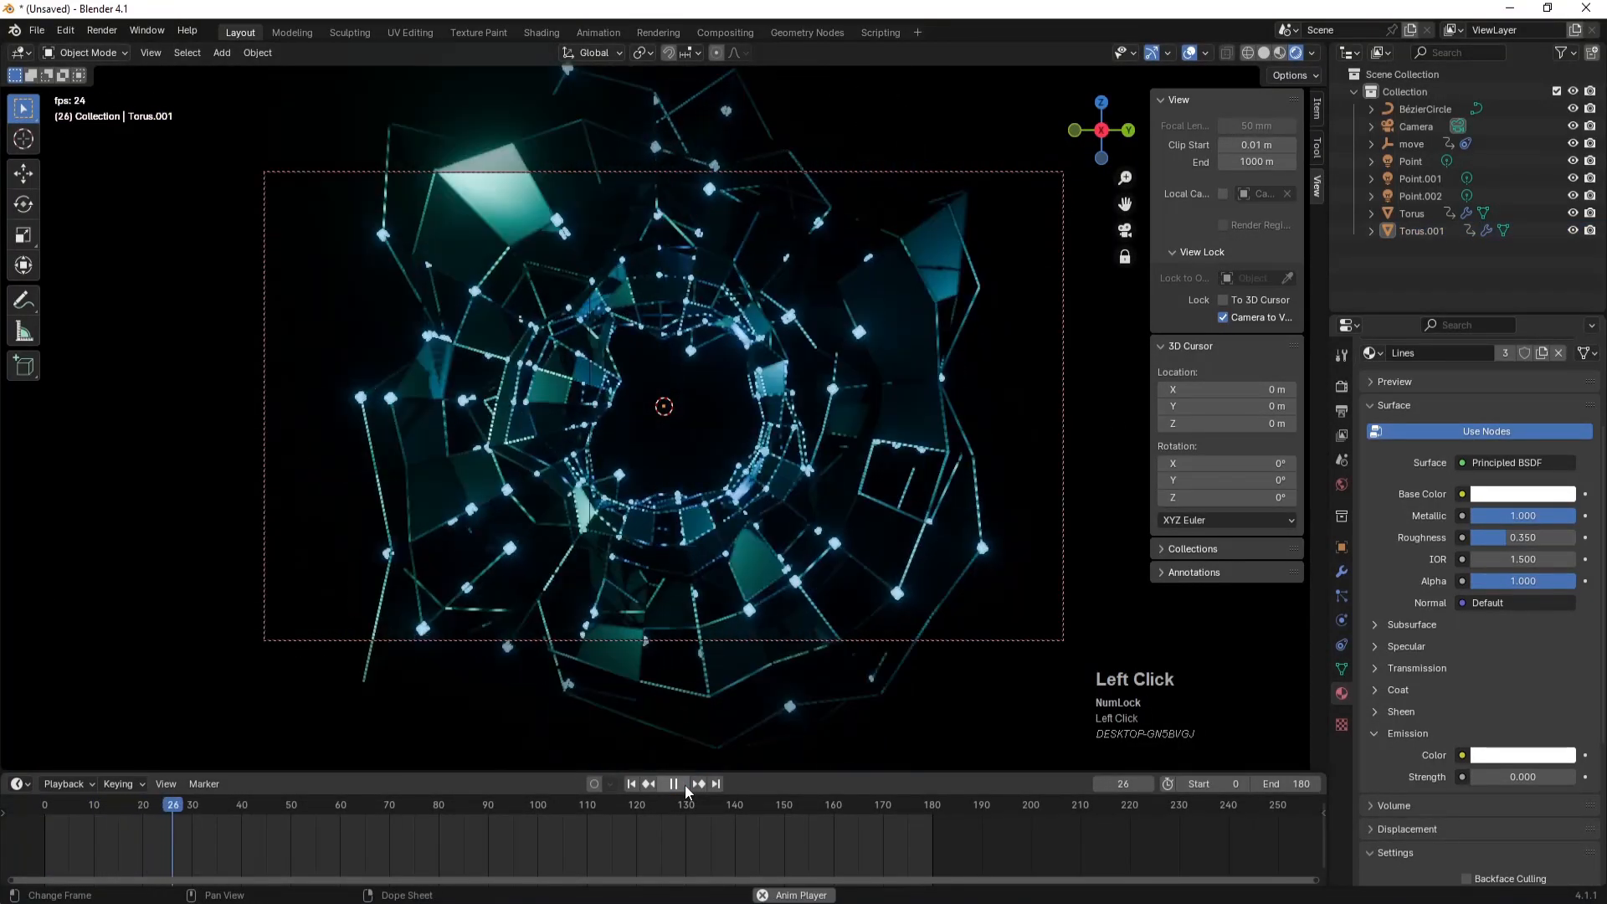
click(685, 786)
click(631, 785)
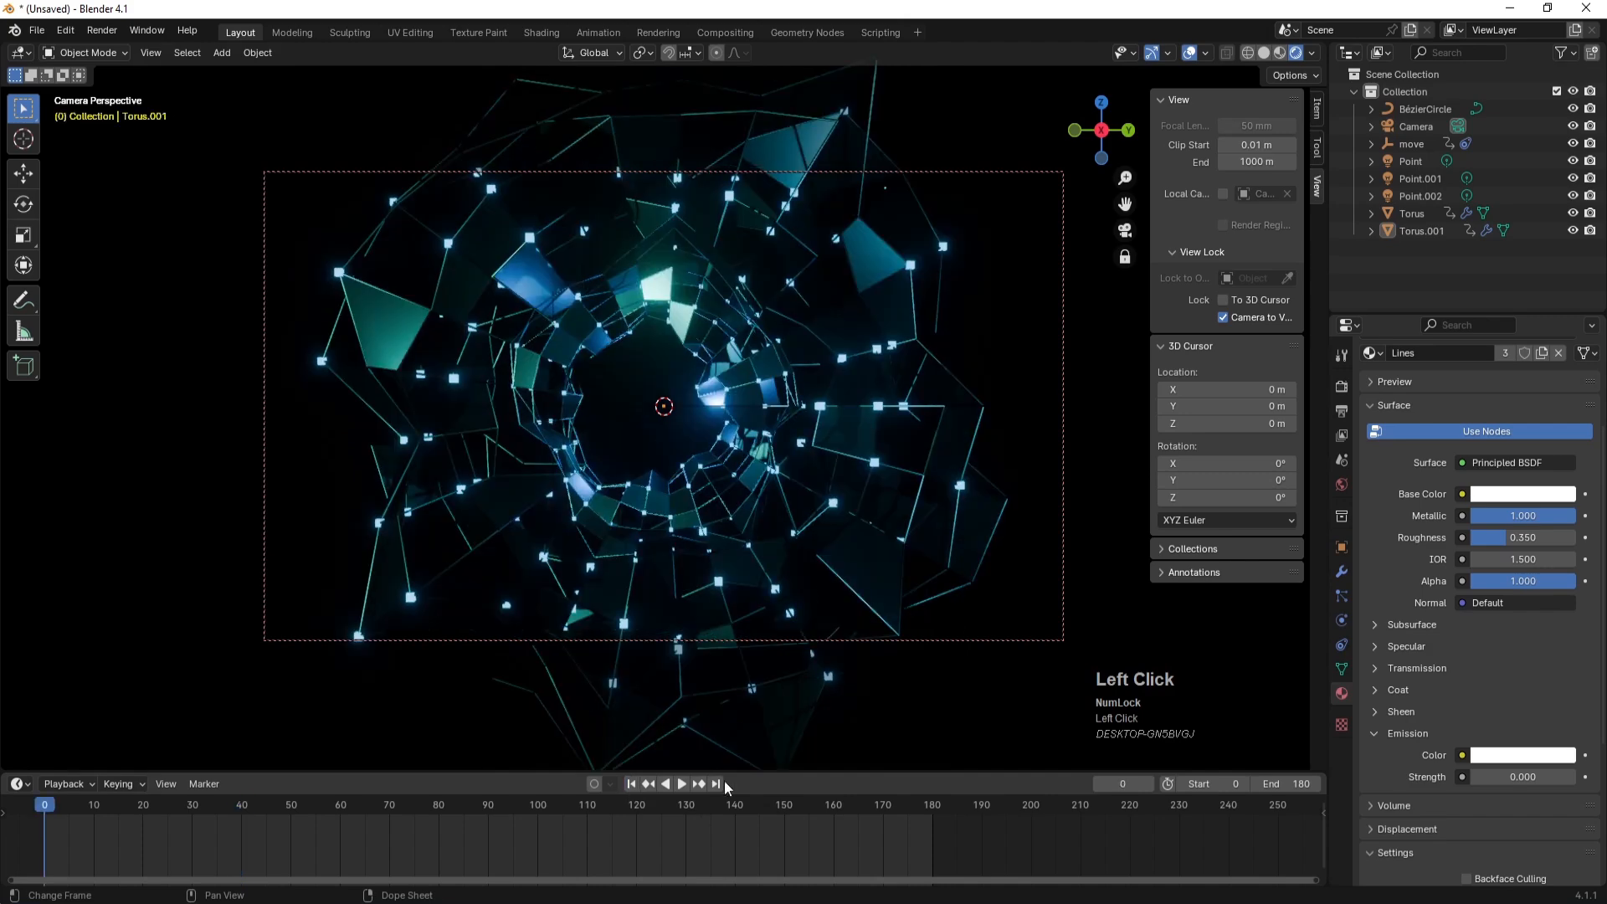
- Duplicate the enlarged torus in top view and move the new copy about -3.69 m along the X axis
click(1413, 127)
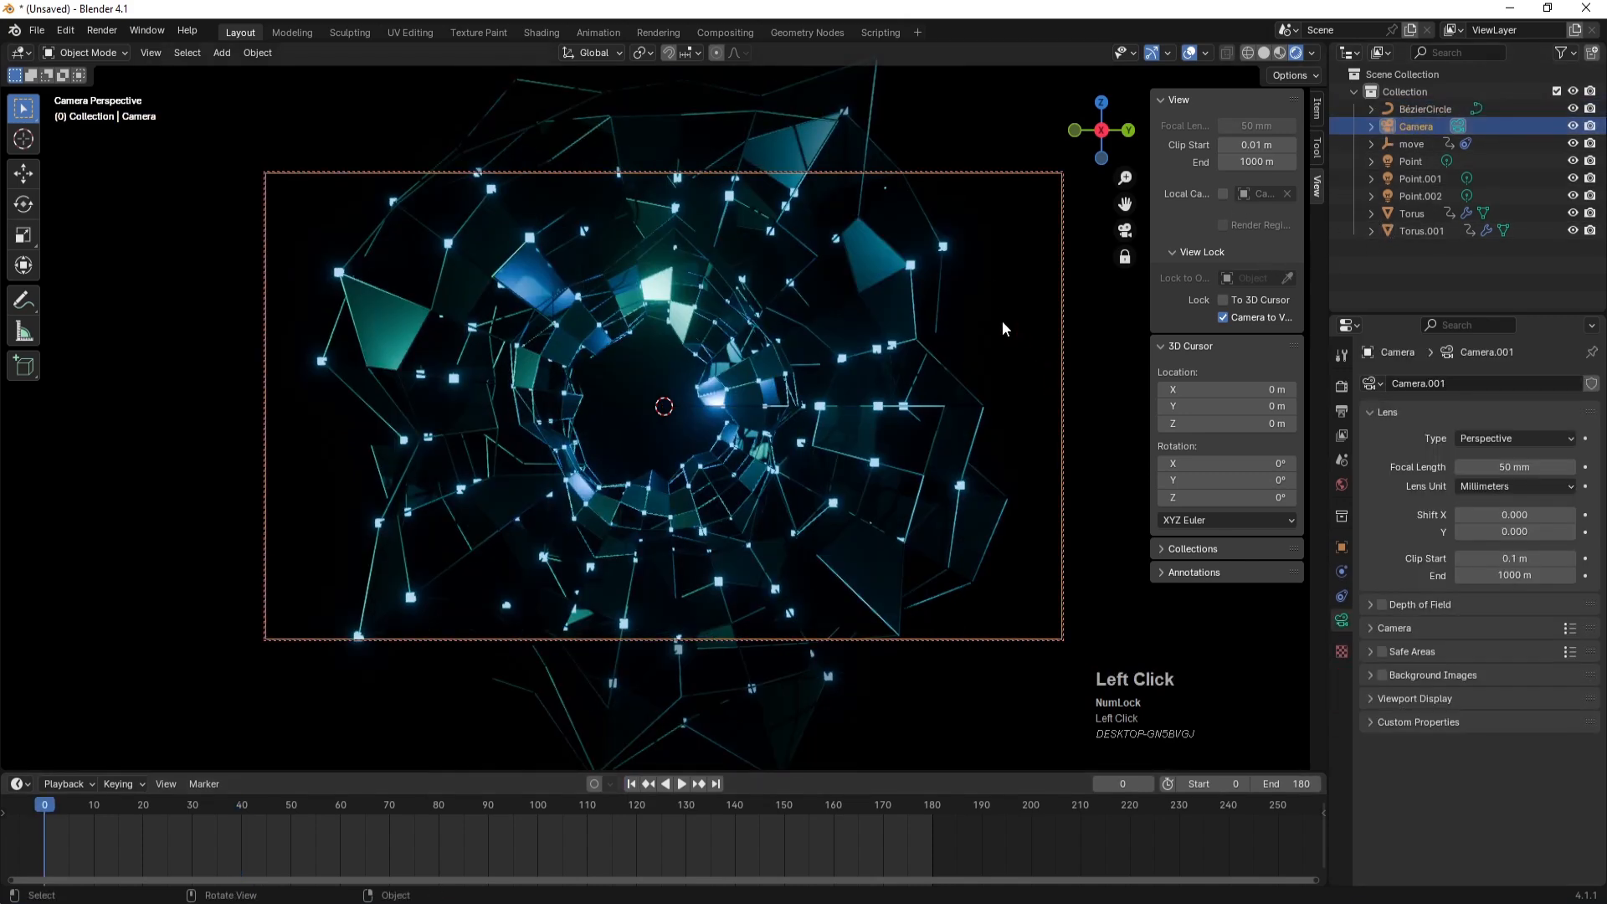
key(KP_7)
click(790, 365)
click(555, 352)
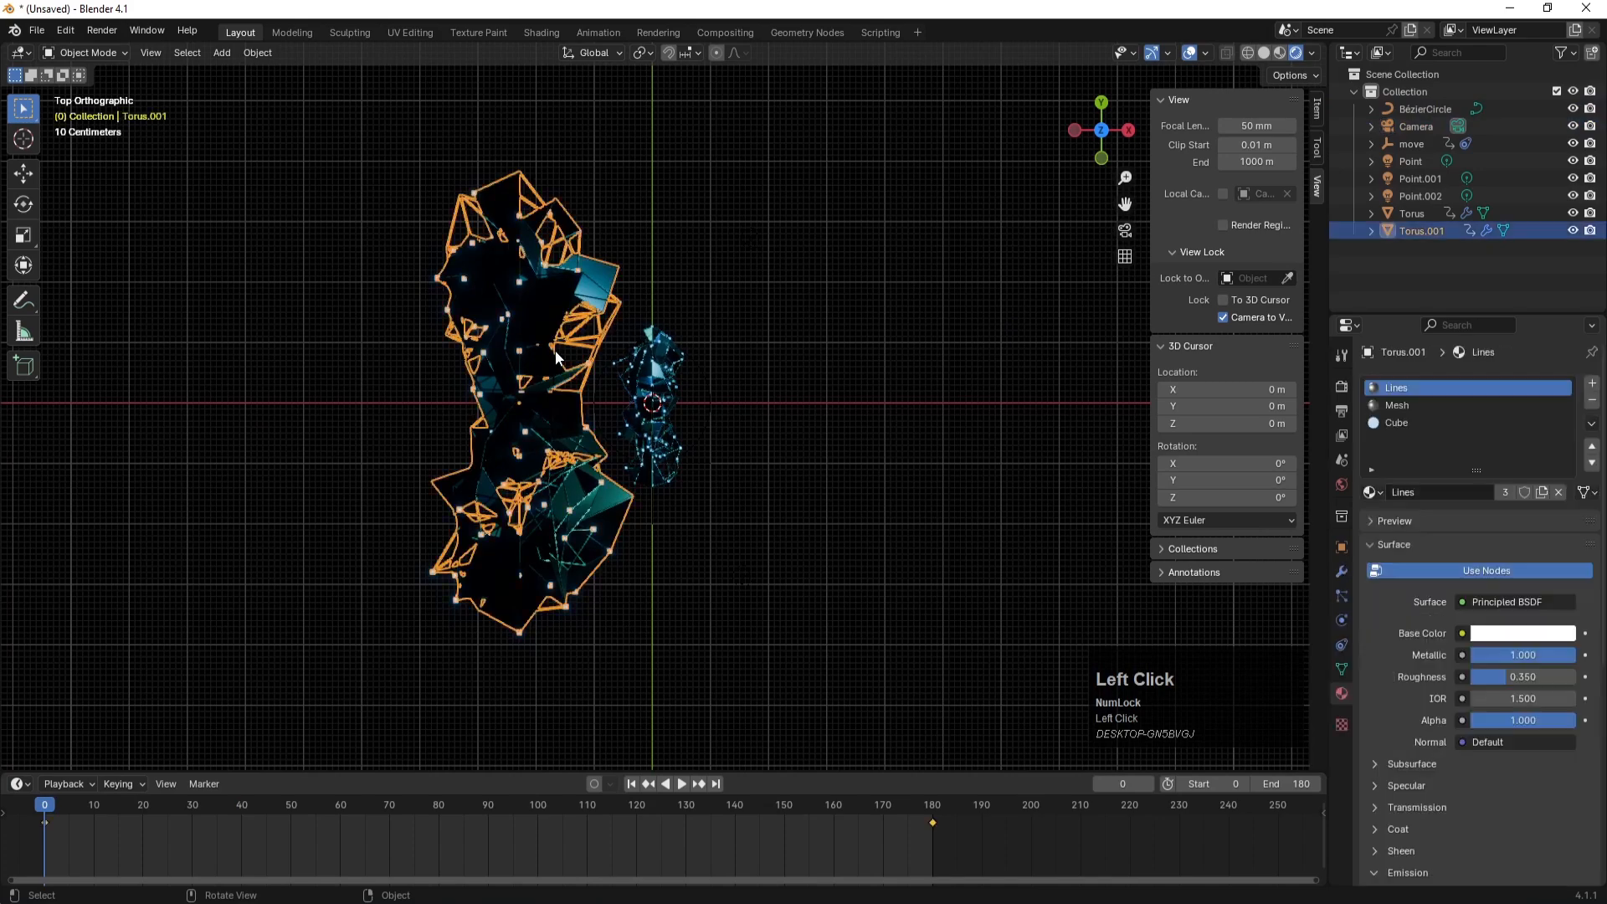
key(shift+d)
key(x)
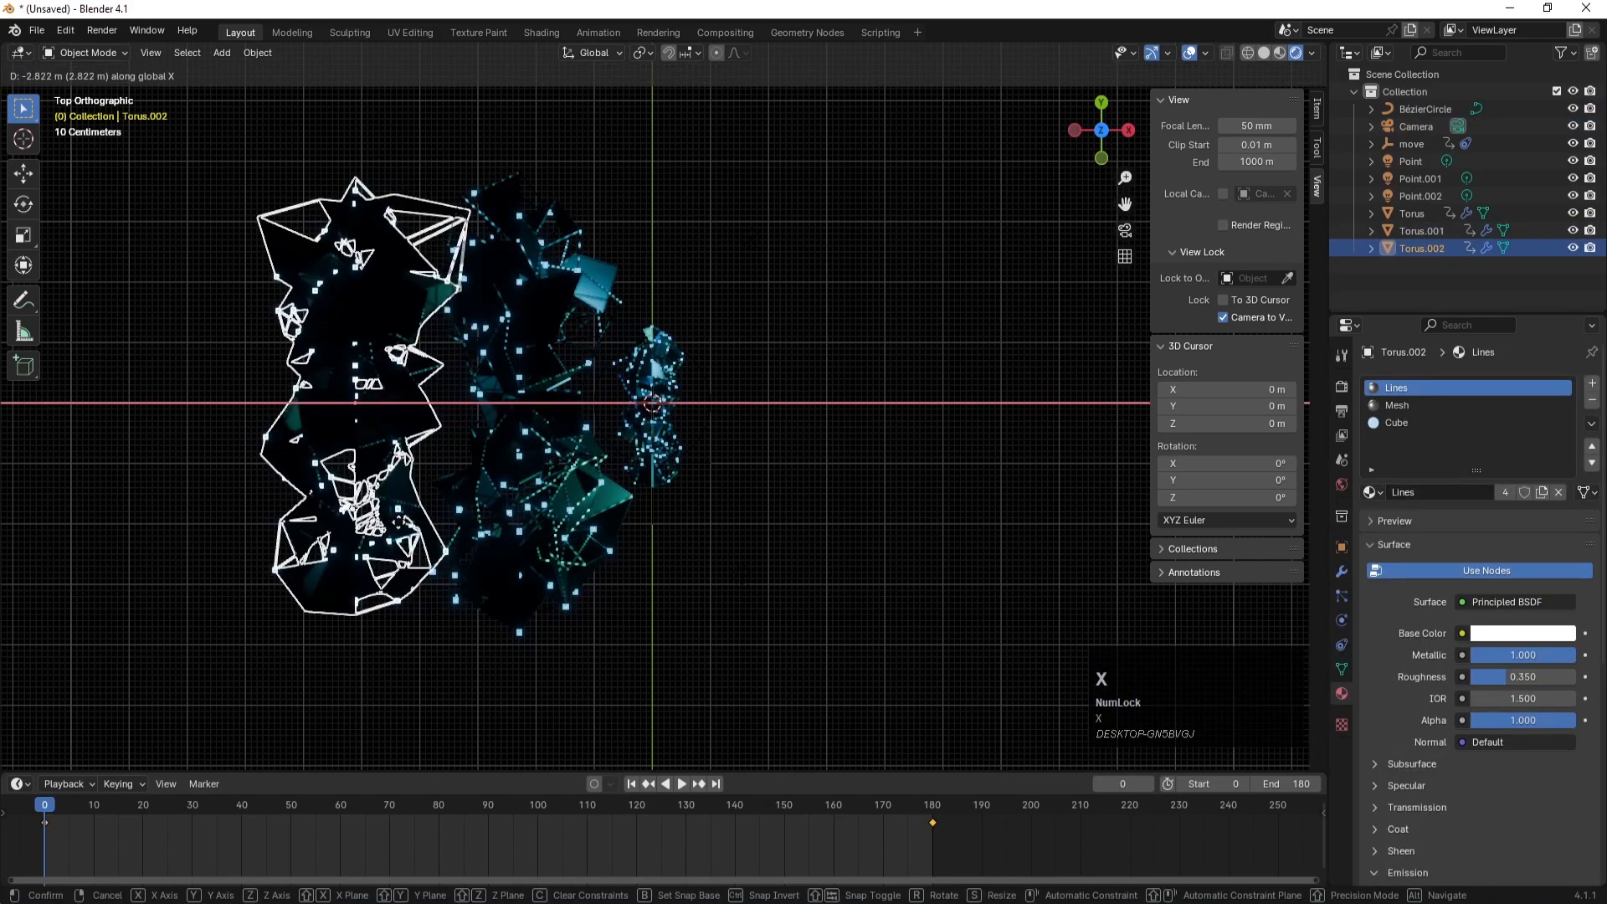
click(347, 487)
- Scale the third torus up by about 1.85 and return to the camera view
key(s)
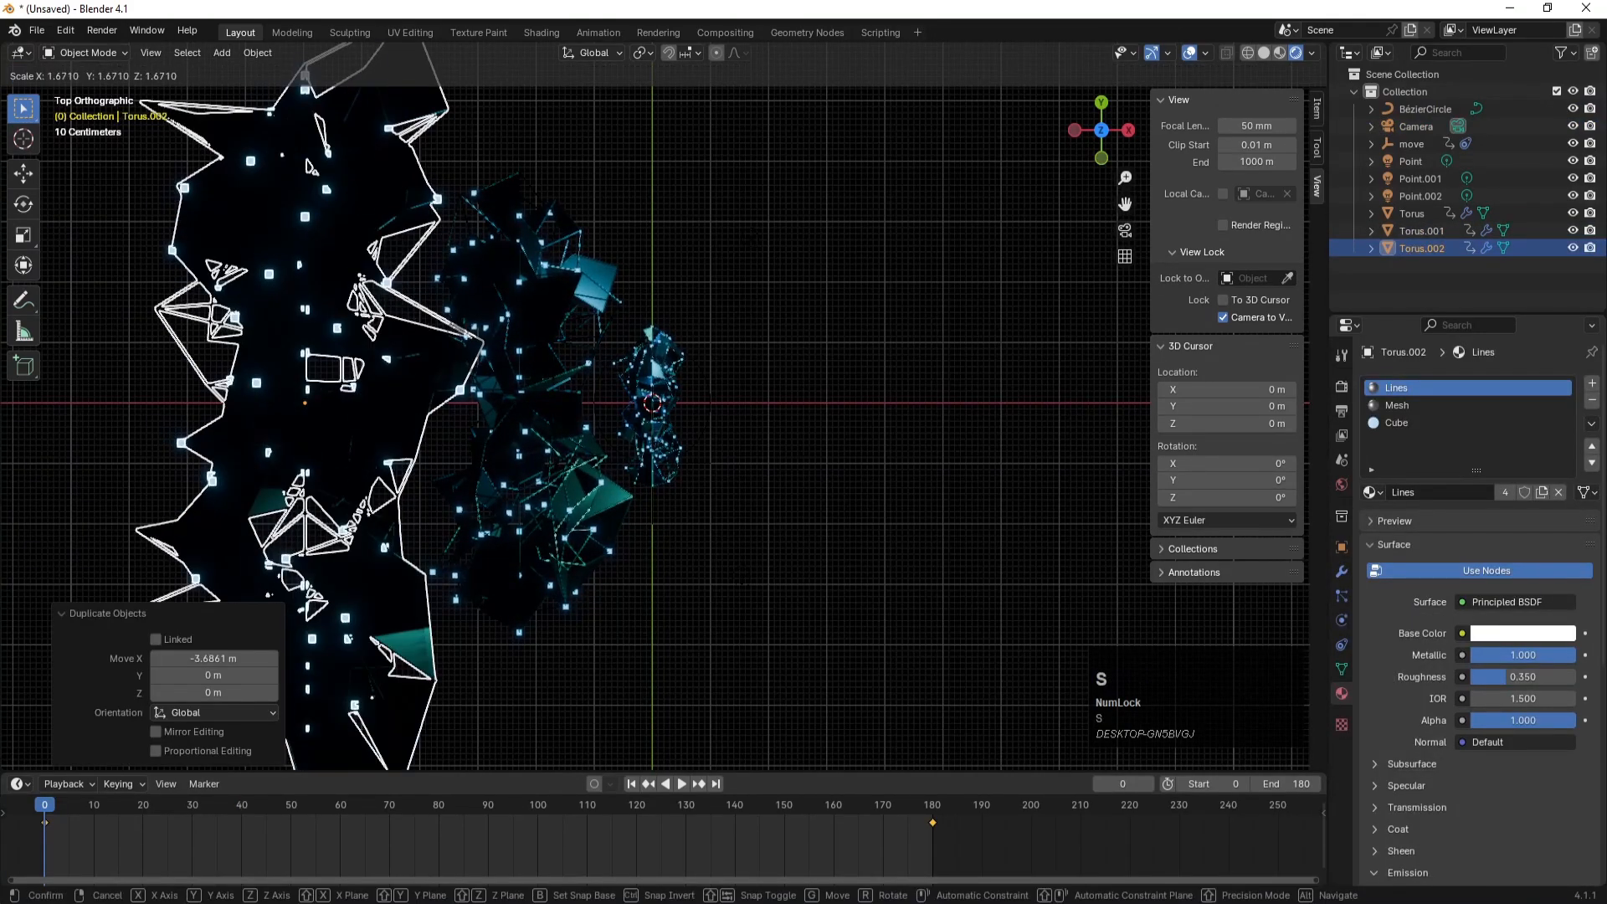
click(383, 617)
key(KP_0)
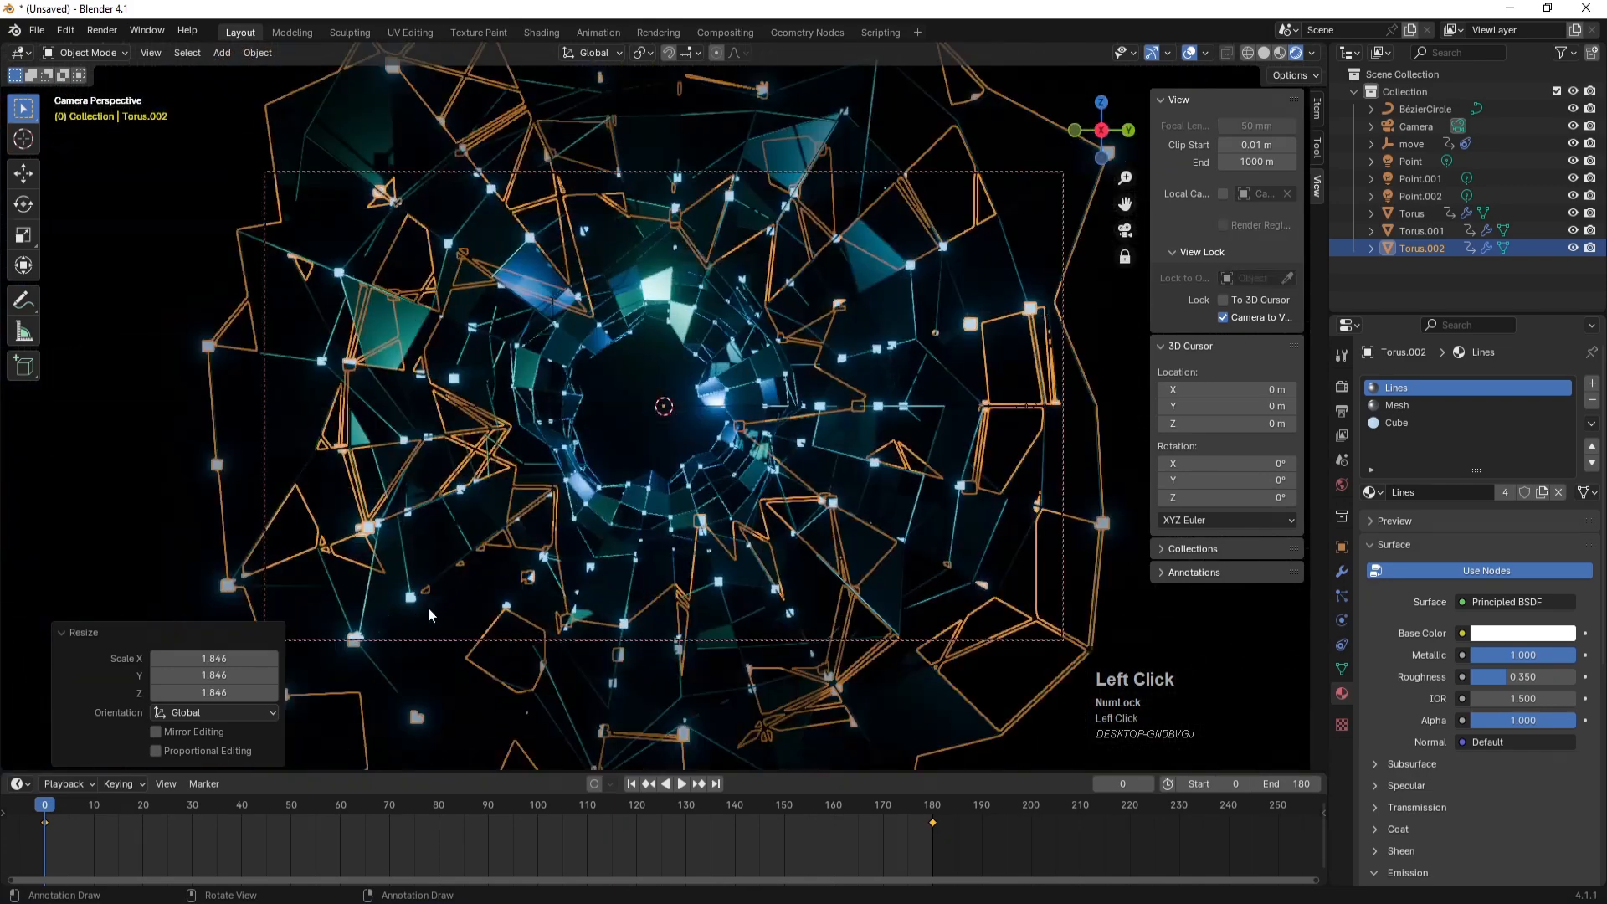
- Enable depth of field on the camera and set its F-Stop to 0.5
click(1417, 126)
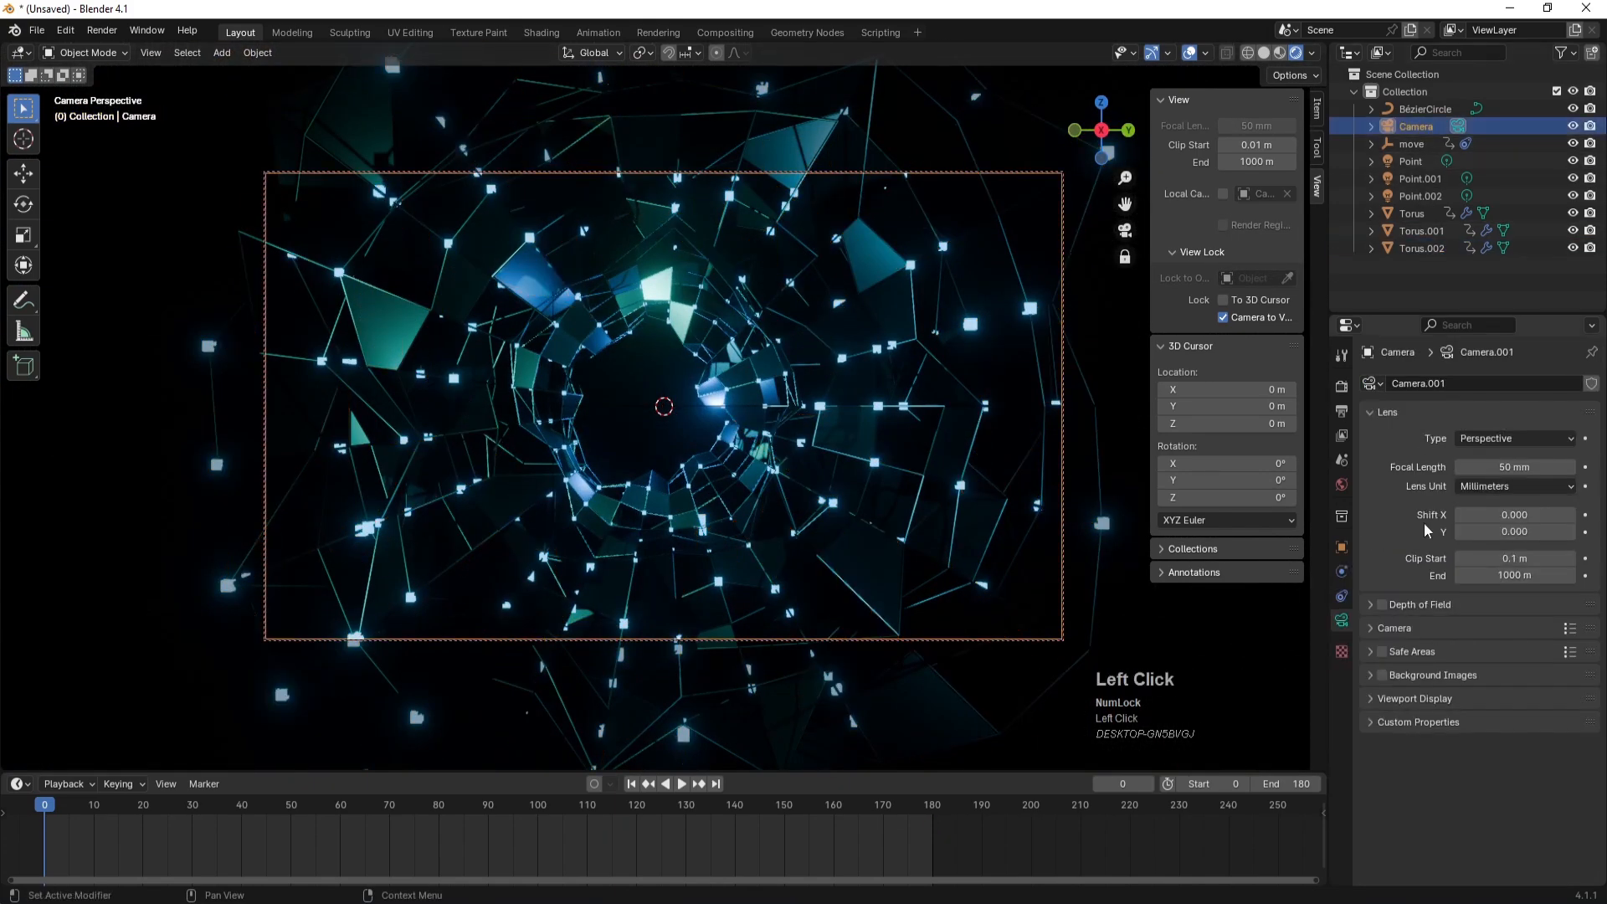
click(1370, 605)
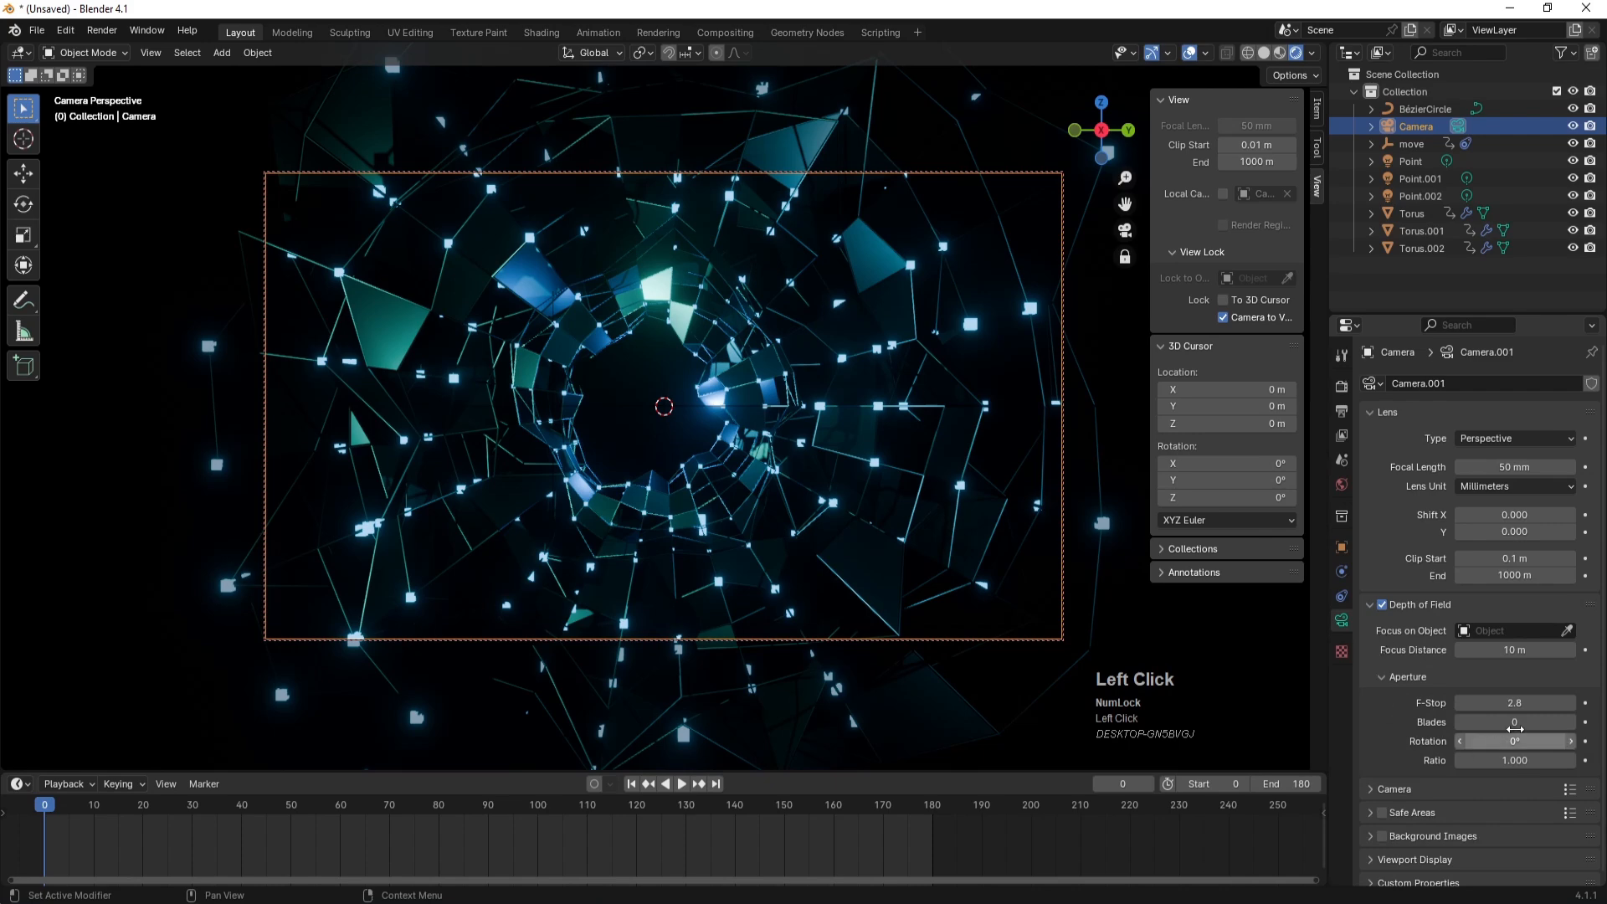
click(1524, 705)
key(Return)
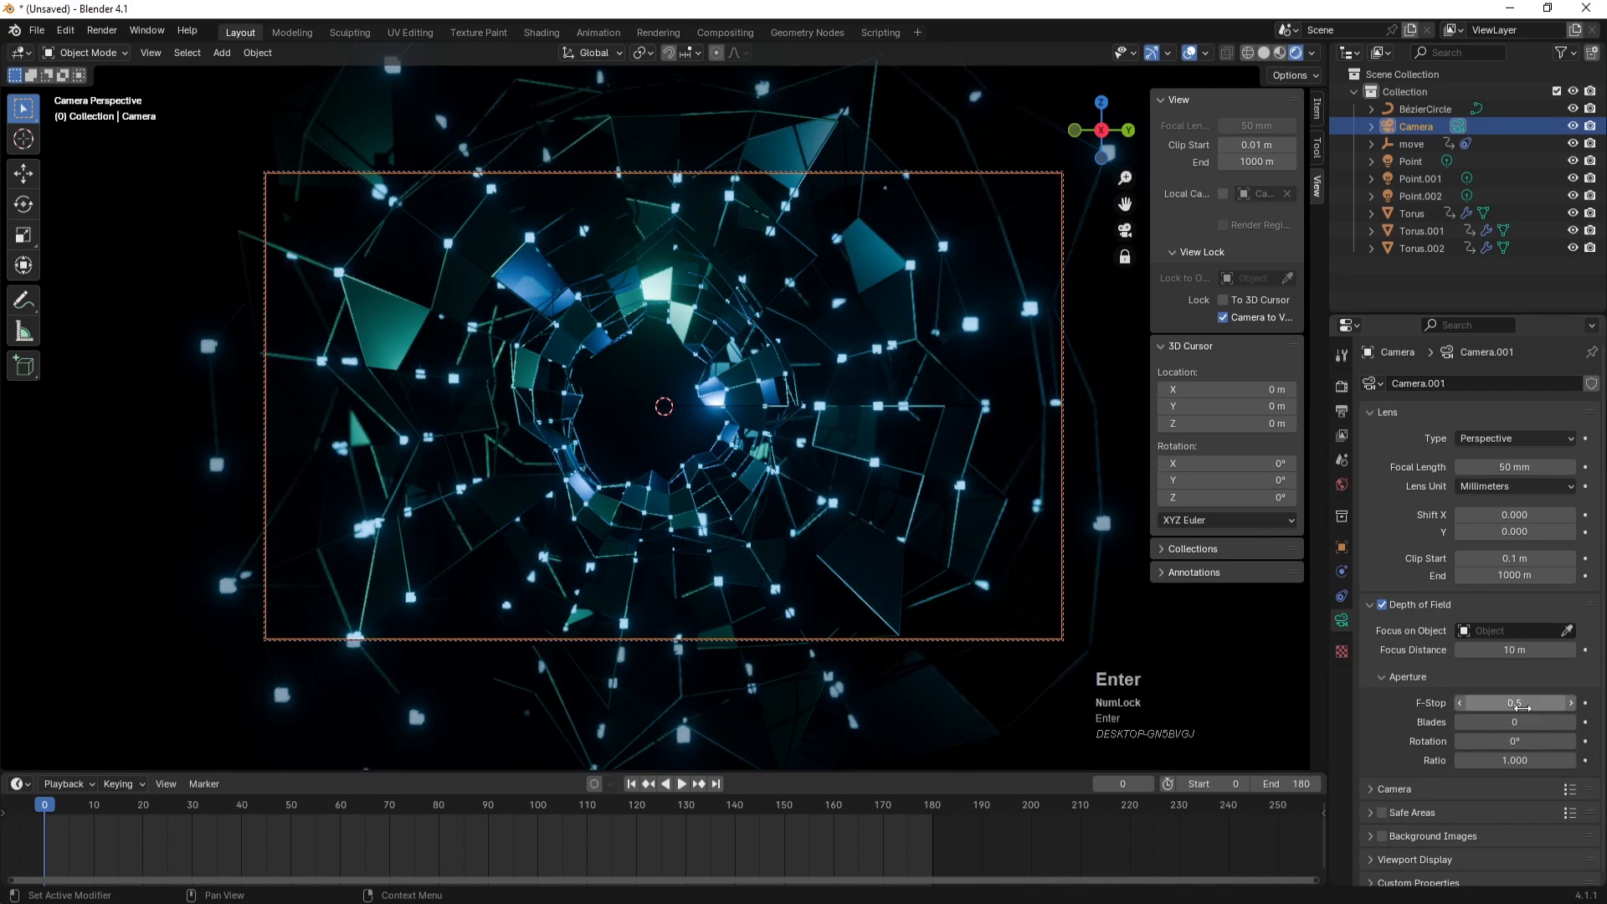
- Check the render settings and set the camera's F-Stop to 0.2
click(1341, 386)
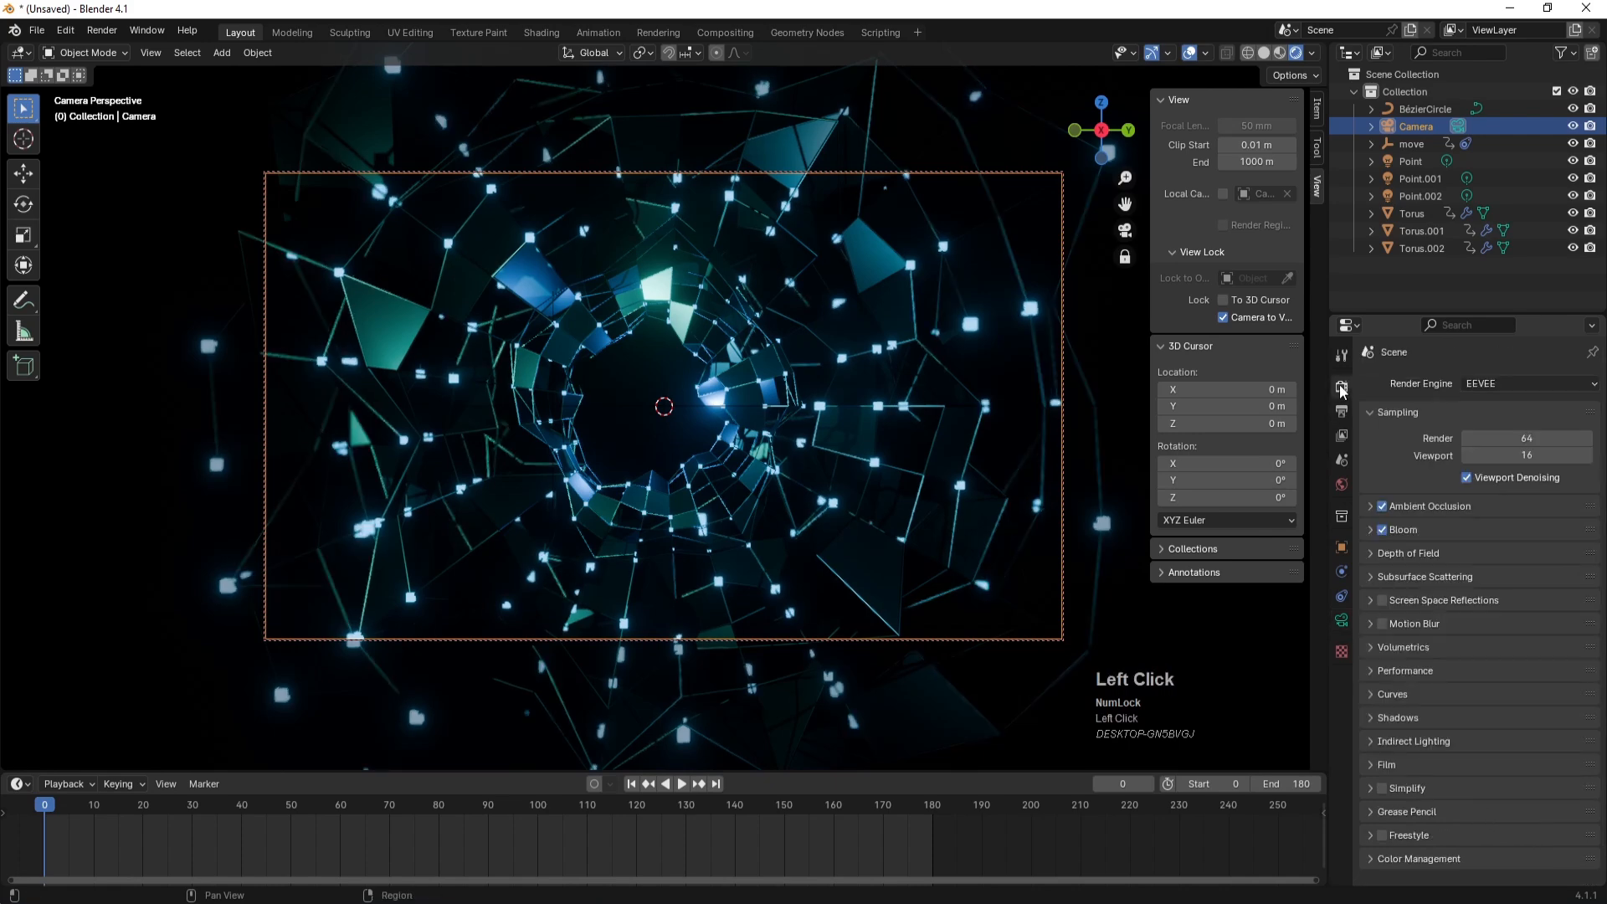
click(1342, 620)
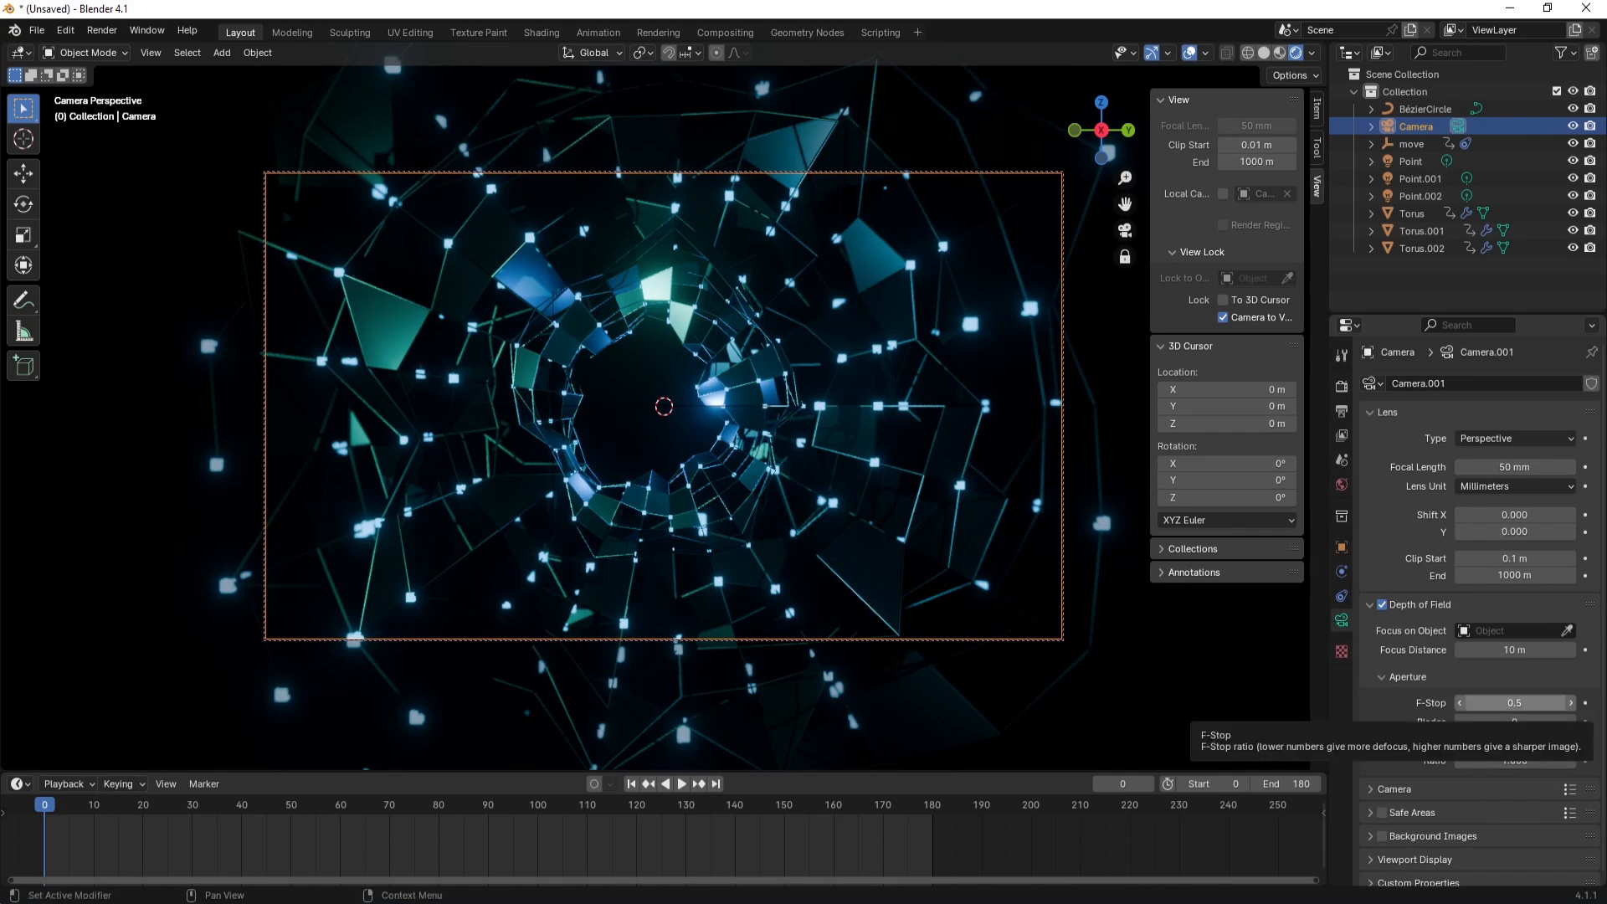
click(1512, 703)
text(.2)
key(Return)
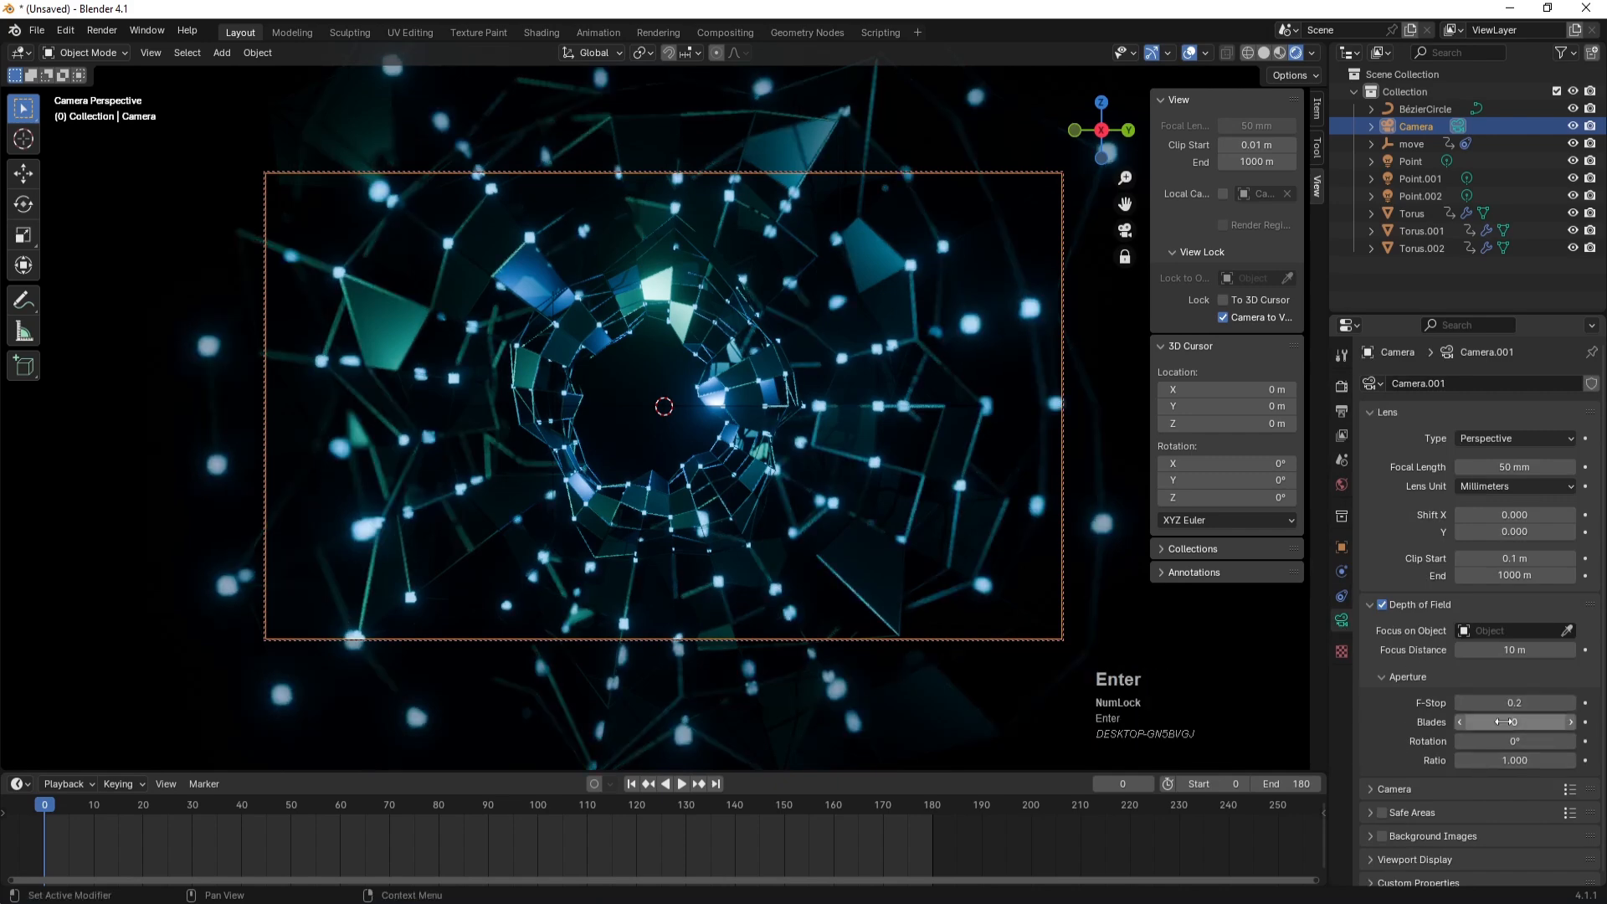
- Deselect the camera and play the animation to review the depth-of-field blur
click(1167, 642)
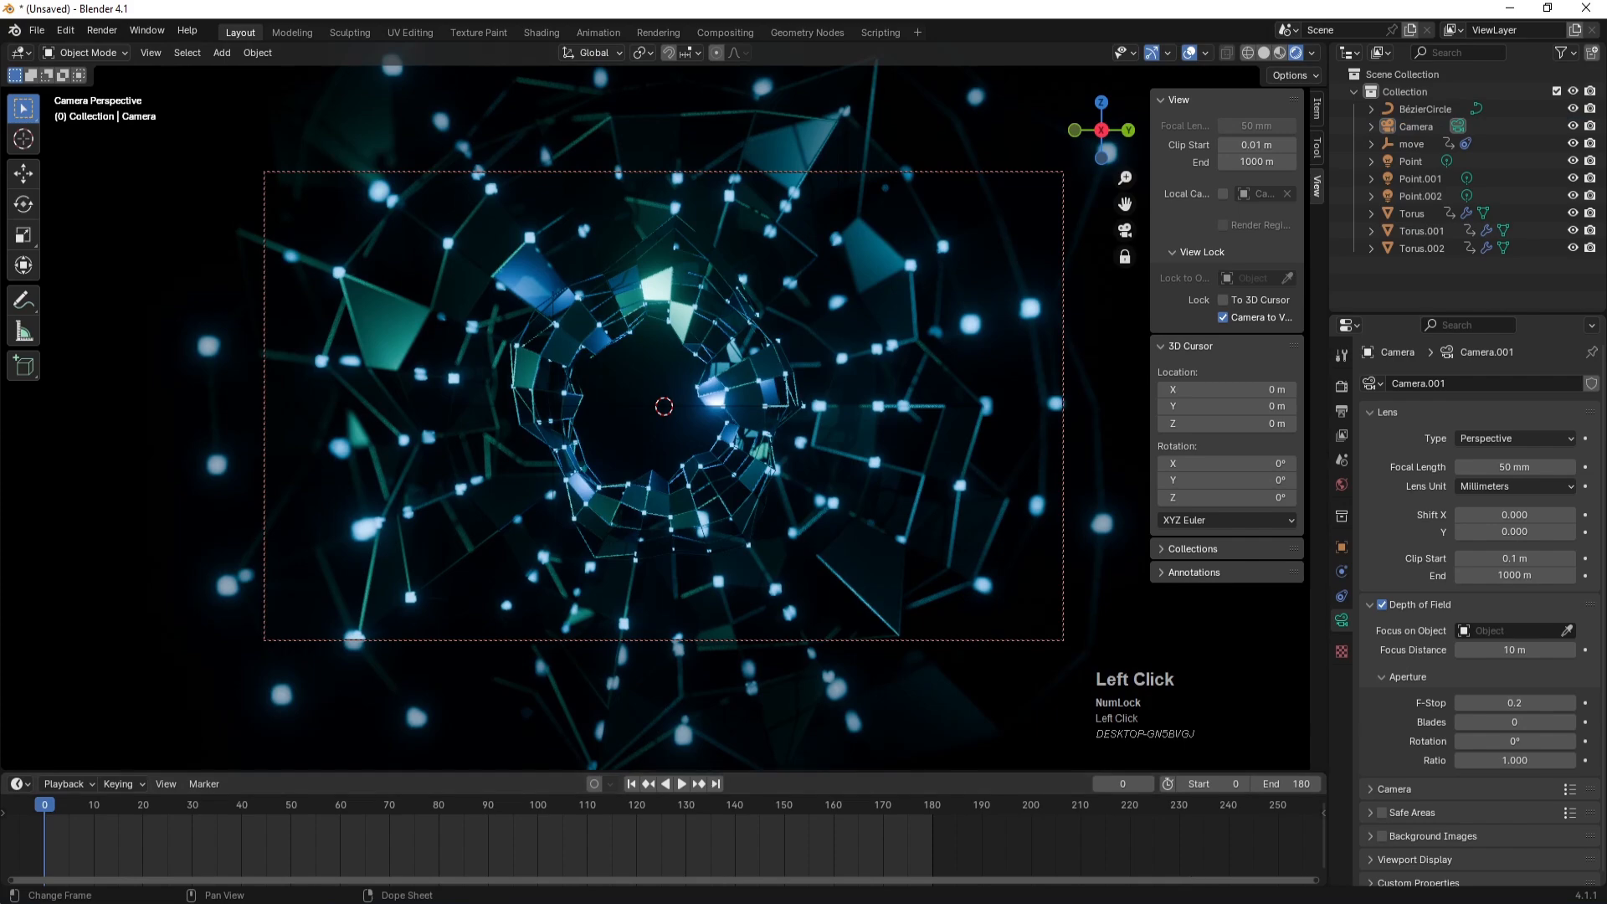
click(685, 784)
key(Num_Lock)
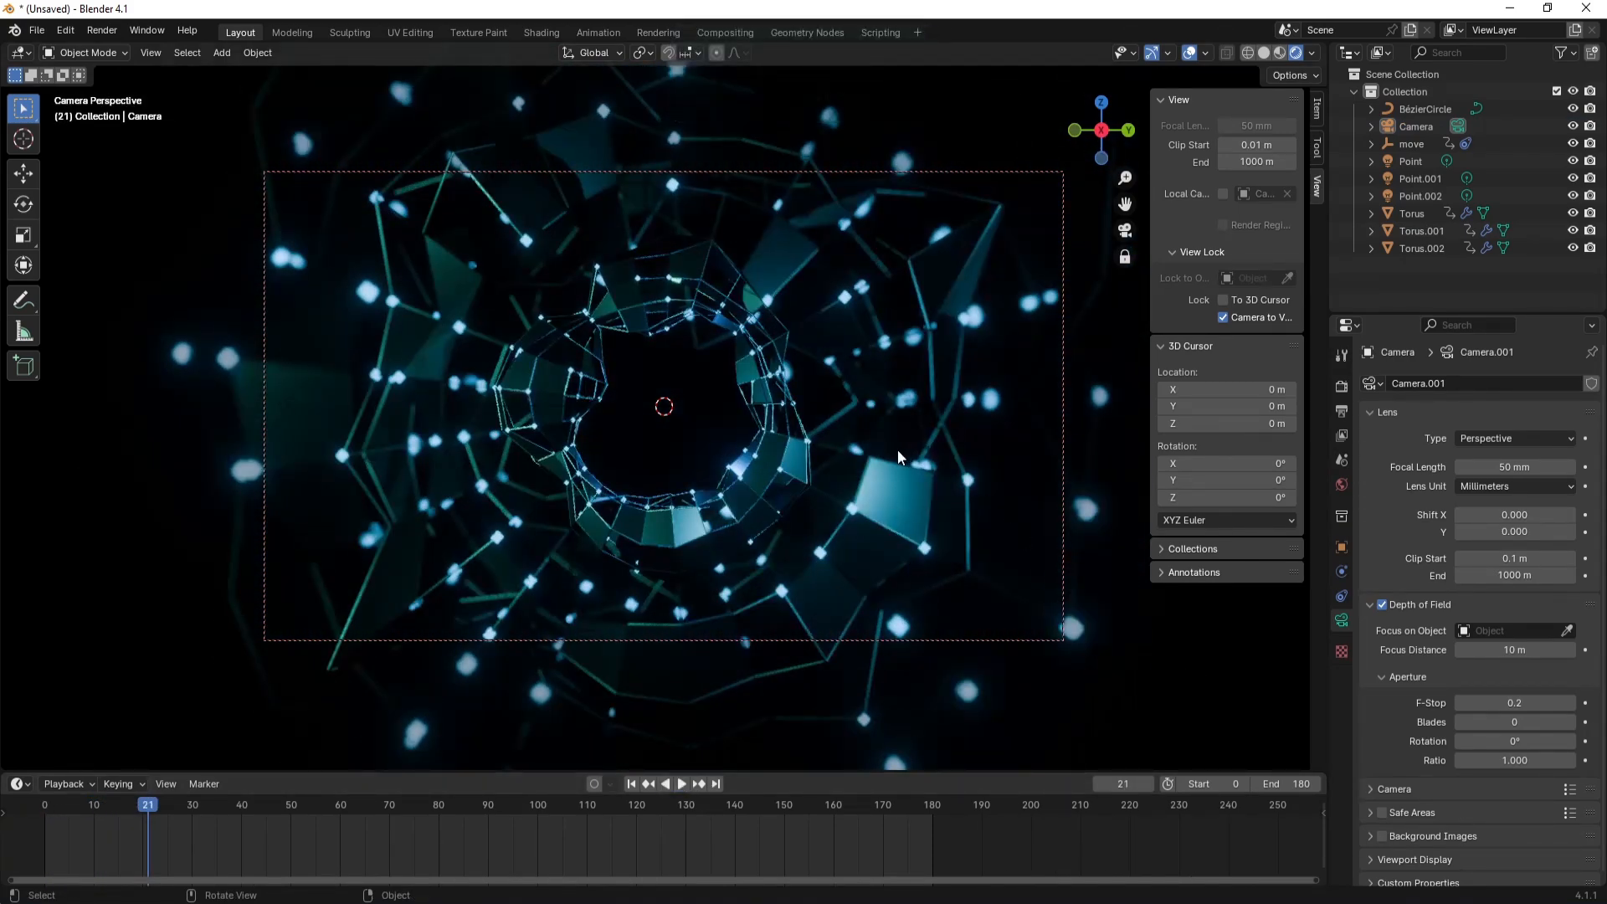
- Set the camera's F-Stop to 0.1 and return the animation to frame 0
click(1516, 703)
text(.)
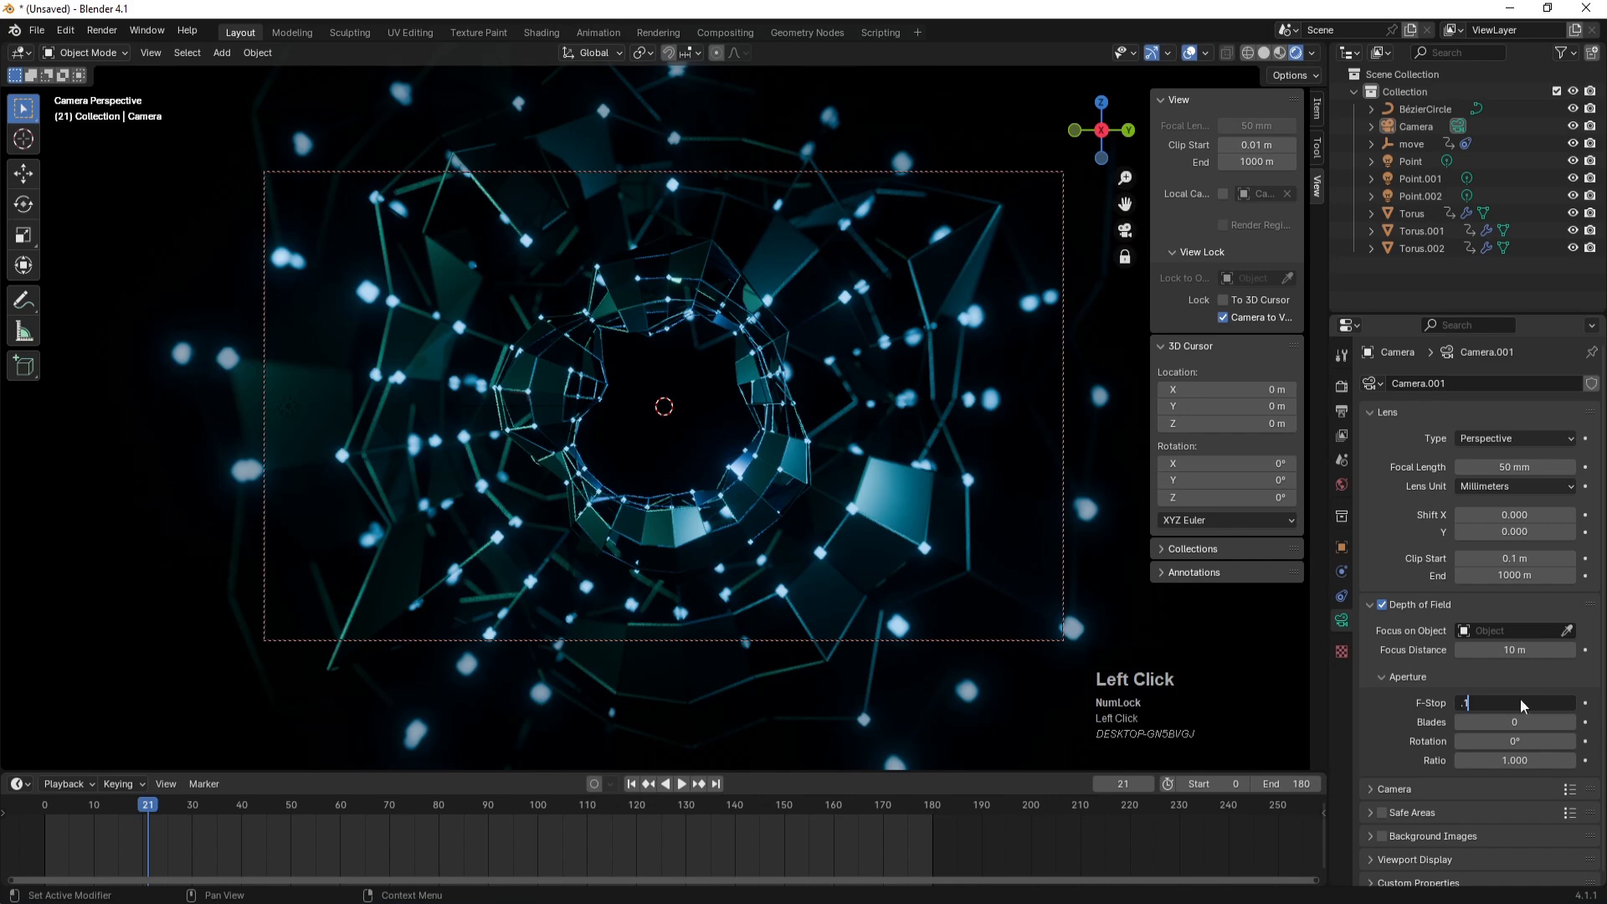
key(Return)
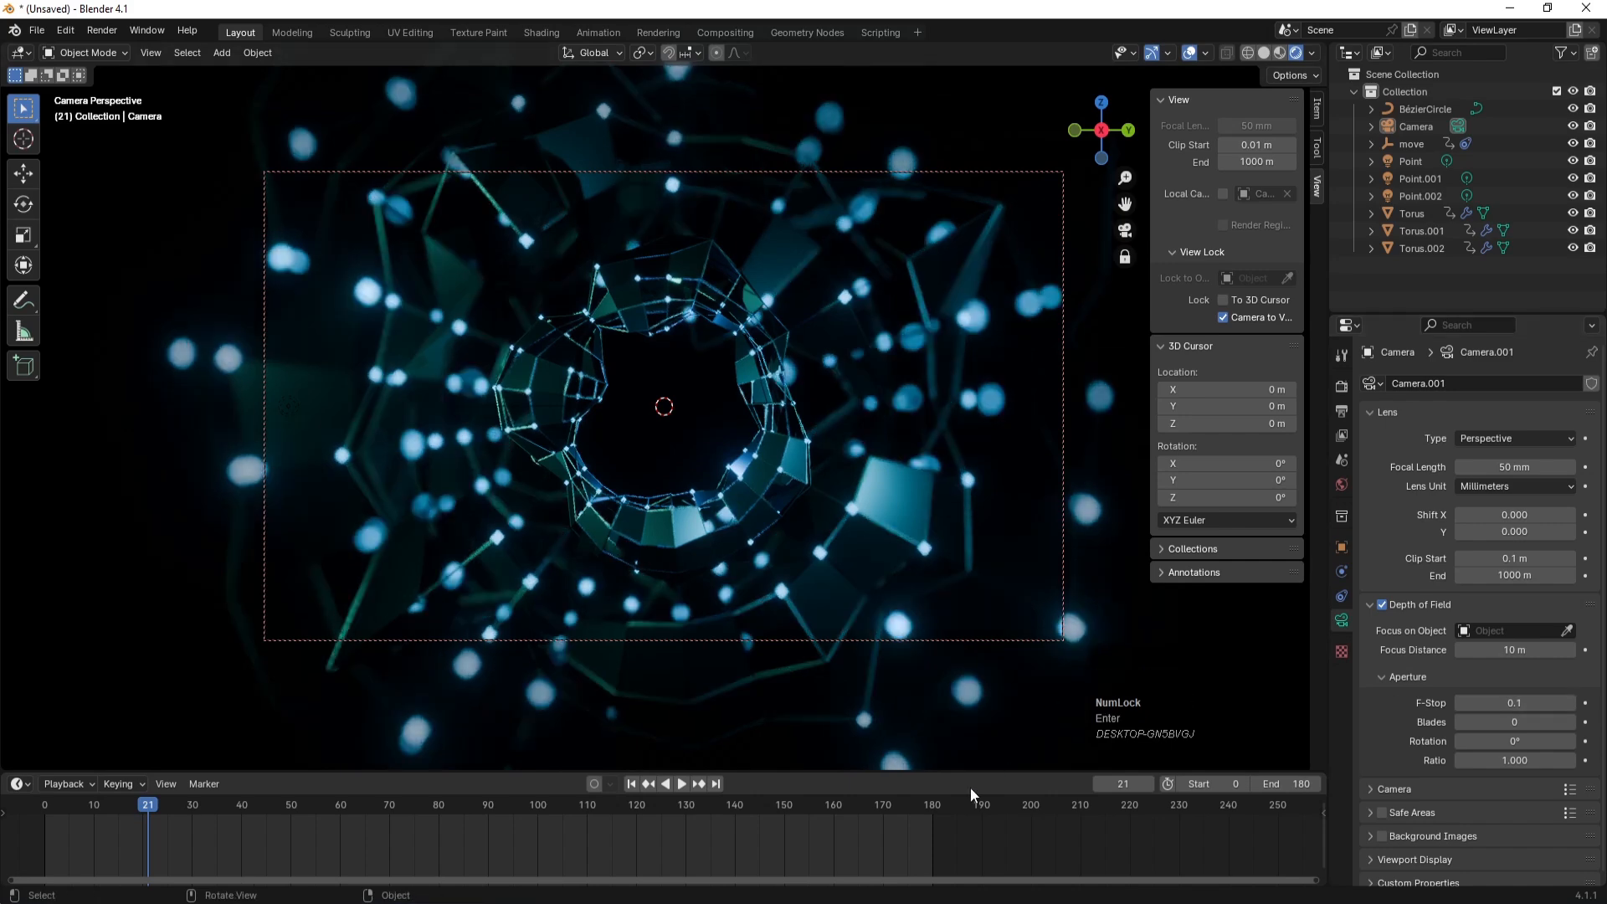
mouse_move(1532, 651)
mouse_down()
mouse_move(1555, 650)
mouse_move(1539, 650)
mouse_up()
click(633, 784)
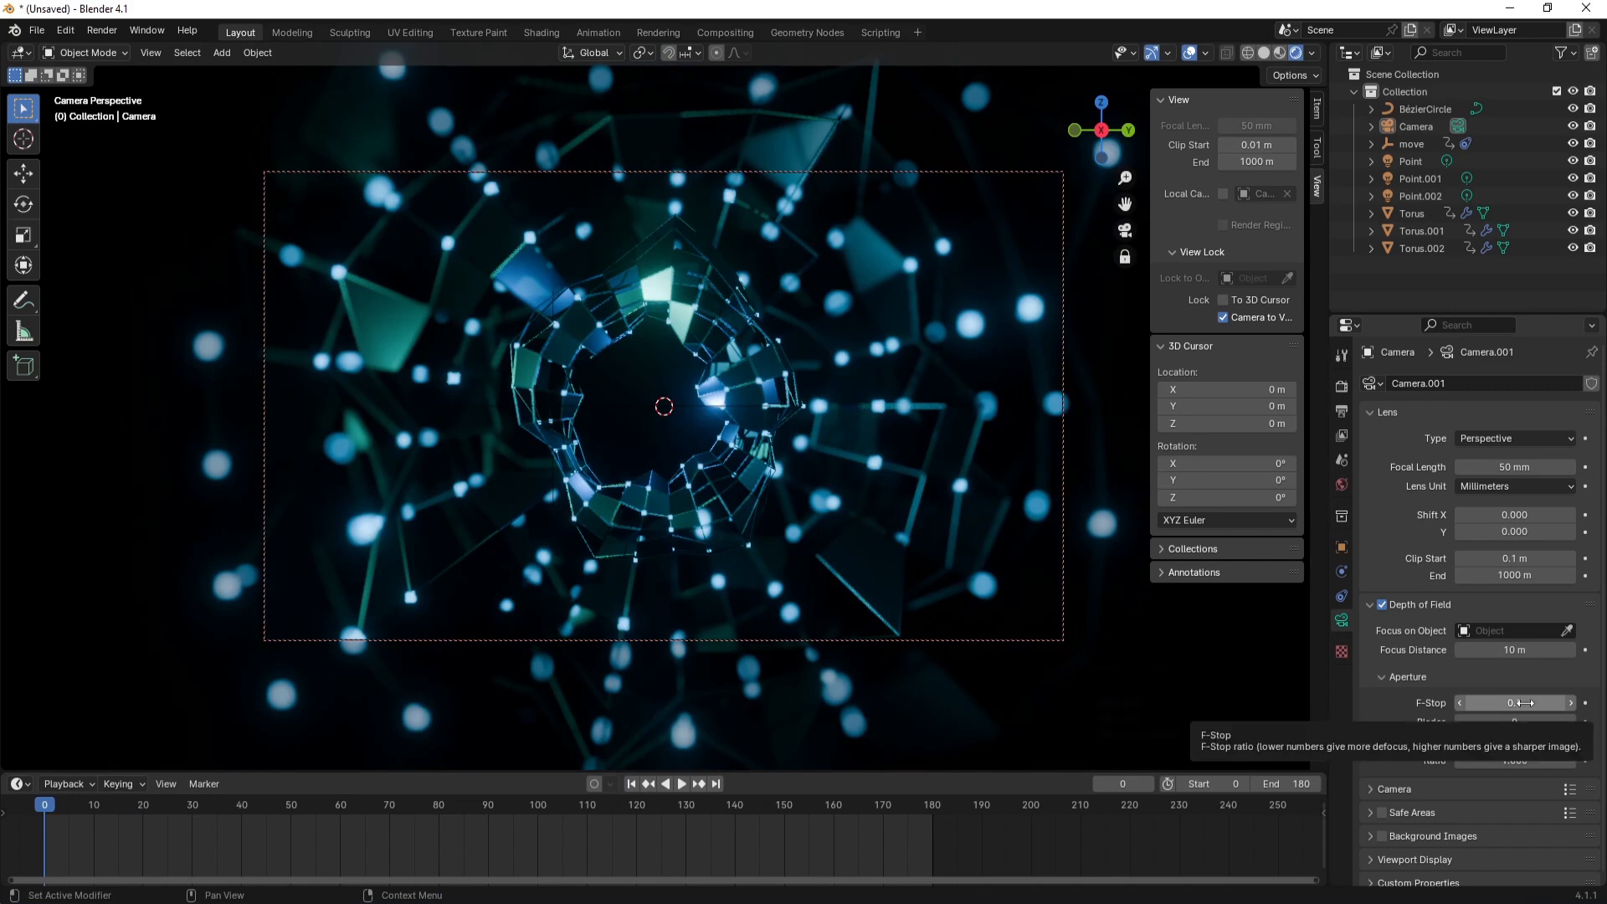
- Try a focus distance of 12.25 m on the camera, and set it to 15 m
drag(1511, 649, 1536, 650)
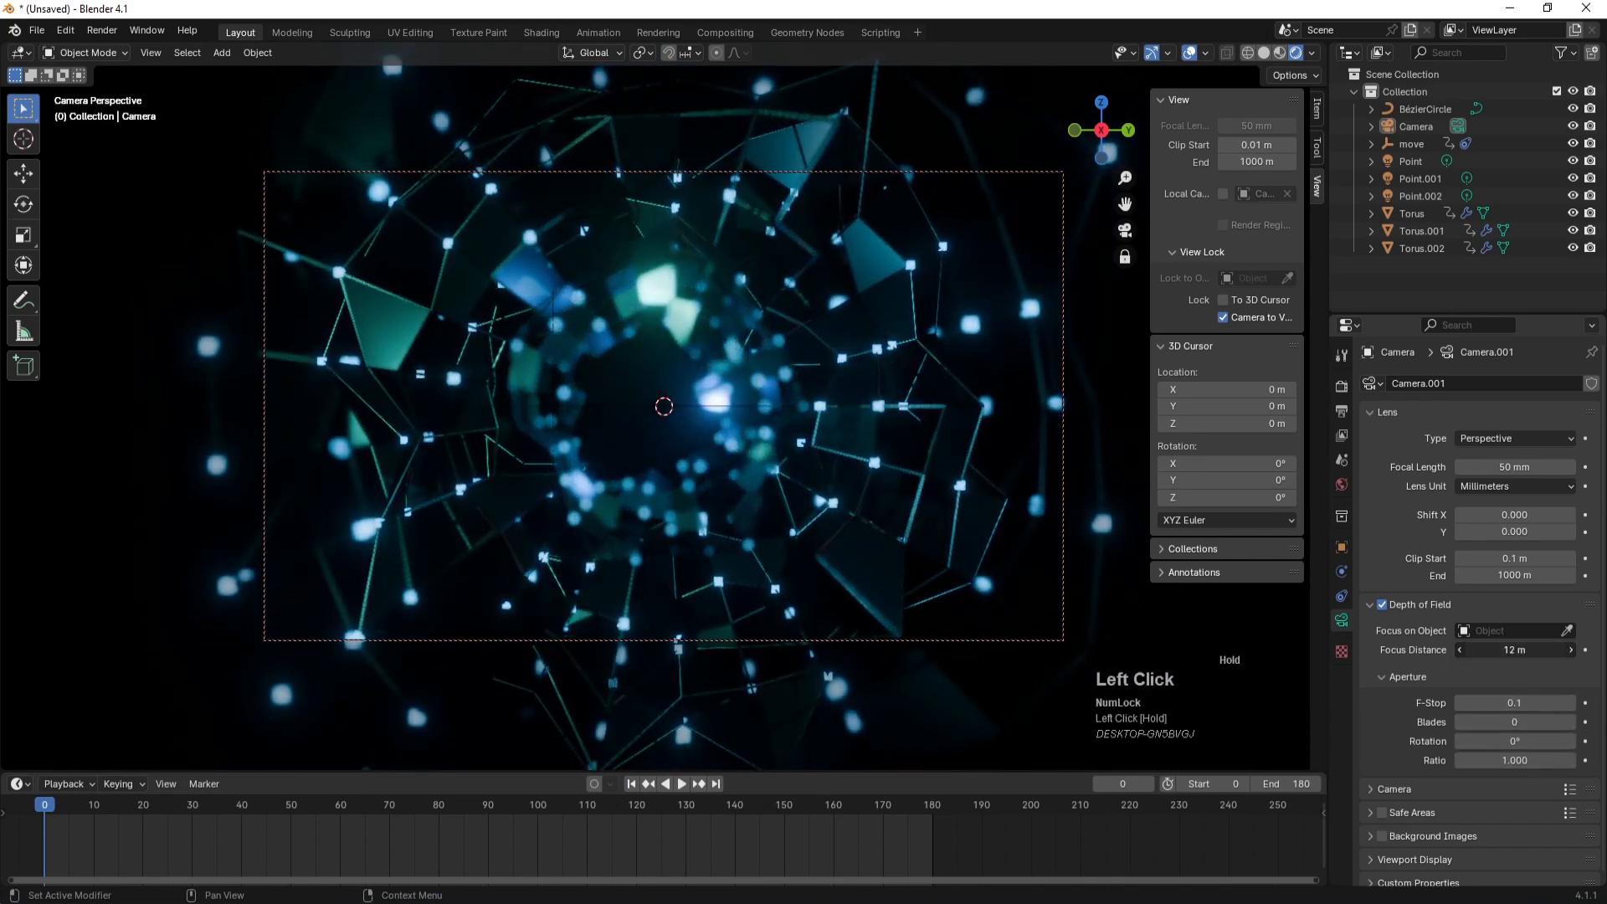
click(1515, 650)
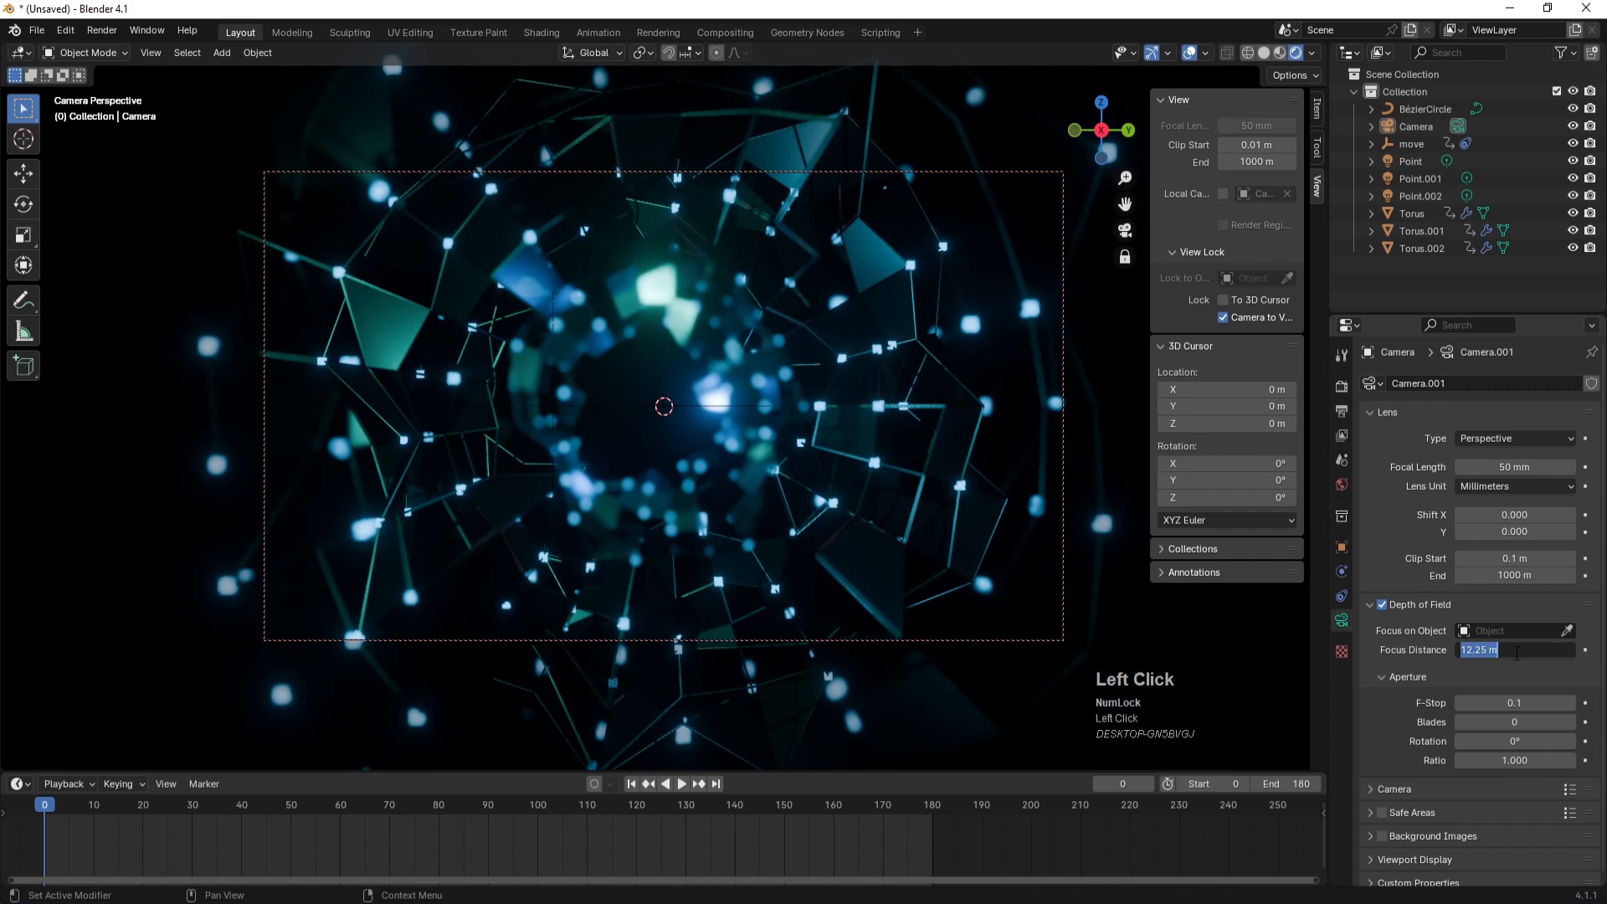
text(15)
key(Return)
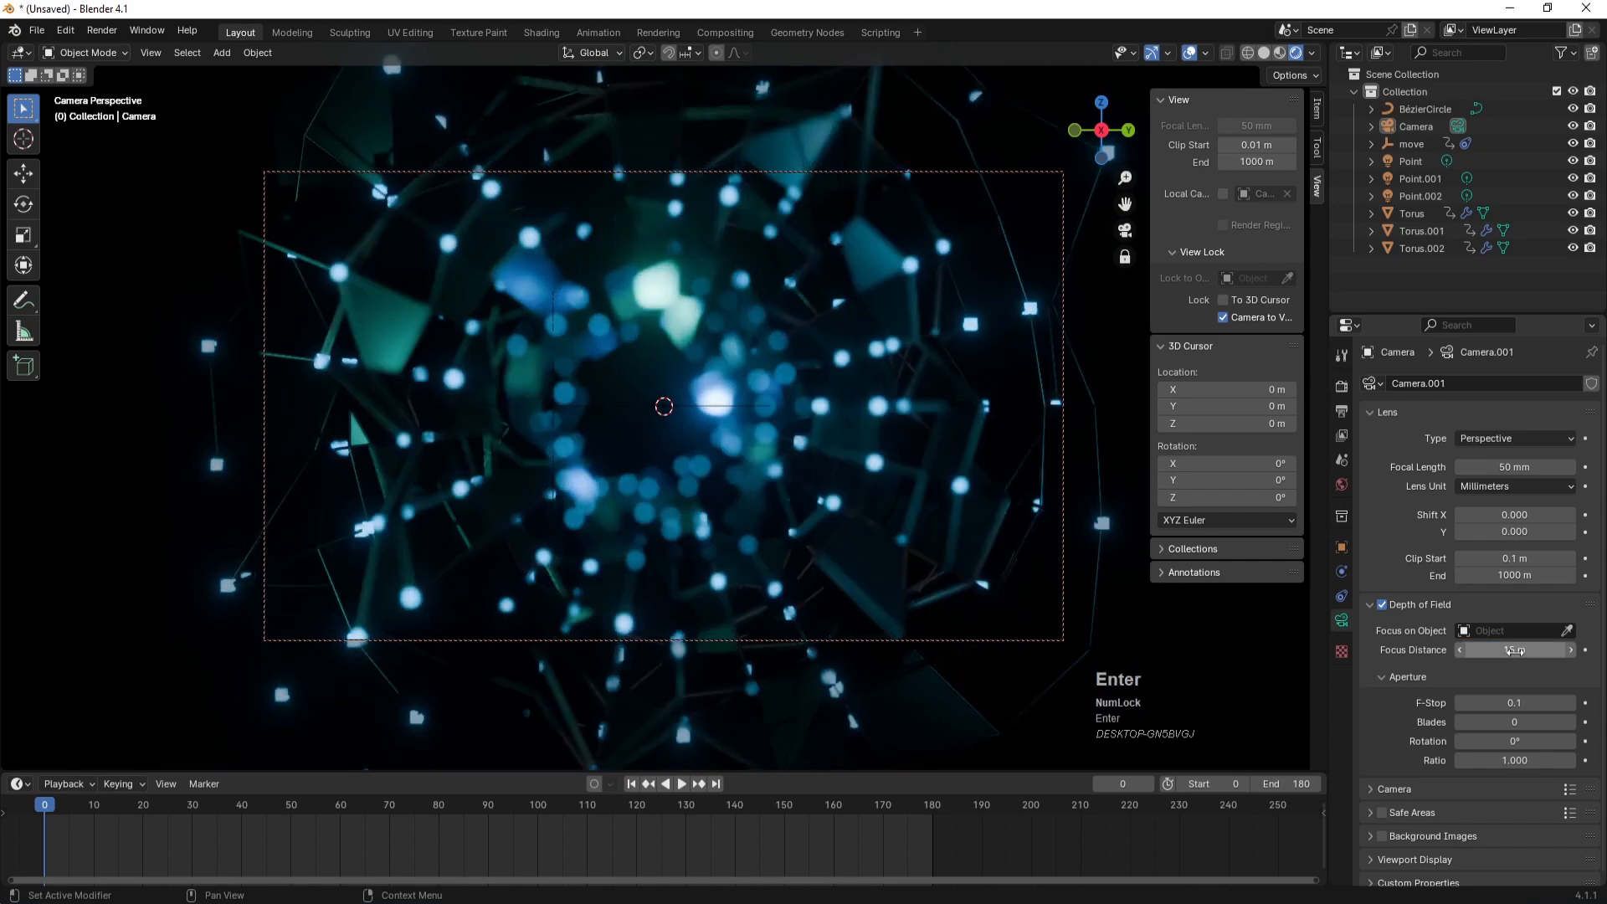
- Keyframe the camera's focus distance at 15 m on frame 0 and at 10 m on frame 90
click(1585, 650)
click(487, 811)
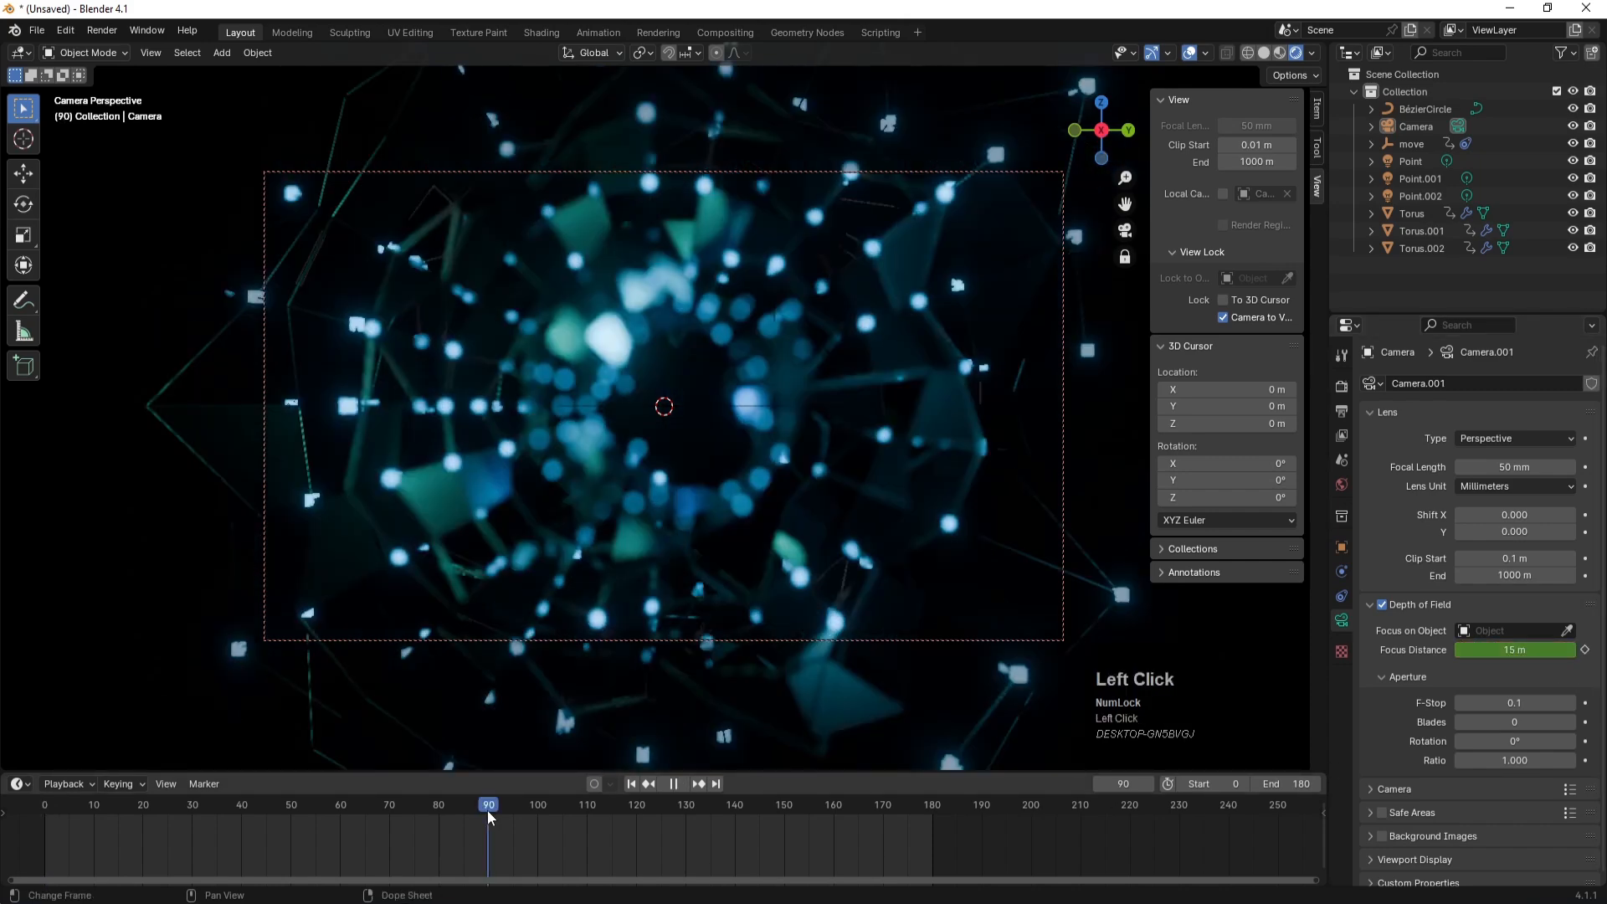
click(1515, 650)
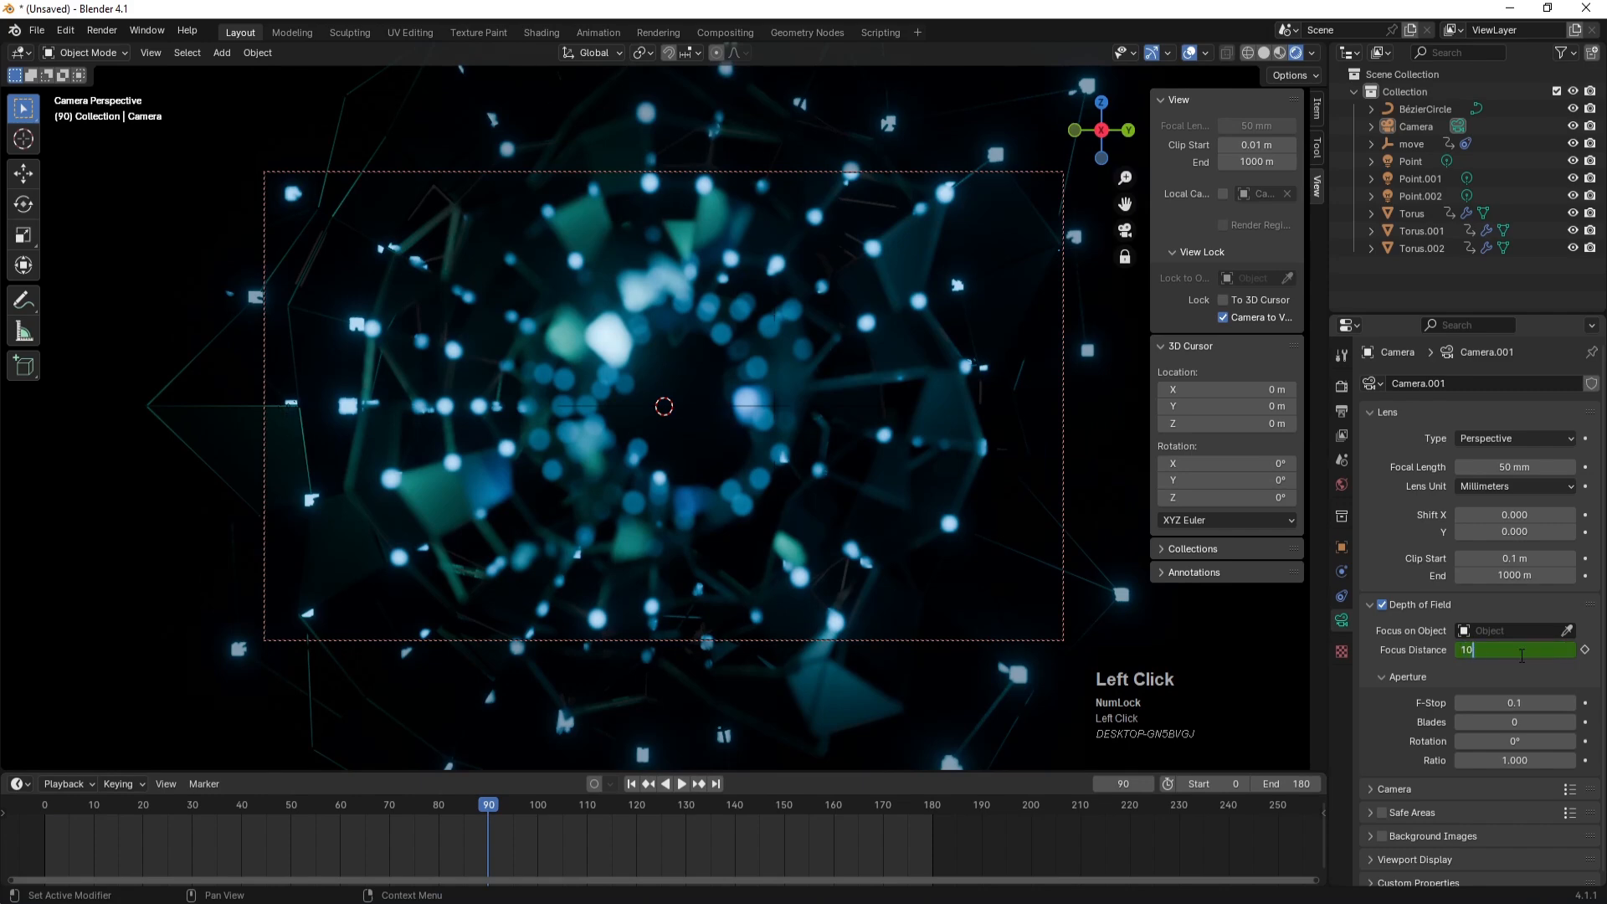
text(10)
key(Return)
click(1586, 650)
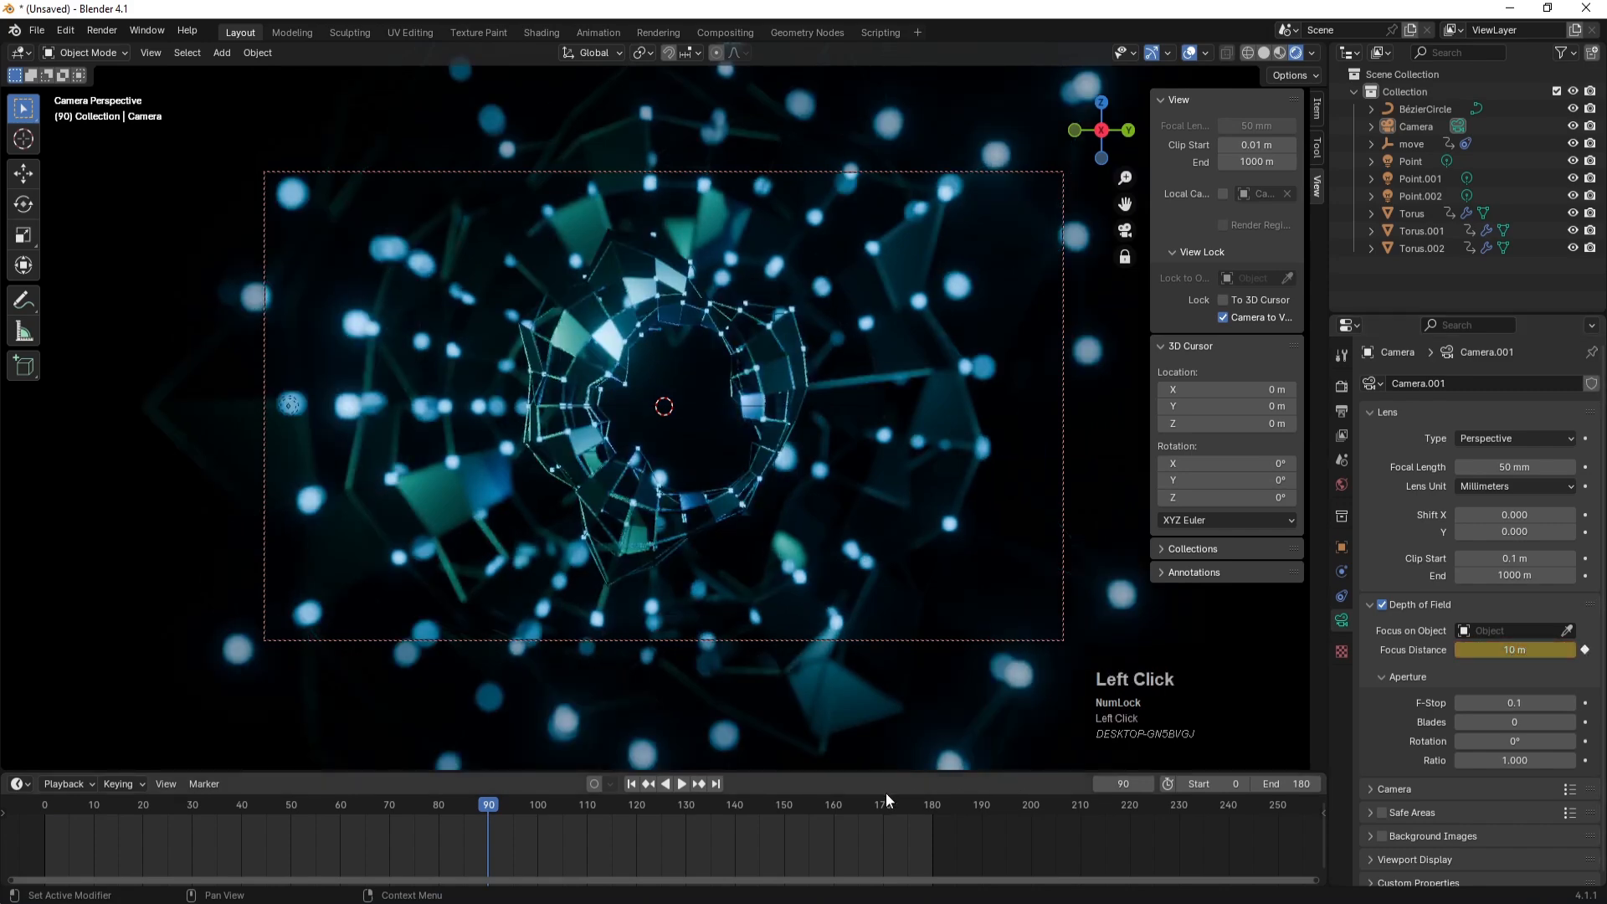
- Keyframe the camera's focus distance at 15 m on frame 180
click(931, 802)
click(1515, 651)
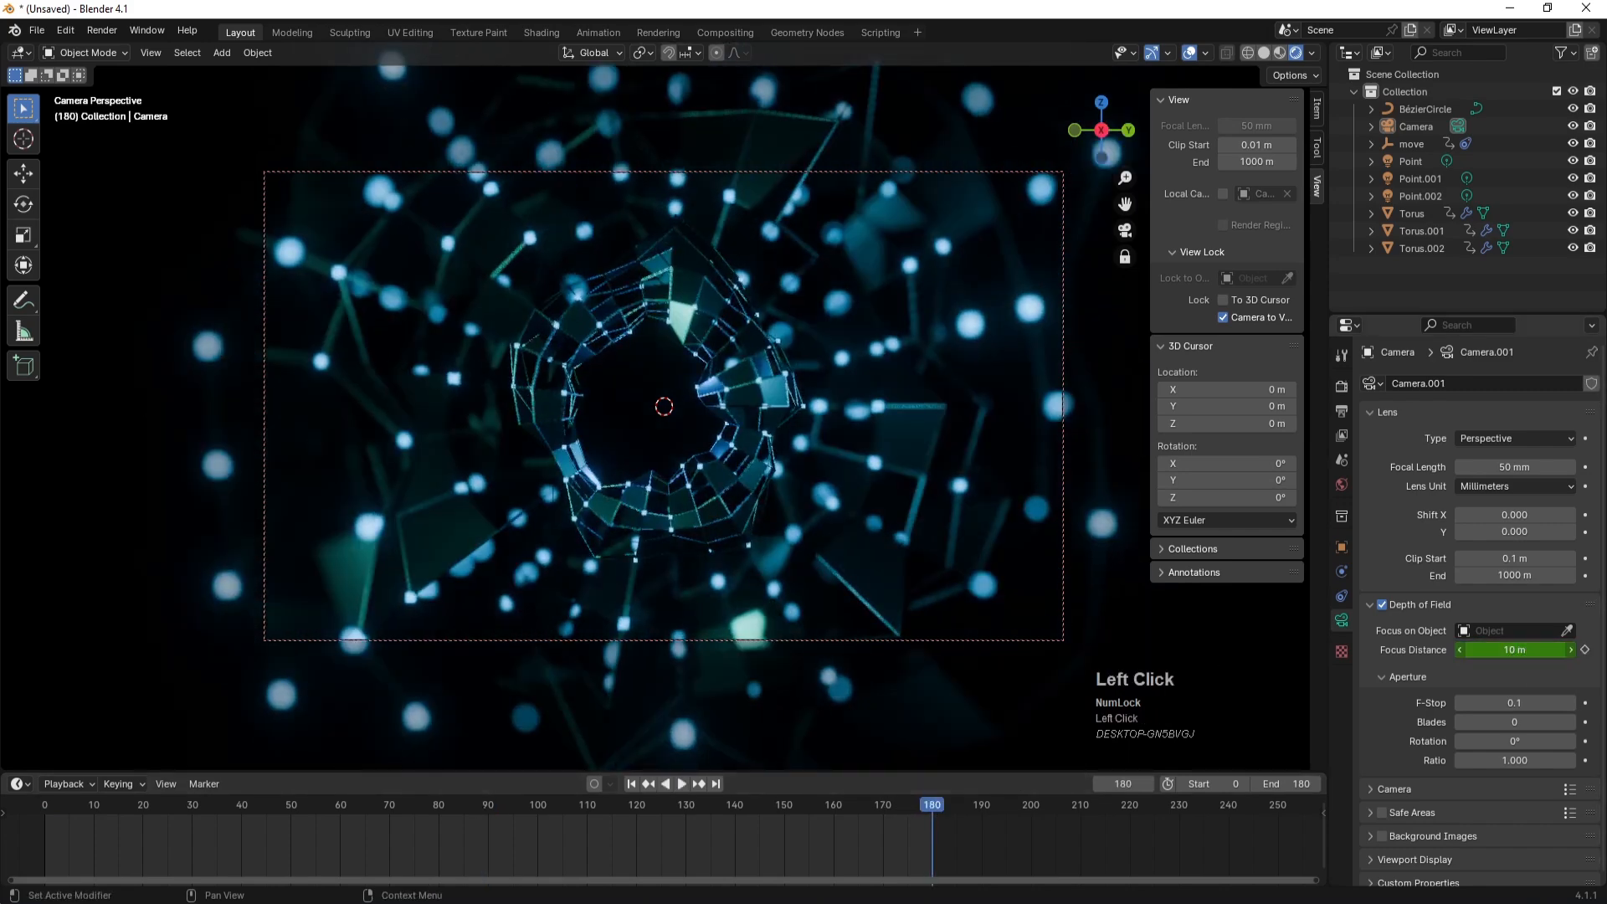
text(15)
key(Return)
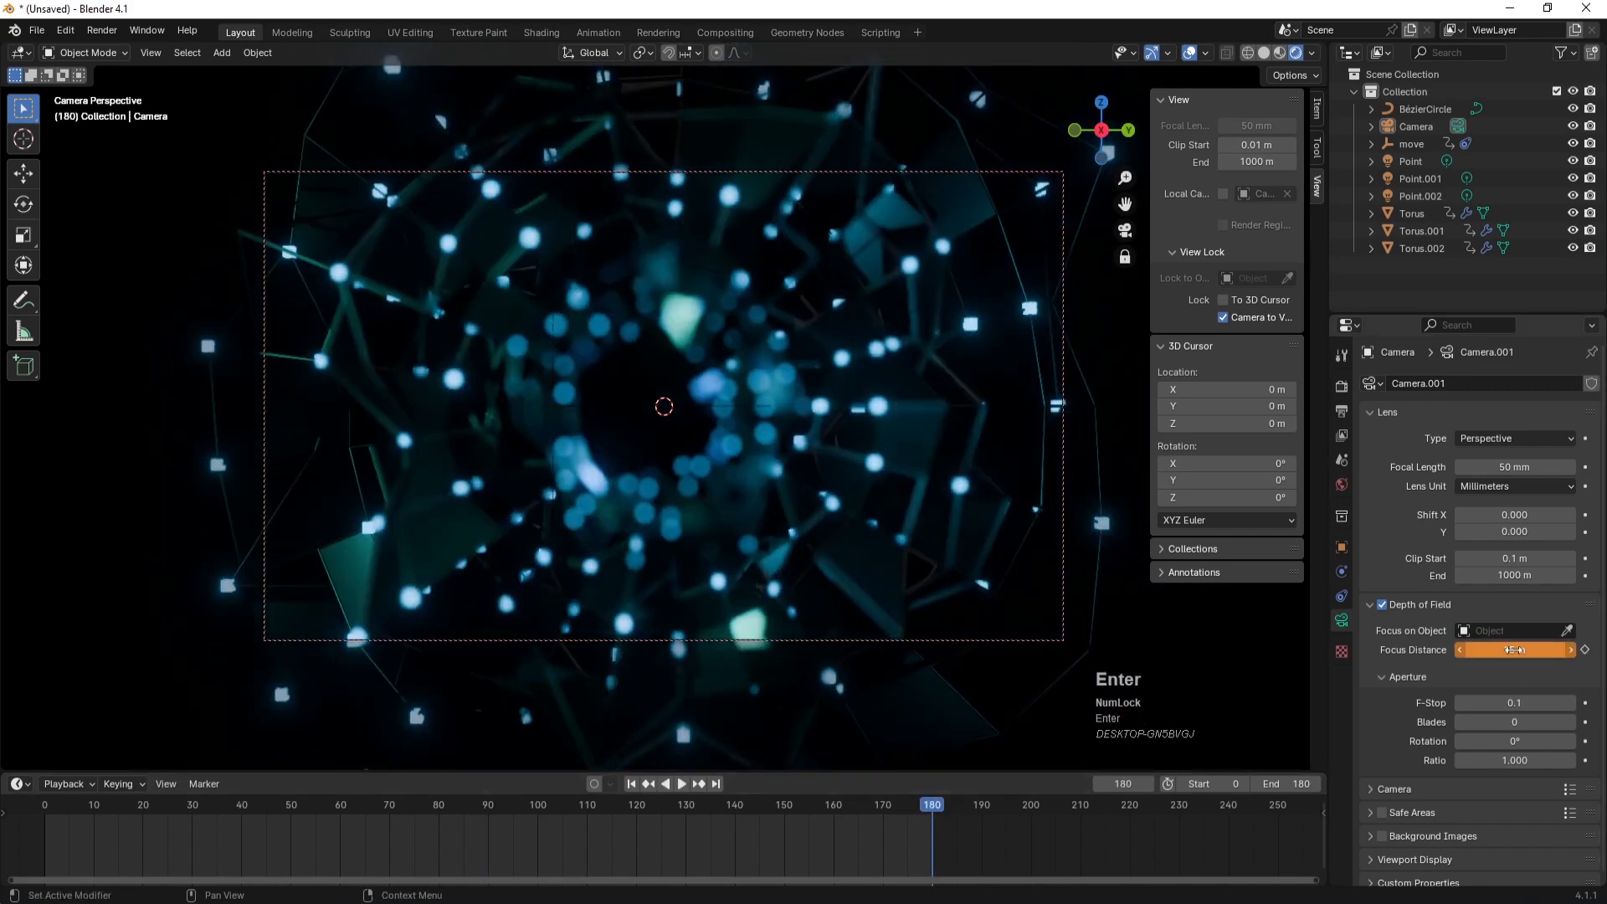
click(1586, 650)
- Play the animation from frame 0 to review the animated focus distance, and stop it
click(633, 784)
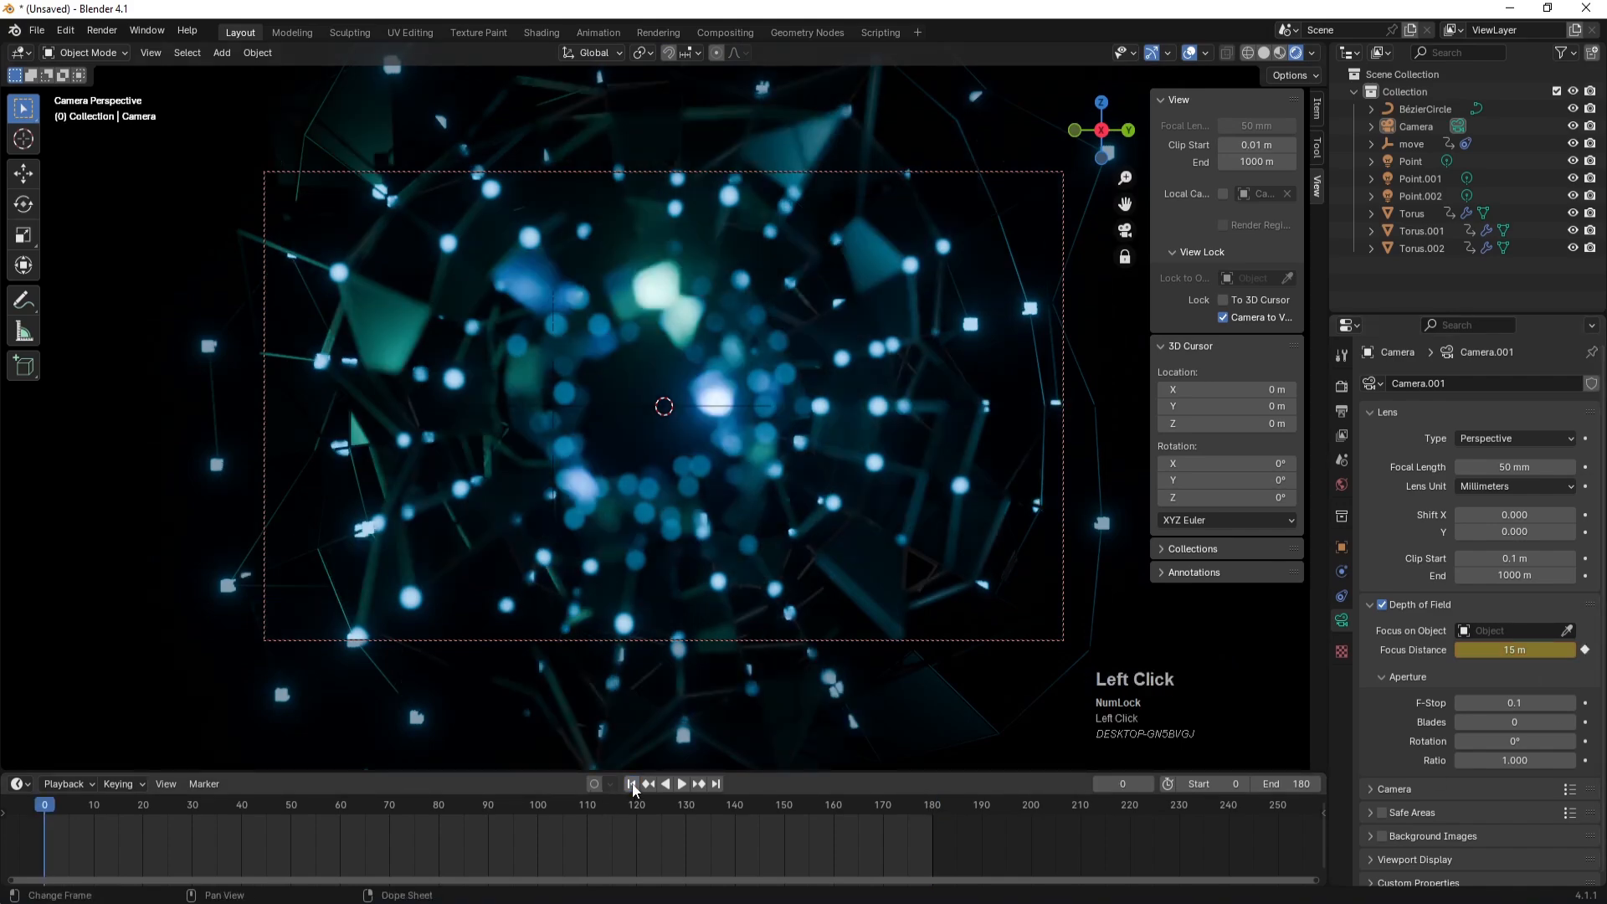
click(683, 783)
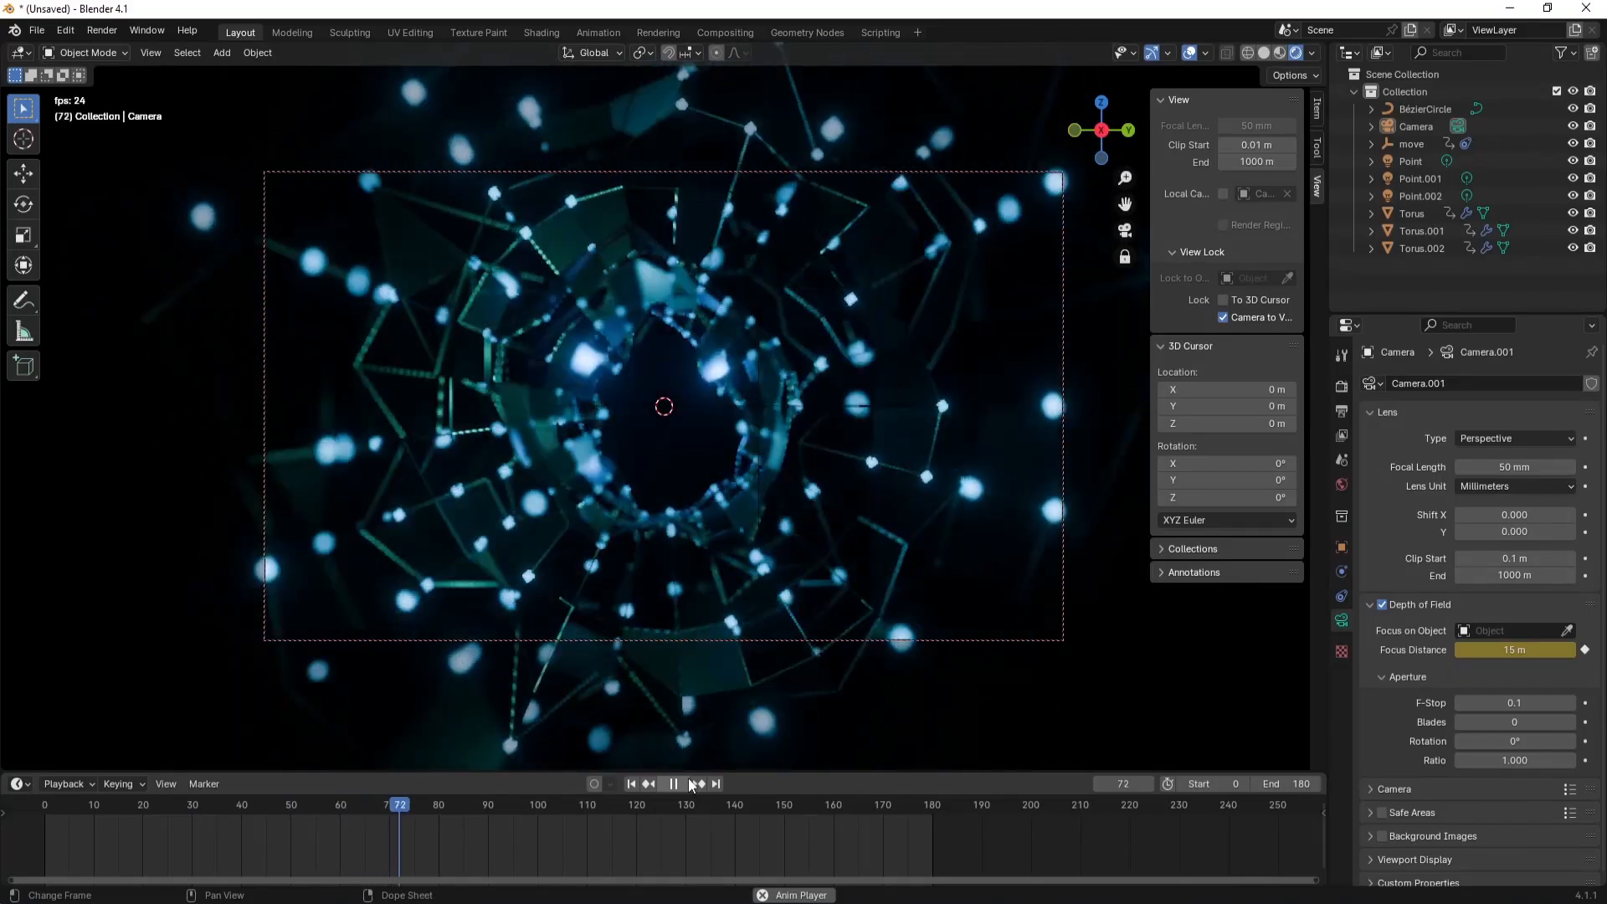
click(688, 779)
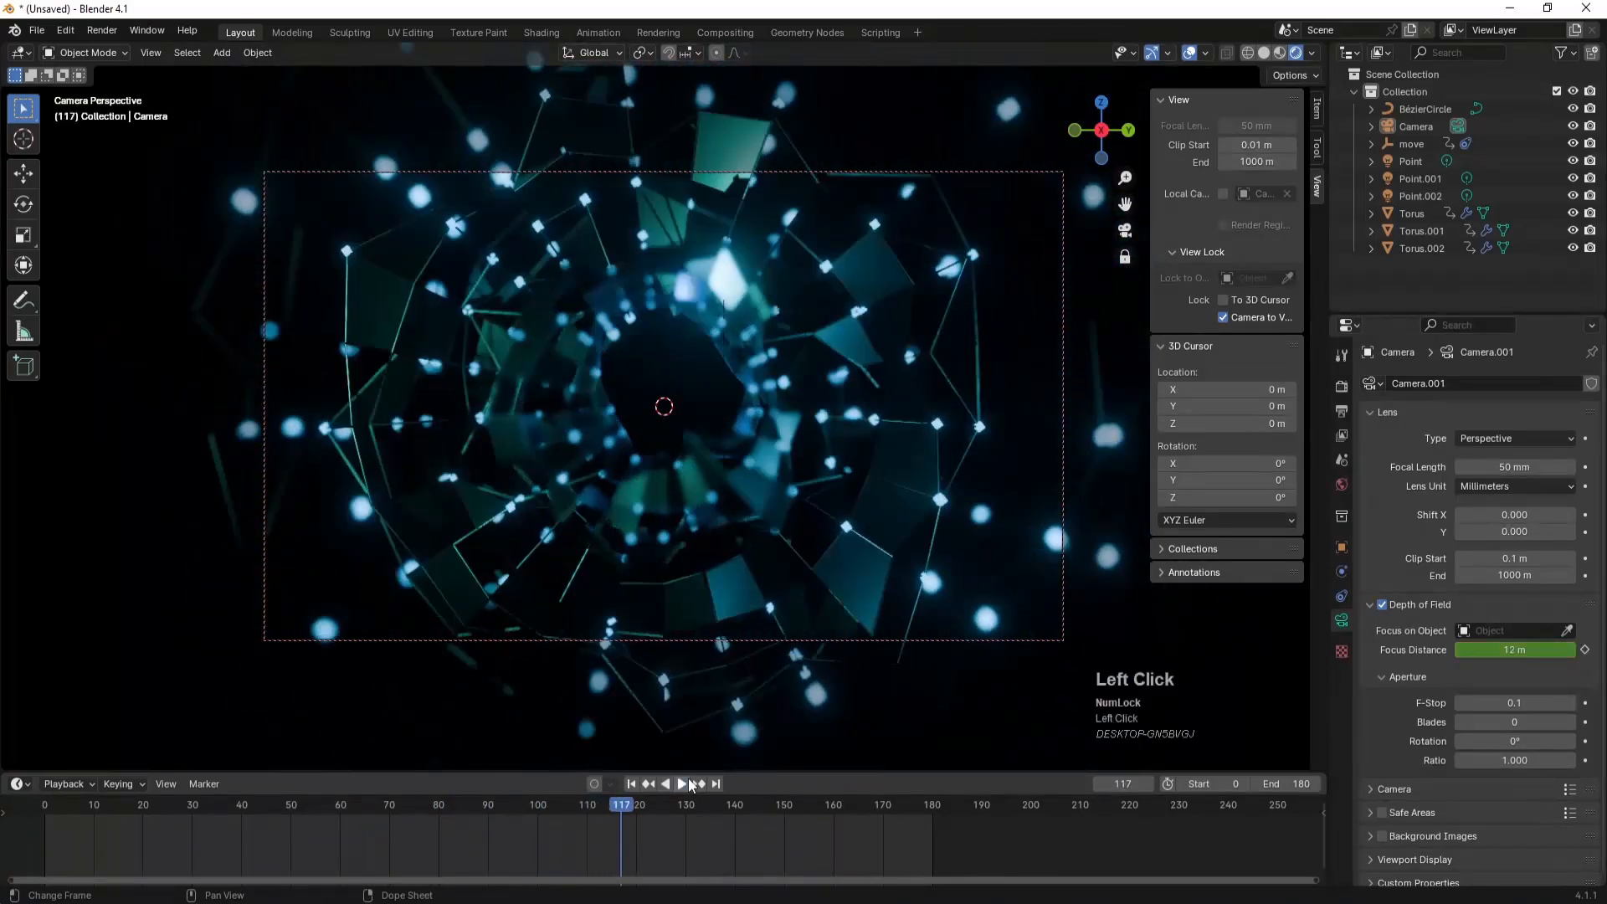
- Keyframe the camera's focus distance at 10 m on frame 60
drag(564, 796, 342, 807)
click(1515, 649)
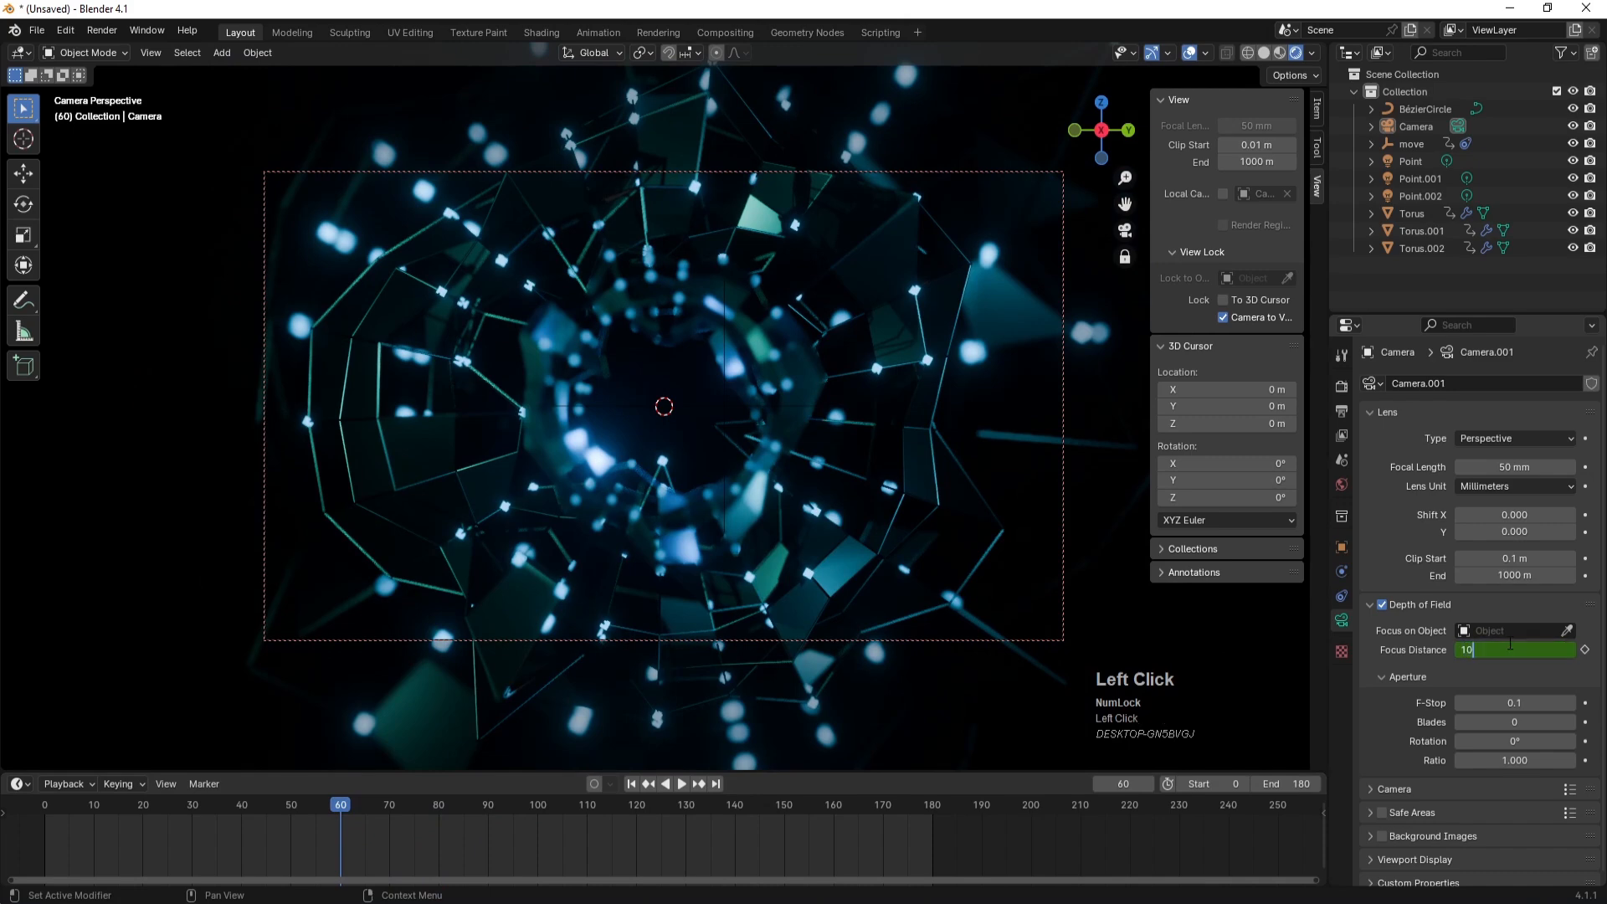
text(10)
key(Return)
click(1584, 651)
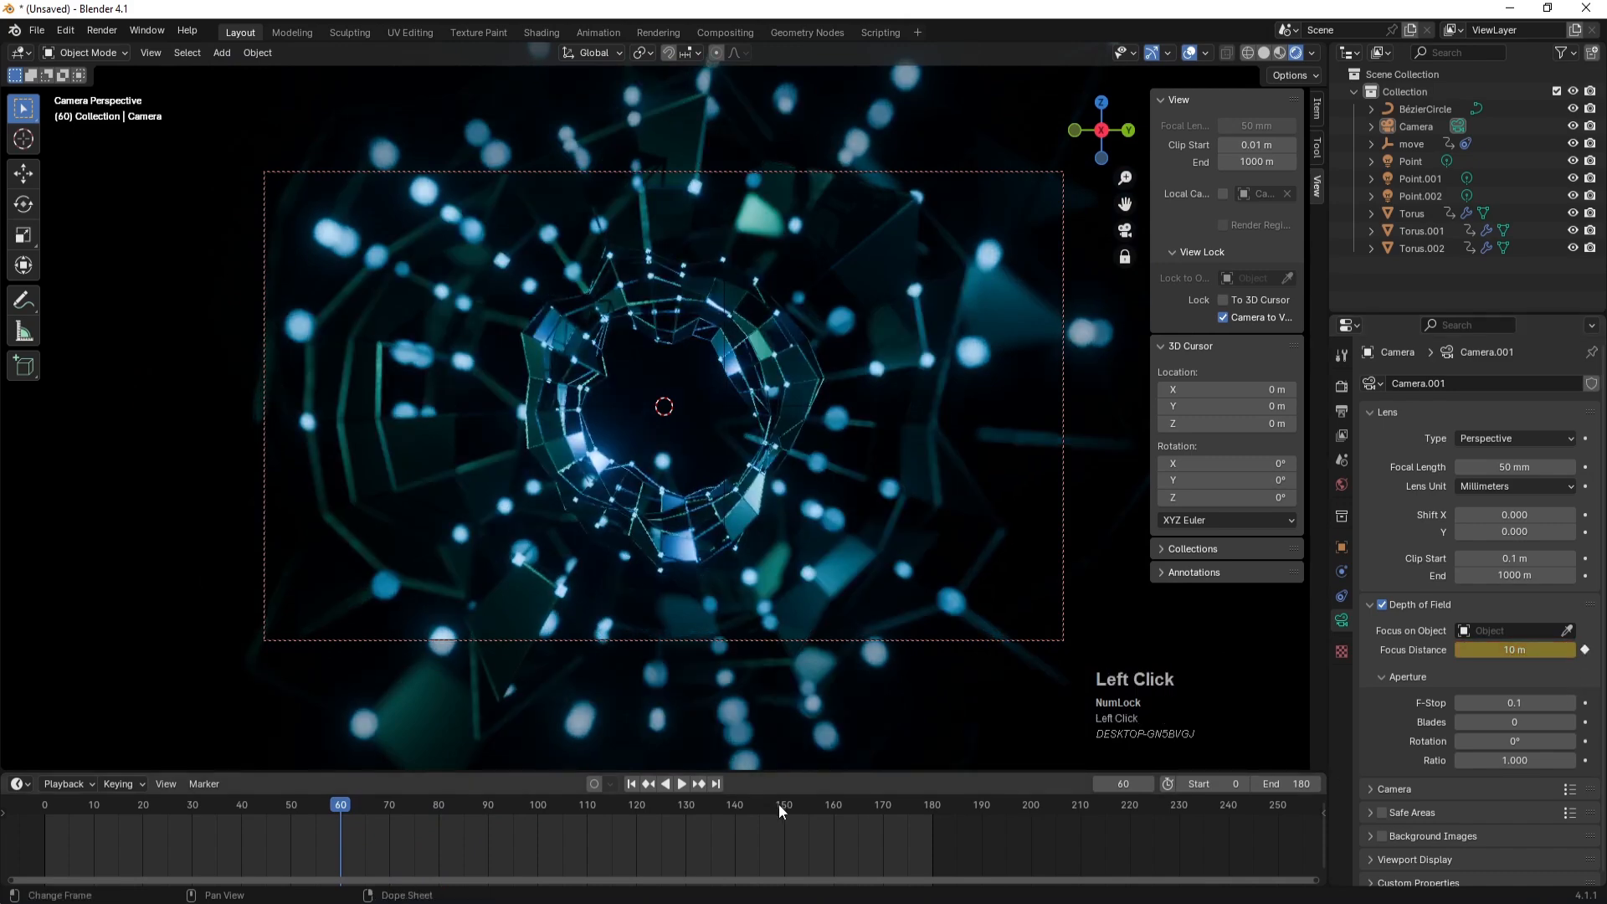
- Keyframe the camera's focus distance at 10 m on frame 120
click(638, 810)
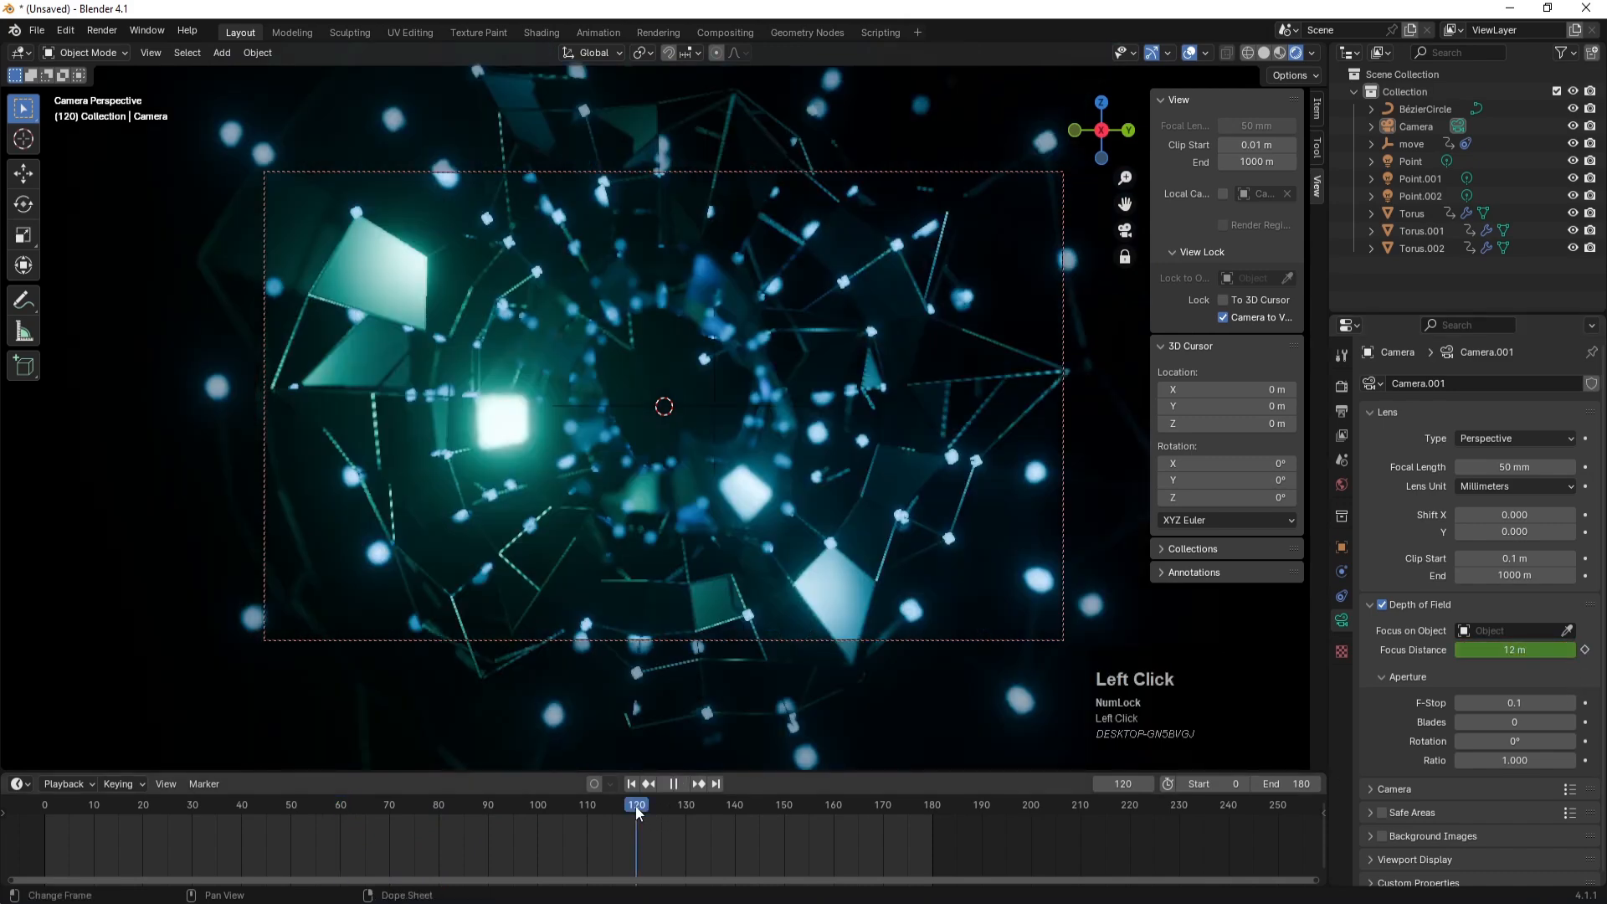
mouse_move(638, 812)
mouse_down()
mouse_move(384, 812)
mouse_move(670, 810)
mouse_move(637, 810)
mouse_up()
click(1514, 649)
text(10)
key(Return)
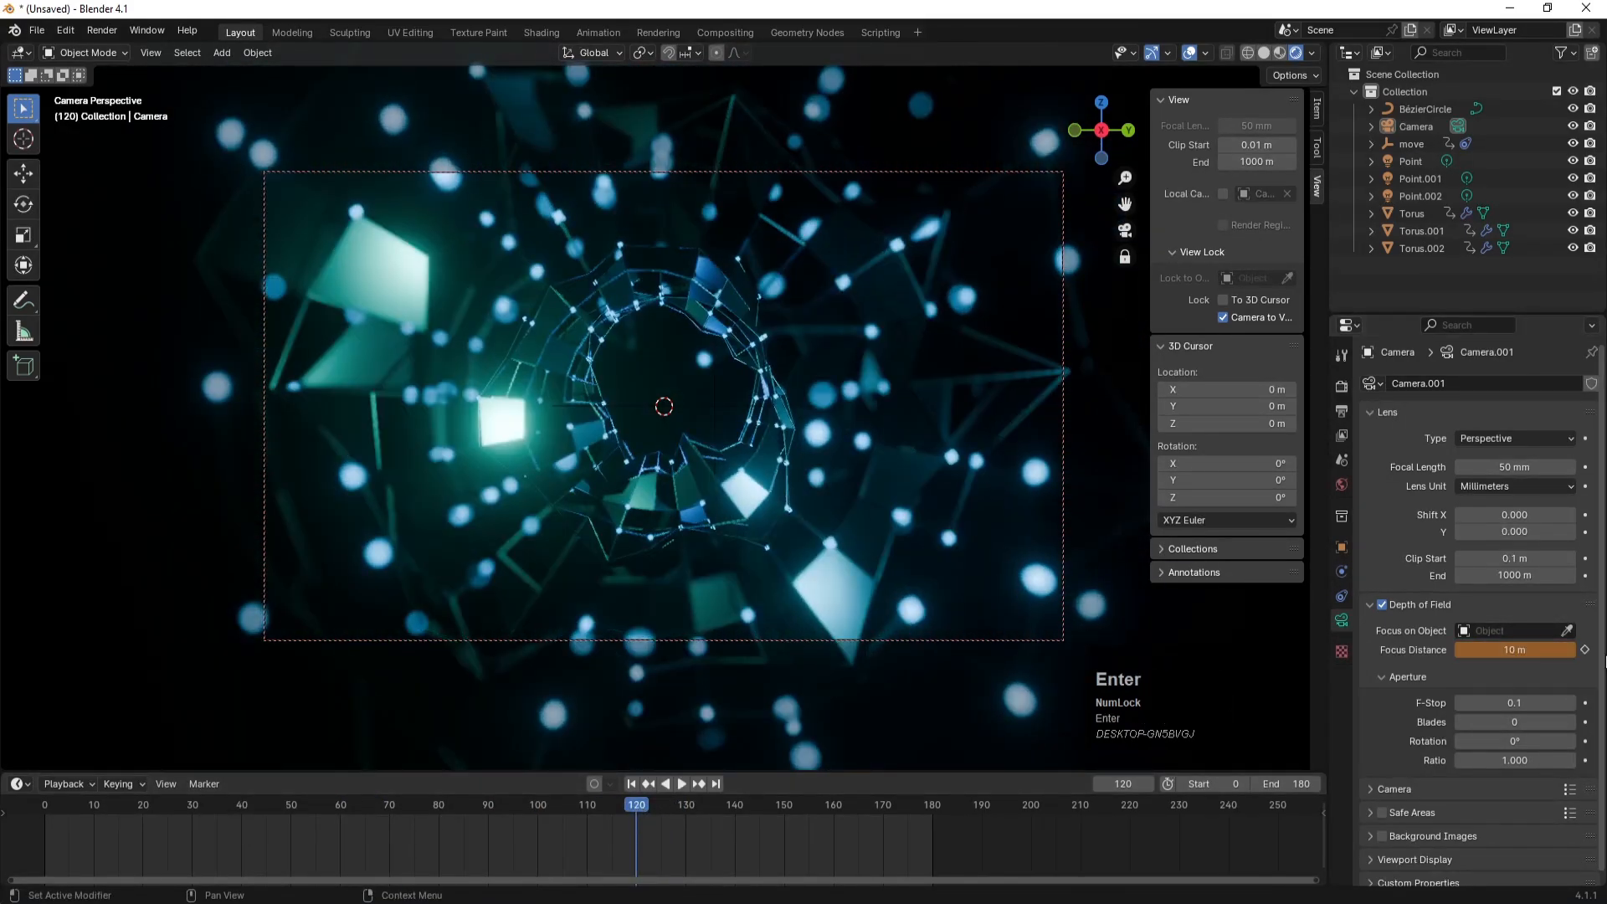
click(1585, 649)
- Replay the animation from the start to check the focus change with the added keyframes
click(632, 784)
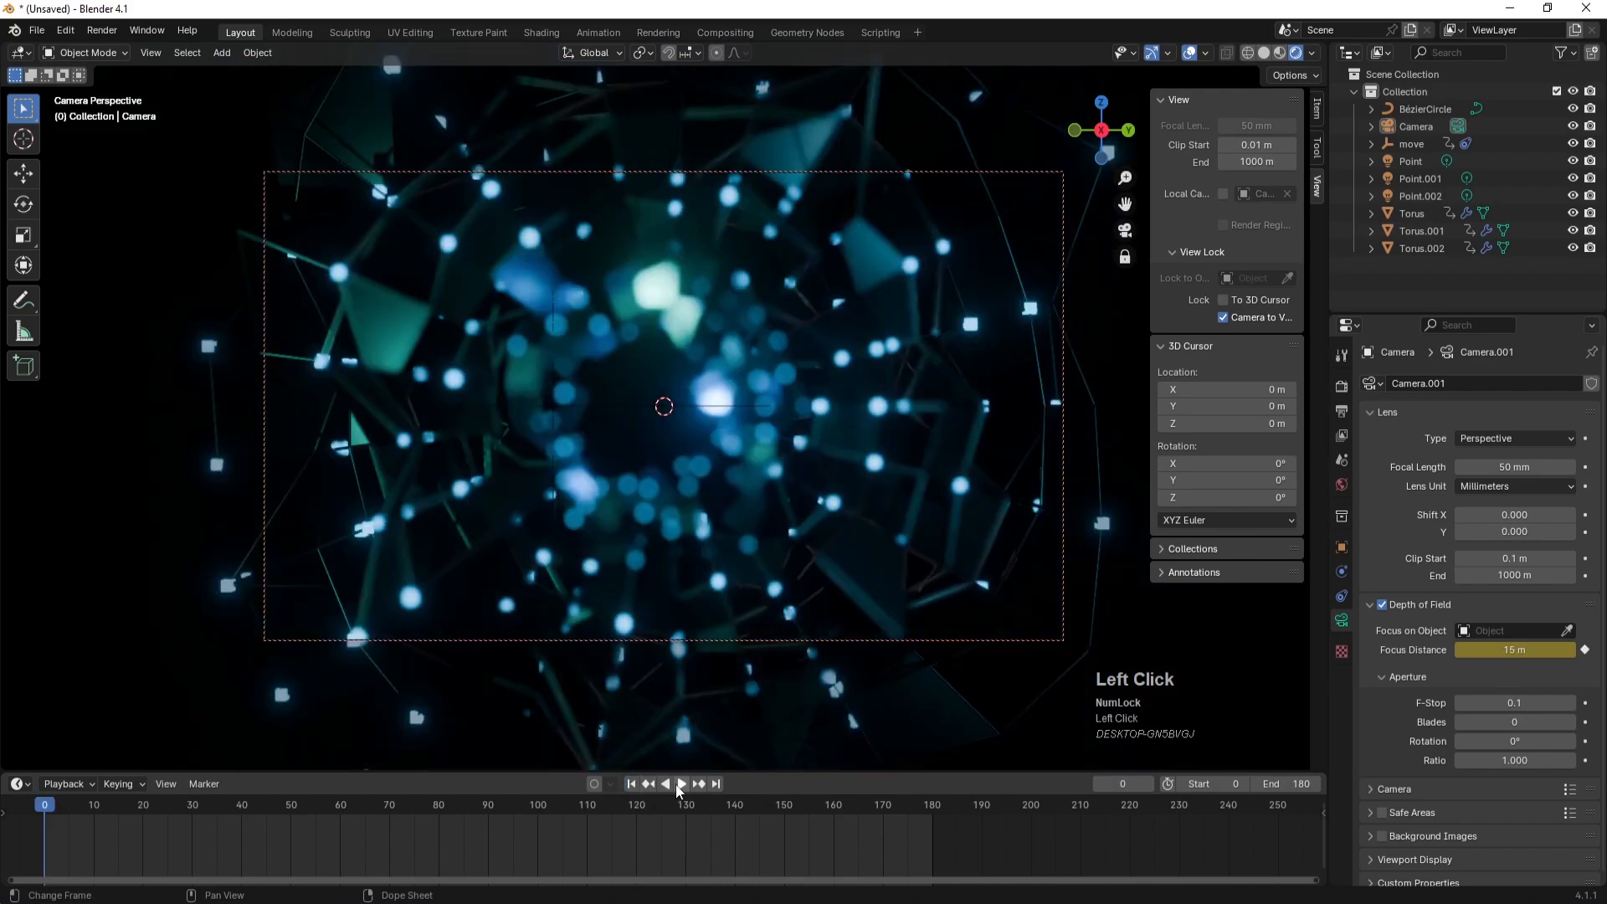
click(679, 784)
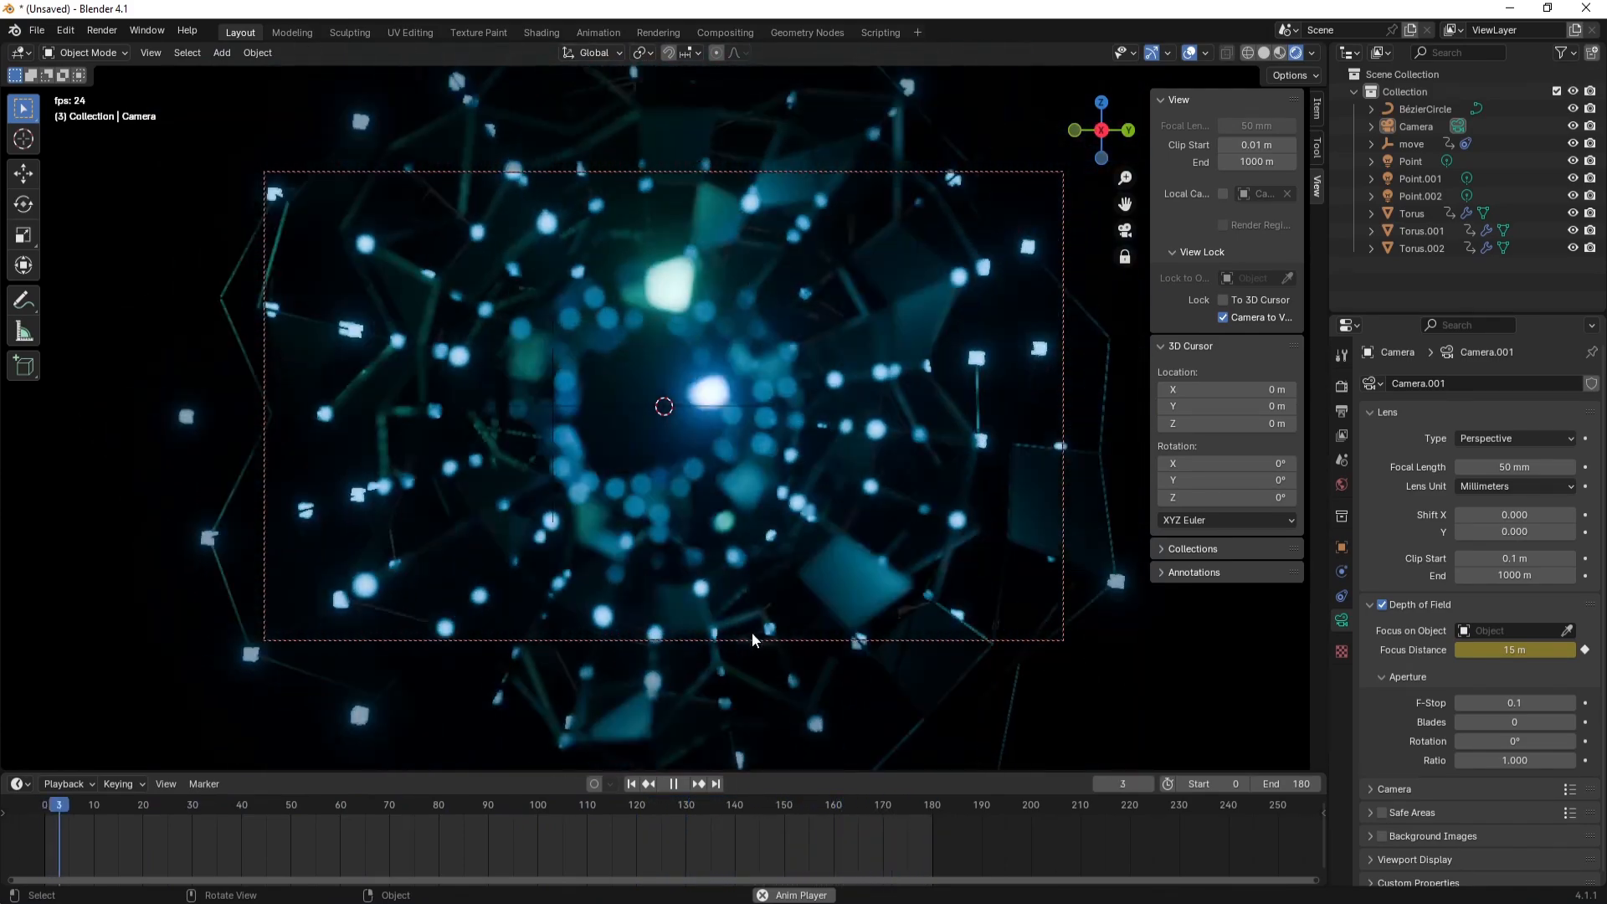
click(681, 785)
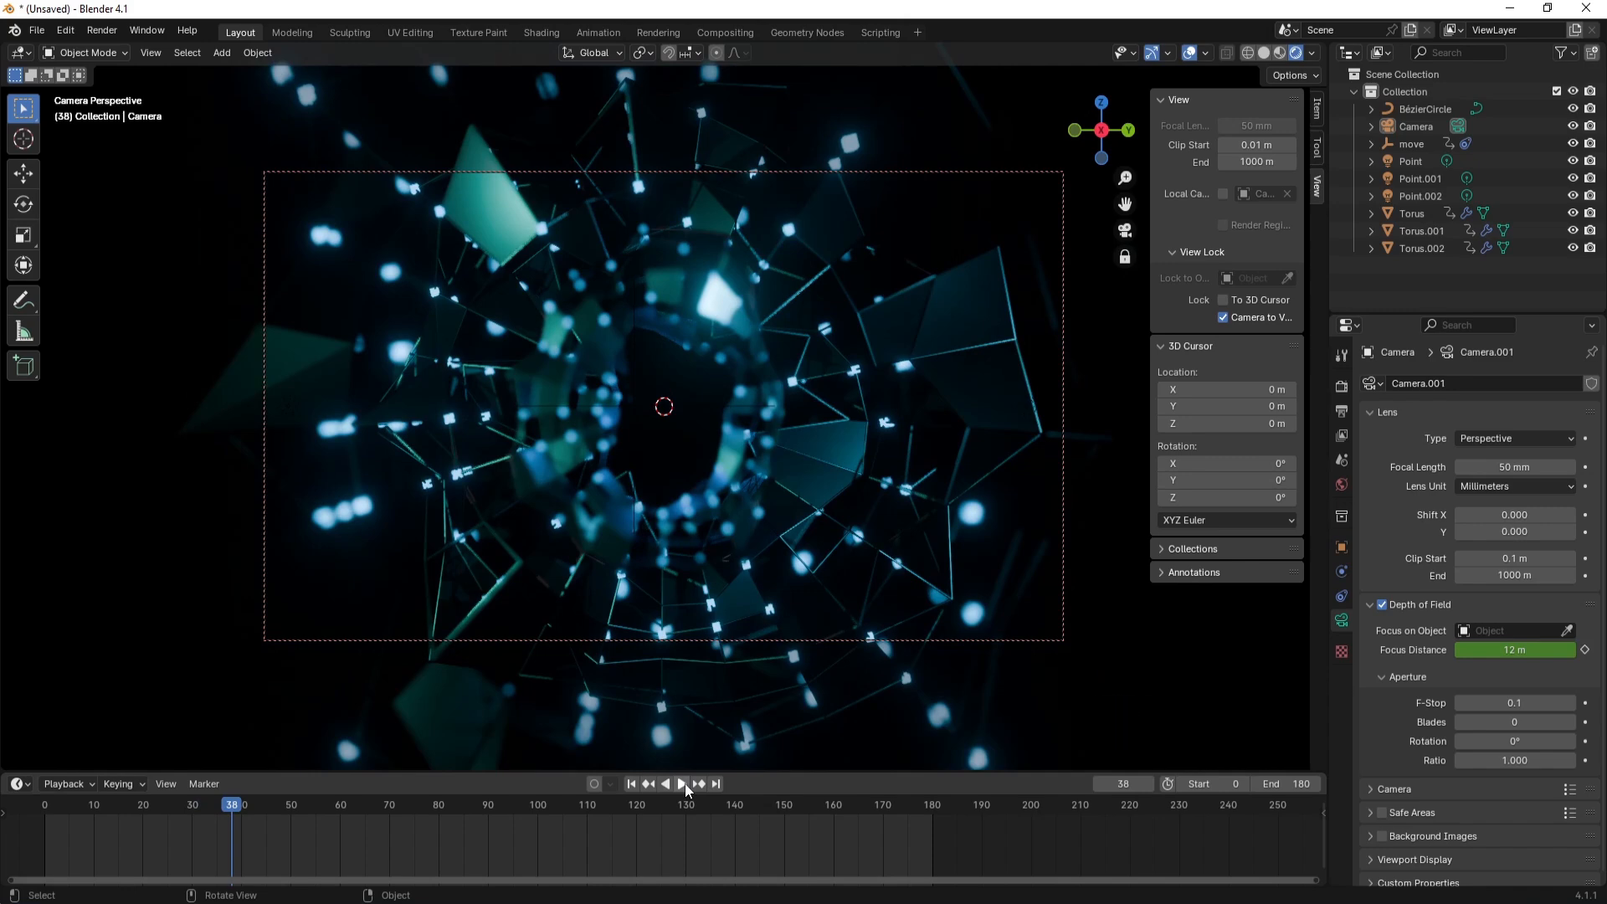
- Set the output frame rate to 30 fps and the PNG color depth to 16
click(1341, 388)
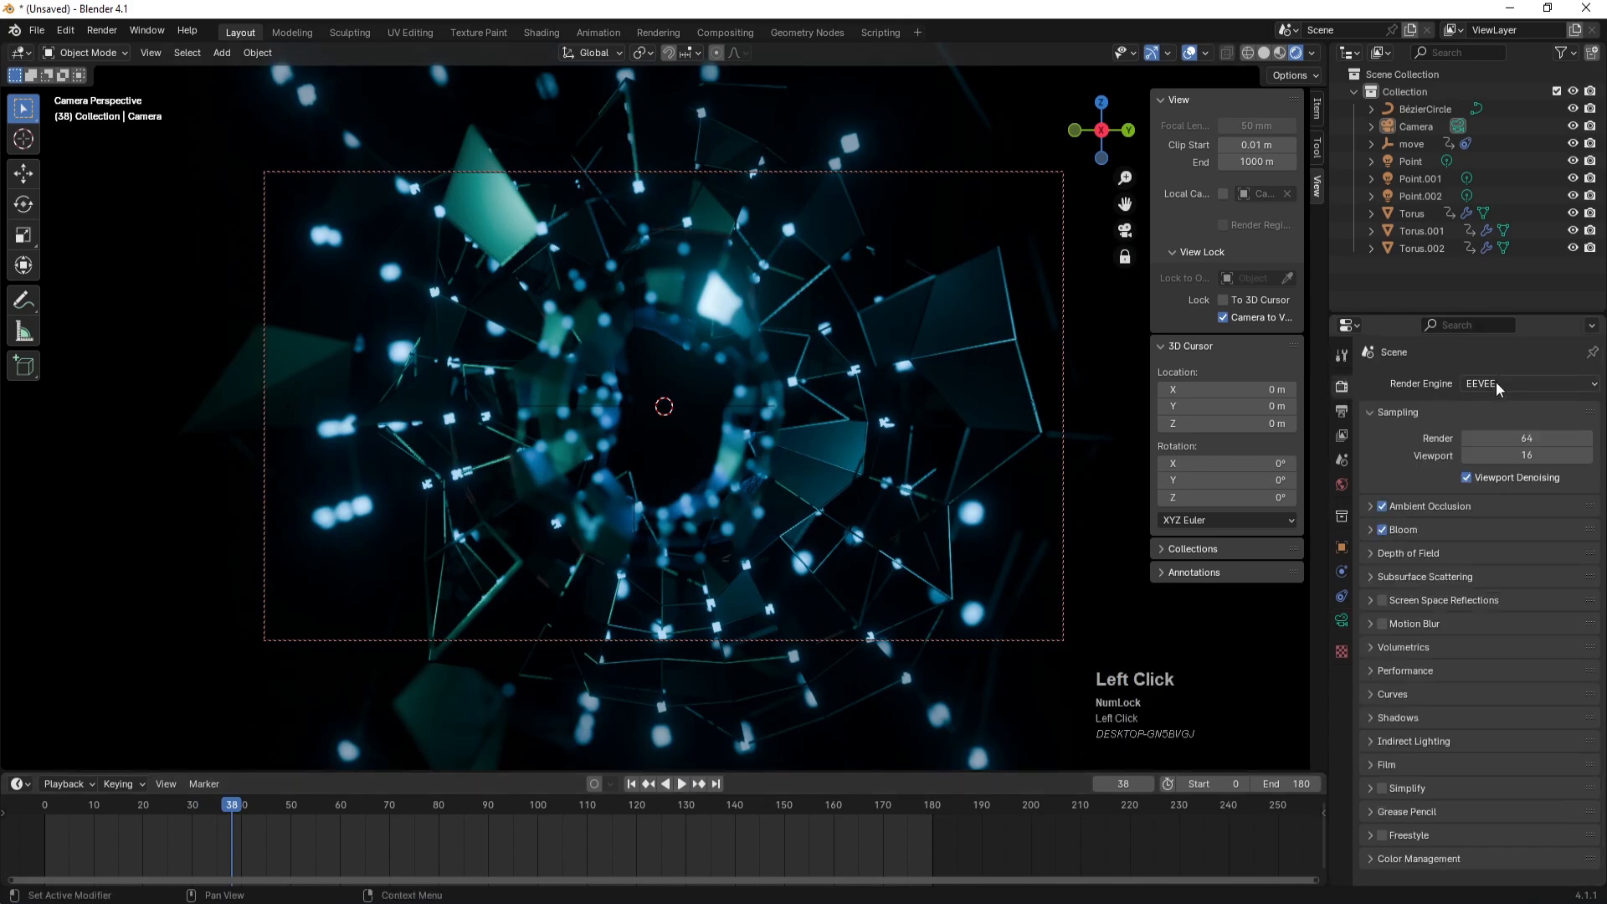
click(1342, 411)
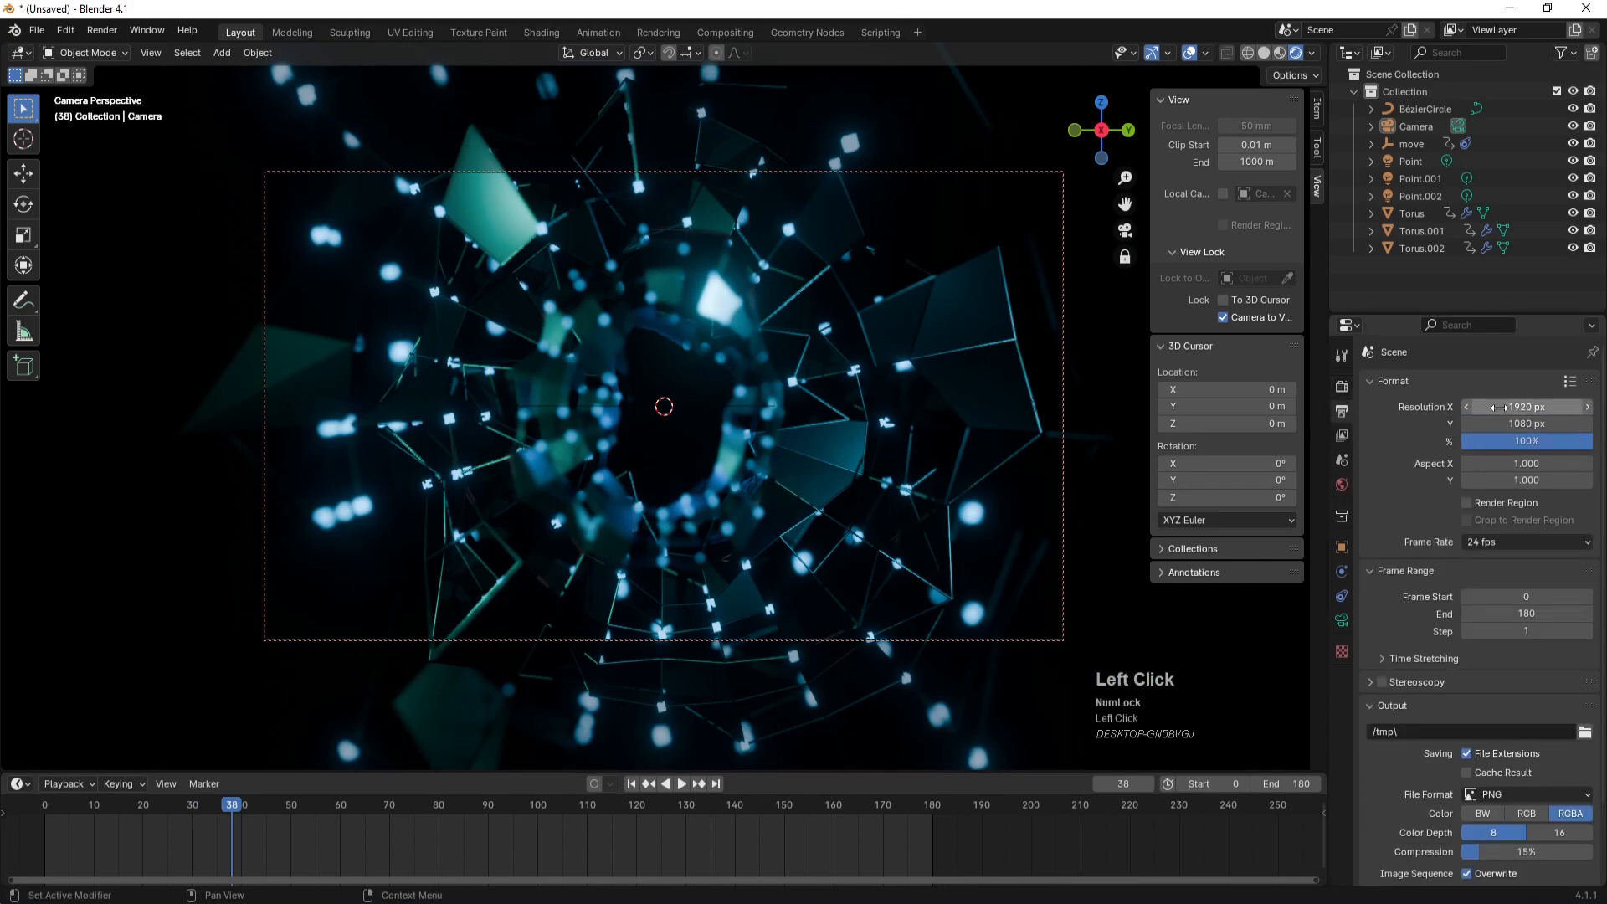
click(1488, 543)
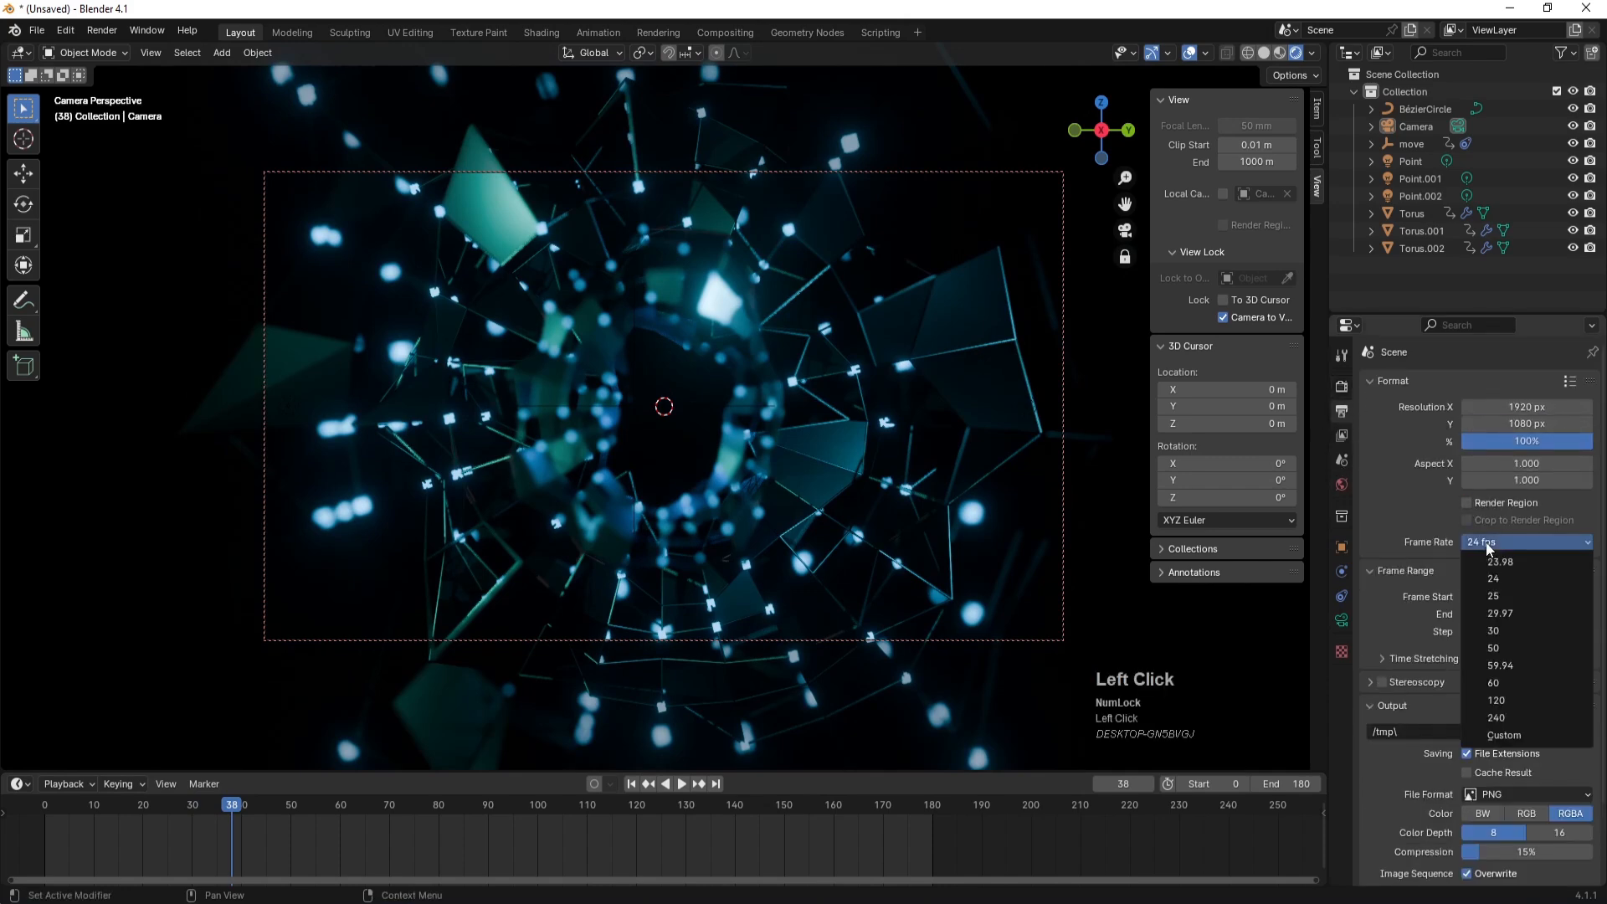
click(1505, 630)
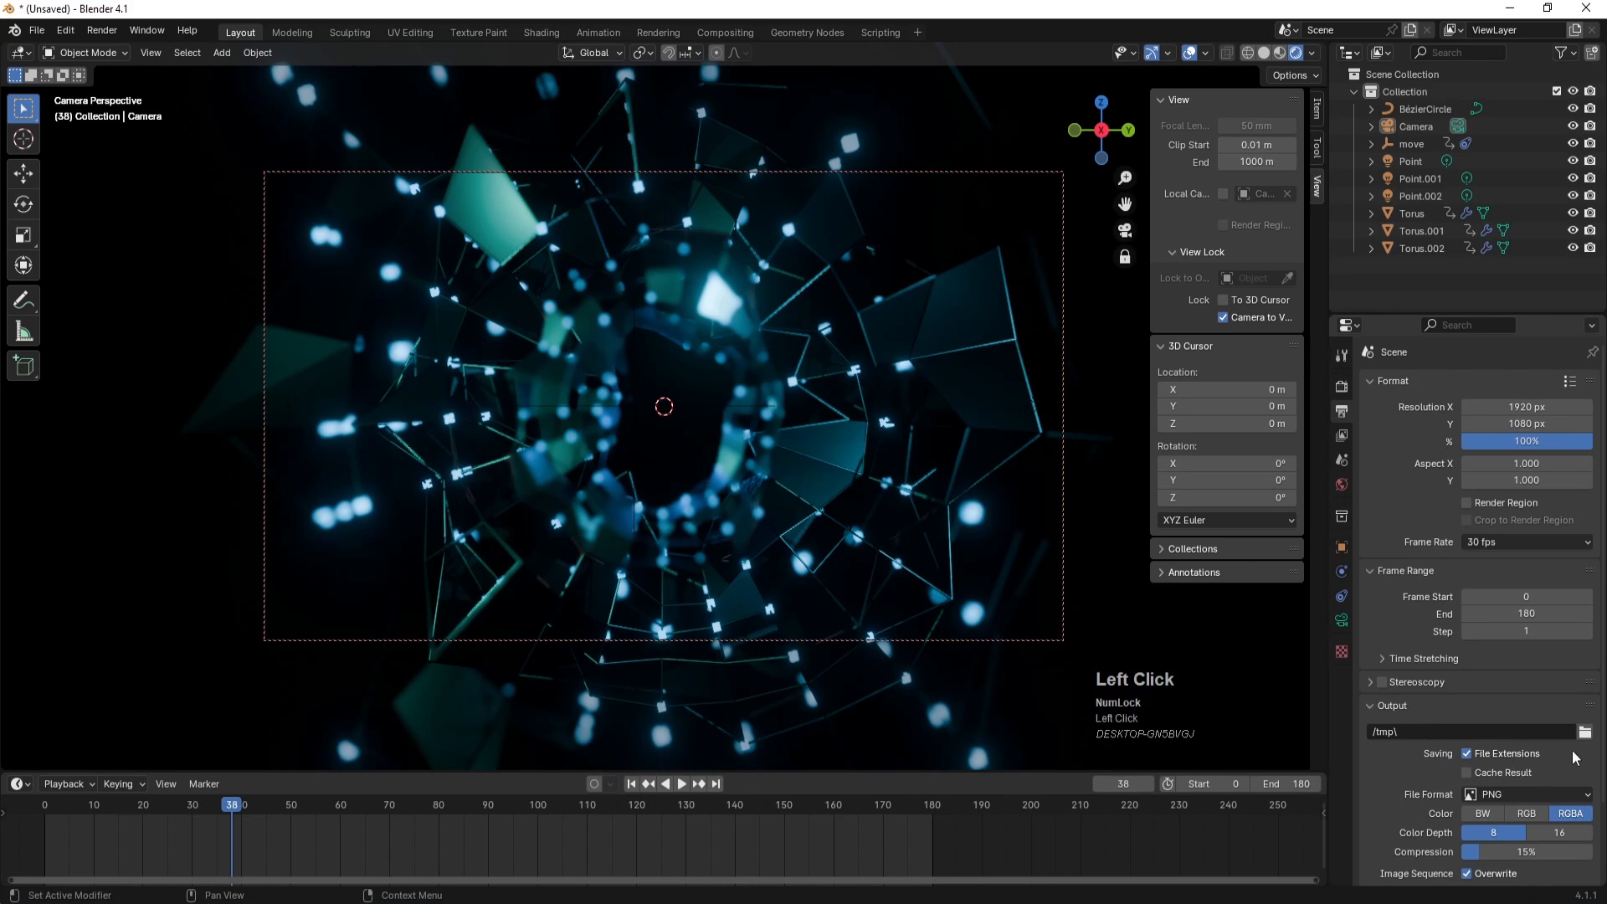
click(1559, 835)
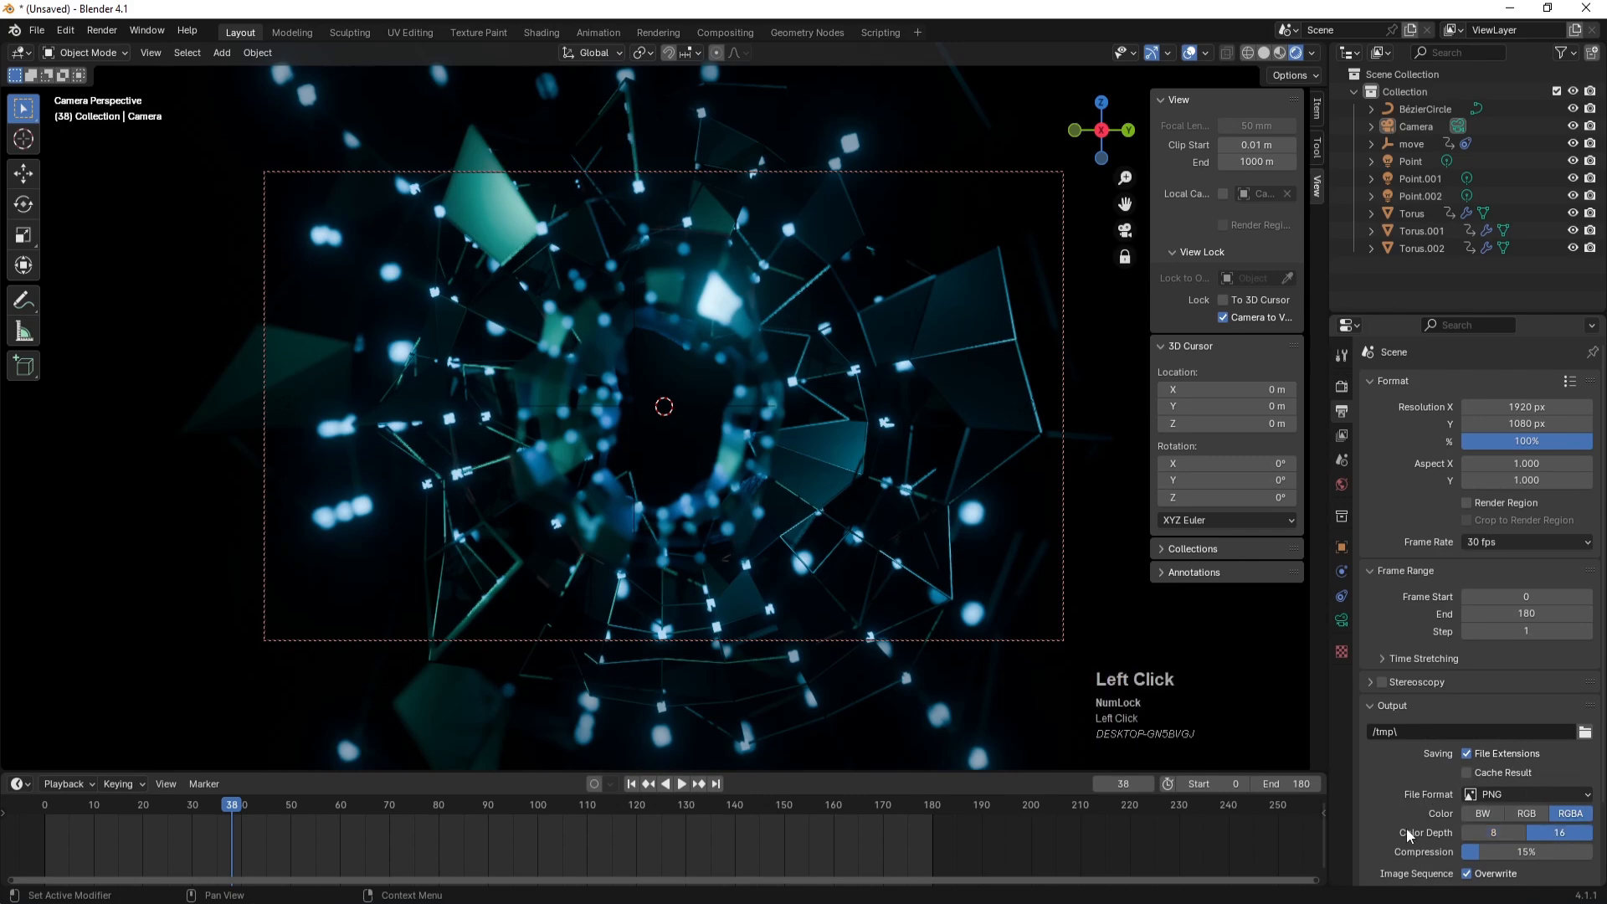
scroll(1406, 828, down, 1)
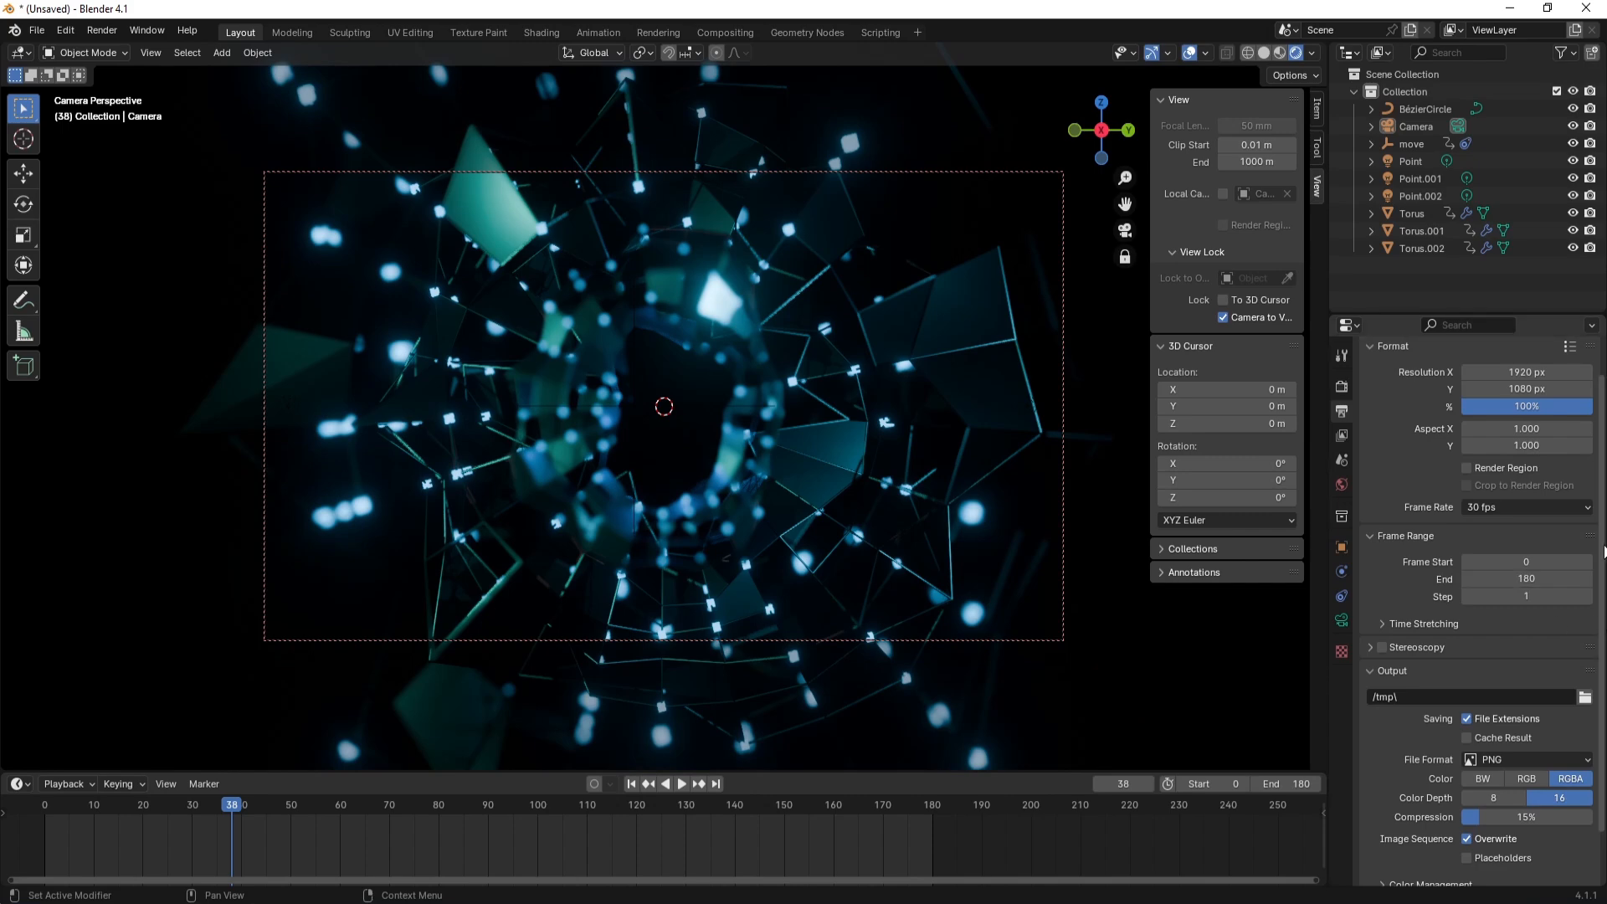
drag(1601, 603, 1600, 650)
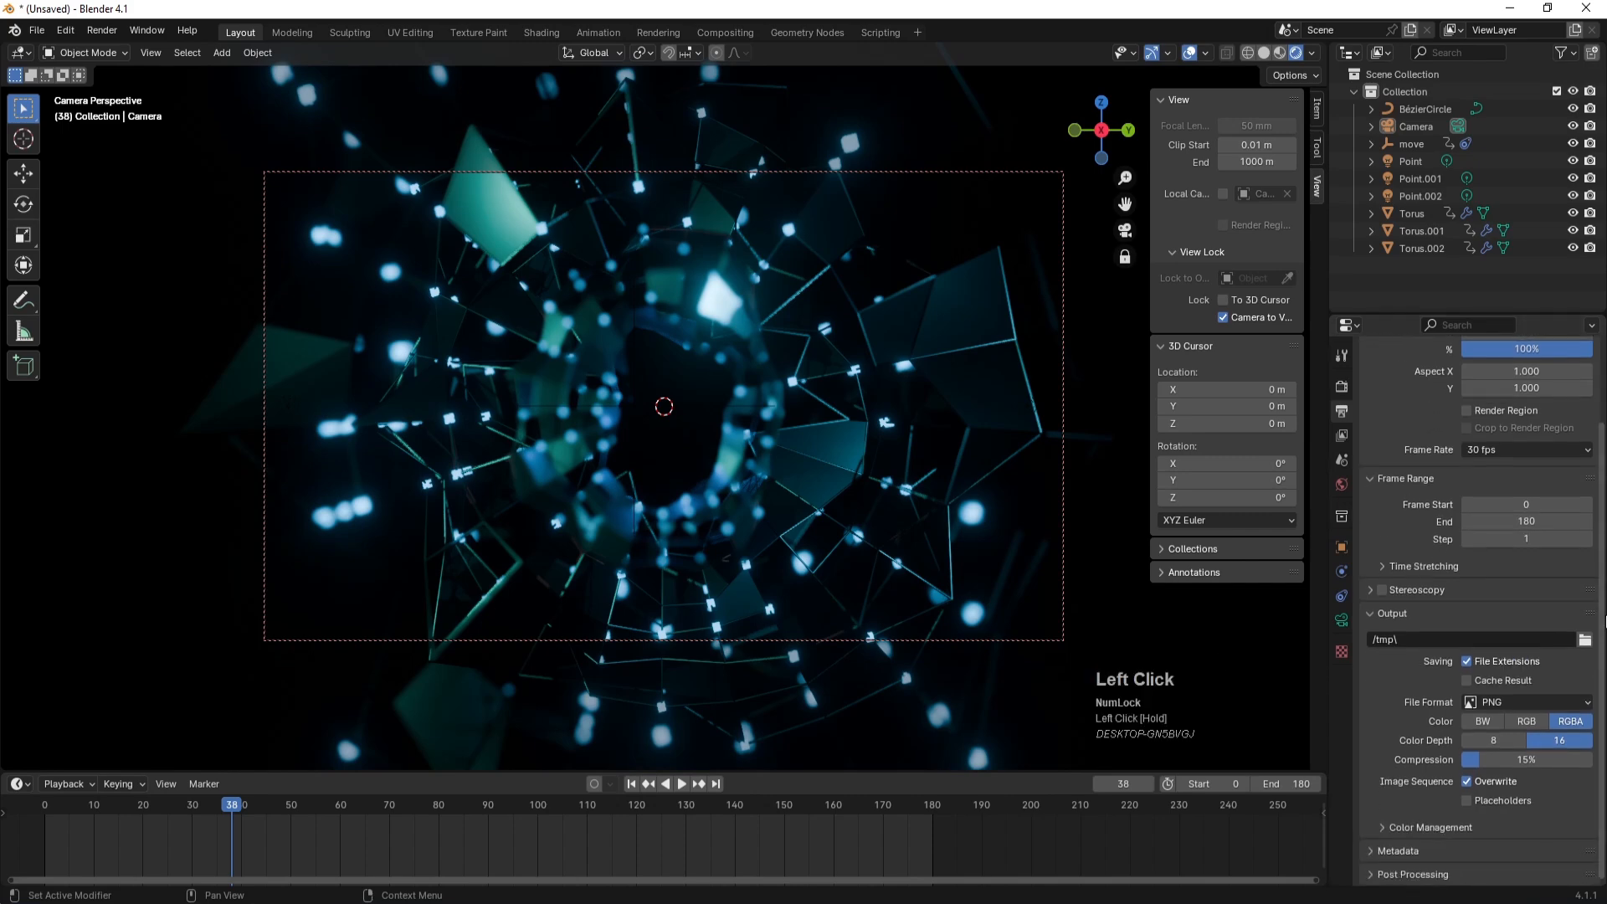